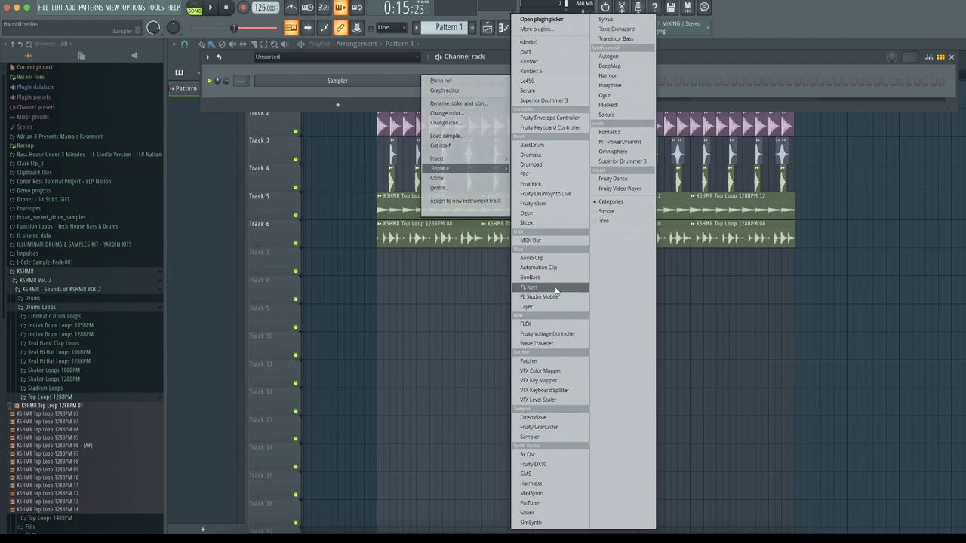
Step: Replace the Sampler channel with FL Keys and open that channel's piano roll
left_click(448, 106)
right_click(416, 82)
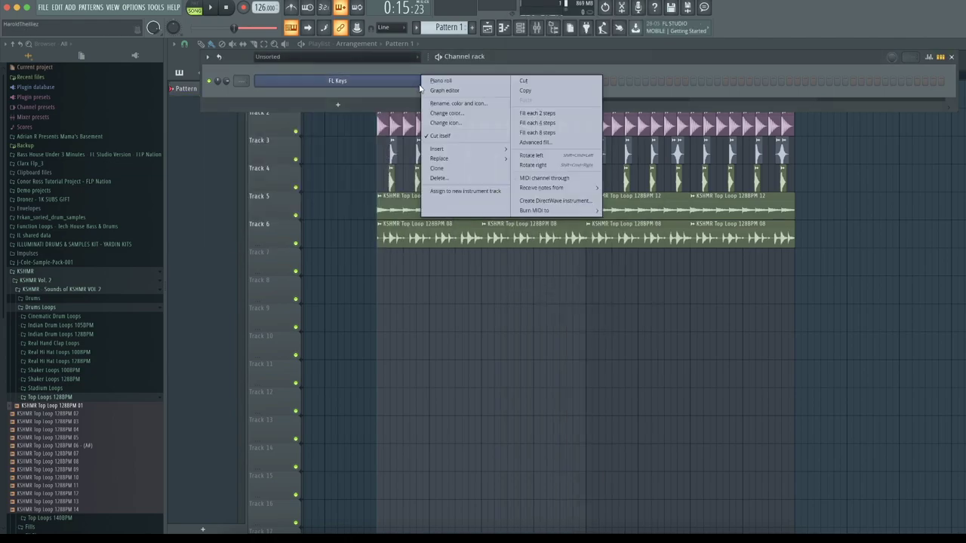
left_click(430, 89)
right_click(418, 85)
left_click(429, 82)
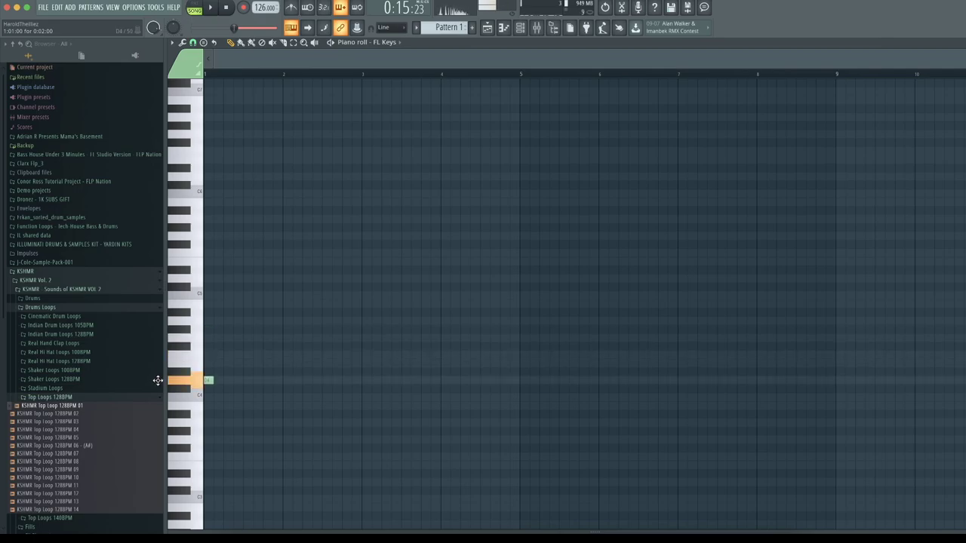
Step: Lay out an ascending, non-overlapping phrase of C#4, D#4, F4 and G#4 across bars 1 and 2
left_click_drag(153, 387, 156, 327)
left_click_drag(144, 374, 141, 388)
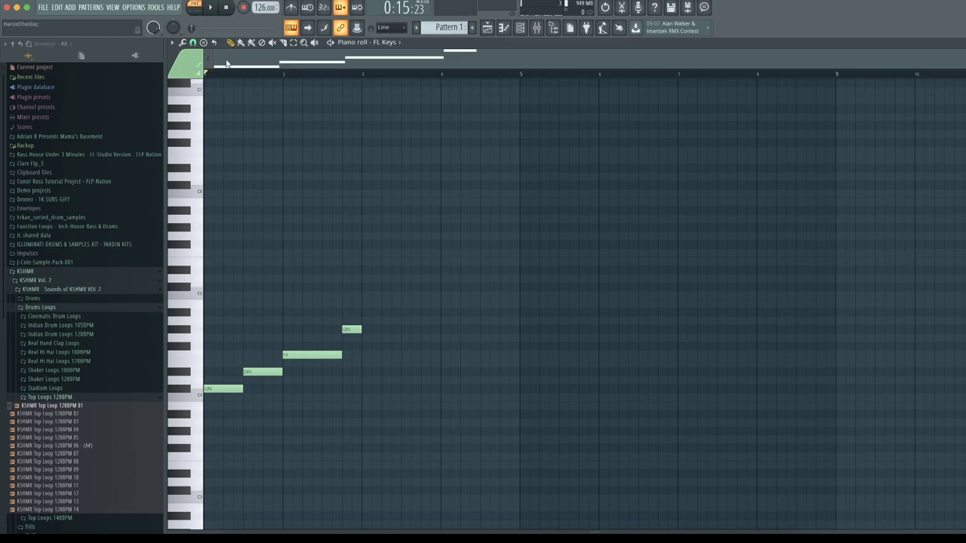
scroll(226, 63, "up", 3)
key("space")
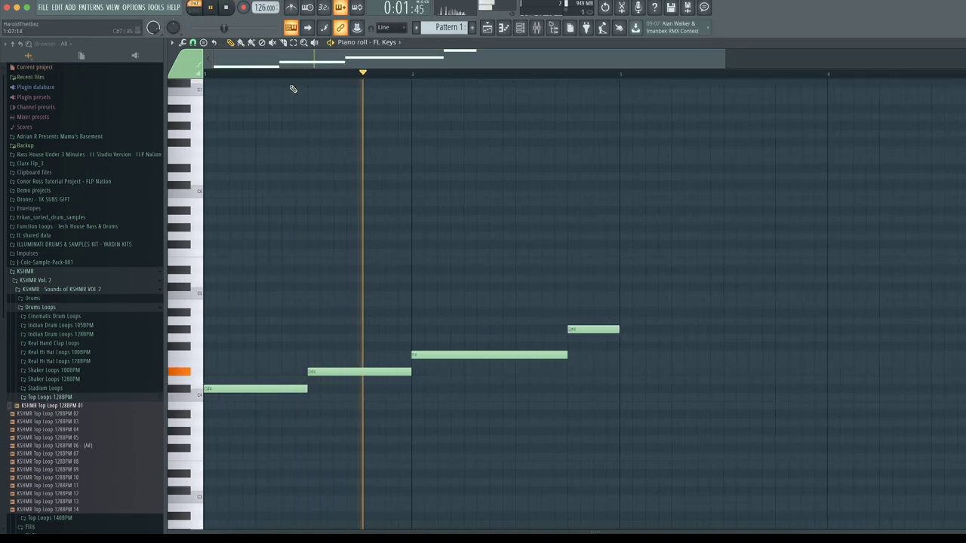
Step: Shorten the D#4 note and extend the start of F4 back to meet it, checking the rhythm by playback
key("space")
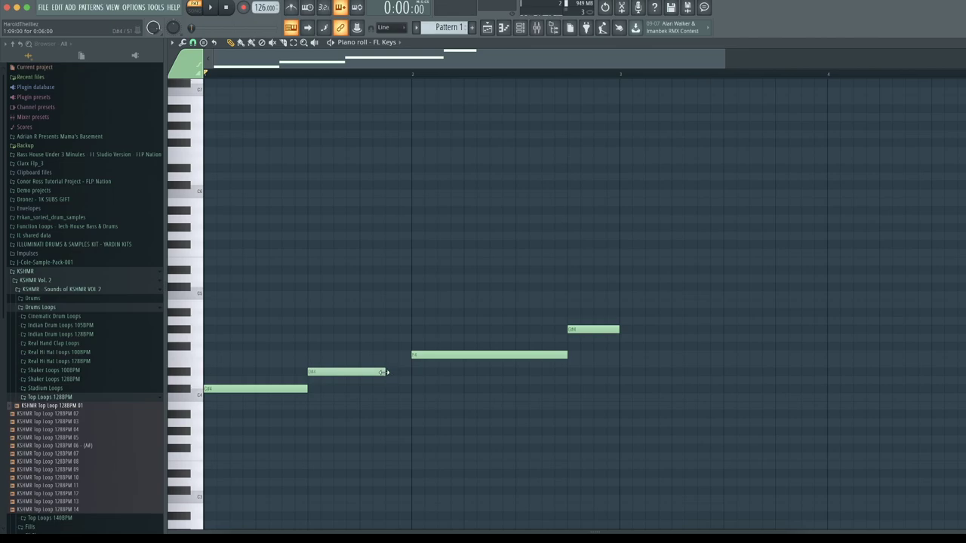
key("space")
left_click_drag(442, 355, 417, 355)
left_click_drag(538, 355, 567, 354)
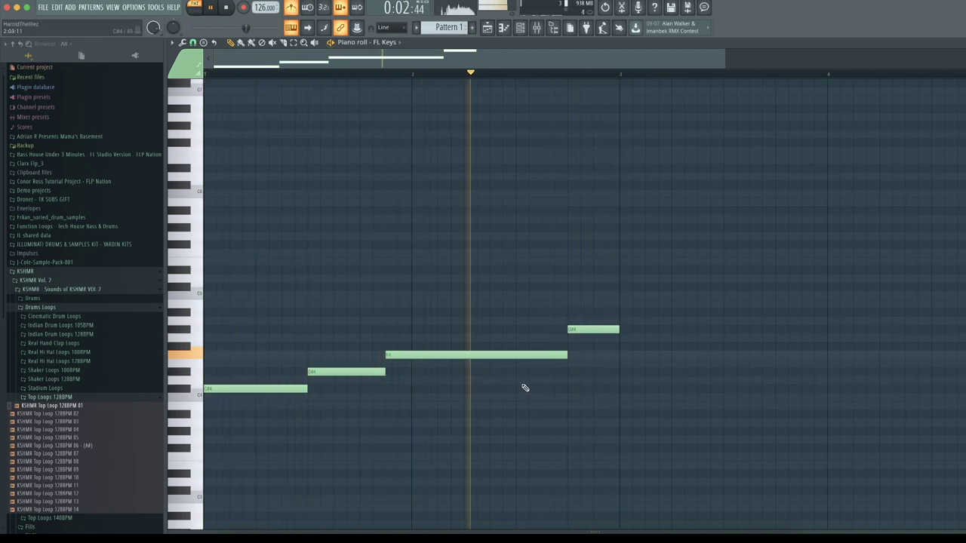
key("space")
Step: Duplicate the four-note phrase into bars 3 and 4 and lower its final note to C4
left_click_drag(608, 282, 630, 390)
key("space")
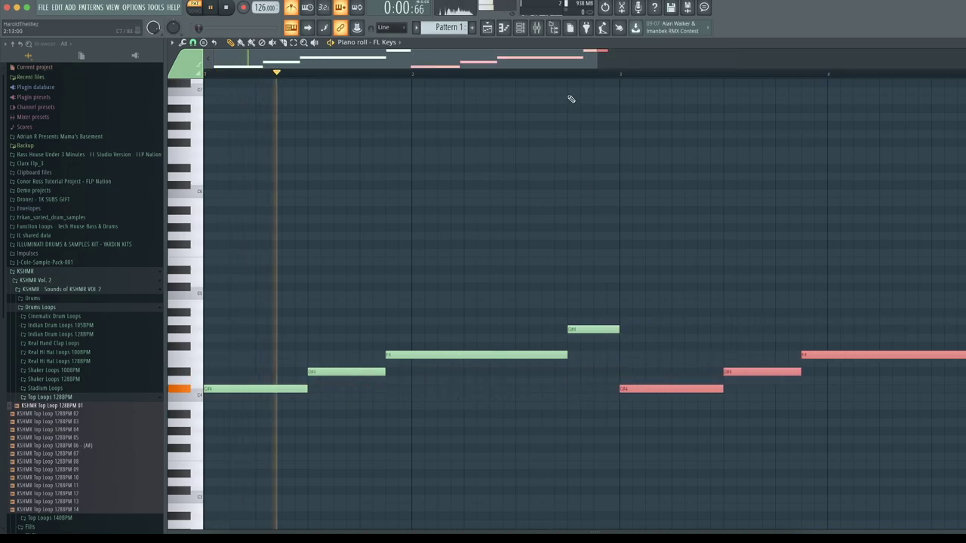
left_click_drag(597, 60, 643, 60)
left_click(725, 134, "ctrl")
left_click_drag(906, 329, 915, 403)
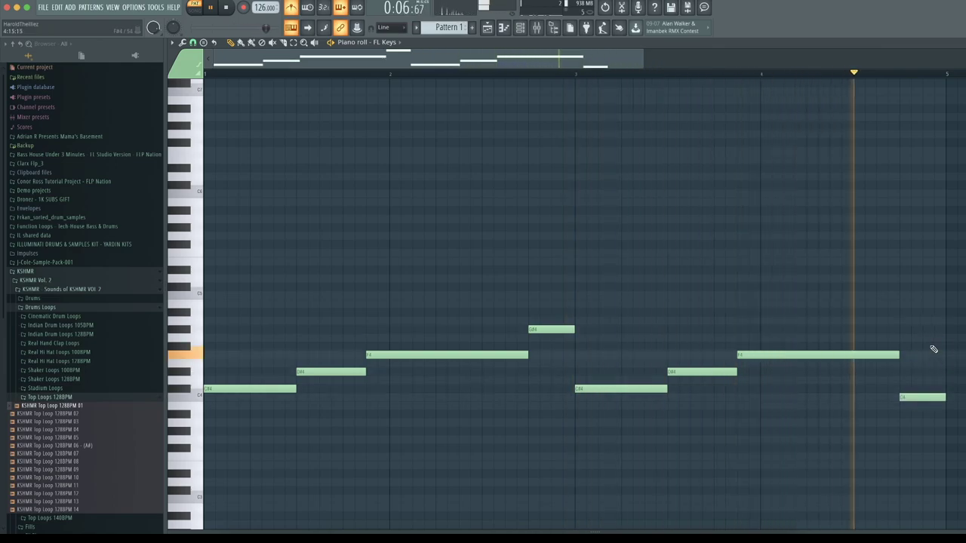
Step: Shorten the second F4, start the closing C4 earlier so the two notes meet, and turn off the metronome
left_click_drag(898, 355, 851, 359)
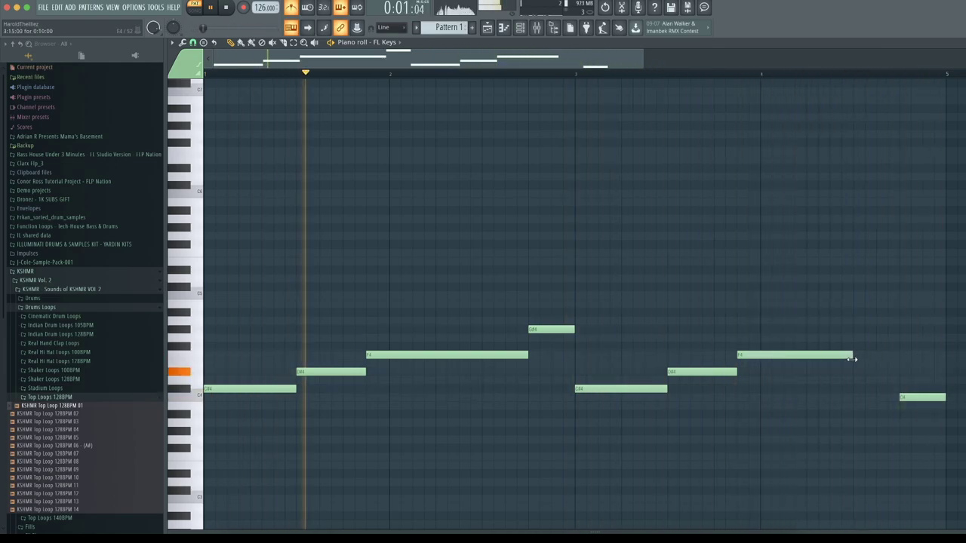
left_click_drag(903, 397, 944, 397)
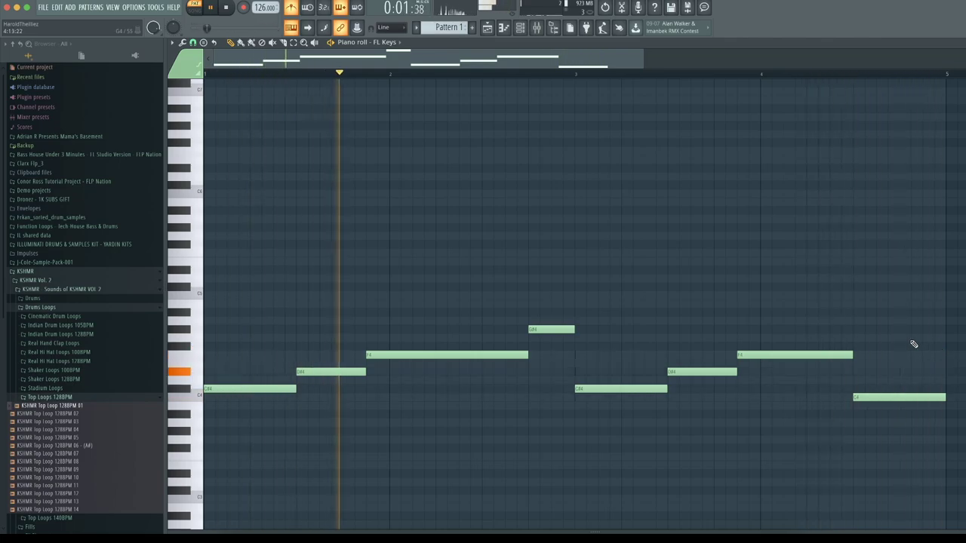
left_click_drag(833, 329, 861, 406)
left_click_drag(854, 355, 835, 358)
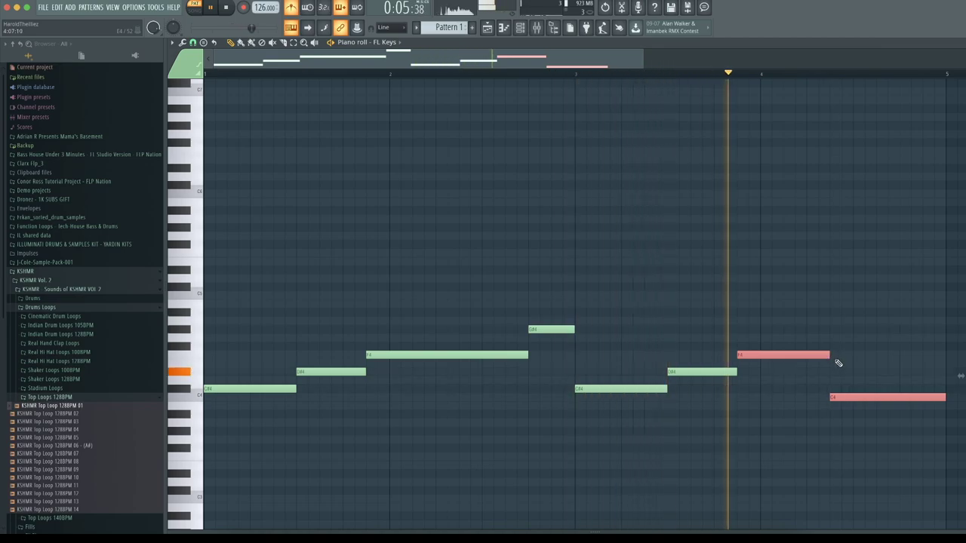
left_click_drag(831, 355, 876, 355)
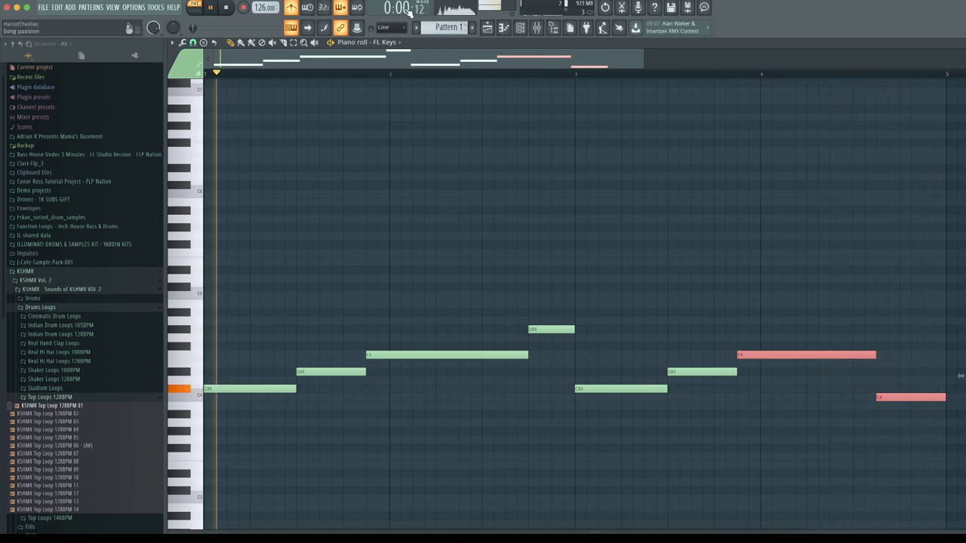
left_click(291, 7)
left_click(359, 157, "ctrl")
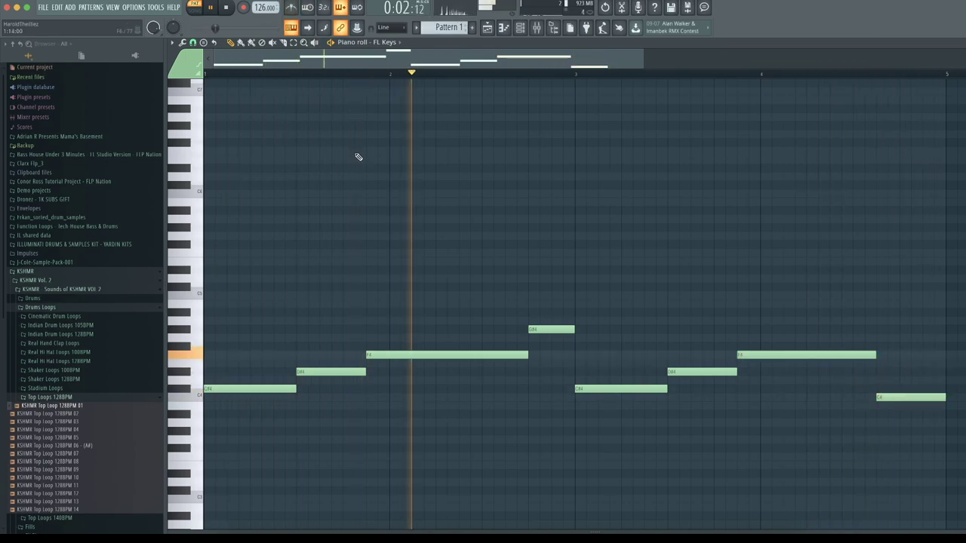
Step: Try a short two-step F5 melody note above the bass at the start of bar 1, auditioning it
left_click(215, 261)
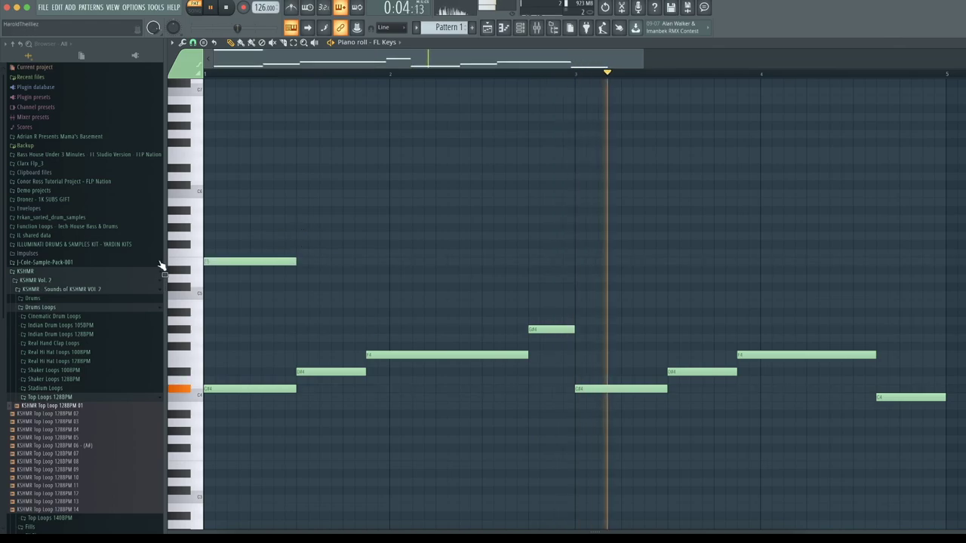
left_click(211, 244)
right_click(236, 262)
right_click(233, 245)
left_click_drag(219, 245, 200, 254)
left_click_drag(295, 252, 226, 253)
key("space")
key("space")
key("space")
scroll(254, 232, "up", 1)
key("space")
key("space")
Step: Try opening the melody with a short F6 on step 3 followed by F5 on step 5 of bar 1
left_click(218, 276)
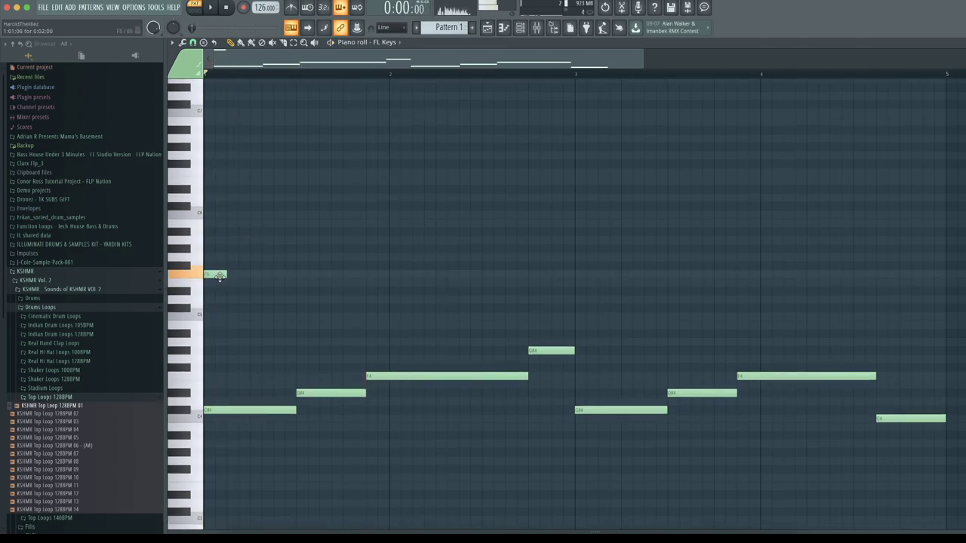
key("space")
key("space")
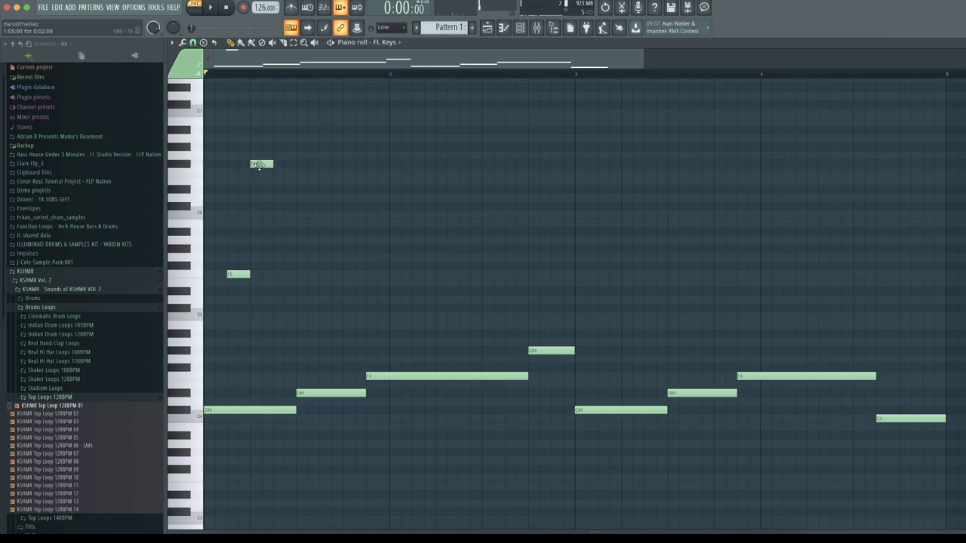
key("space")
key("space")
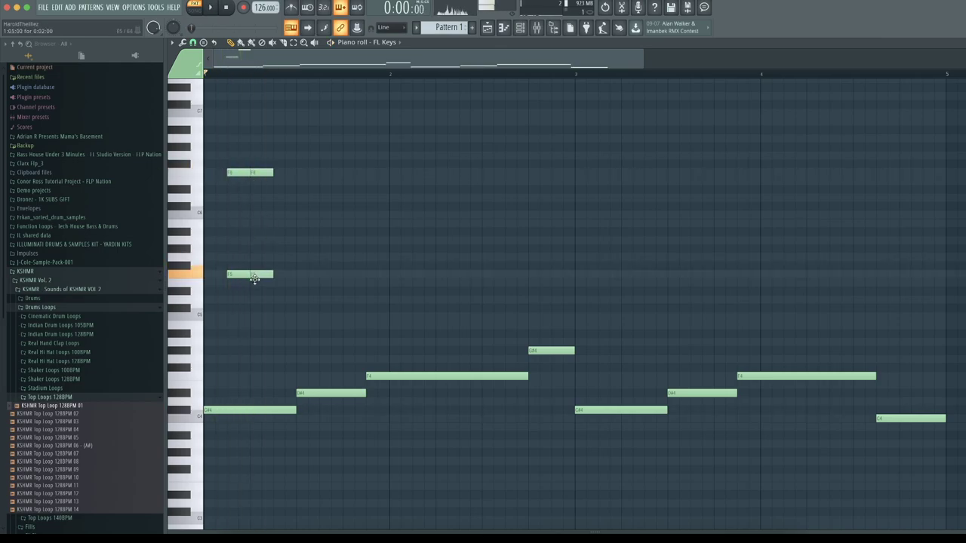
right_click(260, 174)
key("space")
key("space")
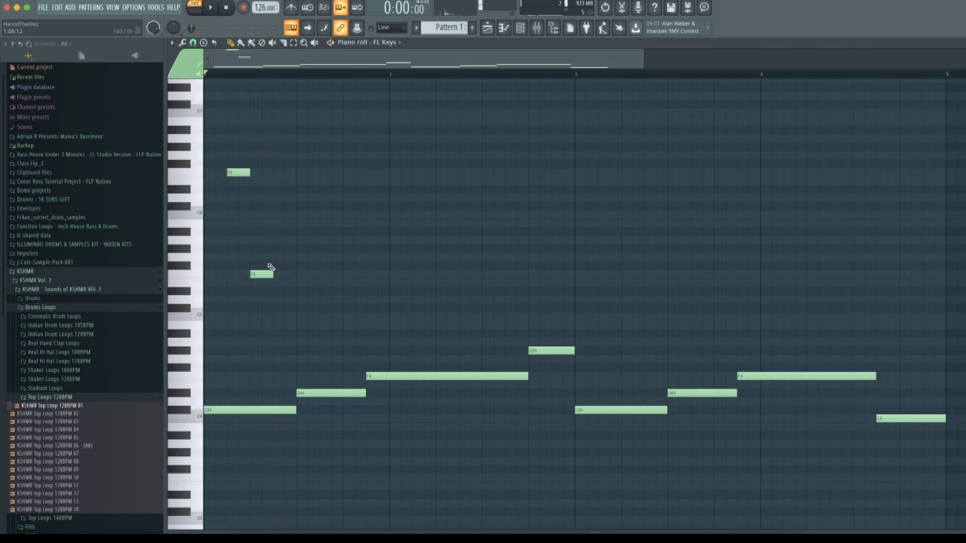
Step: Try different pitches for the melody note on step 5 of bar 1, settling on G#5
left_click_drag(262, 274, 262, 215)
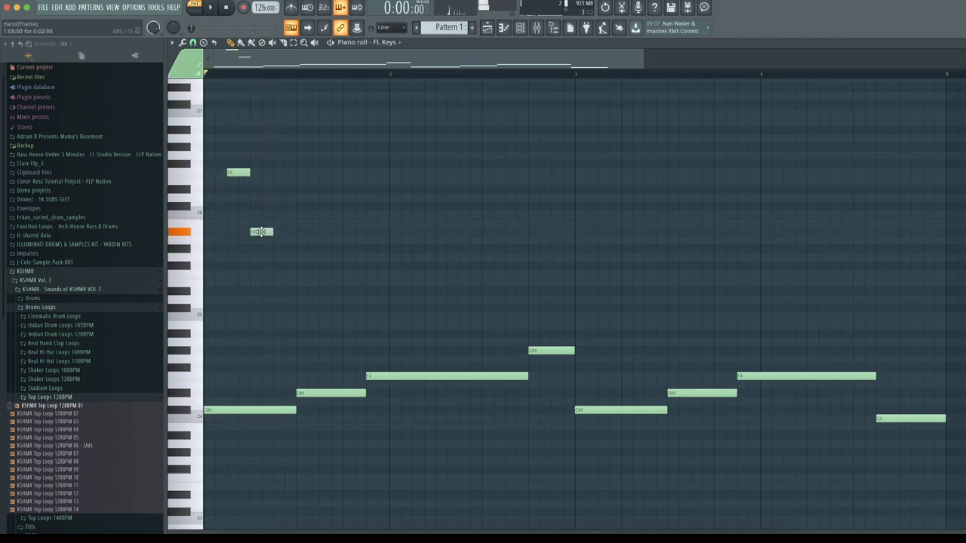
key("space")
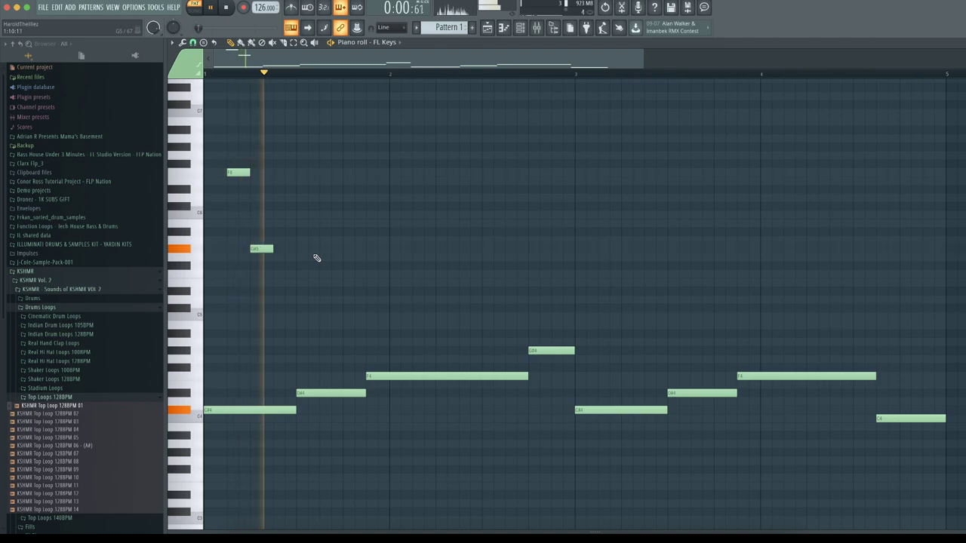
key("space")
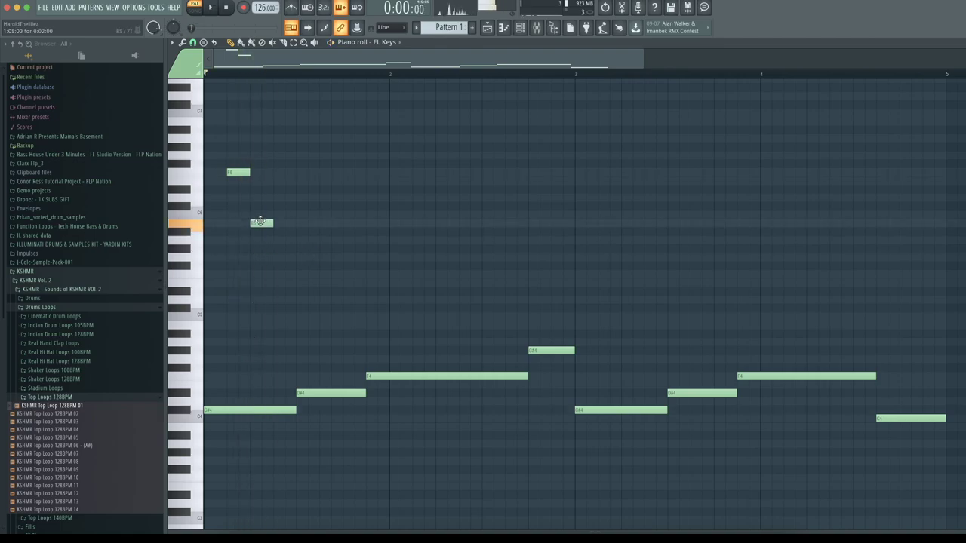
key("space")
key("space")
left_click_drag(260, 222, 256, 272)
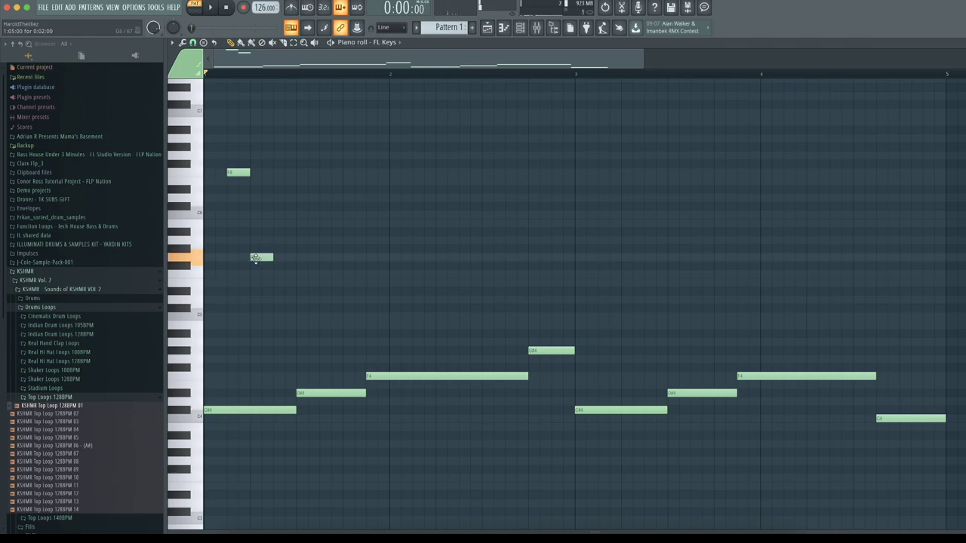
left_click_drag(255, 258, 259, 244)
key("space")
key("space")
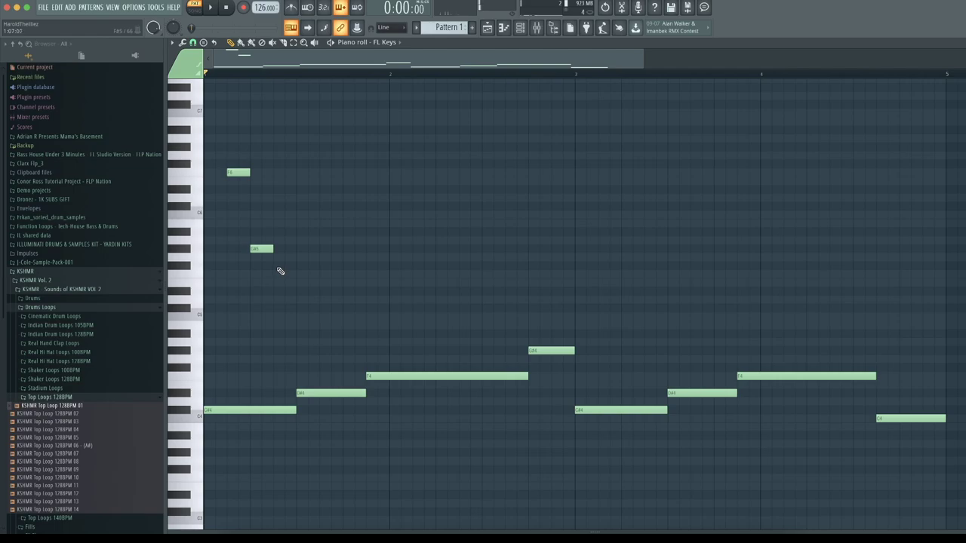
key("space")
key("space")
Step: Try a short C#5 note on step 7 of bar 1 and play the melody back
left_click(274, 298)
key("space")
key("space")
key("space")
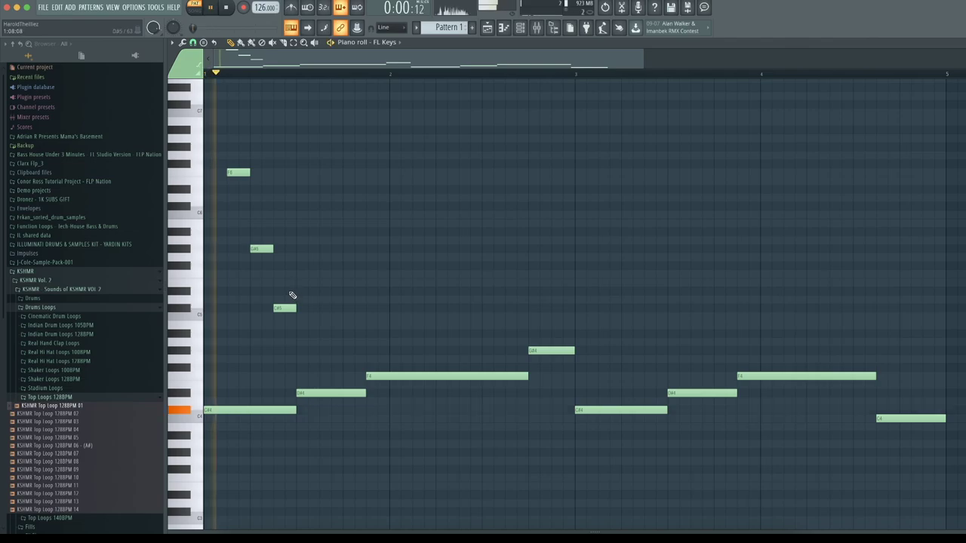
key("space")
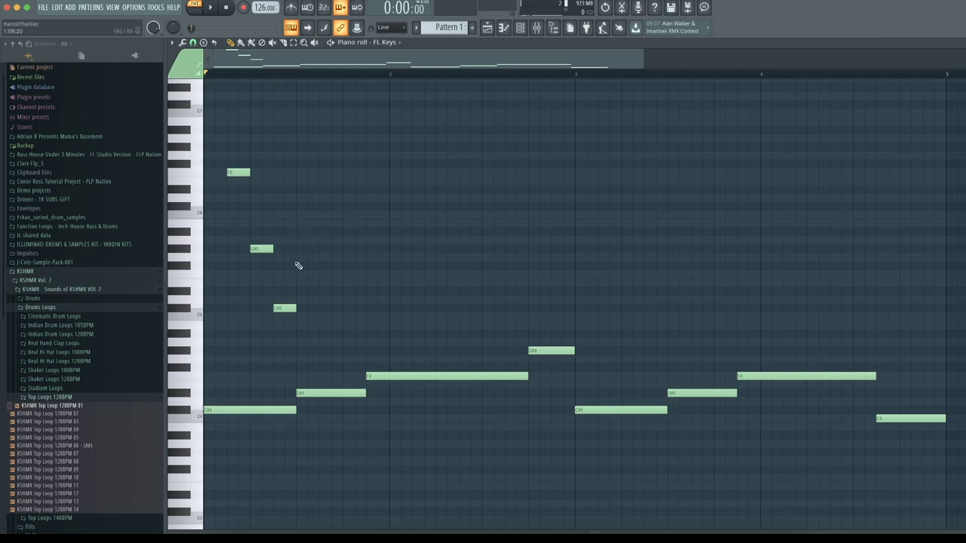
key("space")
Step: Try continuing the melody through bar 1 with a D#5 on step 9, an F5 on step 12 and further short notes
left_click_drag(286, 309, 296, 310)
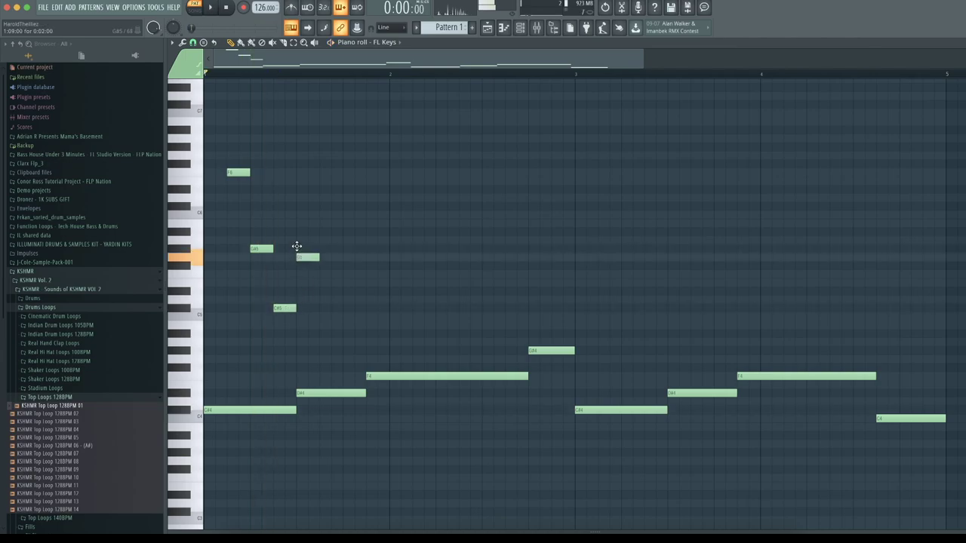
left_click_drag(299, 273, 300, 273)
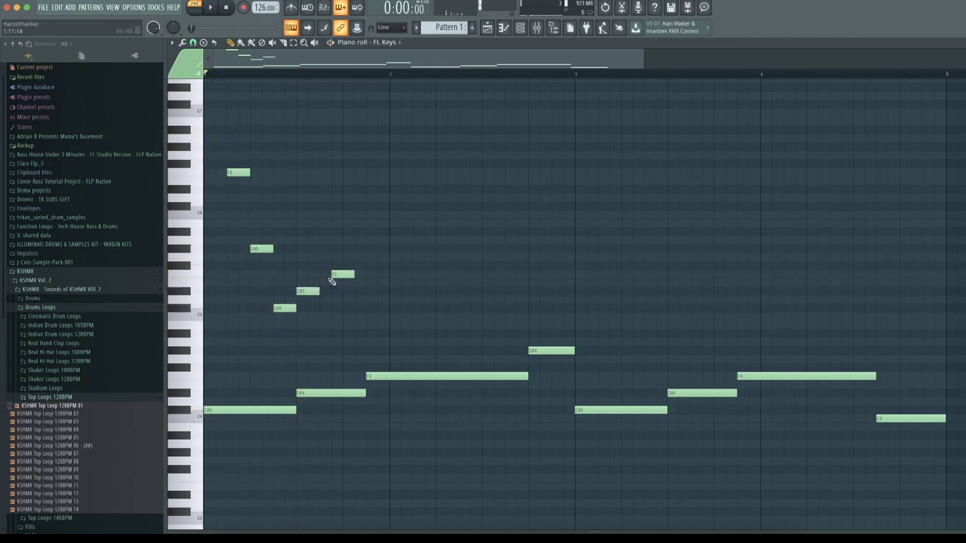
left_click_drag(332, 291, 332, 291)
left_click(366, 291)
key("space")
left_click_drag(388, 293, 381, 297)
key("space")
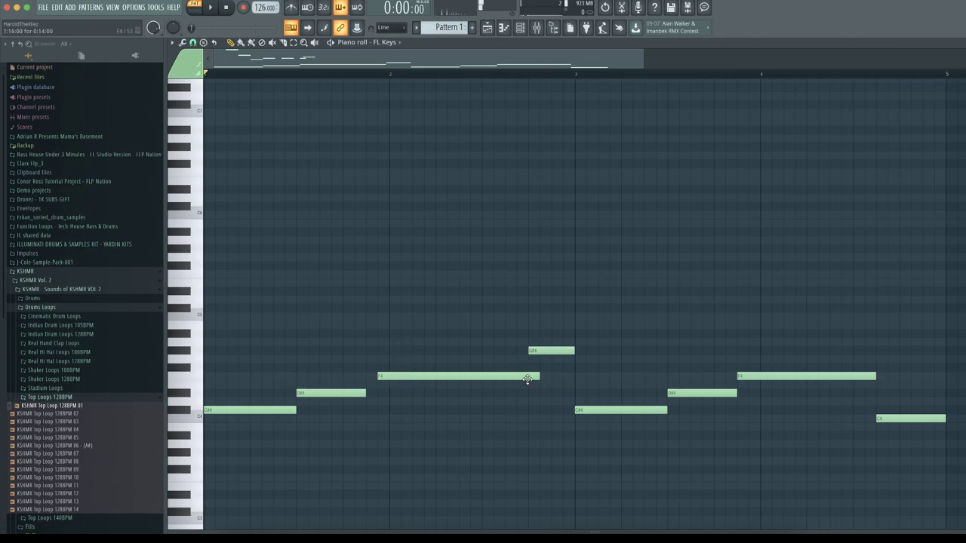
Step: Delay the first F4's start by one step, keep it ending at the G#4, and lengthen the first D#4 to meet it
left_click_drag(533, 378, 528, 377)
key("space")
left_click_drag(368, 393, 377, 394)
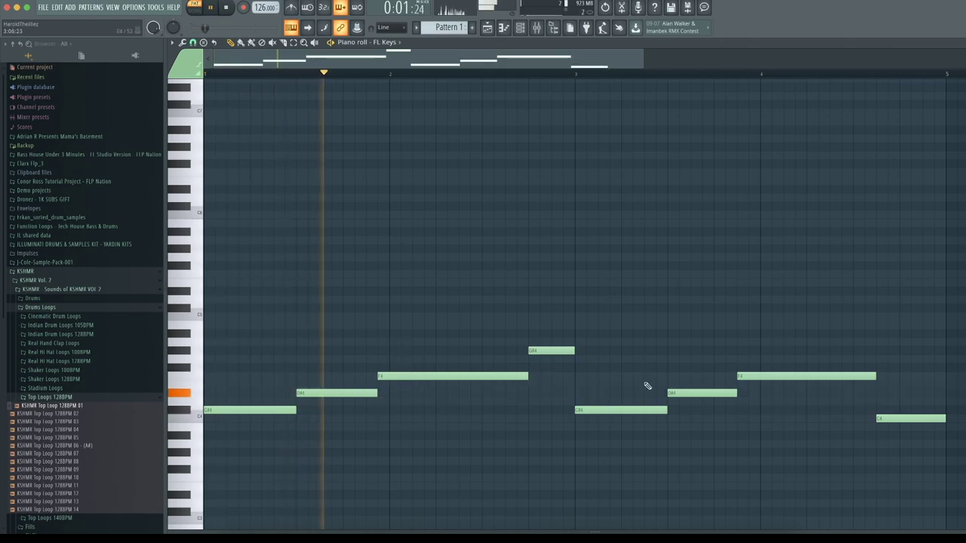
Step: Check the timing against the metronome, then lengthen the second D#4 by one step and delay the following F4 to match
left_click(291, 7)
key("space")
key("space")
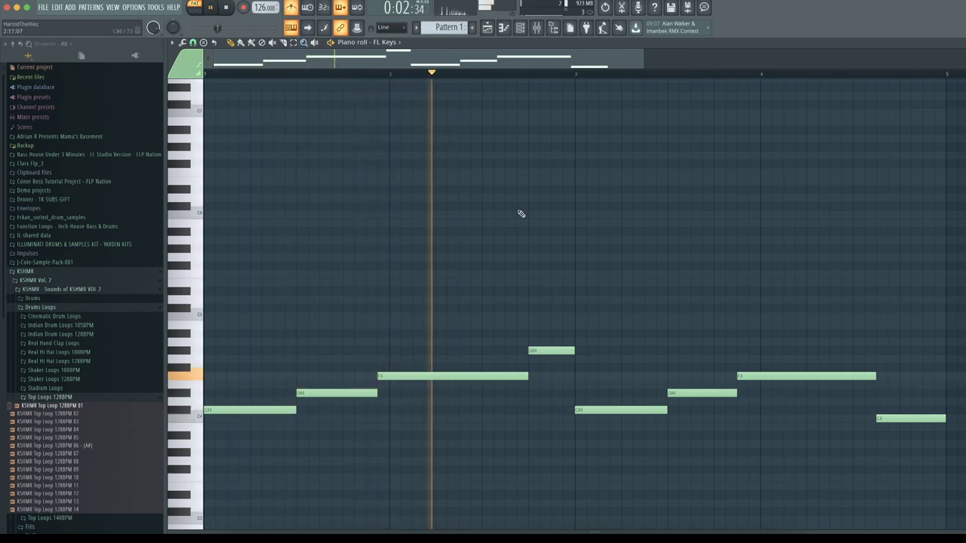
left_click_drag(717, 355, 749, 391)
key("ctrl+d")
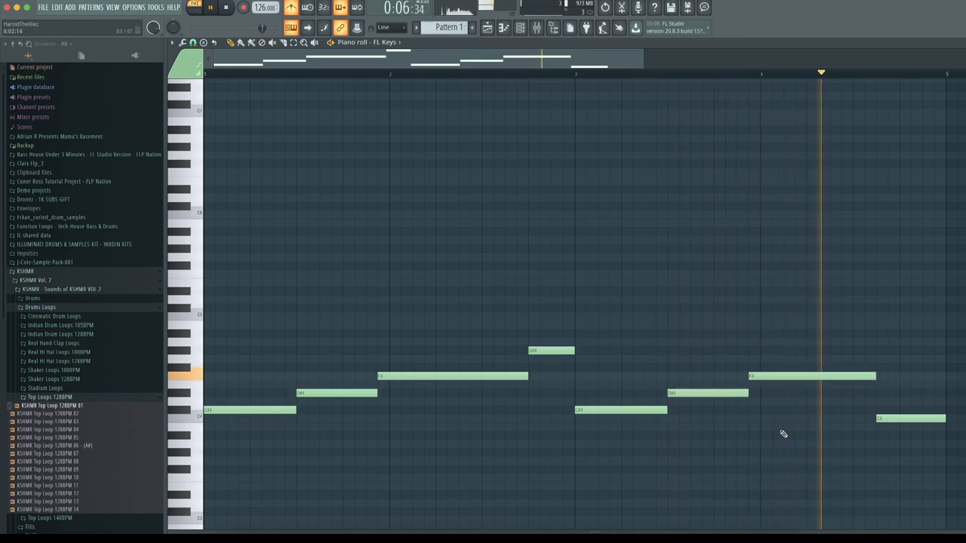
key("space")
Step: Place an F5 melody note two steps long at the start of bar 1
left_click(206, 249)
mouse_move(195, 256)
left_mouse_down()
mouse_move(198, 317)
mouse_move(198, 274)
left_mouse_up()
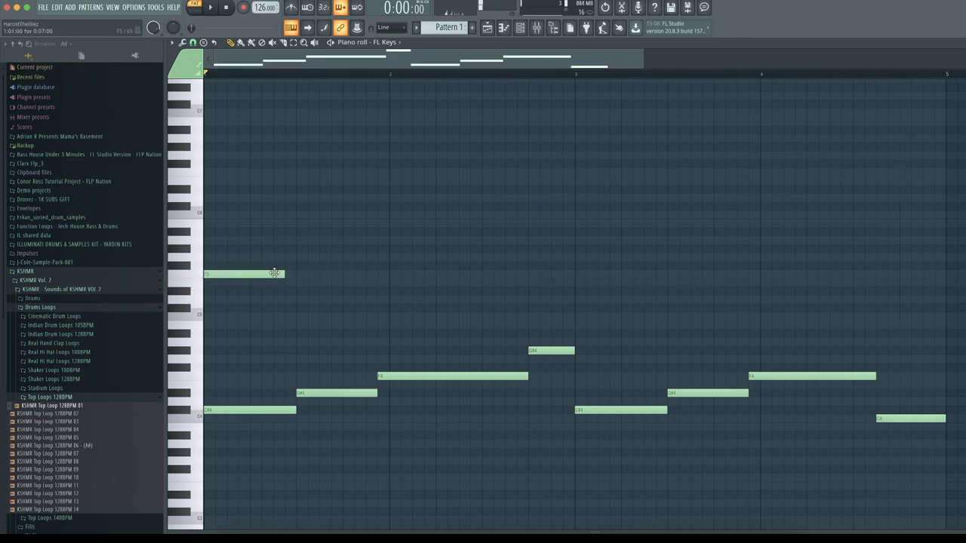
left_click_drag(274, 274, 226, 274)
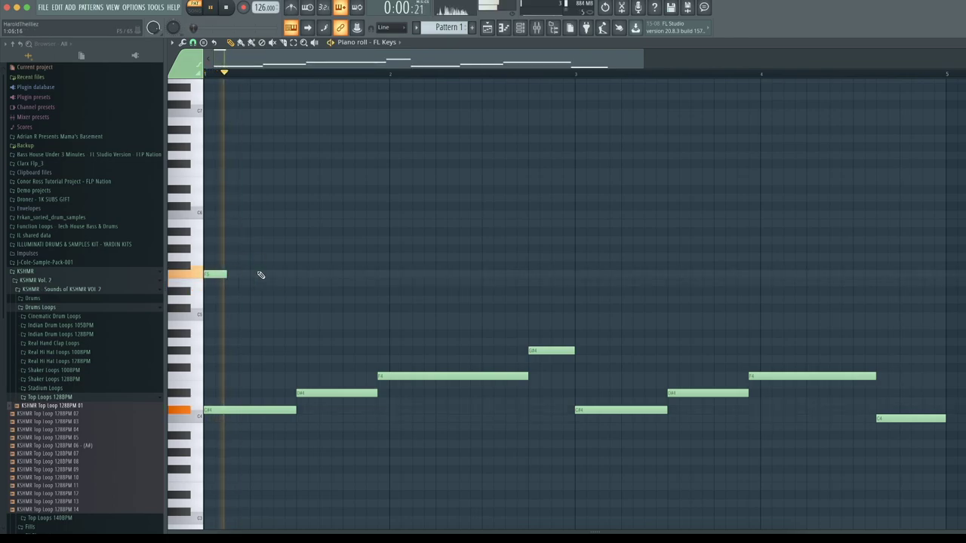
key("space")
Step: Add short two-step melody notes F6 on step 5 and G#6 on step 9 of bar 1
left_click_drag(257, 182, 255, 171)
key("space")
scroll(304, 194, "up", 4)
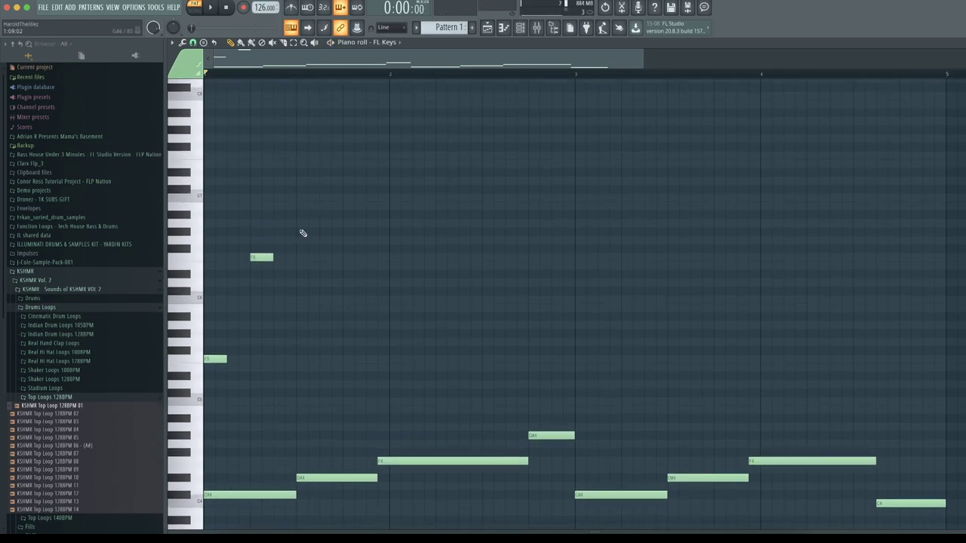
key("space")
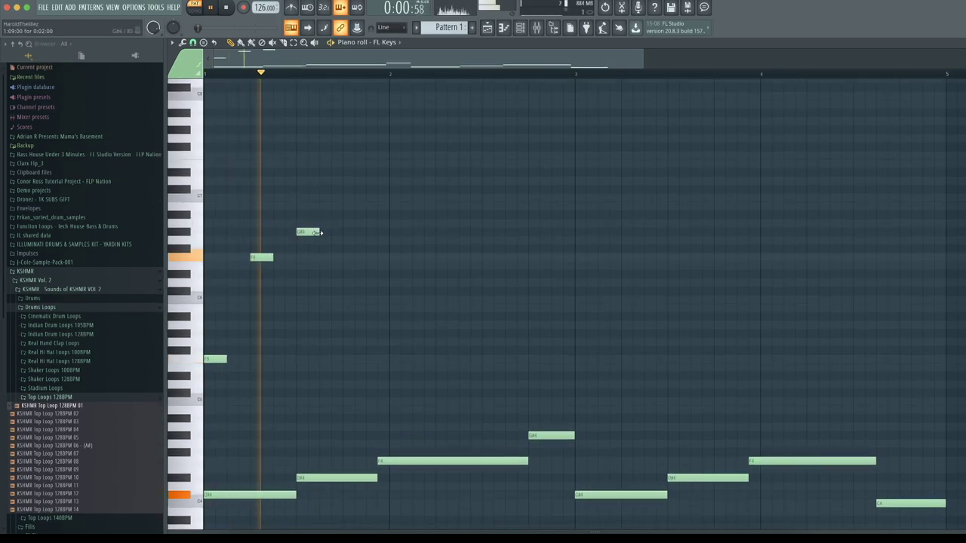
Step: Add a one-step G6 on step 11 and a two-step F6 on step 13 of bar 1
key("space")
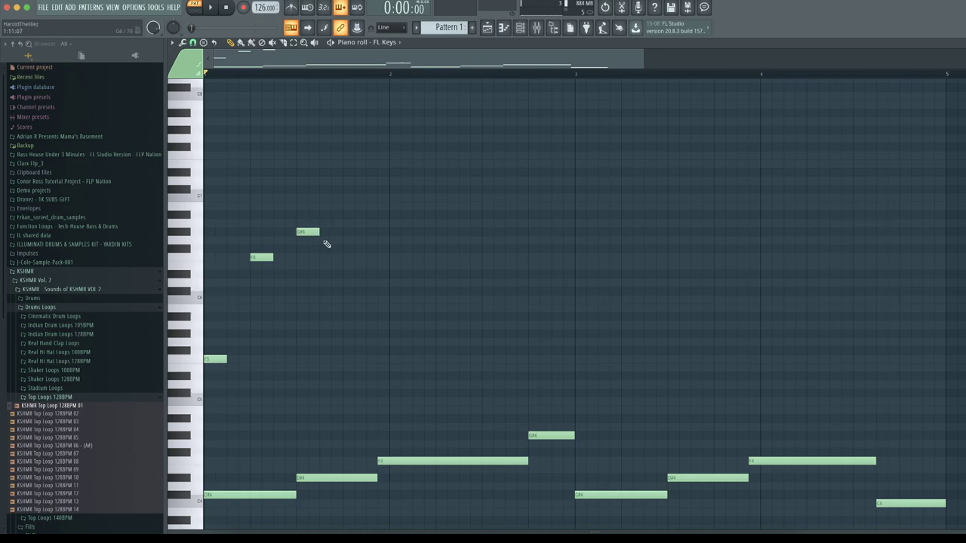
key("space")
key("space")
left_click(352, 258)
key("space")
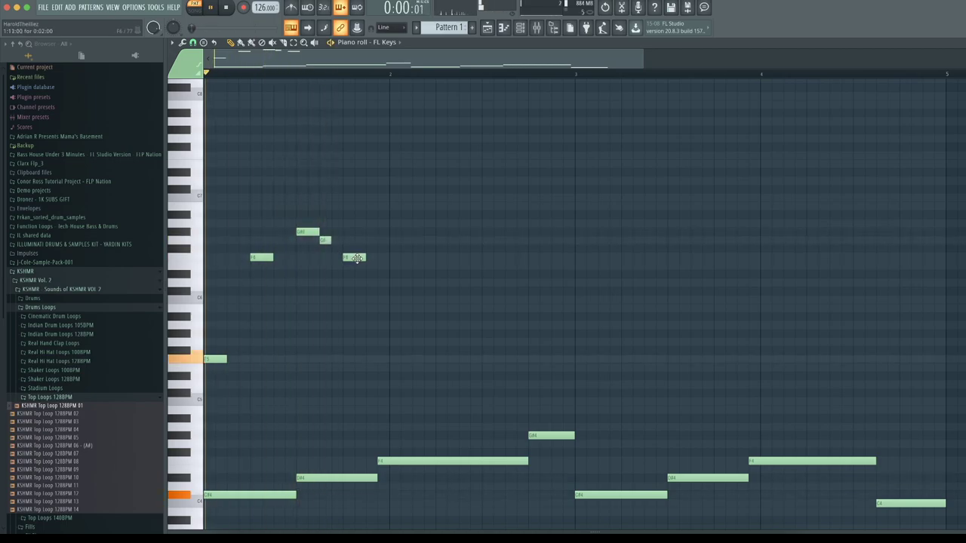
Step: Add a two-step F6 melody note on step 16 of bar 1 and play the pattern back
key("space")
left_click(382, 284)
left_click_drag(382, 289, 382, 264)
key("space")
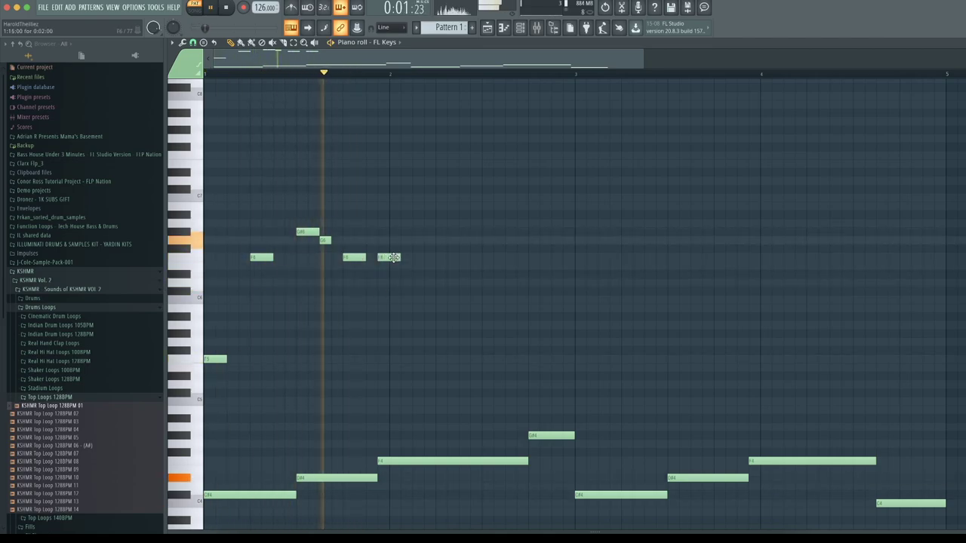
key("space")
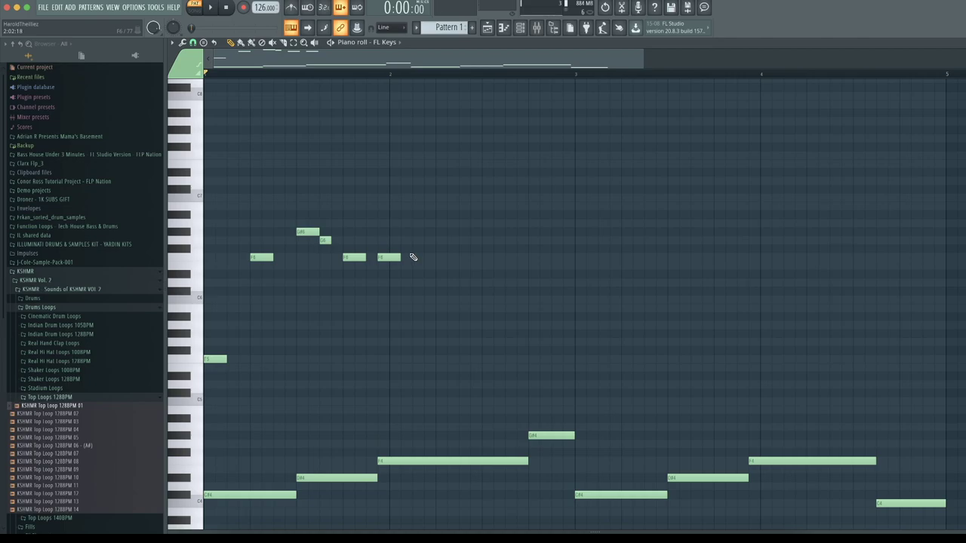
Step: Listen to the bar 1 melody, lower its F6 on step 13 to F5 and check the result
key("space")
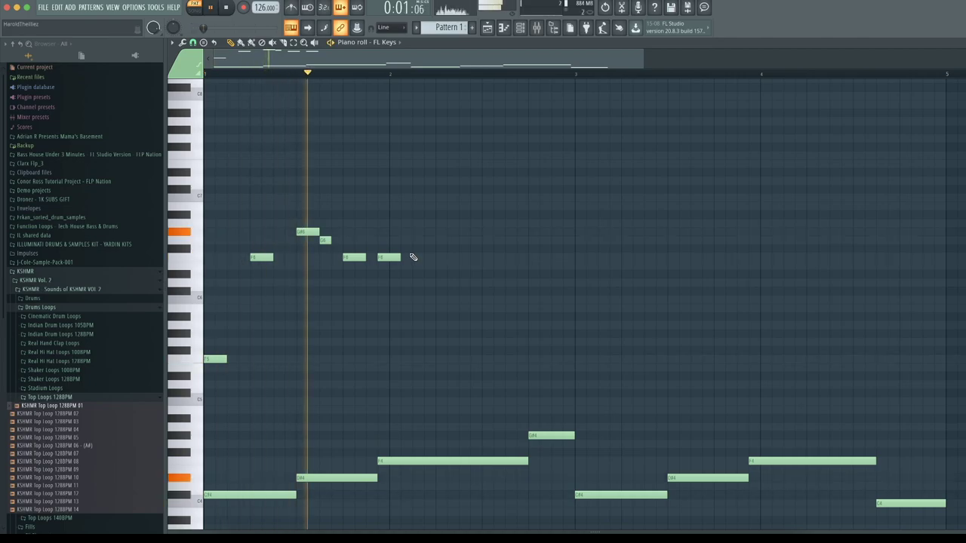
key("space")
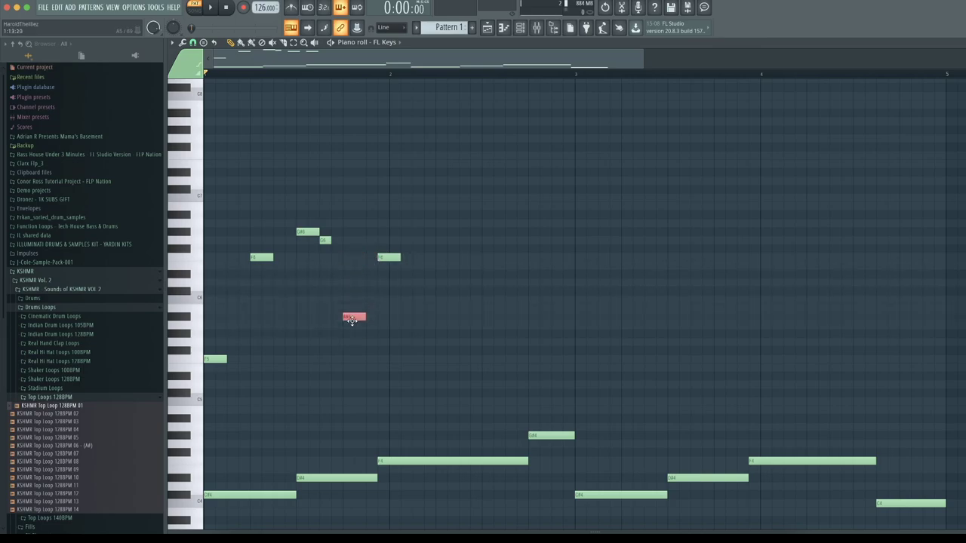
left_click_drag(361, 357, 359, 363)
key("space")
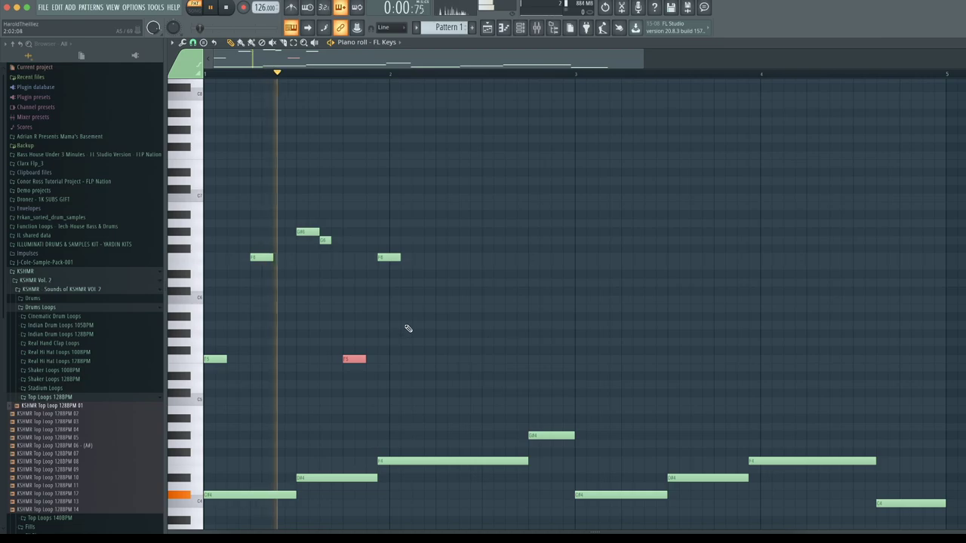
scroll(428, 319, "down", 4)
key("space")
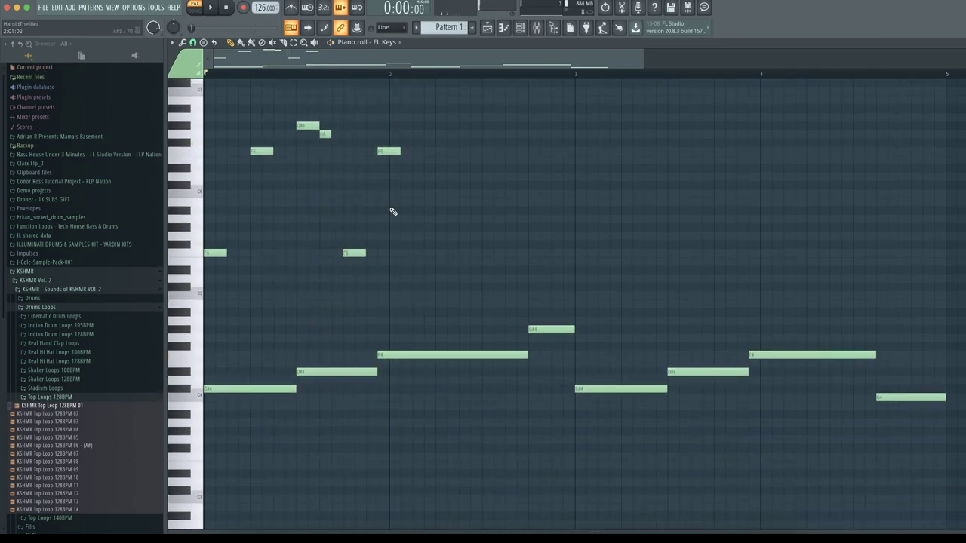
Step: Add two-step melody notes G6, G#6, C#7, C7, G#5 and G5 in sequence from step 5 of bar 2
scroll(429, 159, "up", 1)
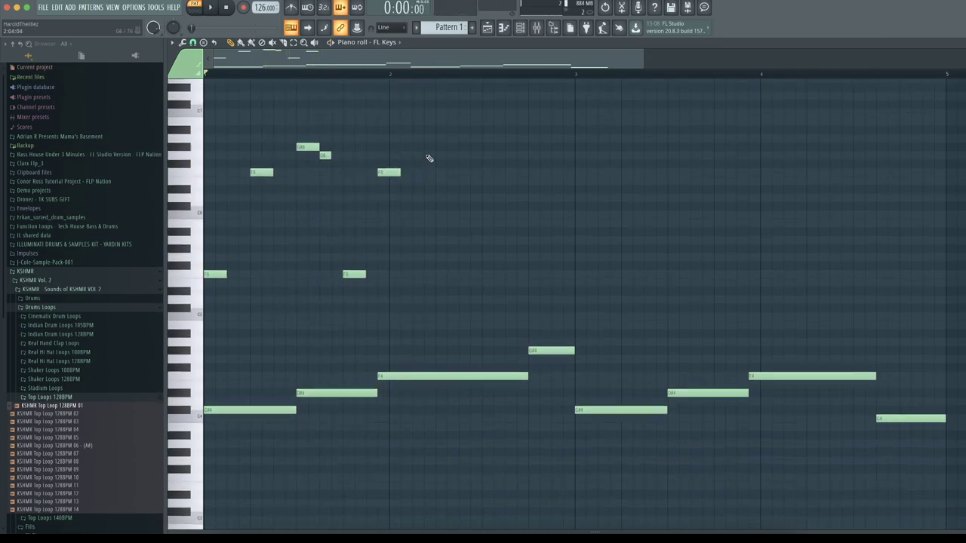
left_click(439, 156)
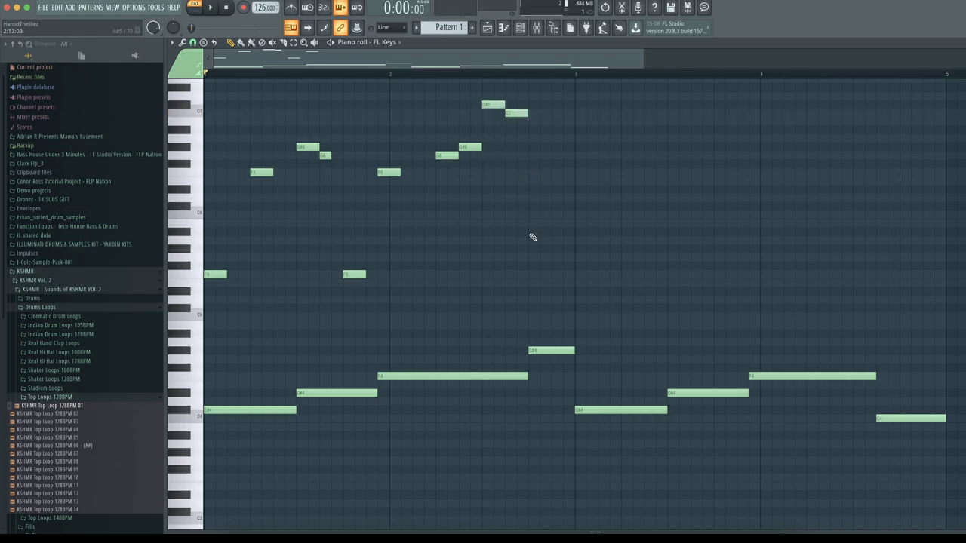
key("space")
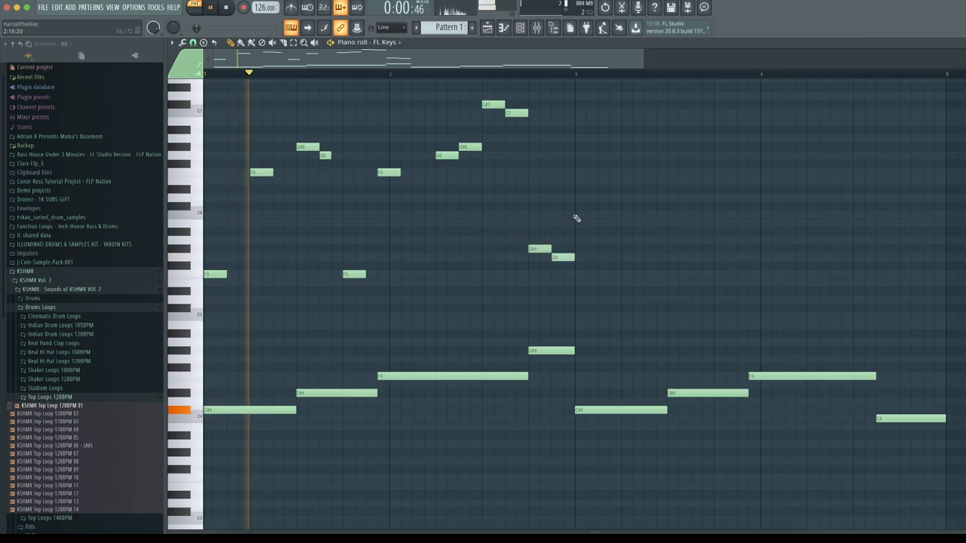
Step: Place a two-step F5 melody note at the start of bar 3 and play the melody back
left_click(578, 274)
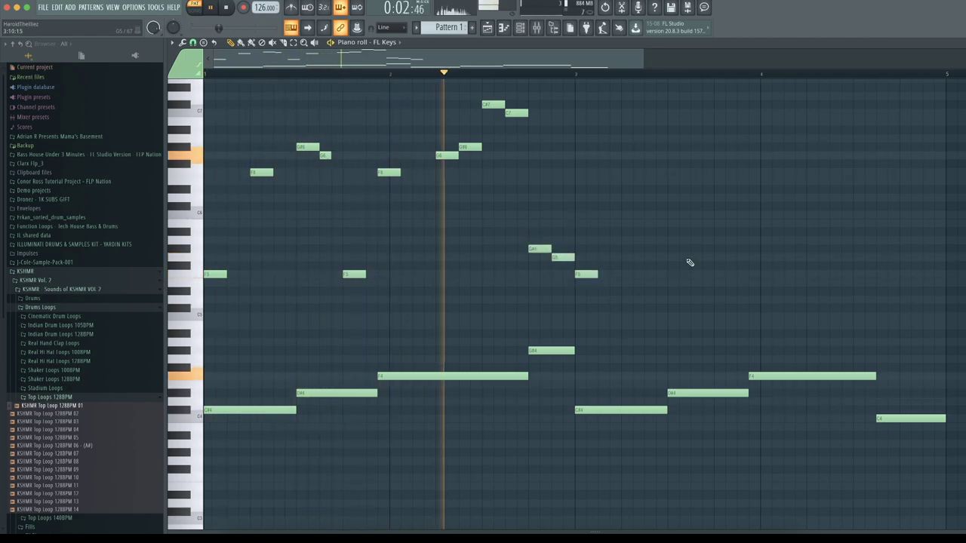
key("space")
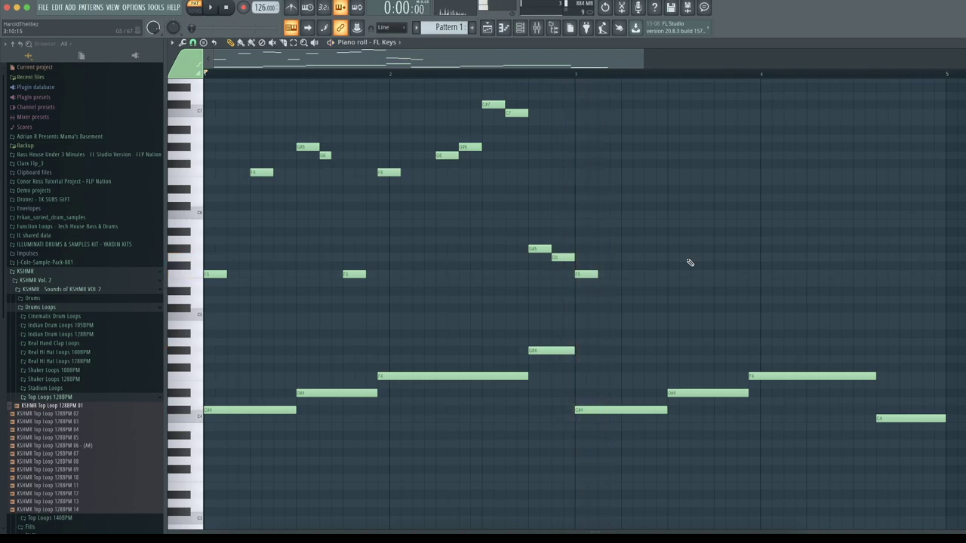
key("space")
scroll(689, 262, "up", 3)
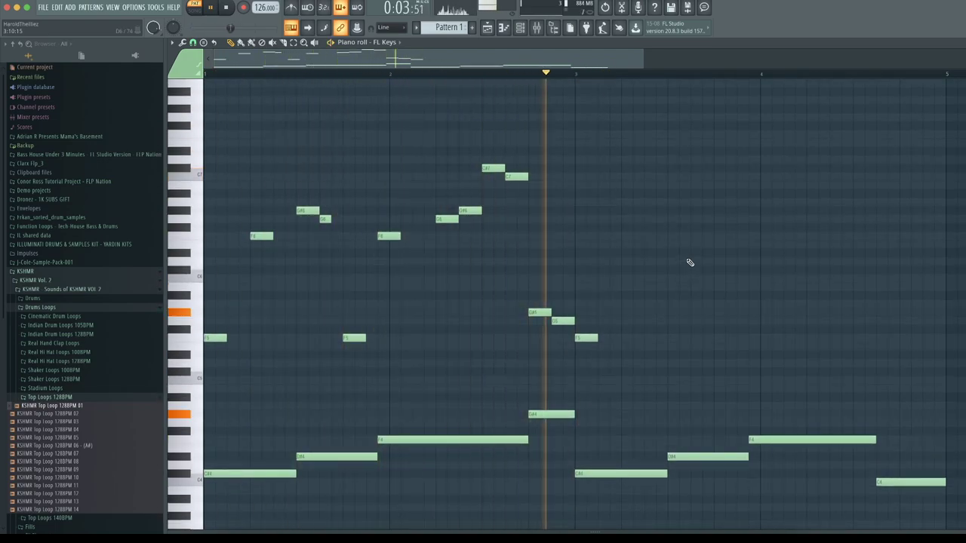
Step: Add a two-step F6 melody note on step 5 of bar 3, auditioning D#6 as an alternative pitch
key("space")
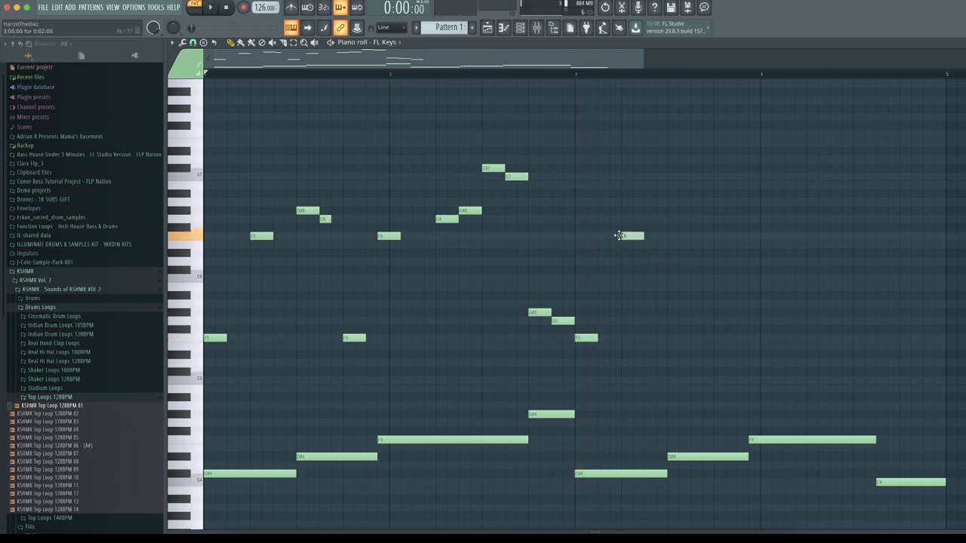
mouse_move(623, 236)
left_mouse_down()
mouse_move(625, 260)
mouse_move(625, 252)
left_mouse_up()
key("space")
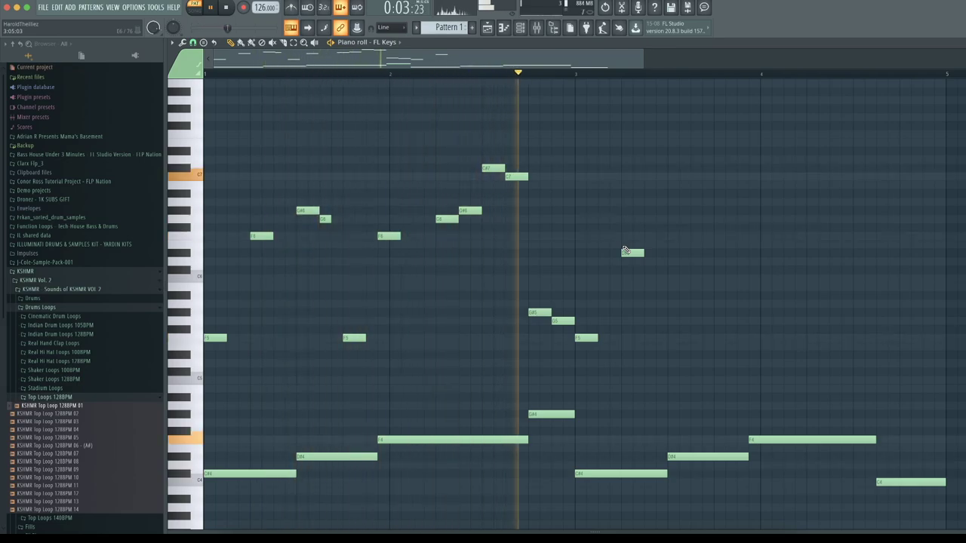
key("space")
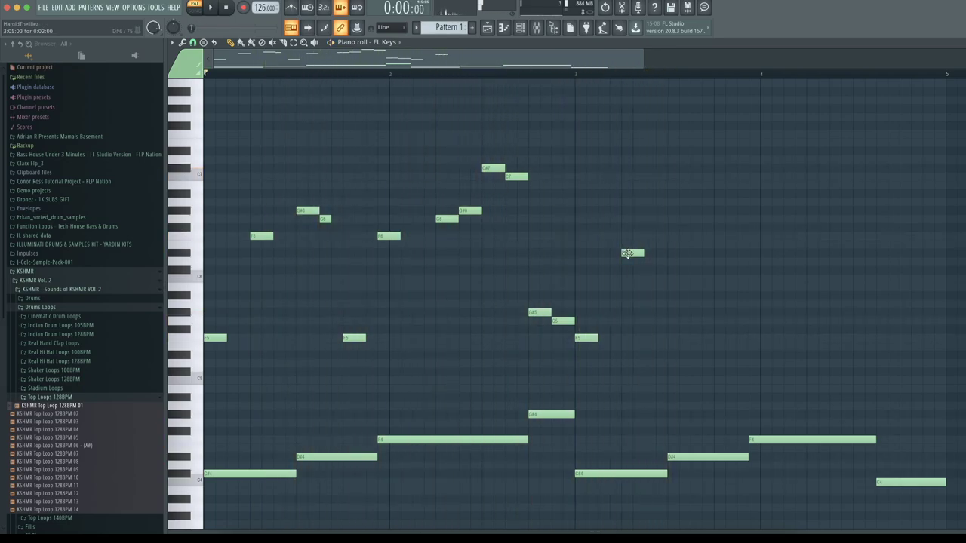
key("space")
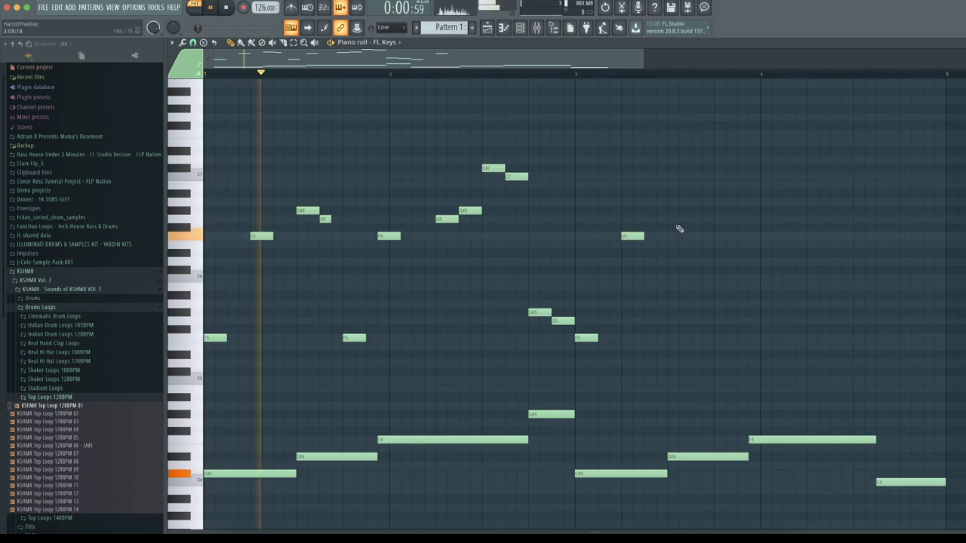
Step: Add a two-step G6 on step 9 and a one-step G#6 on step 11 of bar 3
left_click(671, 219)
left_click(692, 210)
left_click(716, 212)
right_click(722, 212)
left_click_drag(713, 211, 707, 212)
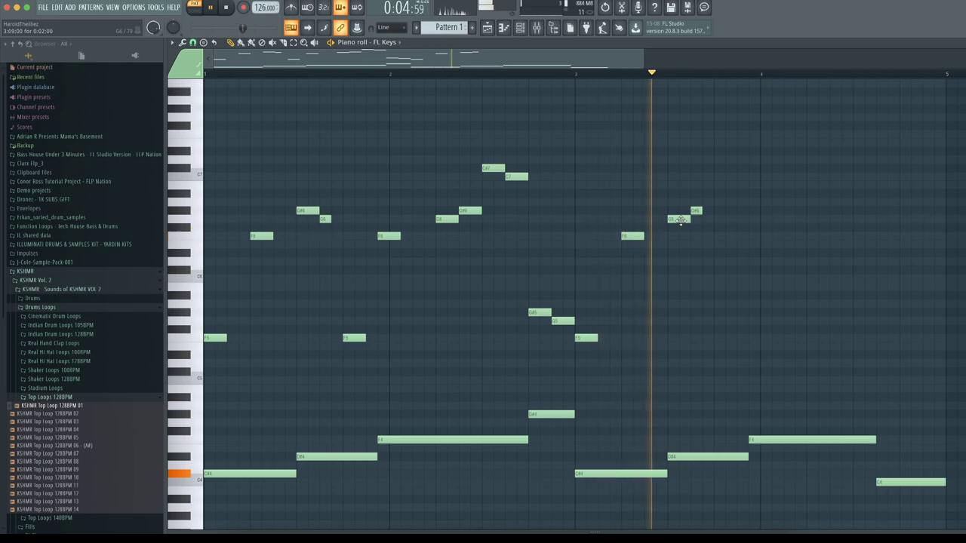
key("space")
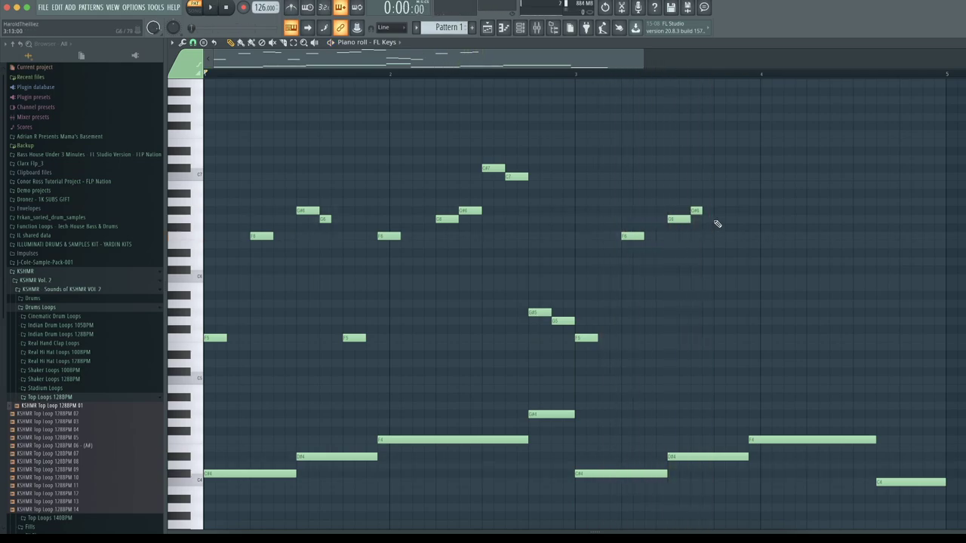
Step: Add two-step notes D#5 on step 13 and F5 on step 16 of bar 3, and listen to the melody
left_click_drag(717, 355, 726, 354)
left_click(751, 339)
key("space")
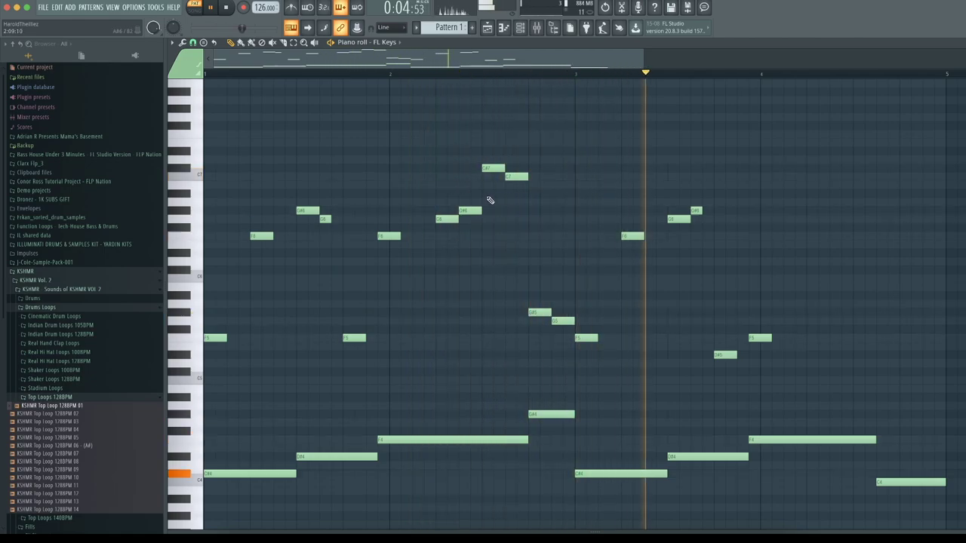
key("space")
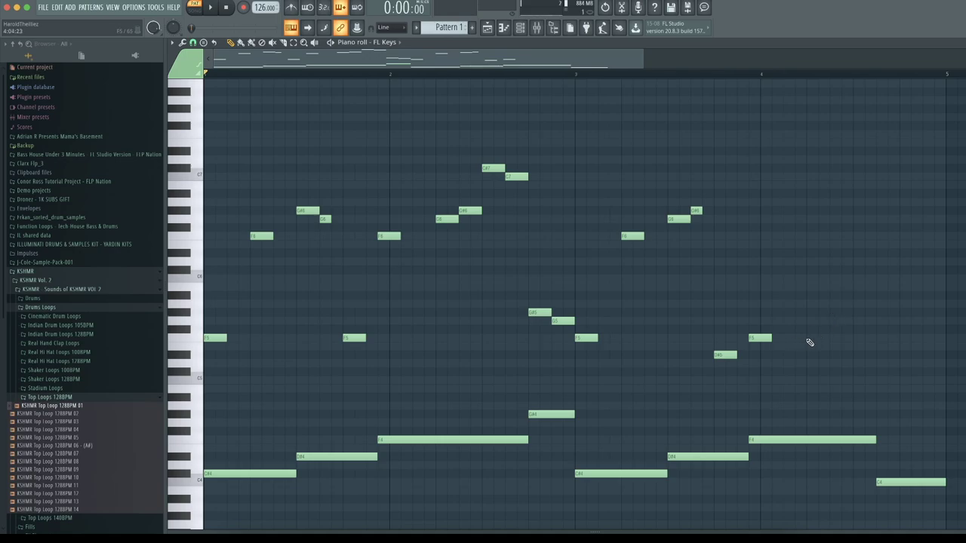
Step: Add two-step melody notes F5, C6, C#6, C6 and C#6 in sequence from step 5 of bar 4 and play them back
left_click(838, 296)
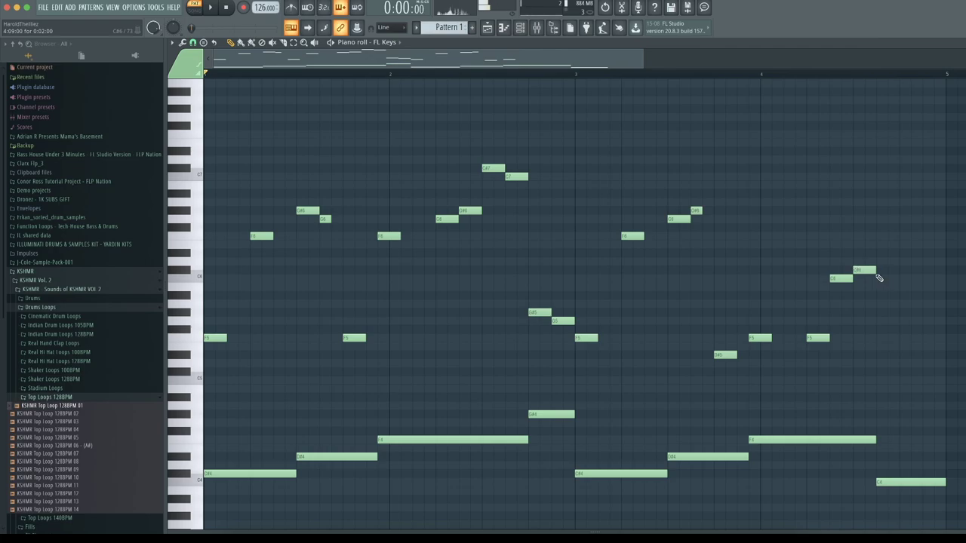
key("space")
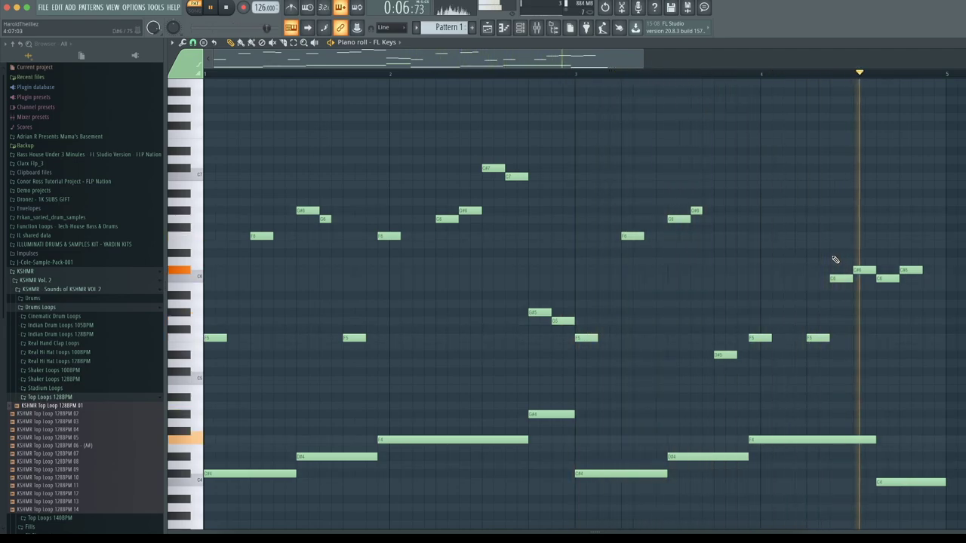
key("space")
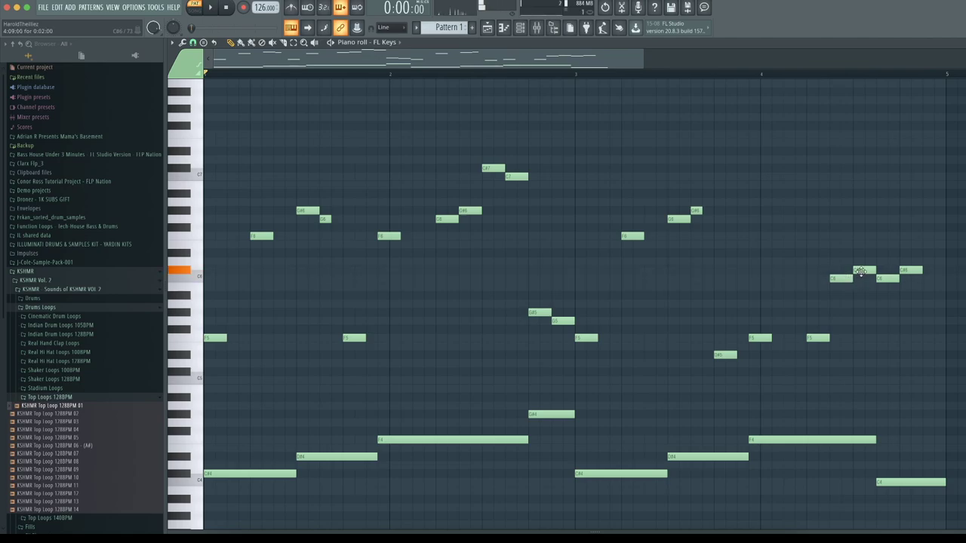
Step: Try ending bar 4 with C6, C6, C#6, C6 and C#6 in two-step notes from step 7
left_click_drag(860, 272, 861, 281)
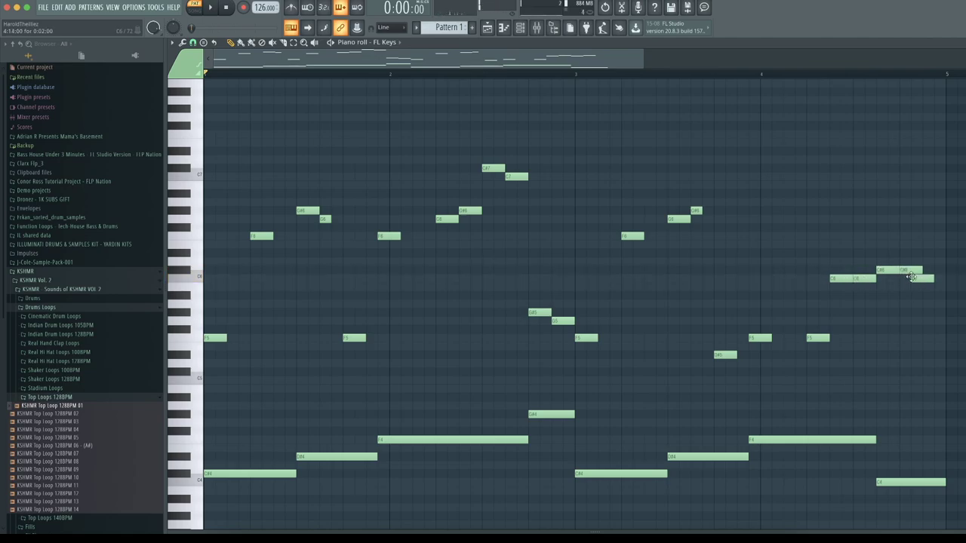
left_click_drag(927, 273, 935, 269)
key("space")
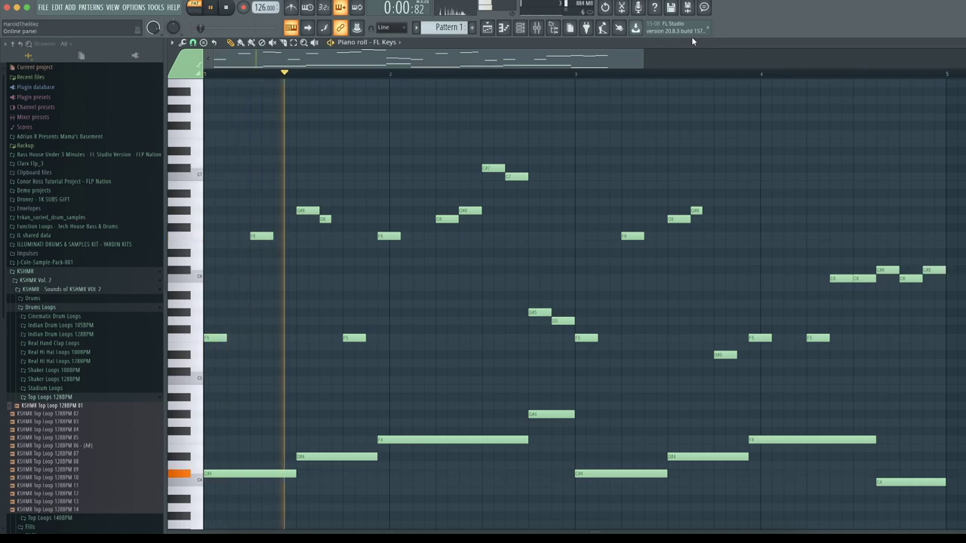
Step: Set playback to start at bar 3 and raise bar 4's step 9 melody note to C#6
left_click(578, 74)
left_click_drag(626, 62, 766, 64)
scroll(619, 76, "up", 2)
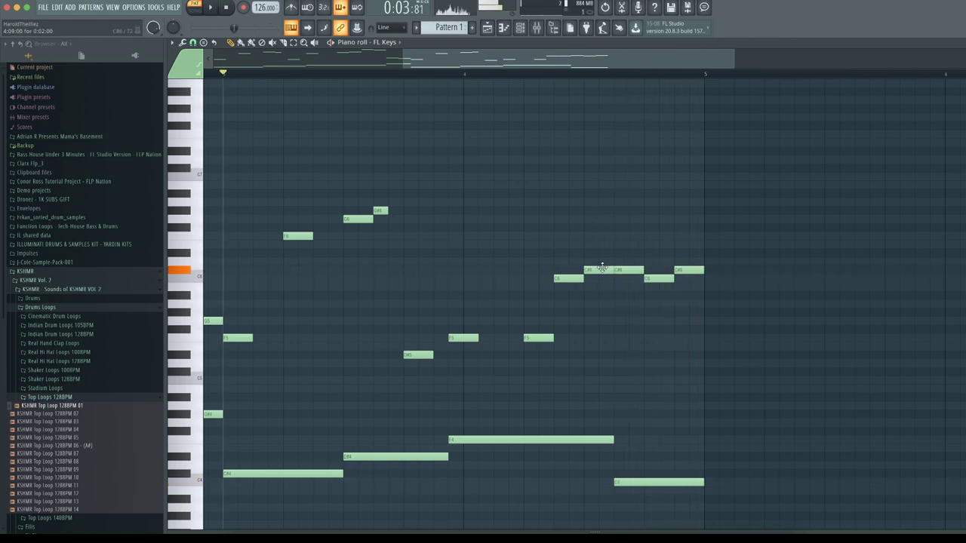
Step: Try raising bar 4's step 11 note to D#6 and its step 13 note to F6
left_click_drag(628, 270, 627, 250)
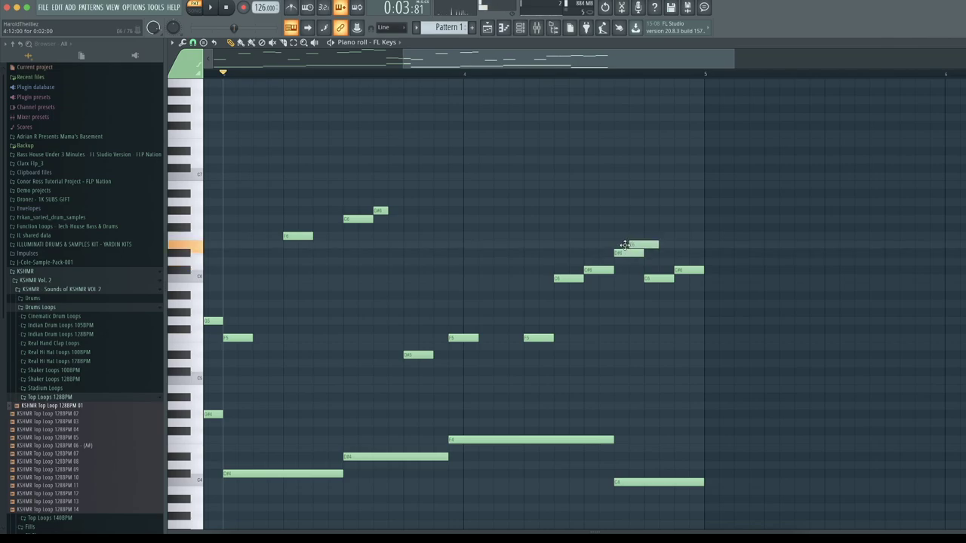
left_click_drag(623, 255, 620, 254)
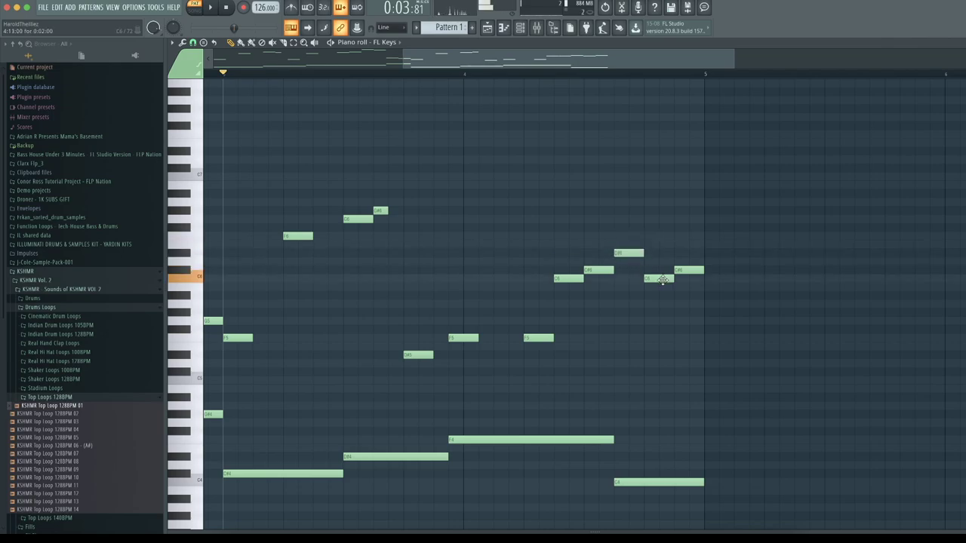
left_click_drag(661, 276, 662, 237)
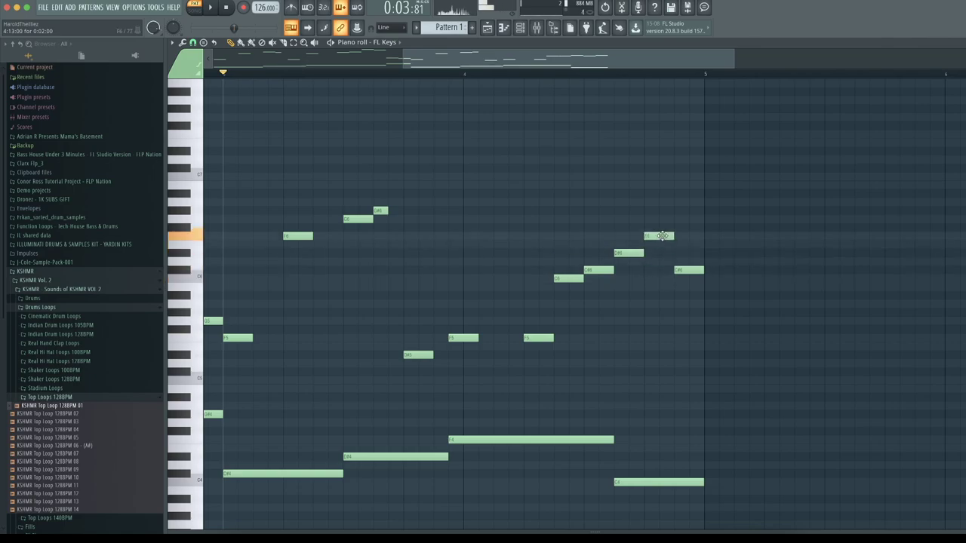
key("space")
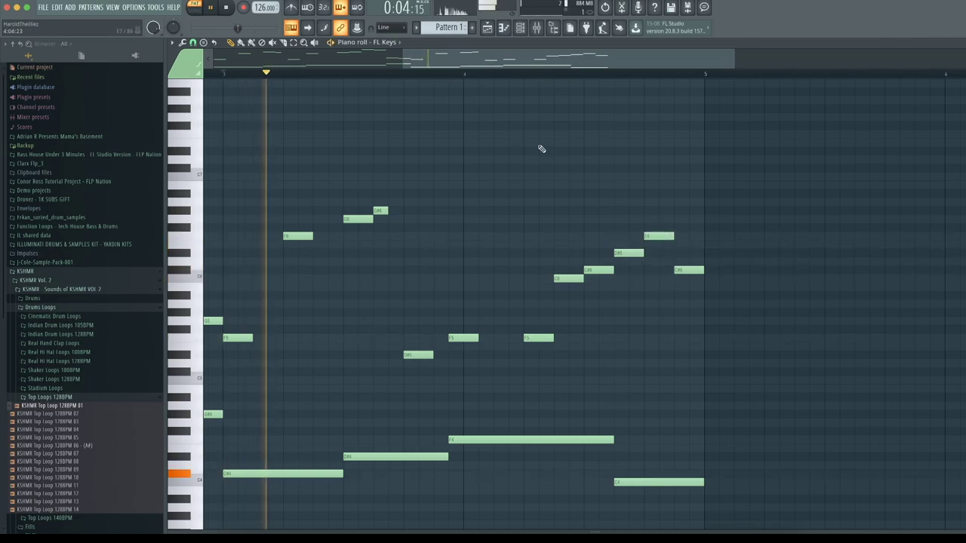
Step: Delete the melody notes on steps 13 and 15 of bar 4 and stop playback
right_click(659, 235)
right_click(688, 270)
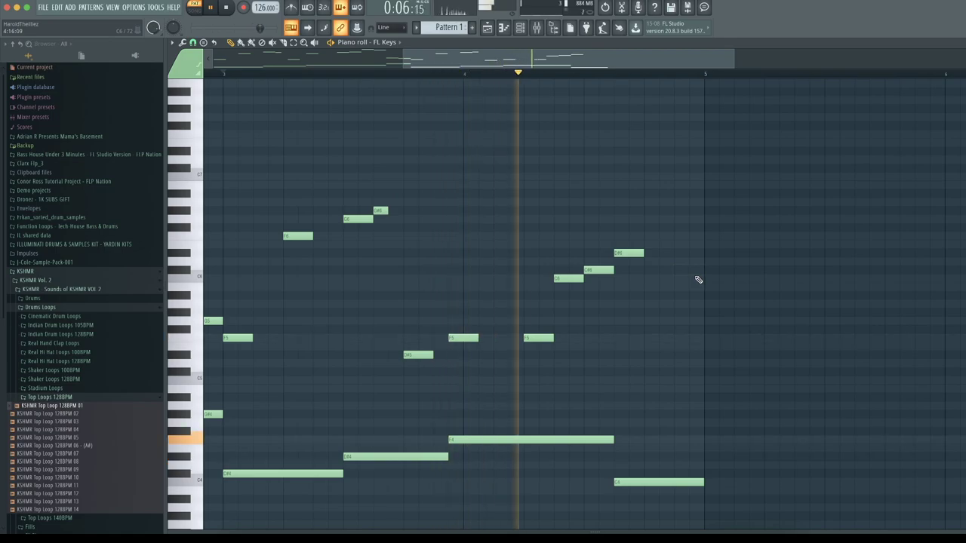
key("space")
Step: Raise bar 4's step 11 note to F6 and fill steps 13 and 15 with duplicate pairs of short overlapping G6 and G#6 notes
left_click_drag(648, 254, 650, 236)
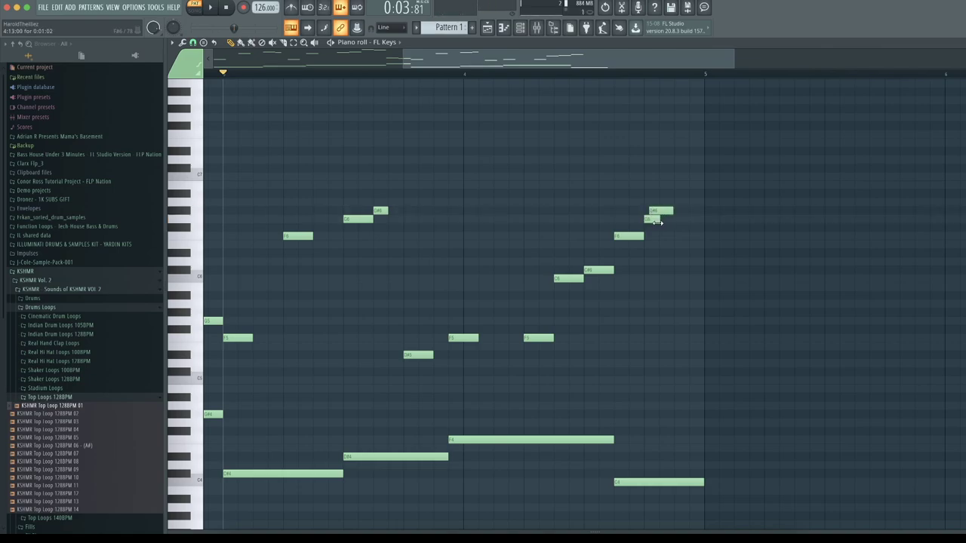
left_click_drag(678, 200, 650, 234, "ctrl")
key("ctrl+b")
key("space")
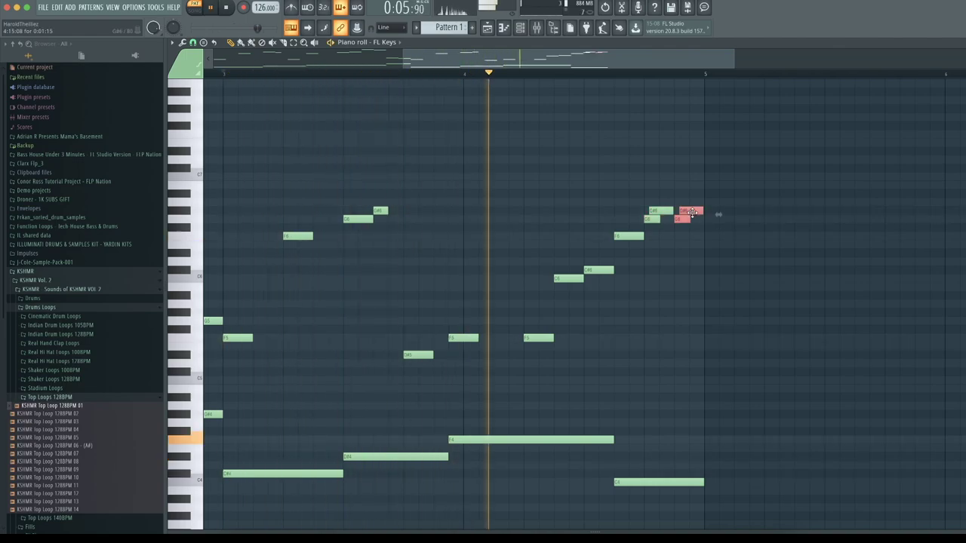
Step: Replace the note pair on bar 4's step 15 with a single short G6 note
key("space")
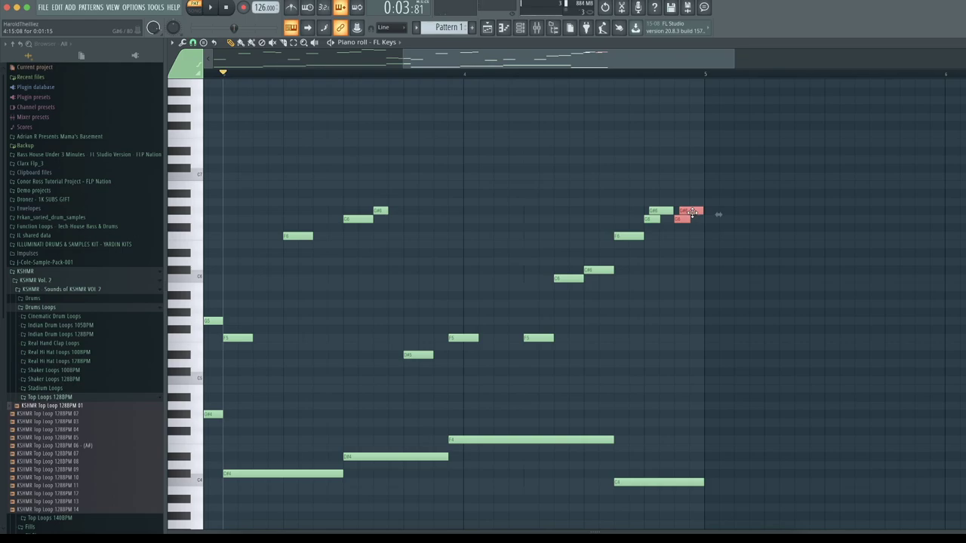
key("space")
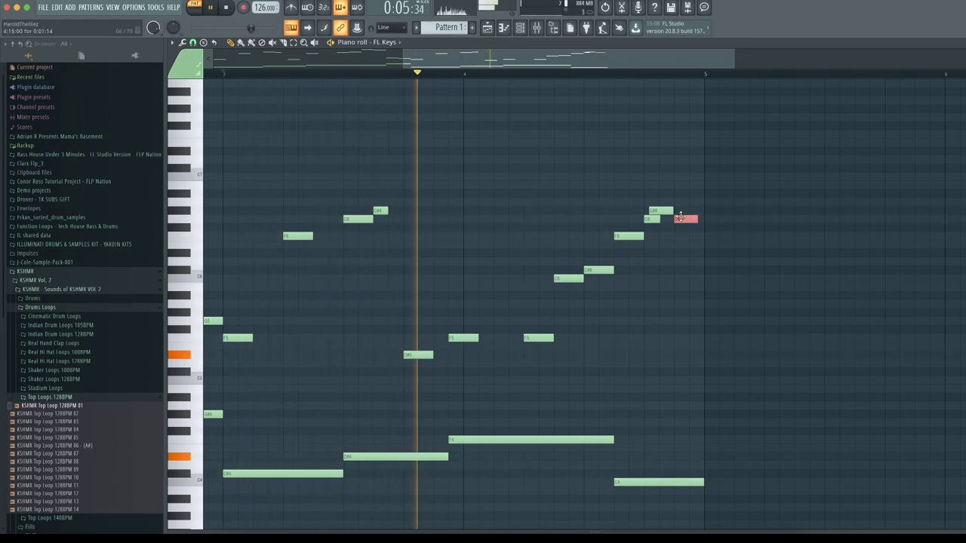
left_click_drag(699, 220, 691, 219)
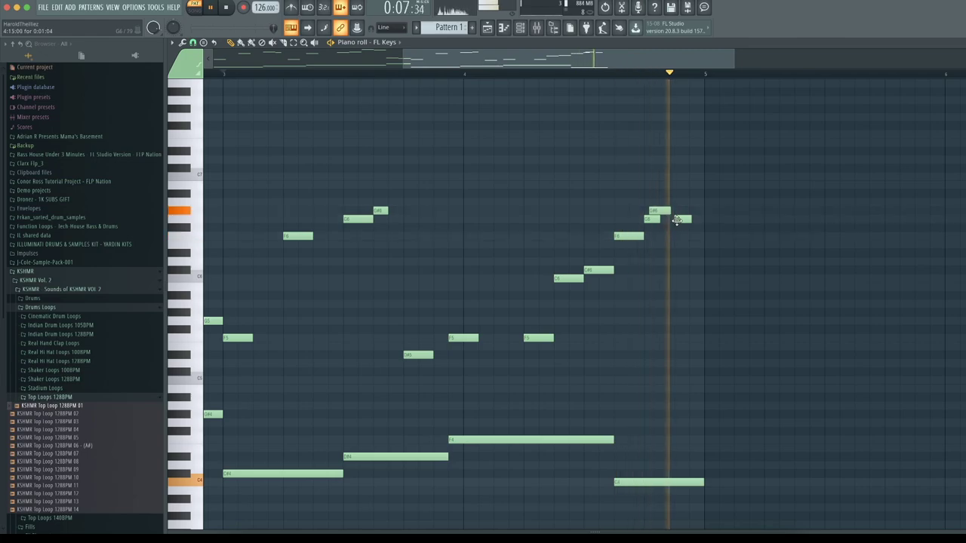
Step: Copy the low note progression into empty Pattern 2 and set playback to start at bar 1
scroll(619, 75, "down", 3)
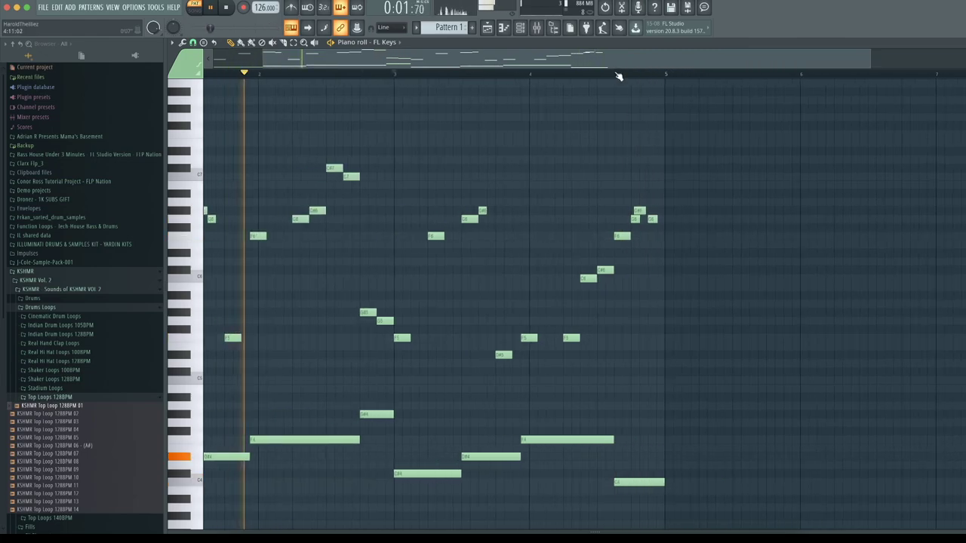
left_click(426, 69)
left_click_drag(664, 406, 203, 527)
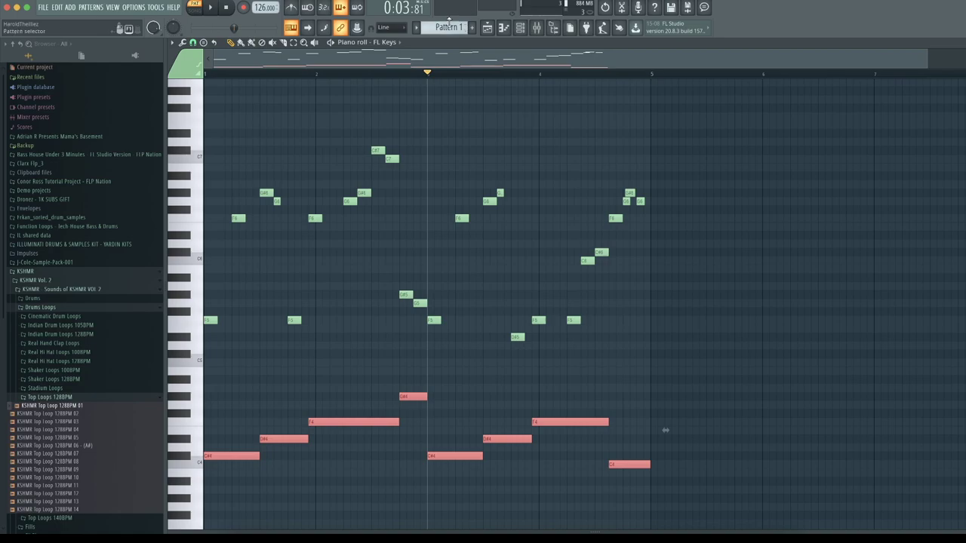
scroll(449, 25, "up", 1)
key("super+v")
left_click(206, 74)
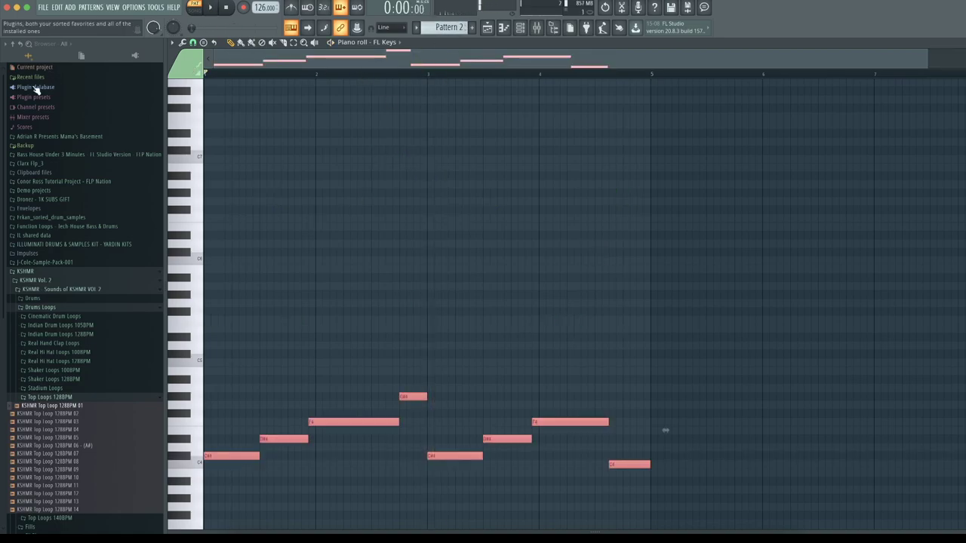
Step: Add short melody notes to bar 1 of Pattern 2: F5 on steps 1 and 5, C6 on step 7 and F6 on step 9
left_click(191, 319)
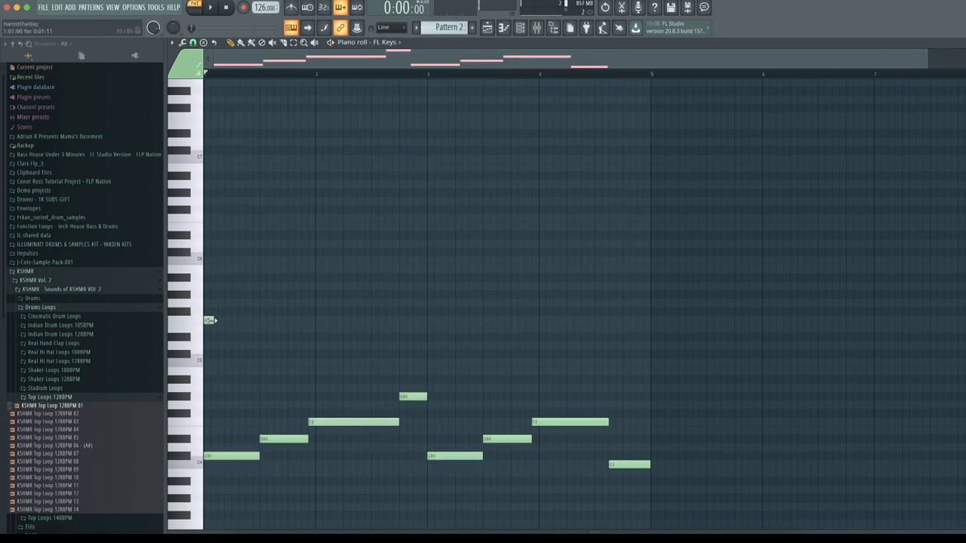
left_click(234, 320)
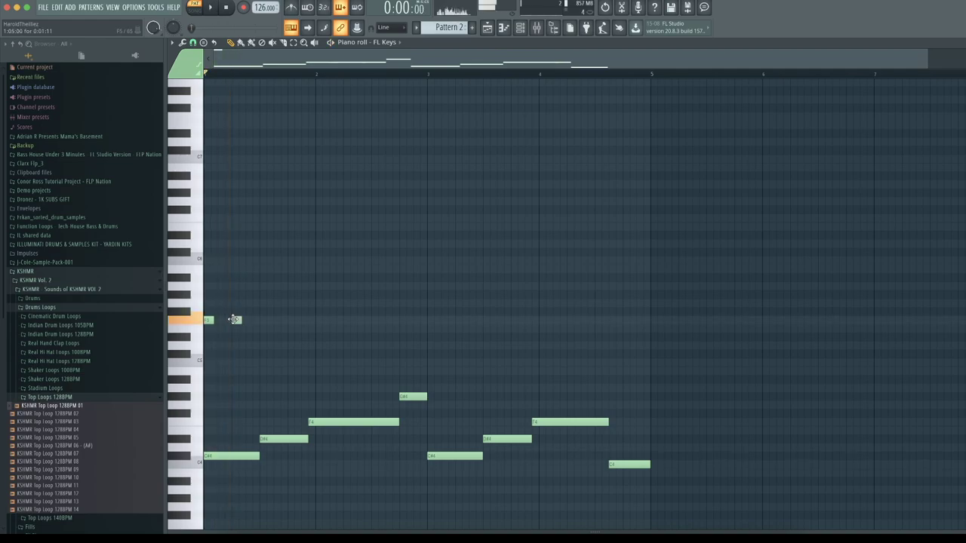
key("space")
key("space")
key("space")
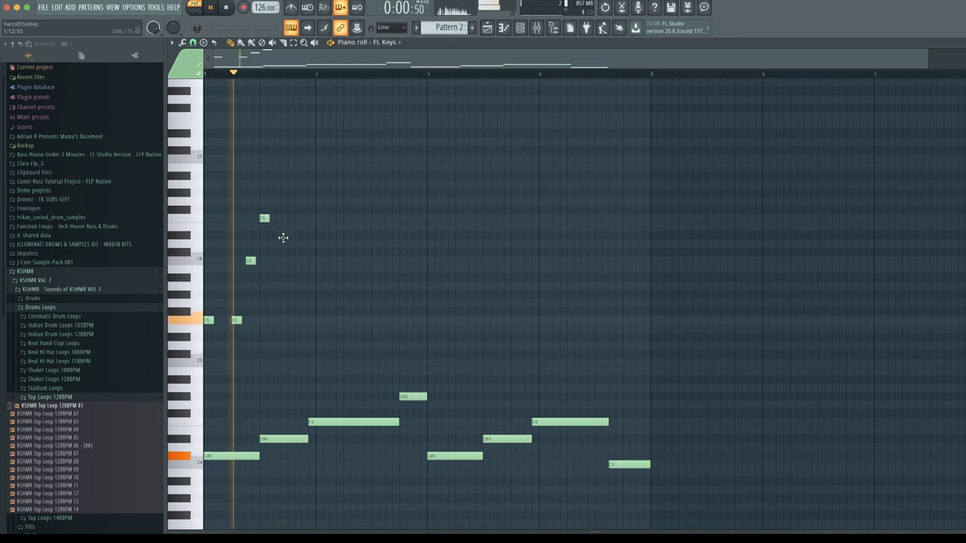
key("space")
Step: Try bar 1's step 9 melody note at D#6 and C#6, and return it to F6
scroll(252, 70, "up", 3)
left_click_drag(252, 66, 234, 67)
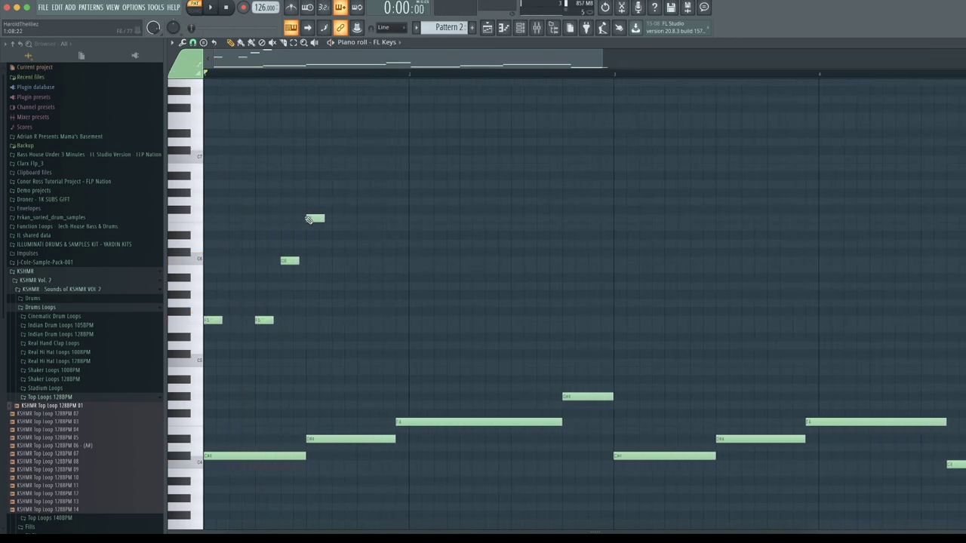
mouse_move(309, 218)
left_mouse_down()
mouse_move(309, 192)
mouse_move(312, 243)
mouse_move(310, 234)
left_mouse_up()
key("space")
key("space")
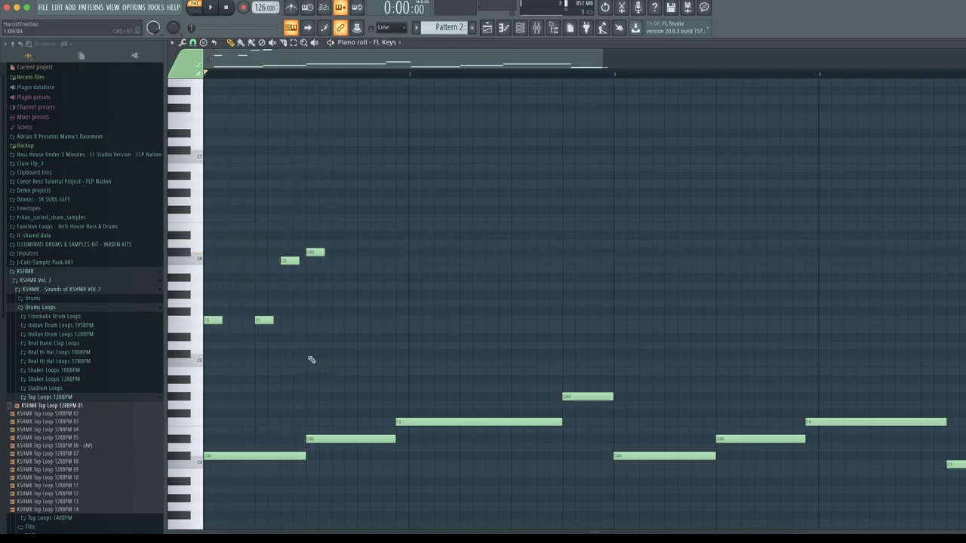
key("space")
left_click_drag(298, 235, 312, 234)
key("space")
key("space")
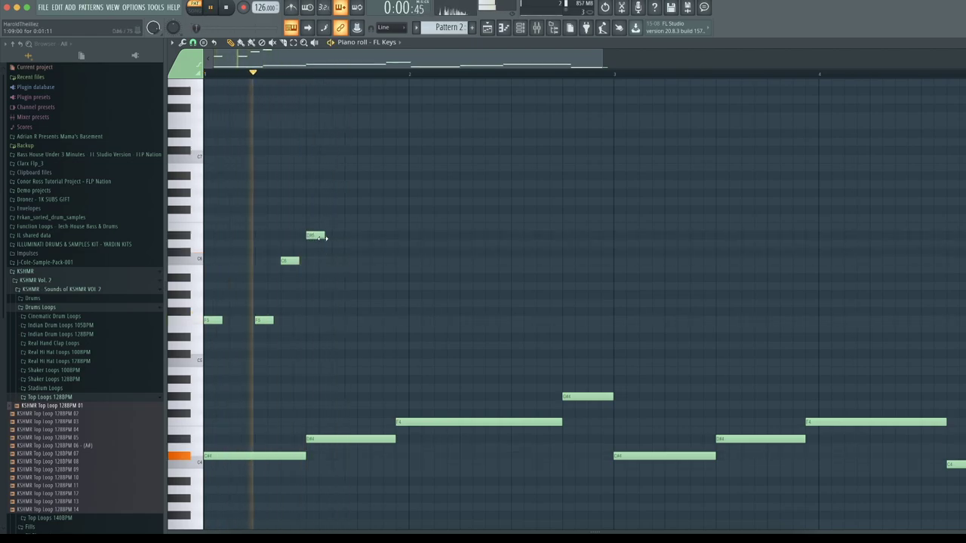
key("space")
key("space")
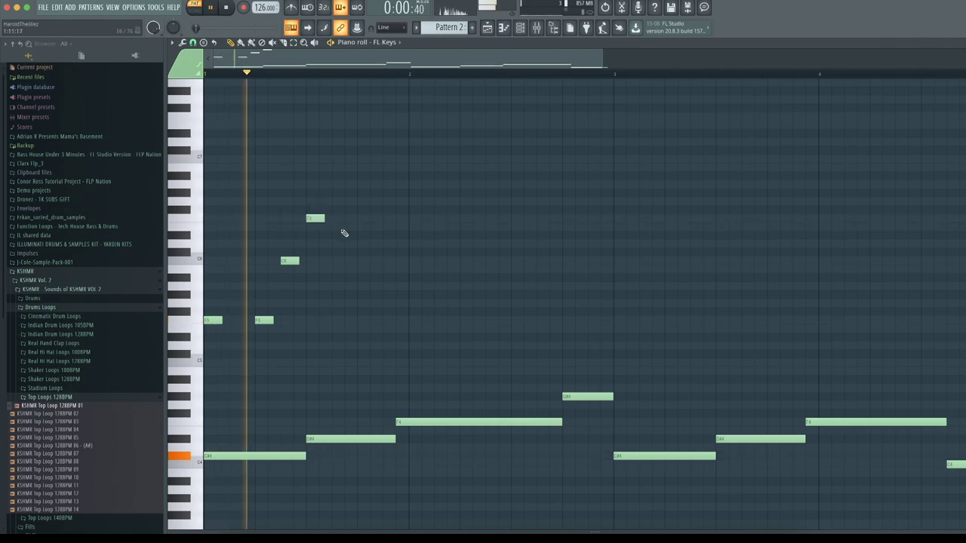
Step: Add slightly staggered F6 and G#6 notes on bar 1's step 13 and a short F6 note on step 16
key("space")
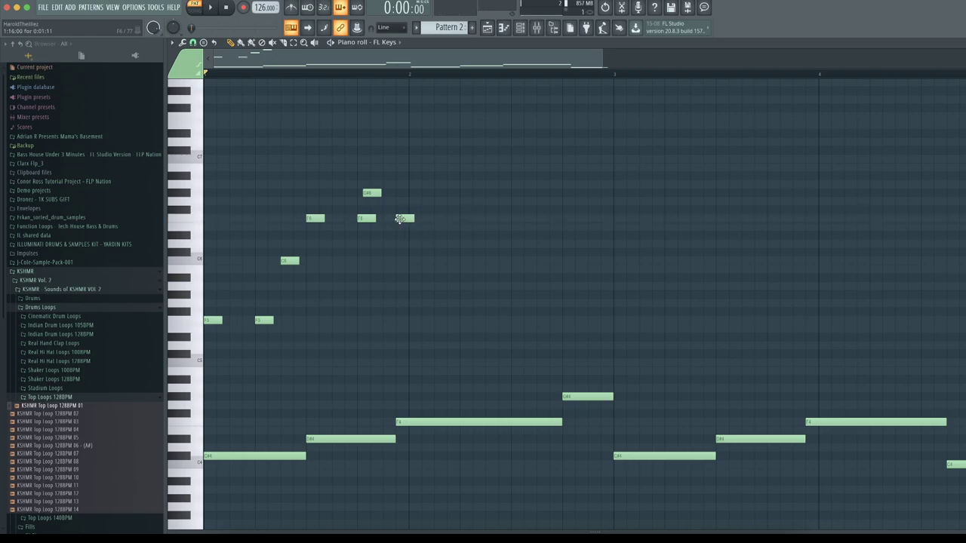
key("space")
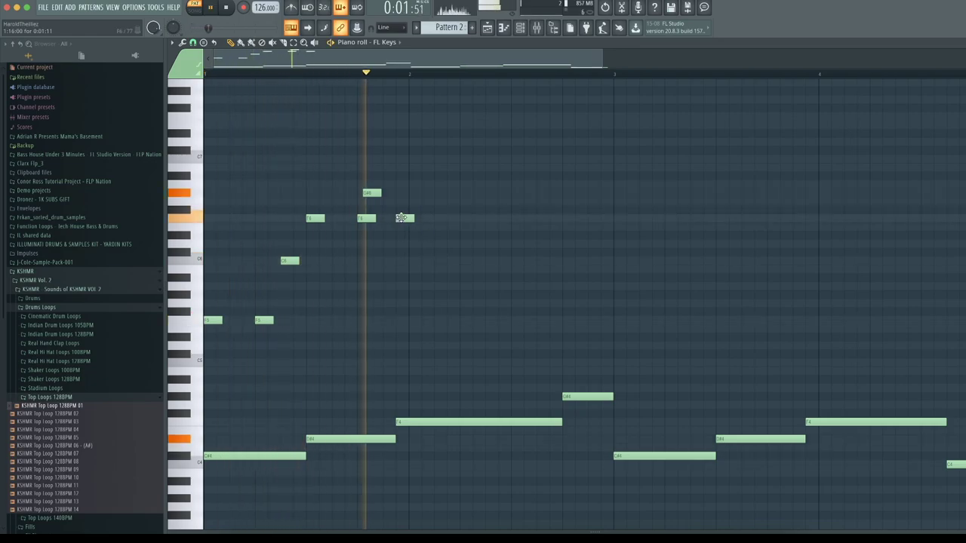
key("space")
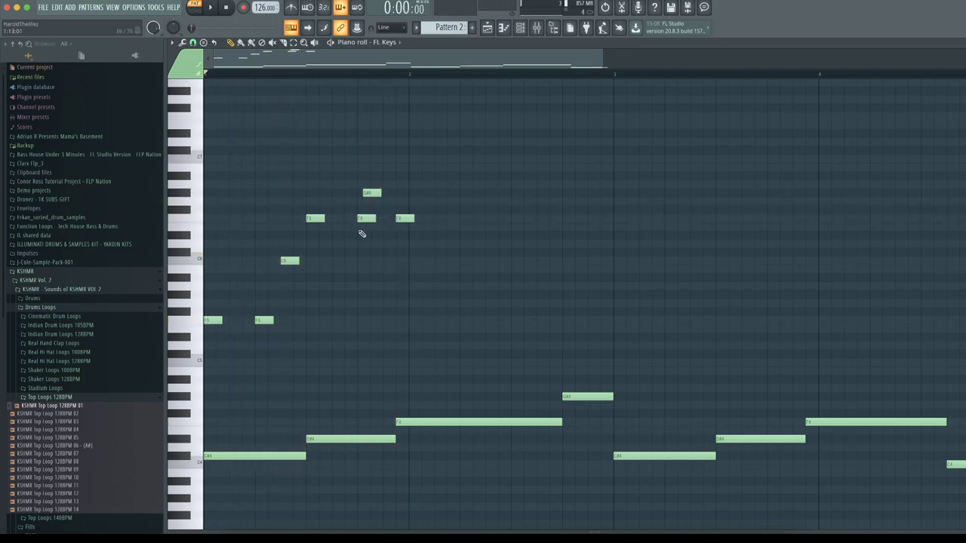
Step: Try moving bar 1's staggered F6 and G#6 pair one step earlier and shifting the final F6, and restore their positions
left_click_drag(365, 218, 351, 218)
key("space")
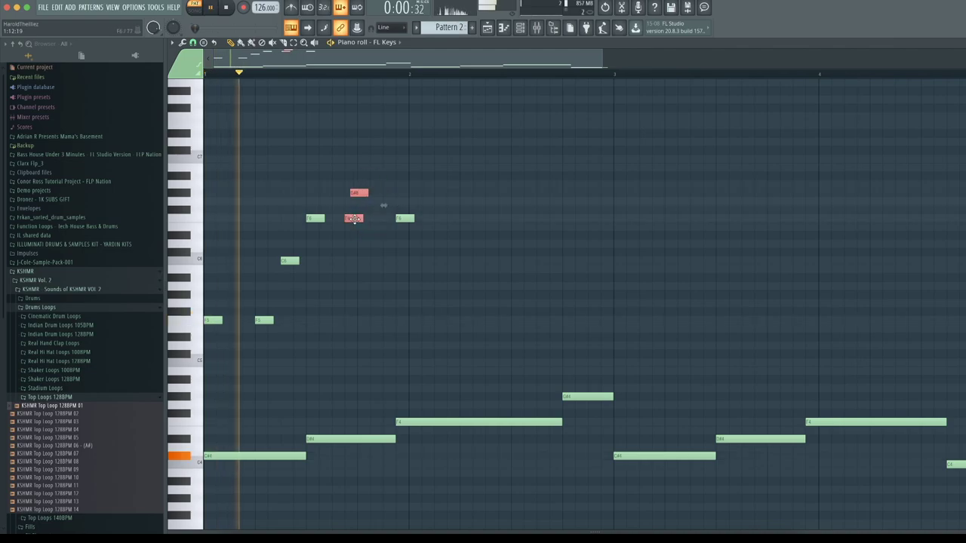
left_click_drag(408, 219, 396, 221)
key("space")
key("space")
key("space")
left_click(396, 219)
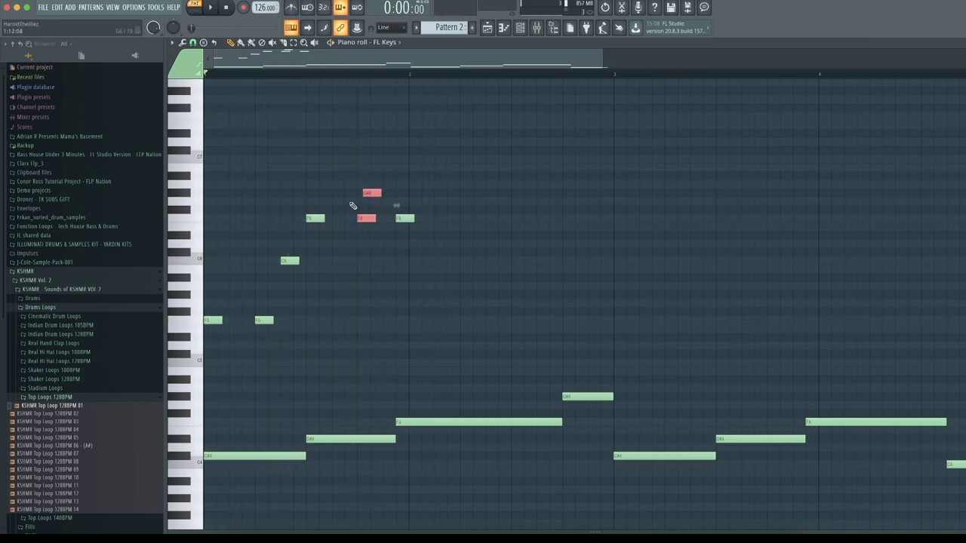
Step: Move bar 1's F6 note from step 9 to step 10 and play it back
left_click(320, 220)
key("space")
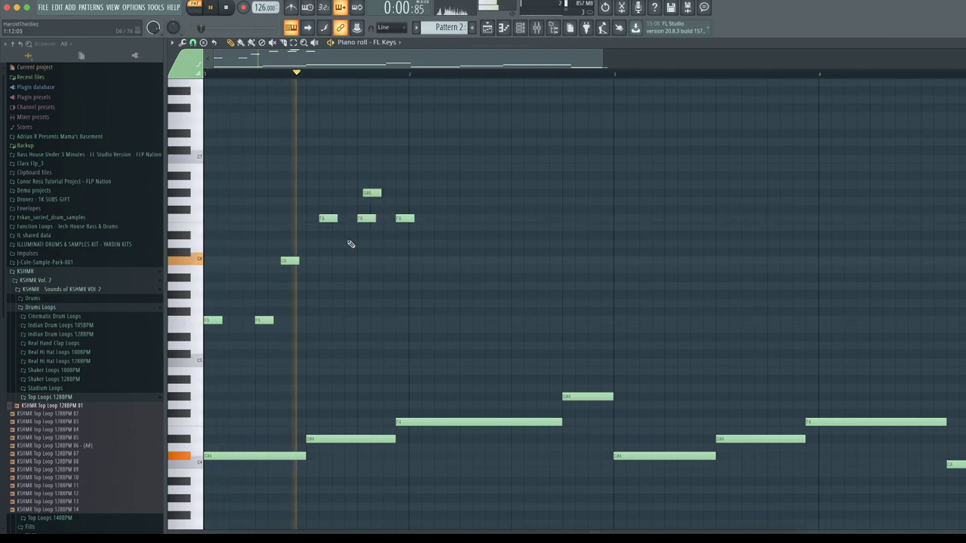
key("space")
Step: Turn on the metronome and play Pattern 2 from the start
key("space")
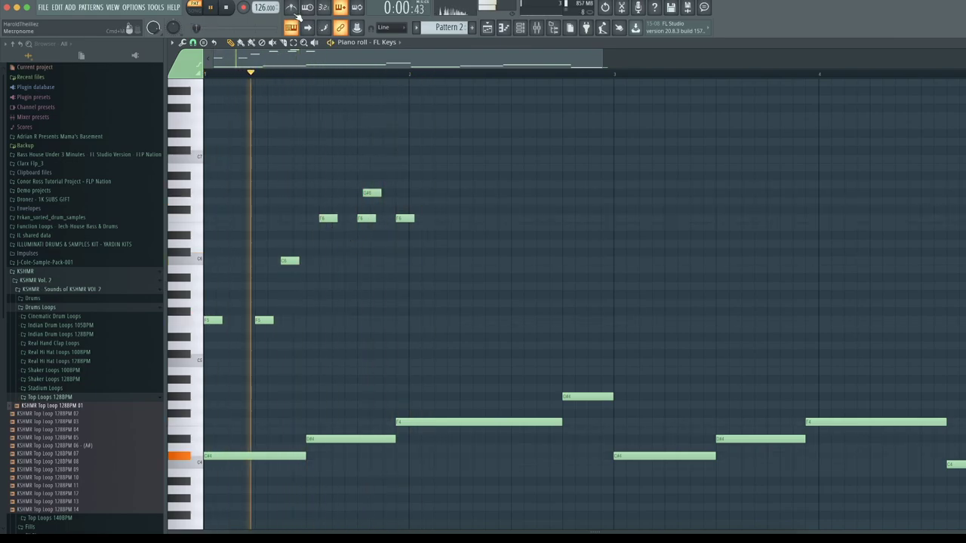
key("space")
key("space")
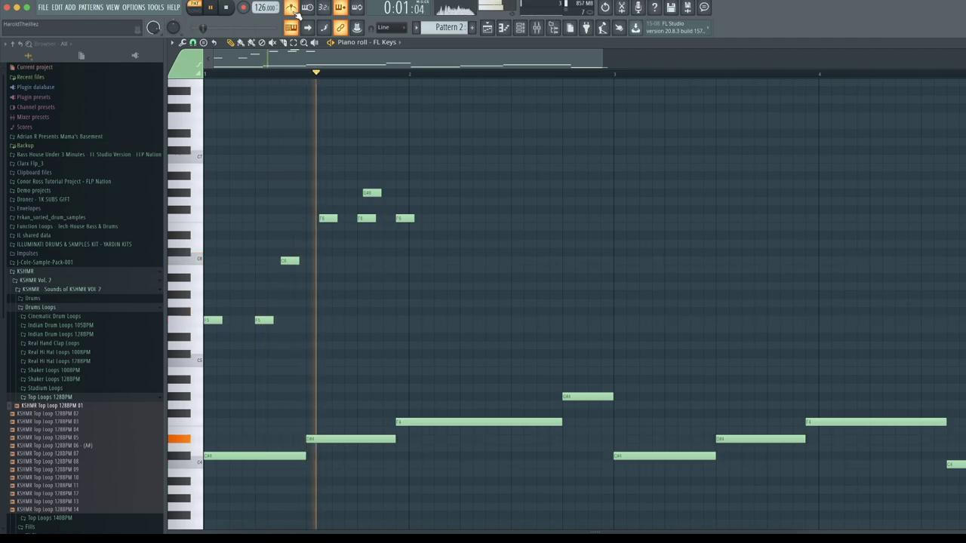
key("space")
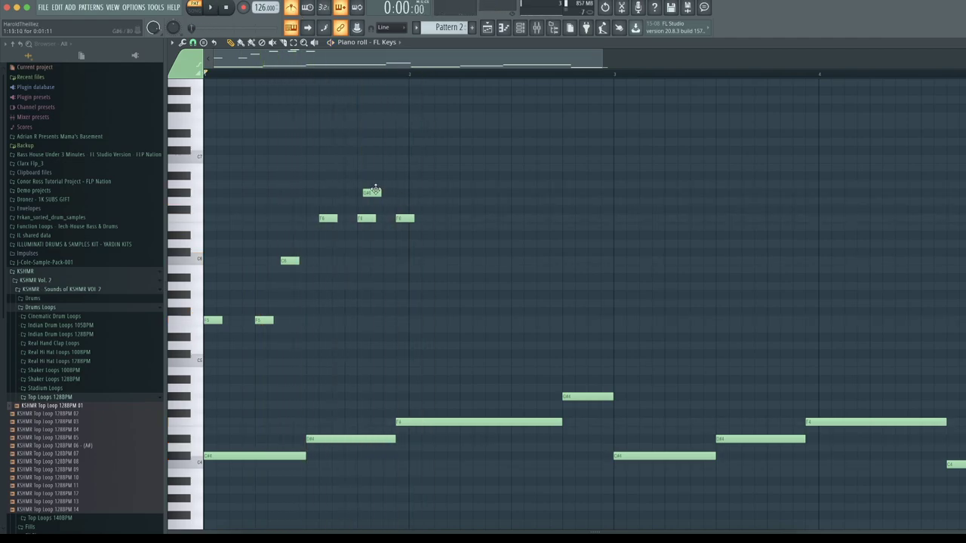
Step: Lengthen bar 1's G#6 note to end just before the F6 note on step 16, and play it back
left_click_drag(384, 193, 390, 194)
key("space")
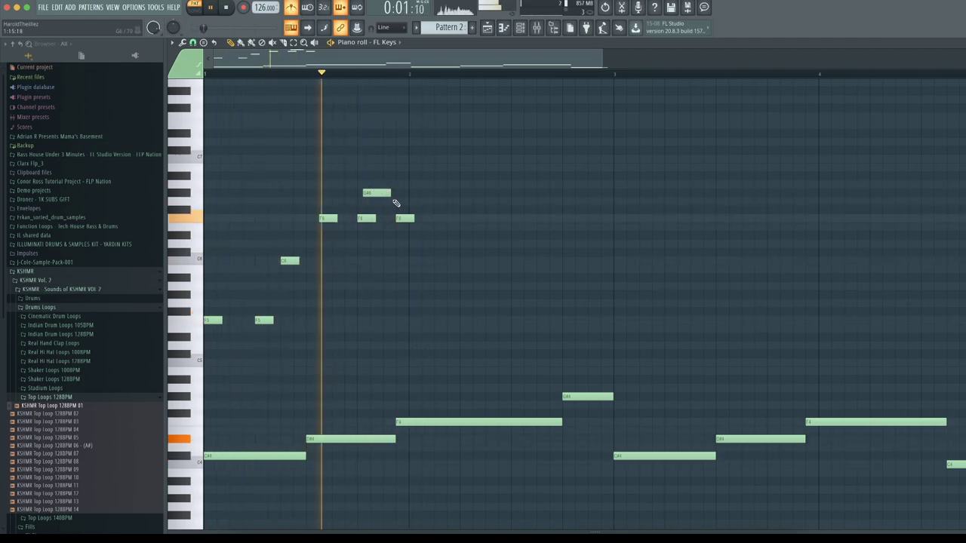
key("space")
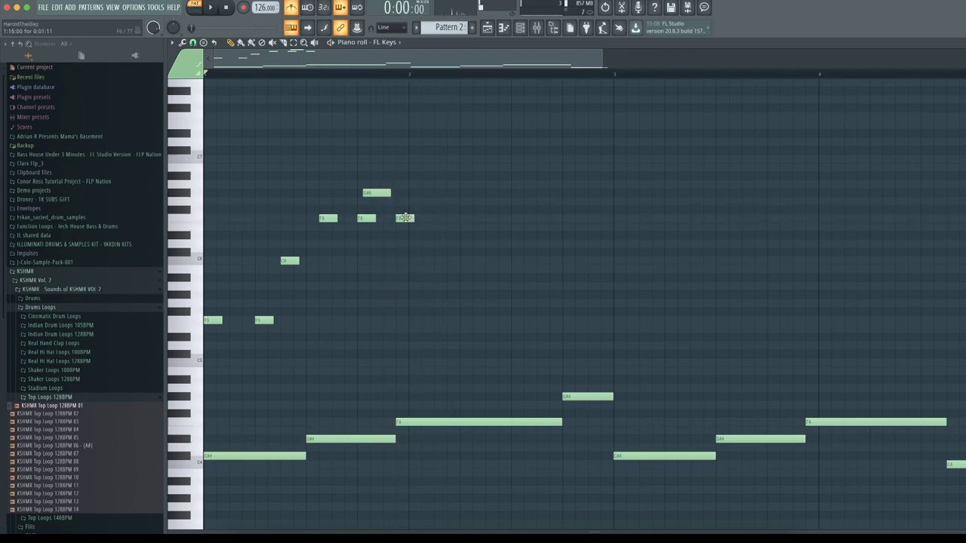
key("space")
key("space")
Step: Clear bar 1's melody and restart it with short F5 notes on steps 1 and 6
left_click_drag(451, 147, 154, 355)
key("Delete")
key("space")
key("space")
key("space")
key("space")
left_click(269, 318)
key("space")
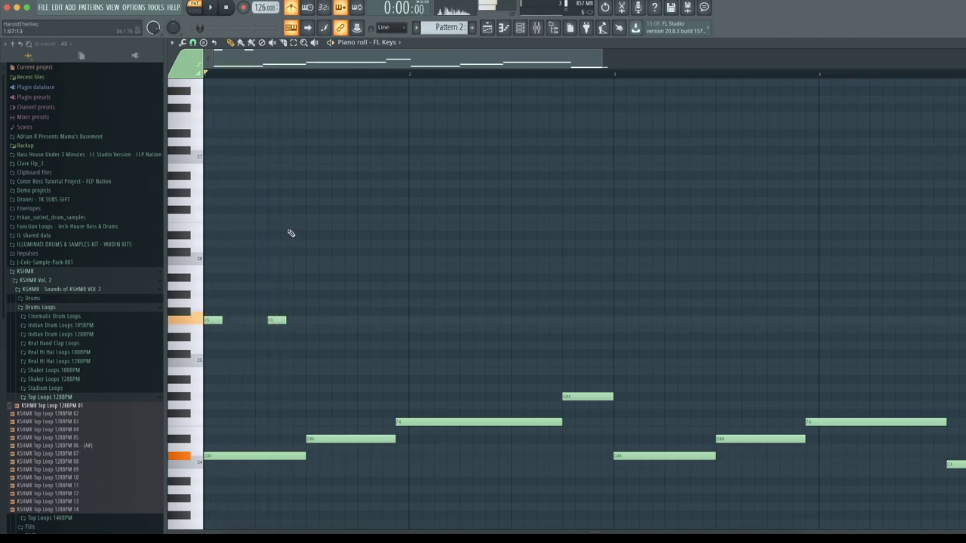
Step: Add a short F6 note to bar 1, shifting it from step 7 to step 8, and play it back
key("space")
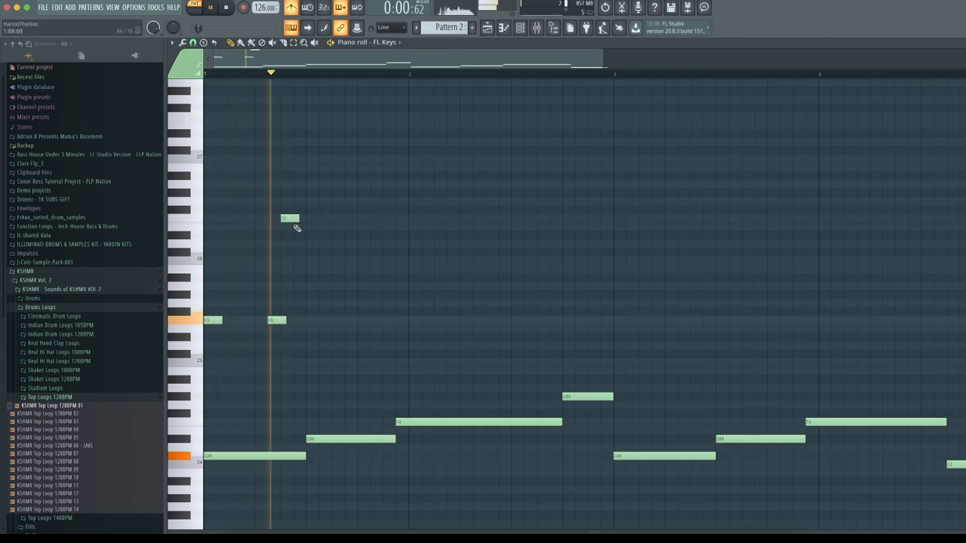
key("space")
left_click_drag(288, 219, 298, 218)
key("space")
key("space")
key("space")
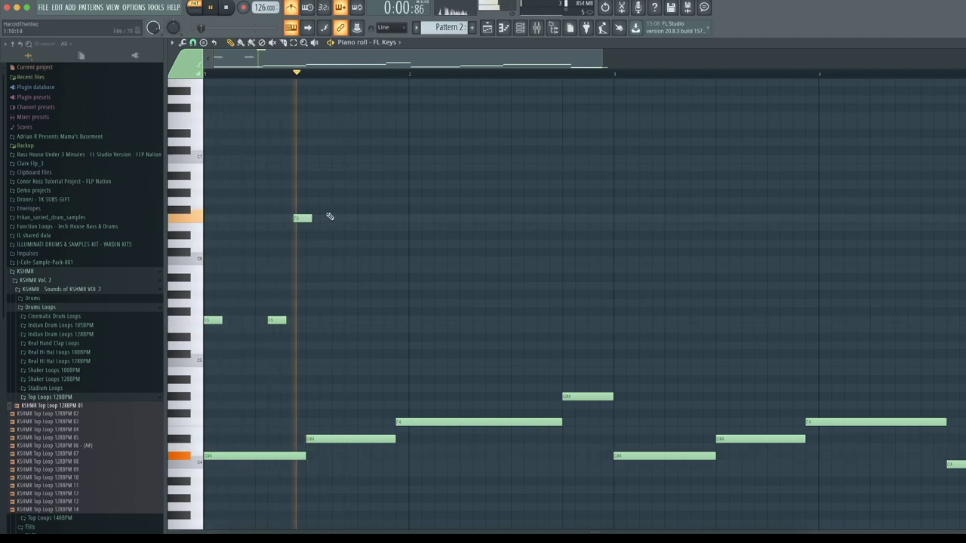
Step: Add short F6 notes on bar 1's steps 11 and 13 and a longer G#6 note from step 16 into bar 2
left_click(322, 194)
key("space")
key("space")
left_click_drag(333, 226, 346, 227)
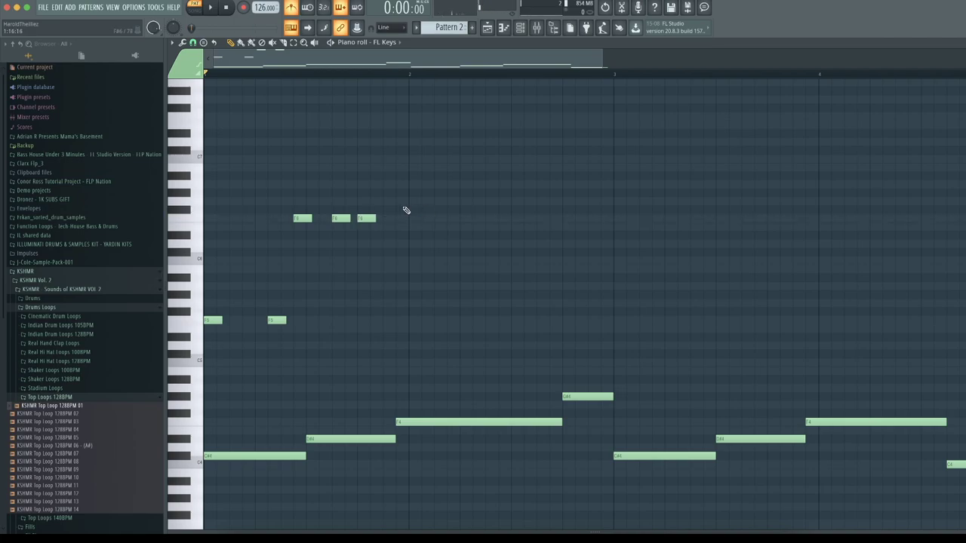
left_click_drag(395, 192, 440, 193)
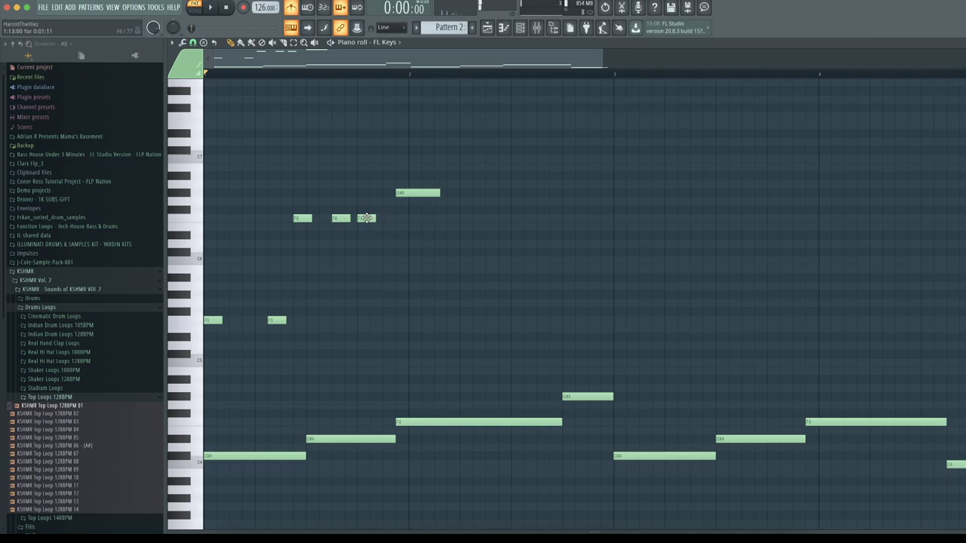
Step: Move bar 1's step 11 F6 note to step 10 and add a half-step F6 note on step 15
left_click_drag(338, 219, 325, 219)
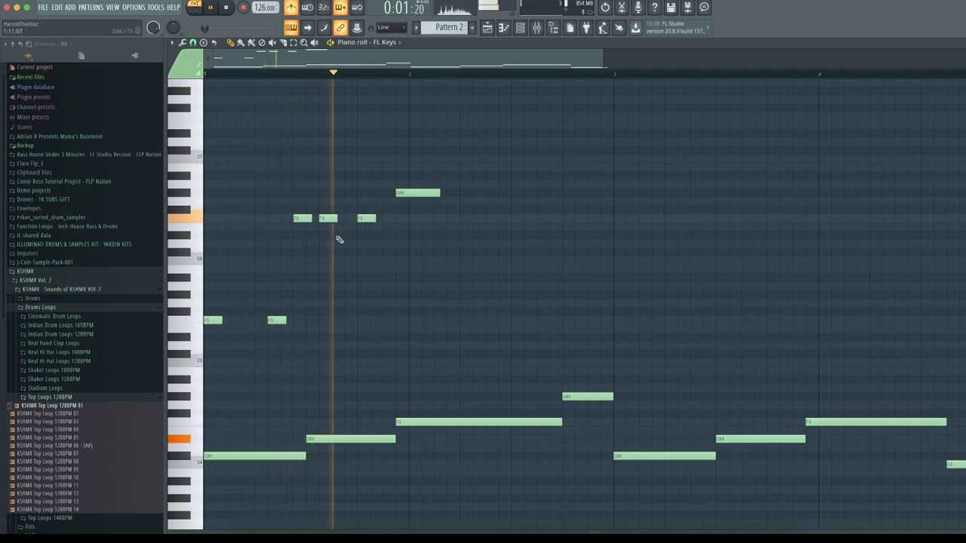
left_click(385, 219)
key("space")
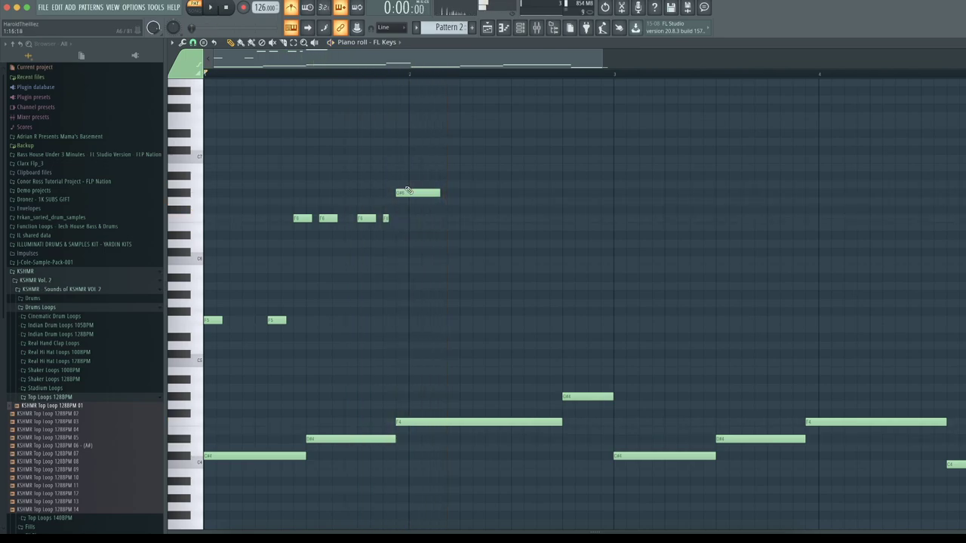
Step: Try raising bar 1's step 10 note to G#6, and place it as F6 on step 11
key("space")
key("space")
left_click_drag(332, 218, 329, 192)
key("space")
key("space")
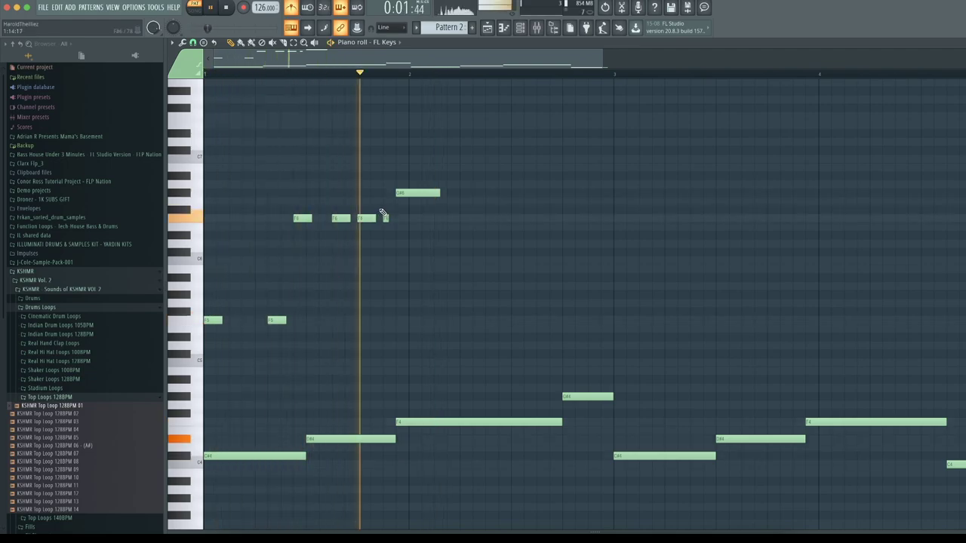
Step: Try shifting the F6 notes on bar 1's steps 13 and 15 slightly, and restore them
key("space")
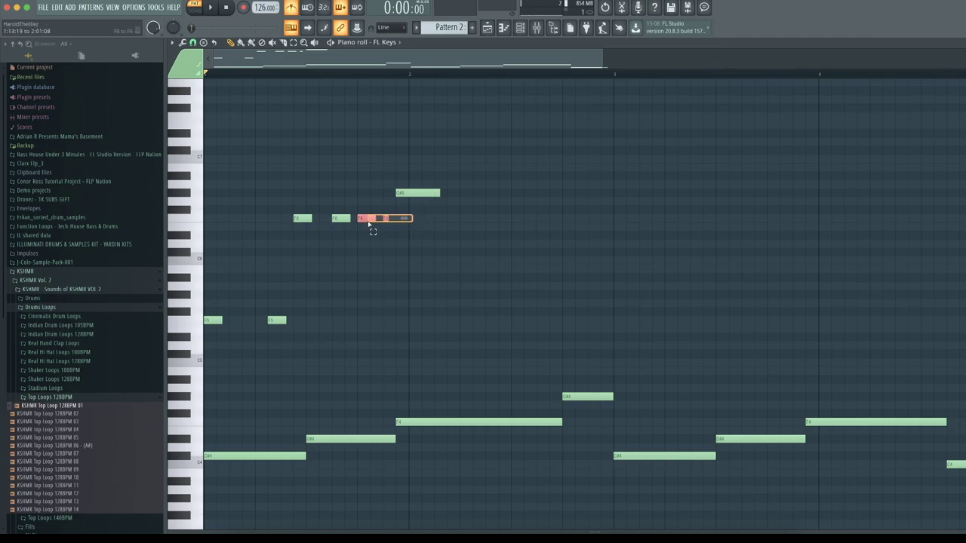
key("space")
key("space")
key("space")
mouse_move(366, 214)
left_mouse_down()
mouse_move(367, 229)
mouse_move(363, 215)
left_mouse_up()
key("space")
left_click(426, 219)
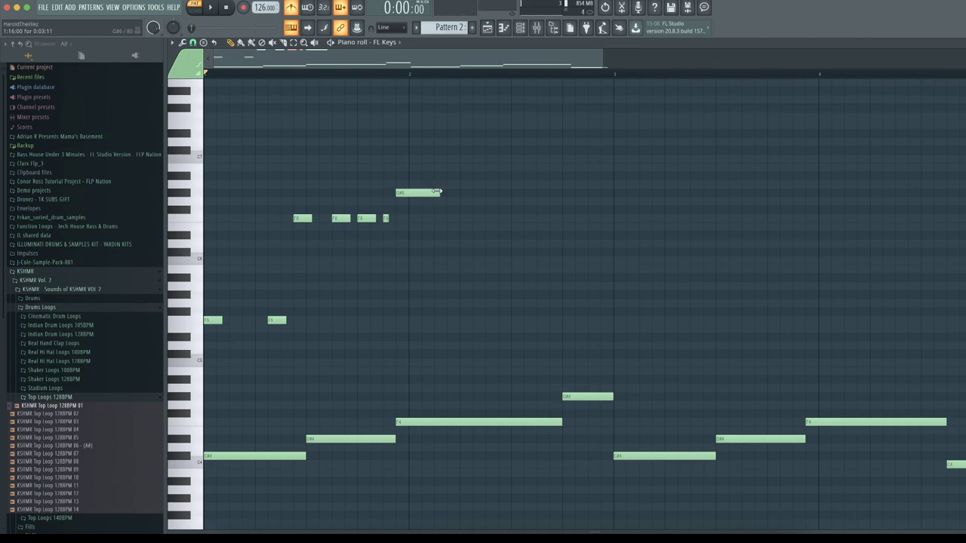
Step: Shorten the G#6 note on bar 1's step 16 and add a second short G#6 note on bar 2's step 3
key("space")
left_click(437, 194)
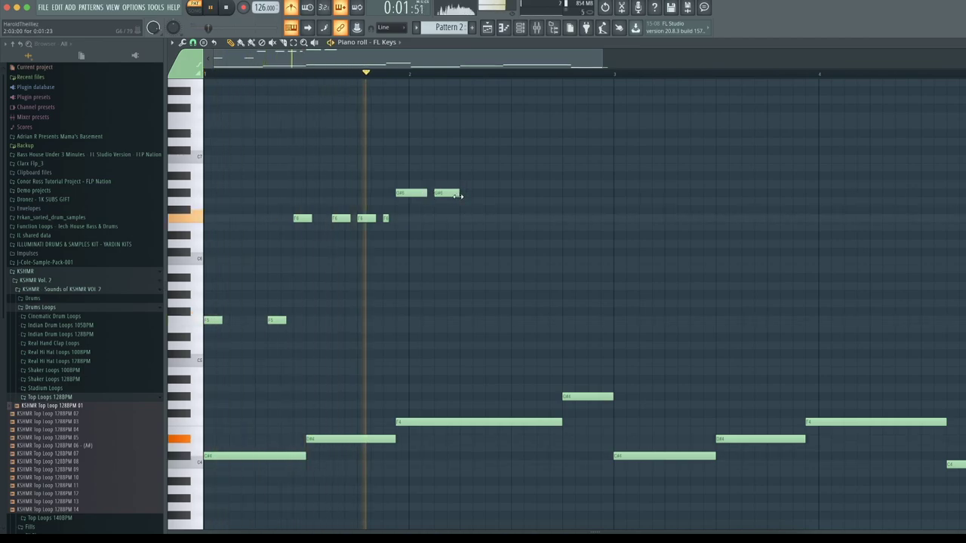
Step: Add short A#6 and C7 notes on bar 2's steps 5 and 7 and a longer G6 note on step 9
key("space")
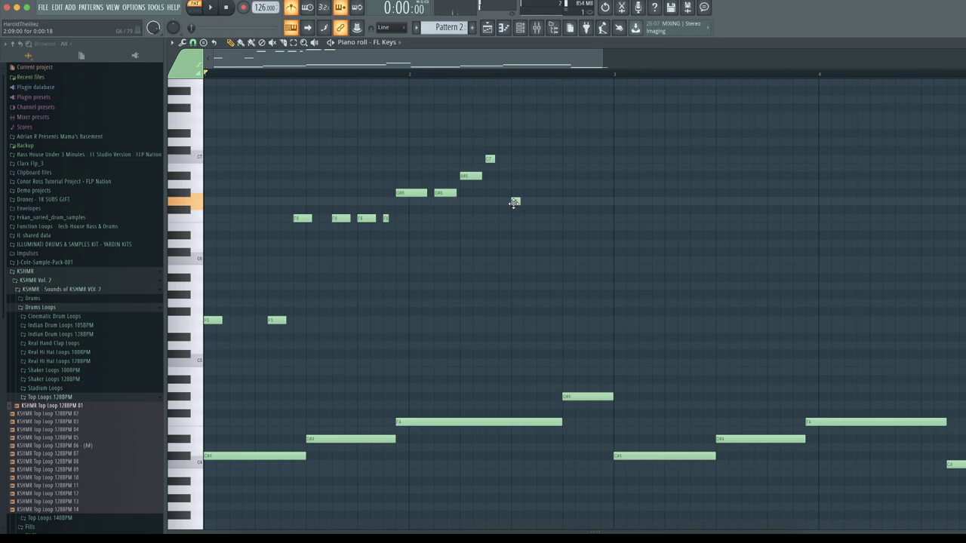
left_click(515, 201)
key("space")
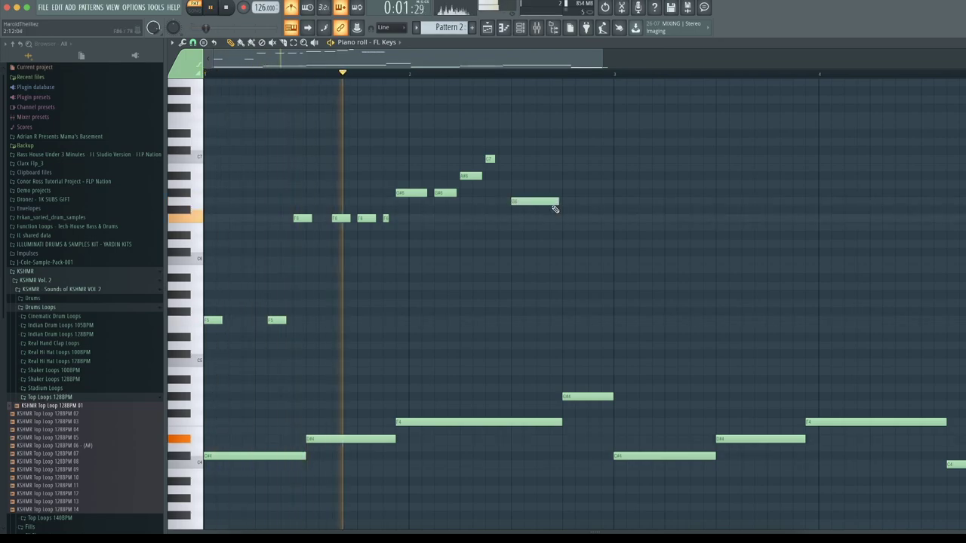
key("space")
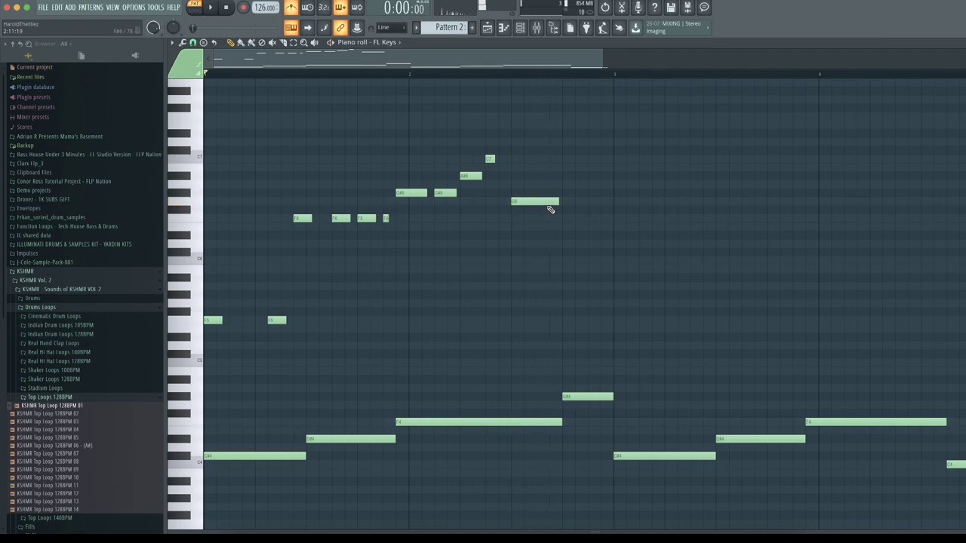
Step: Try bar 2's step 9 note at D#6, and as a shortened F6 note, auditioning the melody each time
key("space")
right_click(569, 194)
key("space")
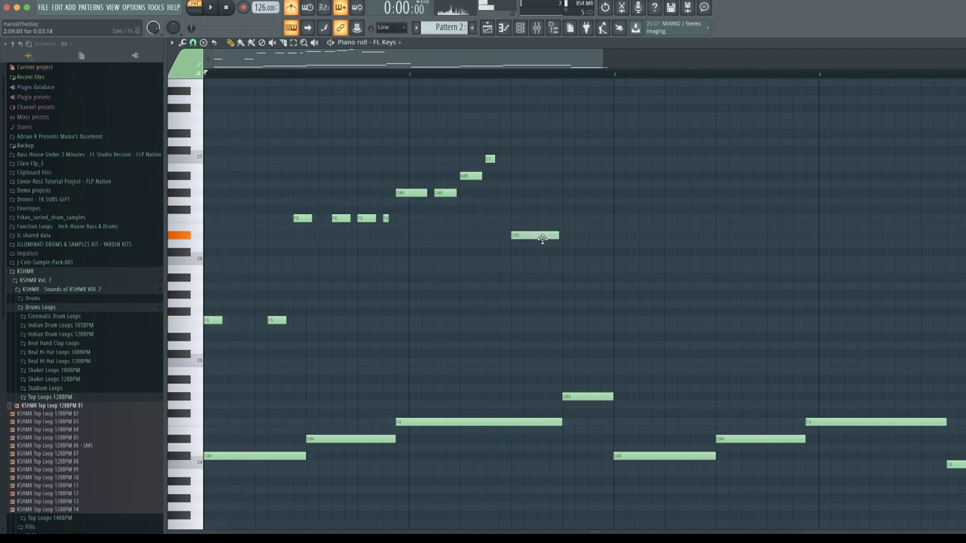
key("space")
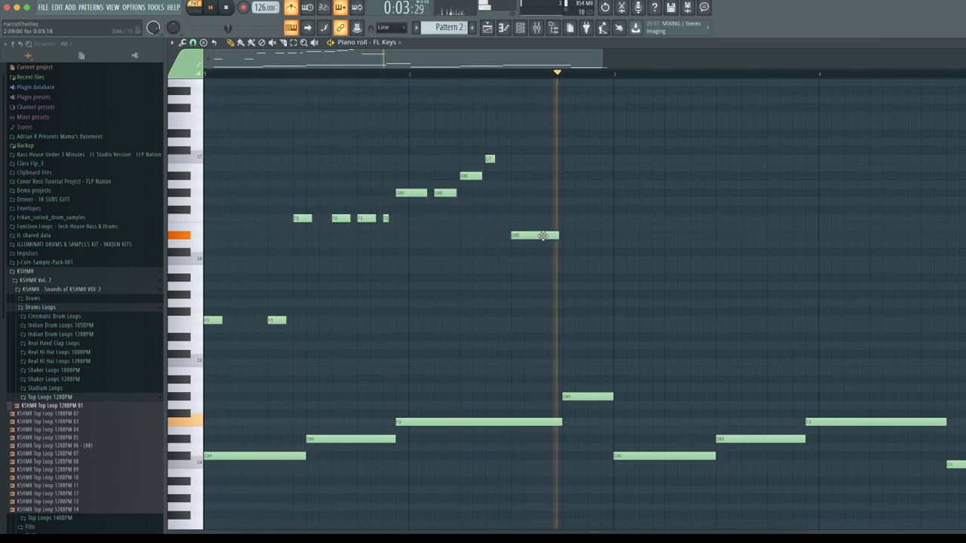
key("space")
left_click_drag(557, 218, 535, 219)
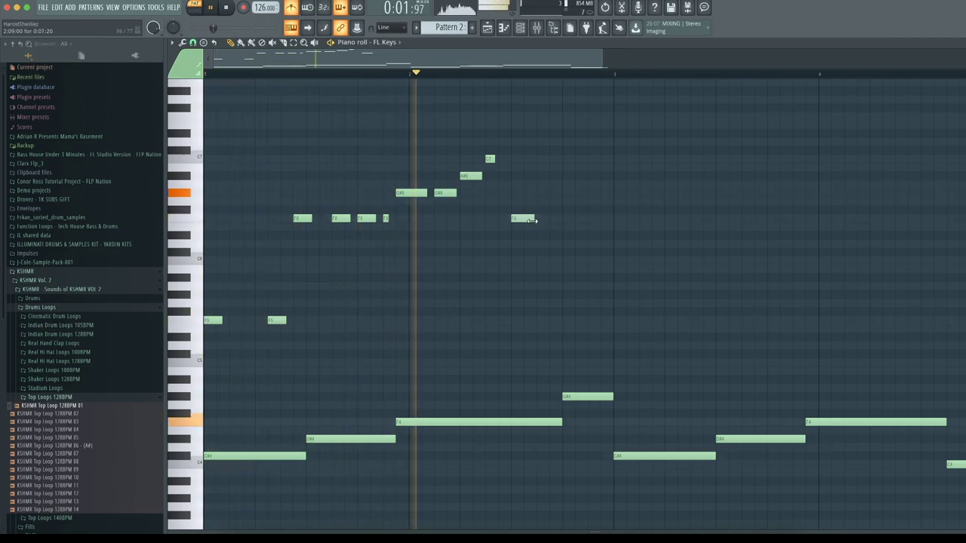
Step: Lower bar 2's step 9 note to C6 and lengthen it to about three steps
key("space")
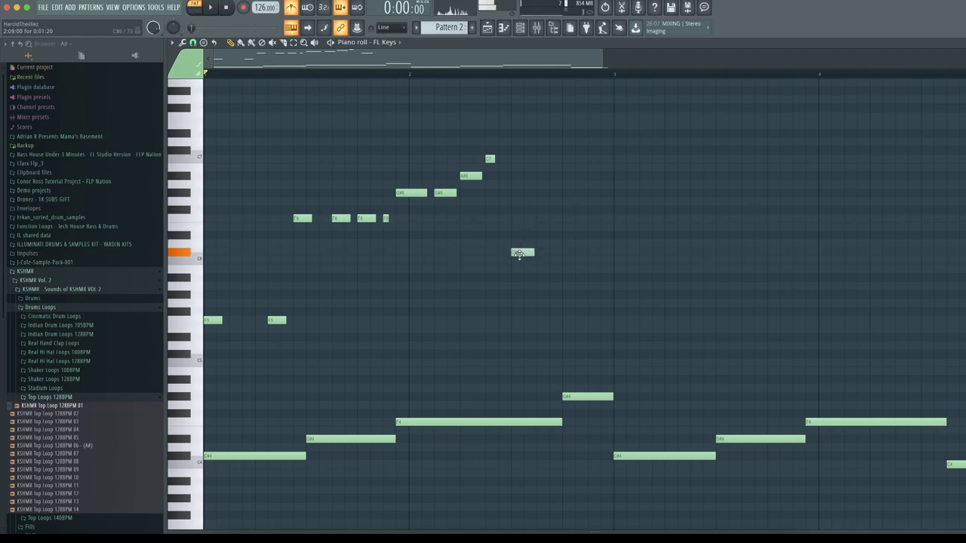
key("space")
left_click_drag(534, 261, 553, 260)
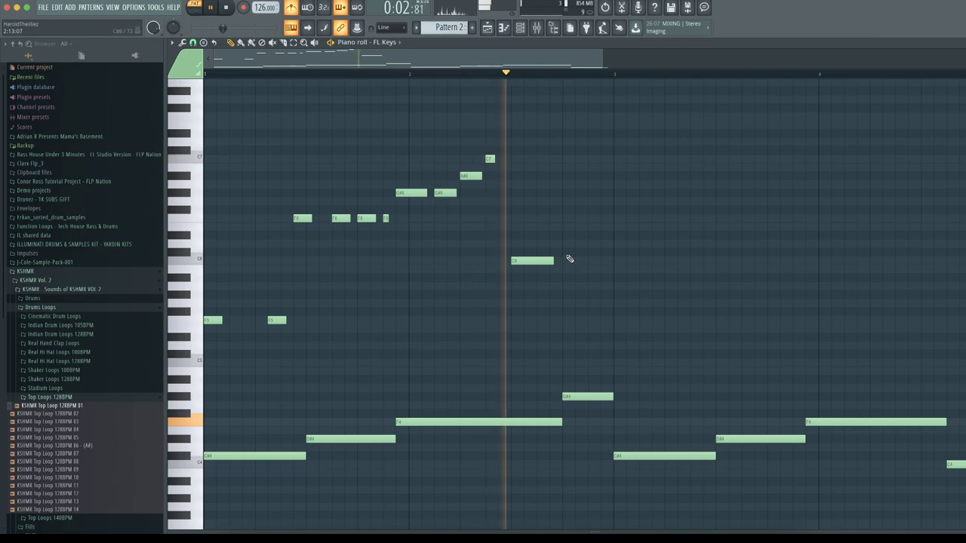
Step: Add short G#5 and G5 notes on bar 2's steps 13 and 15 and an F5 note at the start of bar 3
left_click(566, 252)
key("space")
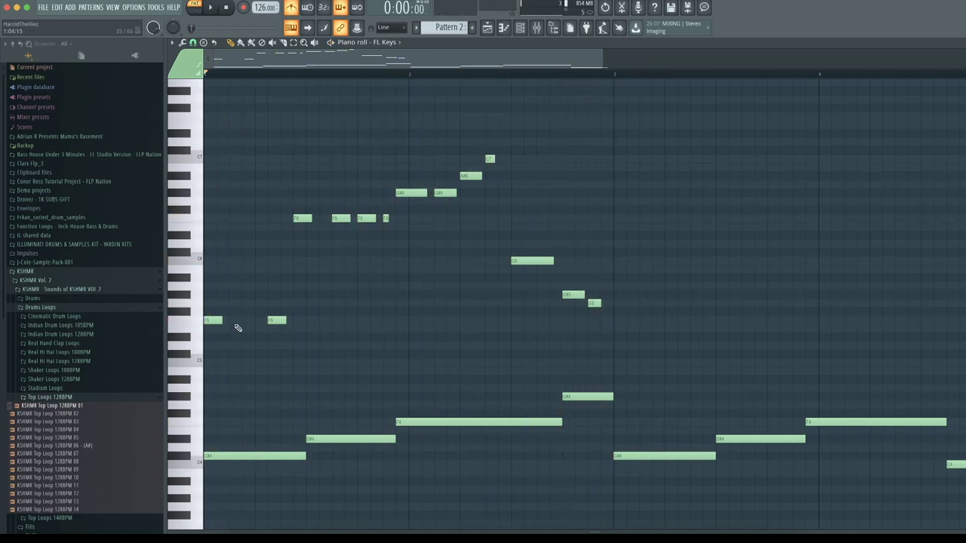
left_click(615, 320)
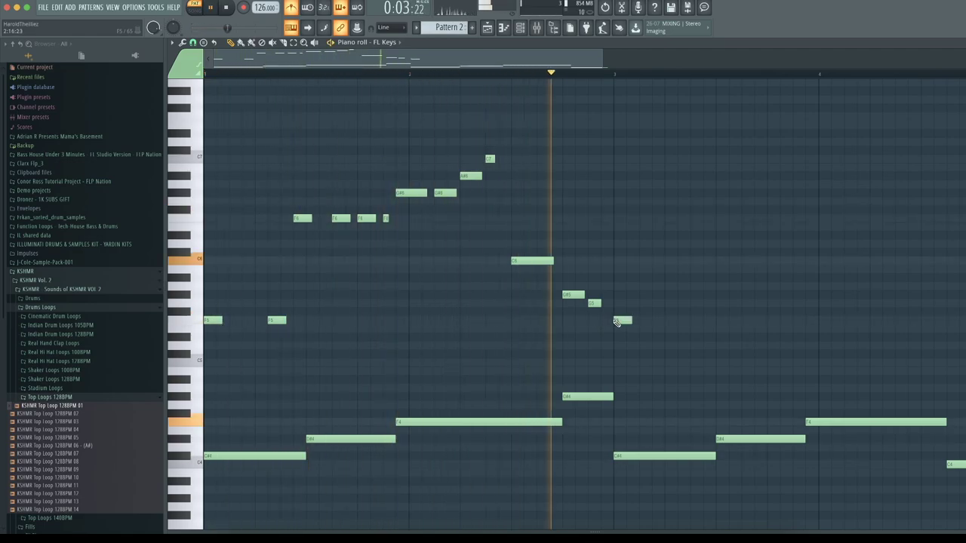
key("space")
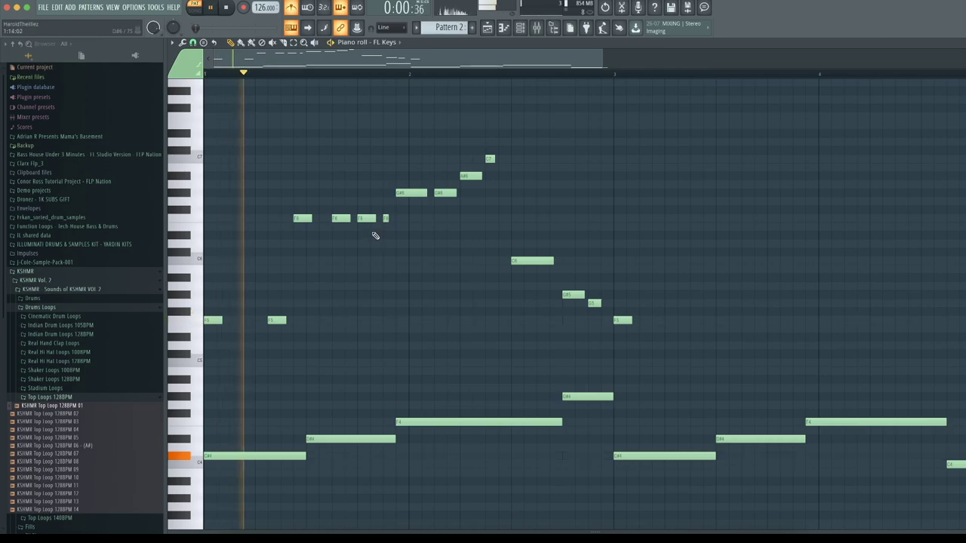
Step: Lower the F6 note on bar 1's step 13 by an octave to F5 and audition it
key("space")
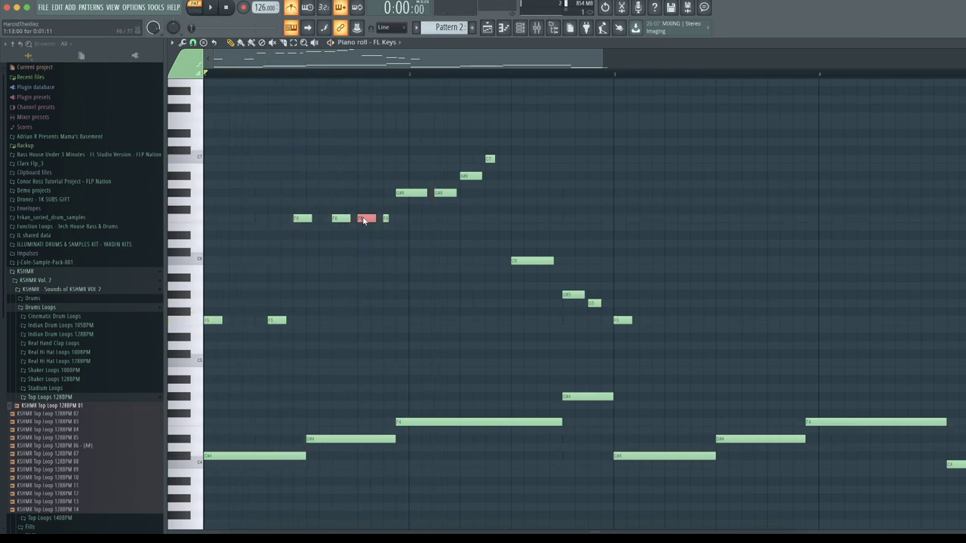
key("ctrl+Down")
key("space")
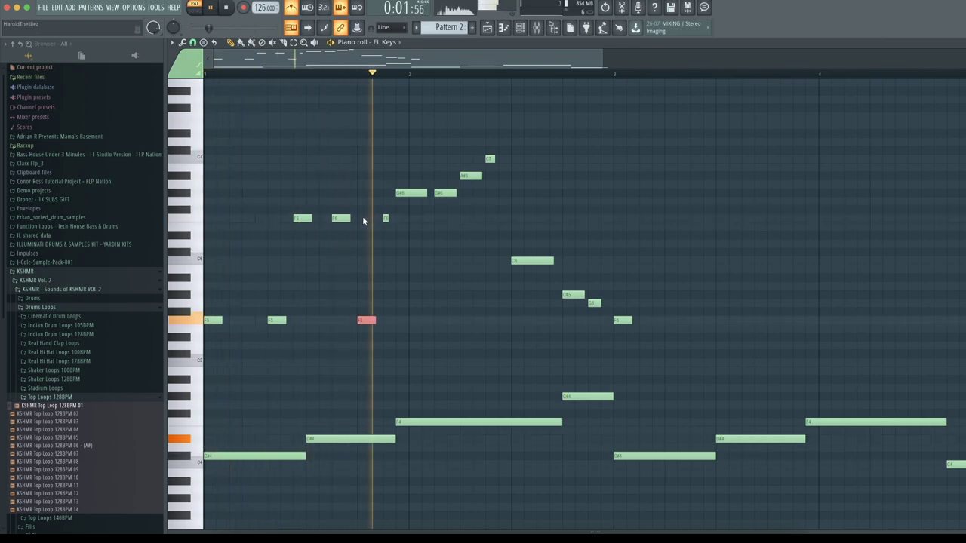
key("space")
Step: Try lowering the C7 note on bar 2's step 7 by an octave, and restore it
left_click(464, 176)
key("ctrl+Down")
key("space")
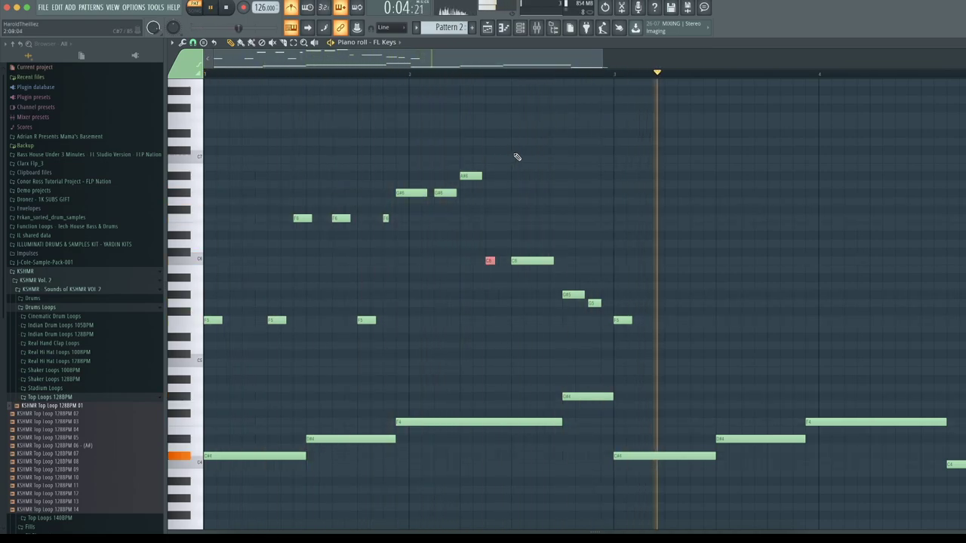
key("ctrl+Up")
Step: Lower the A#6 note on bar 2's step 5 by an octave to A#5
left_click(471, 176)
key("ctrl+Down")
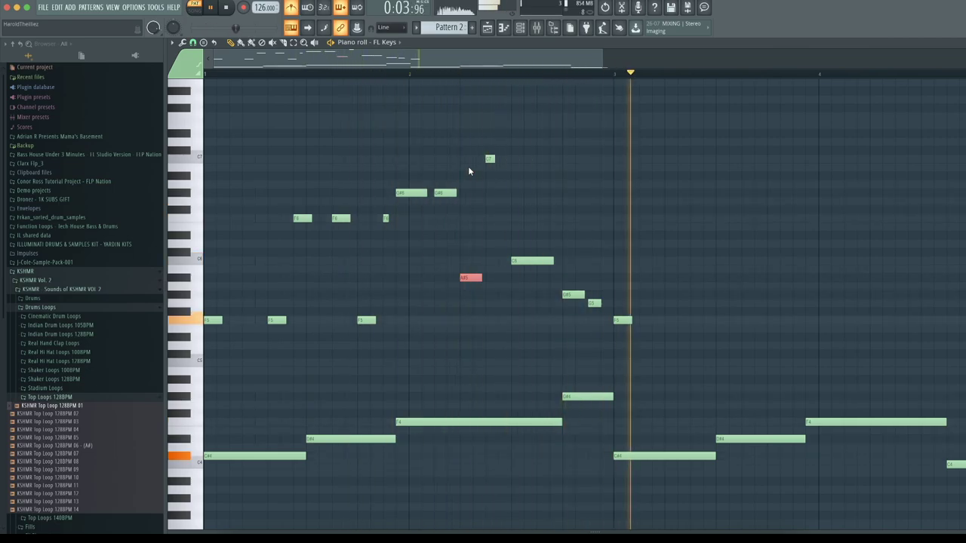
key("space")
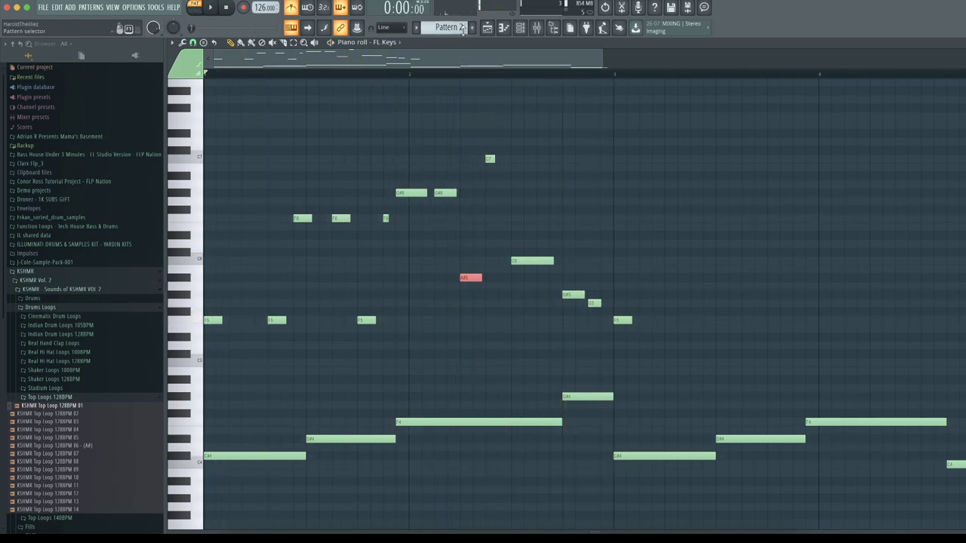
Step: Switch to Pattern 1, play it, and add a short F6 note on bar 2's step 3
scroll(462, 26, "down", 1)
key("space")
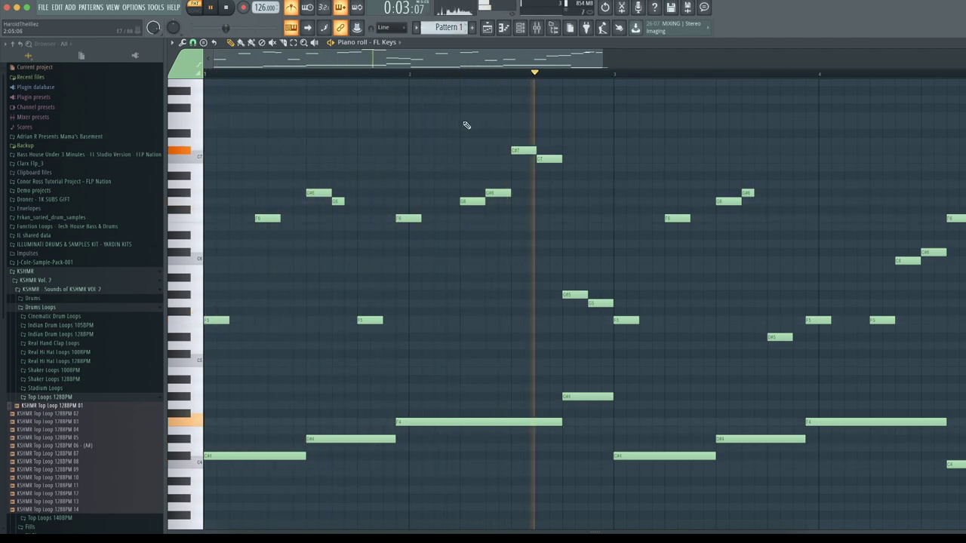
left_click(447, 218)
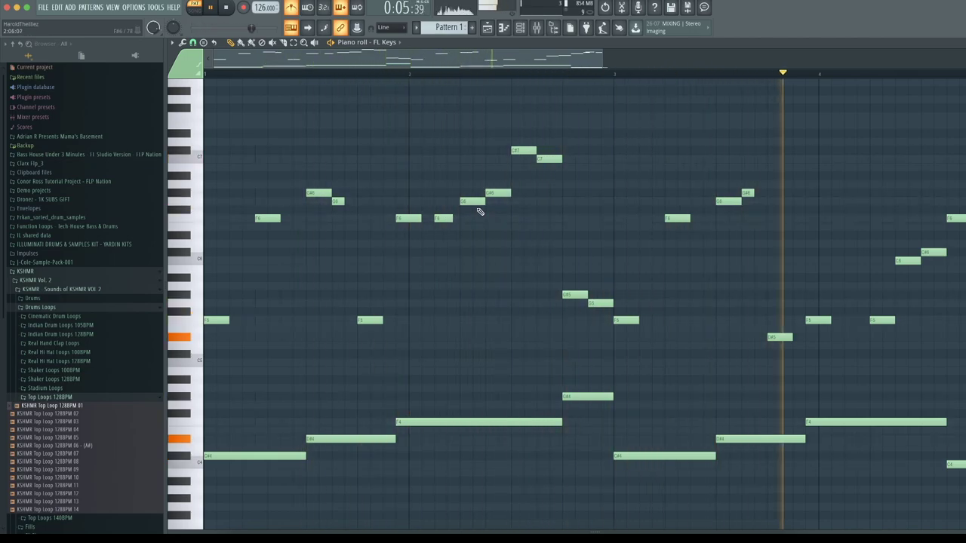
key("XF86MonBrightnessUp")
key("XF86MonBrightnessUp")
key("XF86MonBrightnessUp")
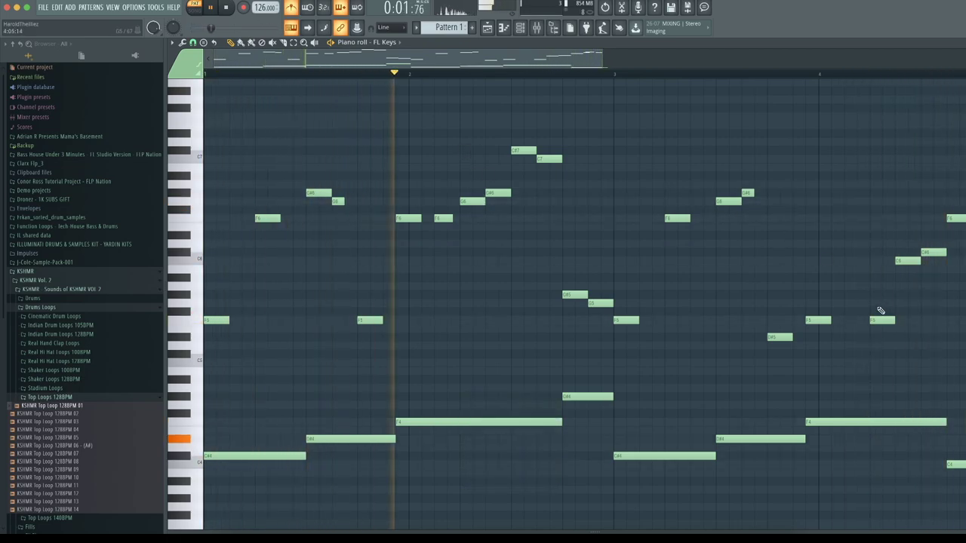
Step: Lower the G6 note on bar 2's step 5 to F6 and audition the melody
key("space")
key("space")
left_click_drag(472, 202, 472, 159)
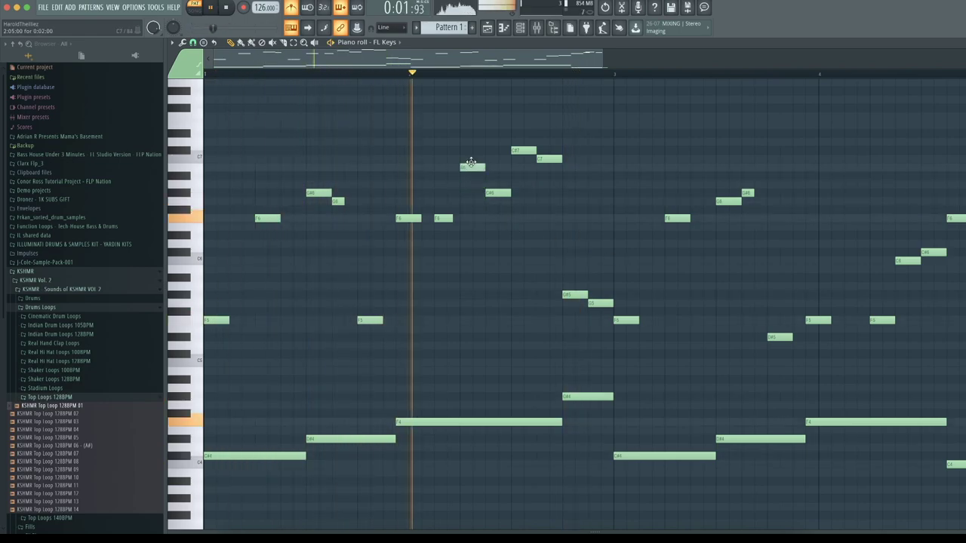
key("space")
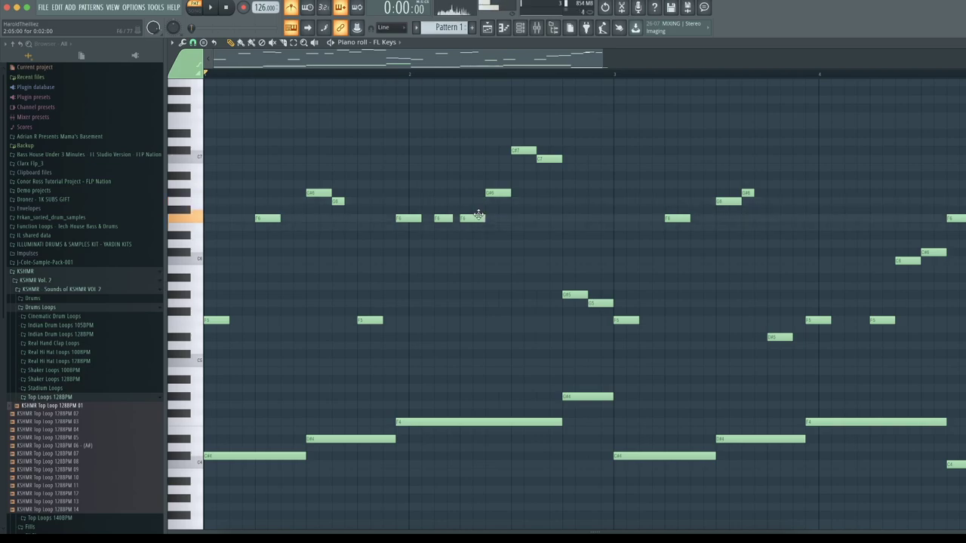
key("space")
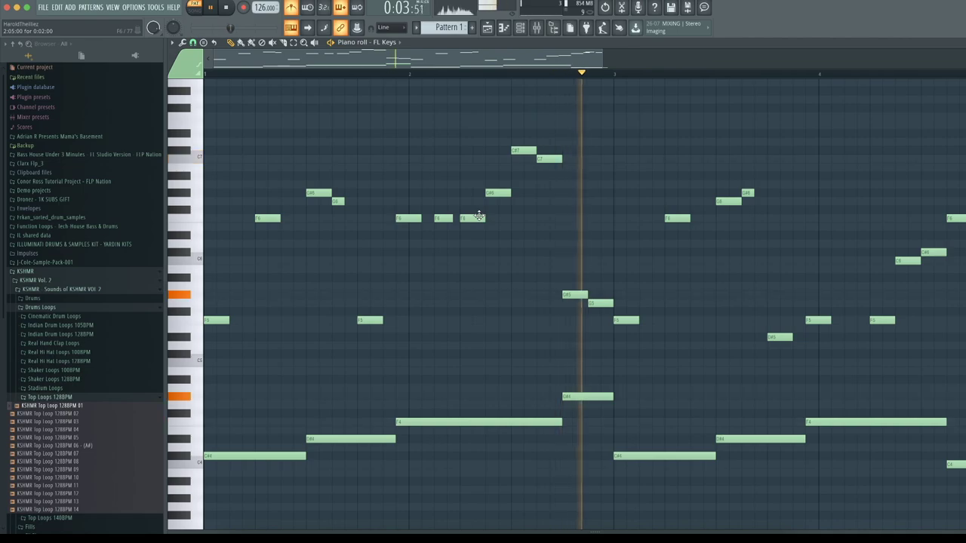
key("space")
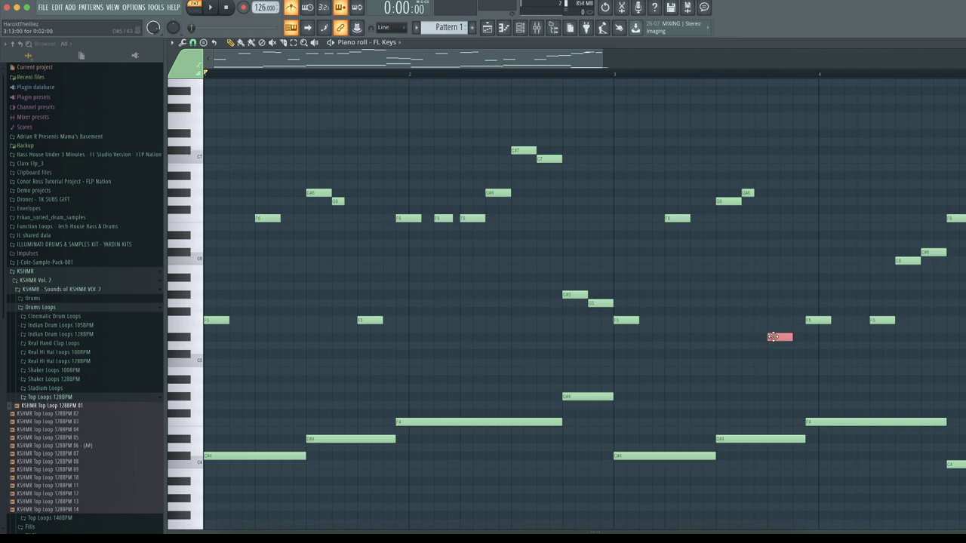
Step: Try raising the D#5 note on bar 3's step 13 by an octave, and restore it
key("ctrl+z")
key("space")
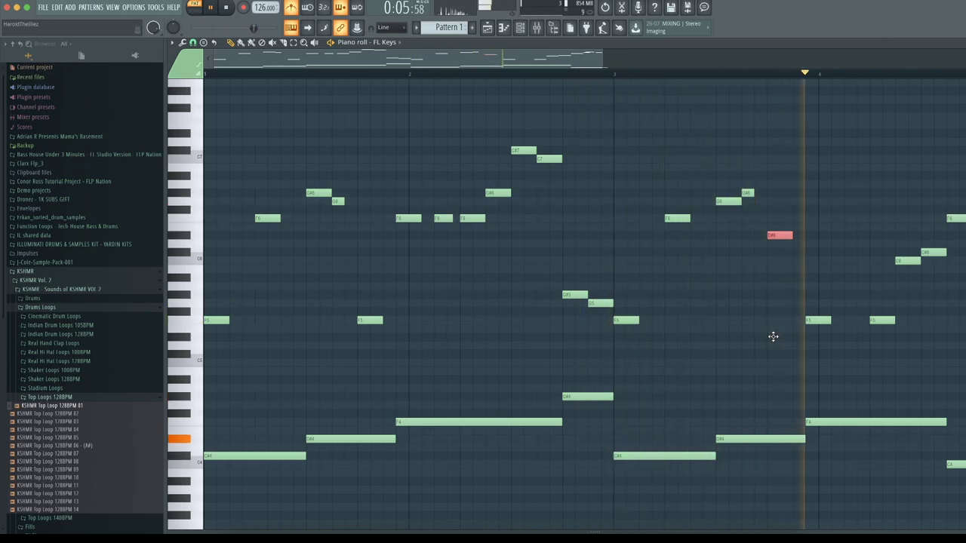
key("ctrl+z")
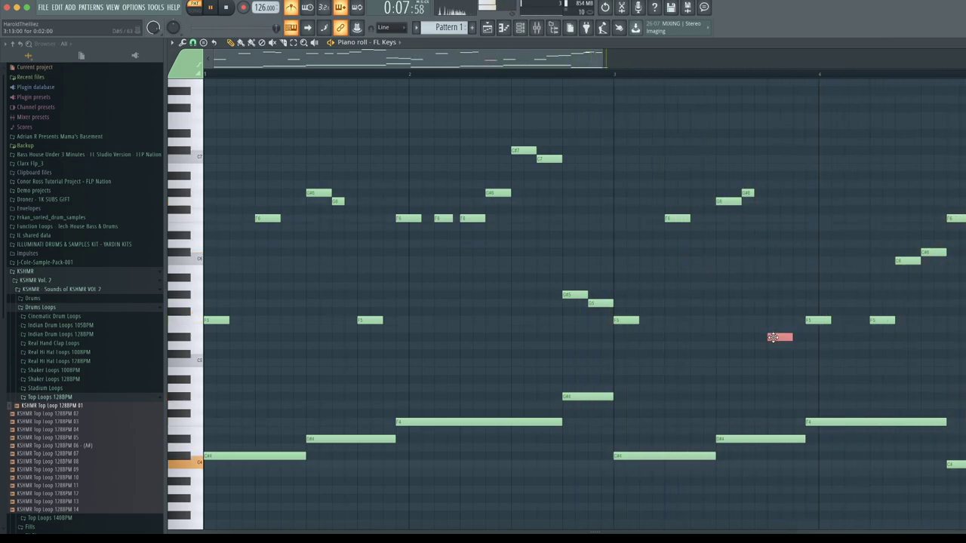
Step: Copy all of Pattern 1's notes into Pattern 3
scroll(608, 76, "down", 1)
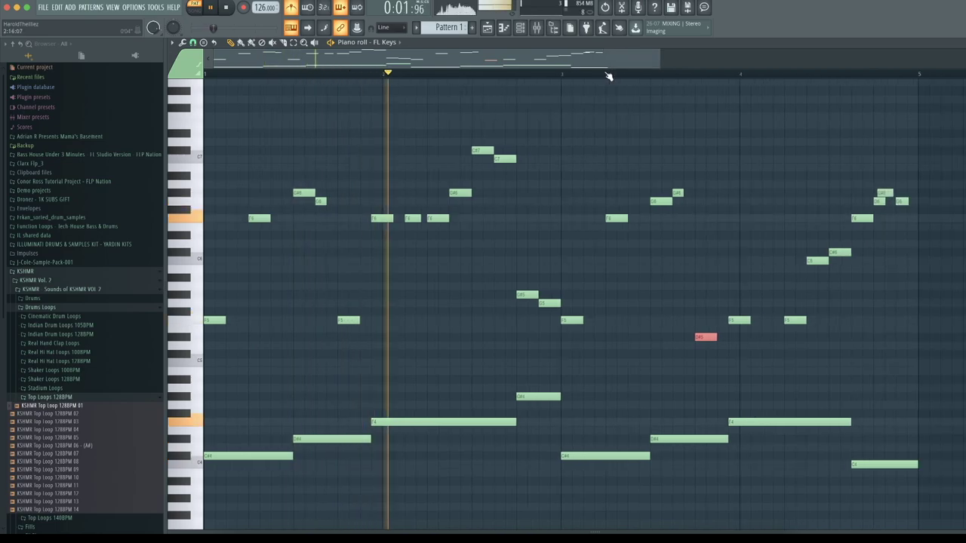
left_click(615, 135, "super")
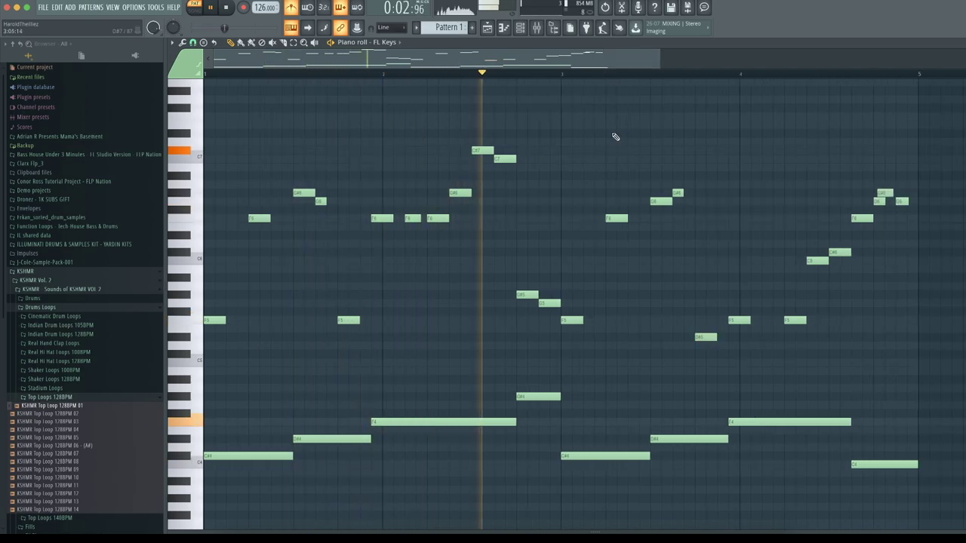
left_click(472, 28)
key("ctrl+v")
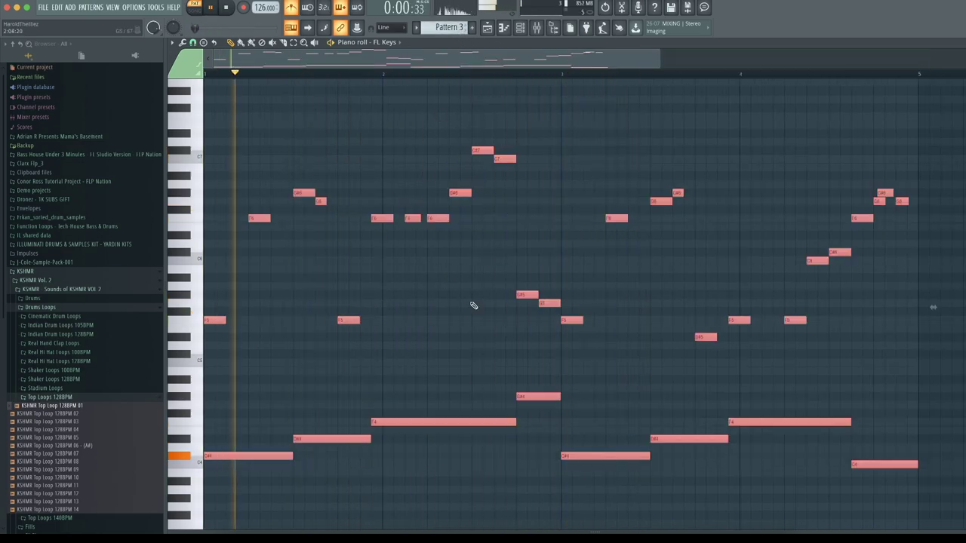
Step: Replace the long low notes through bar 2's step 3 with short C#4, D#4 and F4 notes that follow the melody's rhythm
left_click(261, 283, "super")
key("space")
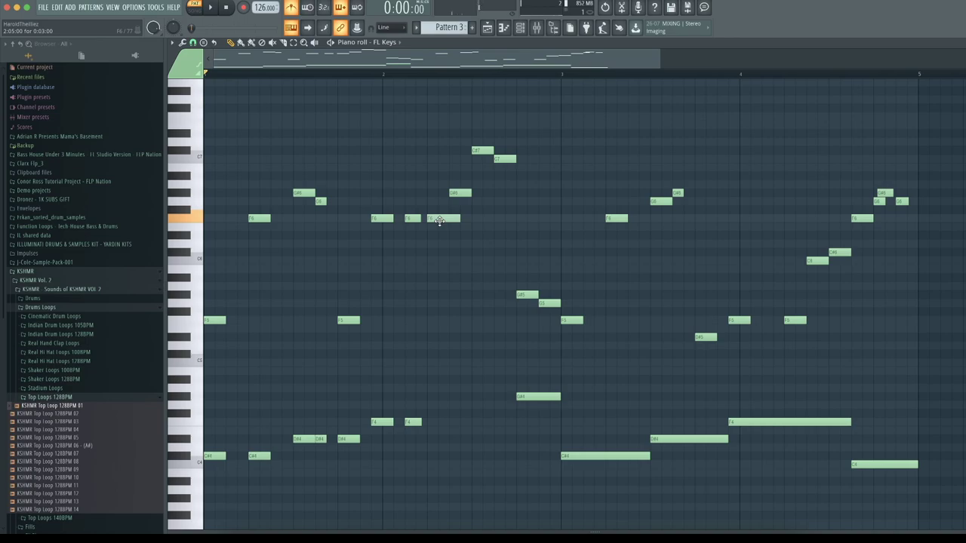
key("space")
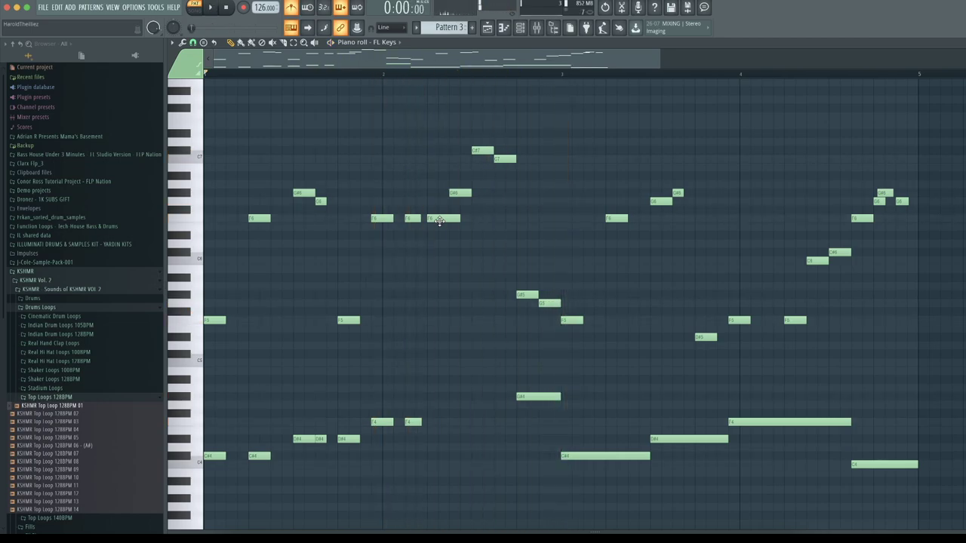
Step: Undo the lengthening of the F6 note on bar 2's step 5, and shorten the F4 note on step 3
key("ctrl+alt+z")
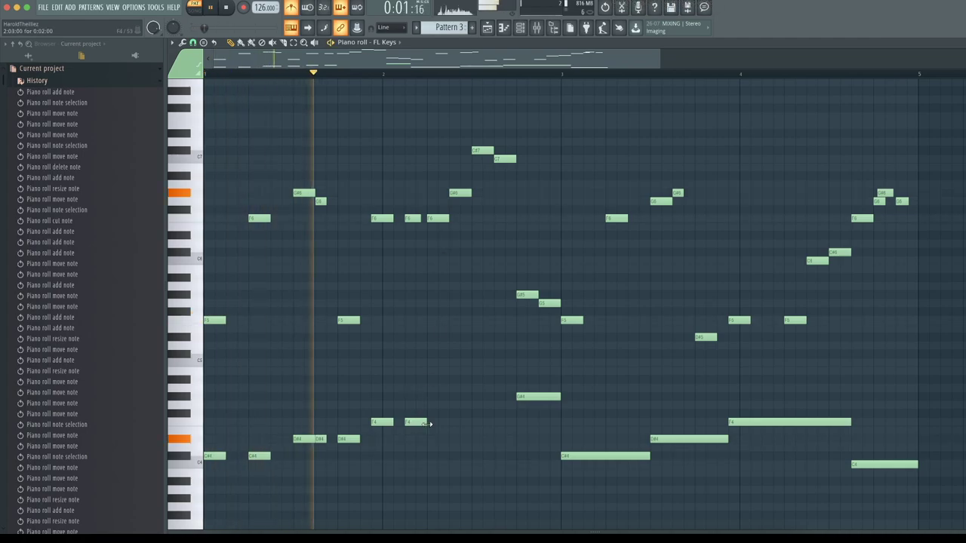
left_click_drag(426, 424, 420, 427)
key("space")
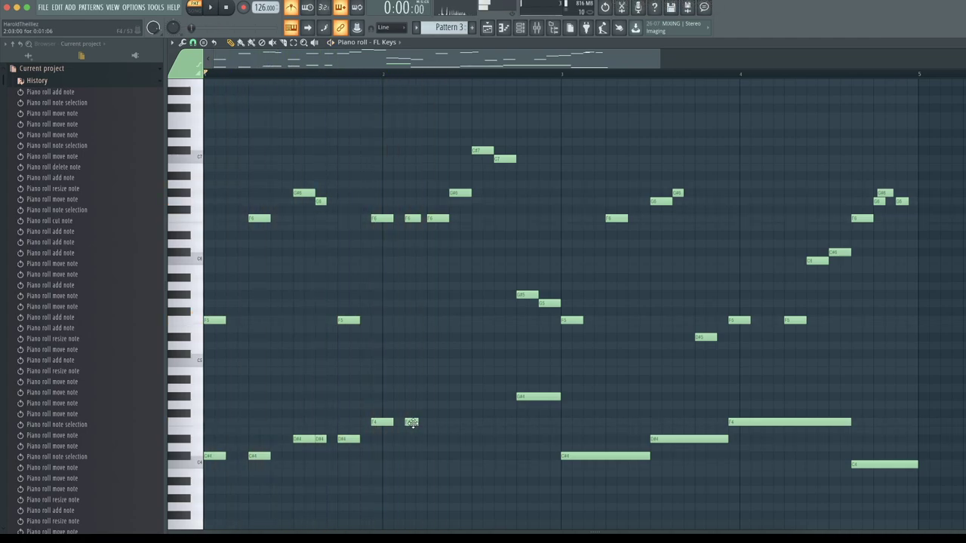
Step: Add F4 notes on bar 2's steps 5, 7, 9 and 11, and shorten the G#4 note on step 13 to two steps
left_click(455, 422)
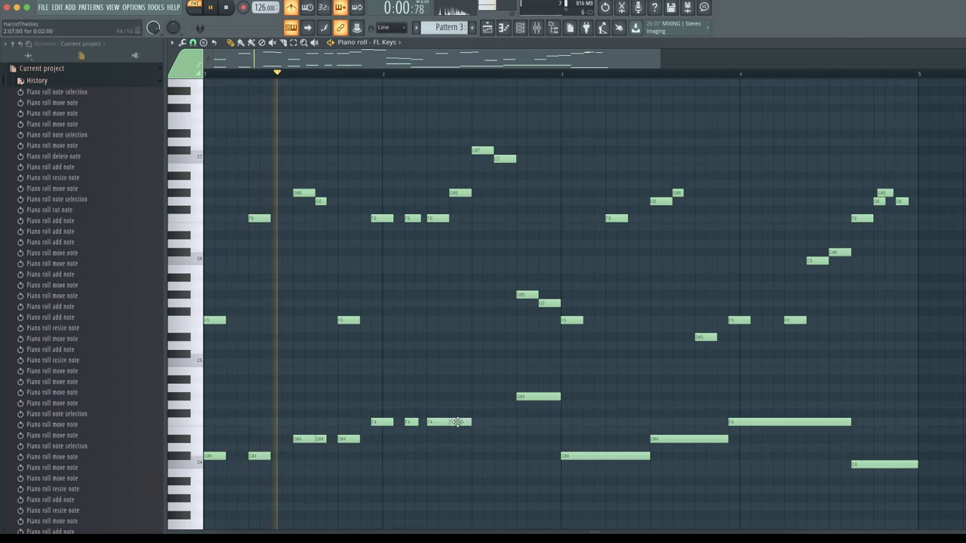
left_click(480, 422)
left_click(500, 423)
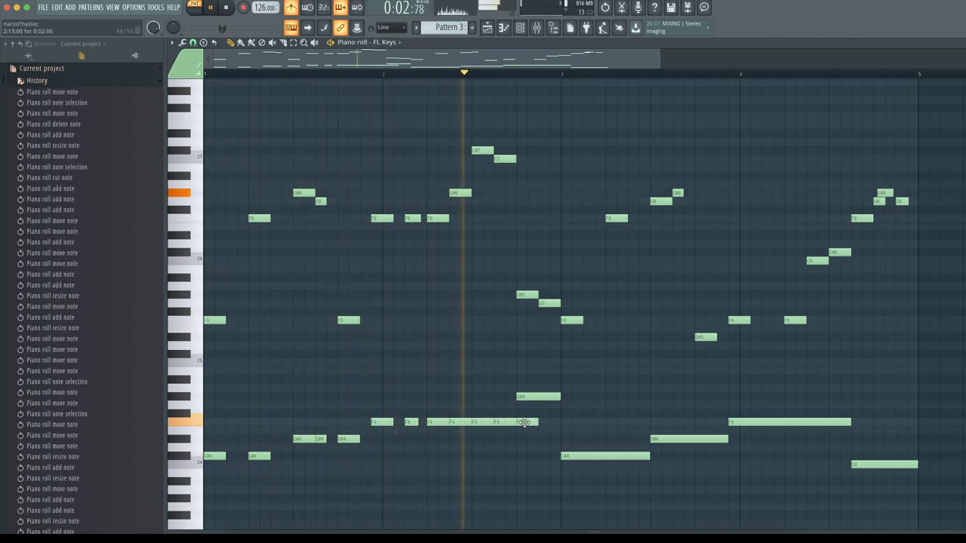
key("space")
left_click(526, 393)
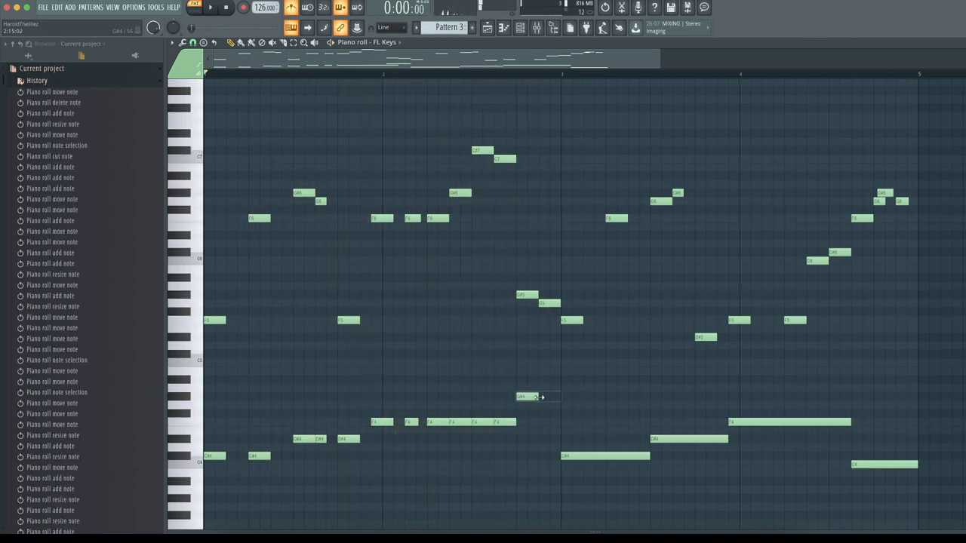
Step: Slightly shorten all the low notes in bars 1 and 2 so that small gaps separate neighbouring notes
key("space")
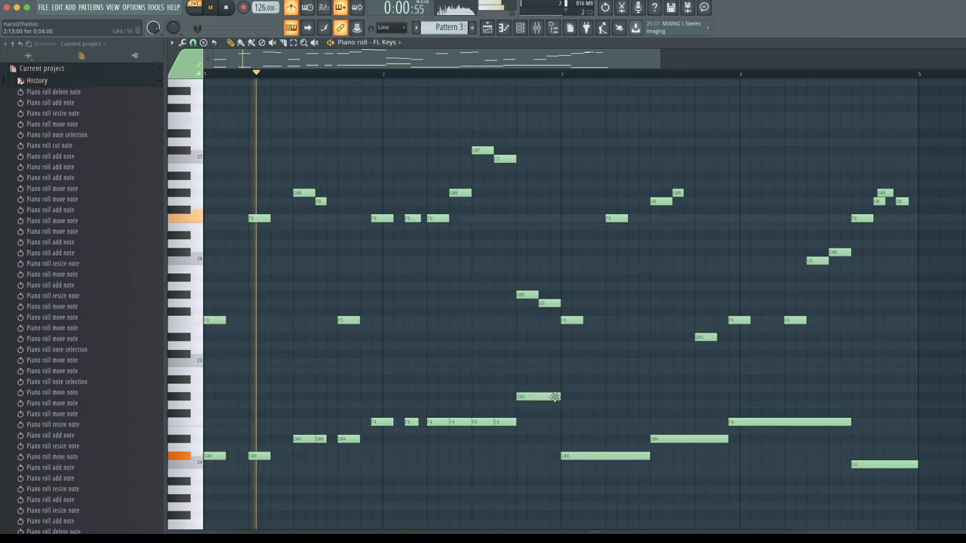
left_click_drag(560, 377, 215, 463)
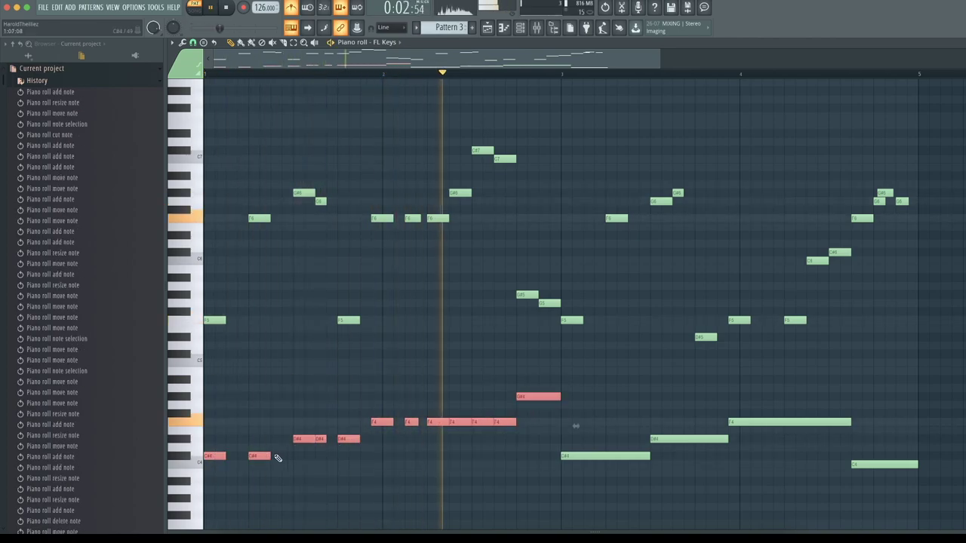
left_click(362, 455)
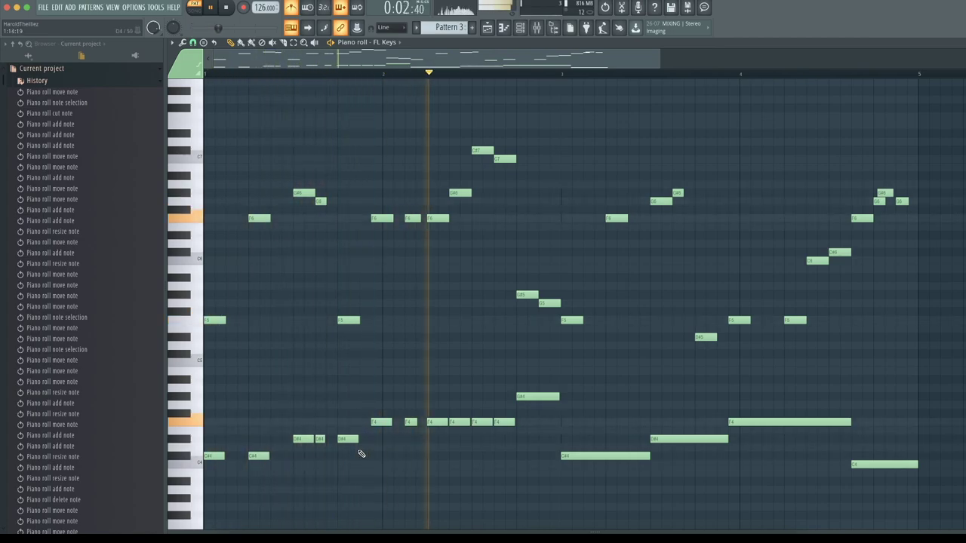
key("space")
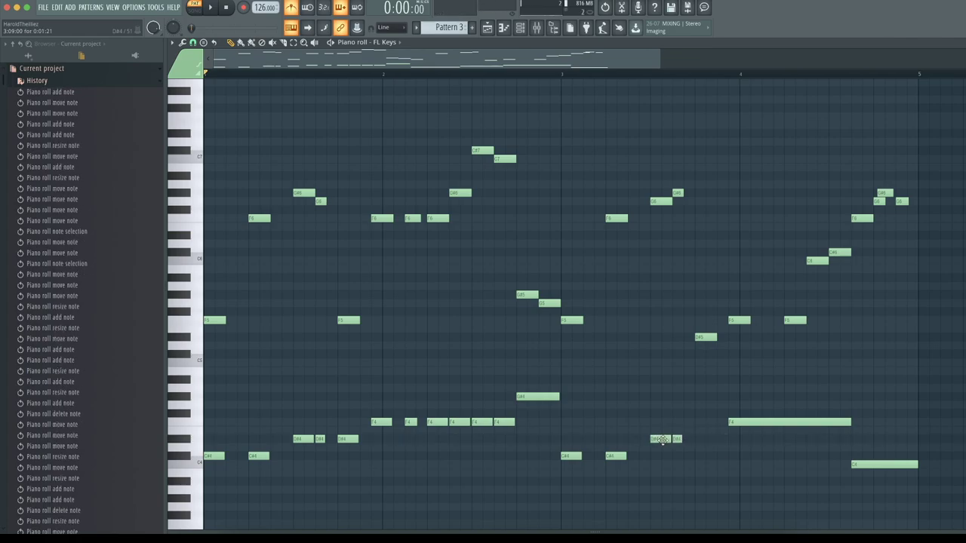
Step: Replace the long low notes from bar 3's step 13 to the end of bar 4 with short D#4, F4 and C4 notes following the melody's rhythm
right_click(731, 421)
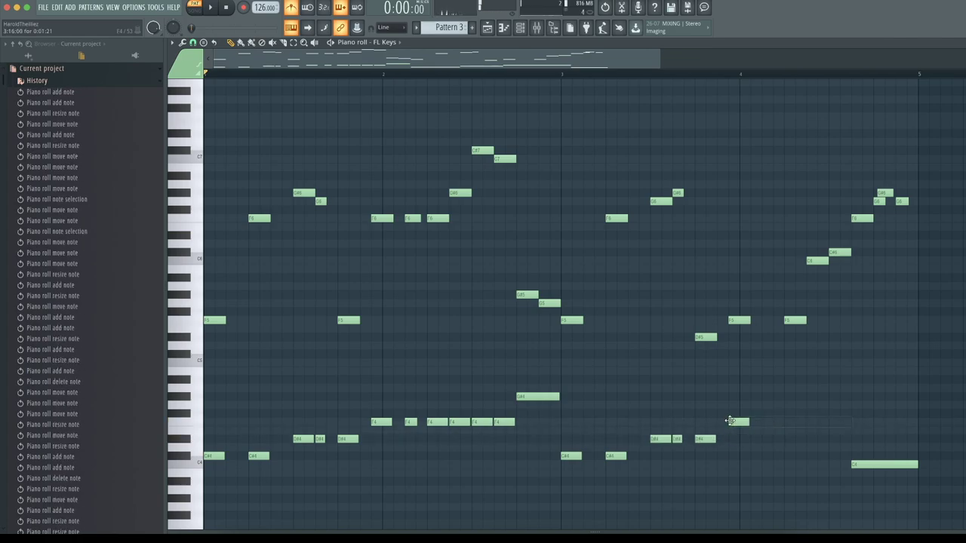
left_click(826, 422)
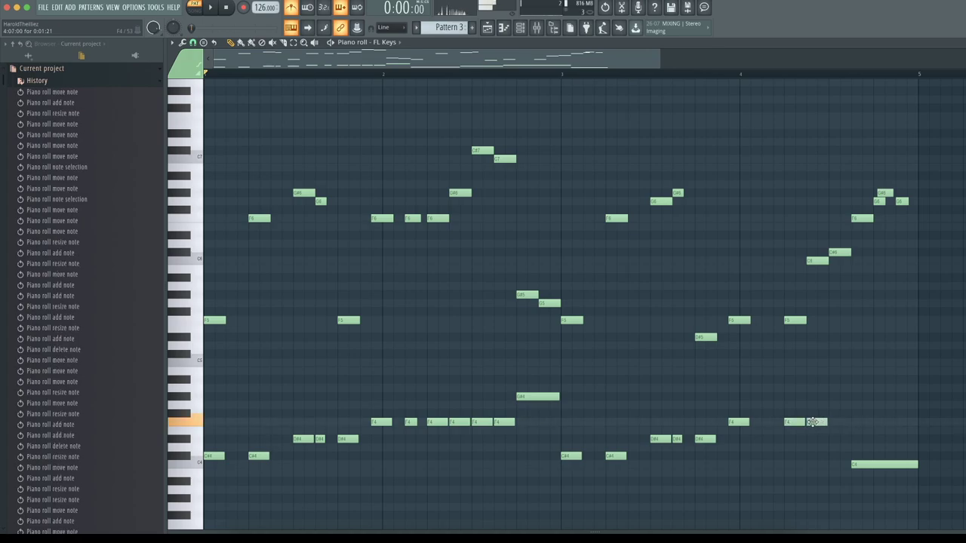
left_click(871, 466)
right_click(867, 465)
left_click(888, 464)
key("space")
left_click_drag(894, 465, 915, 466)
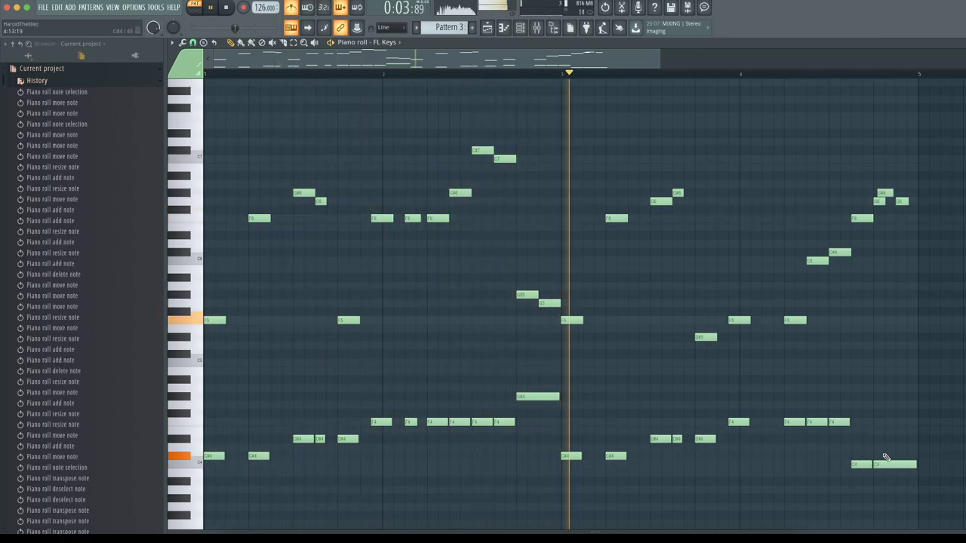
Step: Transpose all the low notes in bars 1 to 4 down one octave
scroll(903, 415, "down", 5)
left_click_drag(902, 258, 138, 408)
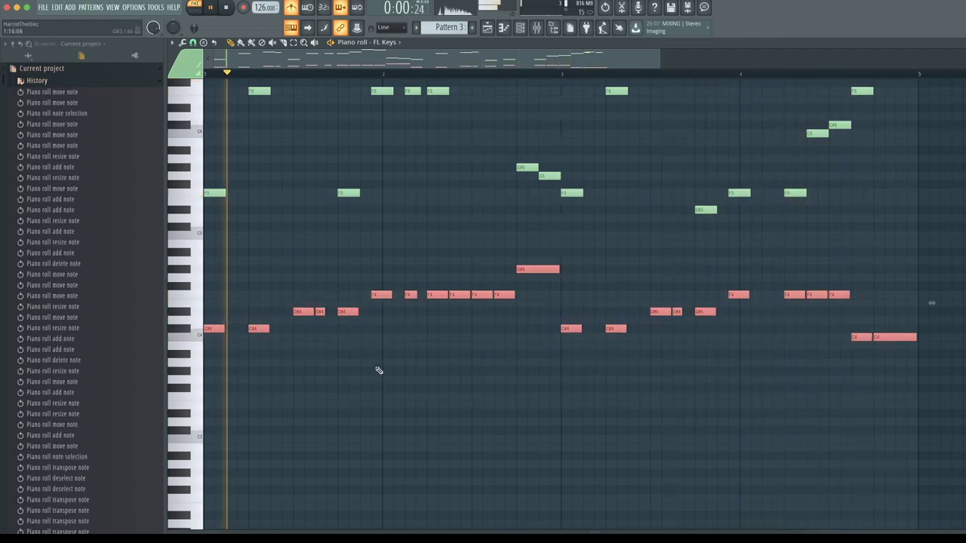
key("ctrl+Down")
key("ctrl+d")
key("space")
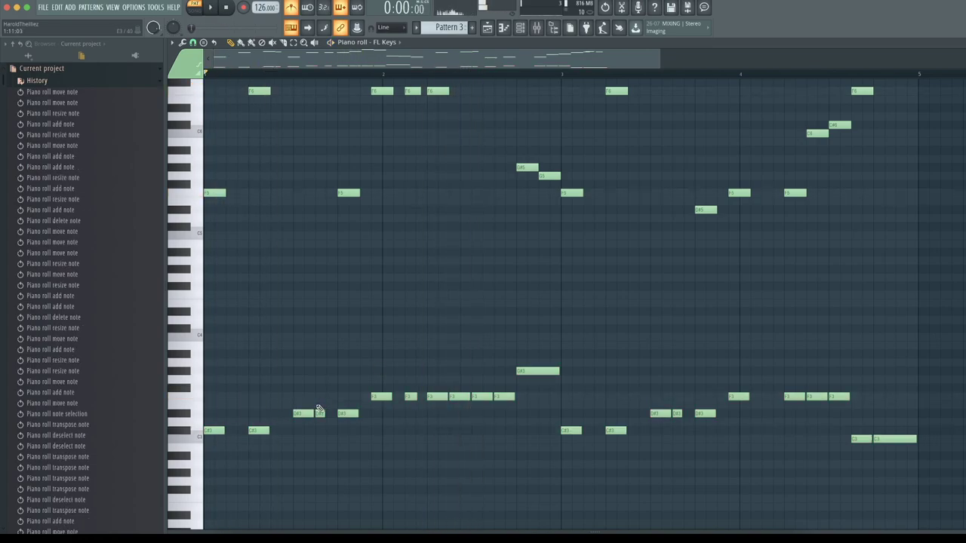
Step: Raise the D#3 notes on bar 1's steps 9 and 13 and the F3 note on bar 2's step 7 by one octave
key("space")
key("space")
left_click_drag(338, 402, 345, 441)
key("ctrl+Up")
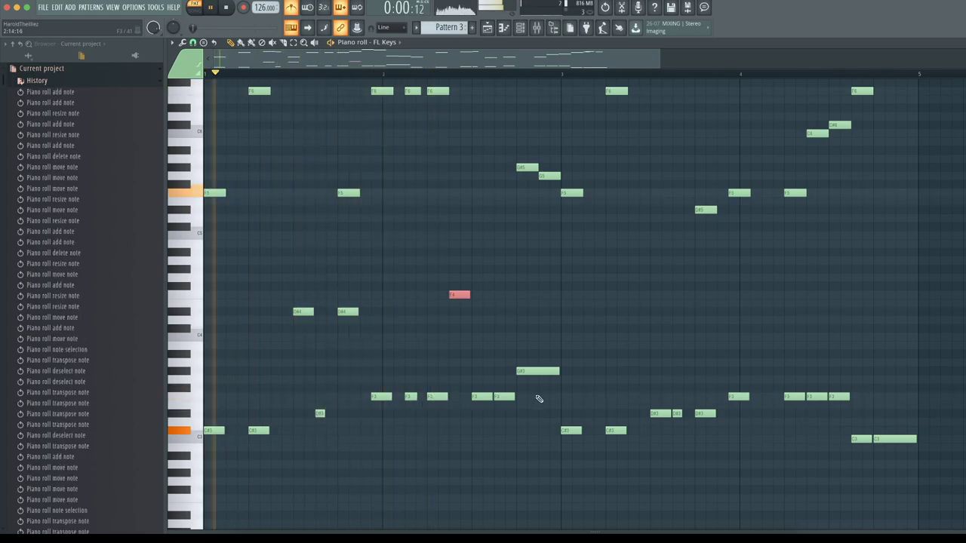
Step: Raise the D#3 note on bar 3's step 11, the F3 on bar 4's step 7 and the C3 on bar 4's step 11 by one octave
left_click_drag(675, 404, 679, 428)
key("ctrl+Up")
left_click_drag(811, 388, 813, 403)
key("ctrl+Up")
left_click(867, 440)
key("ctrl+Up")
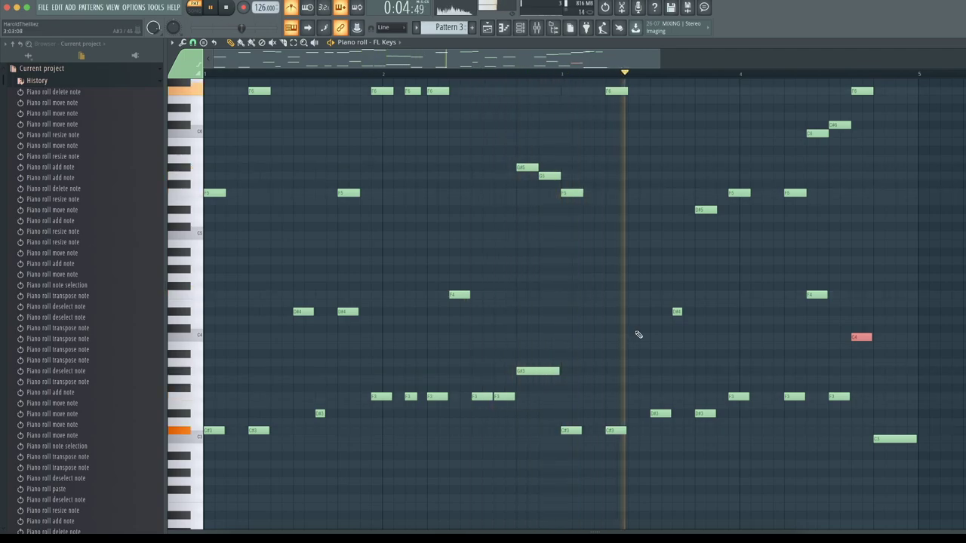
Step: Deselect the raised note and turn off the metronome
left_click(655, 304, "super")
left_click(291, 7)
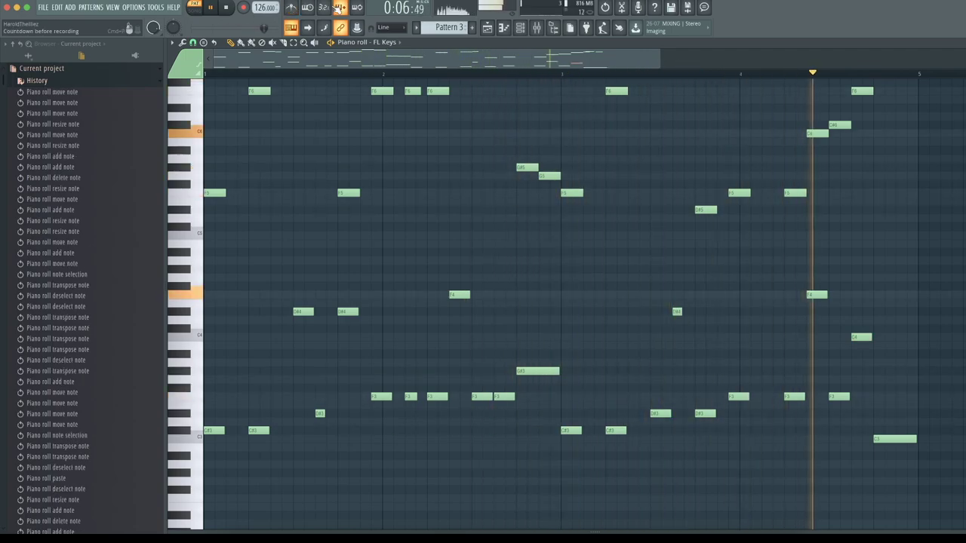
scroll(423, 145, "up", 5)
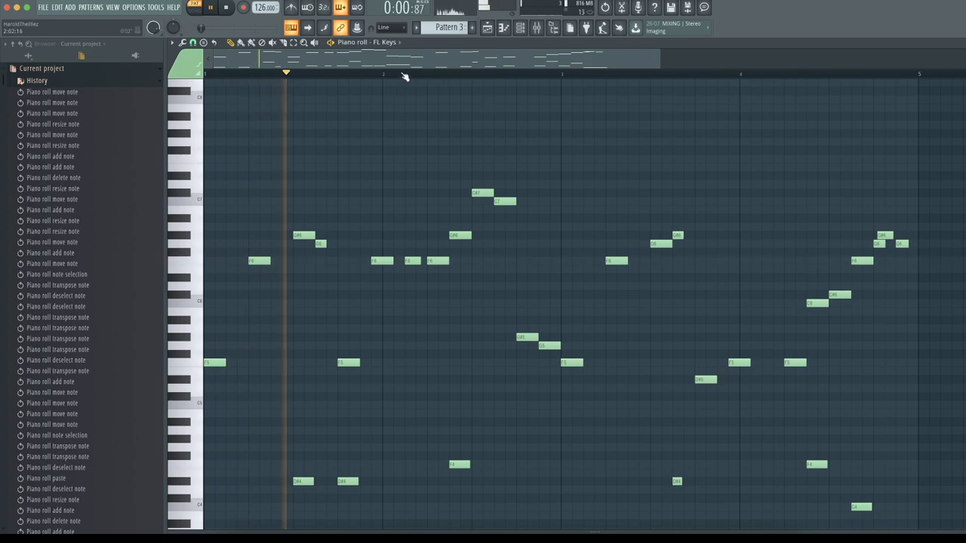
Step: Copy all the low notes of Pattern 3 and create a new Pattern 4
scroll(405, 77, "down", 1)
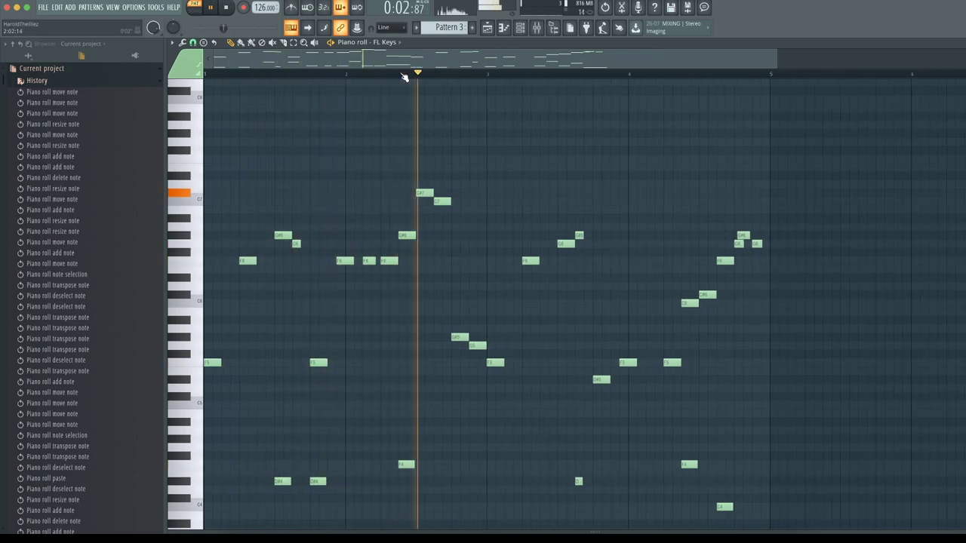
scroll(471, 304, "down", 4)
left_click_drag(834, 315, 208, 520)
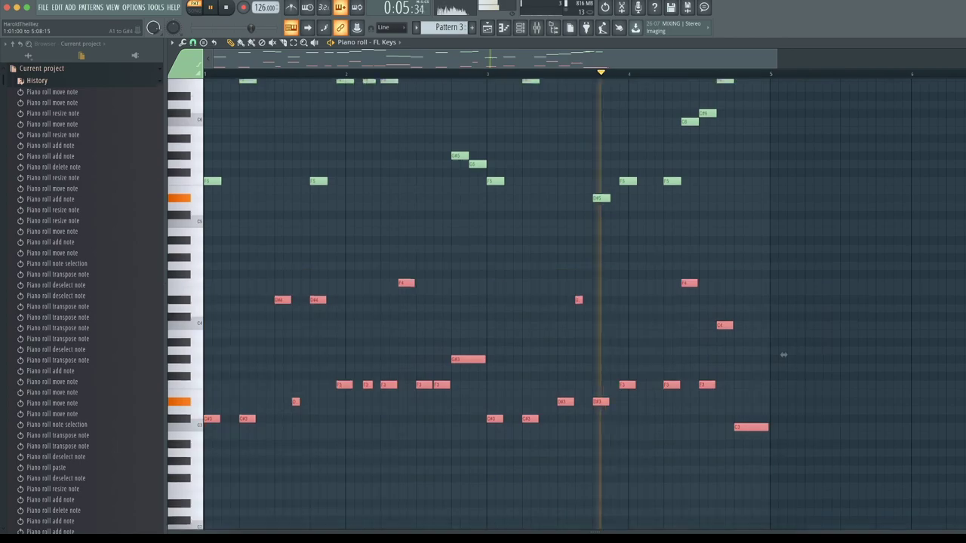
left_click(472, 28)
key("Return")
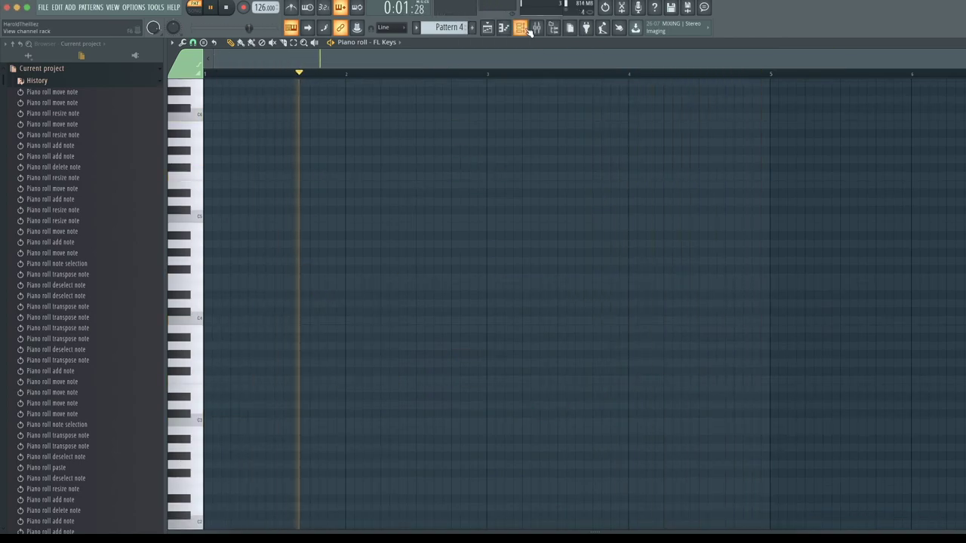
Step: Add a Serum channel and load the preset jonth bass1 on it
left_click(530, 31)
key("space")
left_click(330, 105)
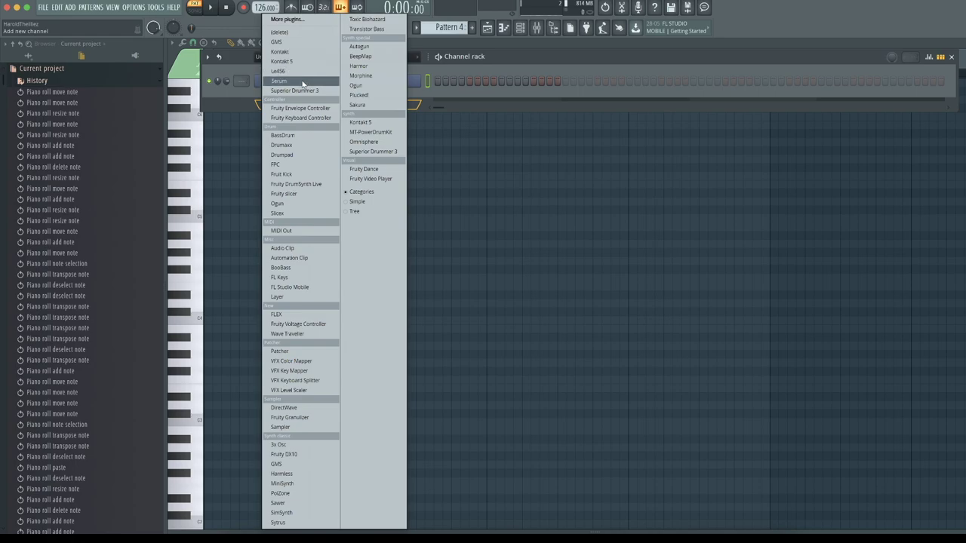
left_click(303, 82)
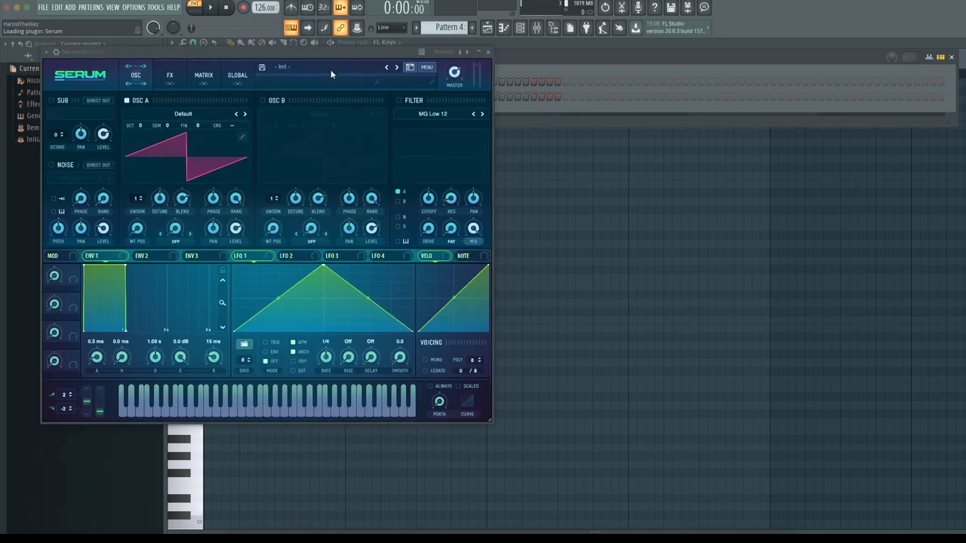
left_click(333, 67)
mouse_move(336, 376)
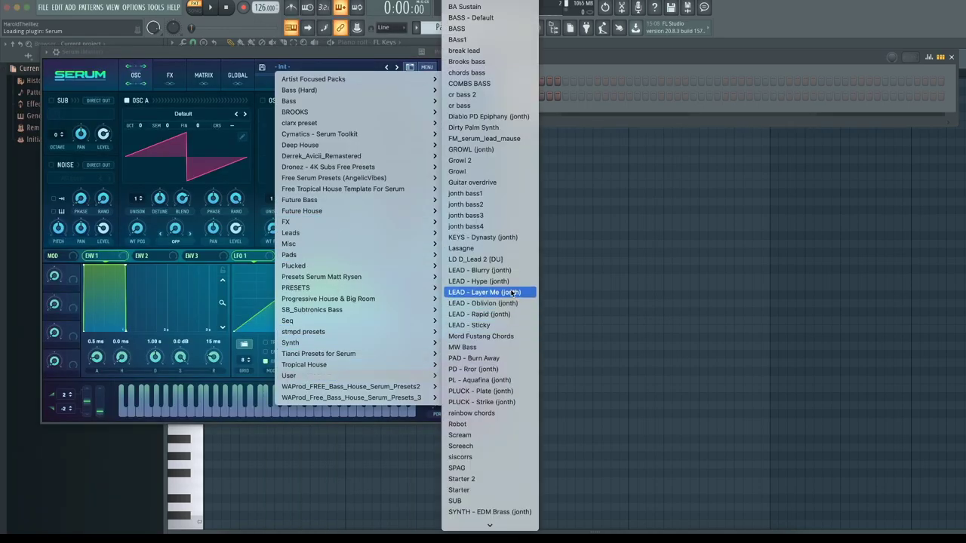
left_click(516, 195)
left_click(491, 55)
Step: Paste the copied low notes into the Serum channel's piano roll and transpose them up one octave
right_click(427, 96)
left_click(440, 96)
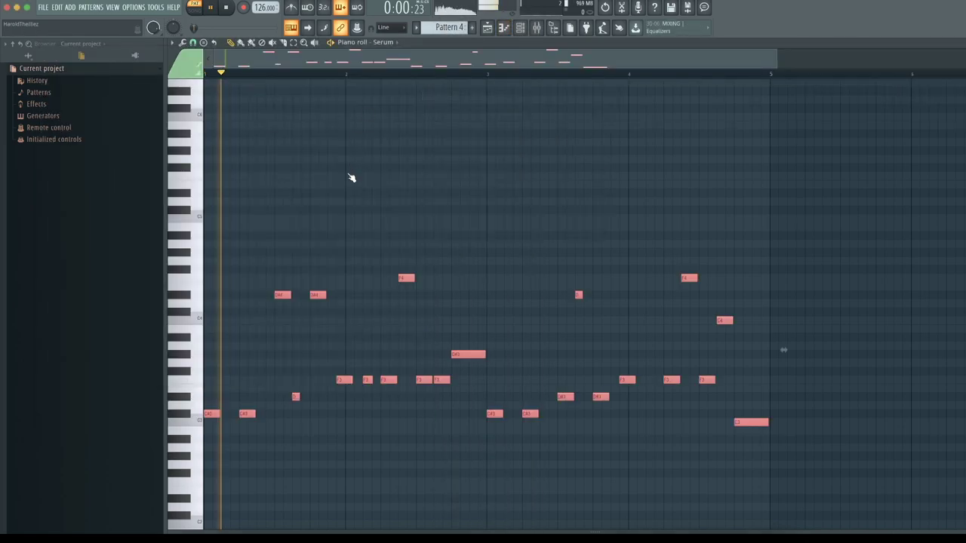
key("ctrl+Up")
key("space")
key("space")
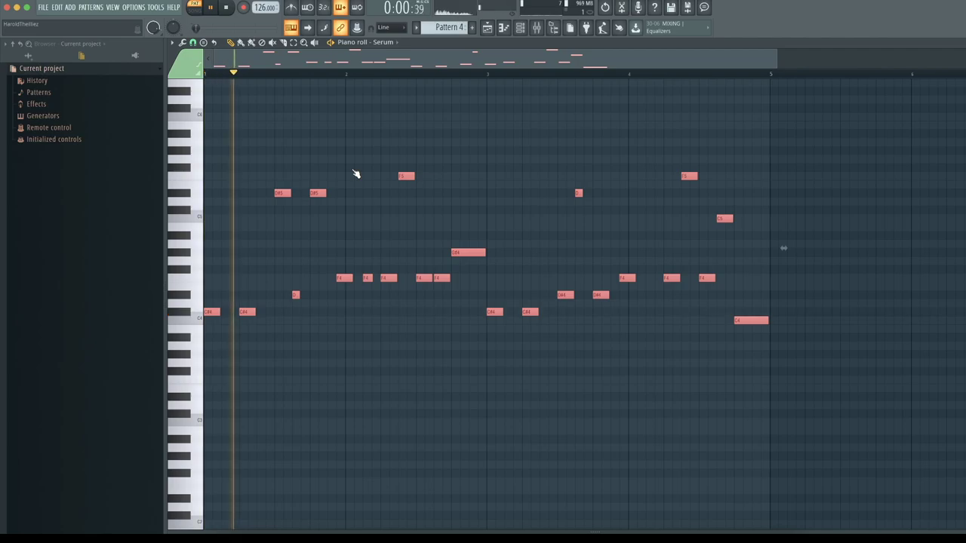
Step: Clone the Serum channel and load the preset jonth bass2 on the copy
left_click(488, 27)
left_click(504, 28)
left_click(519, 29)
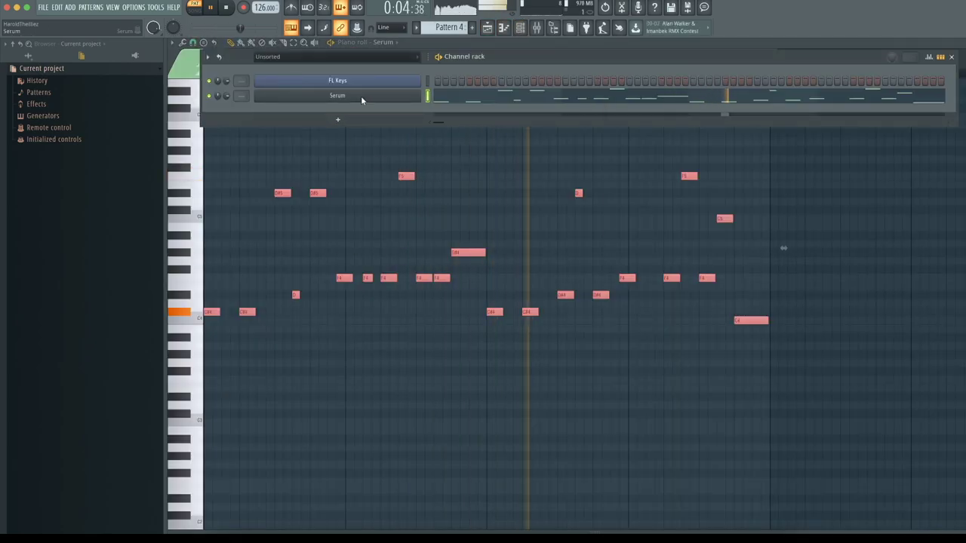
right_click(361, 95)
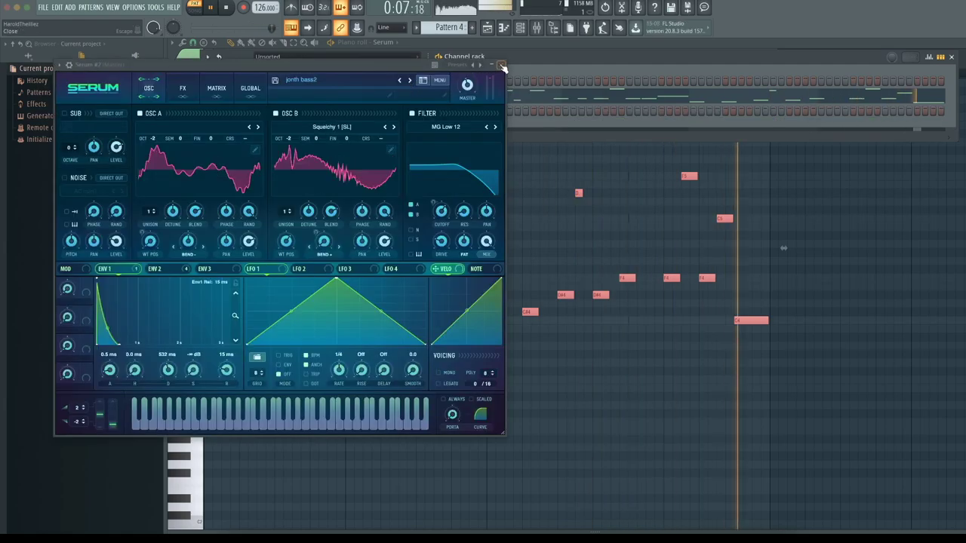
left_click(503, 67)
Step: Clone the Serum channel two more times, loading jonth bass3 on the first copy and jonth bass4 on the second
right_click(417, 110)
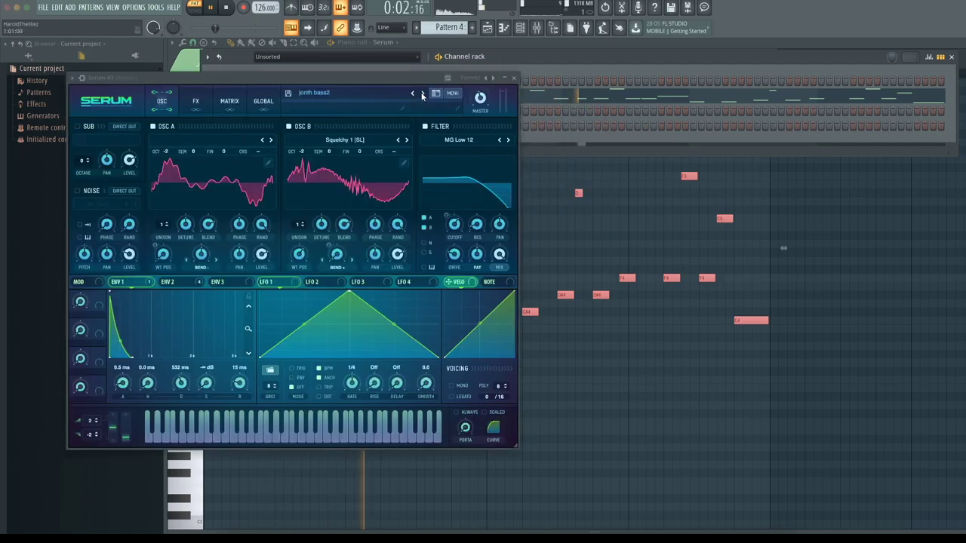
left_click(423, 93)
left_click(516, 80)
right_click(420, 123)
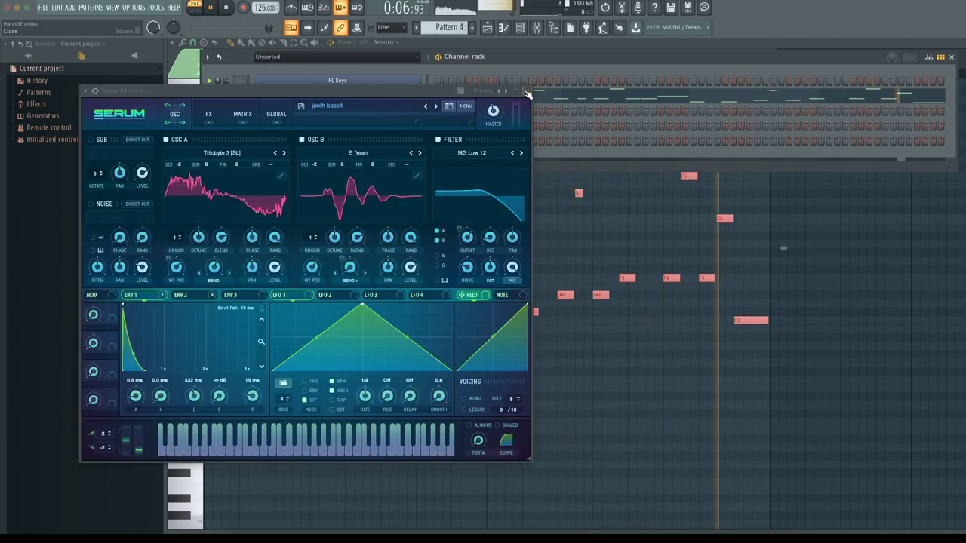
left_click(527, 92)
Step: Add a Layer channel and set the four Serum channels as its children
left_click(366, 163)
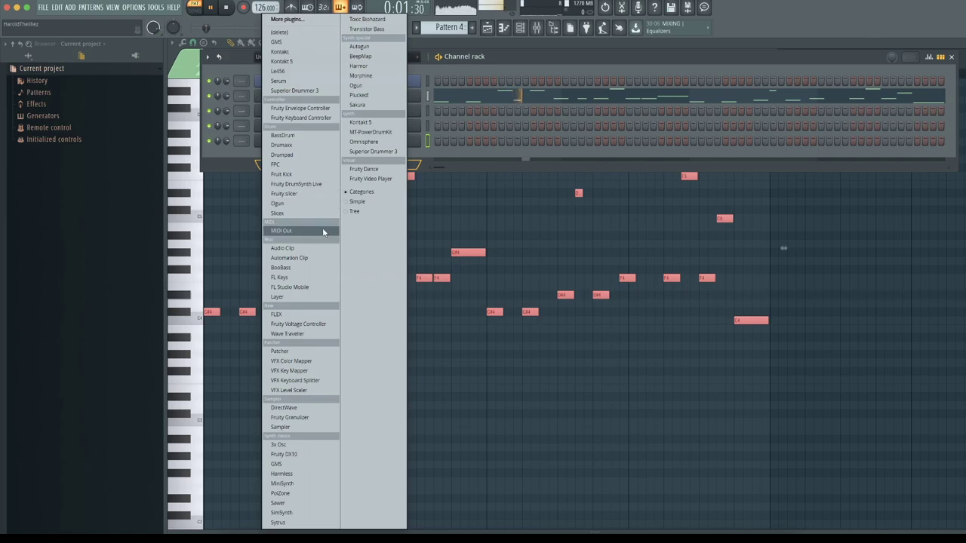
left_click(299, 296)
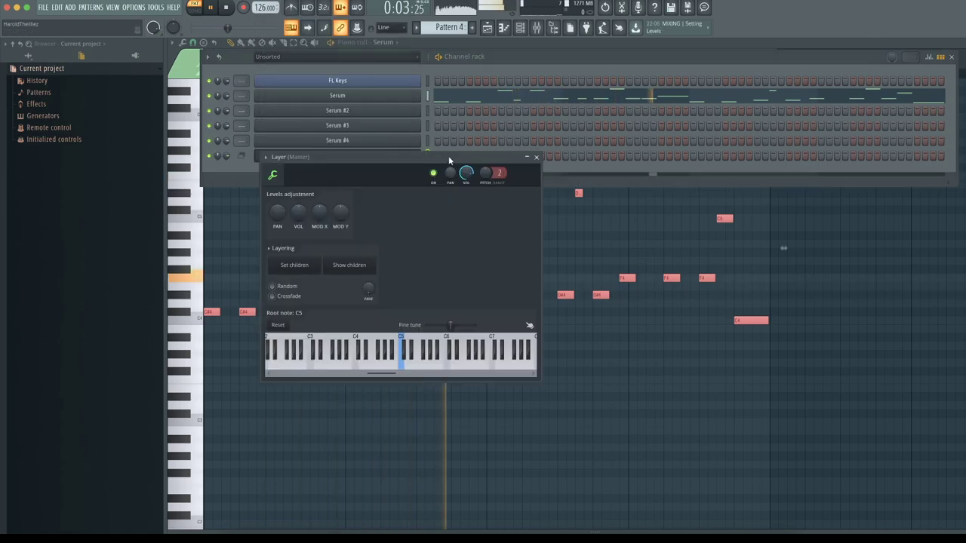
left_click_drag(428, 139, 429, 99)
left_click(543, 350)
Step: Move the notes from the first Serum channel to the Layer channel and close the layer's settings
left_click(429, 97)
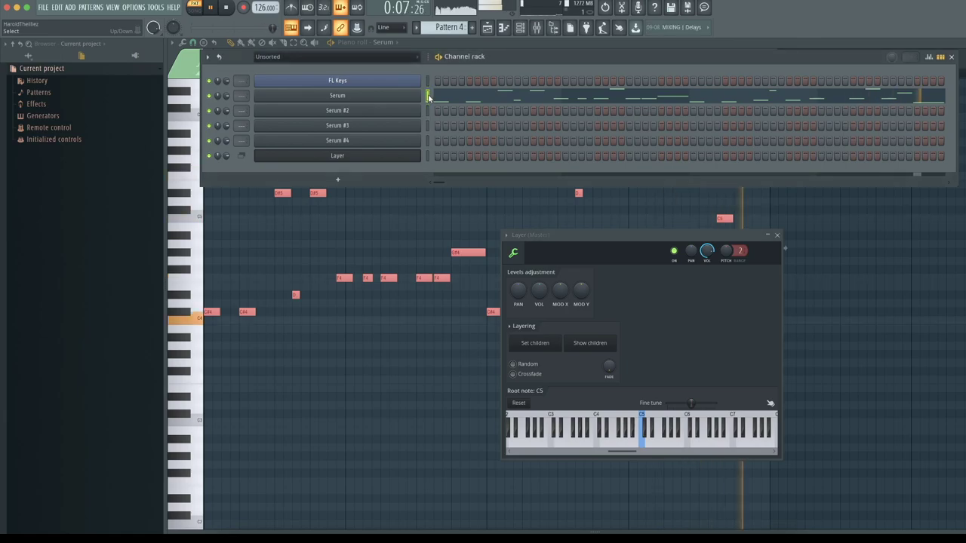
key("super+x")
key("super+v")
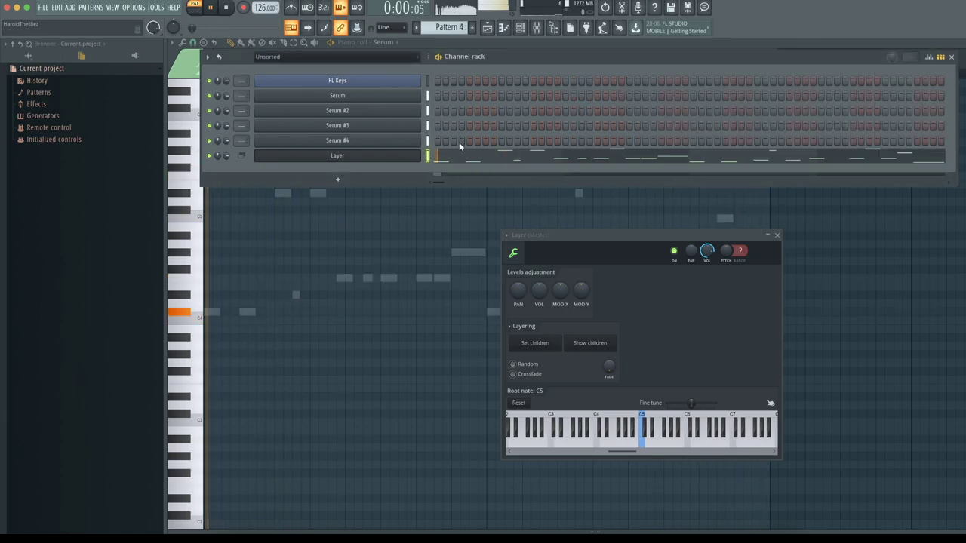
key("space")
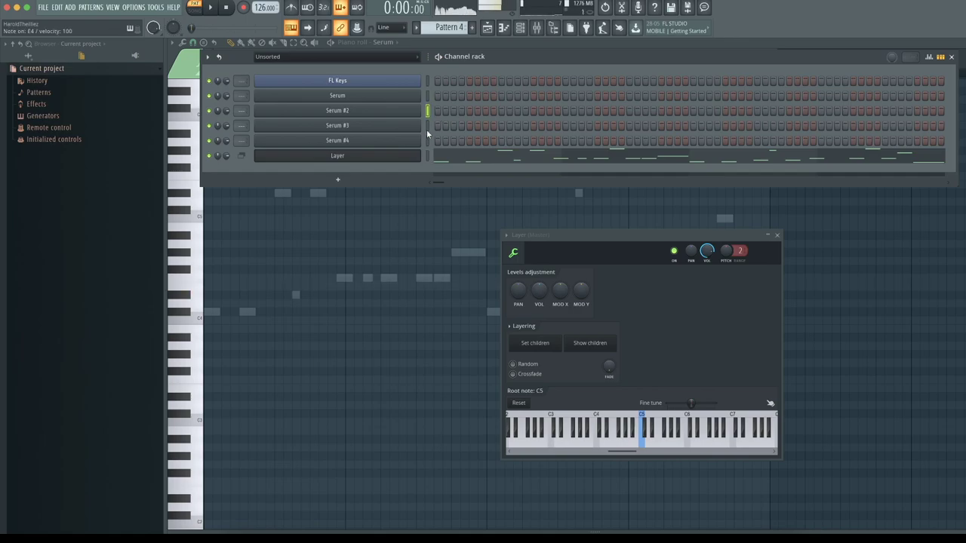
left_click(776, 235)
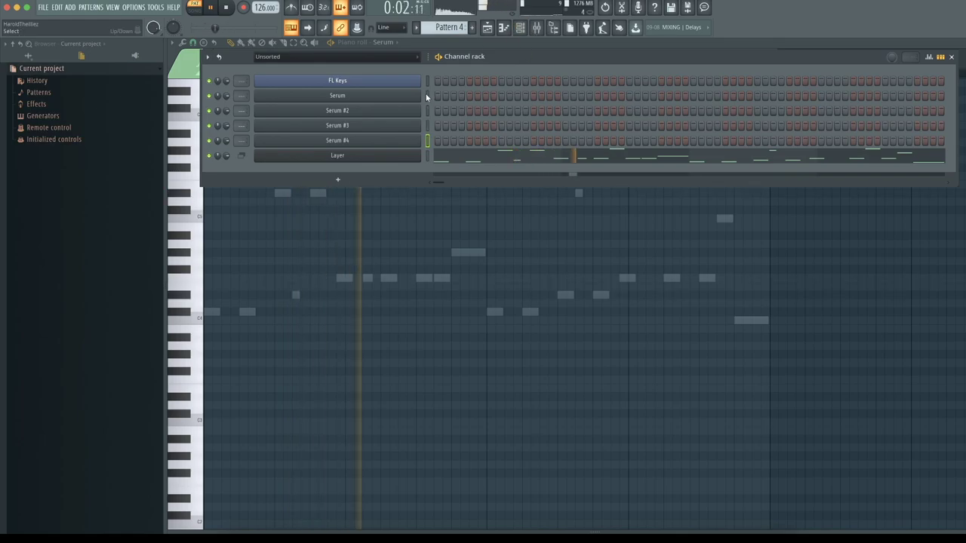
Step: Route the four Serum channels to separate mixer tracks starting at insert 30
key("F9")
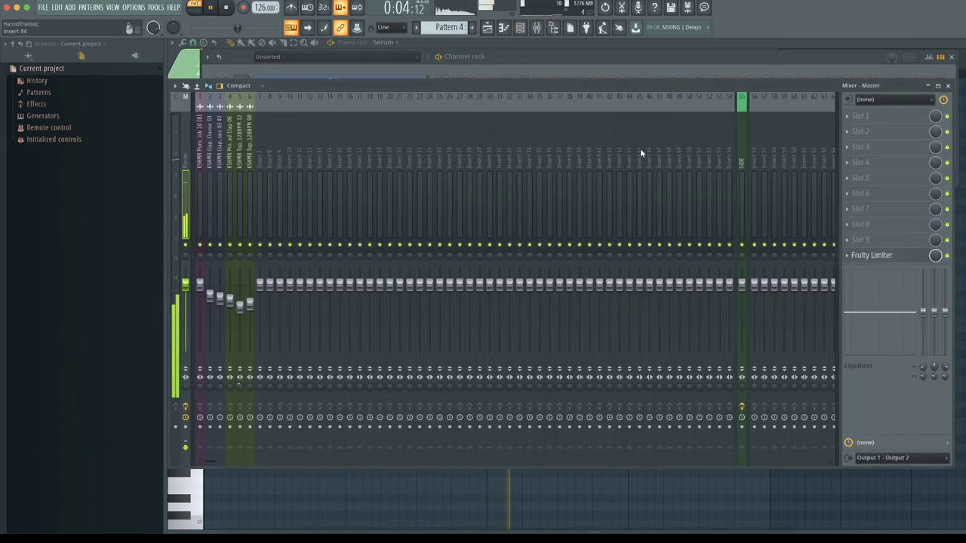
right_click(489, 150)
mouse_move(562, 198)
left_click(641, 207)
Step: Name mixer insert 34 BASSES and give it a teal colour
right_click(529, 151)
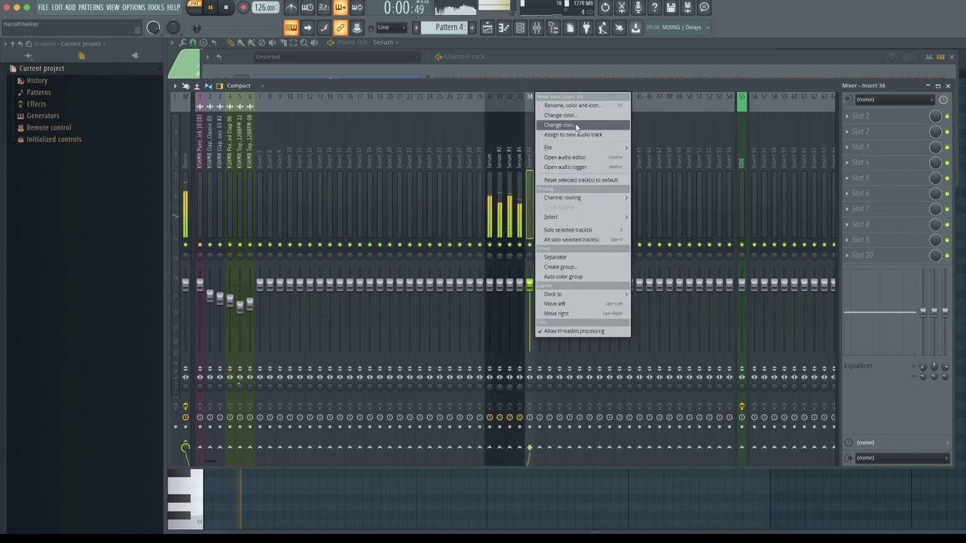
left_click(582, 268)
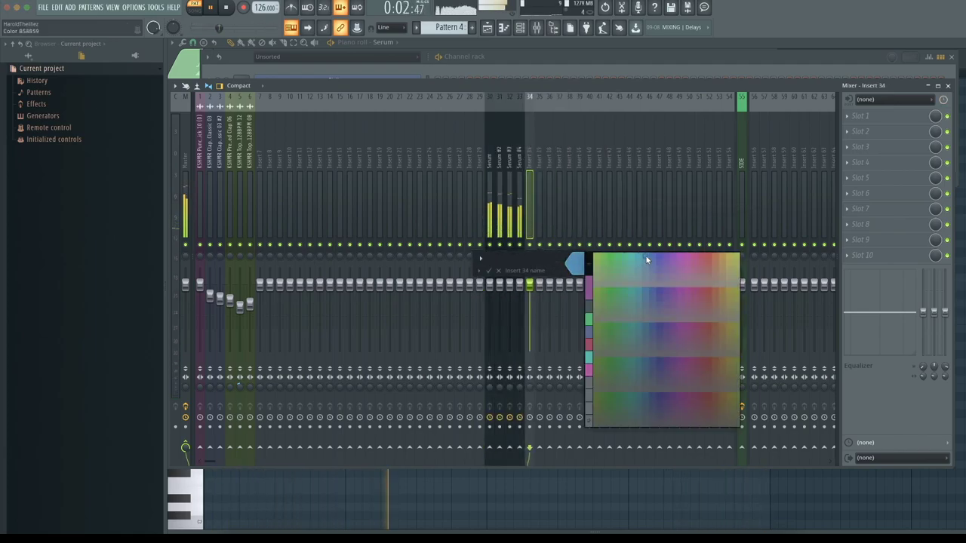
left_click(629, 258)
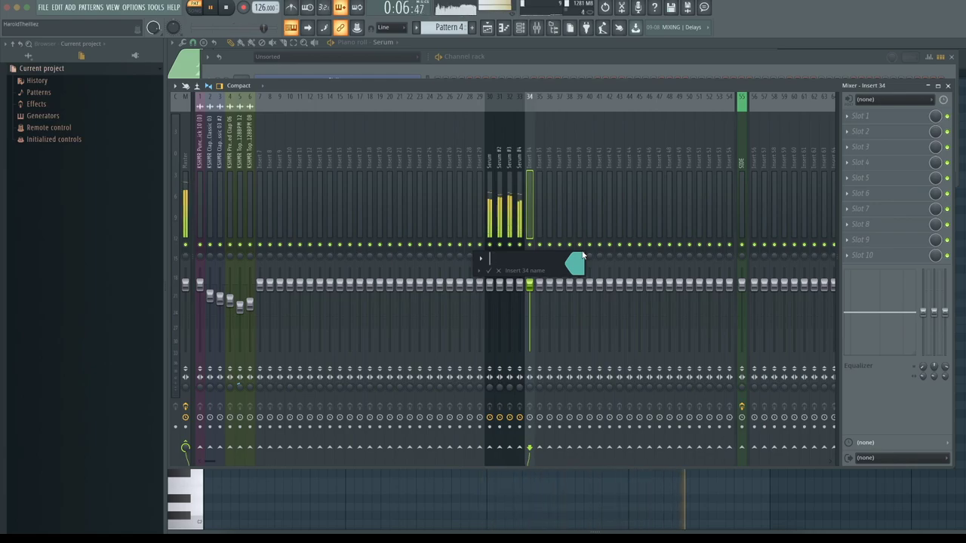
type("BASSES")
key("Return")
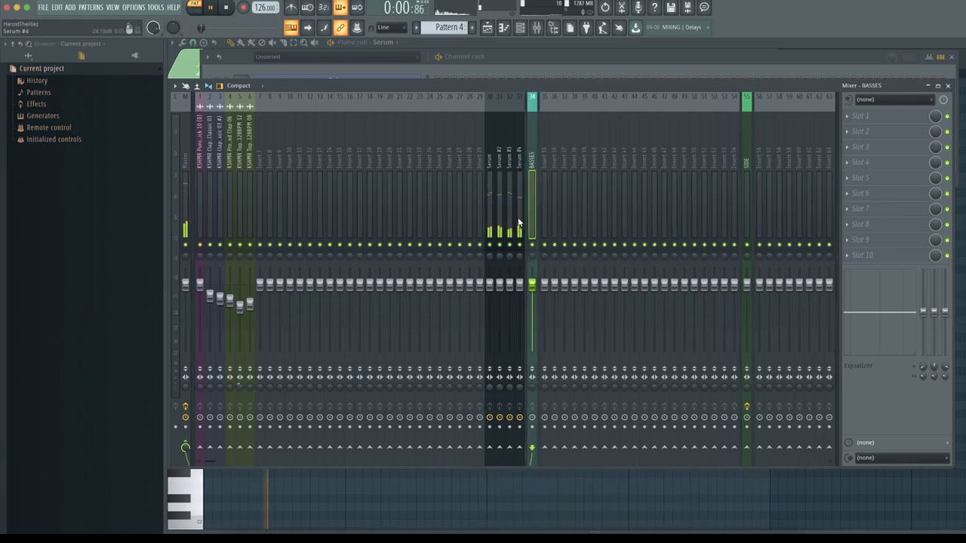
Step: Route the four Serum mixer tracks into BASSES instead of Master, and send BASSES only to the SIDE track
left_click(492, 221)
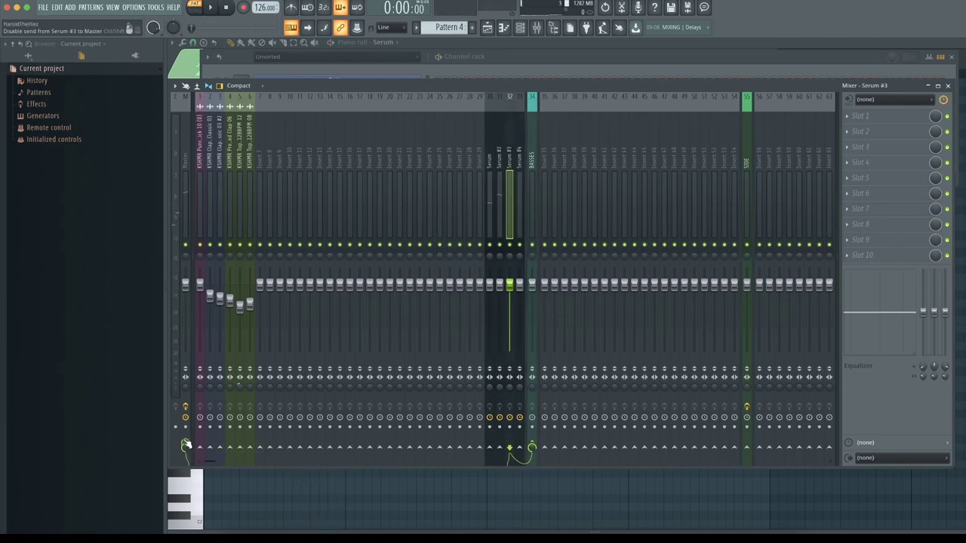
key("space")
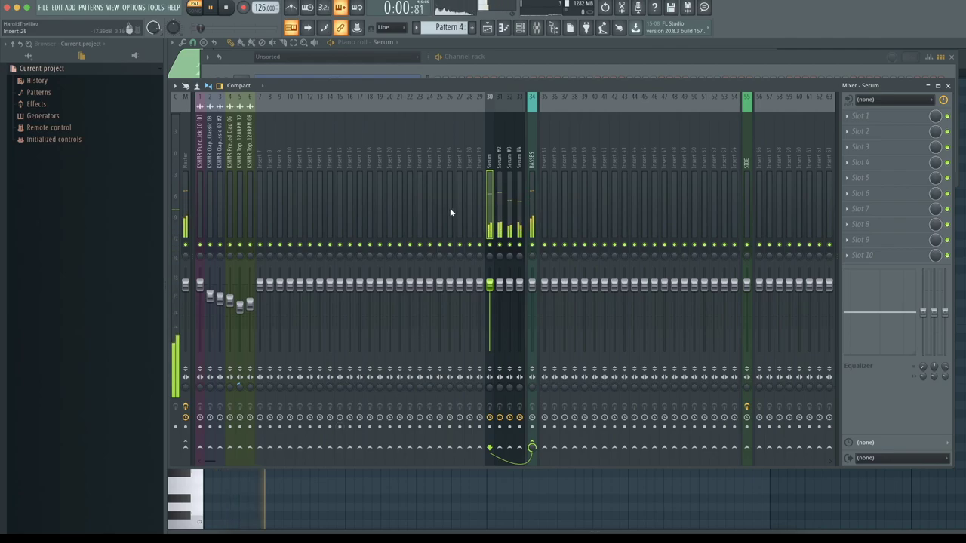
left_click(532, 189)
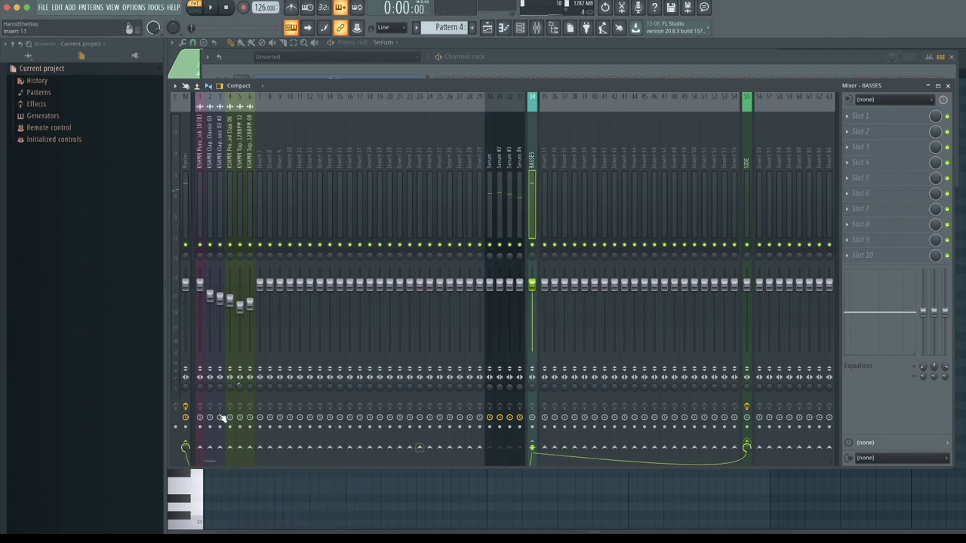
key("space")
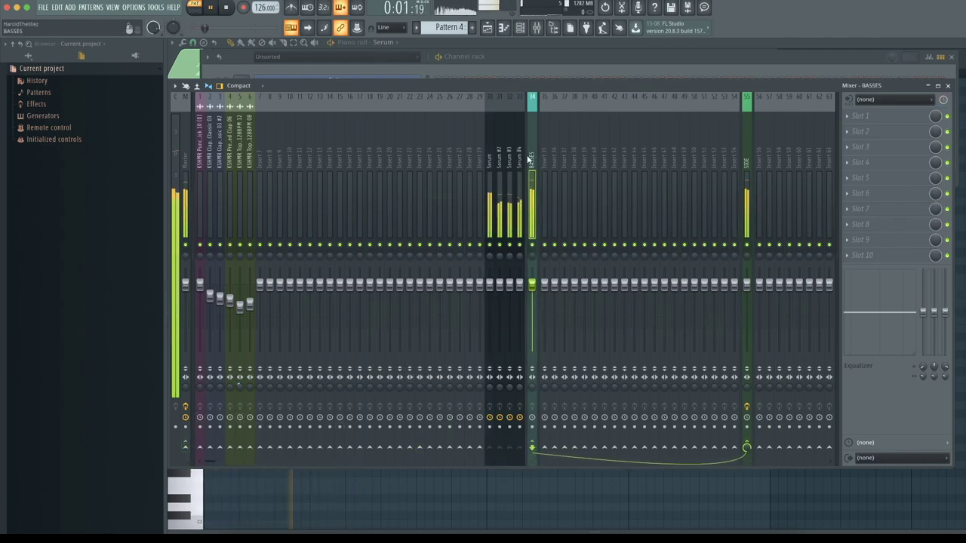
Step: Place Pattern 4 twice on playlist Track 9, filling bars 9 to 17, and play the arrangement in song mode
left_click(536, 28)
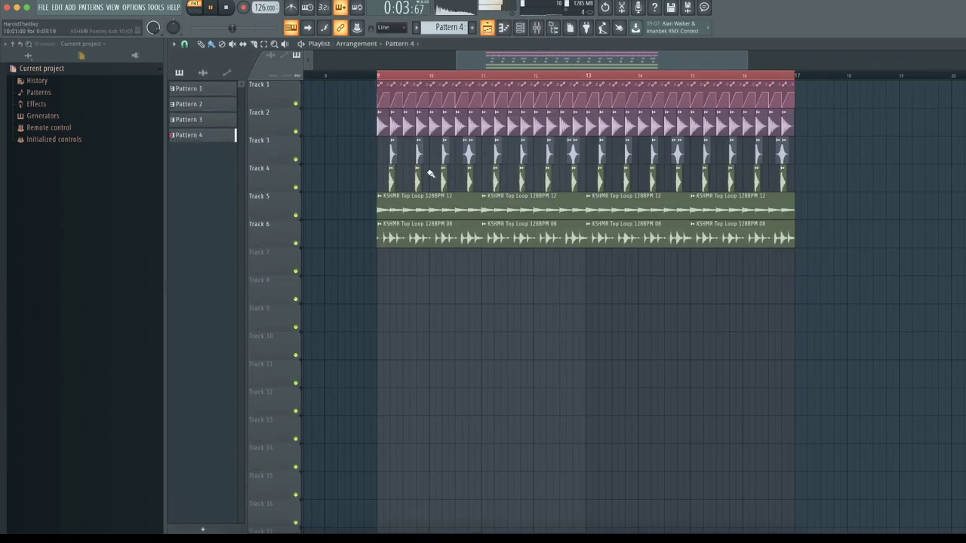
scroll(423, 206, "down", 4)
left_click_drag(383, 205, 659, 219)
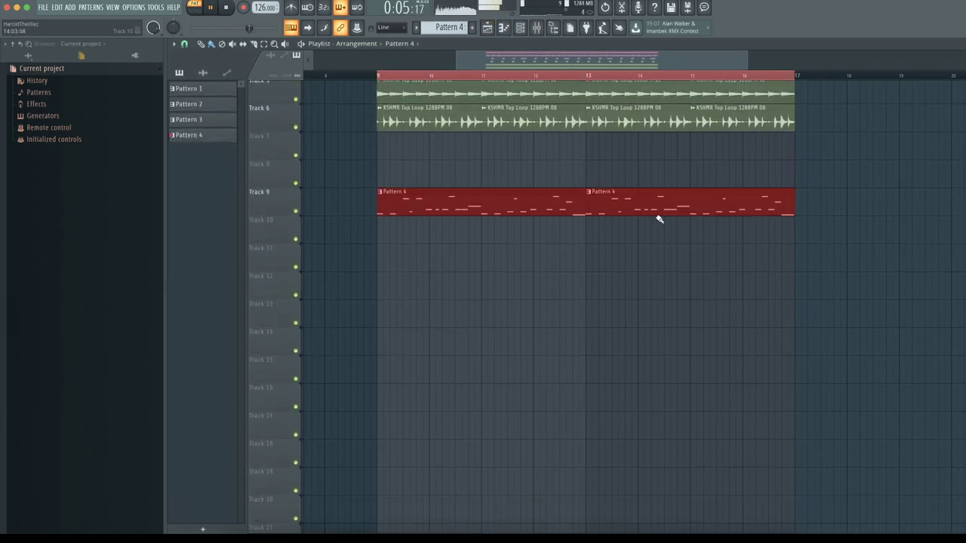
left_click(198, 7)
key("space")
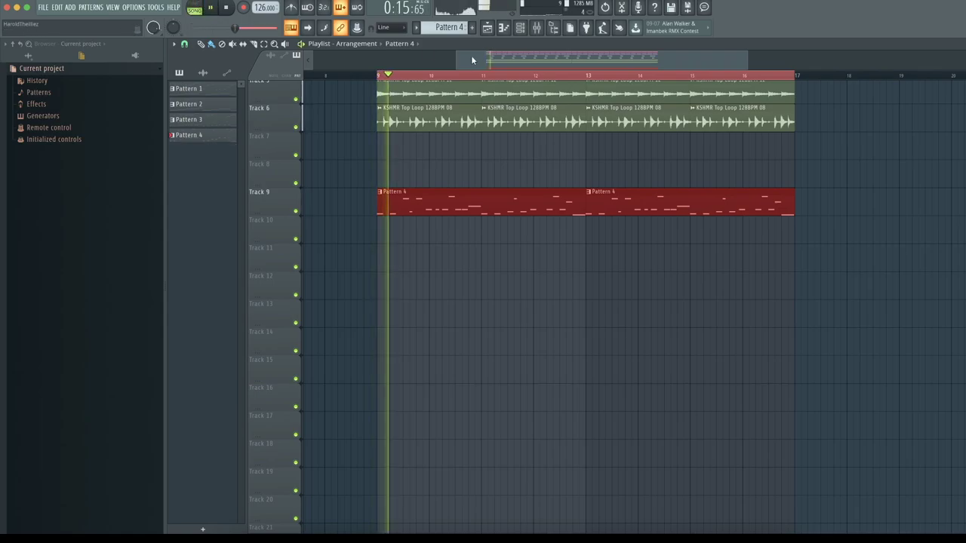
Step: On the BASSES track, add Fruity Parametric EQ 2 with a low cut near 107 Hz, followed by OTT at 69% depth and 54% downward
left_click(535, 28)
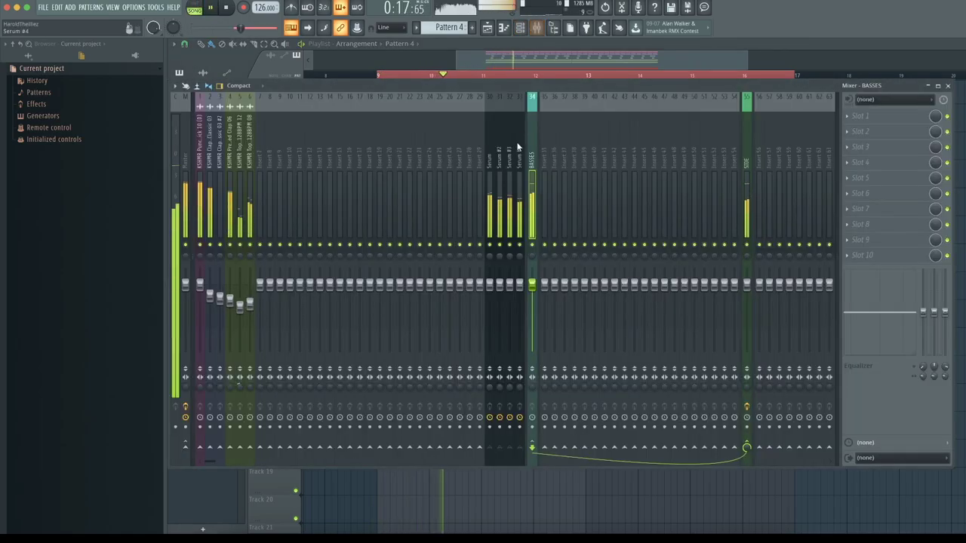
left_click(855, 117)
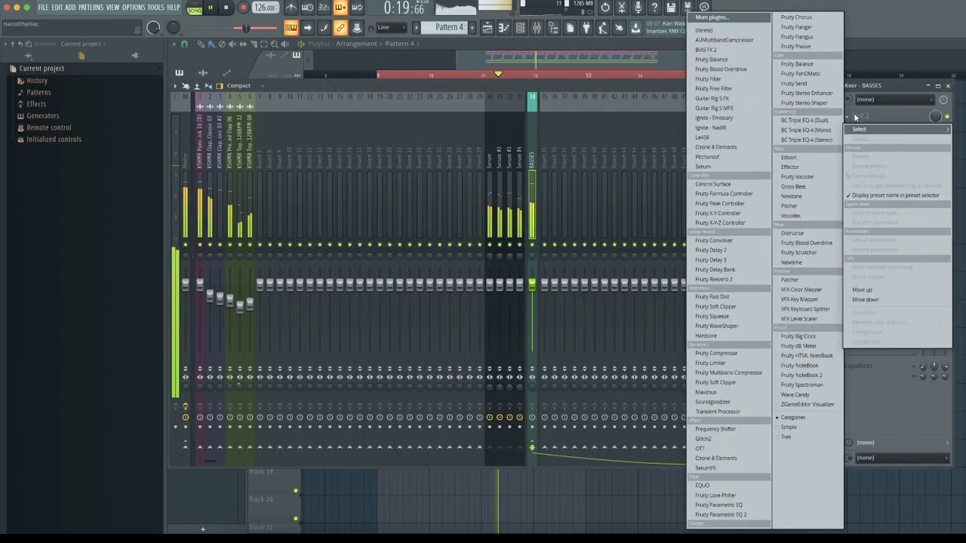
left_click(744, 515)
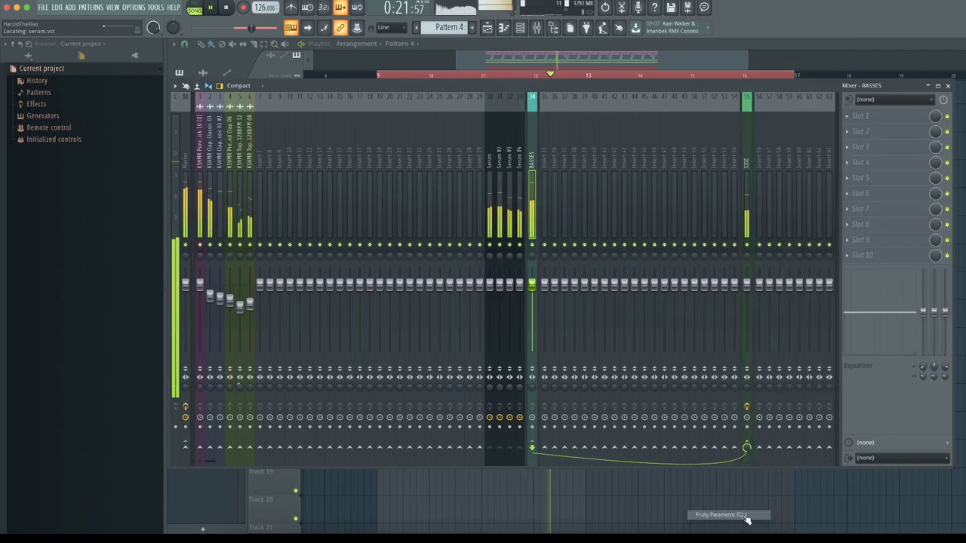
left_click(530, 145)
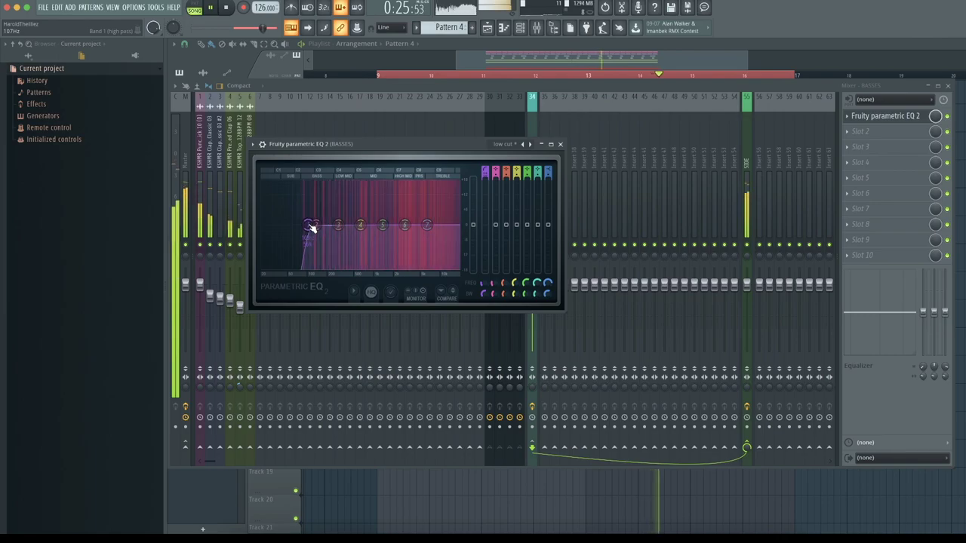
left_click(858, 133)
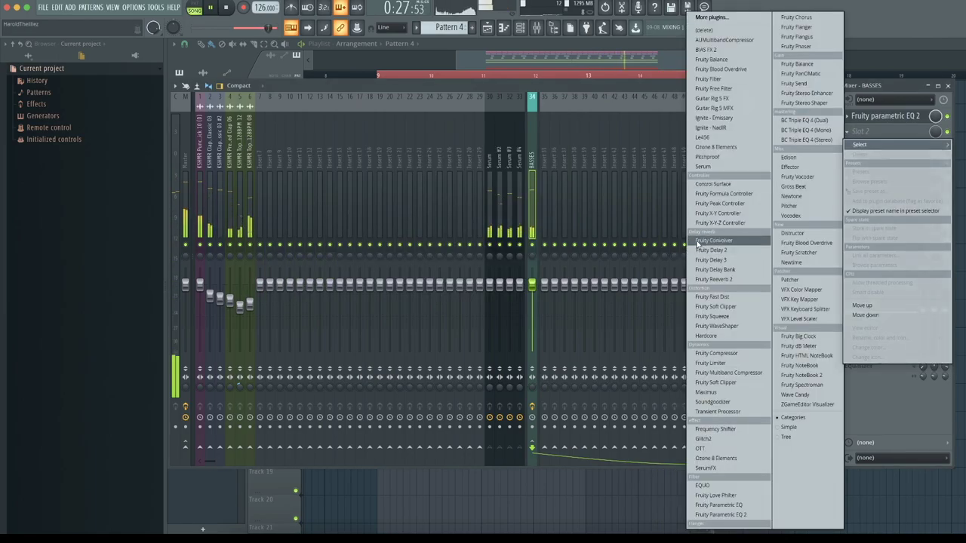
left_click(710, 448)
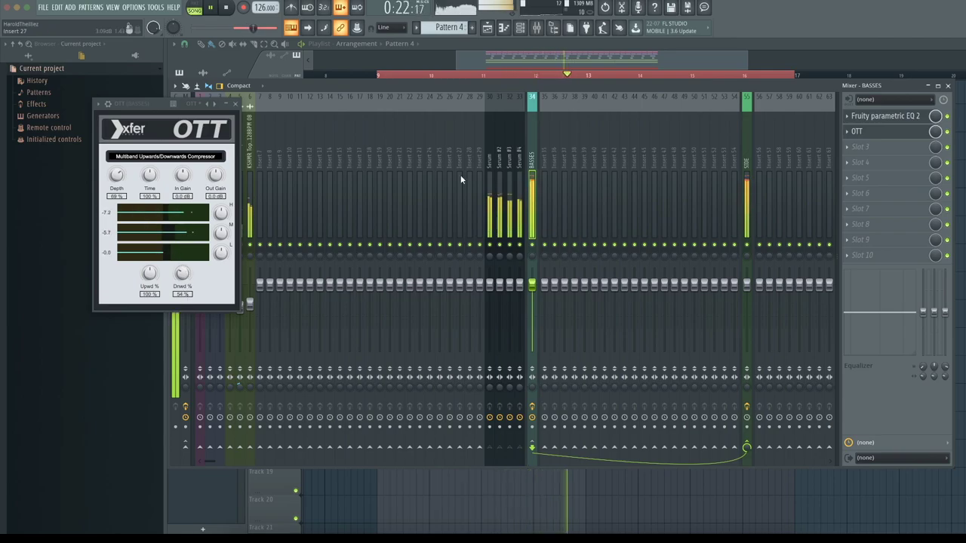
Step: Add a second Fruity Parametric EQ 2 after OTT on BASSES, with shallow cuts in the low mids and upper mids
left_click(854, 148)
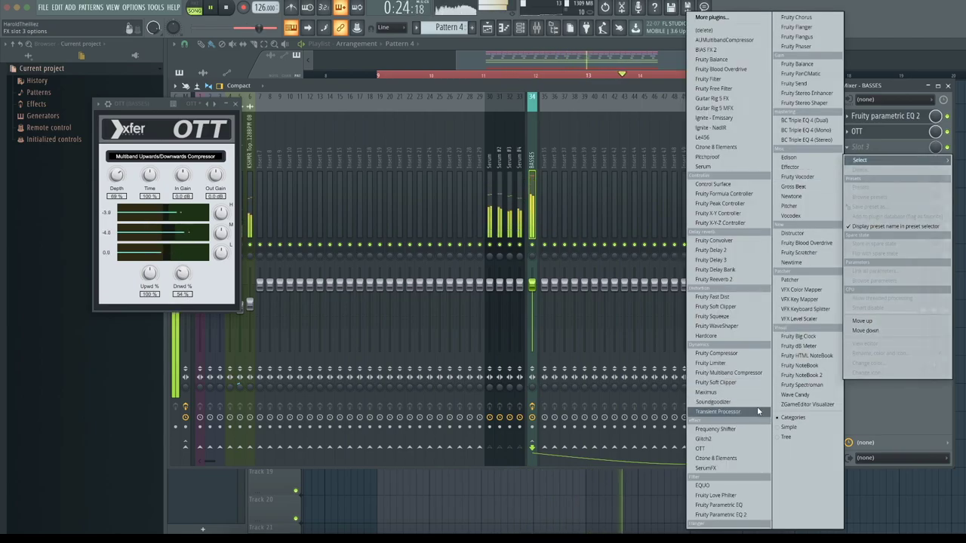
left_click(752, 514)
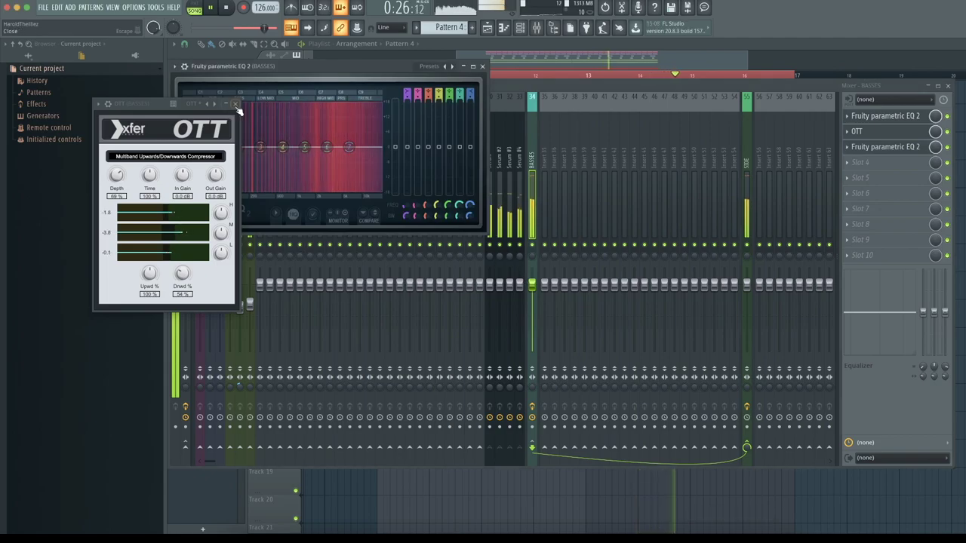
left_click(315, 159)
left_click(868, 148)
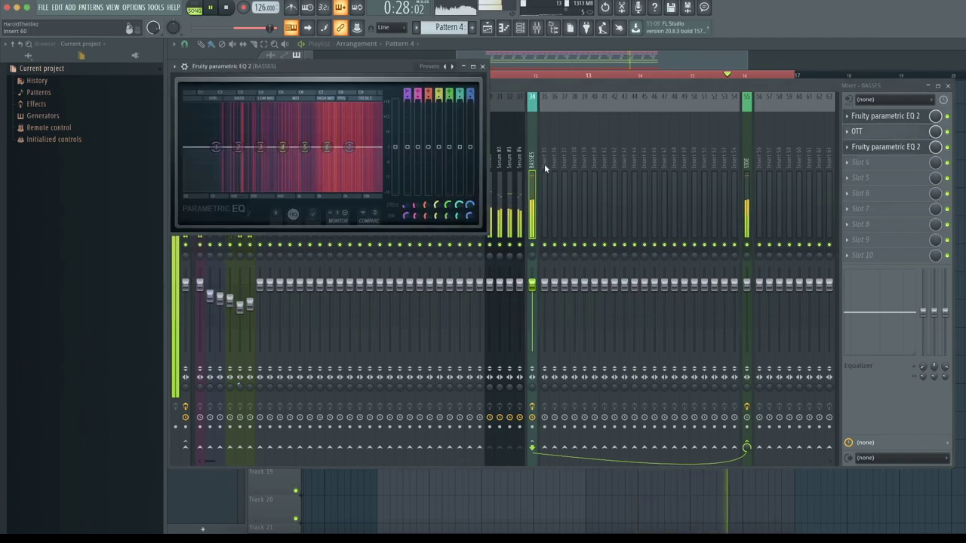
mouse_move(330, 149)
left_mouse_down()
mouse_move(359, 157)
mouse_move(340, 156)
left_mouse_up()
left_click_drag(281, 147, 269, 130)
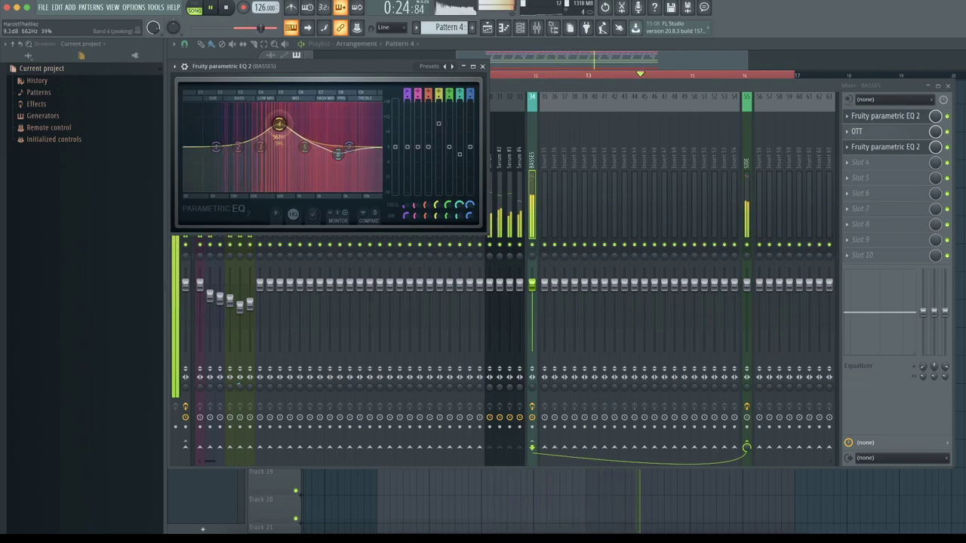
left_click_drag(257, 126, 258, 156)
scroll(261, 159, "down", 5)
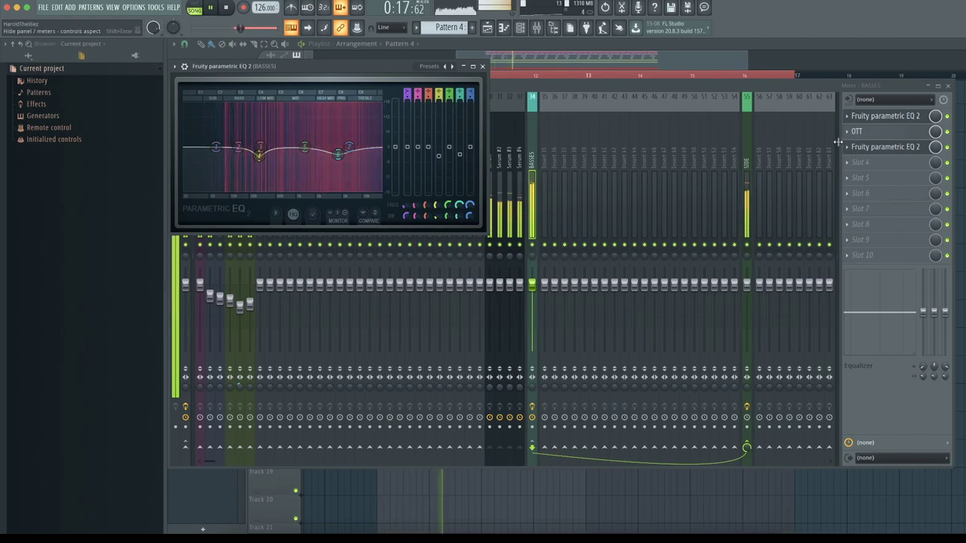
Step: Add Fruity WaveShaper with an adjusted curve as the fourth BASSES effect, and lower the BASSES volume slightly
left_click(860, 162)
mouse_move(860, 175)
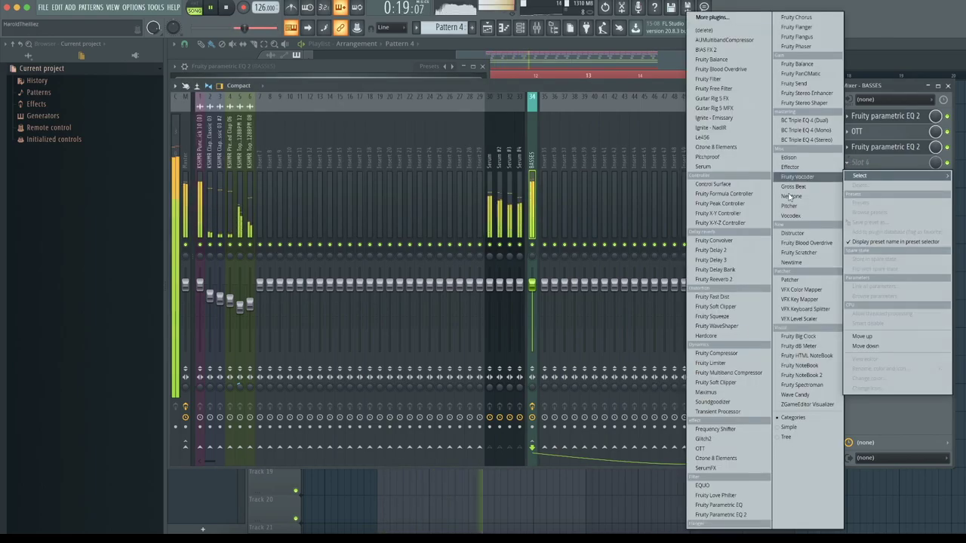
left_click(751, 327)
left_click_drag(257, 108, 275, 111)
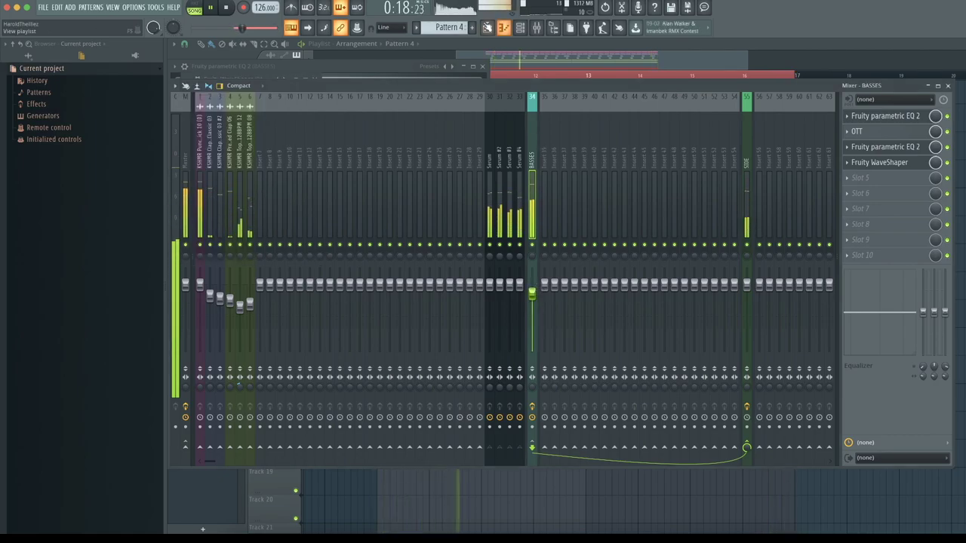
Step: Return to the playlist and collapse the Drums Loops folder of the KSHMR pack in the full sample browser
left_click(487, 27)
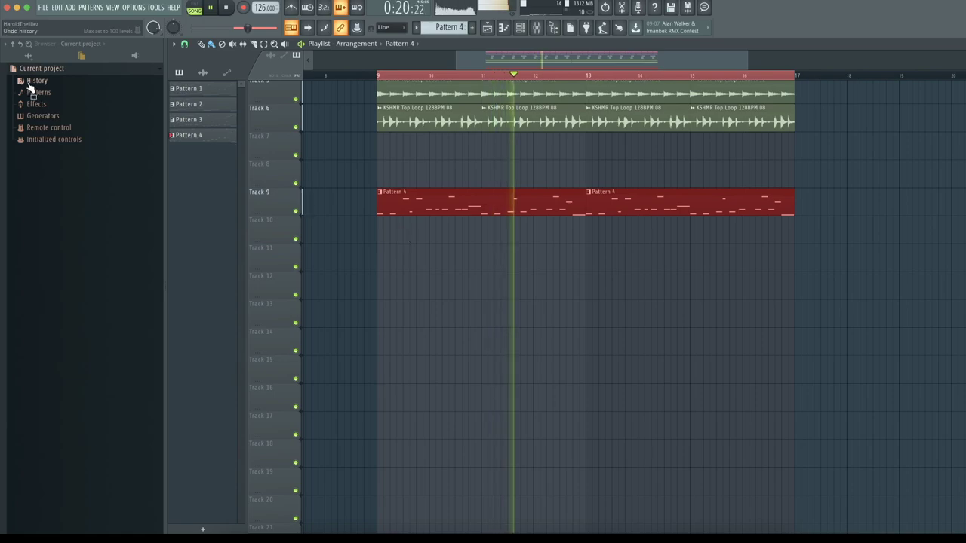
left_click(29, 56)
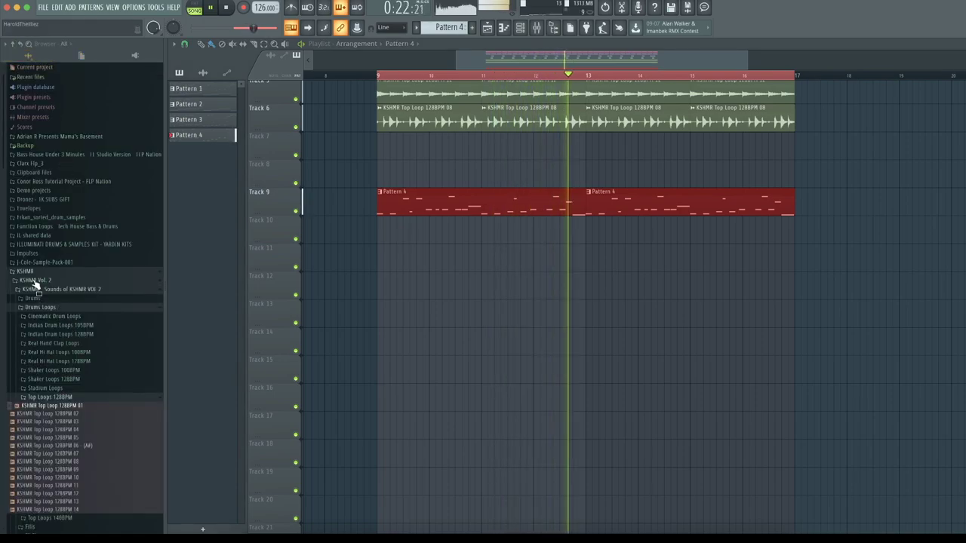
left_click(41, 290)
left_click(82, 291)
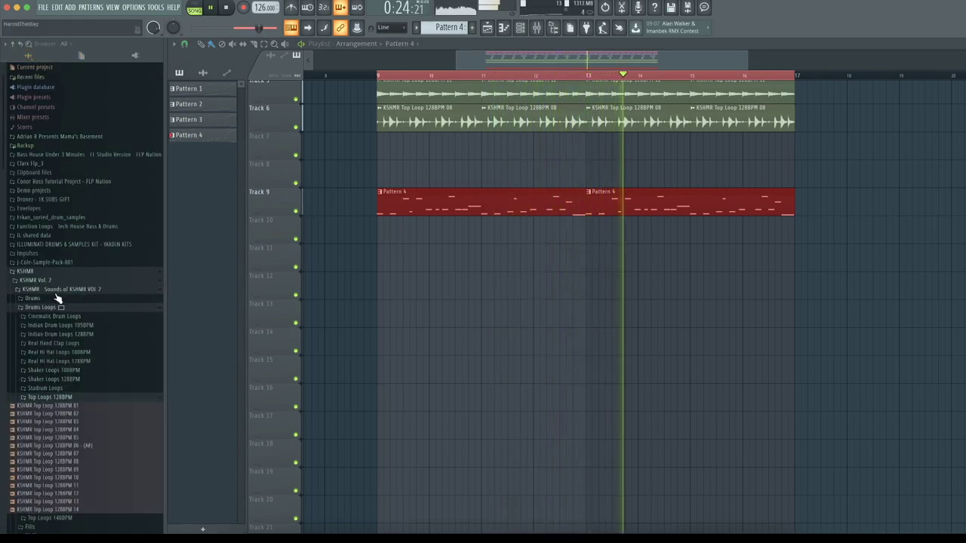
left_click(50, 309)
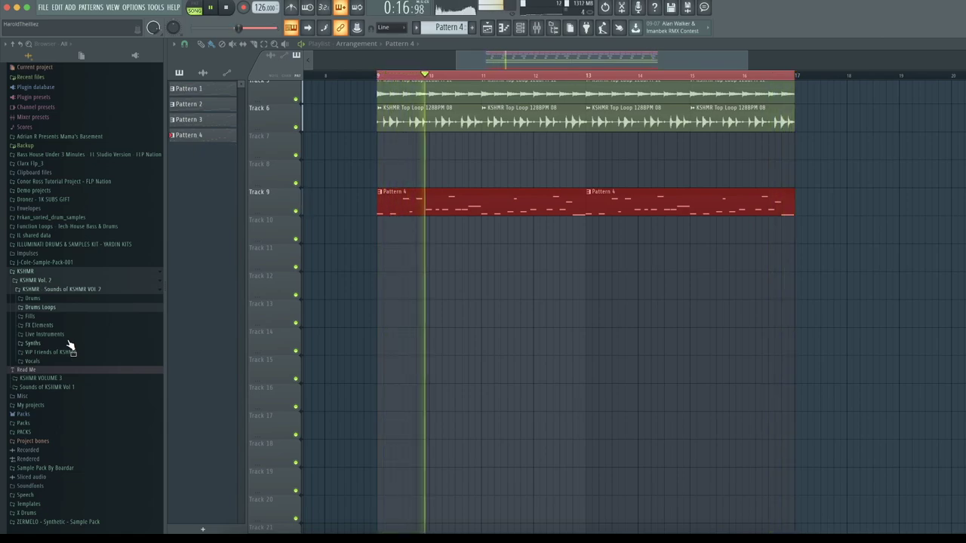
Step: Set the BASSES volume to about -1.8 dB and move the second EQ's low-mid cut to about 182 Hz at -2.9 dB
key("F9")
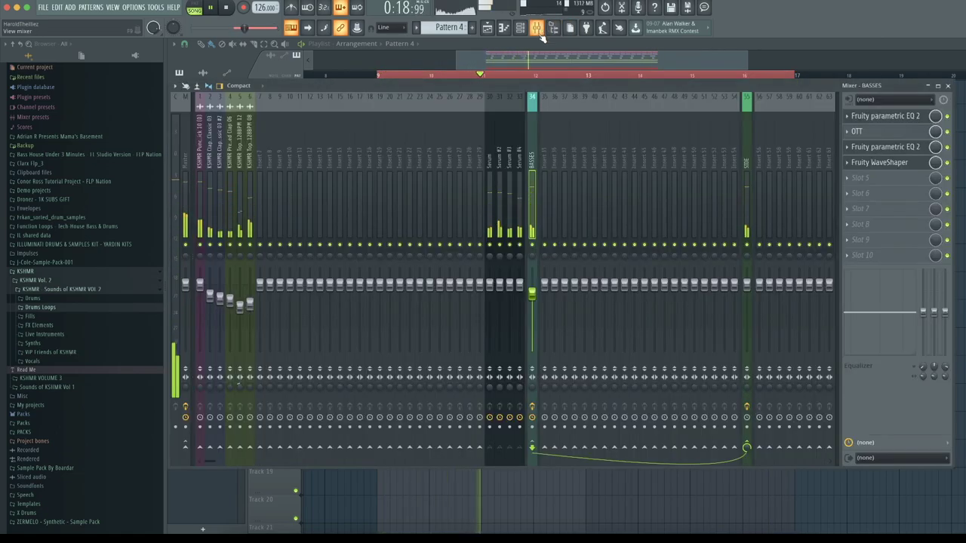
left_click_drag(532, 294, 532, 289)
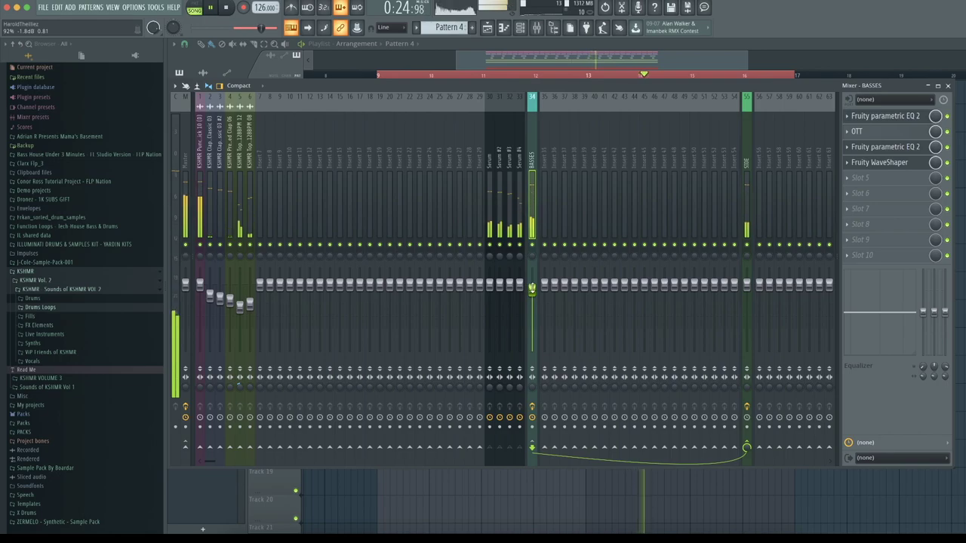
left_click(911, 149)
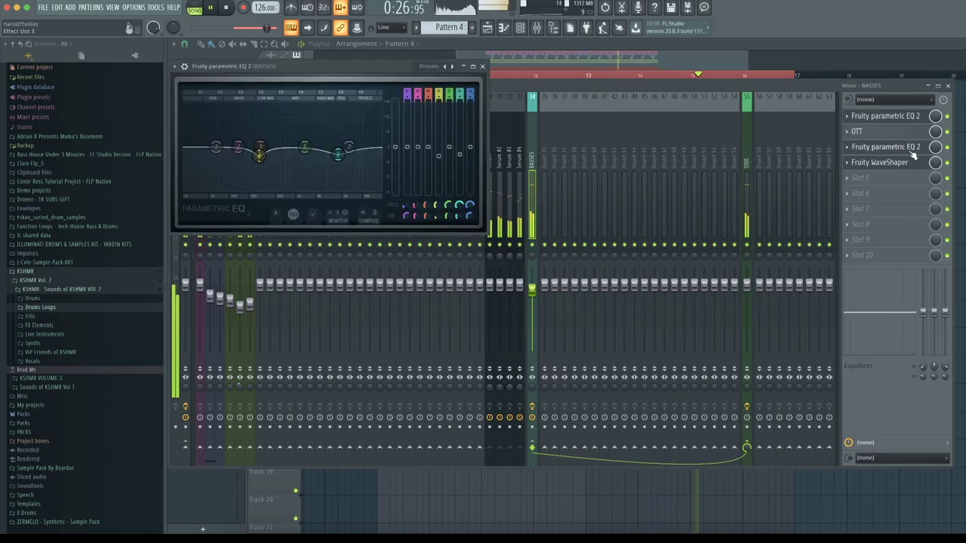
mouse_move(259, 154)
left_mouse_down()
mouse_move(279, 152)
mouse_move(239, 152)
mouse_move(307, 154)
mouse_move(246, 154)
left_mouse_up()
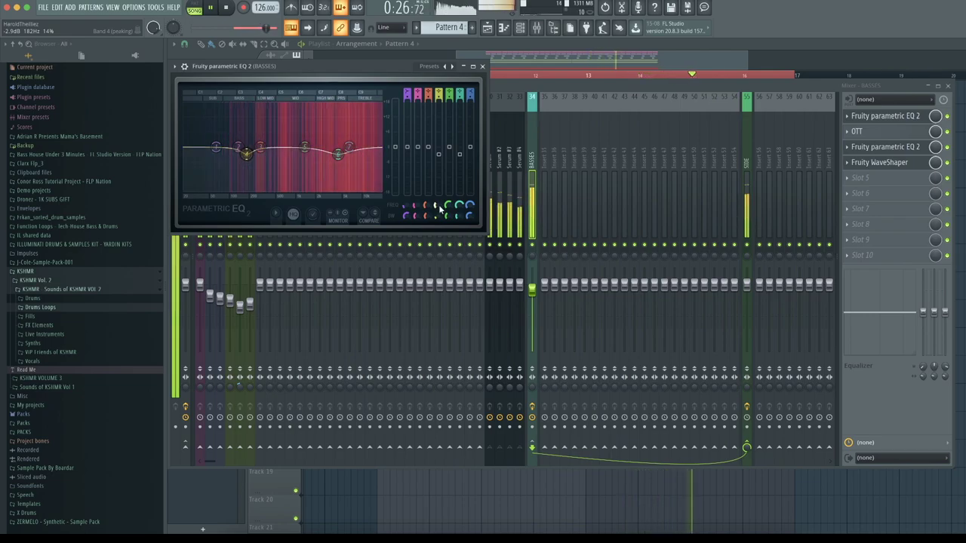
left_click(483, 66)
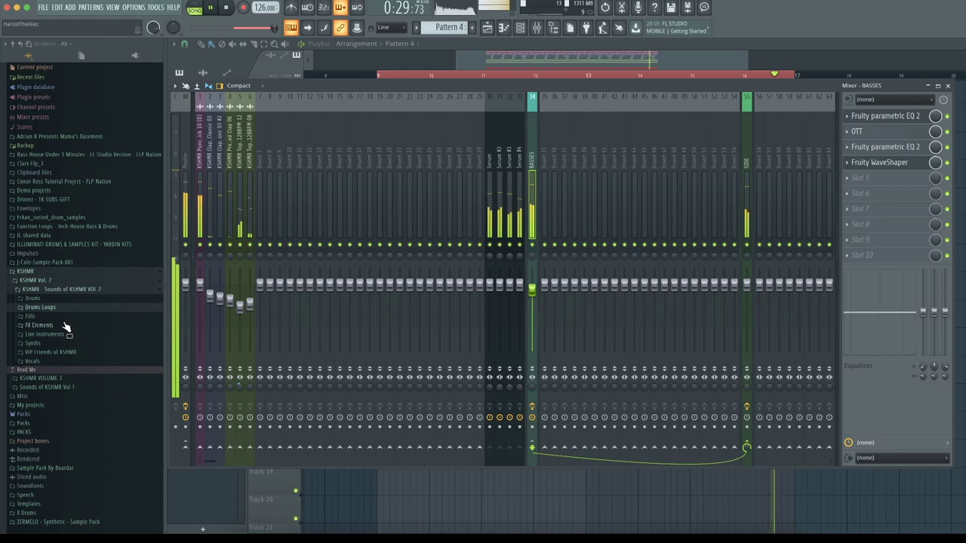
Step: Audition the Bass Shots and Synth Shots folders under Synths in KSHMR Vol. 2, with the playlist in view
left_click(75, 344)
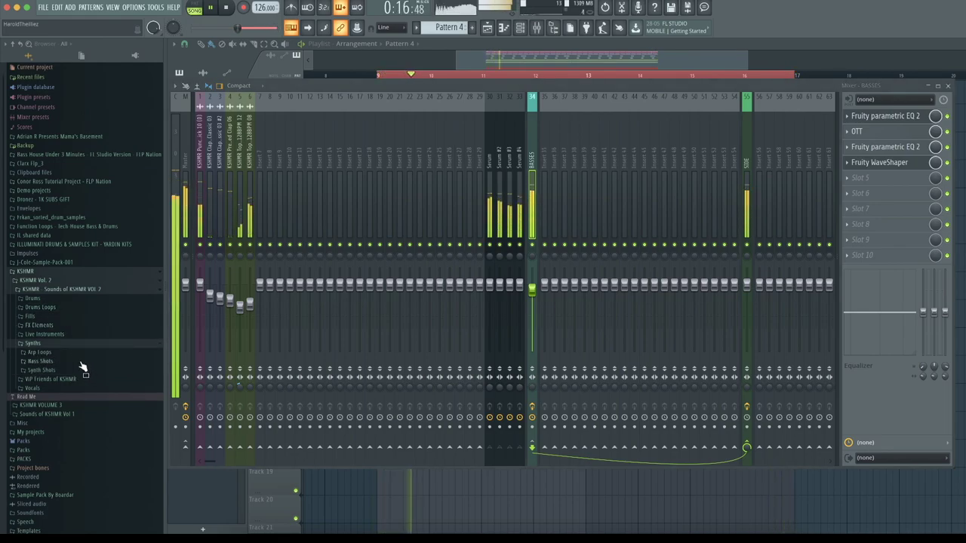
left_click(80, 362)
key("F5")
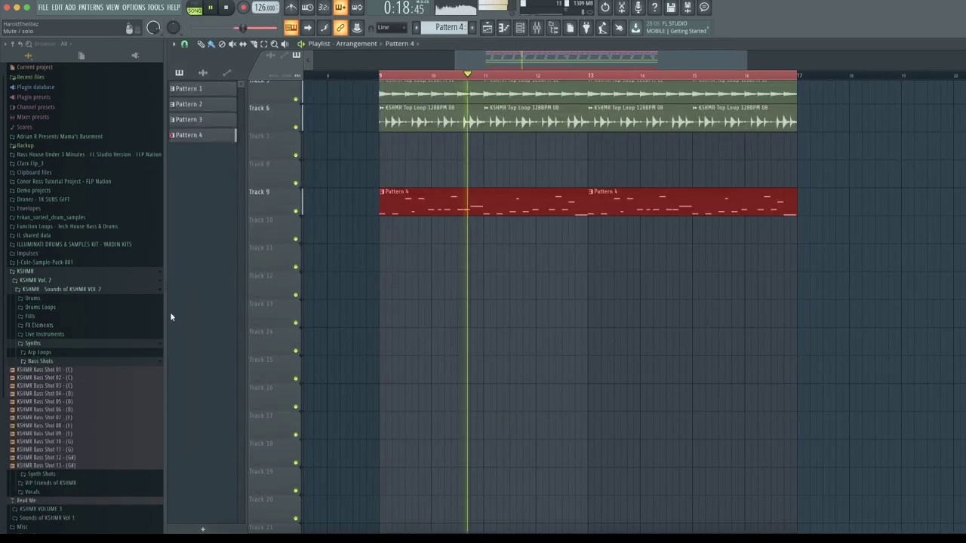
left_click(68, 361)
left_click(66, 370)
left_click(71, 424)
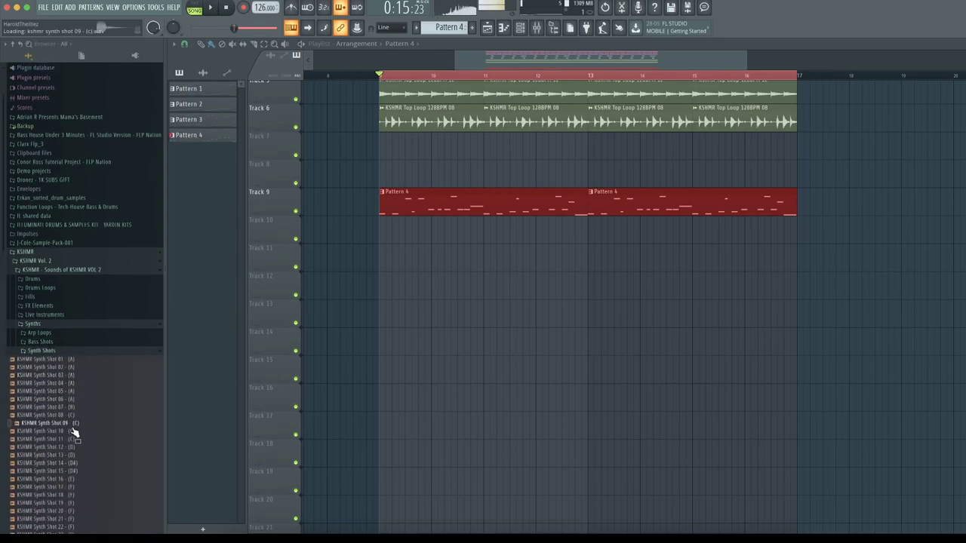
left_click(65, 355)
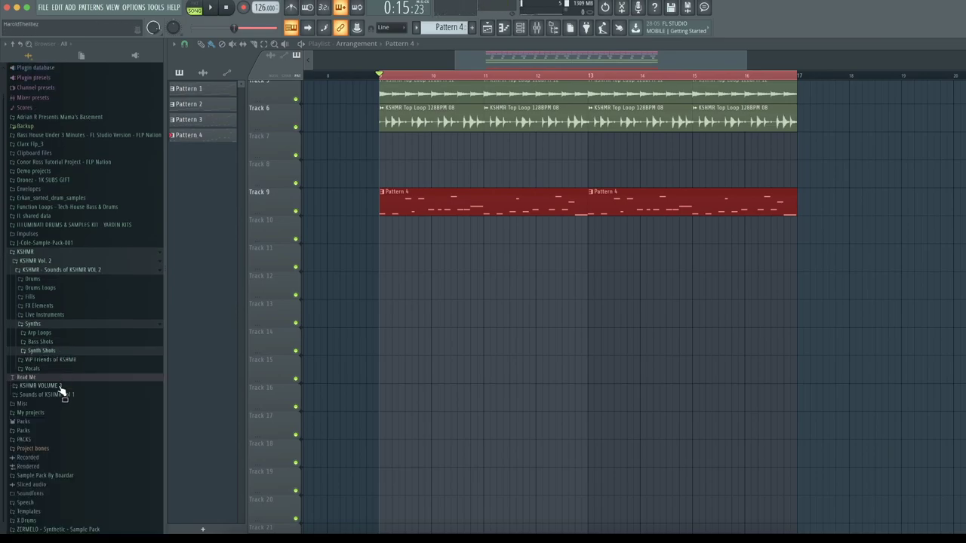
Step: Open the KSHMR_Bass_Growl folder within KSHMR_Bass_Shots of KSHMR VOLUME 3's KSHMR_Synths
left_click(62, 387)
left_click(69, 352)
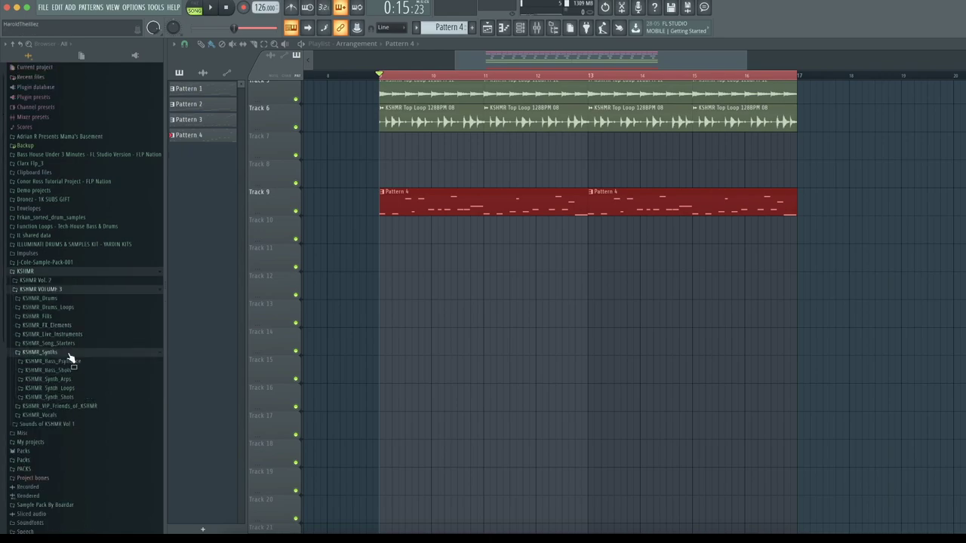
left_click(70, 372)
left_click(87, 390)
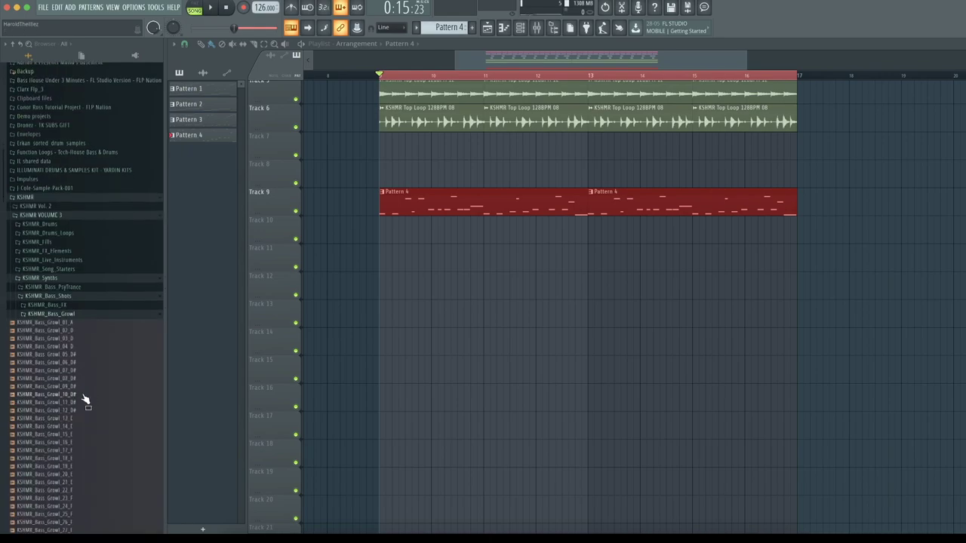
Step: Audition the KSHMR_Bass_Growl samples to find a growl that fits the bassline
left_click(78, 411)
left_click(76, 466)
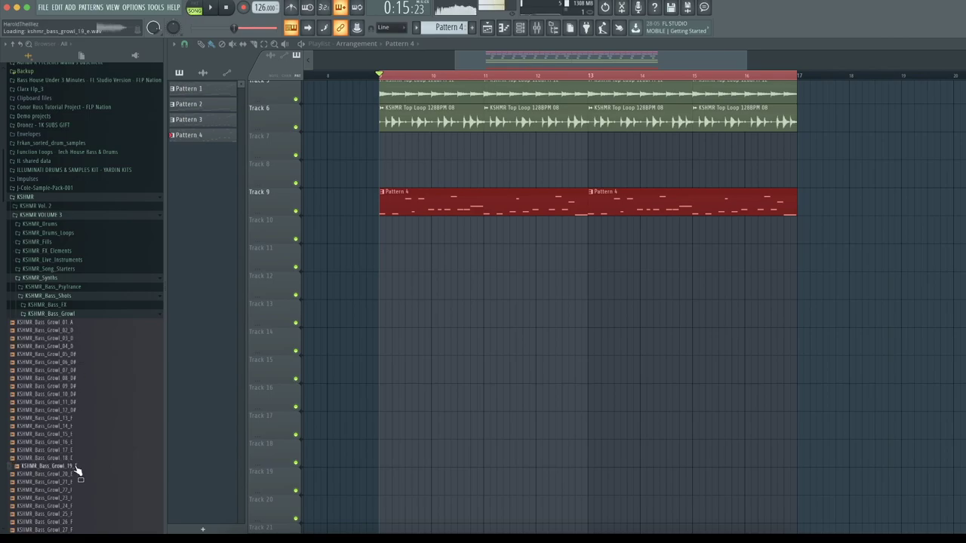
scroll(80, 460, "down", 3)
left_click(82, 456)
scroll(82, 457, "down", 3)
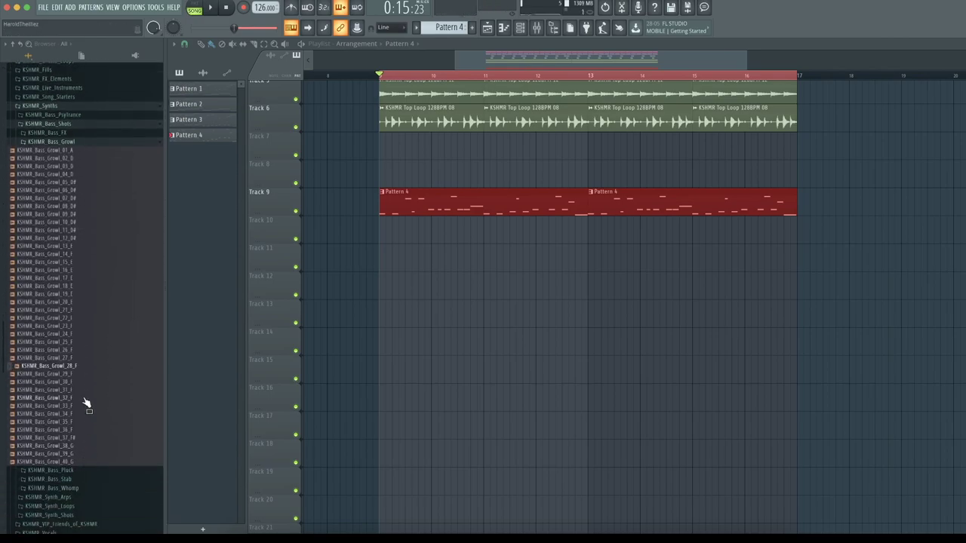
scroll(94, 389, "up", 2)
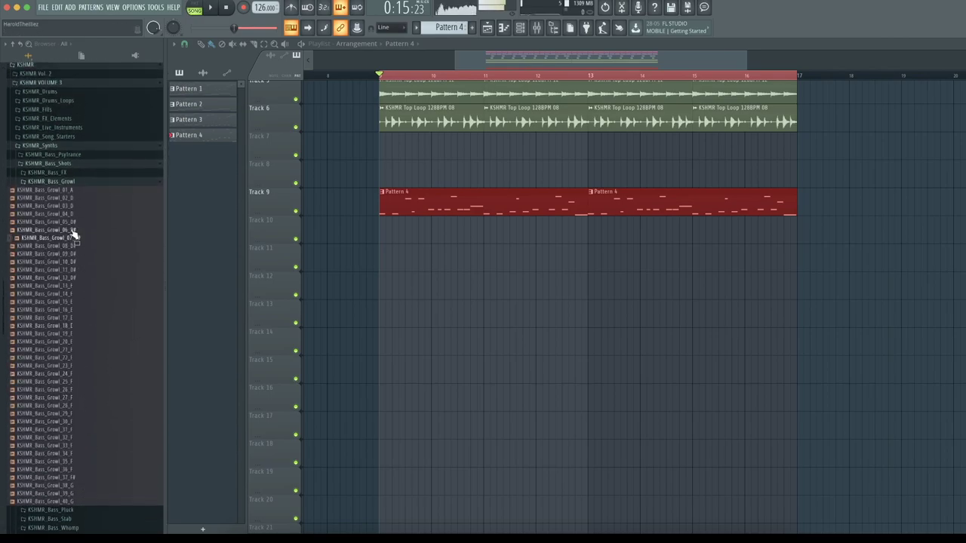
key("Down")
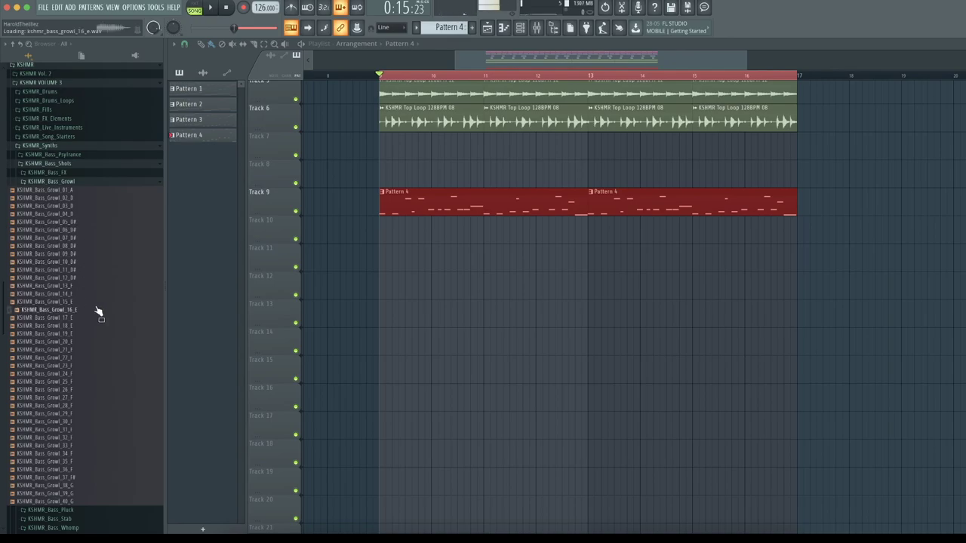
left_click(88, 341)
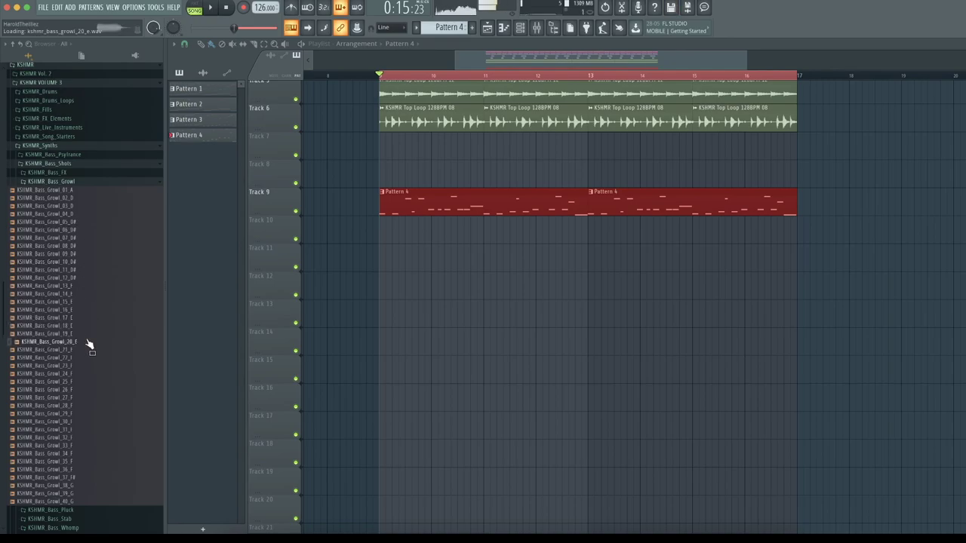
left_click(86, 351)
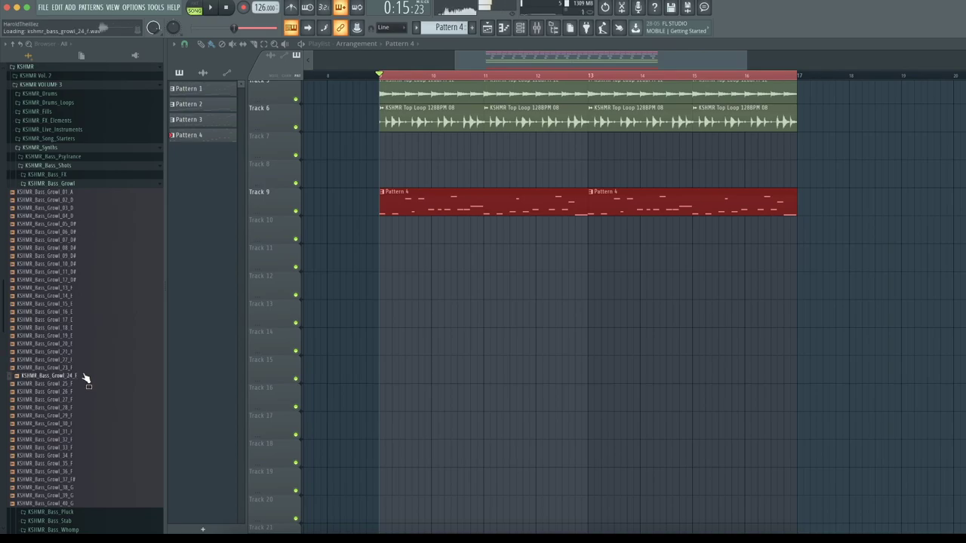
Step: Place KSHMR_Bass_Growl_24_F on Track 10 just before bar 10, beneath the Pattern 4 clip
left_click_drag(83, 380, 431, 240)
key("space")
key("space")
scroll(439, 73, "up", 5)
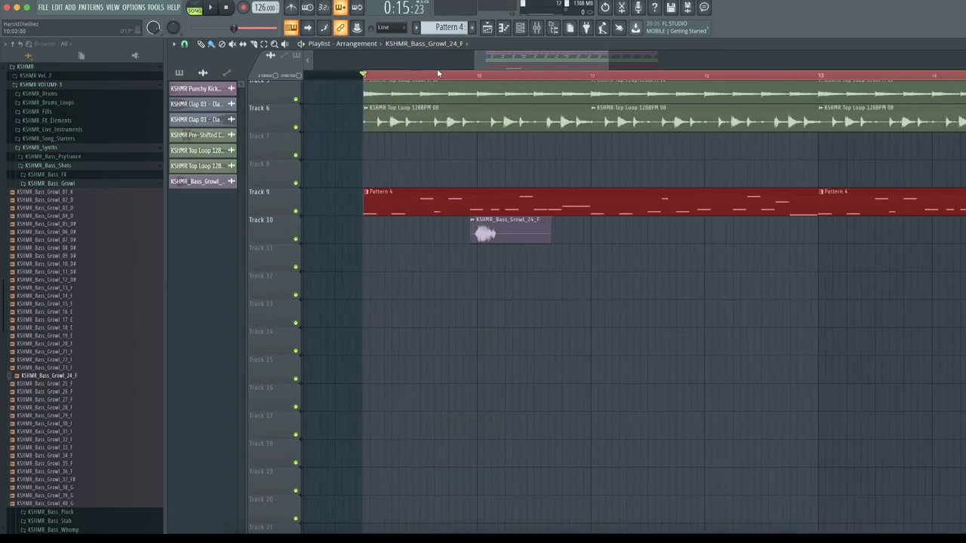
left_click_drag(539, 238, 519, 235)
right_click(536, 235)
left_click(492, 234)
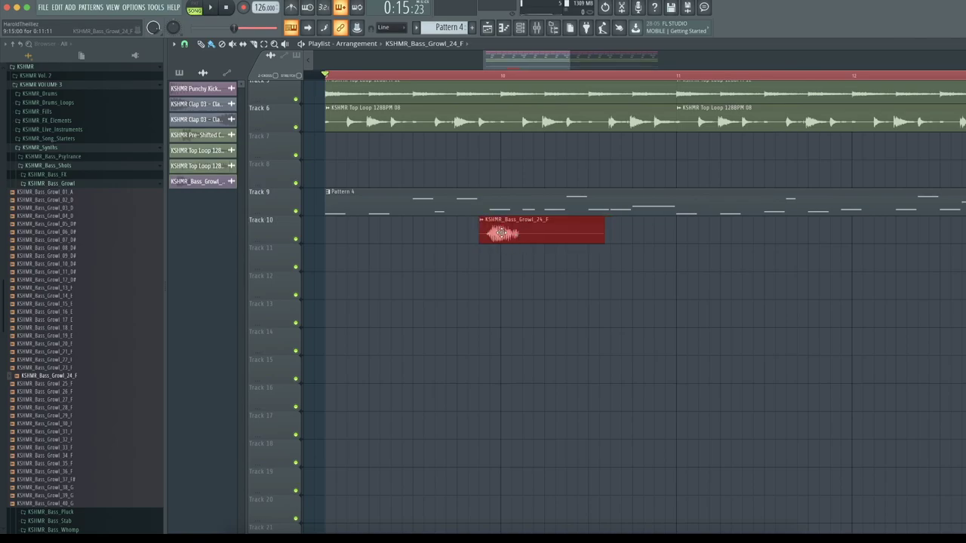
Step: Assign the KSHMR_Bass_Growl_24_F clip to mixer insert 7, route it only to SIDE, and lower its volume during playback
double_click(499, 233)
left_click(434, 95)
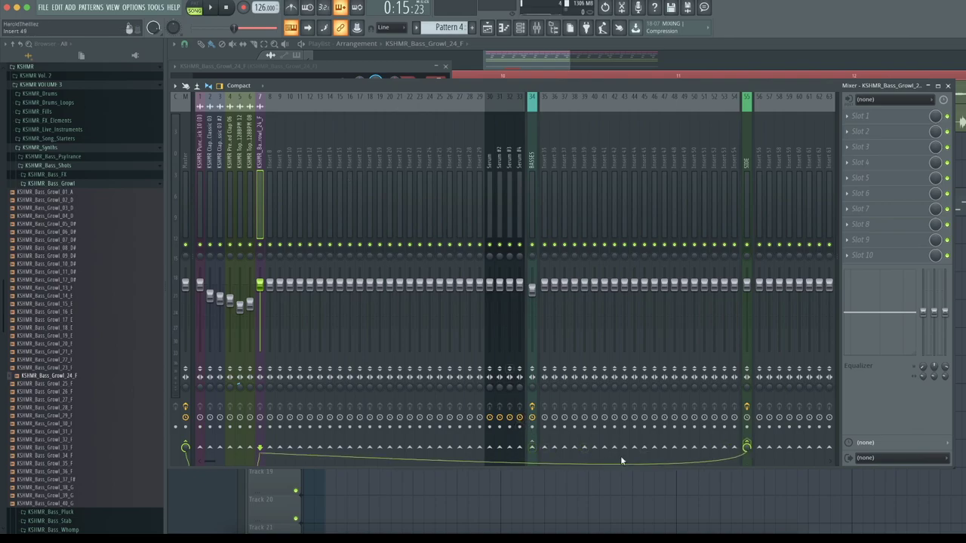
key("space")
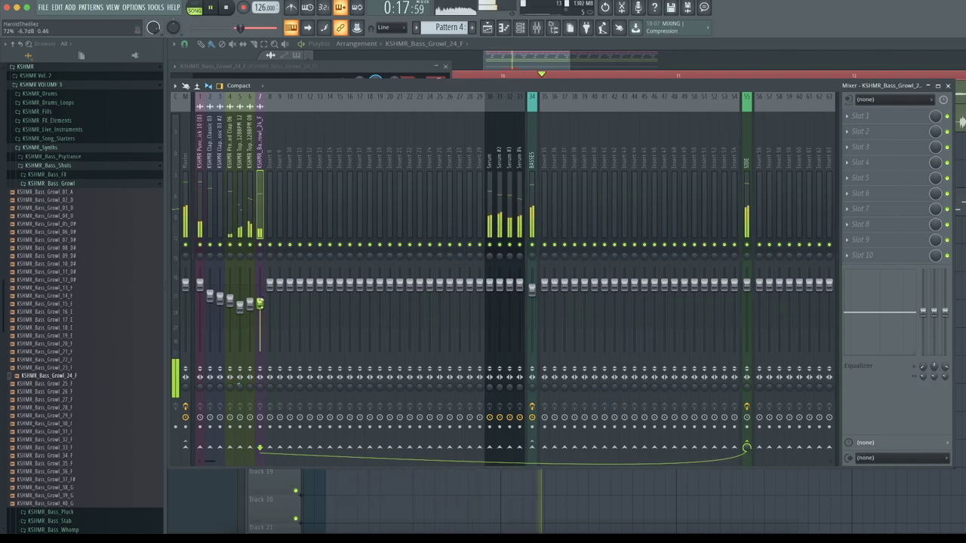
left_click(506, 60)
key("space")
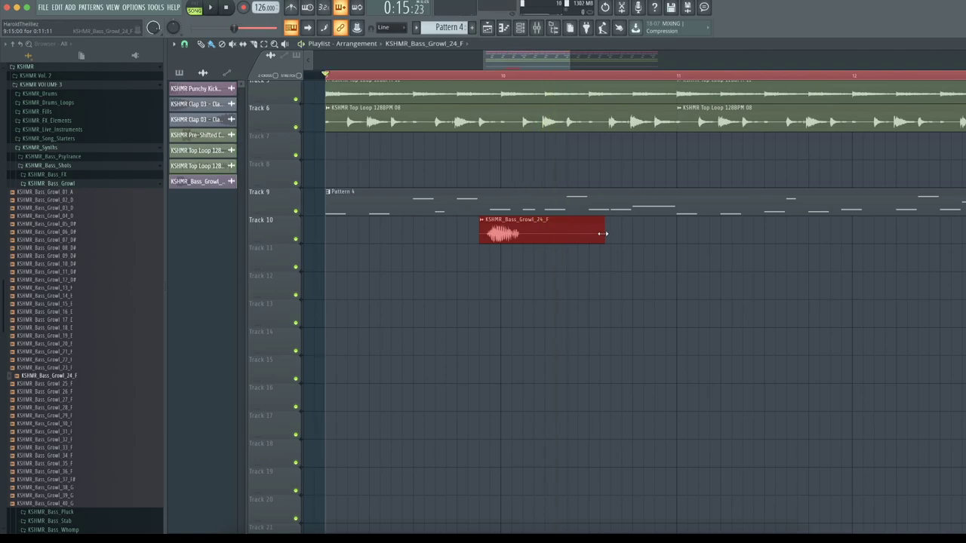
Step: Trim the KSHMR_Bass_Growl_24_F clip and repeat short copies along Track 10 to follow Pattern 4's notes around bar 10
left_click_drag(520, 241, 512, 243)
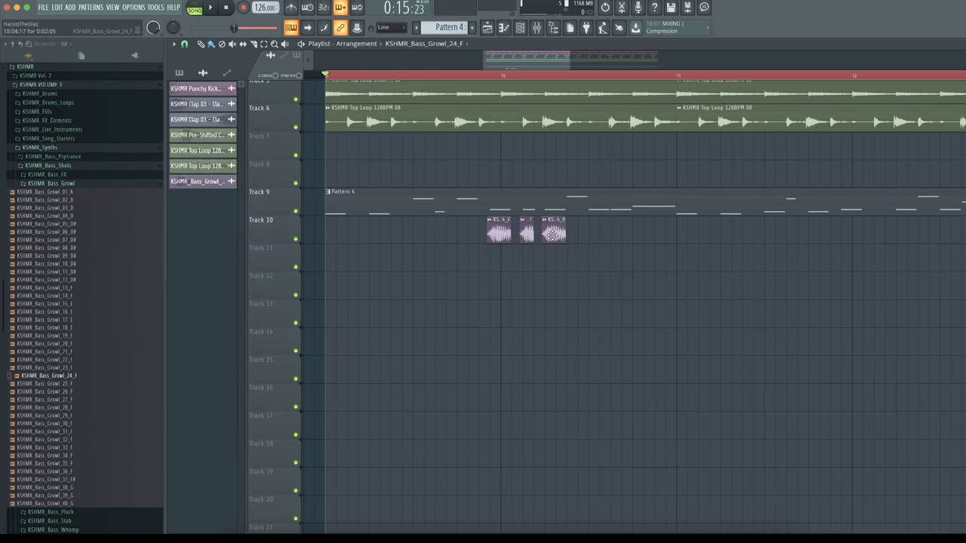
left_click_drag(609, 230, 551, 235)
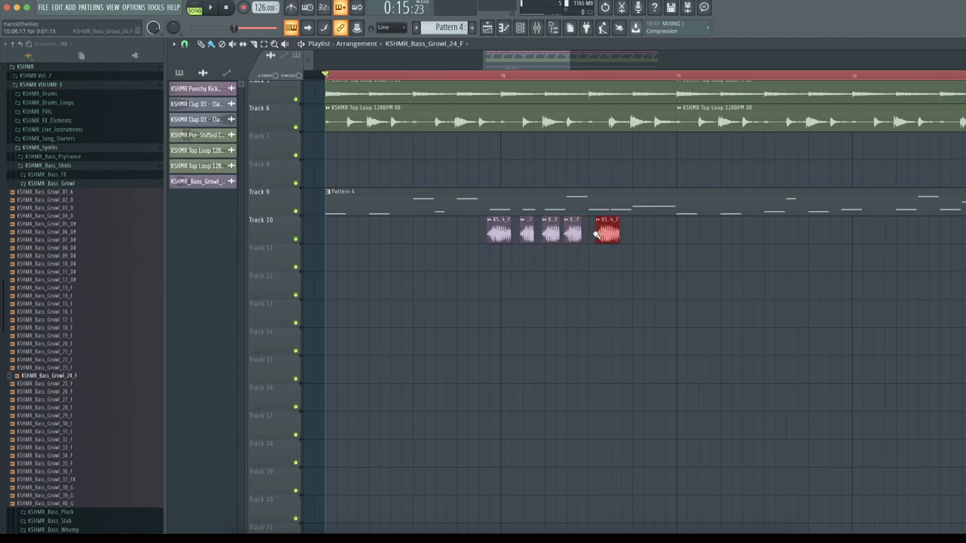
left_click_drag(600, 234, 550, 235)
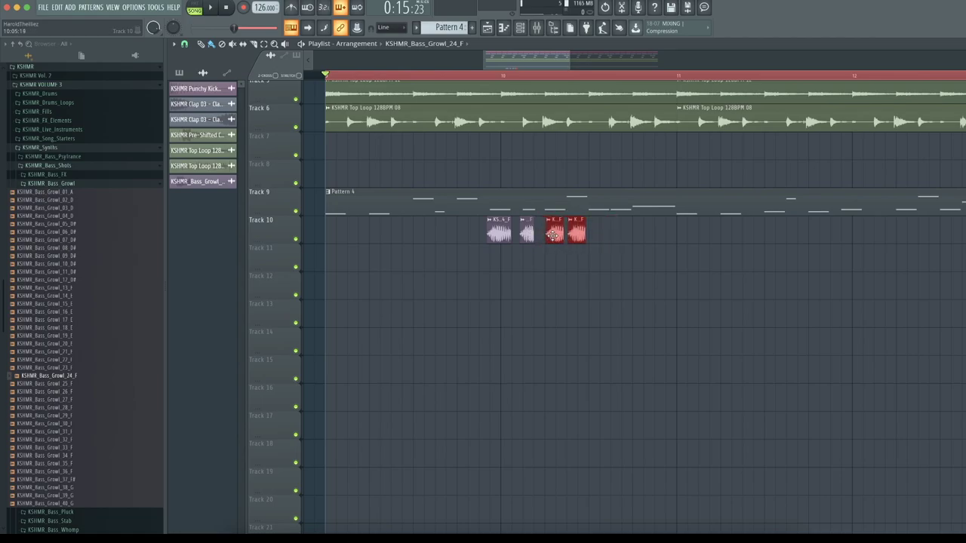
key("space")
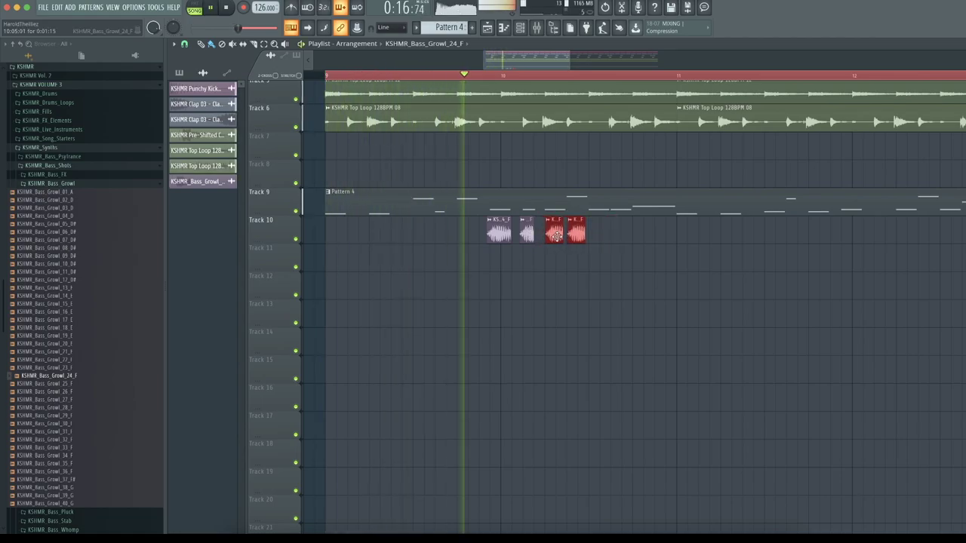
key("space")
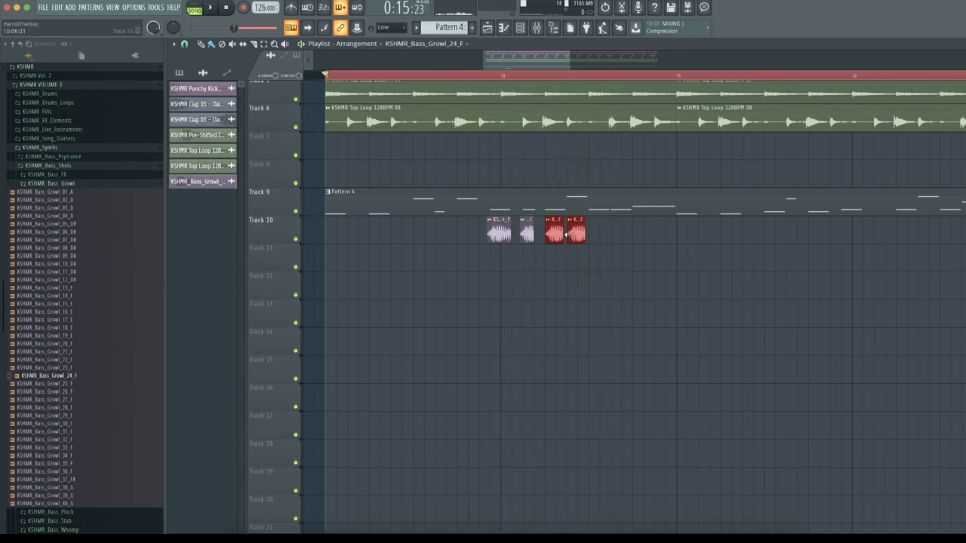
left_click_drag(576, 235, 641, 235)
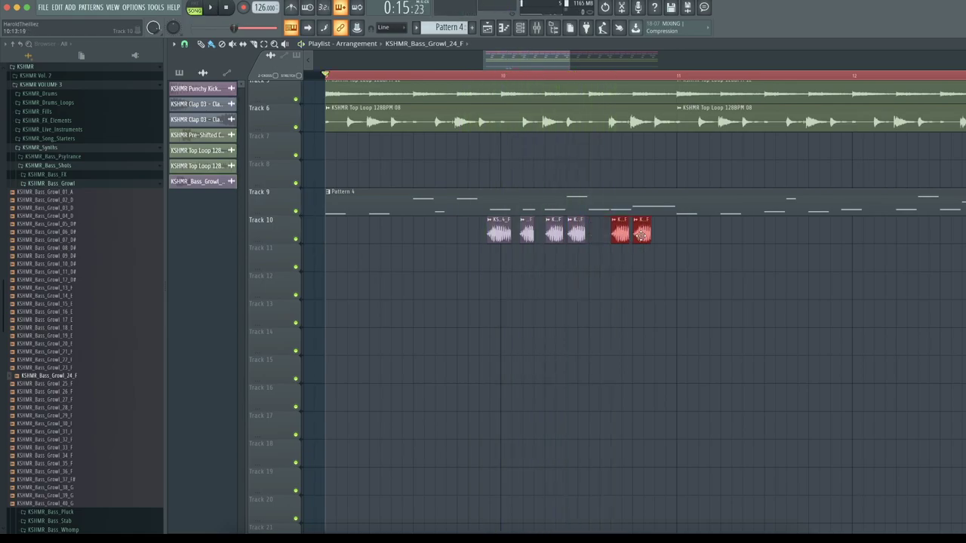
Step: Replace the last growl copy on Track 10 with KSHMR_Bass_Growl_28_F and trim it to end before bar 11
left_click(96, 384)
left_click(98, 392)
left_click_drag(97, 413, 638, 236)
double_click(640, 236)
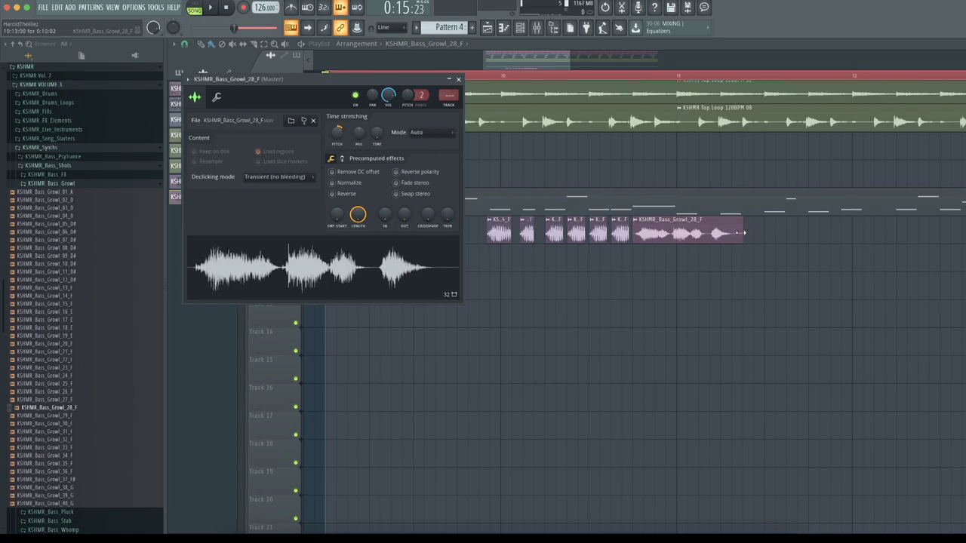
left_click_drag(729, 231, 667, 242)
Step: Assign KSHMR_Bass_Growl_28_F to mixer insert 8, lower its volume, and route it to SIDE instead of the master
key("space")
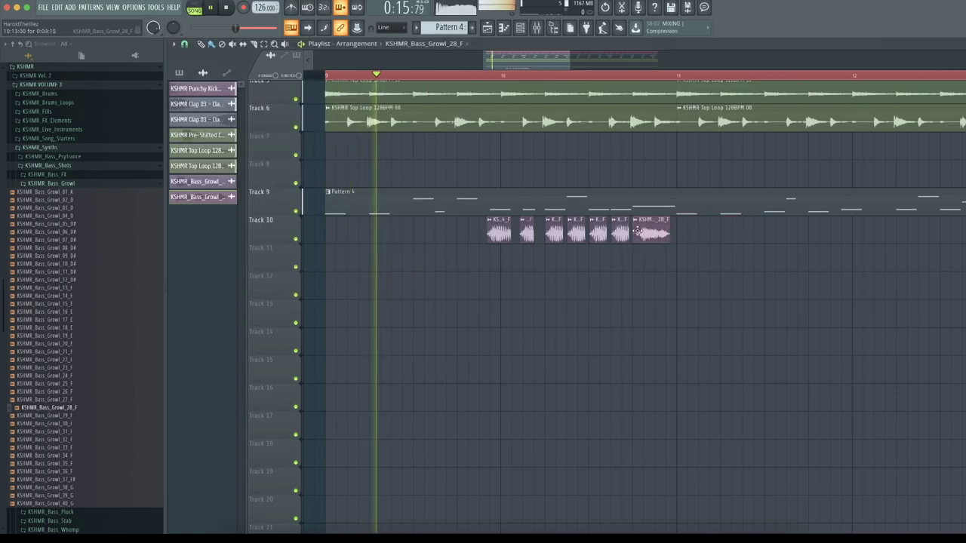
double_click(639, 238)
left_click(447, 105)
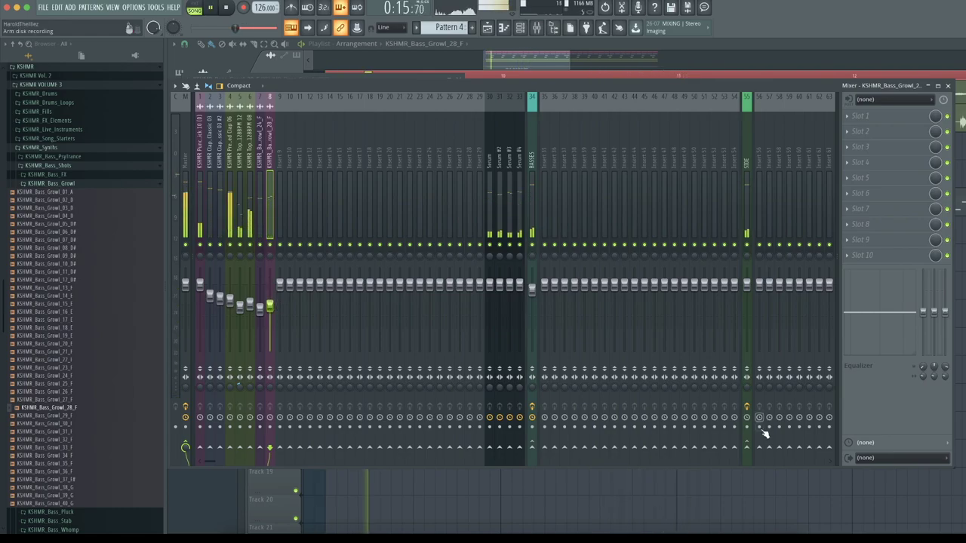
left_click(747, 447)
left_click(186, 447)
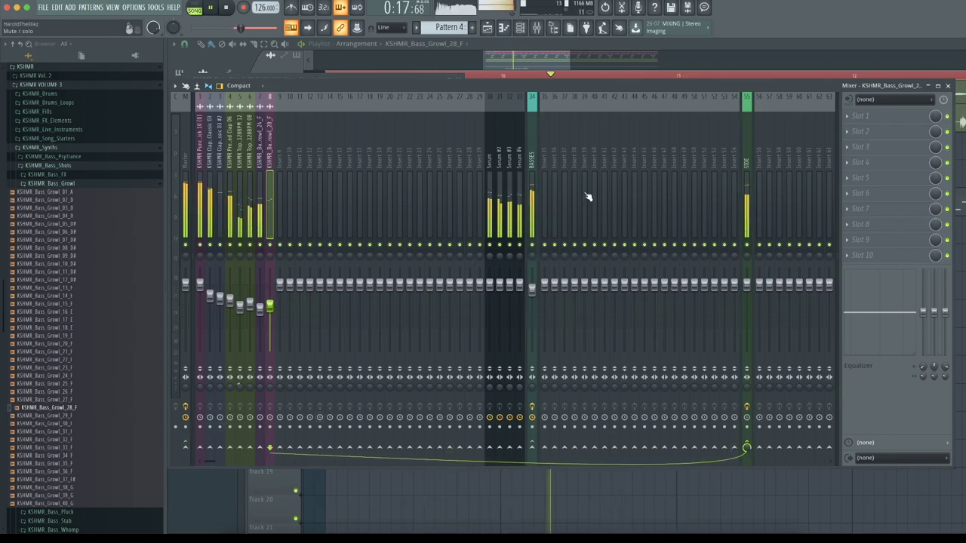
left_click_drag(533, 63, 536, 63)
key("space")
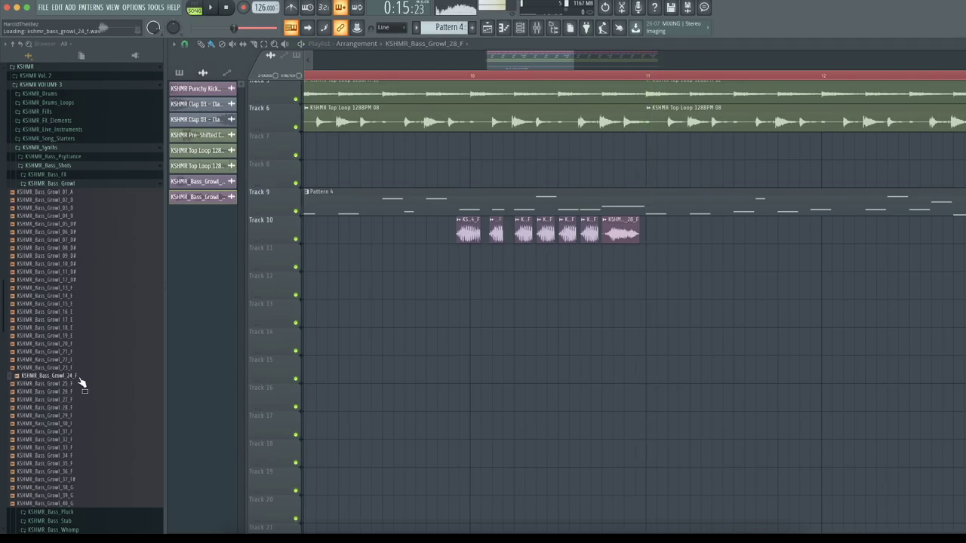
Step: Replace the fourth growl hit with a trimmed KSHMR_Bass_Growl_37_F# clip on Track 11
left_click(87, 432)
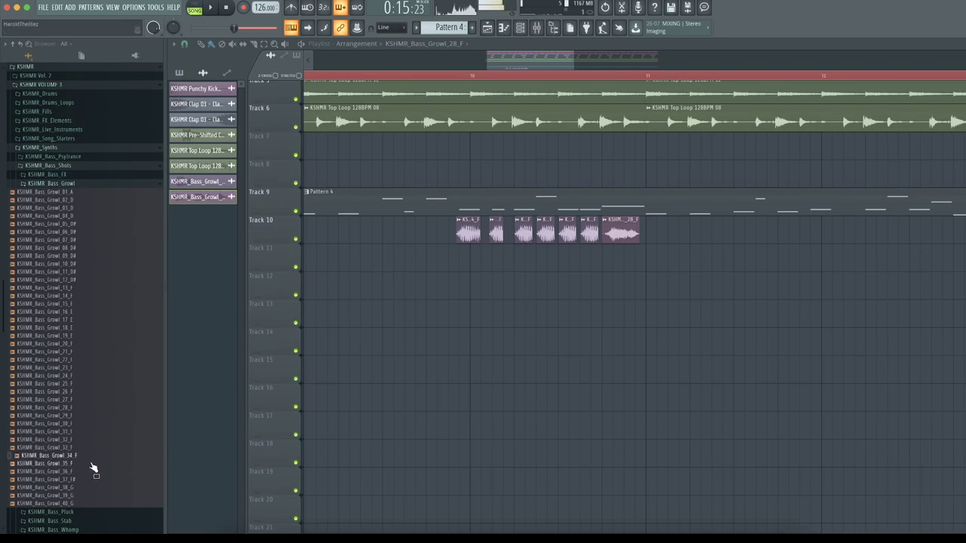
left_click(82, 473)
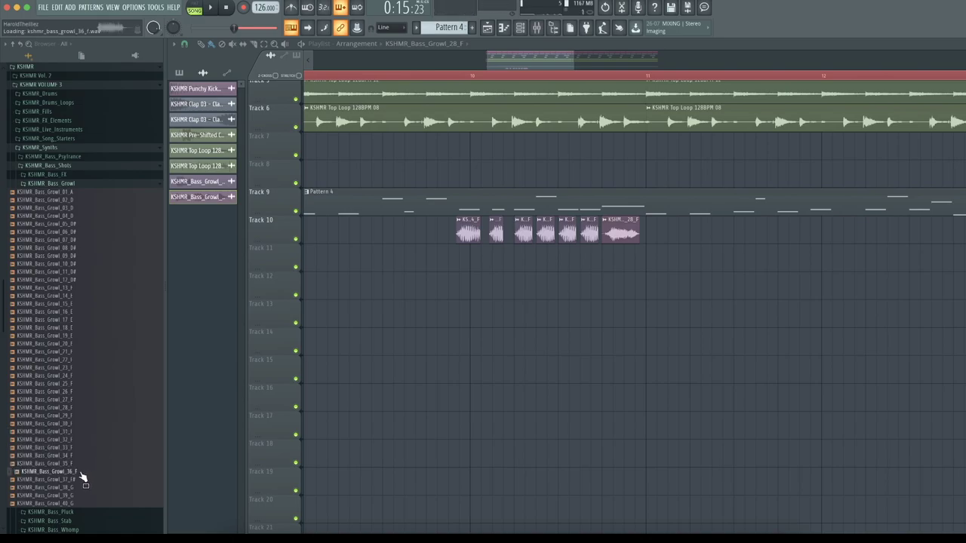
left_click_drag(82, 483, 566, 269)
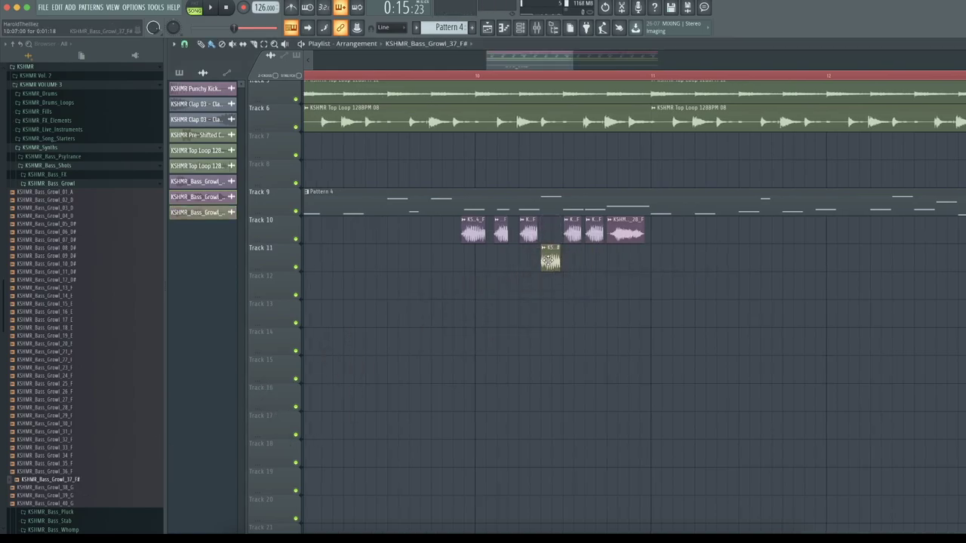
Step: Assign KSHMR_Bass_Growl_37_F# to mixer insert 9, route it only to SIDE at about -3.8 dB, and play back the drop
double_click(548, 261)
left_click(455, 117)
left_click(746, 446)
key("space")
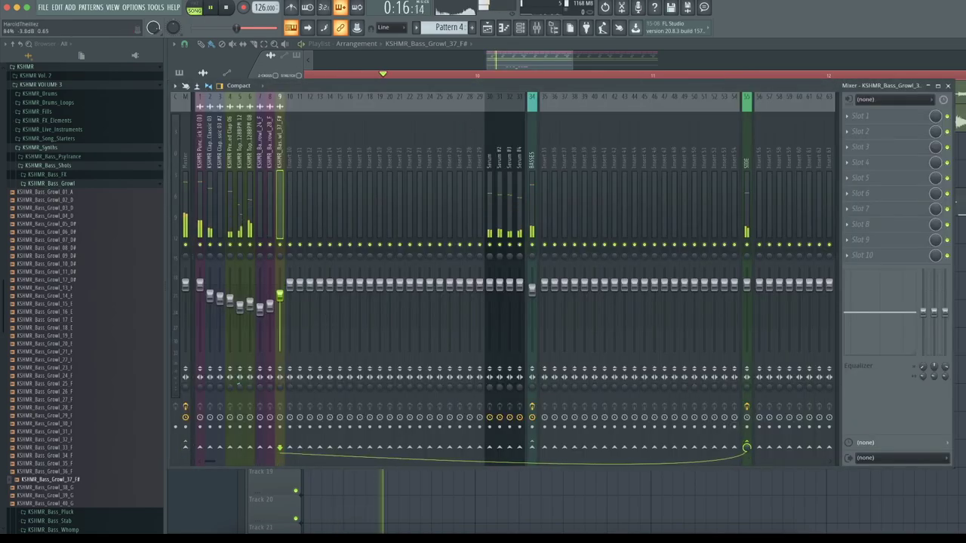
left_click(517, 57)
key("space")
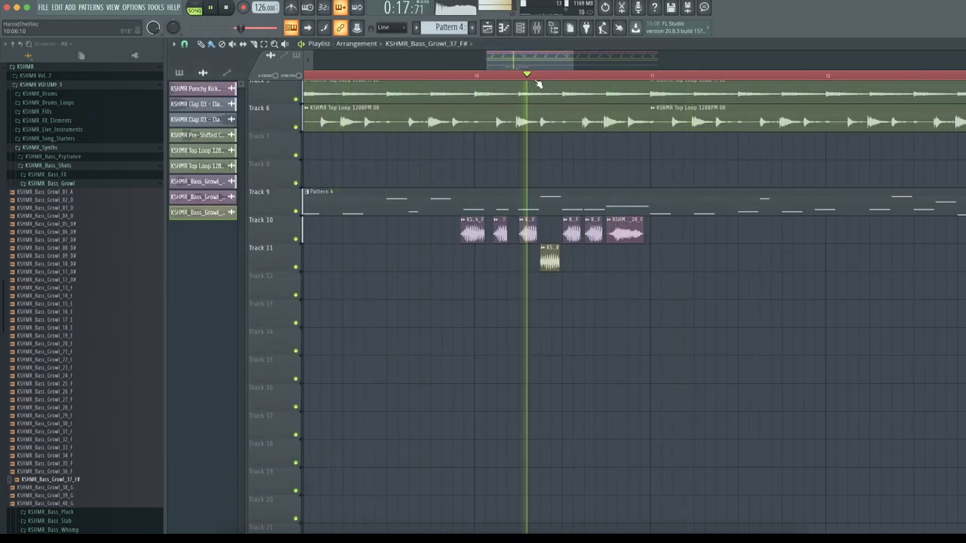
key("space")
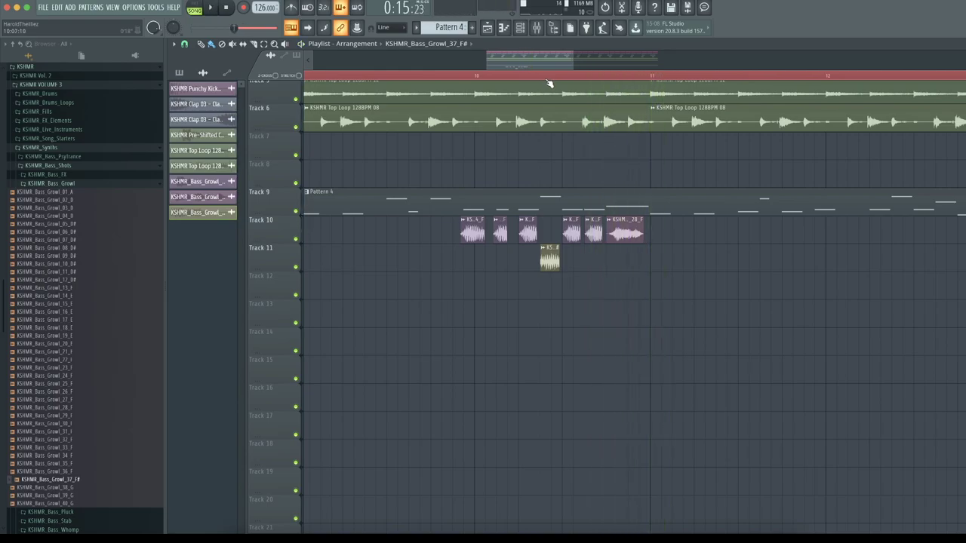
scroll(549, 83, "down", 3)
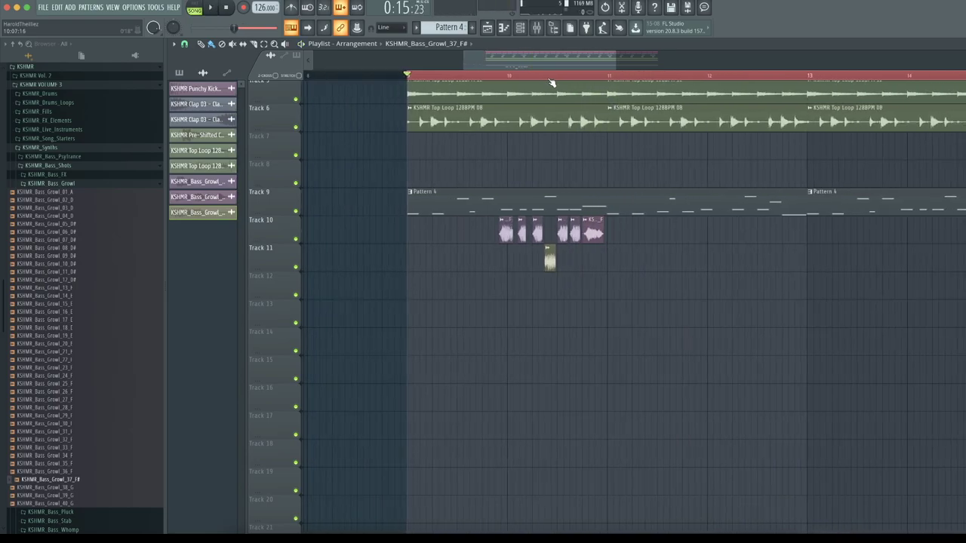
Step: Play back the growl hits around bar 10 and audition the KSHMR_Bass_Growl_38_G sample
mouse_move(545, 57)
left_mouse_down()
mouse_move(601, 66)
mouse_move(538, 62)
left_mouse_up()
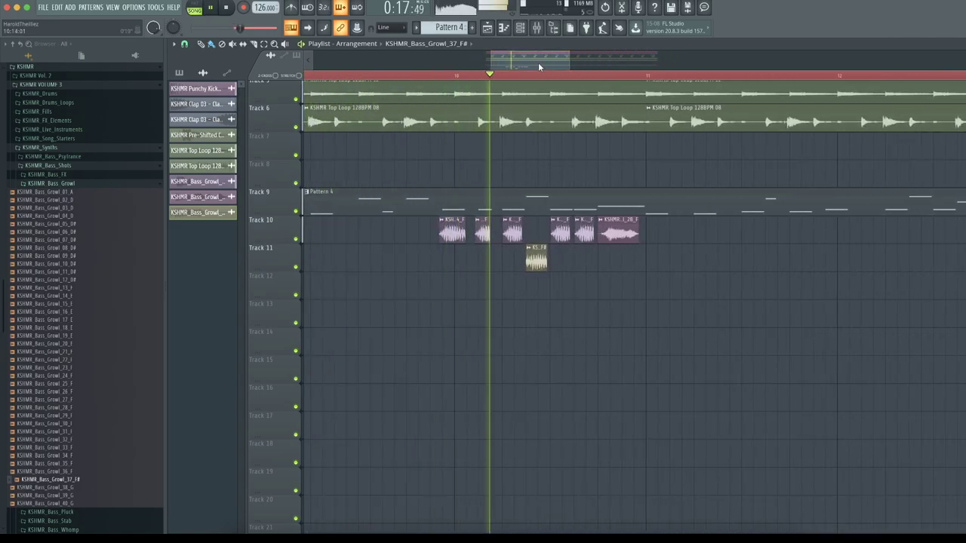
key("space")
left_click(129, 495)
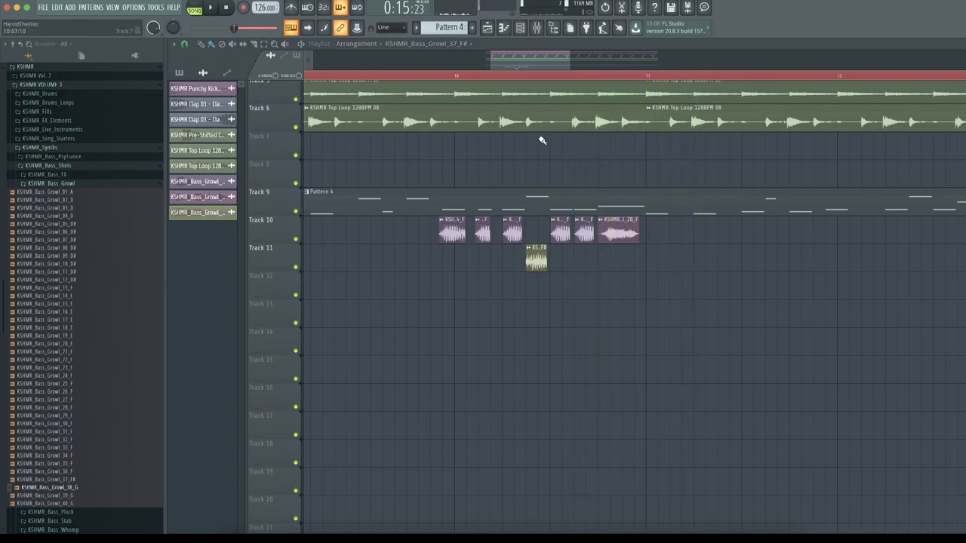
left_click_drag(541, 60, 548, 60)
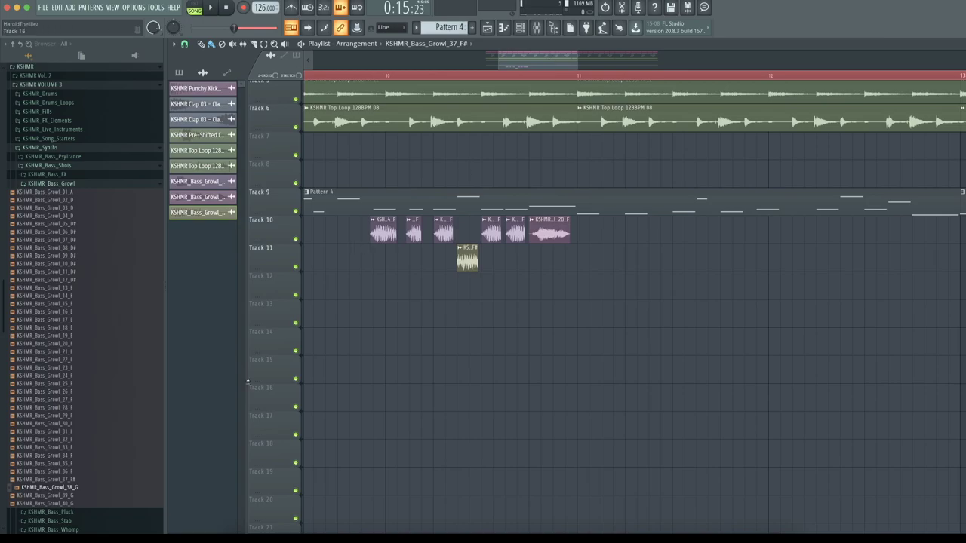
left_click_drag(549, 60, 589, 64)
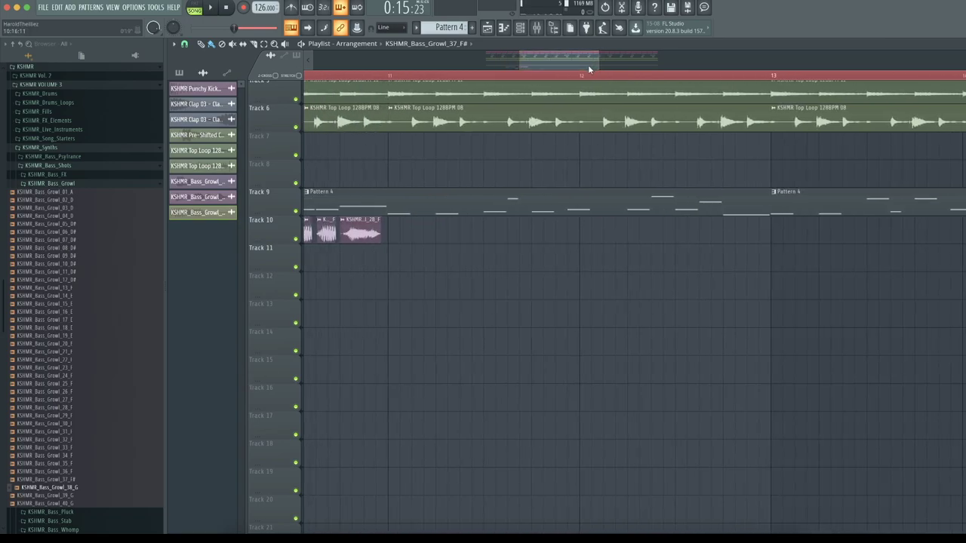
Step: Copy the growl clips on Tracks 10 and 11 two bars later and delete the second copied hit on Track 10
key("space")
scroll(529, 81, "down", 3)
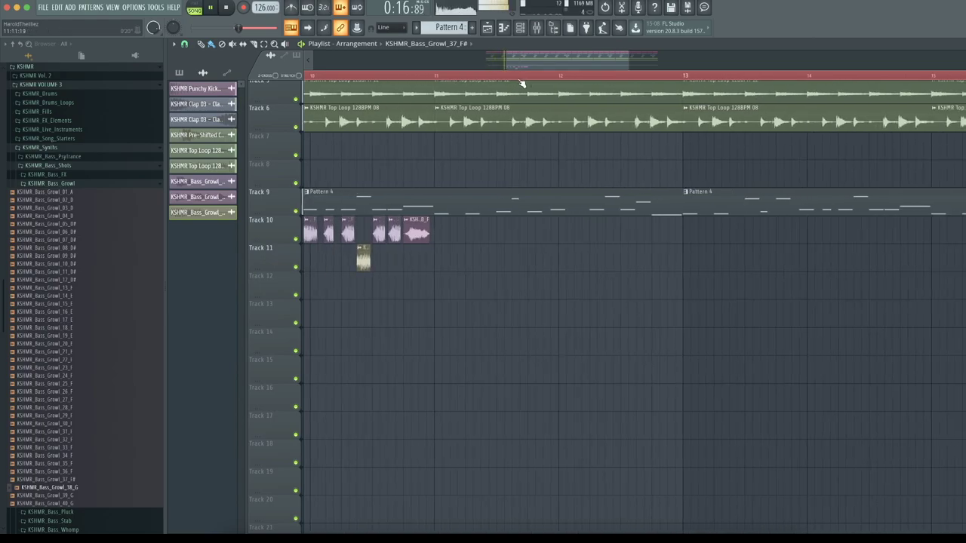
left_click_drag(463, 231, 277, 302)
left_click_drag(398, 240, 647, 242)
left_click(652, 263)
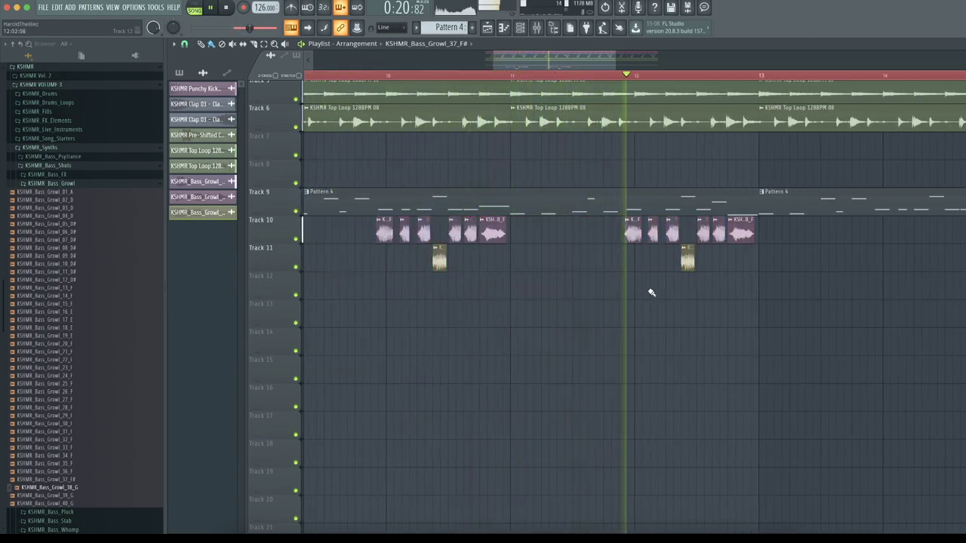
right_click(653, 232)
key("space")
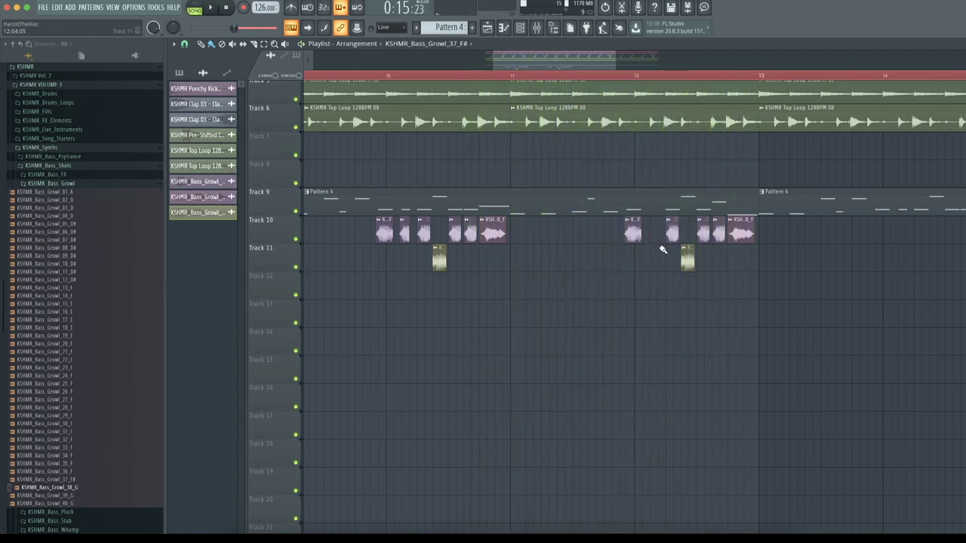
Step: Check the copied hits against Pattern 4's notes and delete the last two growl clips before bar 13 on Track 10
left_click(626, 76)
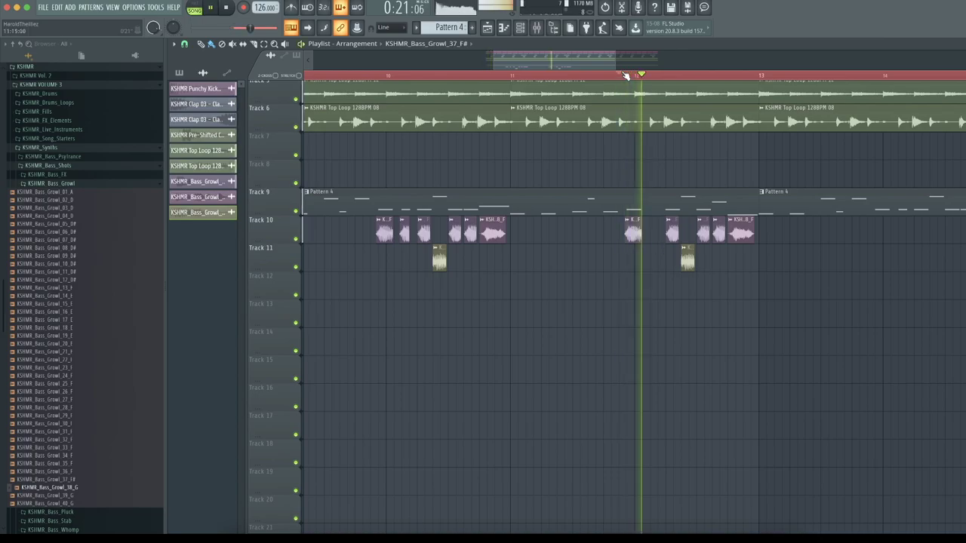
left_click(626, 77)
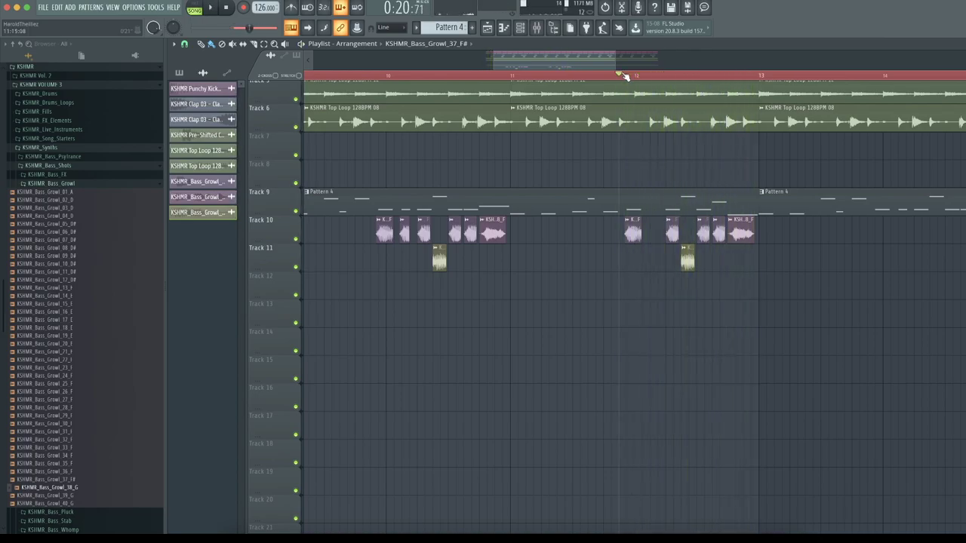
key("space")
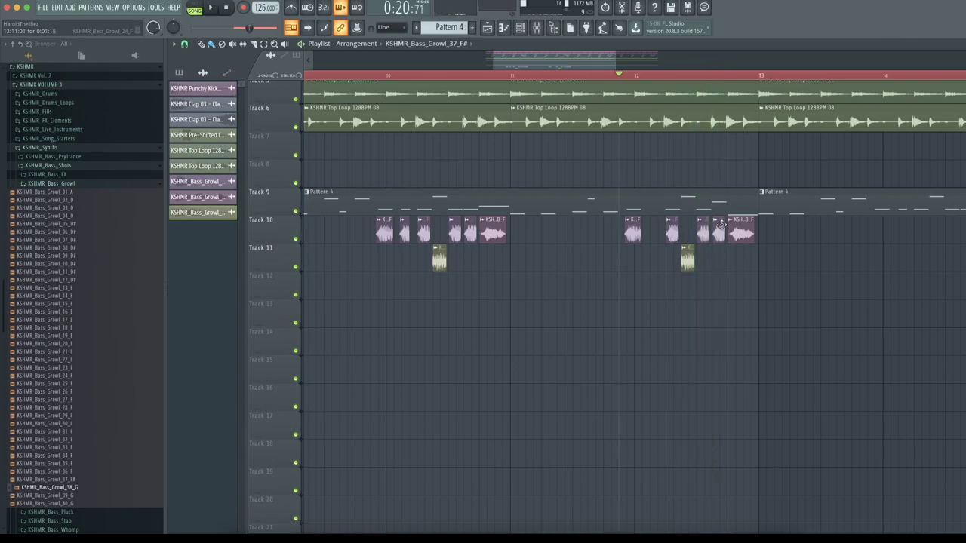
double_click(724, 209)
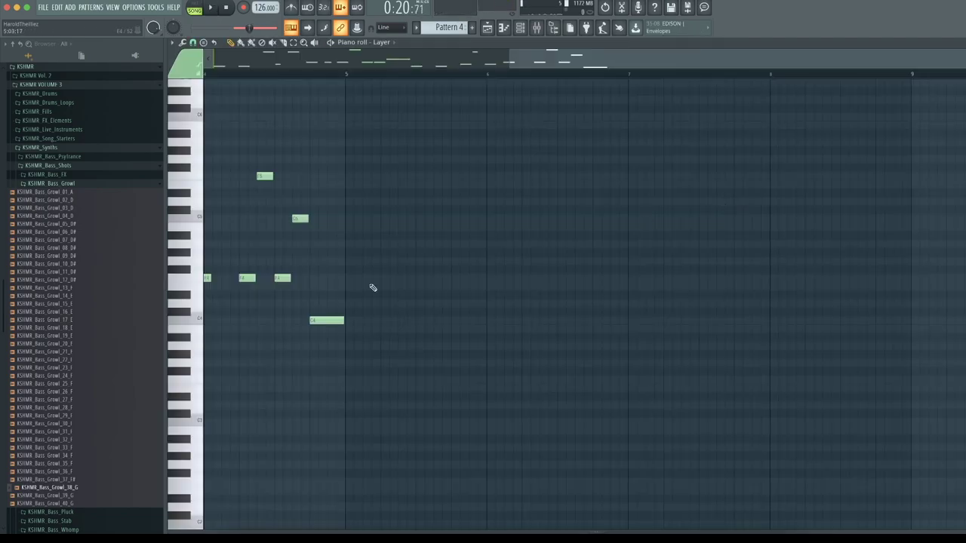
key("F5")
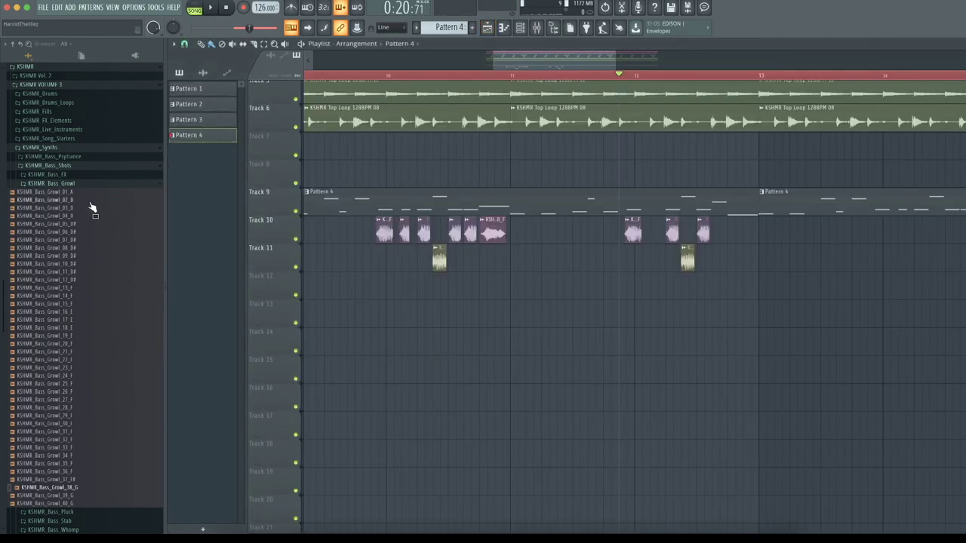
Step: Audition bass growl samples from KSHMR_Bass_Growl_02_D onward as replacements for the deleted hits
left_click(87, 209)
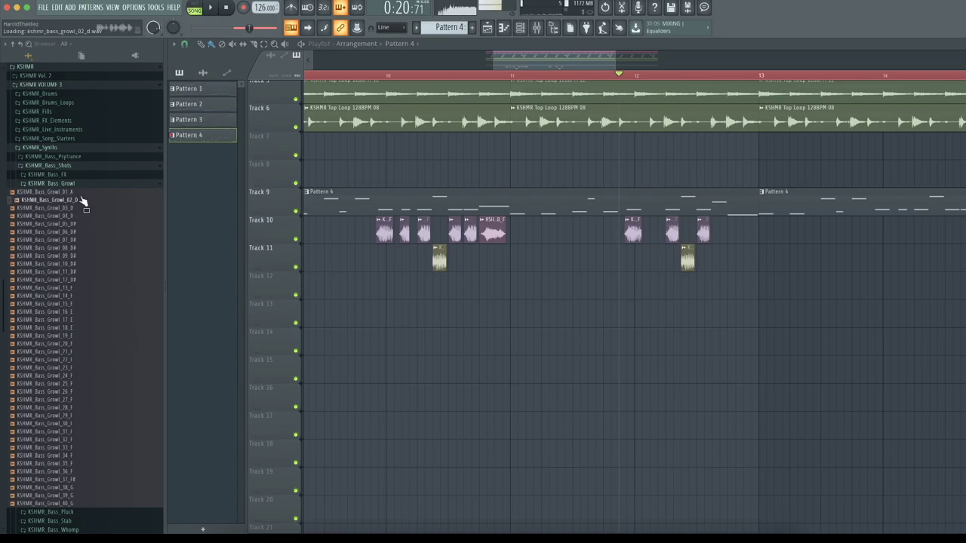
left_click(82, 280)
left_click(85, 321)
left_click(97, 392)
left_click(104, 449)
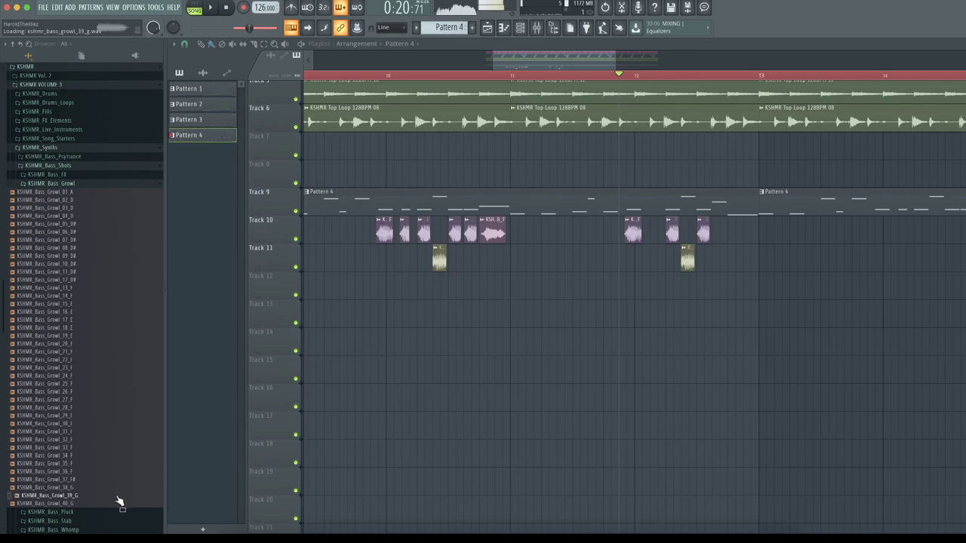
Step: Browse the KSHMR_Bass_Stab folder and audition its bass shot and bass stab samples
scroll(119, 499, "down", 5)
left_click(77, 416)
left_click(75, 412)
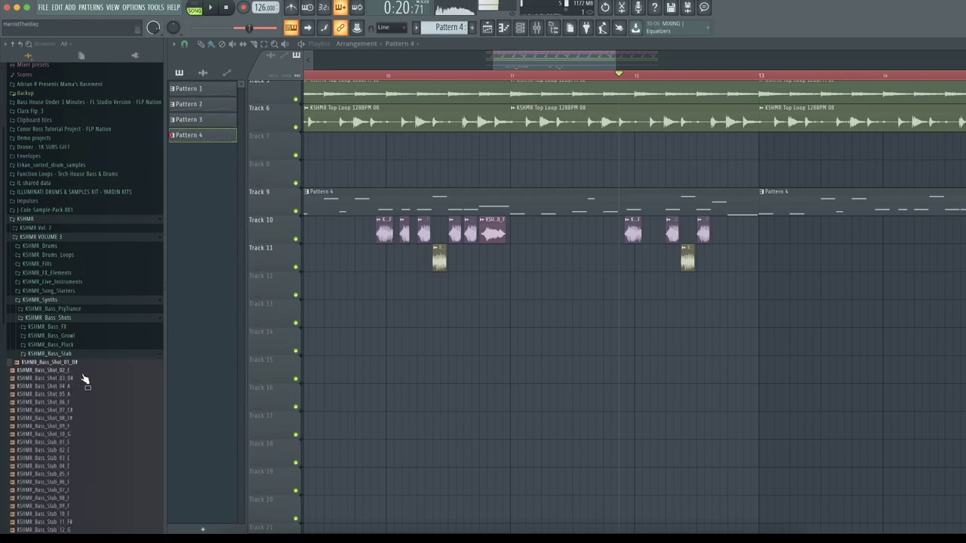
scroll(87, 388, "down", 3)
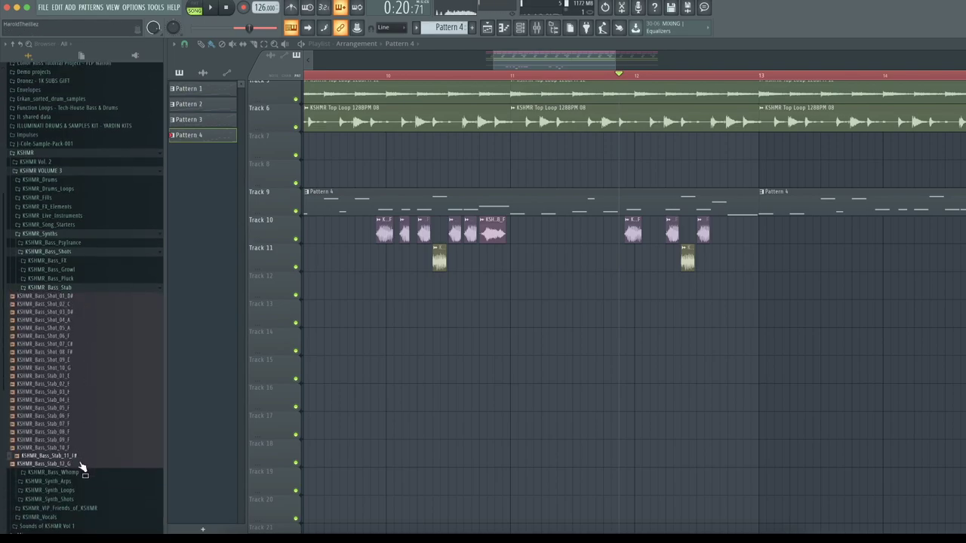
left_click(79, 438)
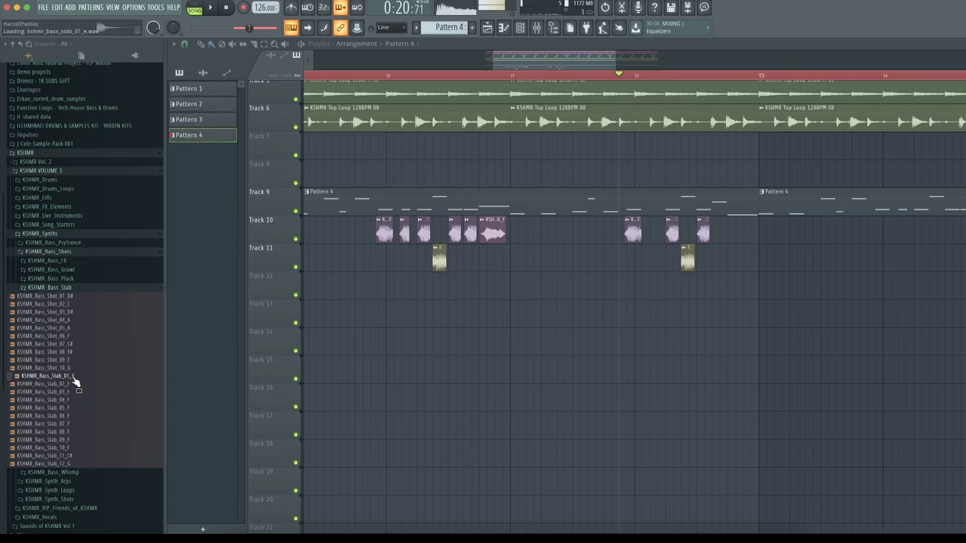
left_click(73, 343)
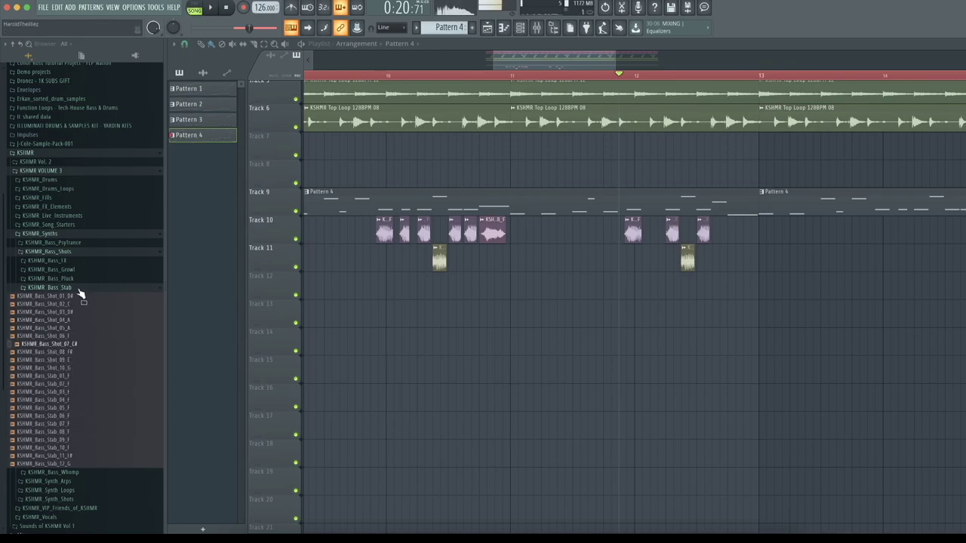
Step: Browse the KSHMR_Bass_Pluck folder and place KSHMR_Bass_Pluck_04_C as two trimmed clips on Track 11 before bar 13
left_click(78, 289)
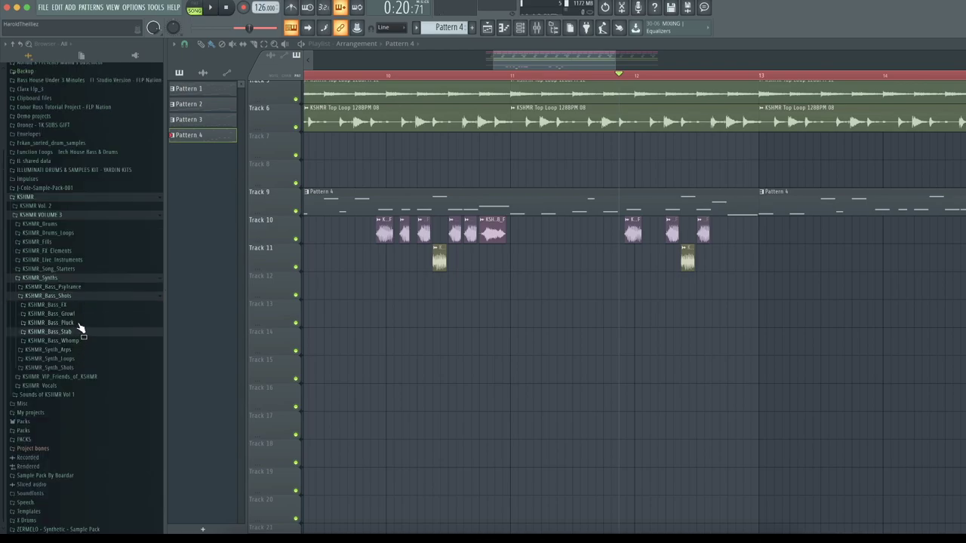
left_click(80, 323)
left_click(79, 372)
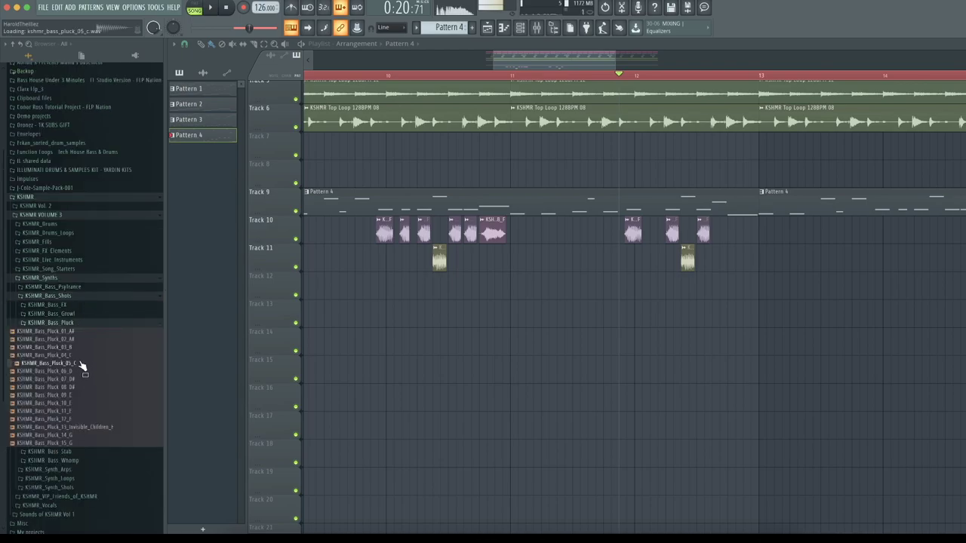
left_click_drag(75, 364, 716, 267)
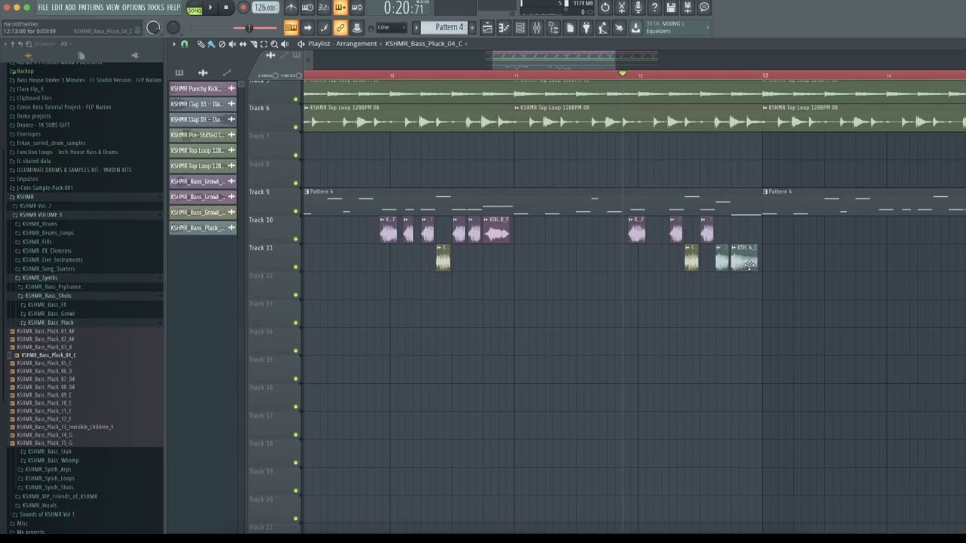
Step: Assign KSHMR_Bass_Pluck_04_C to mixer insert 10, route it to SIDE instead of the master, and lower its volume
double_click(749, 262)
key("ctrl+l")
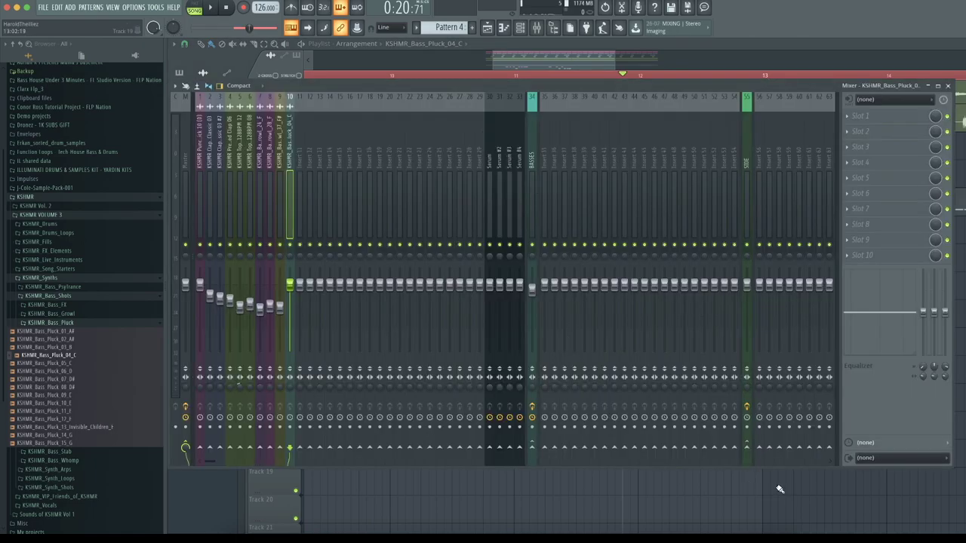
left_click(749, 449)
left_click(187, 446)
key("space")
left_click_drag(290, 284, 290, 307)
key("space")
key("space")
Step: Copy the pluck clips to bar 9 on Track 11, make the short one unique, and use it in place of the longer clip
left_click_drag(590, 61, 560, 65)
key("space")
left_click_drag(891, 266, 452, 264)
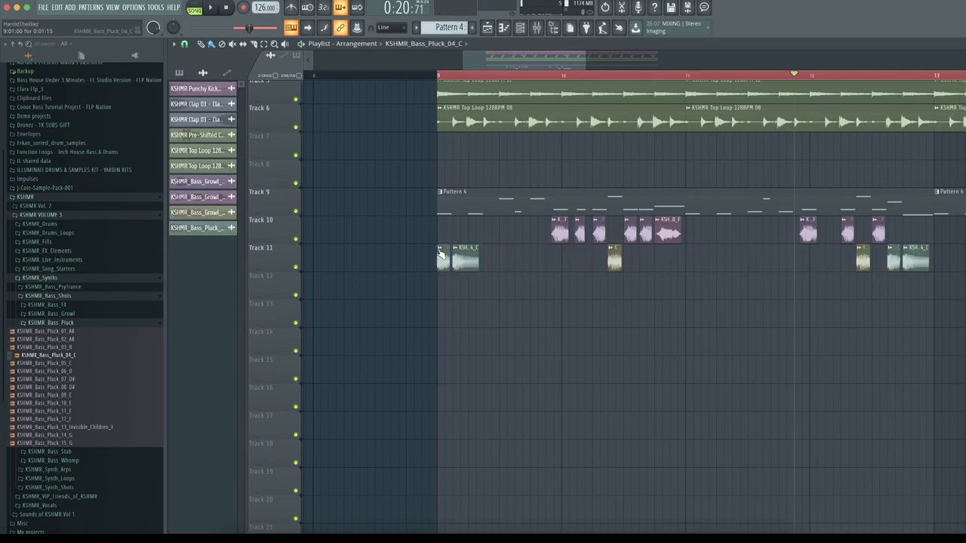
left_click(440, 248)
left_click(464, 326)
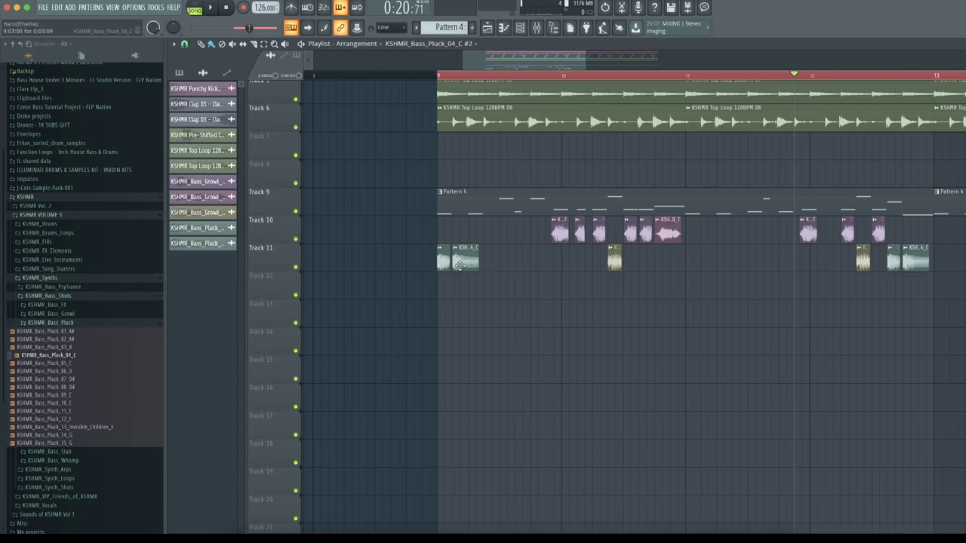
left_click(454, 248)
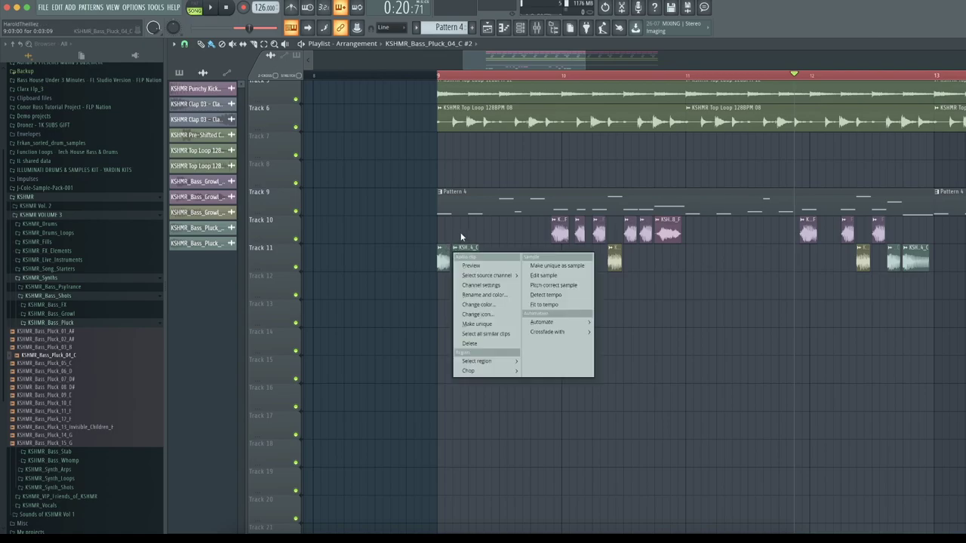
right_click(460, 255)
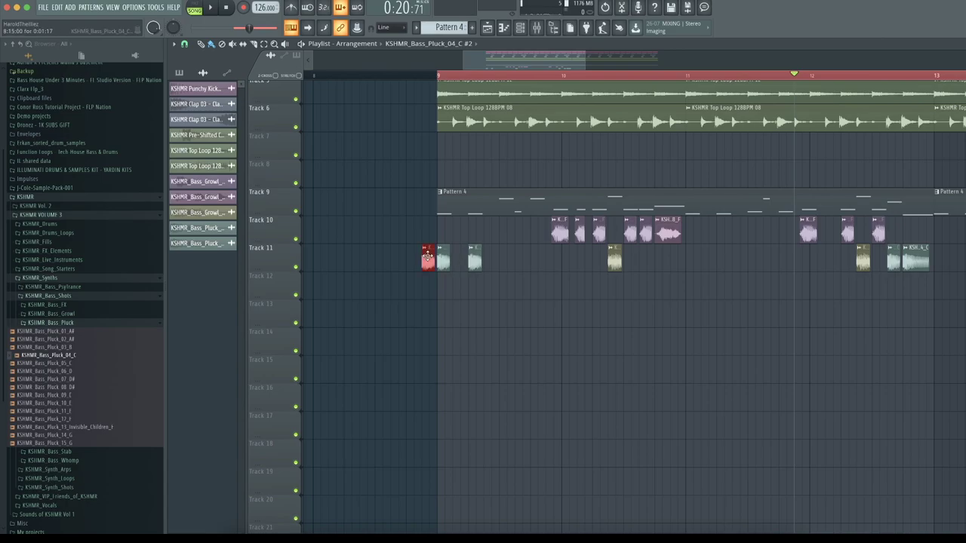
Step: Raise the pitch of the unique pluck at bar 9 and copy its two clips to bar 11 on Track 11
double_click(442, 260)
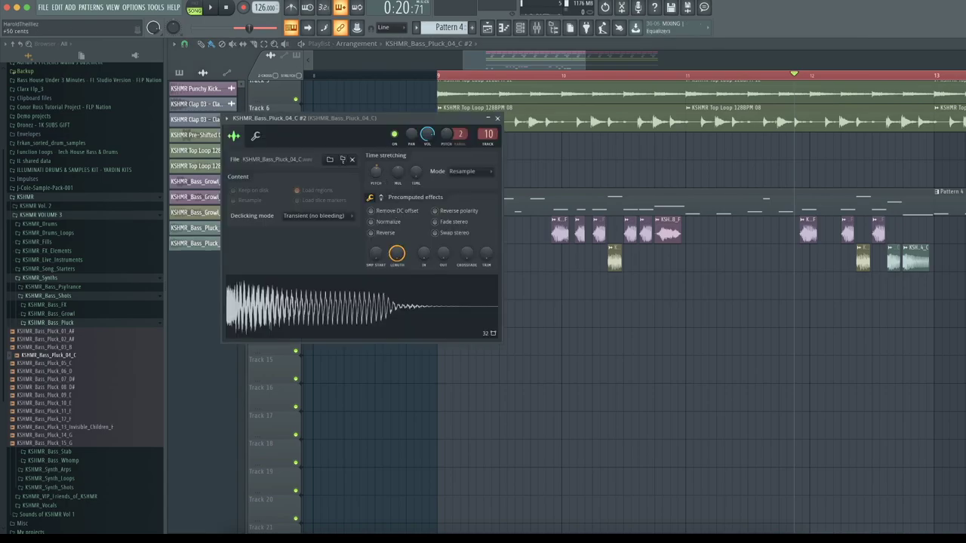
left_click(439, 76)
key("space")
left_click_drag(501, 245, 690, 264)
key("space")
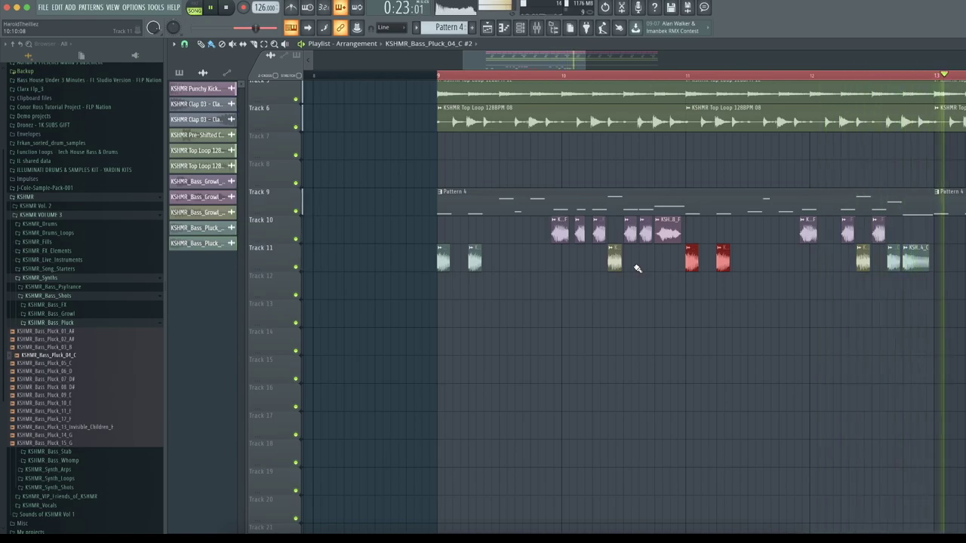
key("space")
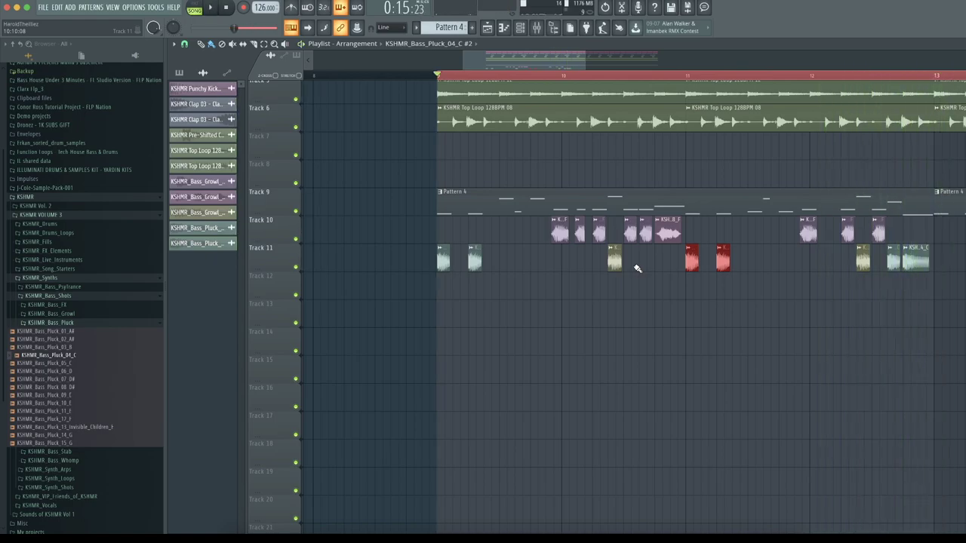
Step: Check Pattern 4's notes in the piano roll and audition the KSHMR_Bass_Pluck samples from 06_D to 15_G for the remaining notes
double_click(507, 203)
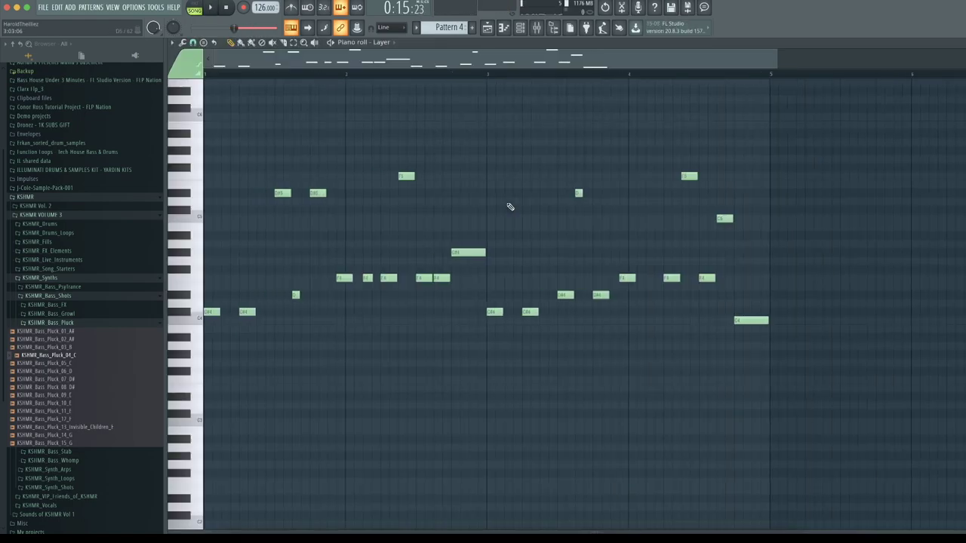
left_click(487, 28)
left_click(102, 381)
left_click(97, 388)
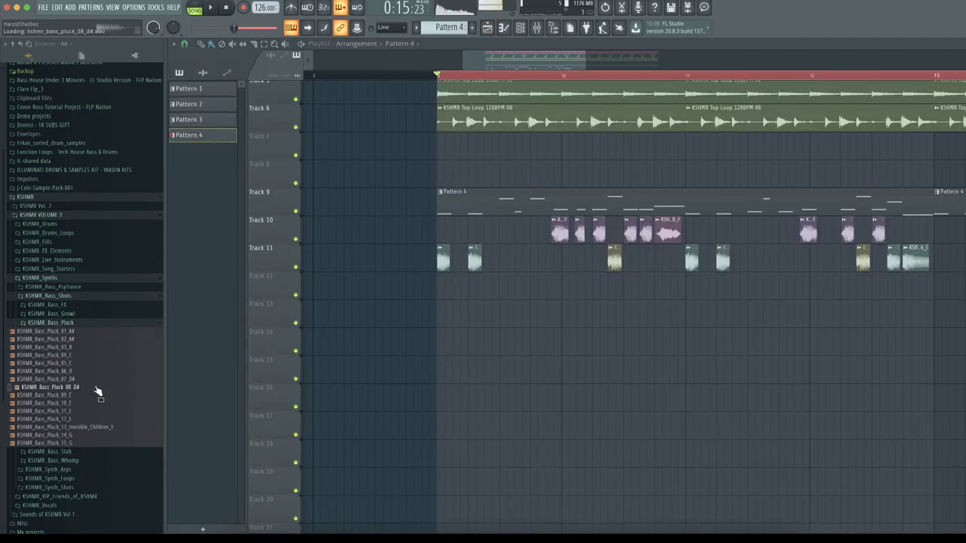
left_click(94, 373)
left_click(93, 380)
left_click(93, 387)
left_click(93, 395)
left_click(93, 403)
left_click(93, 411)
left_click(97, 427)
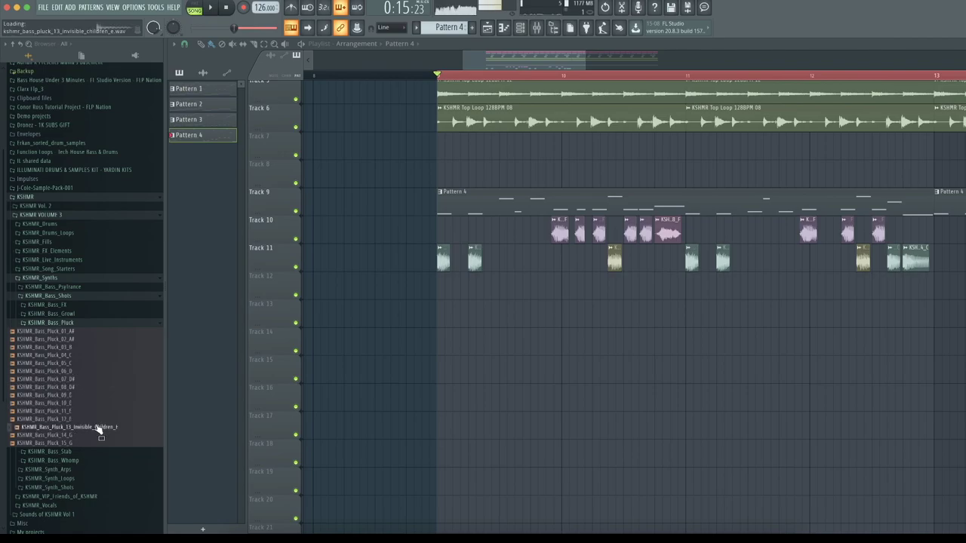
left_click(92, 435)
left_click(93, 443)
left_click(90, 411)
left_click(88, 403)
left_click(88, 388)
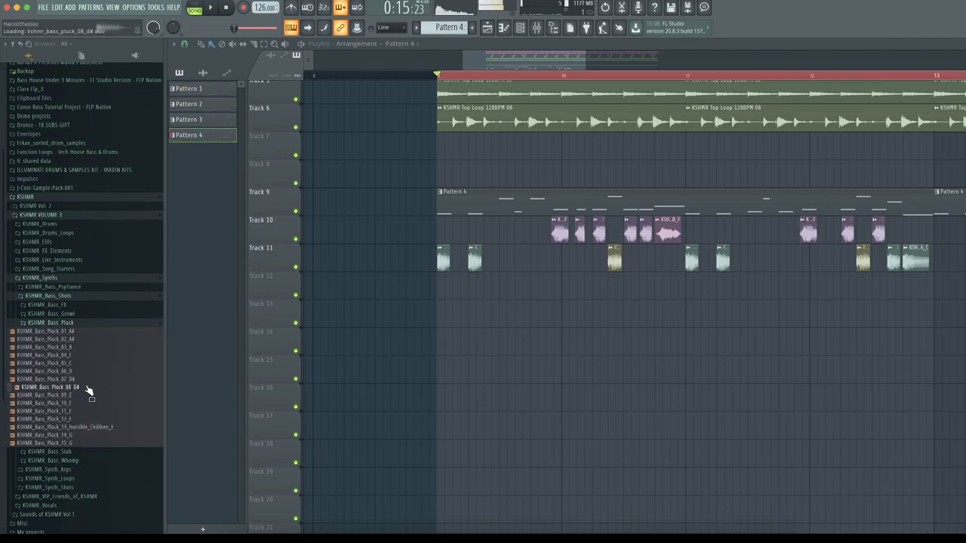
Step: Place KSHMR_Bass_Pluck_07_D# on Track 12 as three short clips under Pattern 4's high notes in bar 9 and open its channel settings
left_click(84, 381)
left_click_drag(88, 387, 507, 285)
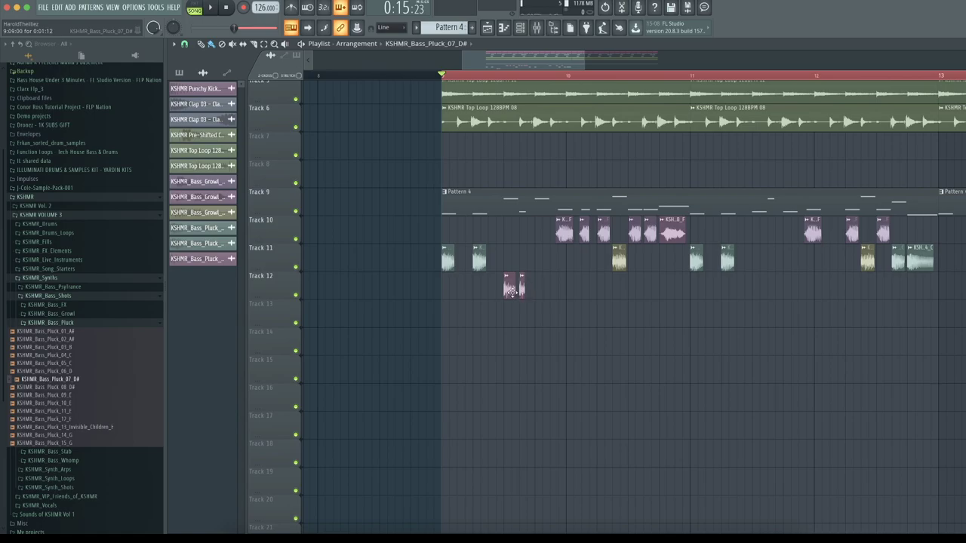
double_click(538, 290)
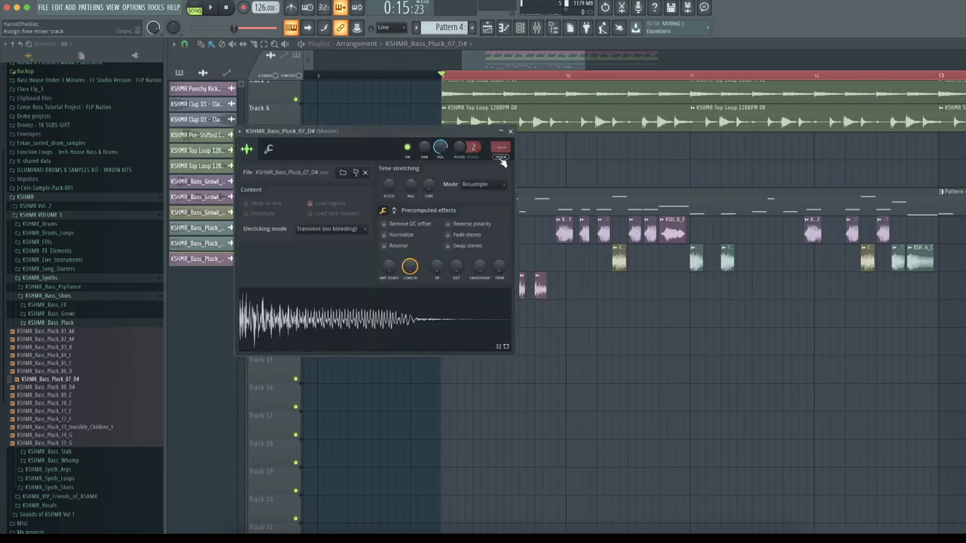
Step: Assign KSHMR_Bass_Pluck_07_D# to mixer insert 11, route it to SIDE instead of the master, and lower its volume
left_click(501, 160)
left_click(747, 449)
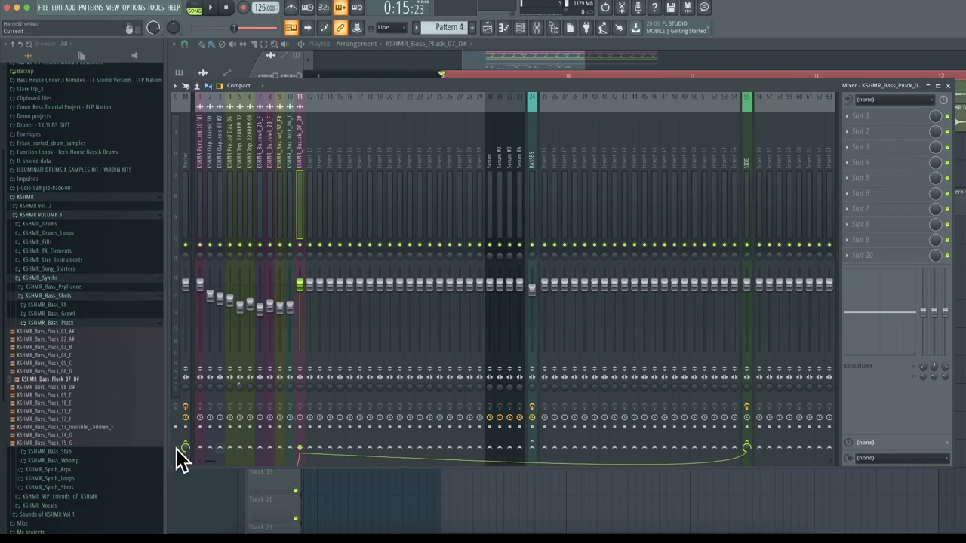
left_click(187, 448)
key("space")
left_click_drag(301, 286, 301, 306)
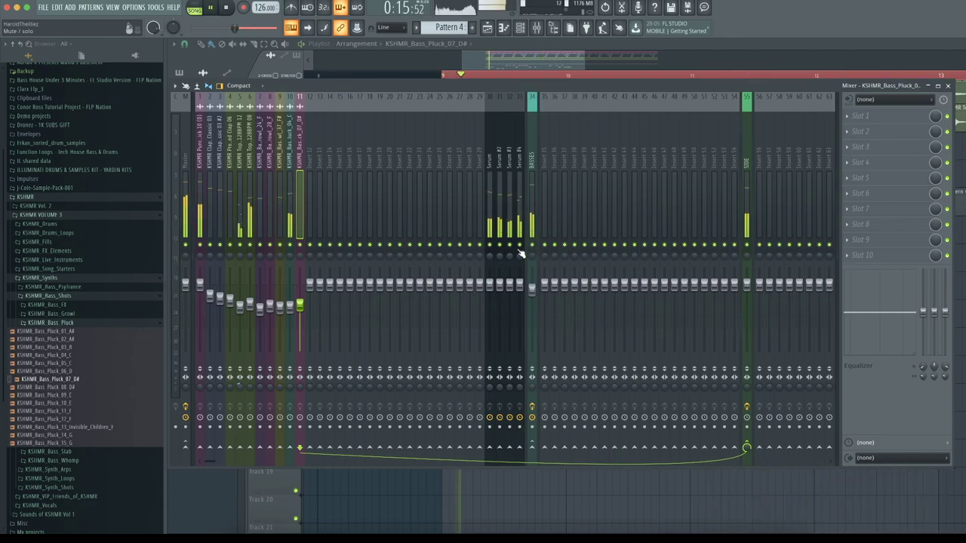
Step: Copy the three KSHMR_Bass_Pluck_07_D# clips on Track 12 from bar 9 to bar 11
left_click(537, 28)
left_click_drag(573, 282, 757, 290)
left_click(724, 329, "super")
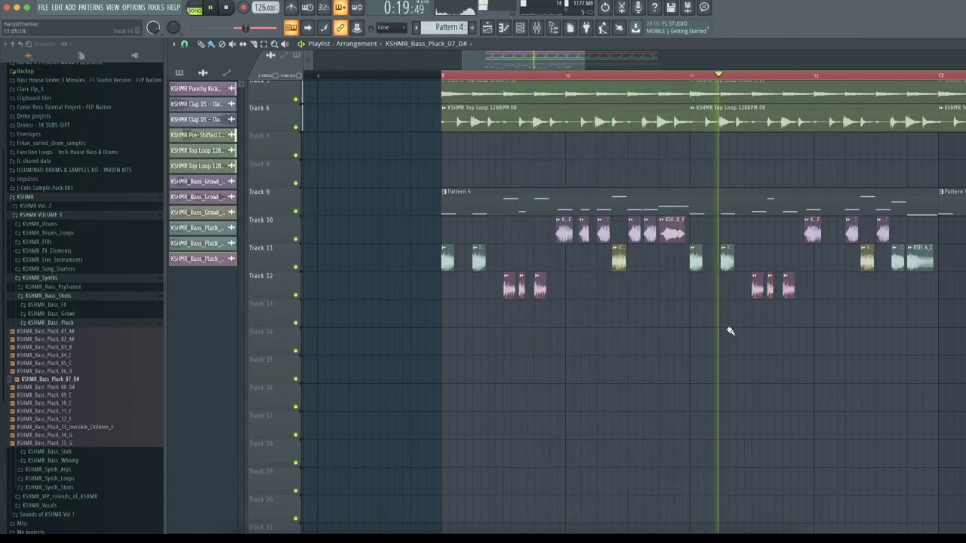
Step: Copy all bass shot clips on Tracks 10 to 12 from bars 9–12 so they repeat from bar 13, and play them
left_click_drag(962, 216, 444, 338)
mouse_move(452, 258)
left_mouse_down()
mouse_move(783, 269)
mouse_move(948, 261)
left_mouse_up()
key("space")
key("space")
Step: Rename mixer insert 12 as BASS SHOTS and give it a magenta colour
key("F9")
key("space")
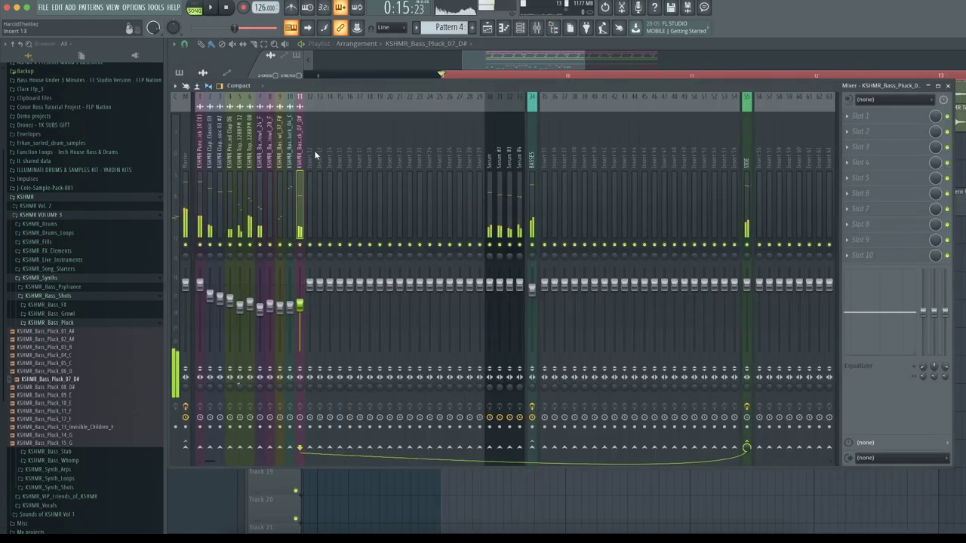
right_click(312, 147)
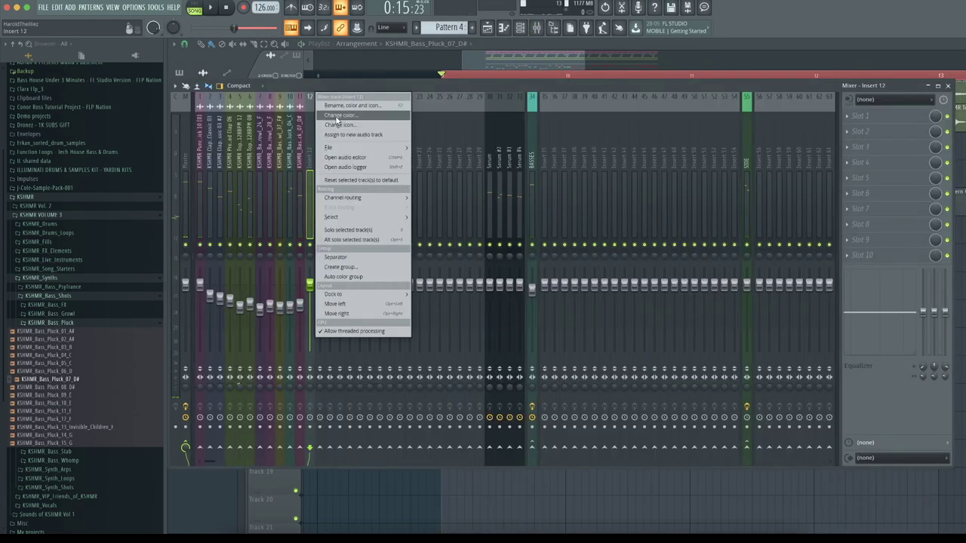
left_click(349, 269)
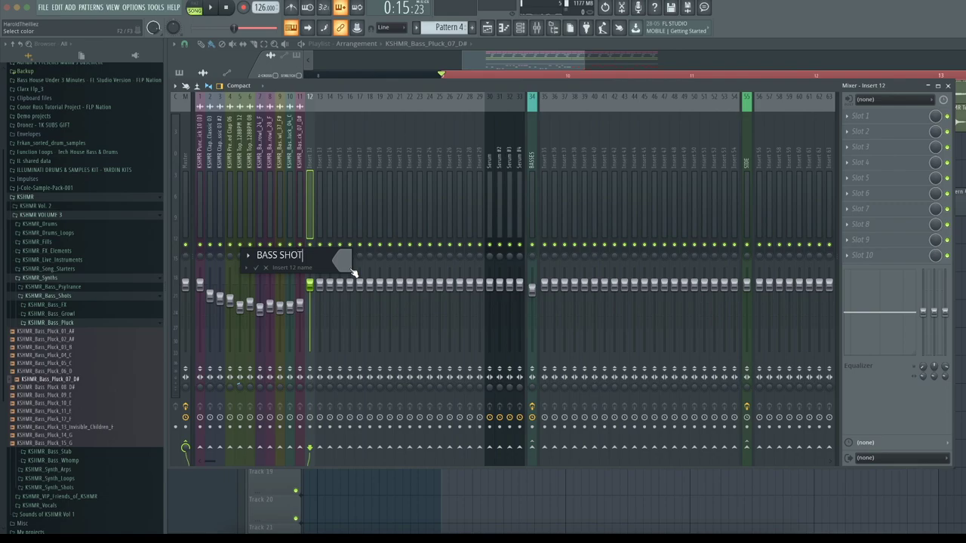
left_click(352, 270)
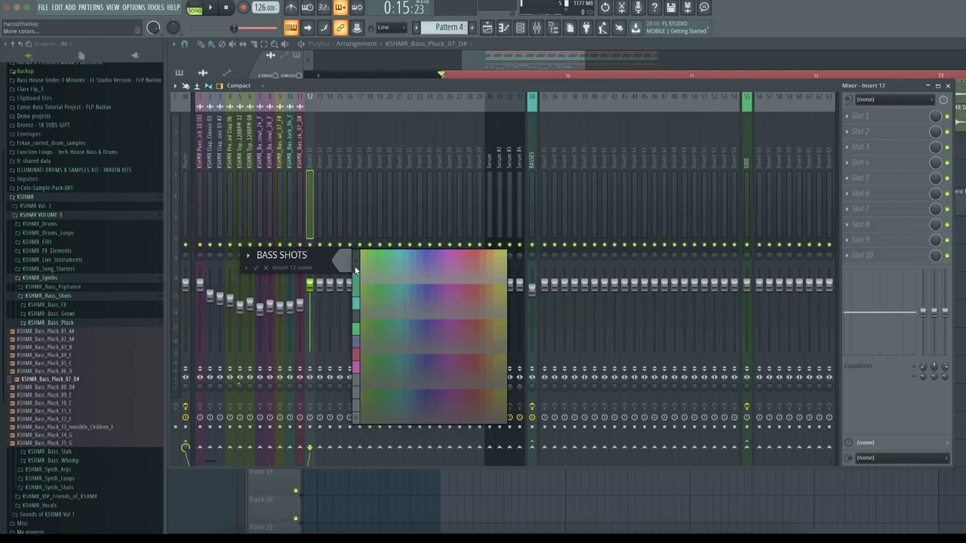
left_click(452, 253)
key("Return")
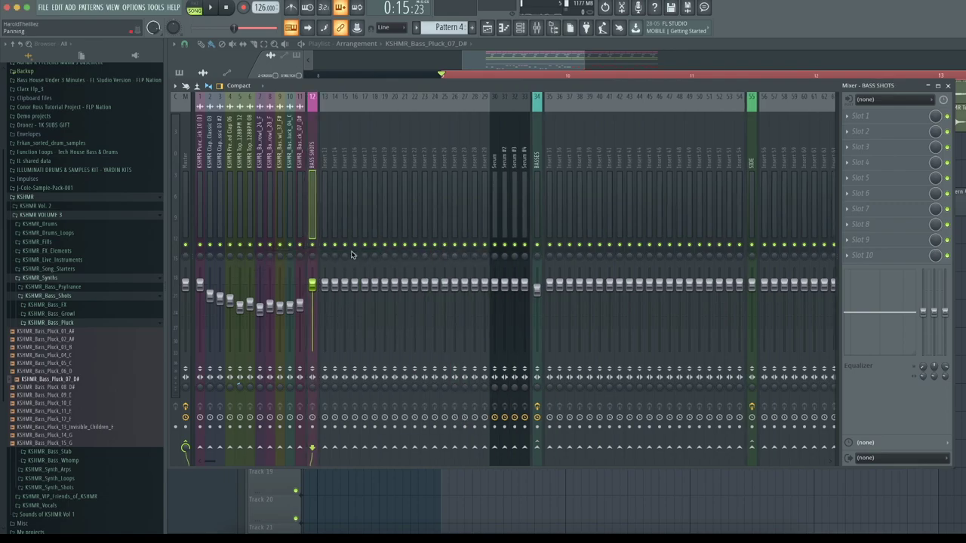
Step: Route the growl and pluck inserts 7 to 11 into the BASS SHOTS insert
key("Left")
key("Left")
key("Left")
key("Left")
key("Left")
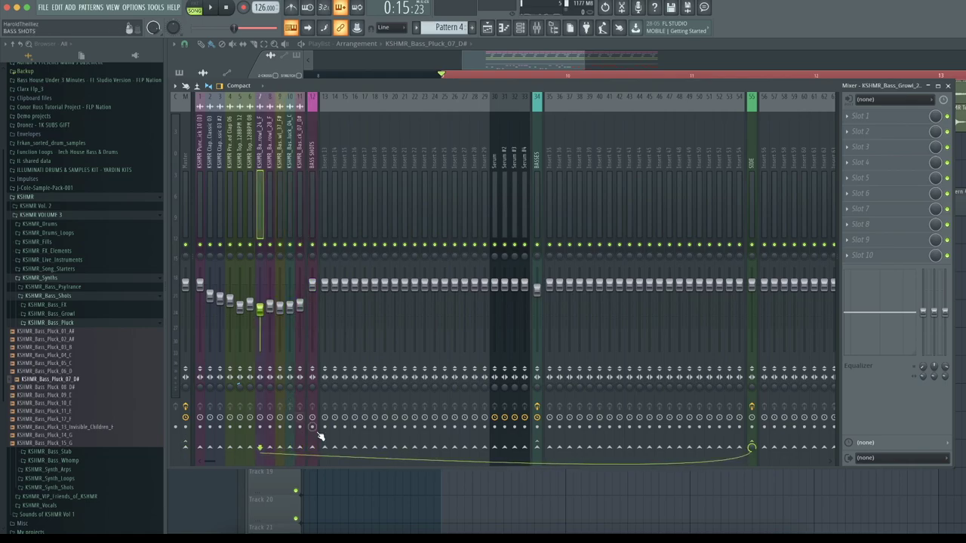
key("Right")
key("Right")
key("Right")
key("Right")
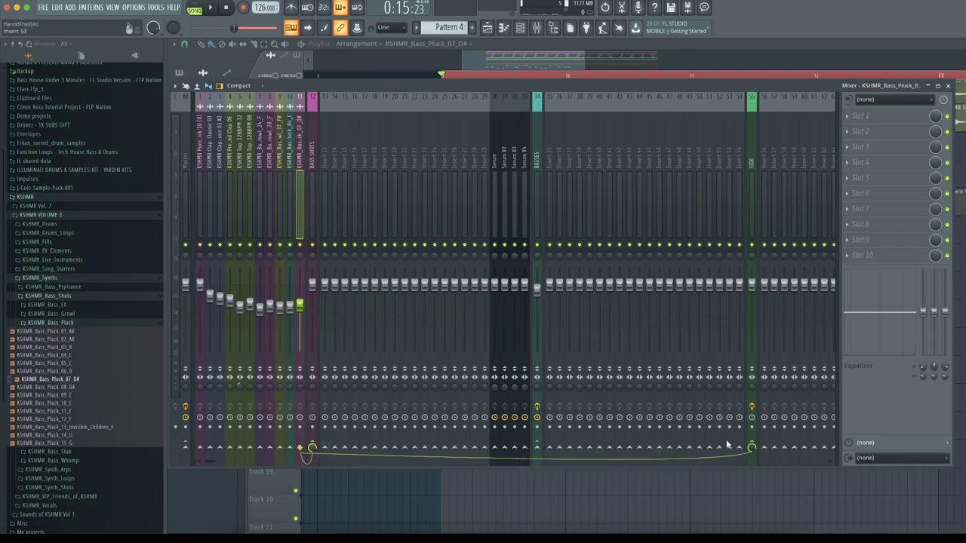
Step: Remove the SIDE routing from inserts 7 to 11 and route BASS SHOTS to SIDE instead of the master
key("Left")
key("Left")
key("Left")
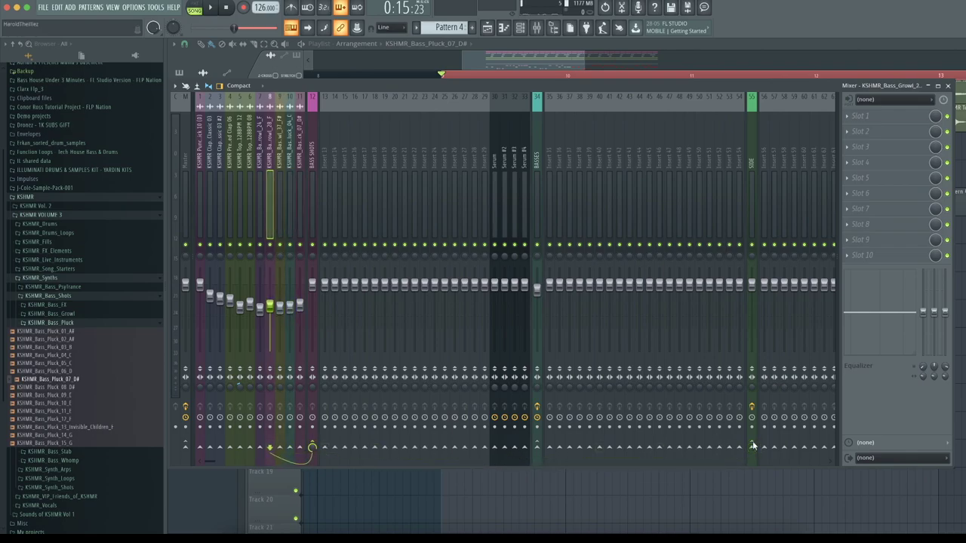
key("Left")
left_click(752, 446)
key("Right")
key("Right")
key("Right")
key("Right")
key("Right")
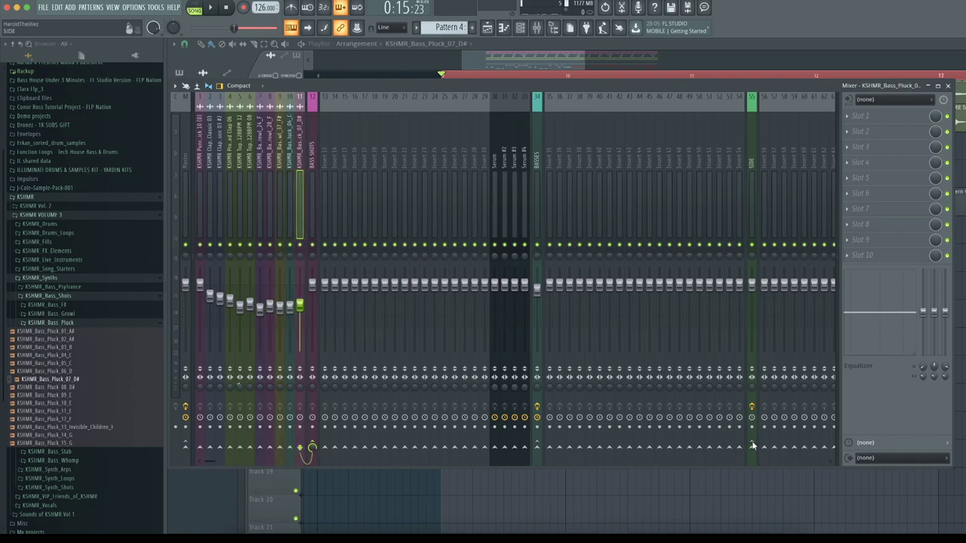
left_click(752, 446)
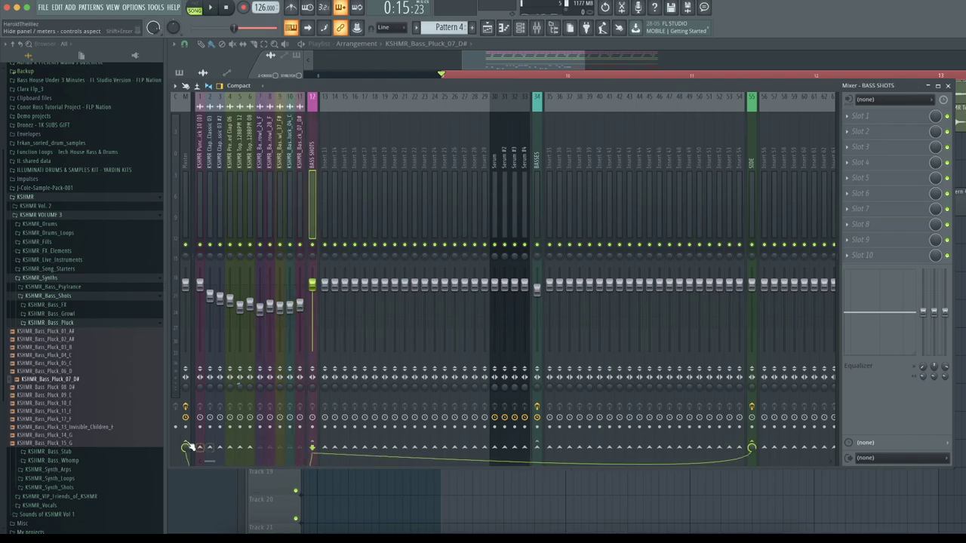
key("space")
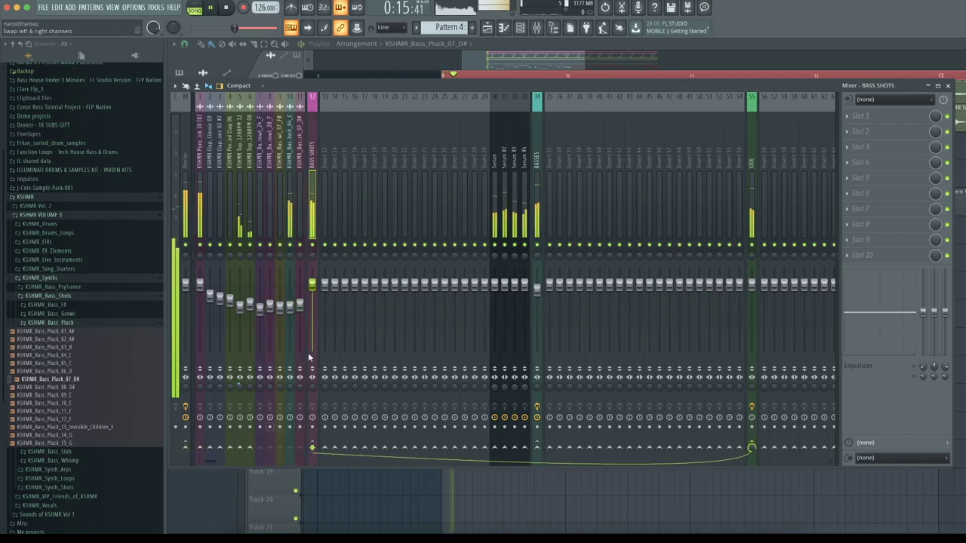
Step: Solo BASS SHOTS and add OTT to its first effect slot with the depth lowered to 80 %
right_click(313, 245)
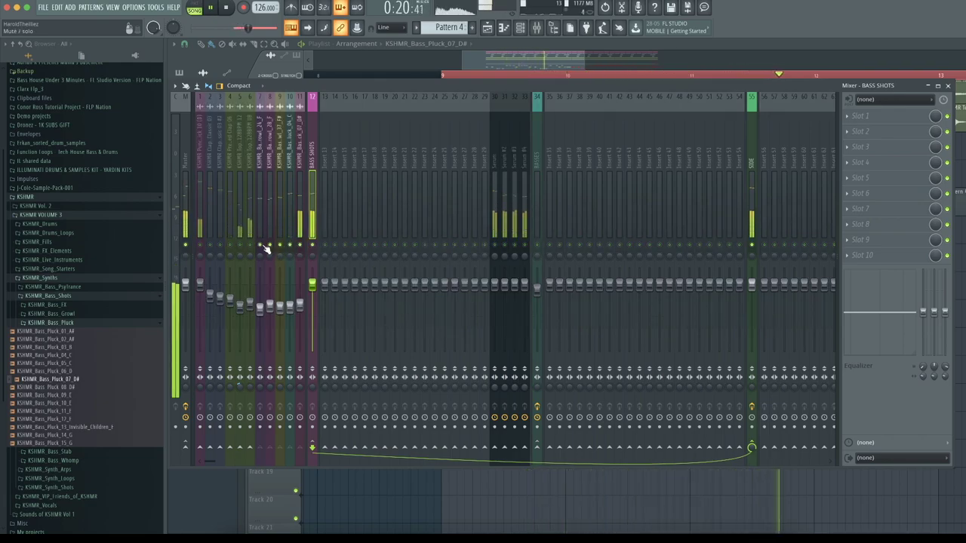
left_click(864, 118)
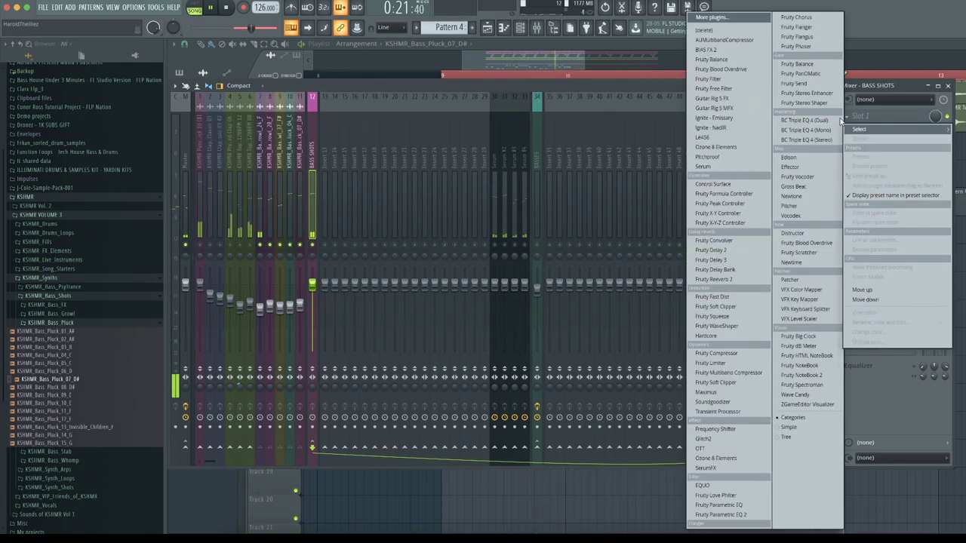
left_click(728, 451)
left_click_drag(51, 110, 43, 146)
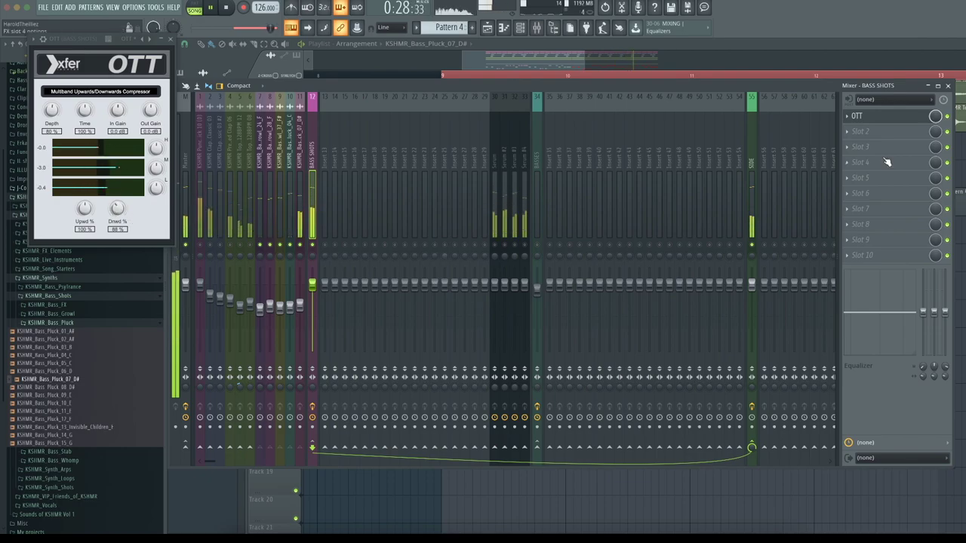
Step: Add Fruity parametric EQ 2 with the low cut preset to BASS SHOTS and move the cutoff to a higher frequency
left_click(876, 131)
left_click(729, 515)
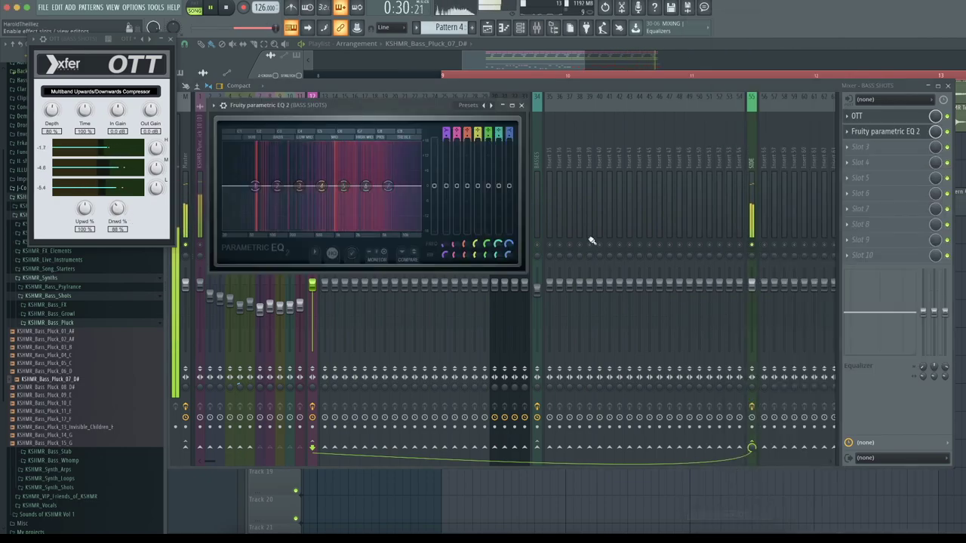
left_click(492, 106)
left_click_drag(256, 186, 276, 186)
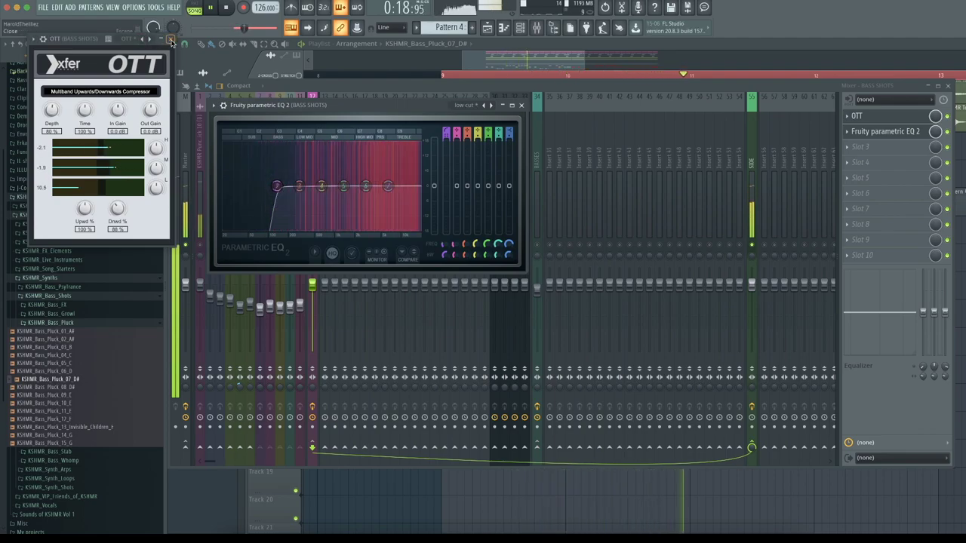
left_click(172, 40)
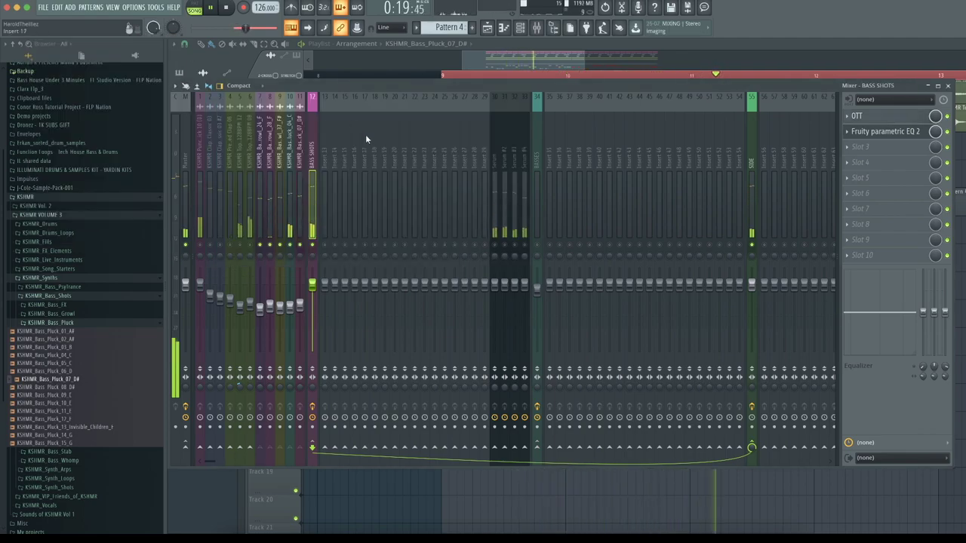
Step: Unsolo BASS SHOTS and lower its volume slightly to balance it with the full mix
right_click(313, 246)
left_click_drag(313, 287, 313, 290)
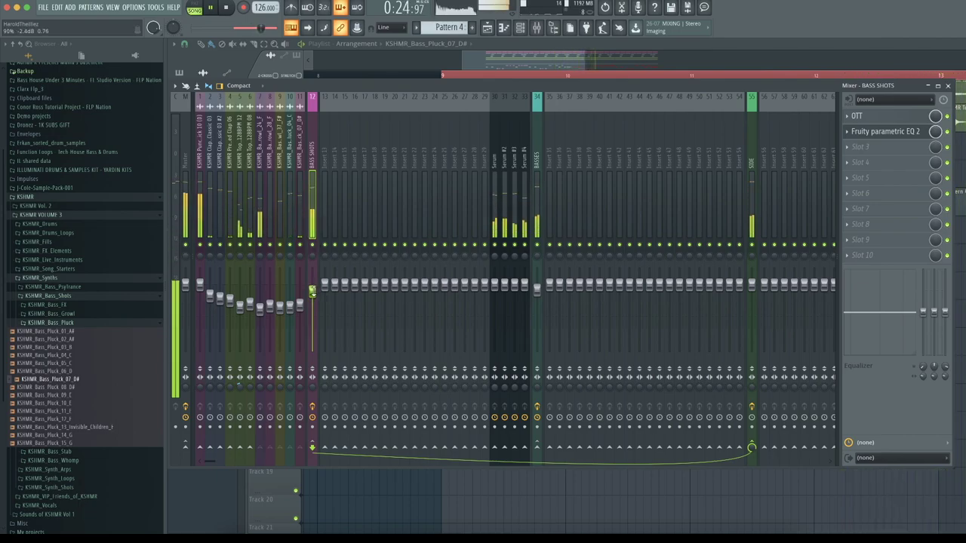
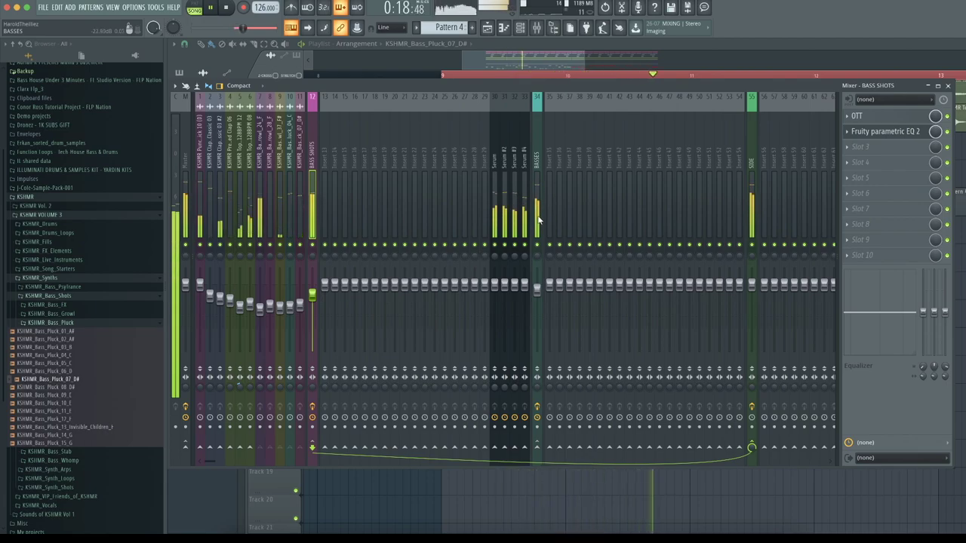
key("F9")
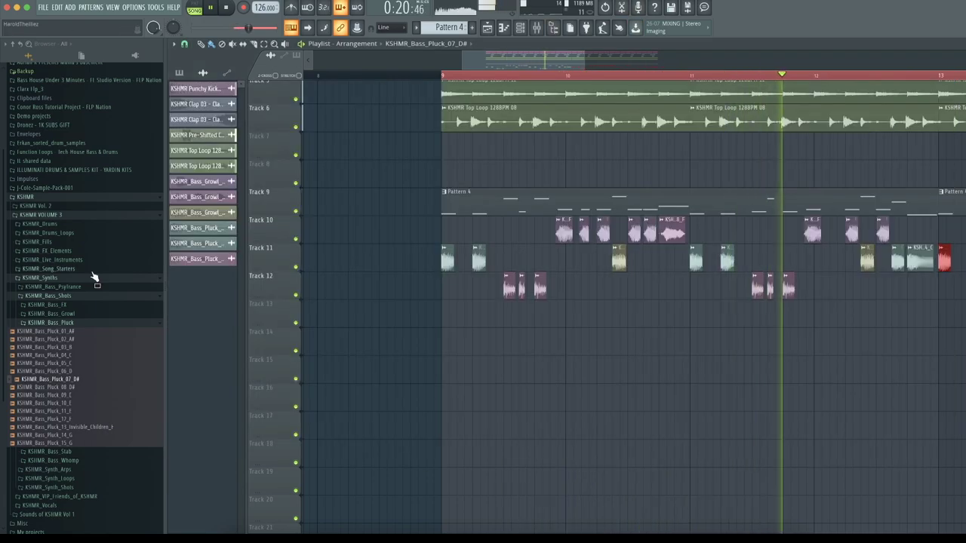
Step: Find KSHMR_Stab_02_C in the KSHMR_Stabs folder of KSHMR_FX_Elements and place it at bar 9 on Track 14
left_click(75, 323)
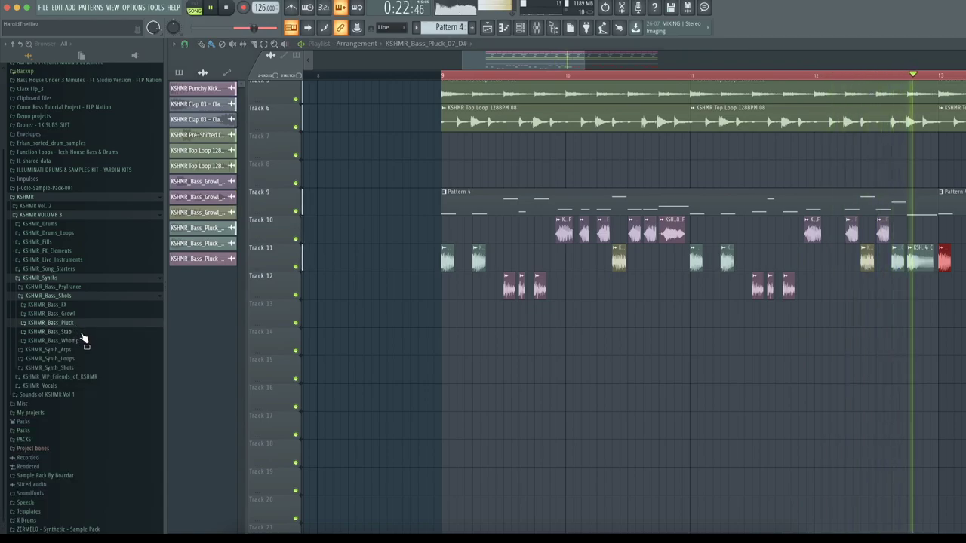
left_click(63, 243)
left_click(58, 317)
left_click(60, 326)
left_click(77, 381)
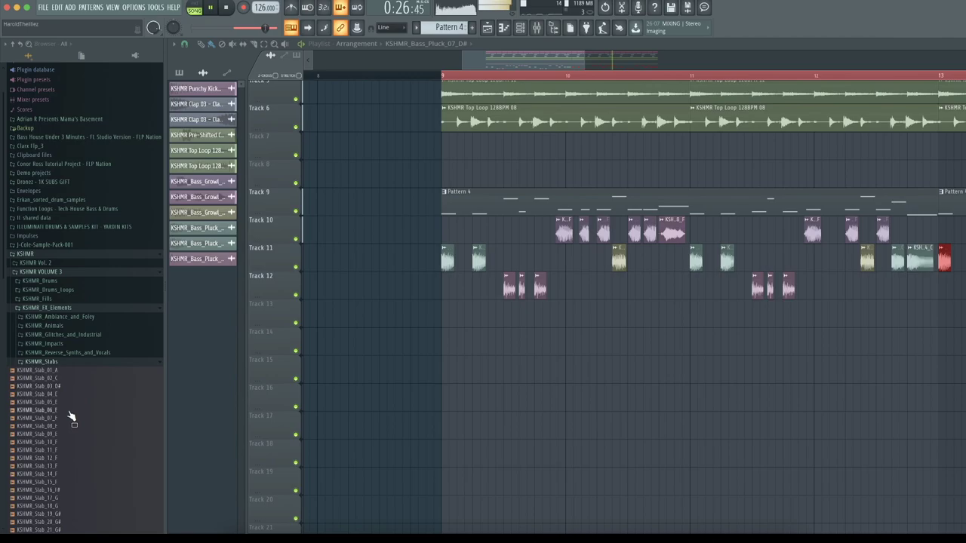
key("space")
scroll(72, 415, "down", 2)
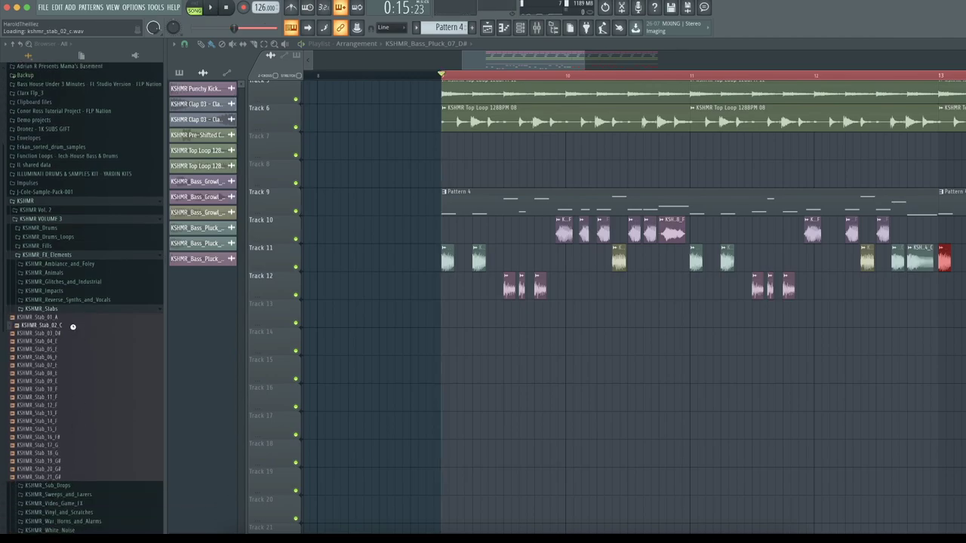
left_click_drag(74, 330, 442, 341)
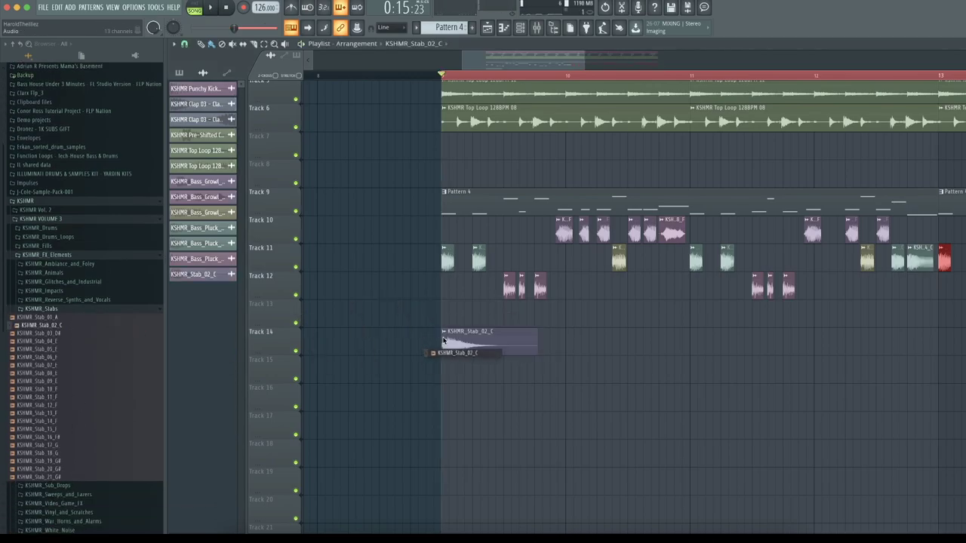
Step: Assign KSHMR_Stab_02_C to mixer insert 13, route it to SIDE instead of the master, and lower its volume to about -5 dB
double_click(448, 344)
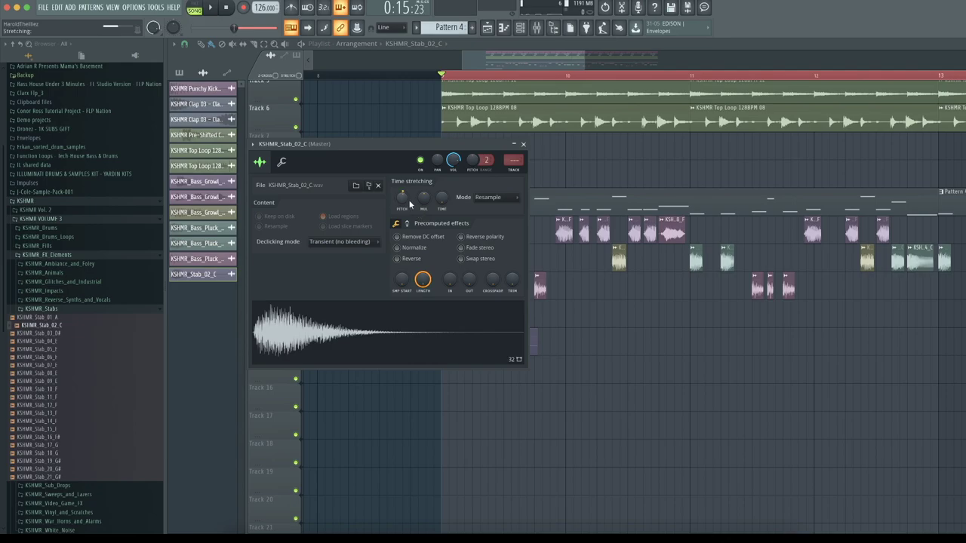
key("super+l")
left_click(751, 445)
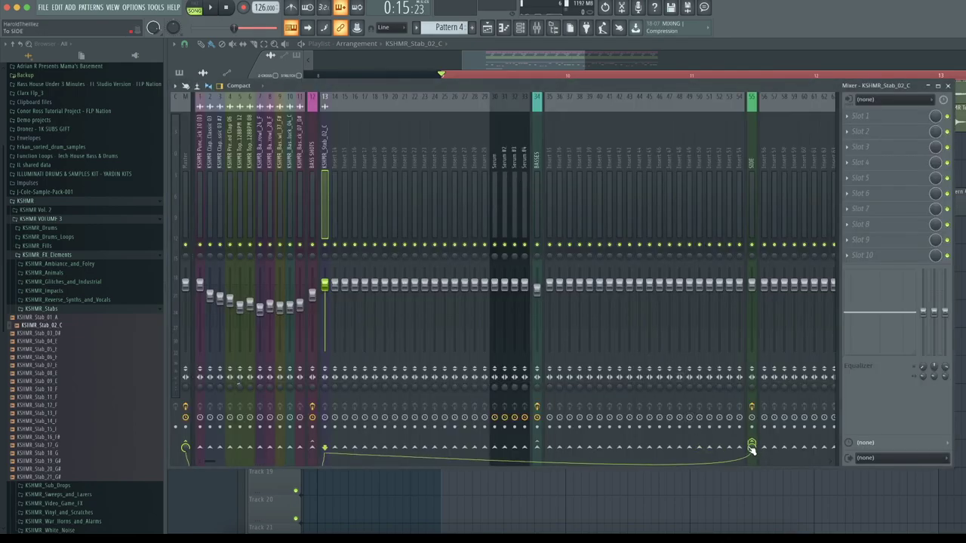
left_click(189, 444)
key("space")
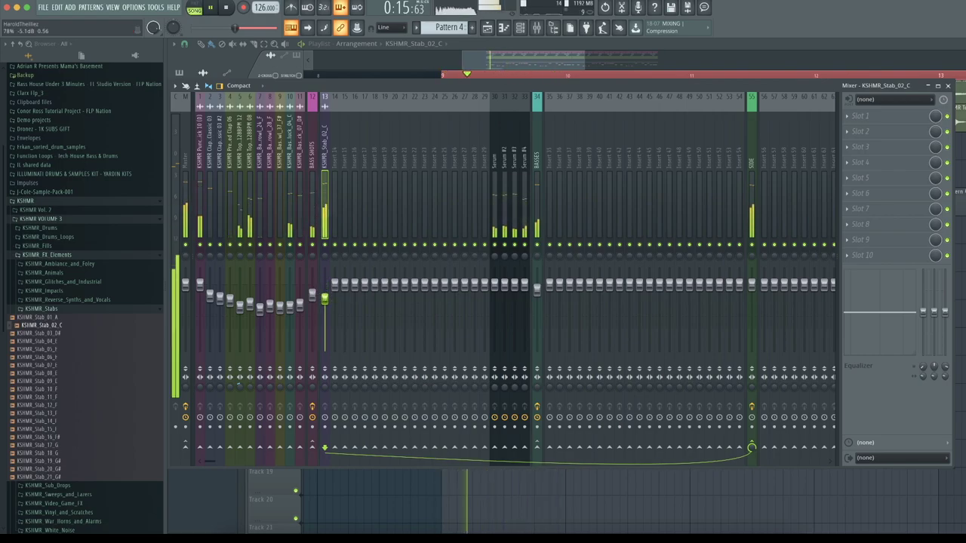
Step: Copy the KSHMR_Stab_02_C clip on Track 14 to bars 11, 13 and 15
left_click(492, 62)
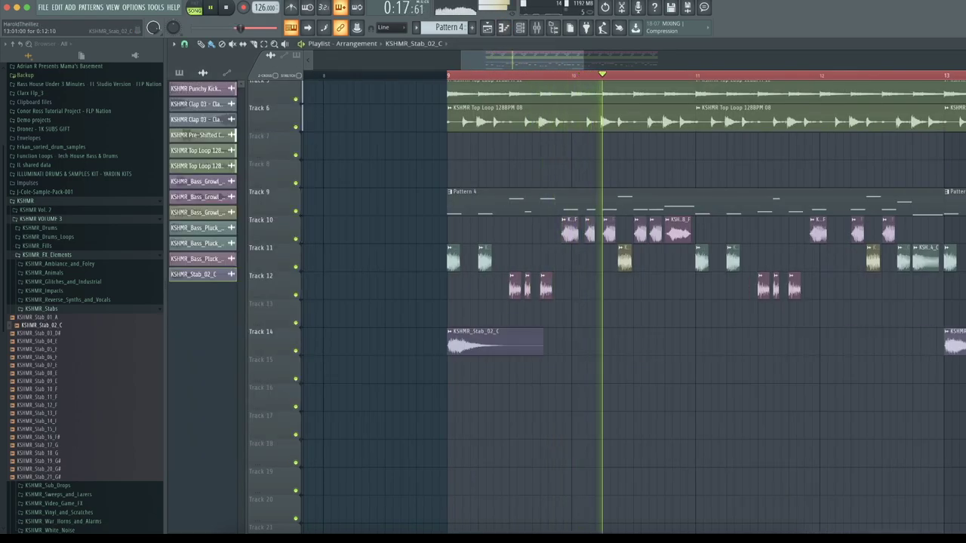
left_click_drag(885, 342, 727, 340)
left_click_drag(949, 343, 954, 345)
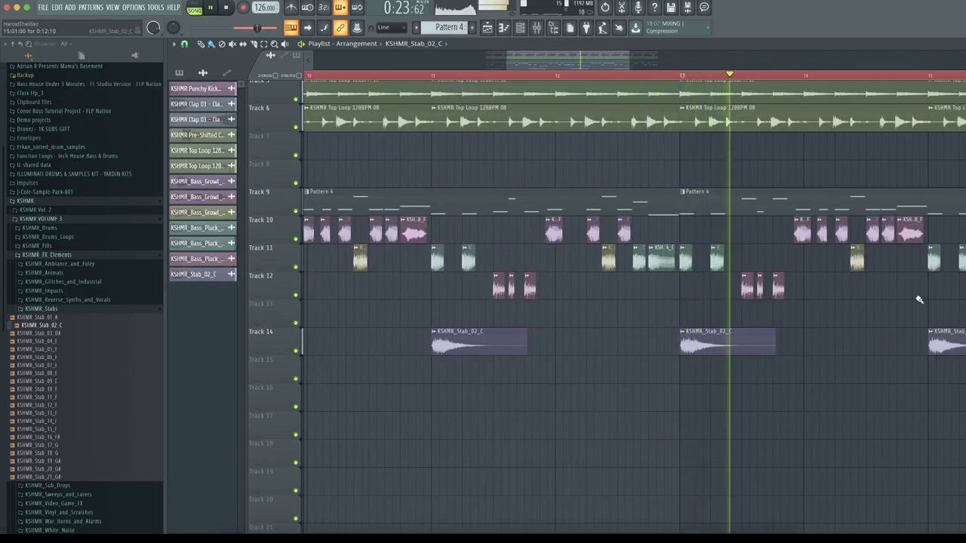
left_click_drag(543, 60, 523, 64)
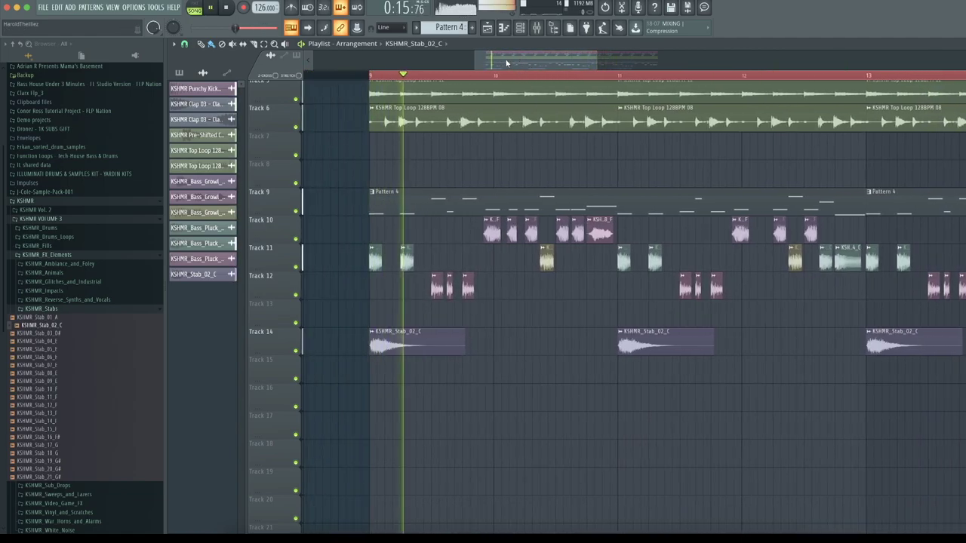
Step: Place KSHMR_Stab_07_E on Track 15 just before bar 10 and raise its pitch by 100 cents
key("space")
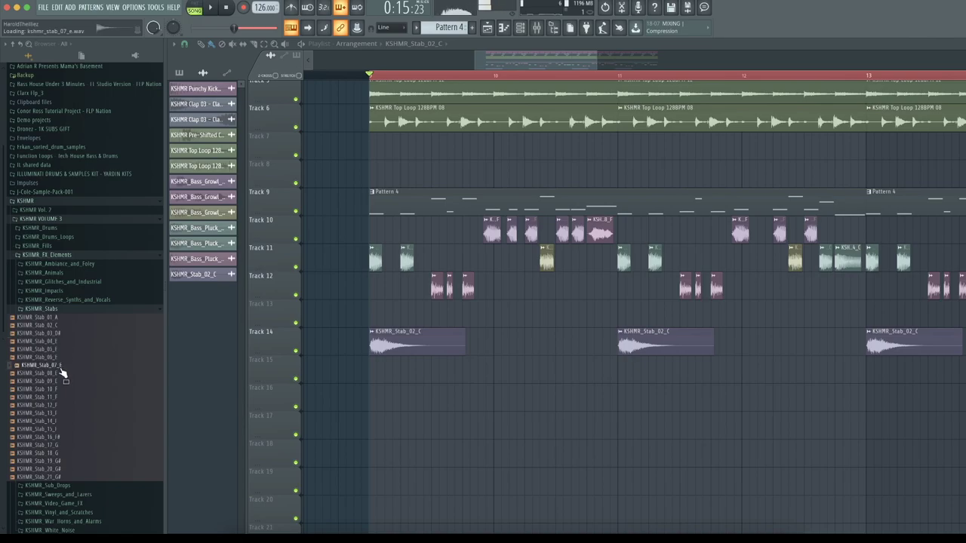
left_click_drag(63, 374, 489, 377)
double_click(491, 370)
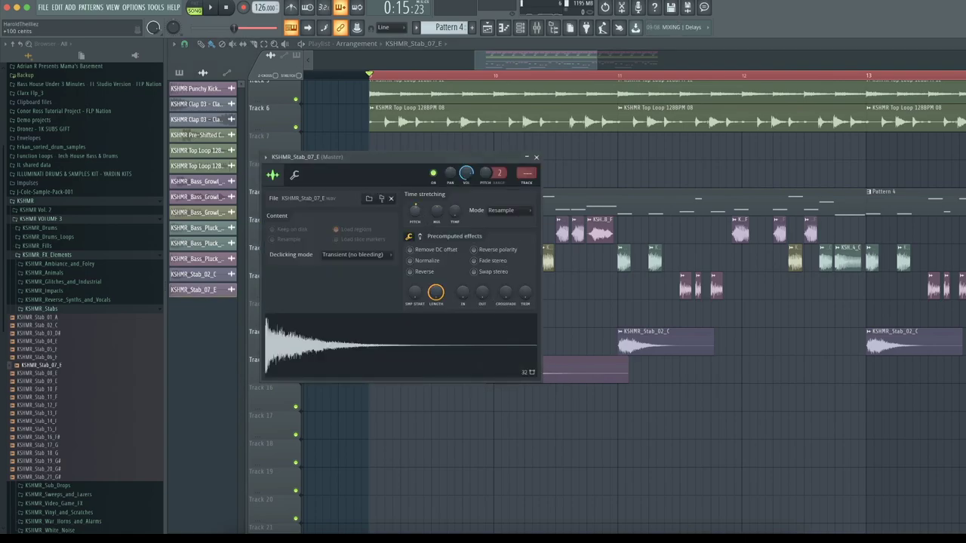
Step: Assign KSHMR_Stab_07_E to mixer insert 14, route it to SIDE instead of the master, and lower its volume slightly against the full mix
key("F9")
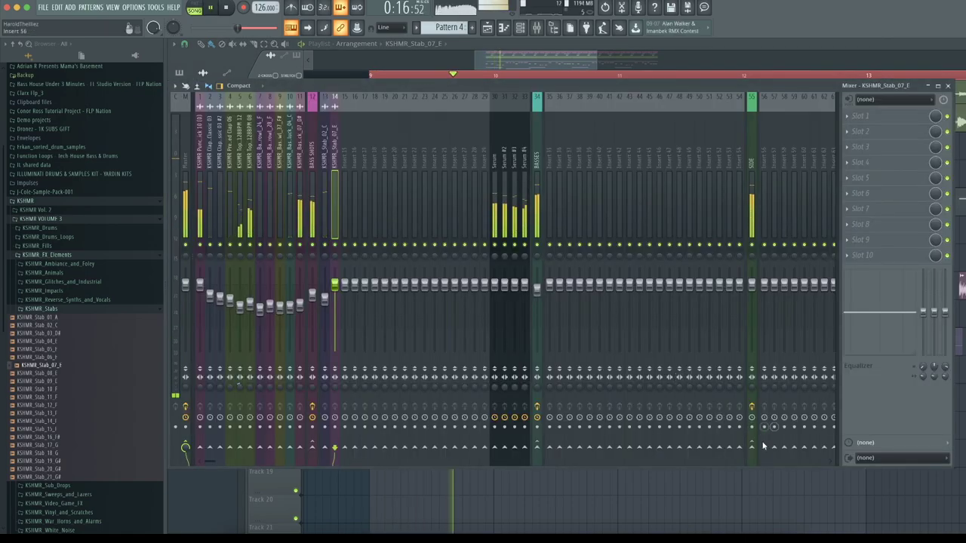
left_click(186, 448)
left_click_drag(335, 284, 335, 294)
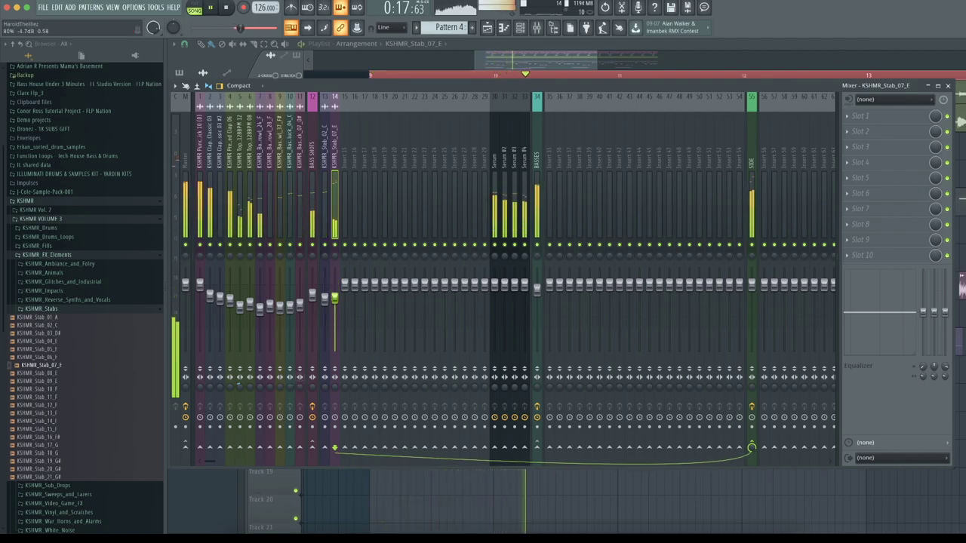
key("space")
key("space")
left_click_drag(335, 295, 335, 290)
key("space")
key("space")
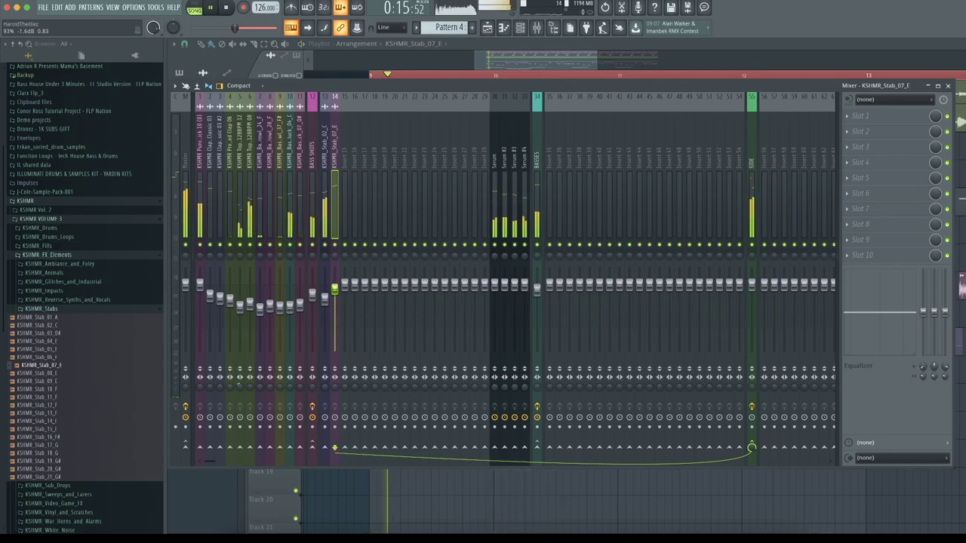
key("space")
key("space")
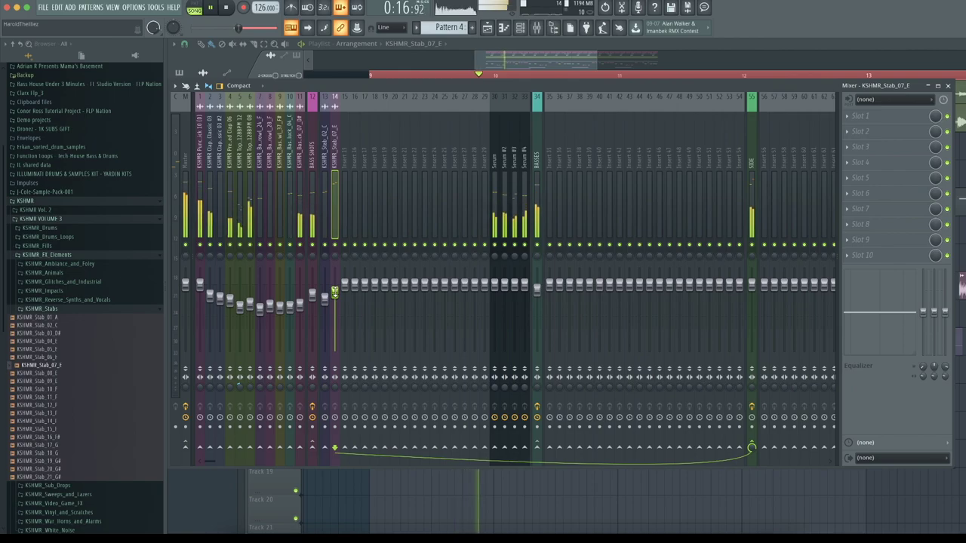
Step: Repeat the KSHMR_Stab_07_E clip on Track 15 every two bars, just before bars 12 and 14
key("F9")
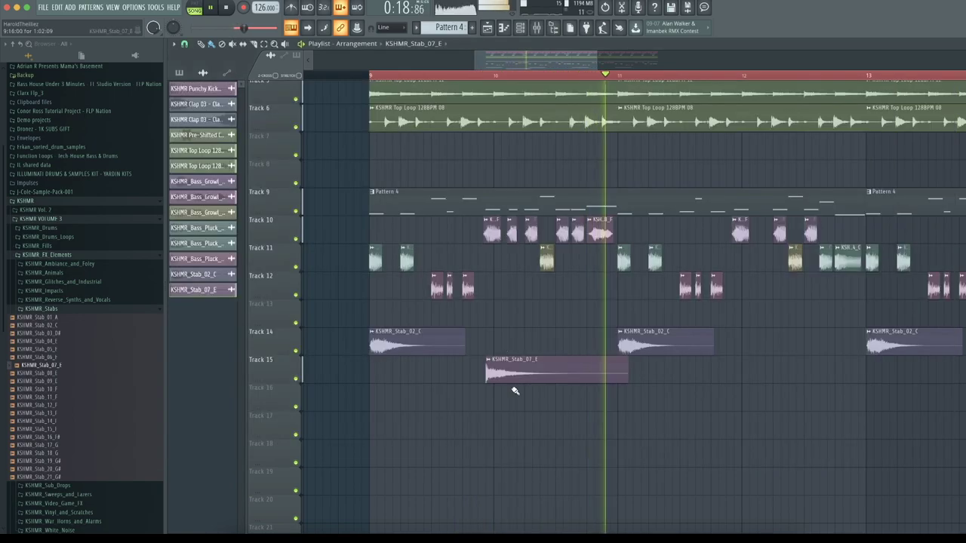
left_click_drag(515, 380, 965, 386)
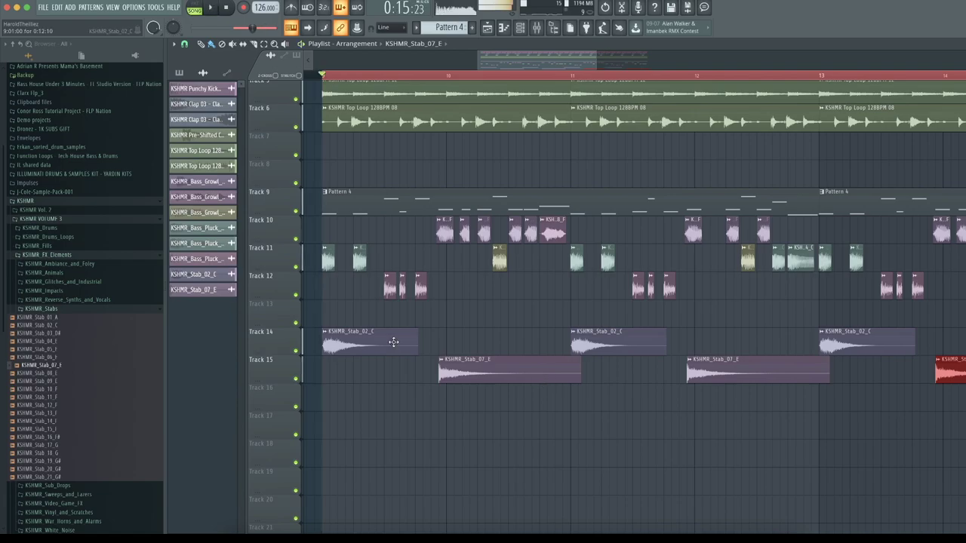
key("space")
Step: Copy a KSHMR_Stab_02_C clip to Track 16 ahead of bar 11, make it unique, and reverse it
left_click_drag(363, 339, 549, 394)
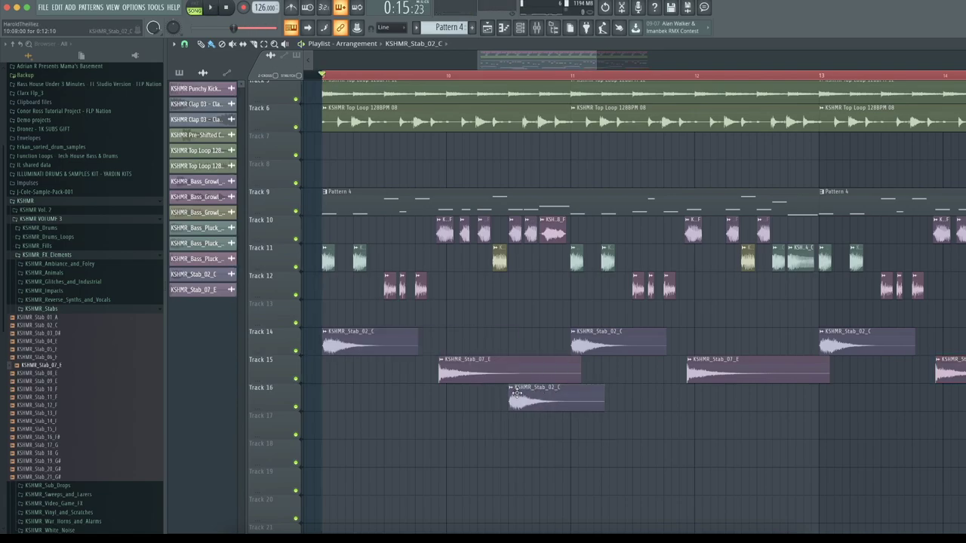
right_click(522, 395)
left_click(528, 460)
double_click(536, 400)
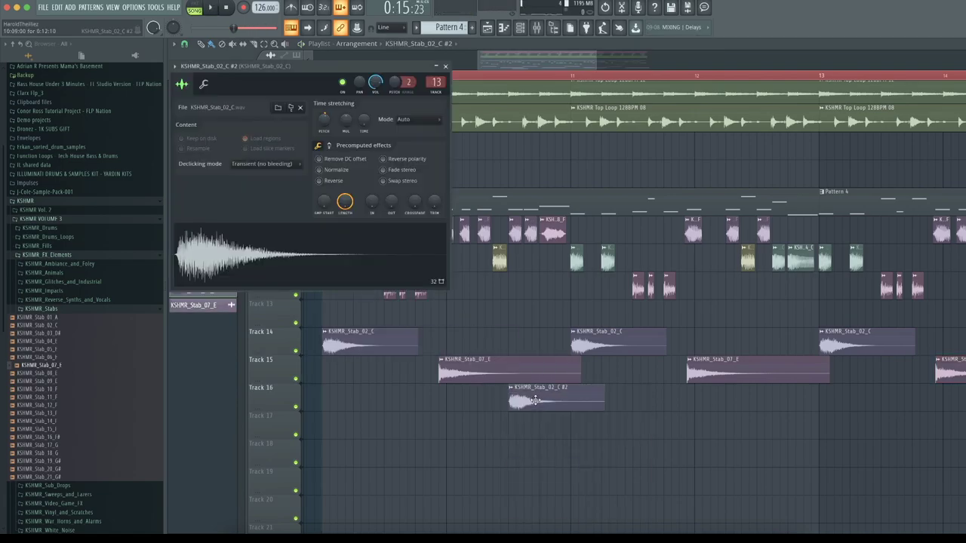
left_click(352, 181)
key("Escape")
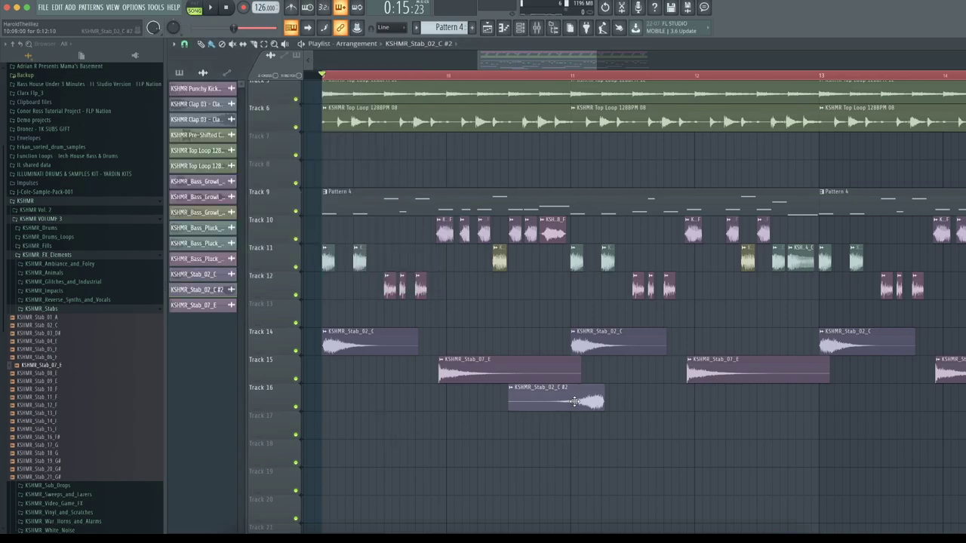
Step: Shift the reversed KSHMR_Stab_02_C clip earlier, trim its end to bar 11, and audition the transition
left_click_drag(578, 401, 546, 400)
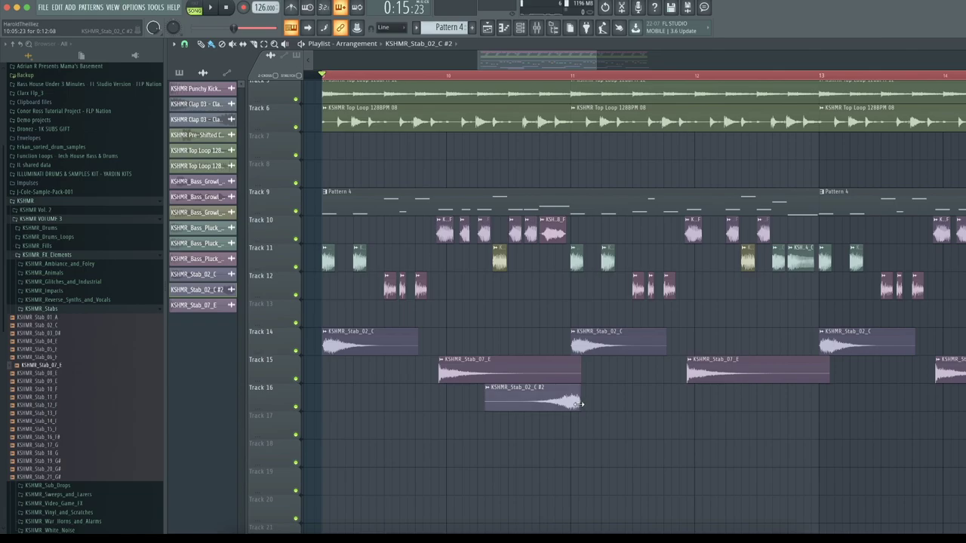
key("space")
scroll(574, 78, "up", 4)
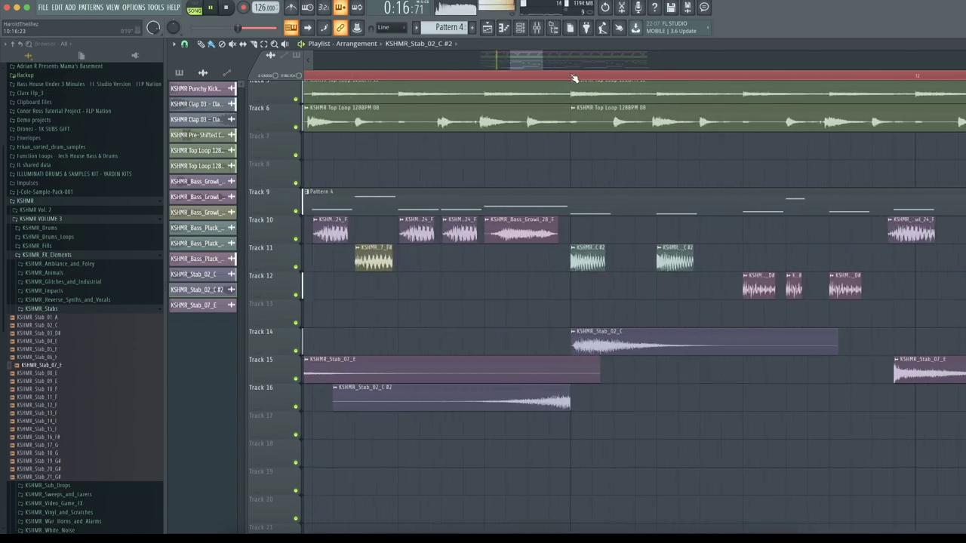
scroll(574, 77, "down", 4)
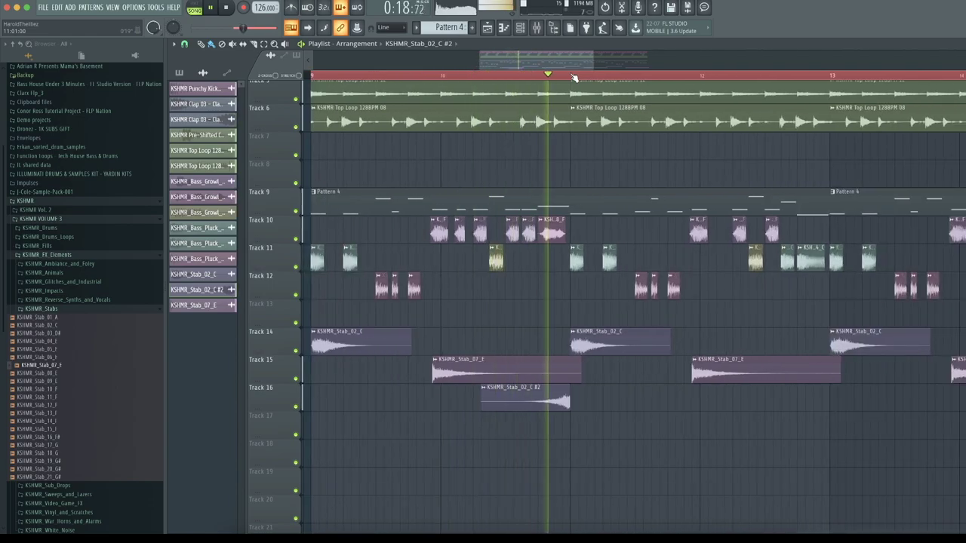
scroll(573, 78, "down", 2)
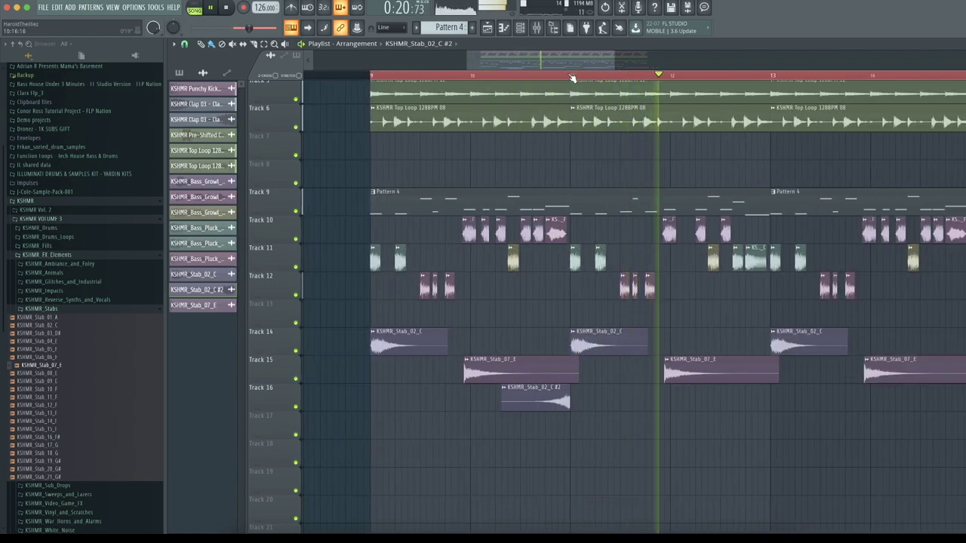
left_click_drag(574, 55, 589, 55)
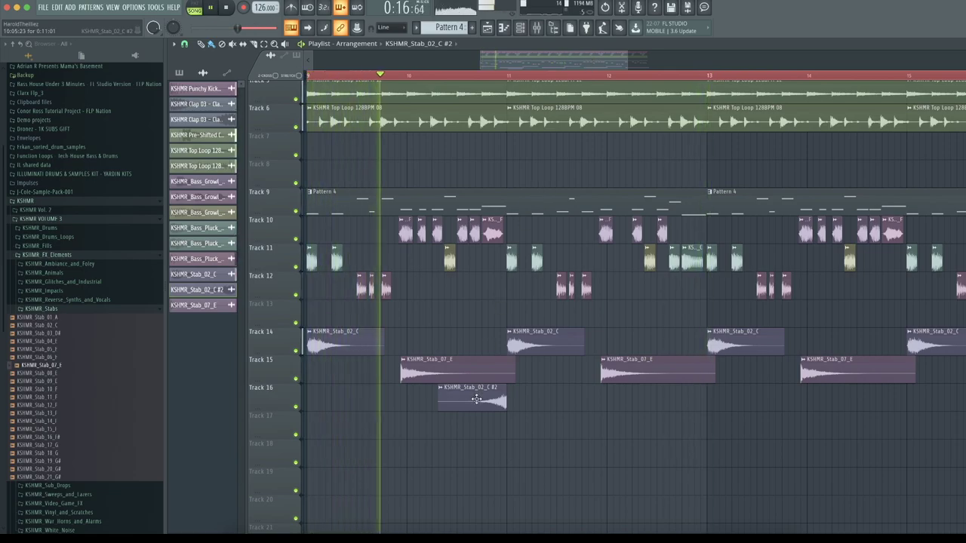
Step: Try repeating the reversed KSHMR_Stab_02_C clip before bar 13, and delete both reversed clips from Track 16
left_click_drag(477, 398, 682, 401)
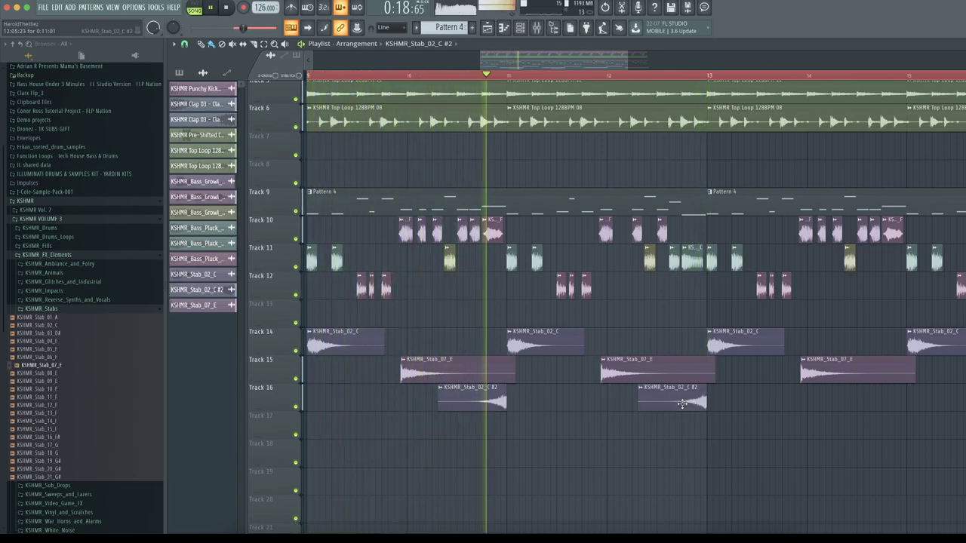
key("space")
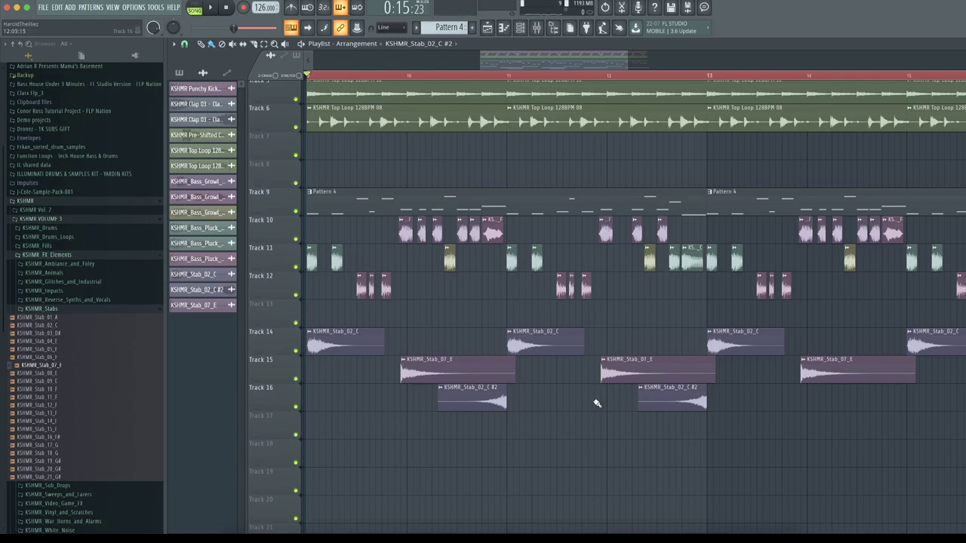
right_click(486, 400)
right_click(701, 406)
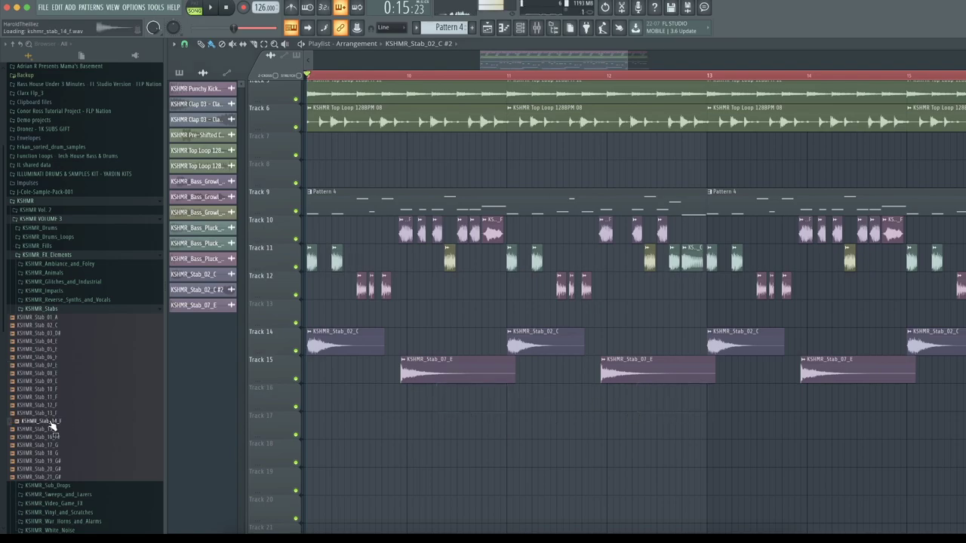
Step: Add KSHMR_Stab_15_F to Track 16, reverse it, and align its end with bar 11
left_click_drag(233, 427, 437, 408)
double_click(447, 390)
left_click(341, 194)
left_click_drag(586, 401, 467, 400)
left_click_drag(528, 406, 518, 406)
key("space")
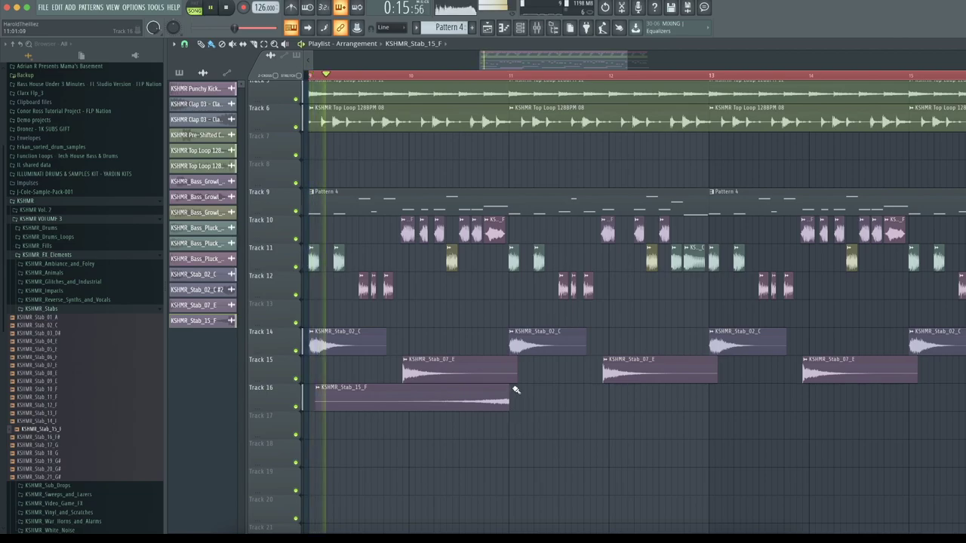
Step: Assign KSHMR_Stab_15_F to mixer insert 15 and route it to SIDE
double_click(480, 407)
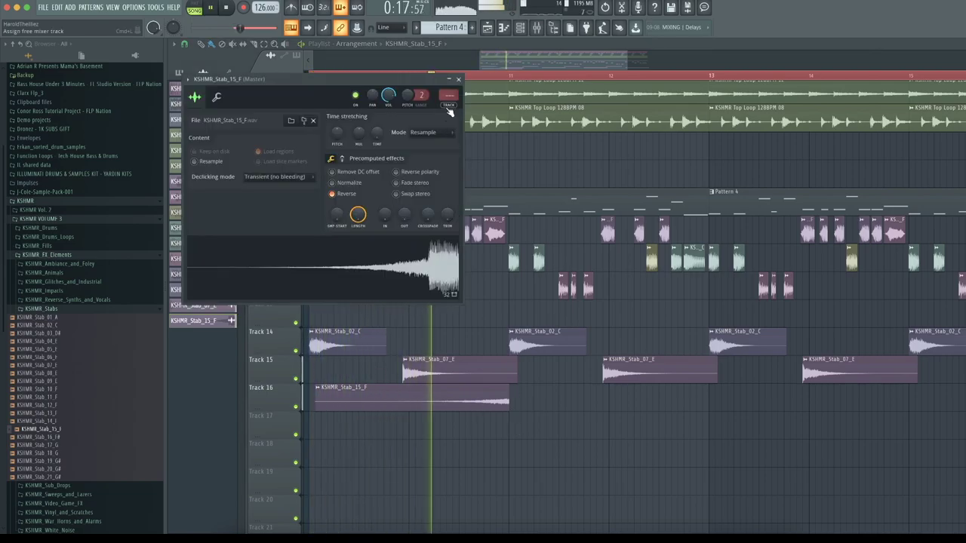
key("F9")
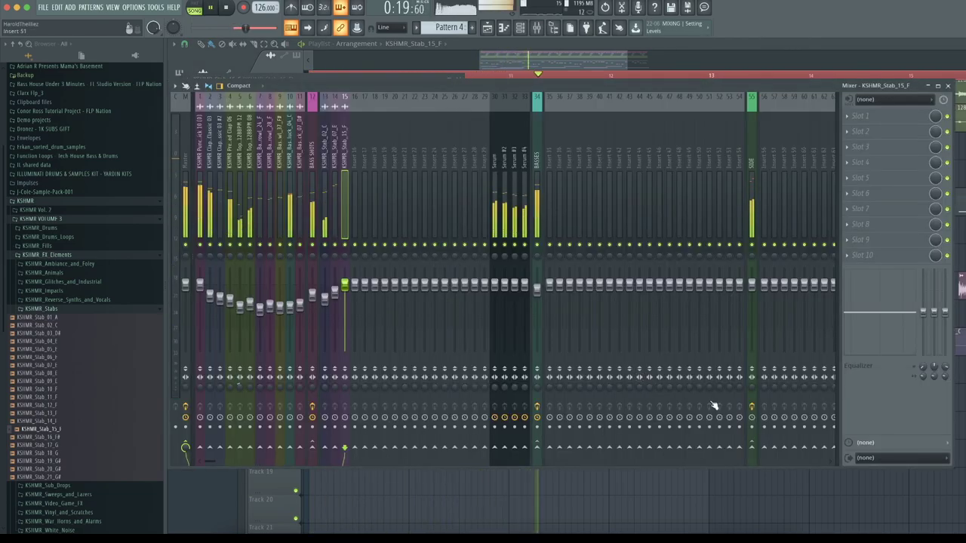
key("space")
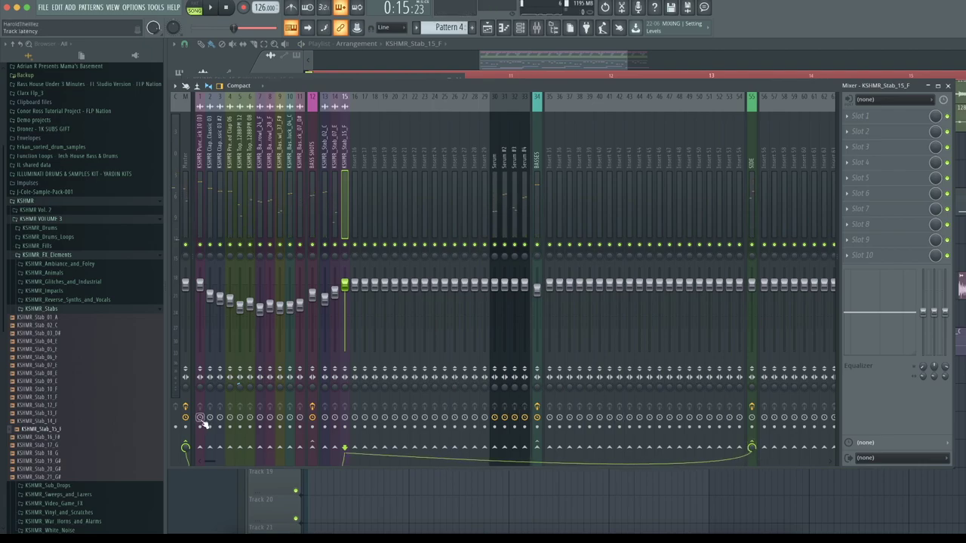
left_click(615, 46)
Step: Check that the reversed KSHMR_Stab_15_F ends at bar 11, set its stretch mode to Auto, and adjust its pitch
left_click_drag(509, 397, 510, 398)
scroll(514, 78, "up", 4)
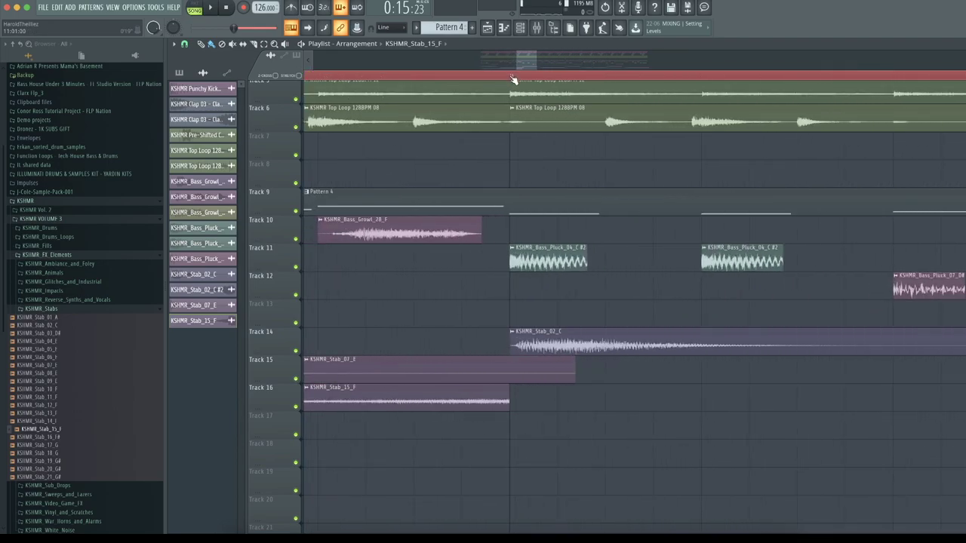
scroll(513, 79, "down", 4)
double_click(496, 394)
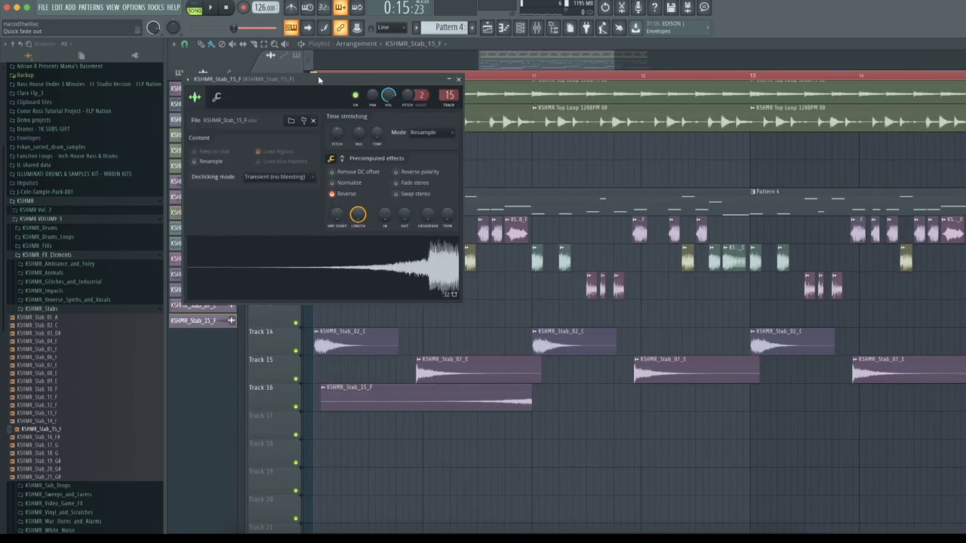
key("space")
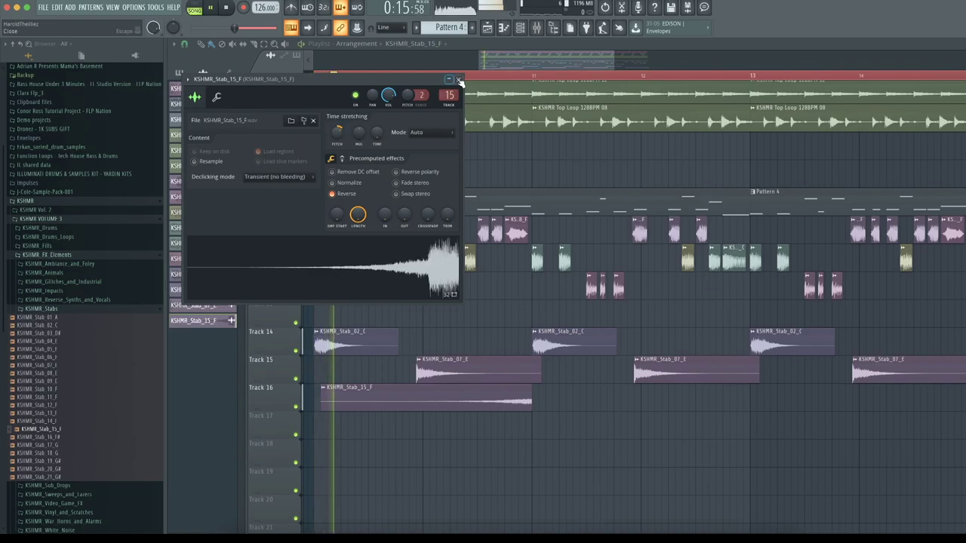
left_click(459, 79)
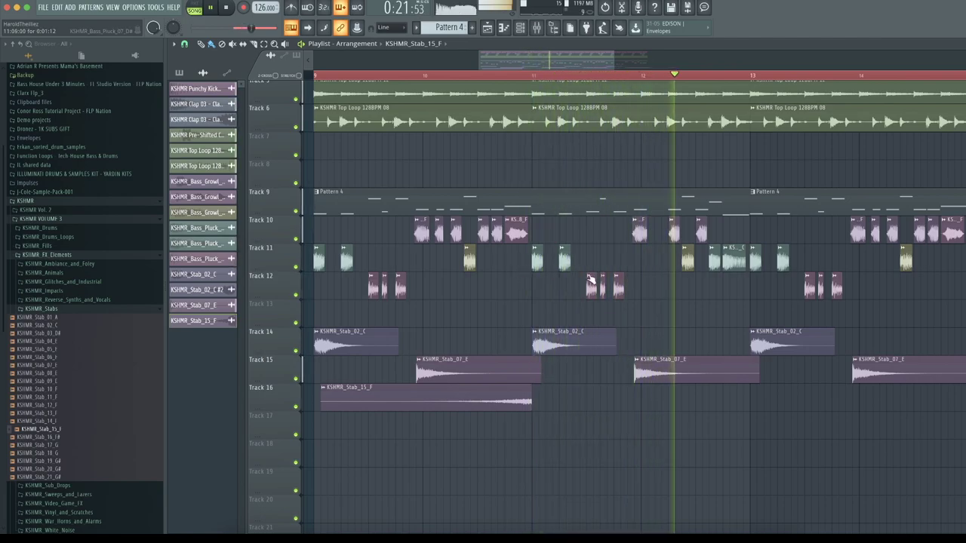
key("space")
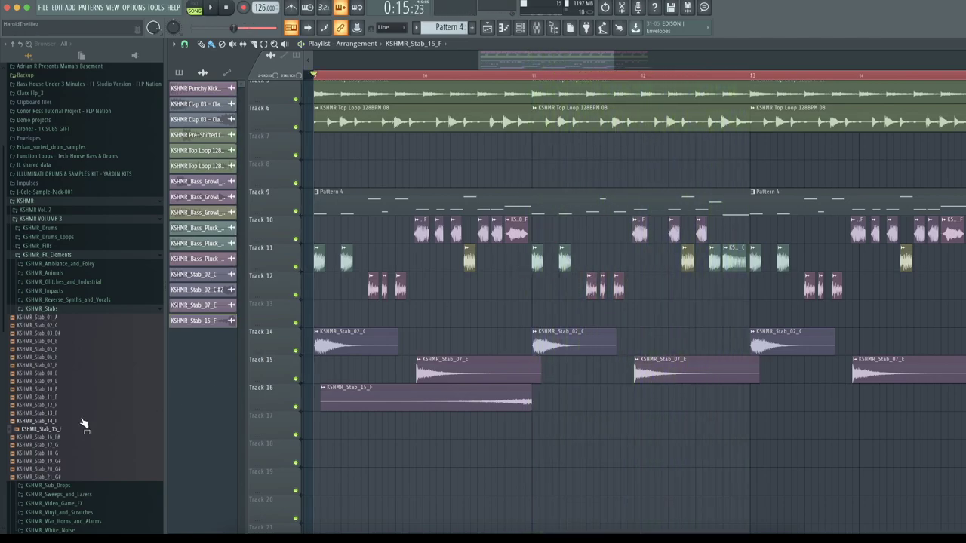
Step: Copy the KSHMR_Stab_02_C clip from bar 11 to Track 16 ahead of bar 13, make it unique, and reverse it
left_click(53, 325)
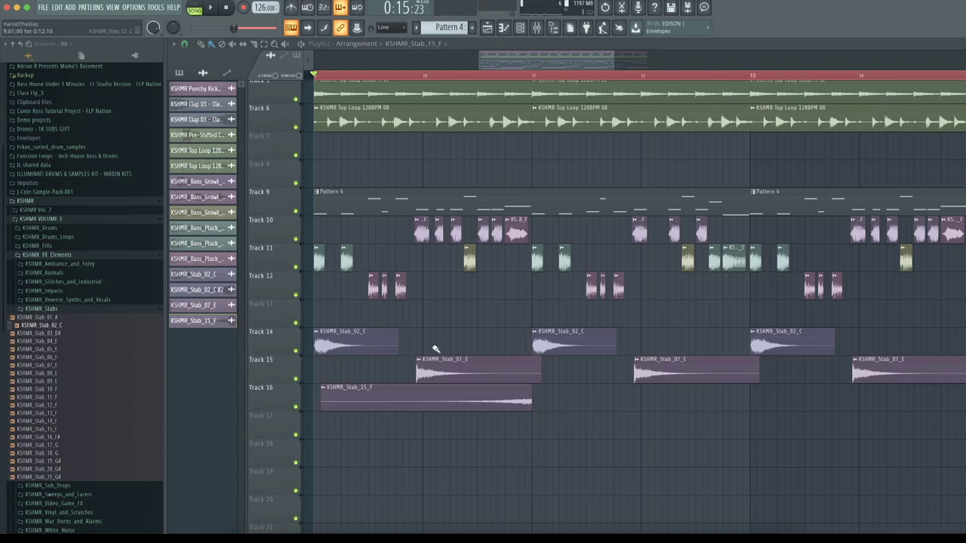
left_click_drag(550, 345, 698, 418)
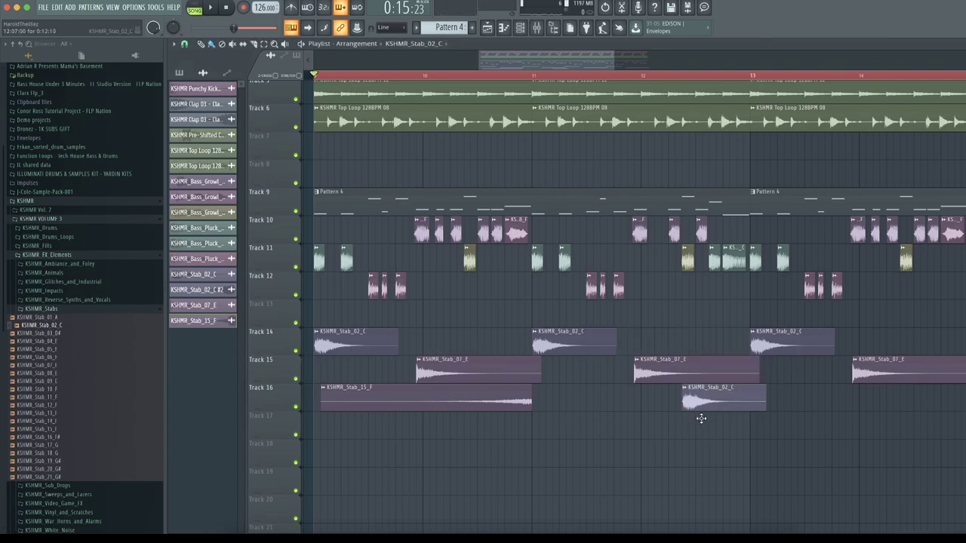
right_click(699, 394)
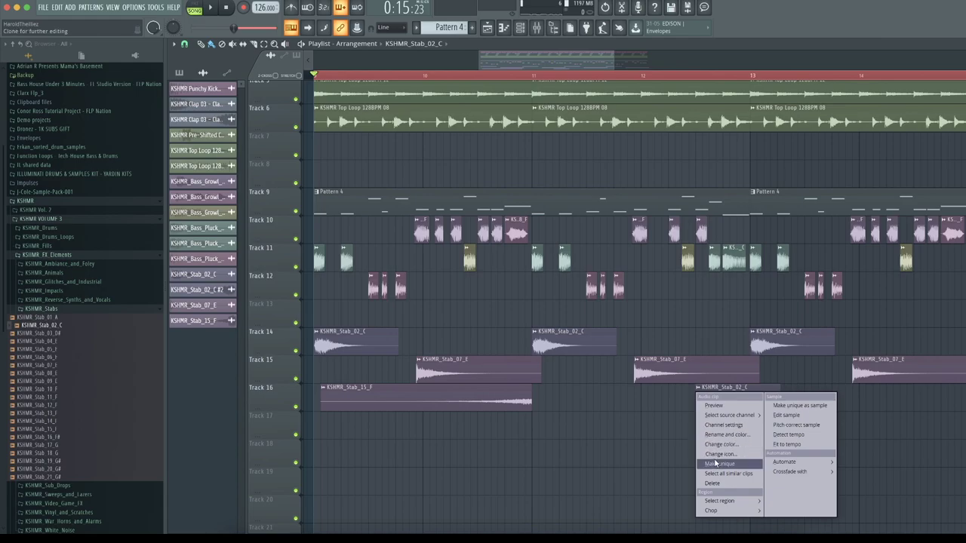
left_click(715, 463)
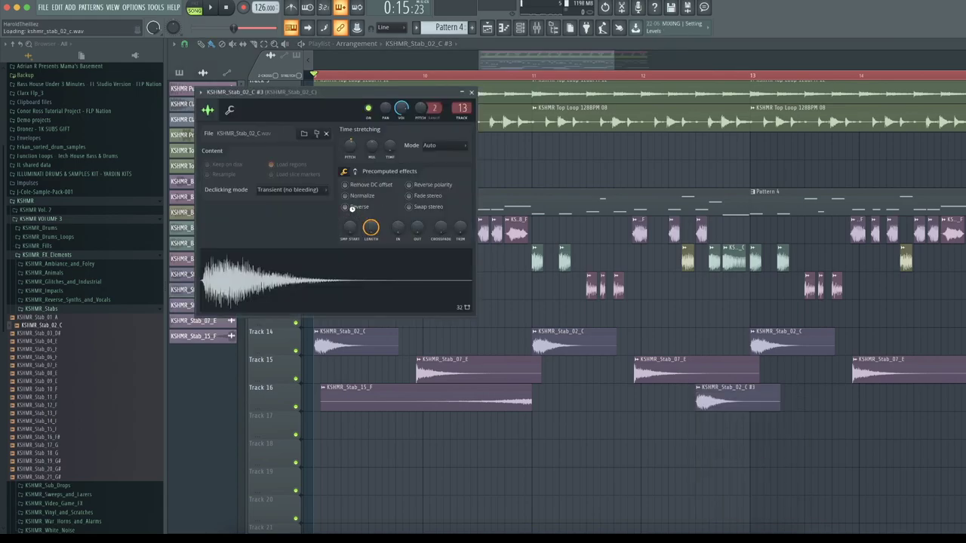
left_click(352, 210)
Step: Move the reversed KSHMR_Stab_02_C clip slightly earlier, trim its end to bar 13, and audition it in the drop
left_click_drag(771, 402, 756, 405)
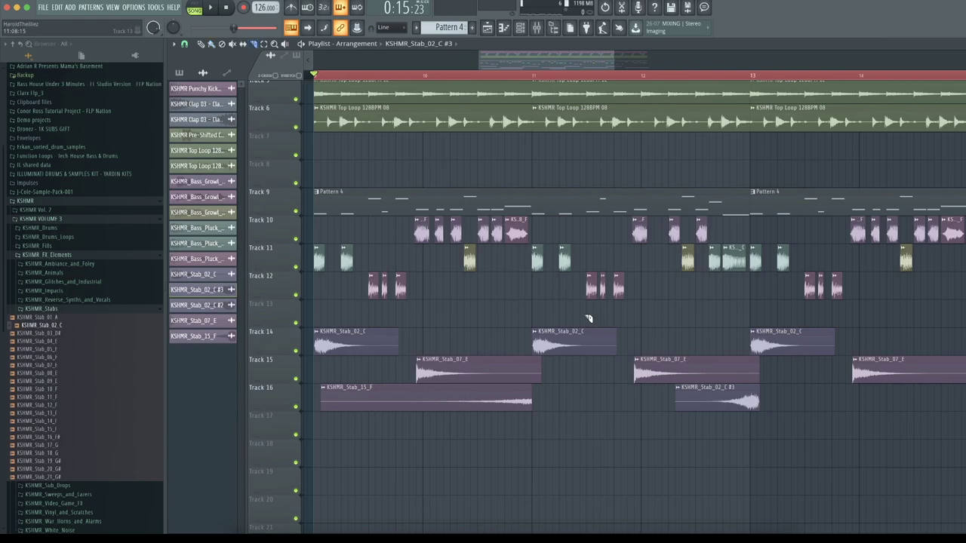
key("space")
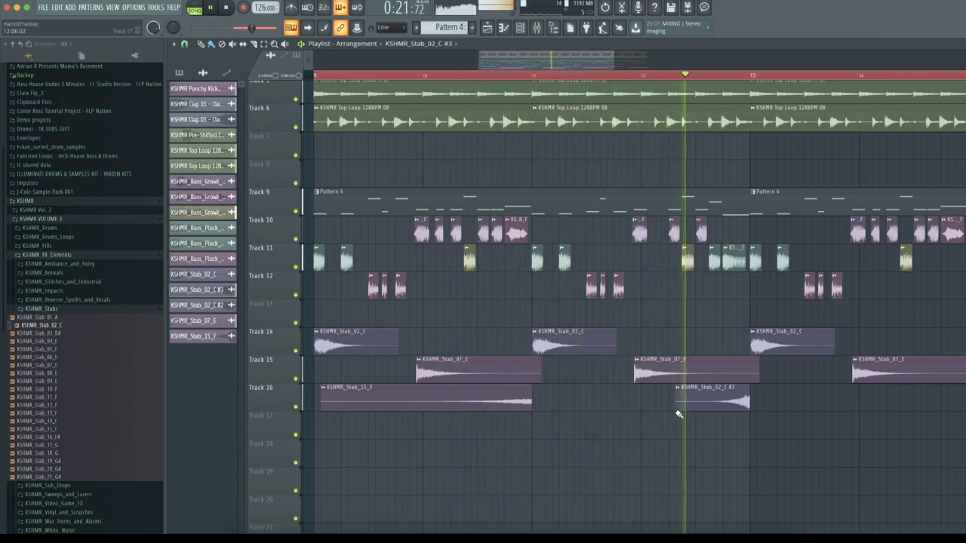
key("space")
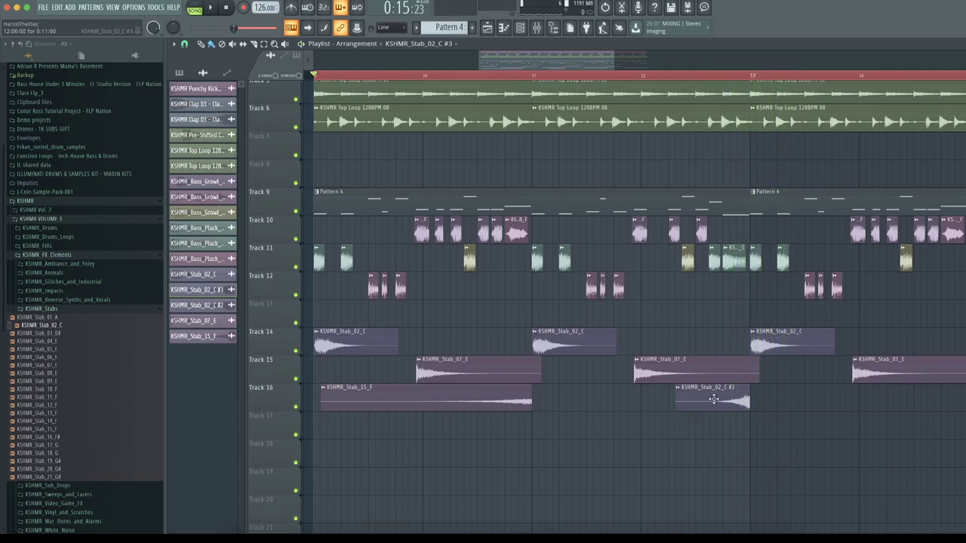
Step: Check the time-stretching settings of the reversed KSHMR_Stab_02_C before bar 13 and audition it in the drop
right_click(677, 388)
left_click(702, 425)
left_click(363, 160)
key("space")
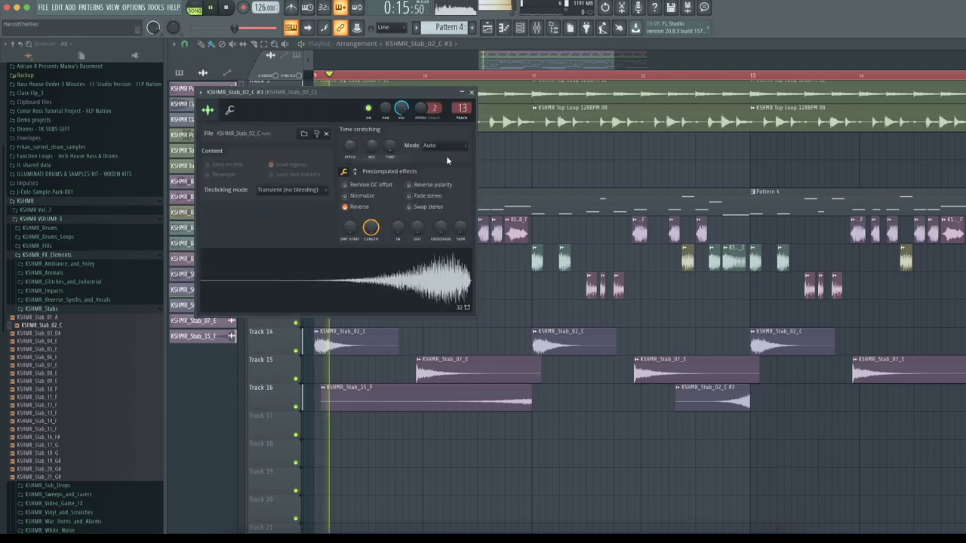
left_click(471, 92)
scroll(542, 86, "left", 1)
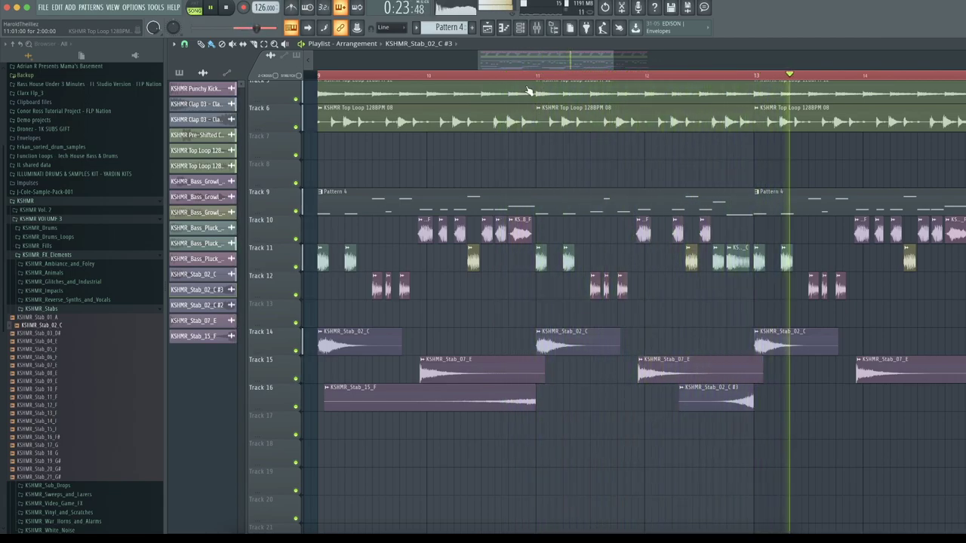
Step: Duplicate the reversed KSHMR_Stab_15_F and KSHMR_Stab_02_C clips on Track 16 into bars 13 to 17 and audition the full drop
left_click_drag(792, 391, 907, 405)
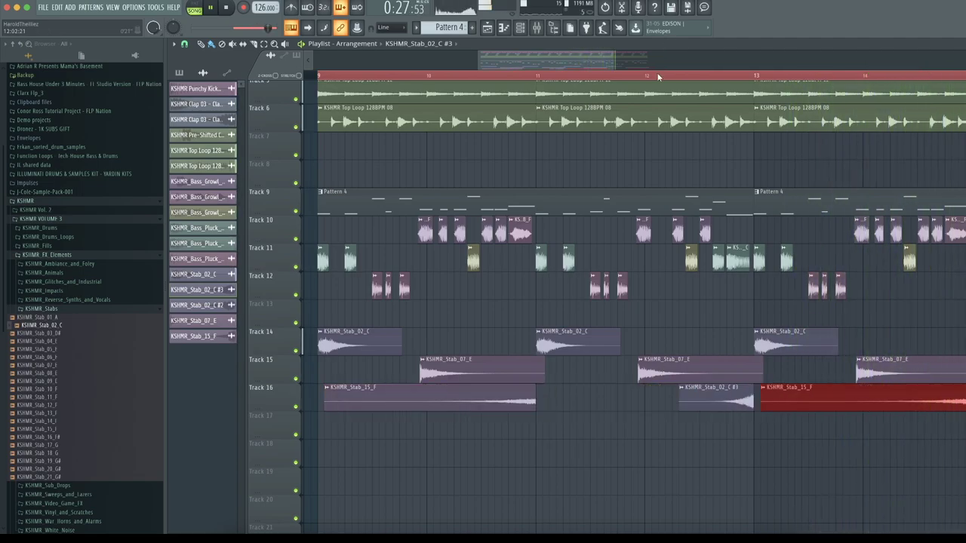
scroll(660, 74, "down", 5)
key("super+d")
left_click_drag(572, 62, 618, 68)
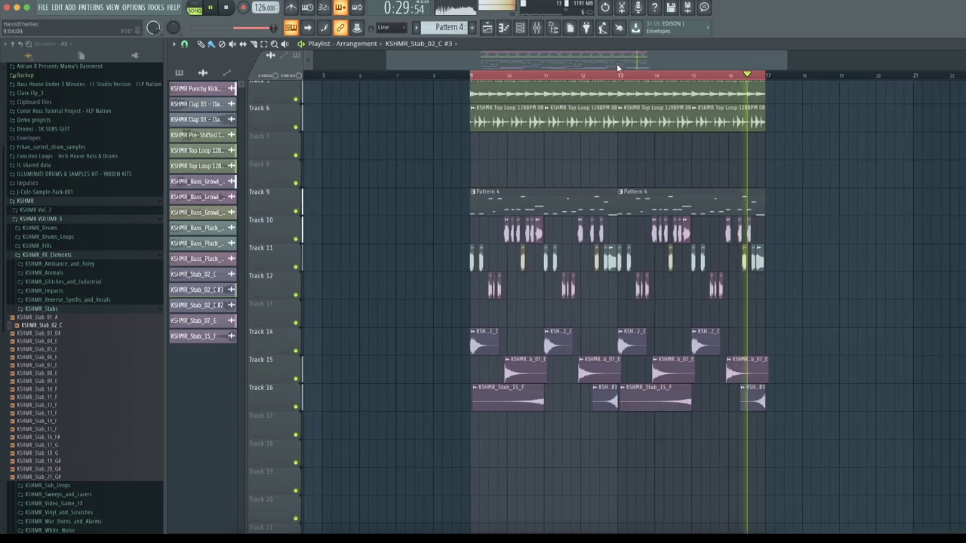
scroll(617, 68, "up", 4)
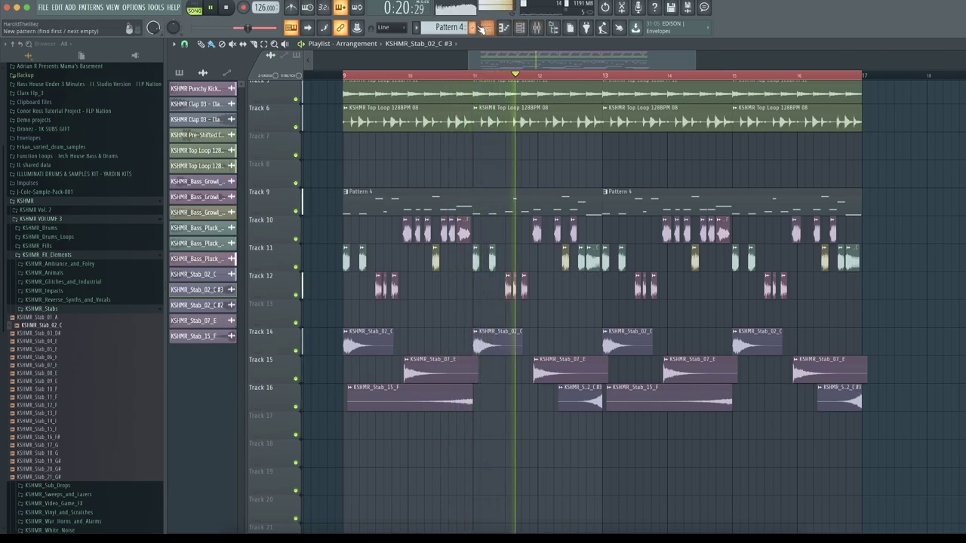
Step: Create a new empty pattern, Pattern 5, and filter the channel rack to Unsorted channels
left_click(481, 28)
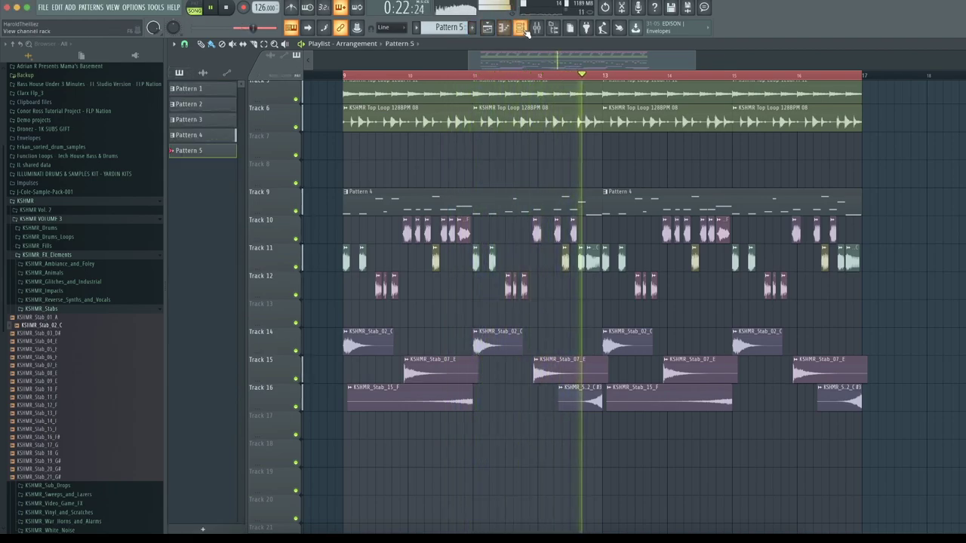
left_click(519, 28)
left_click(313, 58)
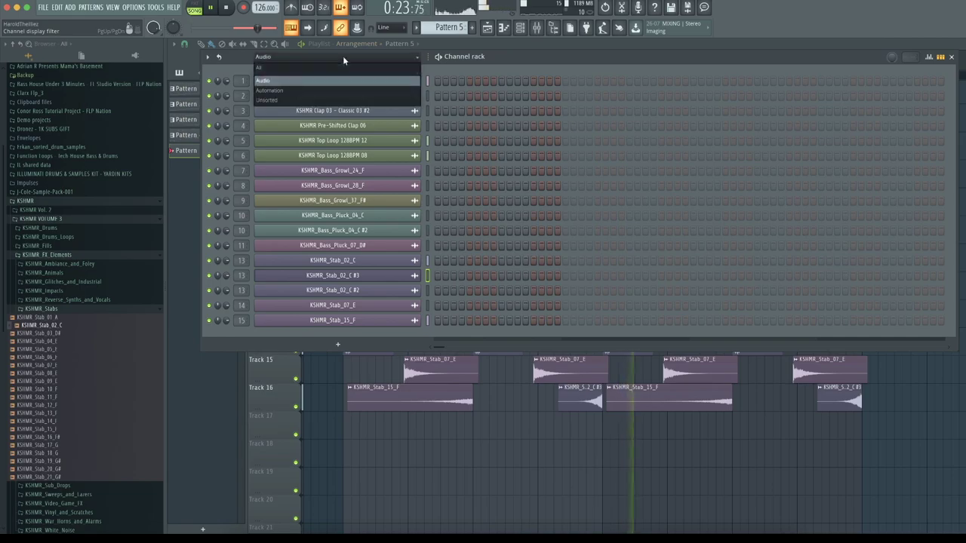
left_click(319, 101)
Step: Add a new Serum channel and load the user preset LEAD - Blurry (jonth)
left_click(343, 180)
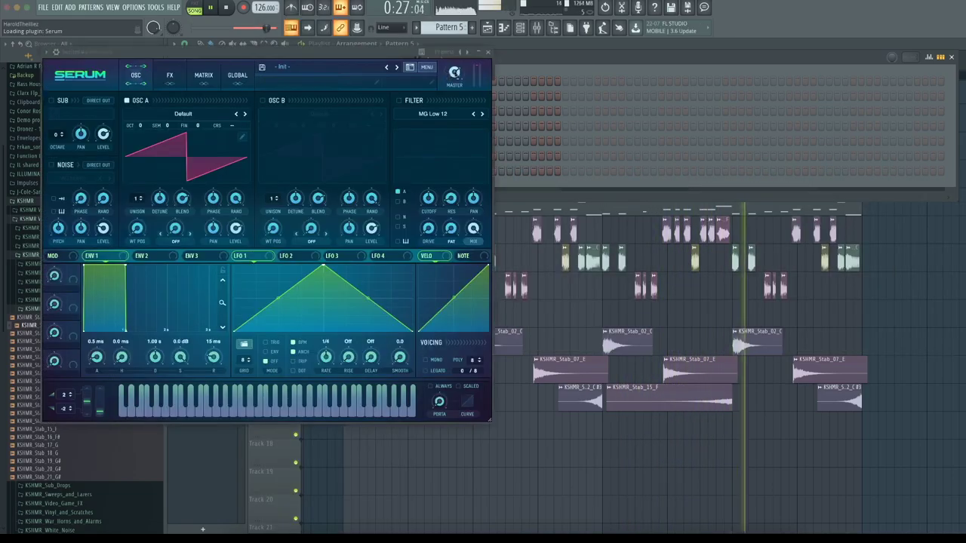
key("space")
left_click(349, 67)
mouse_move(353, 375)
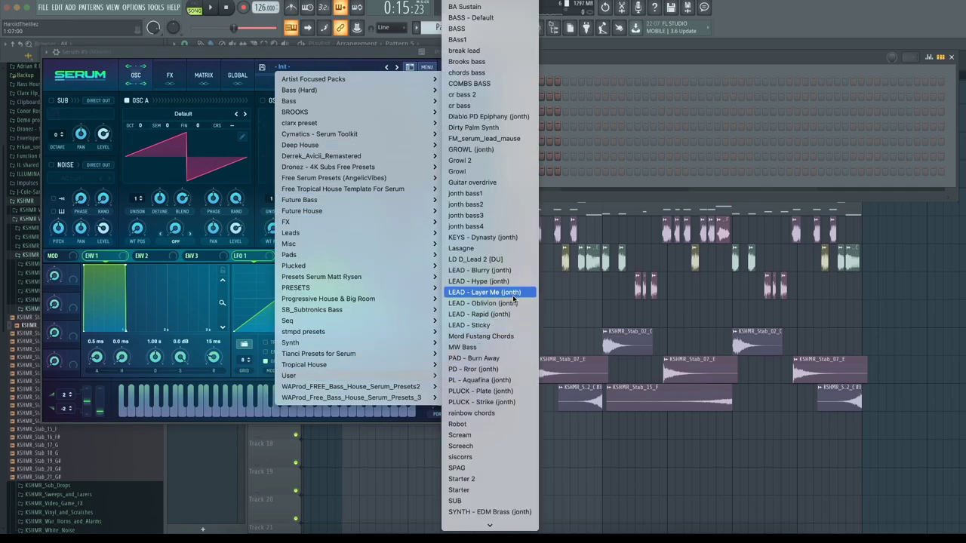
left_click(475, 276)
left_click(489, 55)
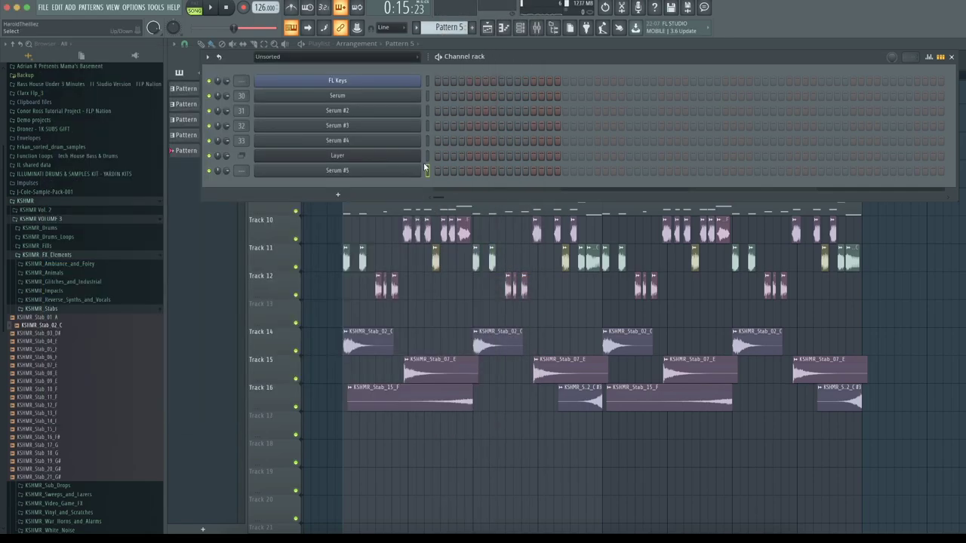
Step: Clone Serum #5 and switch the clone to the following preset, LEAD - Hype (jonth)
right_click(420, 167)
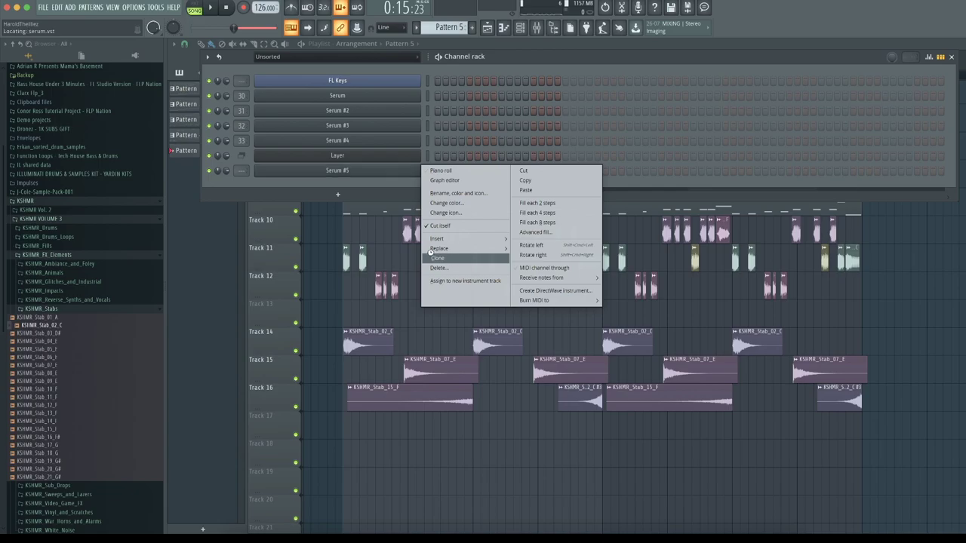
left_click(423, 258)
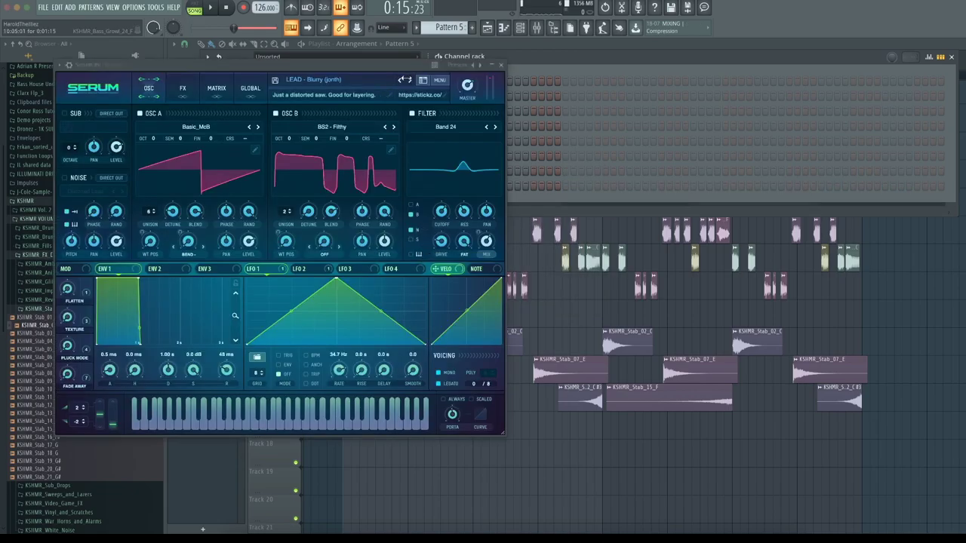
left_click(408, 80)
left_click(501, 66)
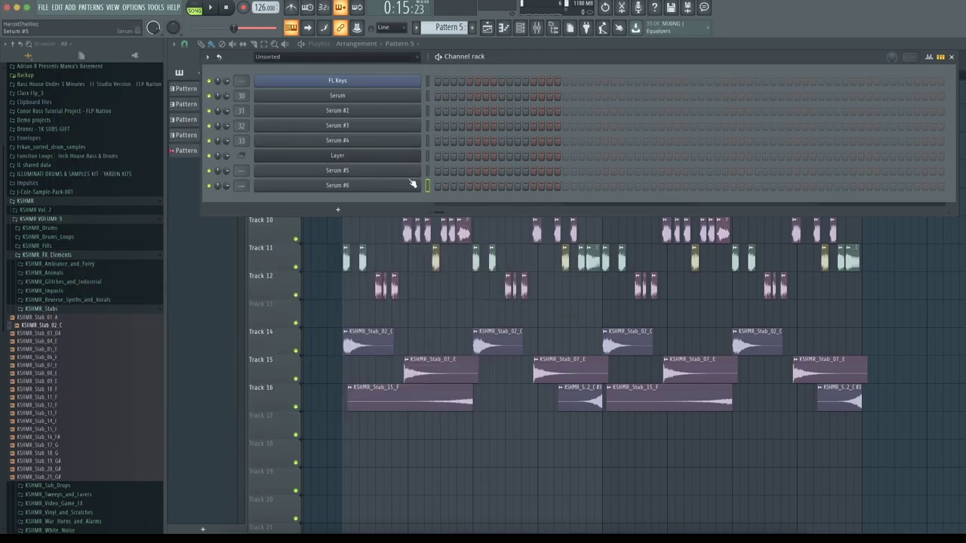
Step: Clone Serum #6 and switch the clone to the preset LEAD - Layer Me (jonth)
right_click(419, 185)
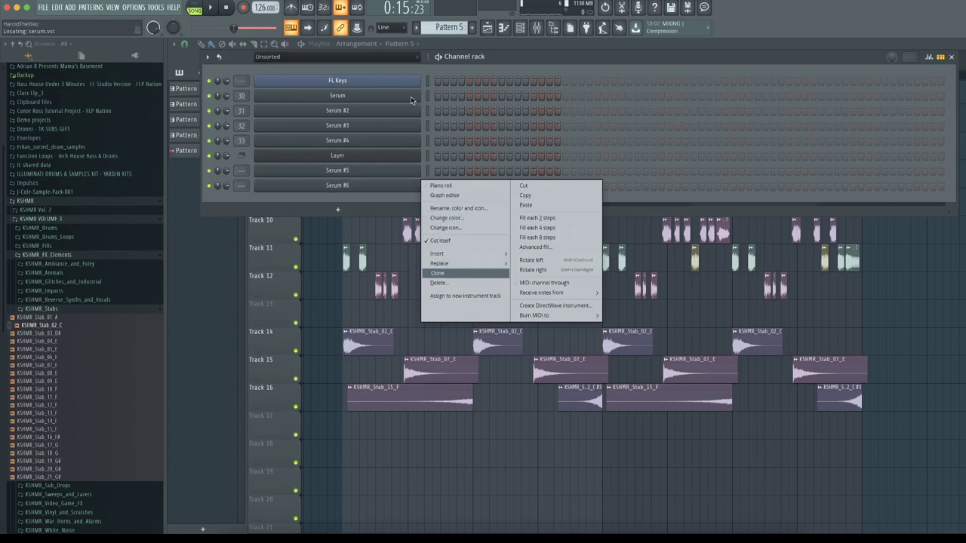
left_click(438, 272)
left_click(424, 93)
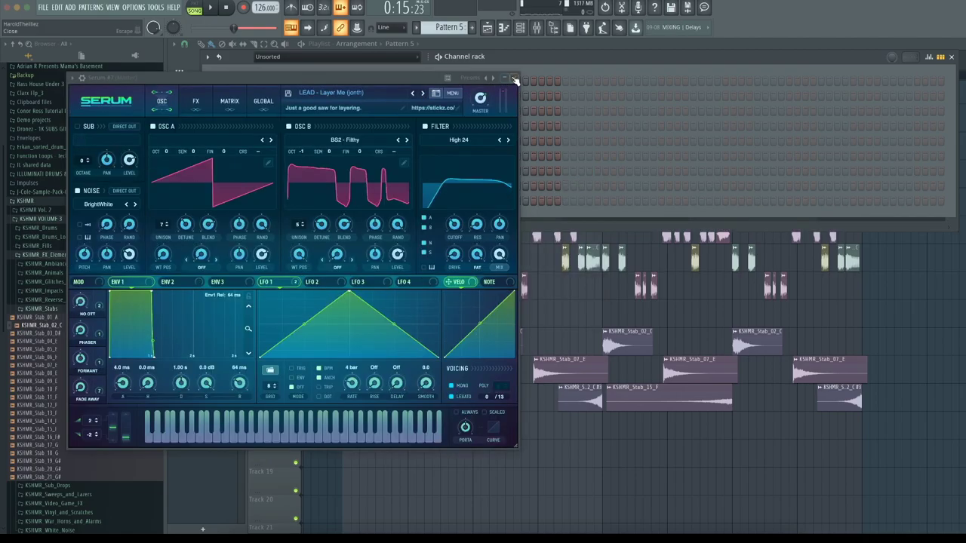
left_click(514, 78)
Step: Clone Serum #7 and switch the clone to the preset LEAD - Oblivion (jonth)
right_click(404, 202)
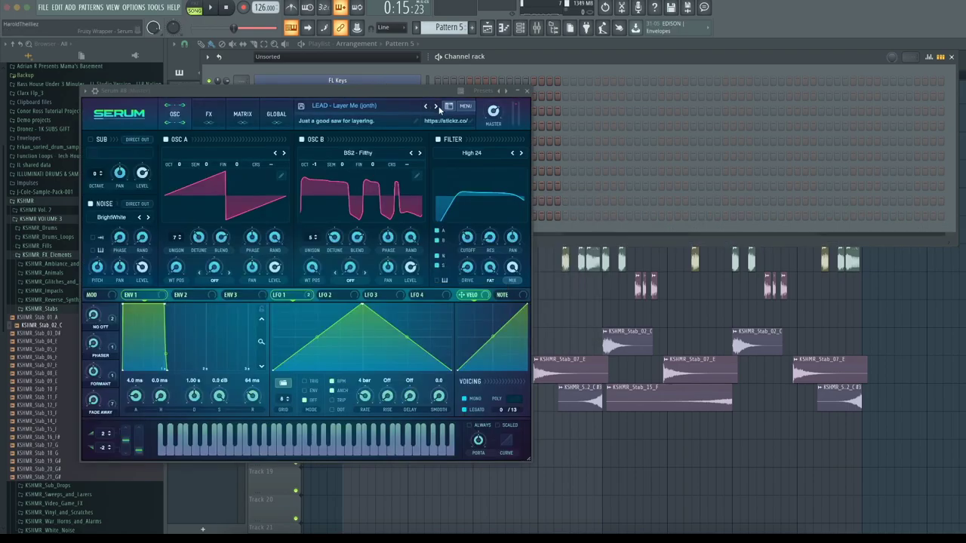
left_click(436, 107)
left_click(529, 92)
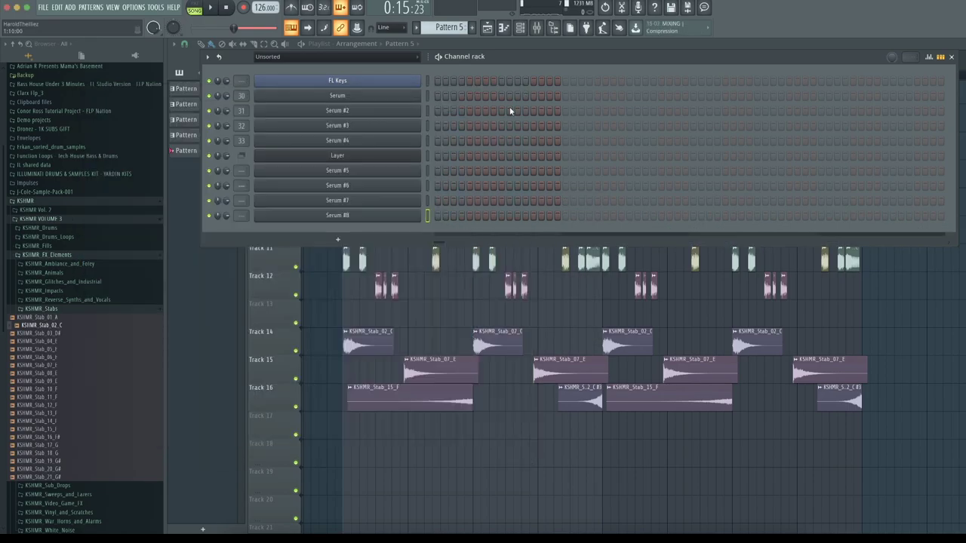
Step: Clone Serum #8 and switch the clone to the preset LEAD - Rapid (jonth)
right_click(416, 216)
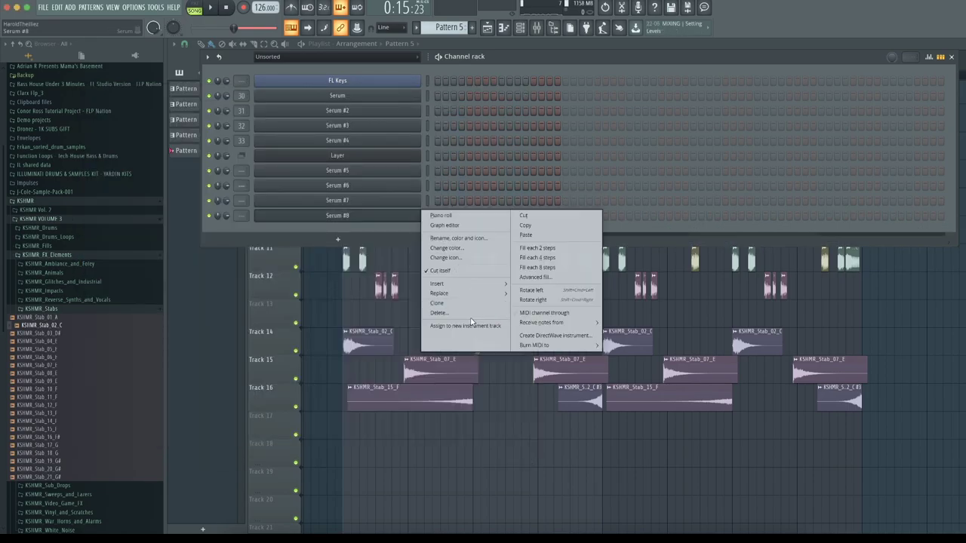
left_click(384, 97)
left_click(449, 119)
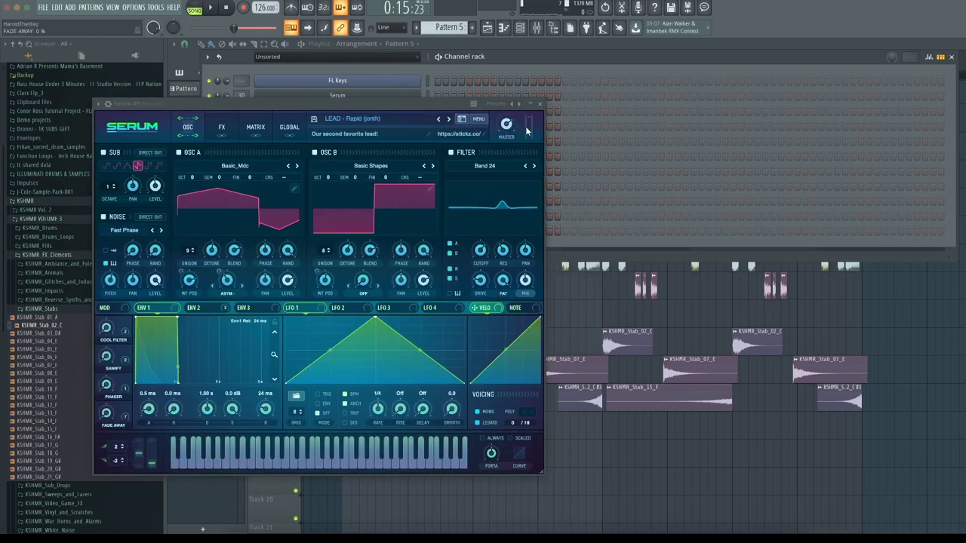
left_click(541, 103)
left_click(411, 228)
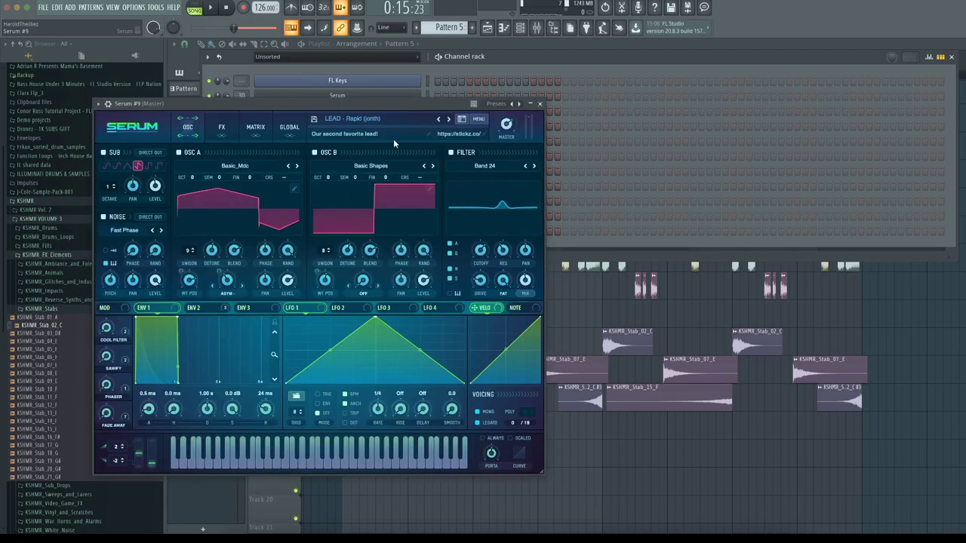
left_click(399, 119)
mouse_move(410, 427)
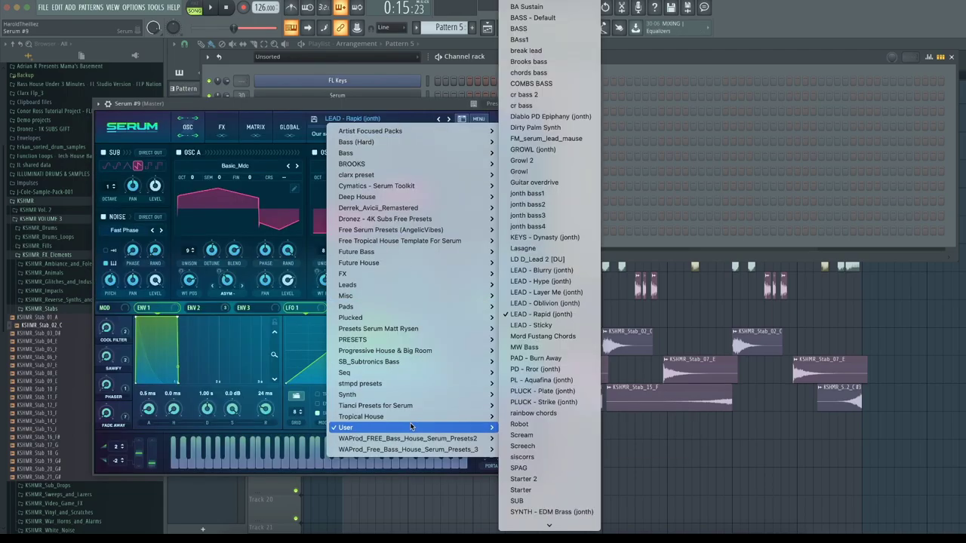
left_click(665, 72)
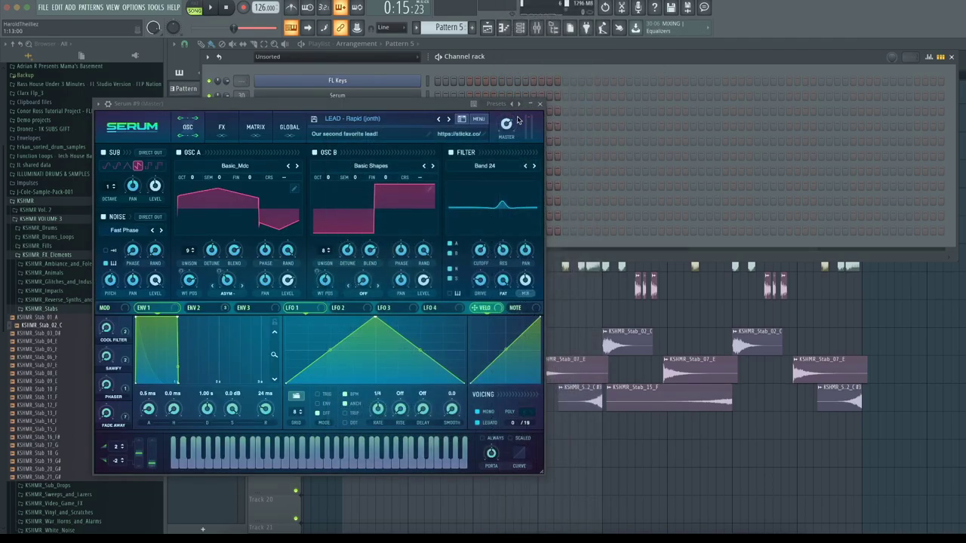
left_click(544, 105)
Step: Add a Layer channel and set Serum #5 through Serum #9 as its children
left_click(379, 257)
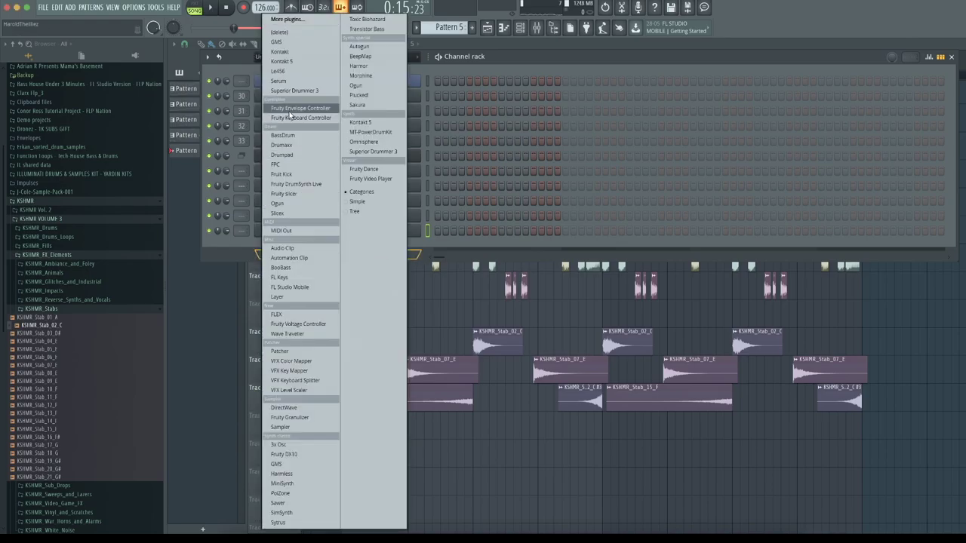
left_click(290, 299)
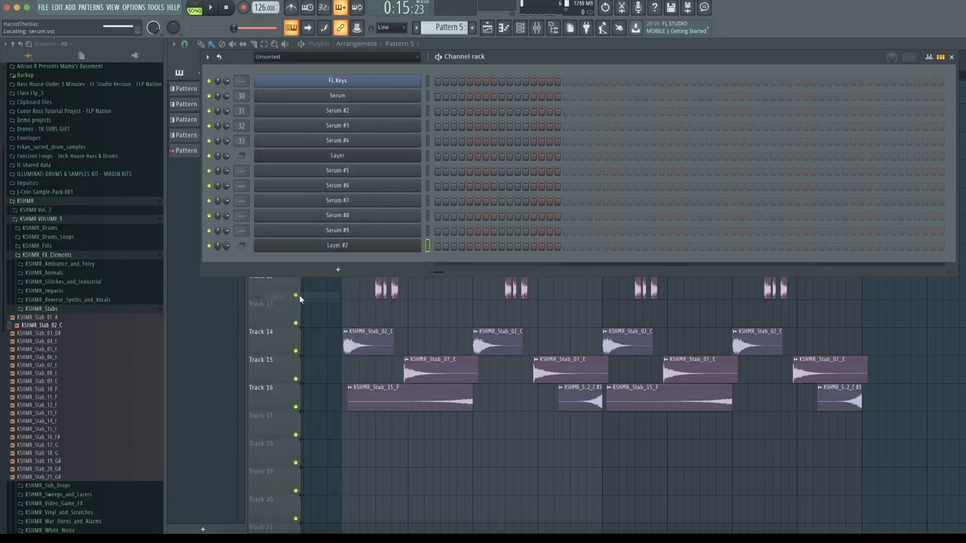
left_click(427, 187)
key("c")
left_click(427, 202)
key("c")
left_click(426, 230)
left_click(427, 245)
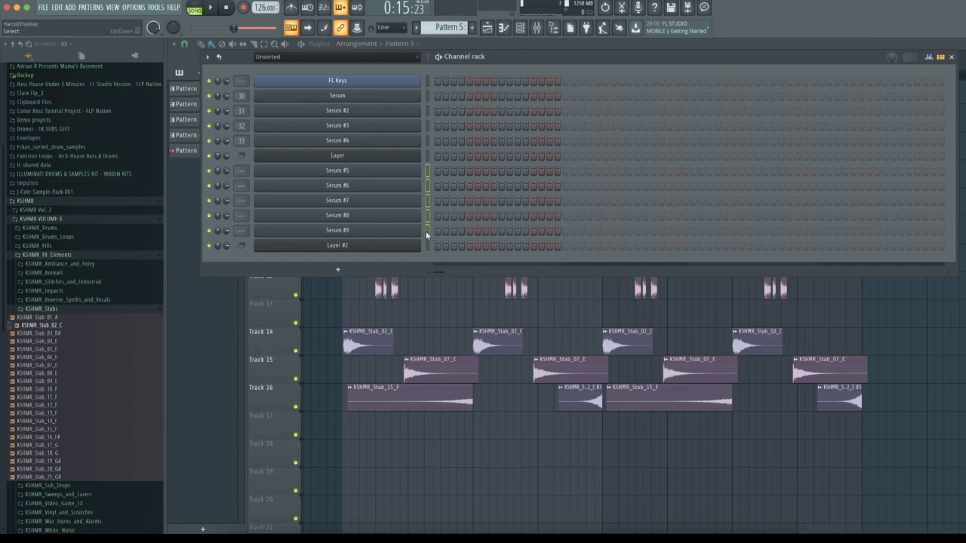
left_click(403, 246)
left_click_drag(379, 65, 498, 229)
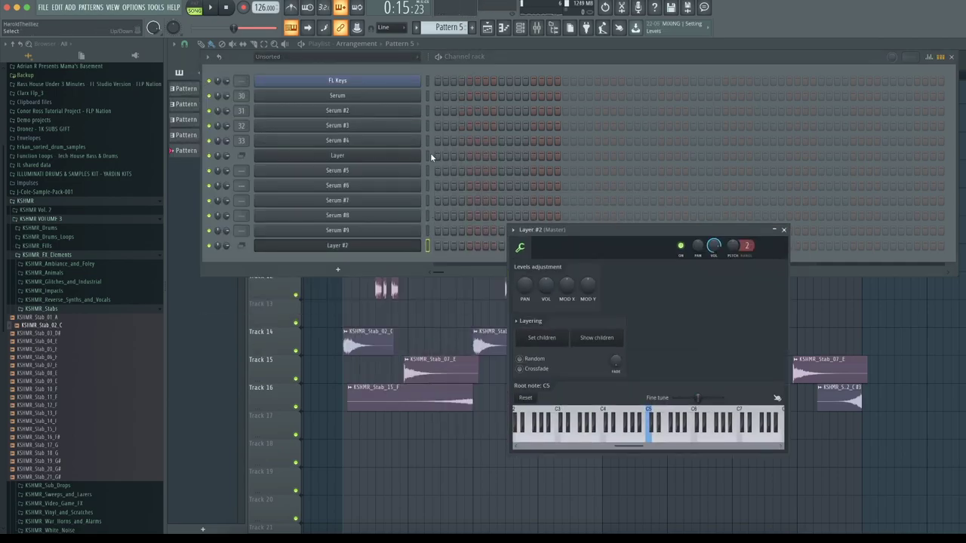
left_click_drag(427, 171, 427, 221)
left_click(539, 339)
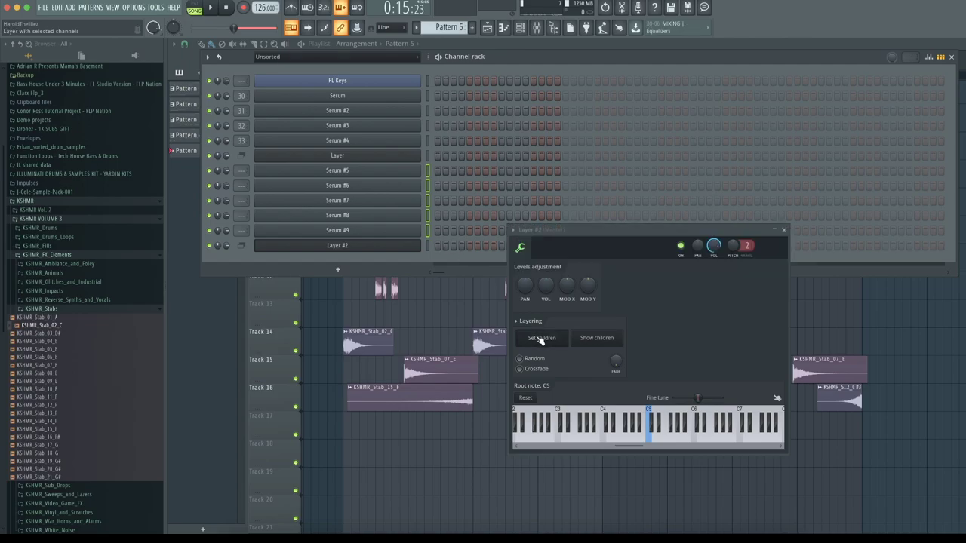
Step: Assign the channels Serum #5 through Serum #9 to consecutive mixer inserts starting at insert 36
left_click(427, 246)
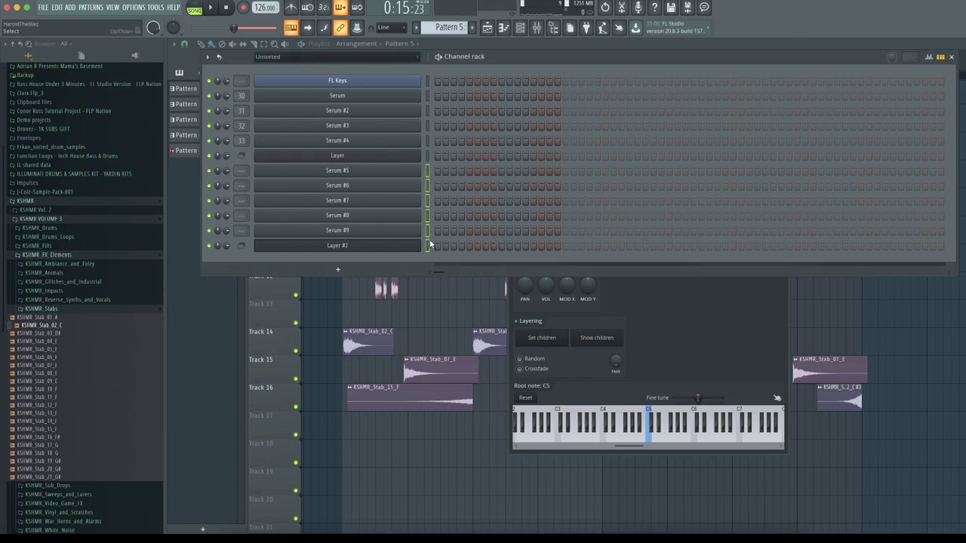
left_click_drag(429, 173, 430, 228)
left_click(536, 28)
right_click(556, 145)
mouse_move(627, 198)
left_click(732, 199)
Step: Name mixer insert 41 LEADS and colour it green
right_click(609, 159)
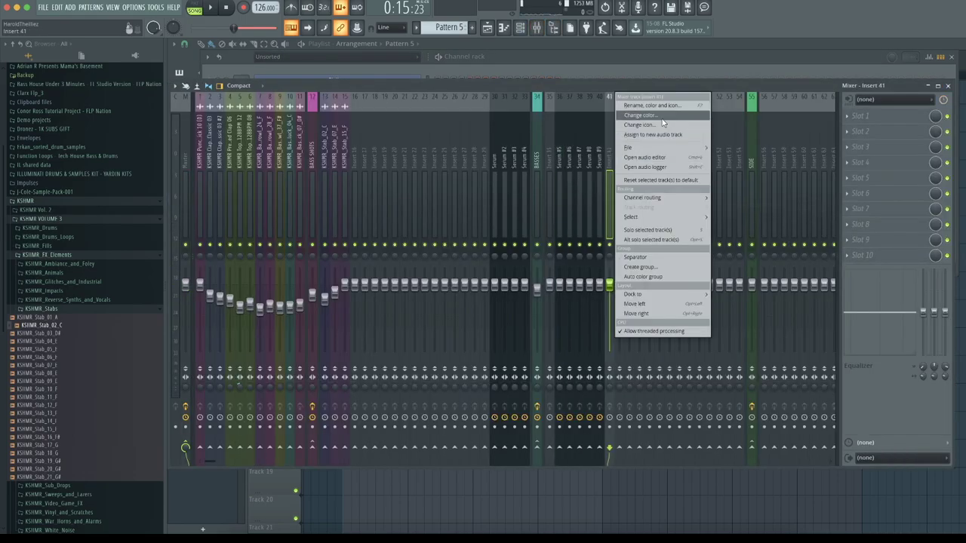
left_click(656, 267)
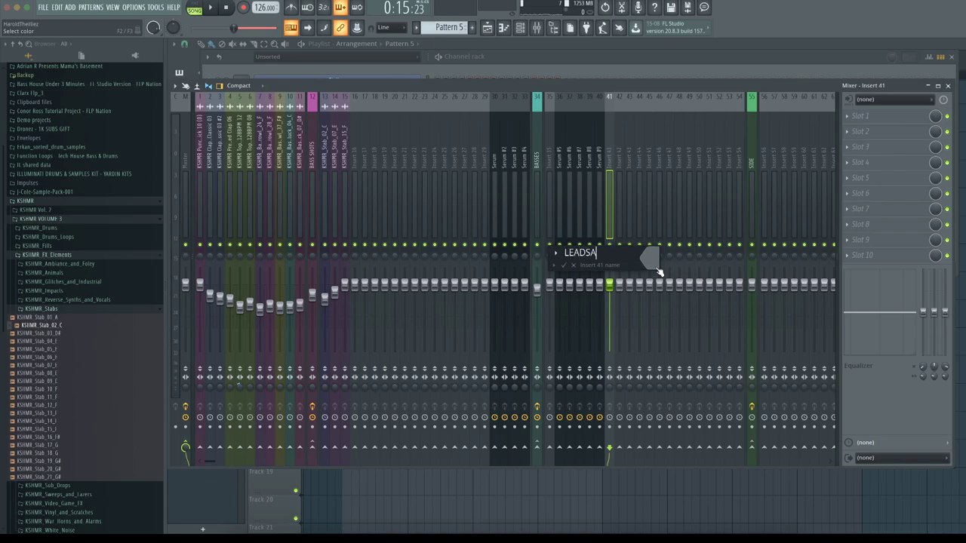
left_click(655, 270)
key("Return")
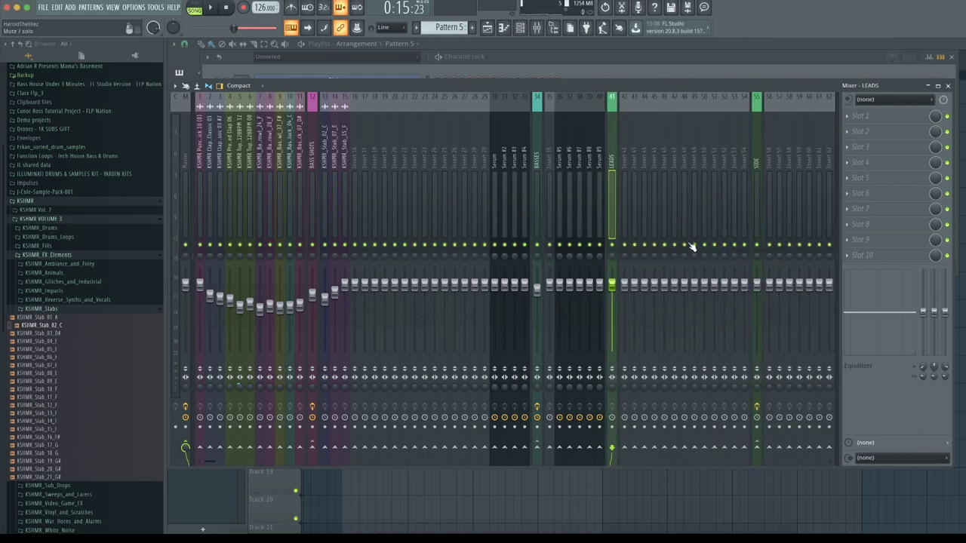
Step: Route mixer inserts Serum #5 through Serum #9 to LEADS and disable their sends to Master
left_click(563, 166)
key("Right")
key("Right")
key("Right")
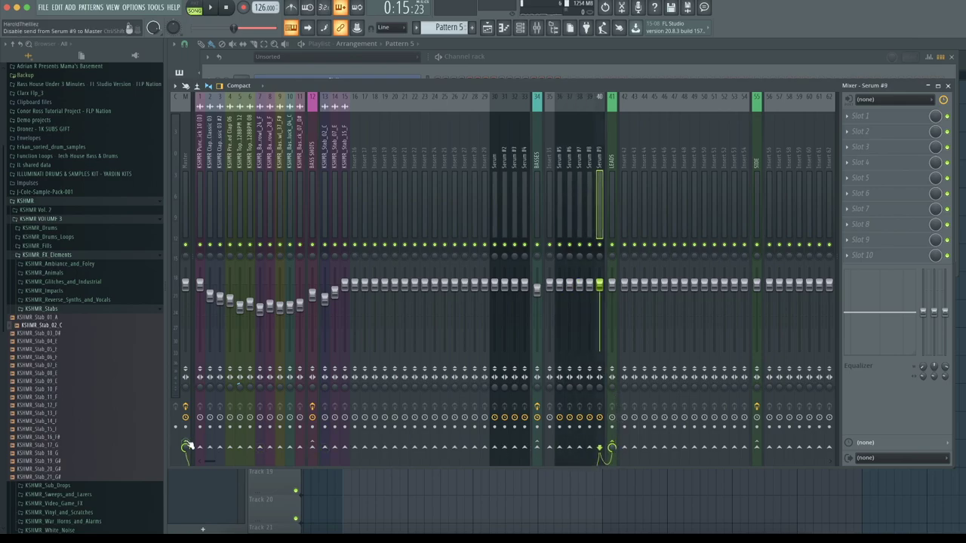
key("Left")
key("Left")
key("Left")
key("Left")
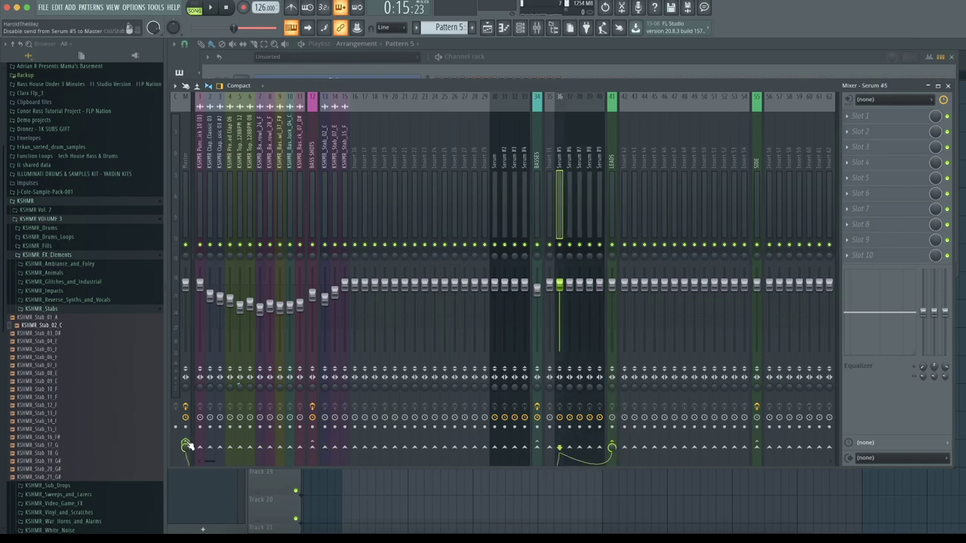
Step: Route the LEADS insert to SIDE instead of Master
key("Right")
key("Right")
key("Right")
key("Right")
key("Right")
left_click(758, 448)
Step: Play the song and try to copy the upper melody notes of FL Keys from Pattern 1
key("space")
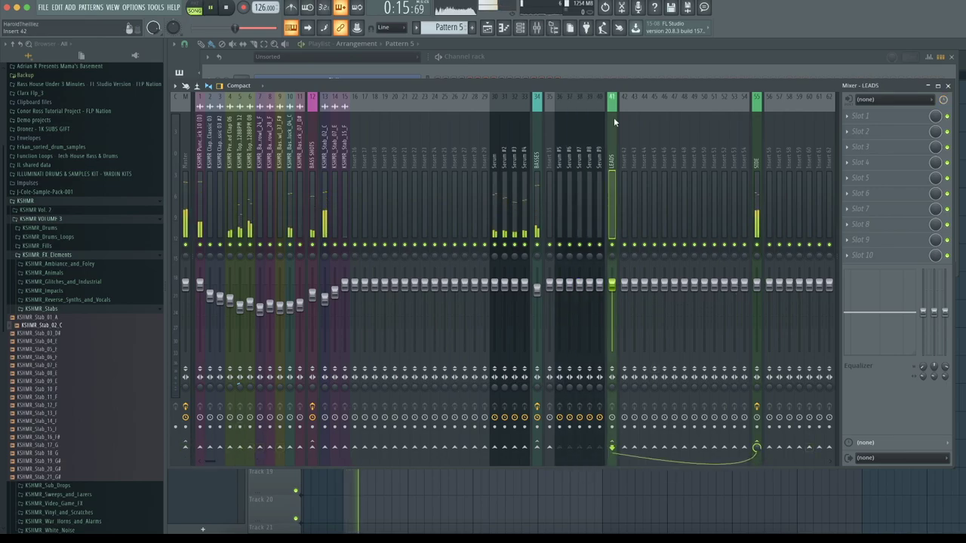
left_click(520, 29)
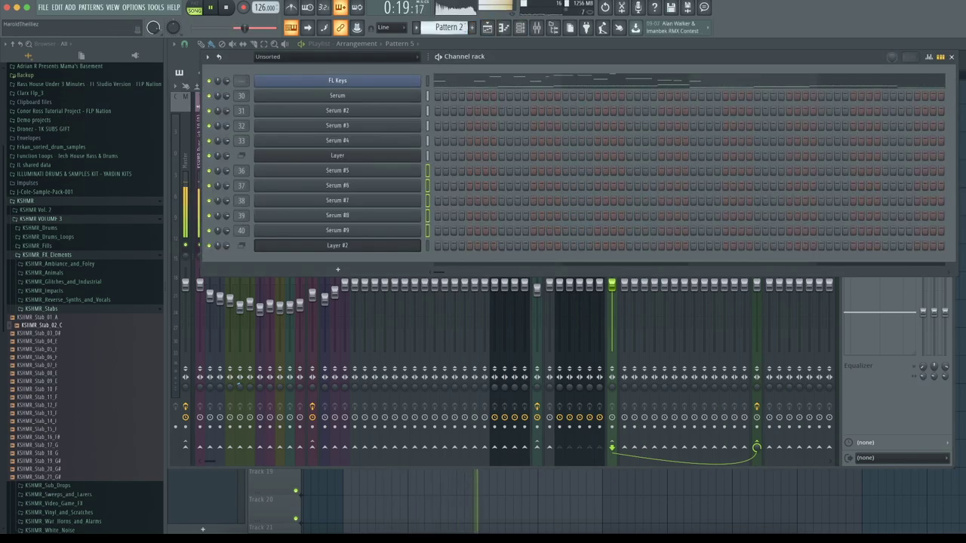
scroll(448, 28, "up", 1)
left_click(500, 81)
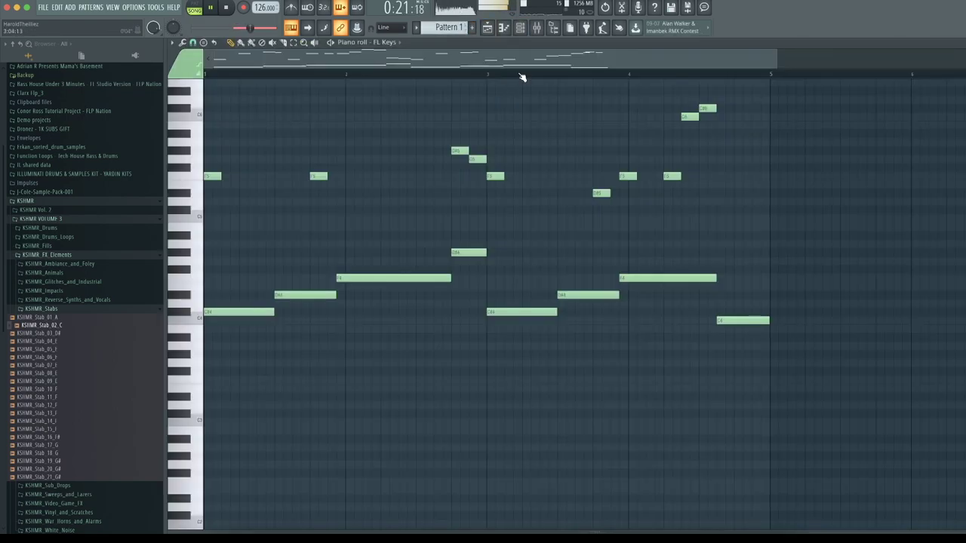
scroll(523, 77, "down", 1)
scroll(526, 104, "up", 2)
left_click_drag(589, 123, 59, 289)
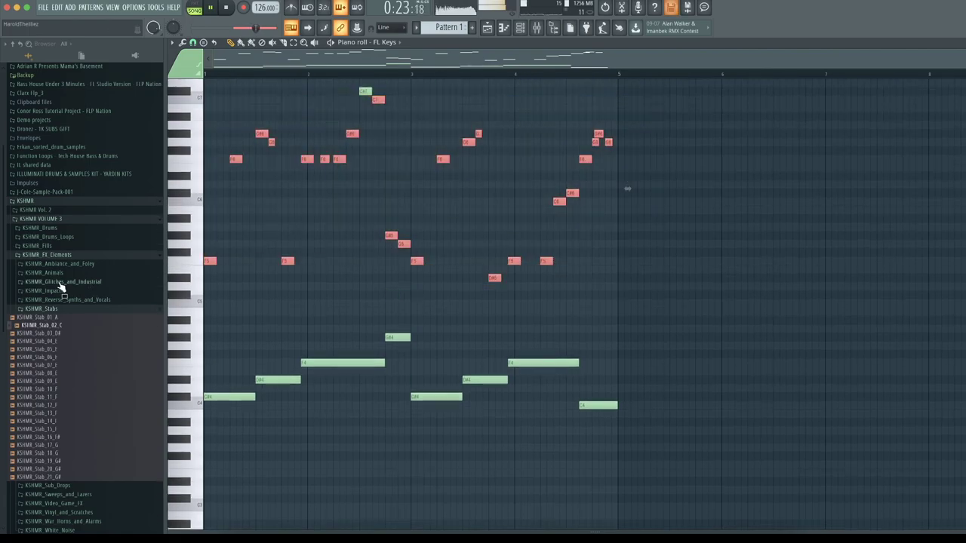
Step: Switch to Pattern 5, open the Layer #2 piano roll and stop playback
scroll(450, 28, "down", 4)
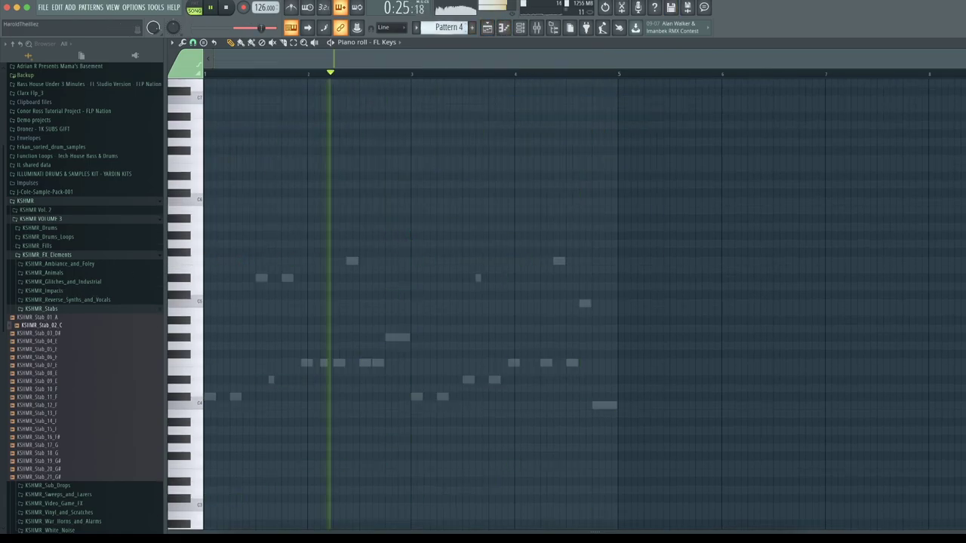
left_click(520, 28)
right_click(418, 243)
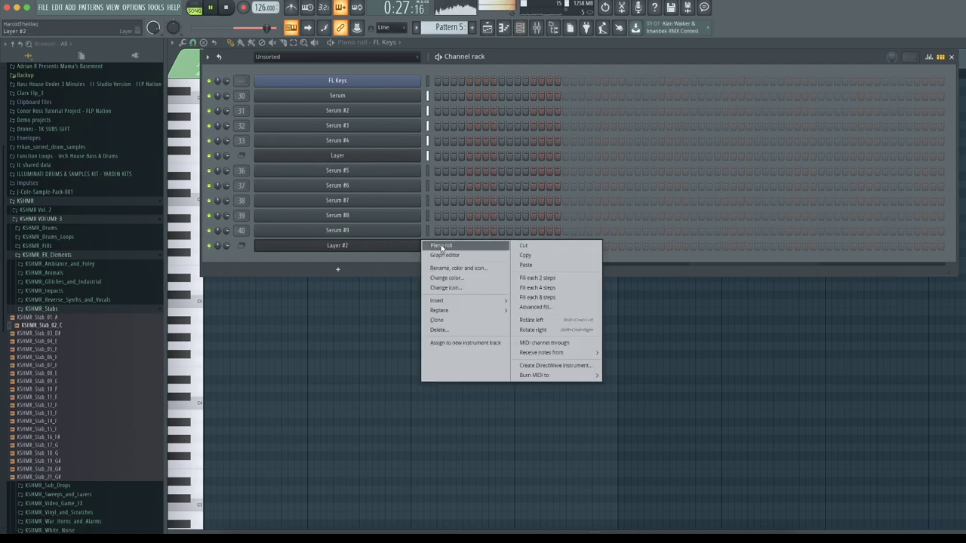
left_click(434, 247)
key("space")
scroll(264, 144, "down", 3)
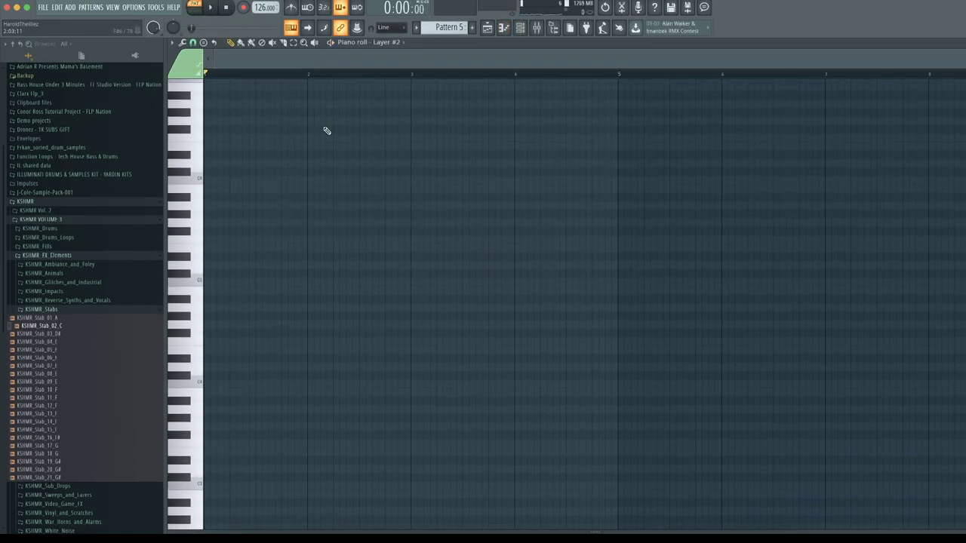
scroll(325, 132, "up", 5)
Step: Select and copy the upper melody notes of FL Keys in Pattern 1, leaving out the long low notes
left_click(521, 28)
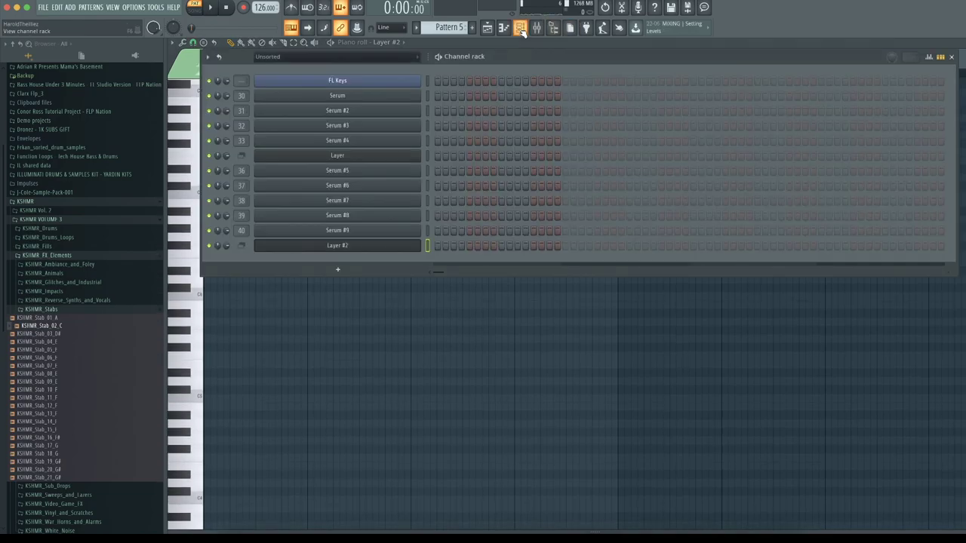
scroll(426, 24, "up", 4)
left_click(440, 85)
left_click_drag(677, 157, 89, 368)
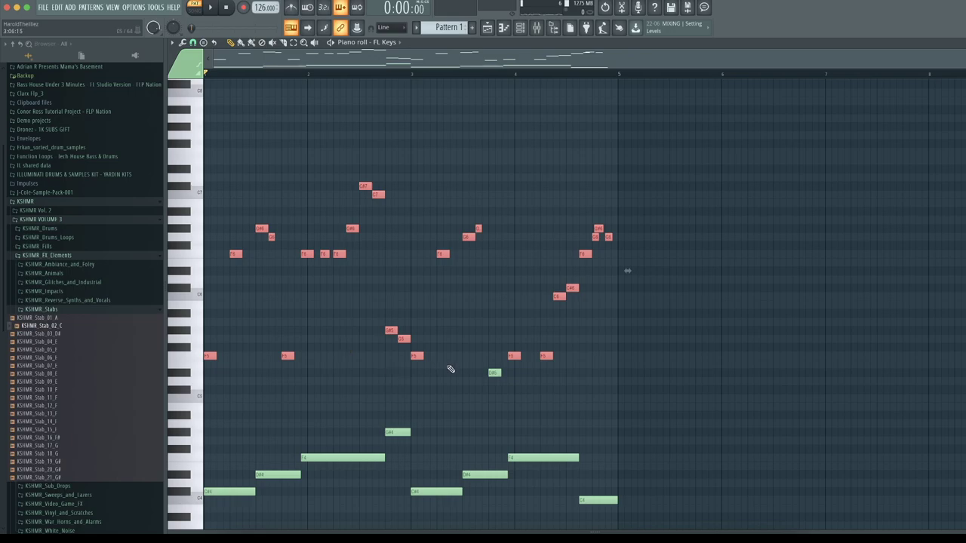
Step: Paste the copied melody into the Layer #2 piano roll of Pattern 5 and play it briefly
left_click(473, 28)
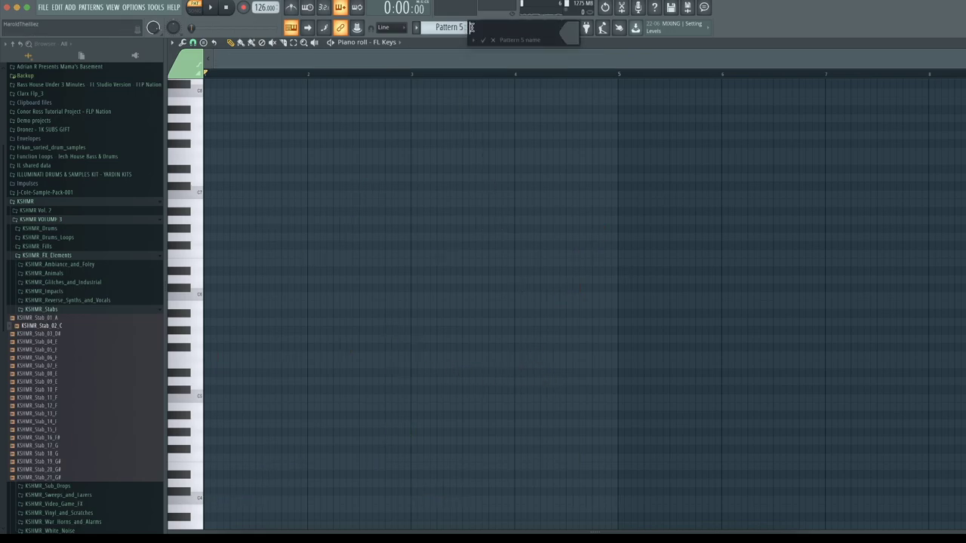
left_click(520, 28)
right_click(385, 246)
left_click(446, 246)
key("super+v")
key("space")
key("space")
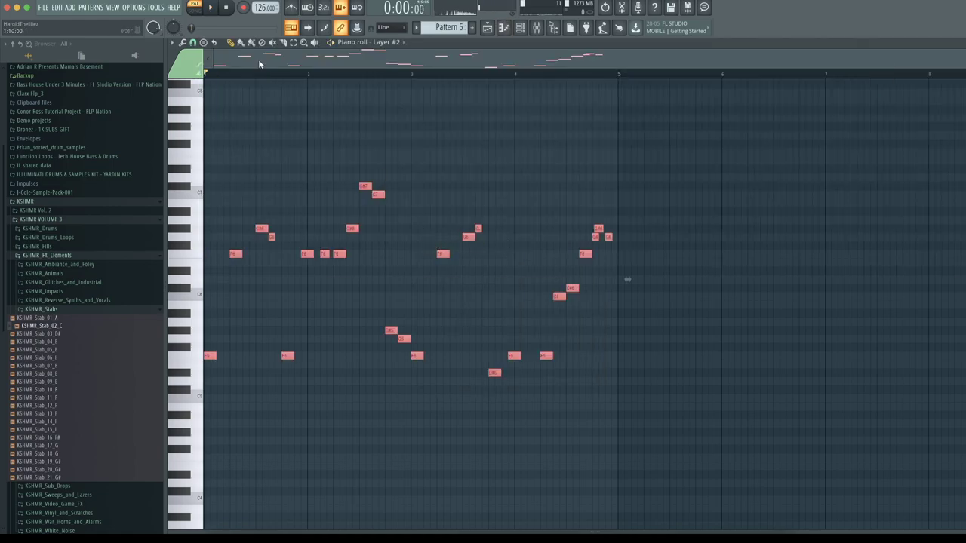
Step: Lower the volume of the LEADS mixer insert while the lead pattern plays
left_click(538, 28)
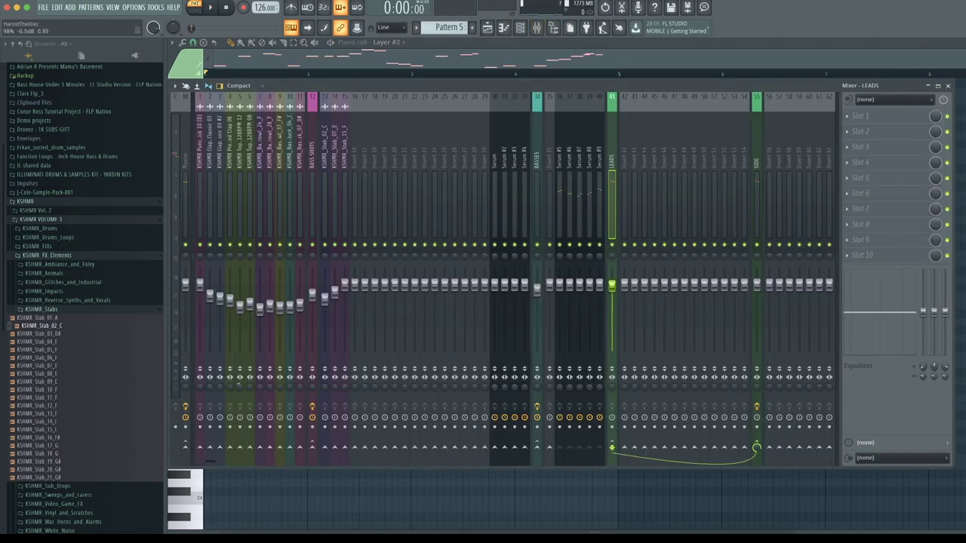
key("space")
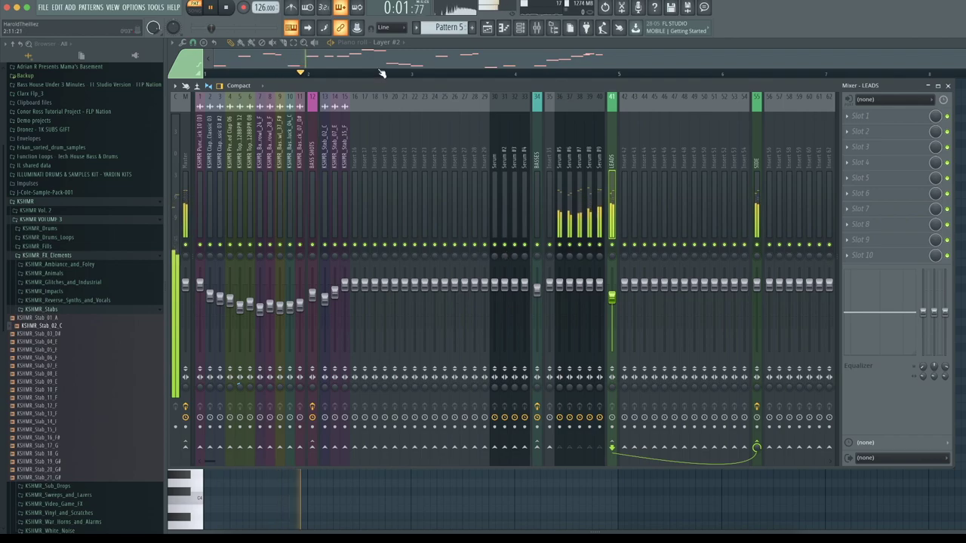
key("F9")
key("space")
Step: Transpose the Layer #2 melody notes down one octave in the piano roll
key("space")
scroll(250, 74, "up", 3)
key("space")
scroll(277, 145, "up", 4)
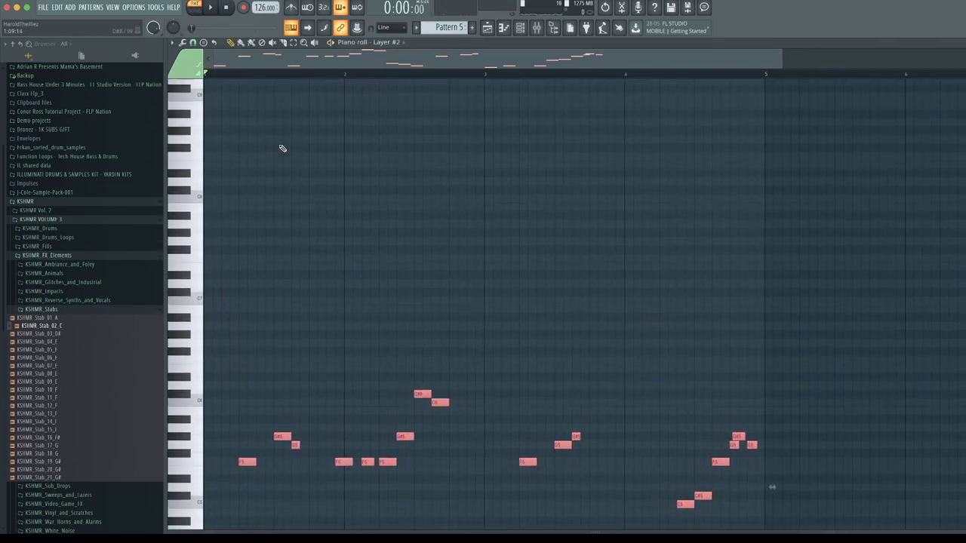
Step: Add a short E5 grace note before the first F5 in bar 1 and trim the start of that F5
scroll(265, 177, "down", 8)
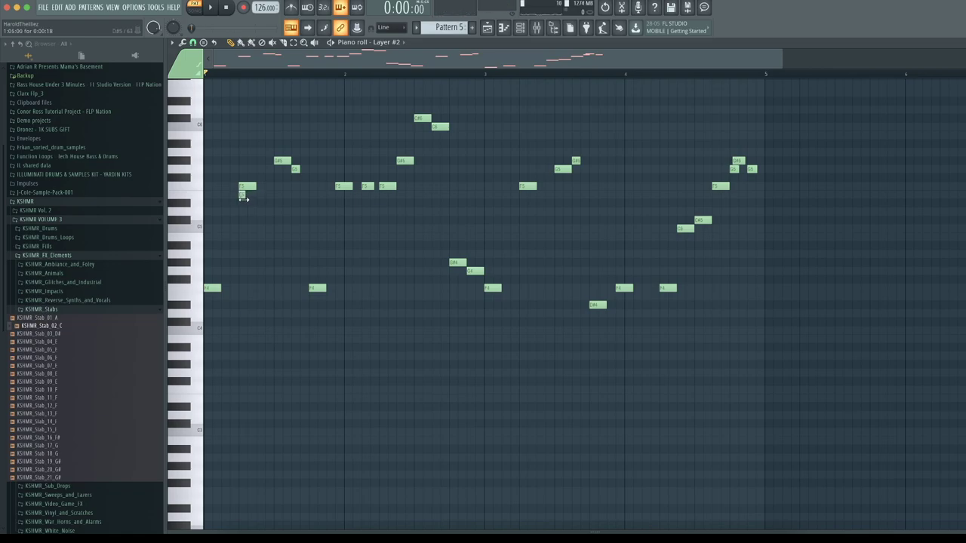
key("space")
key("space")
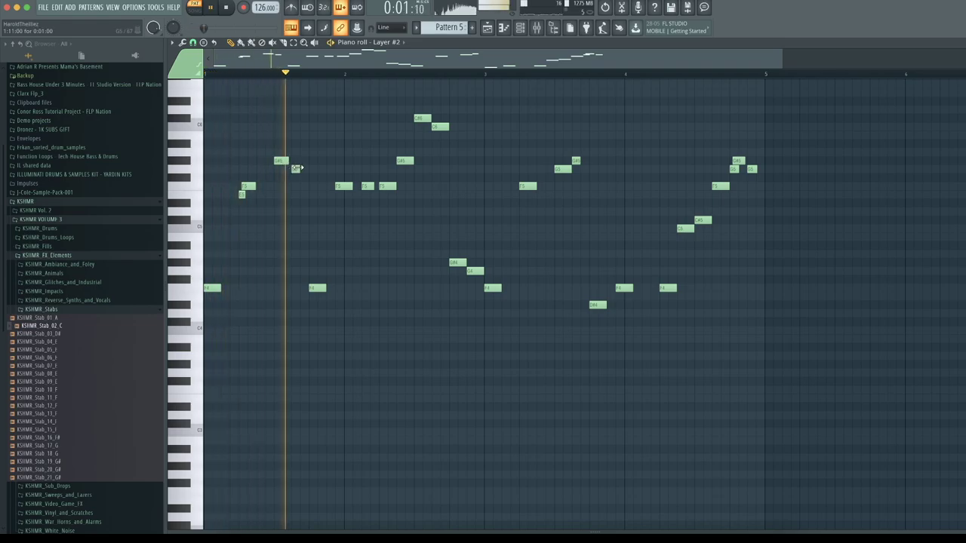
key("space")
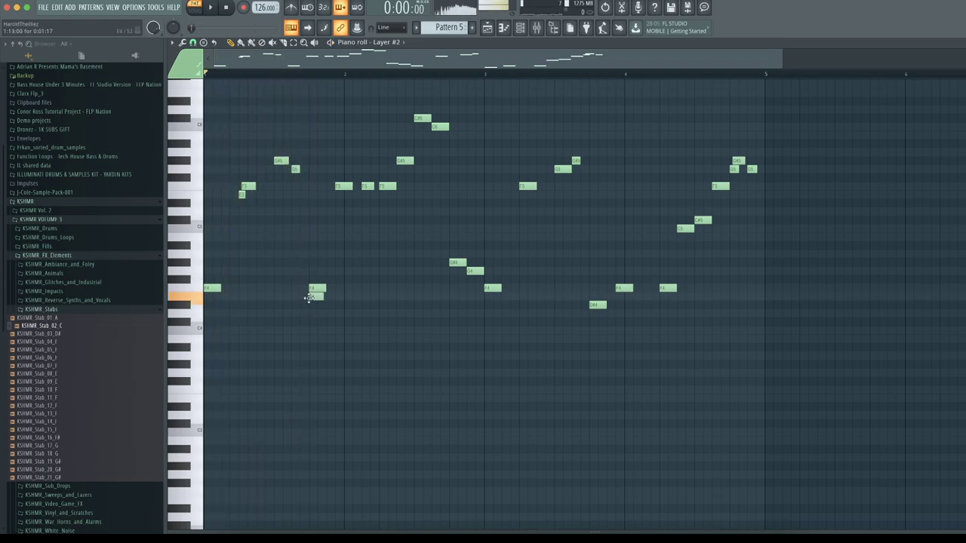
Step: Add a short E4 grace note before the F4 late in bar 1, trim that F4's start, and play it back
key("space")
key("space")
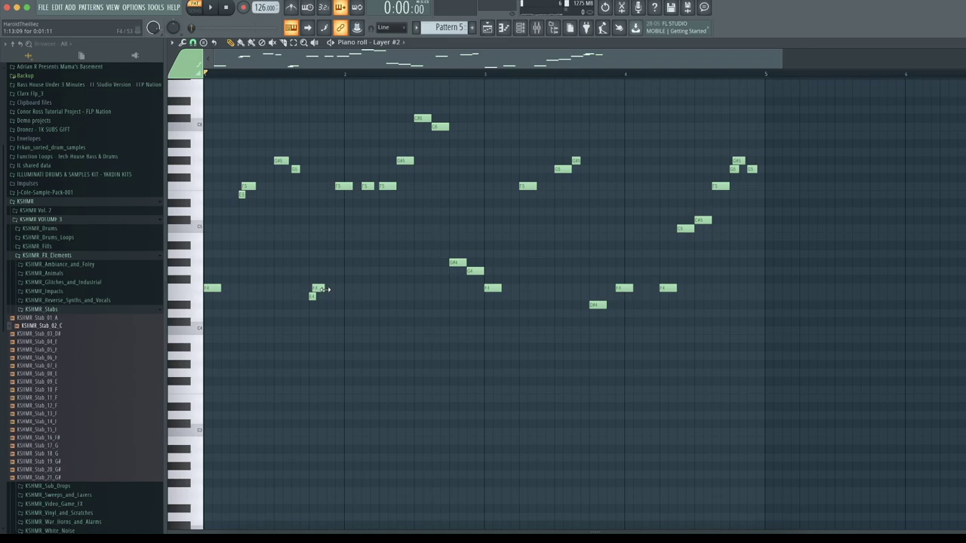
key("space")
scroll(347, 271, "up", 2)
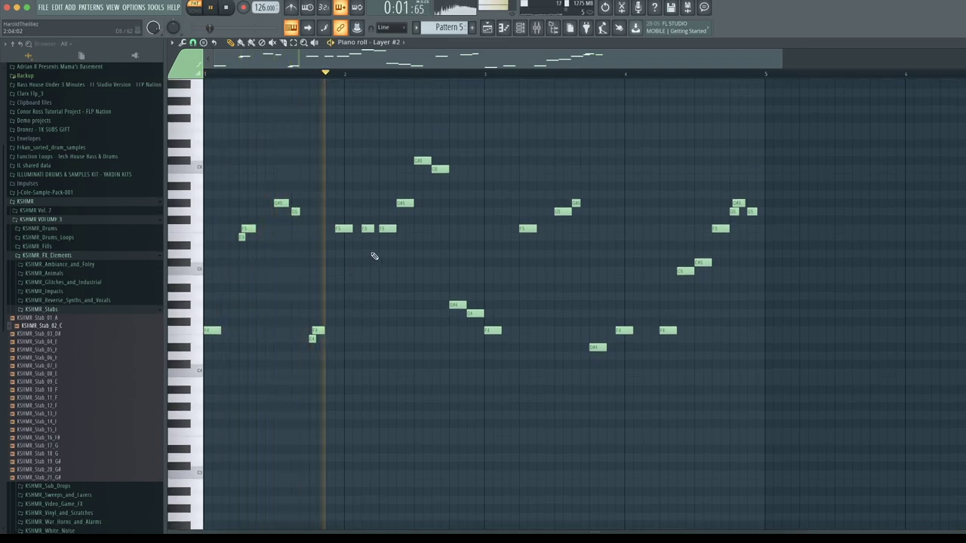
Step: Add a short C6 grace note before the C#6 in bar 2, and shorten the neighbouring G#5 and C6 notes
key("space")
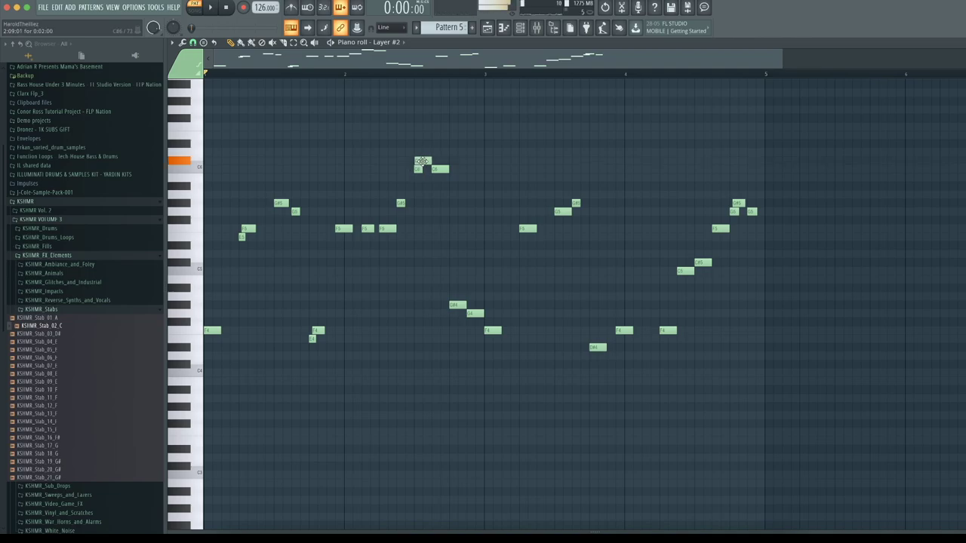
key("space")
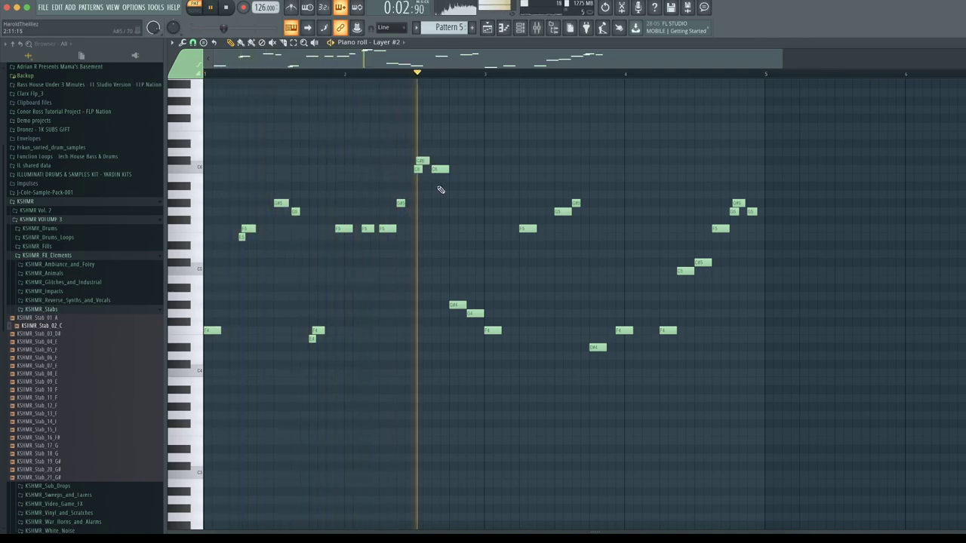
key("space")
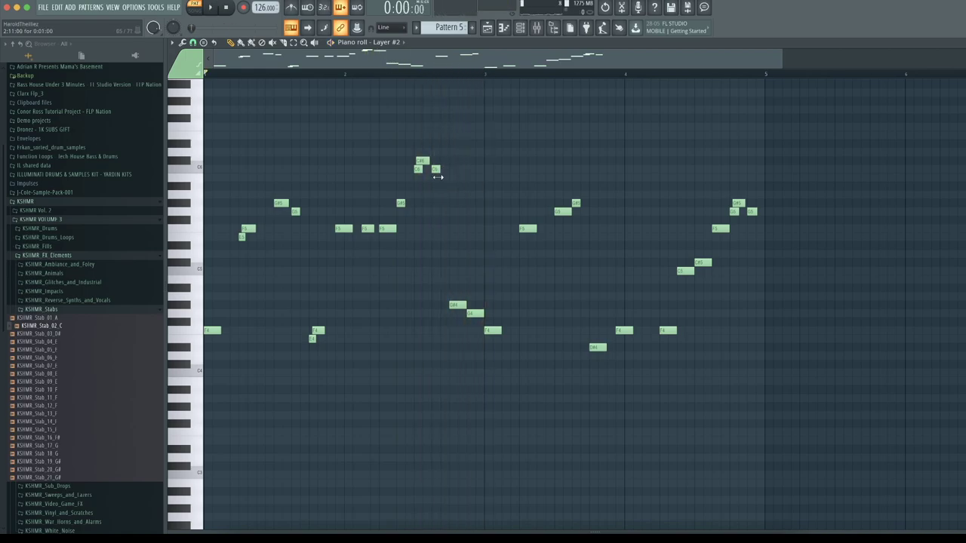
key("space")
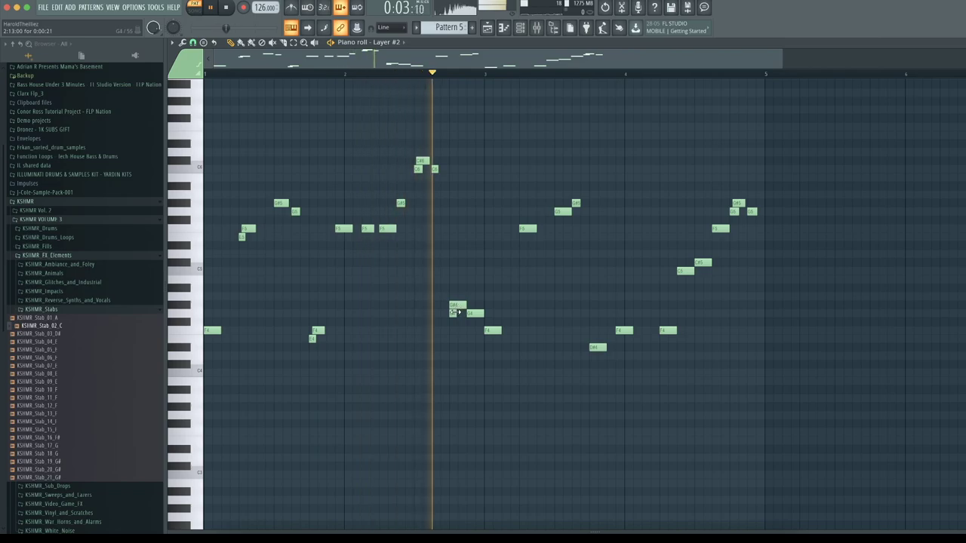
Step: Lead into the G#4 in bar 2 with a short G4 grace note, and shorten the G4 that follows
key("space")
left_click_drag(455, 308, 458, 306)
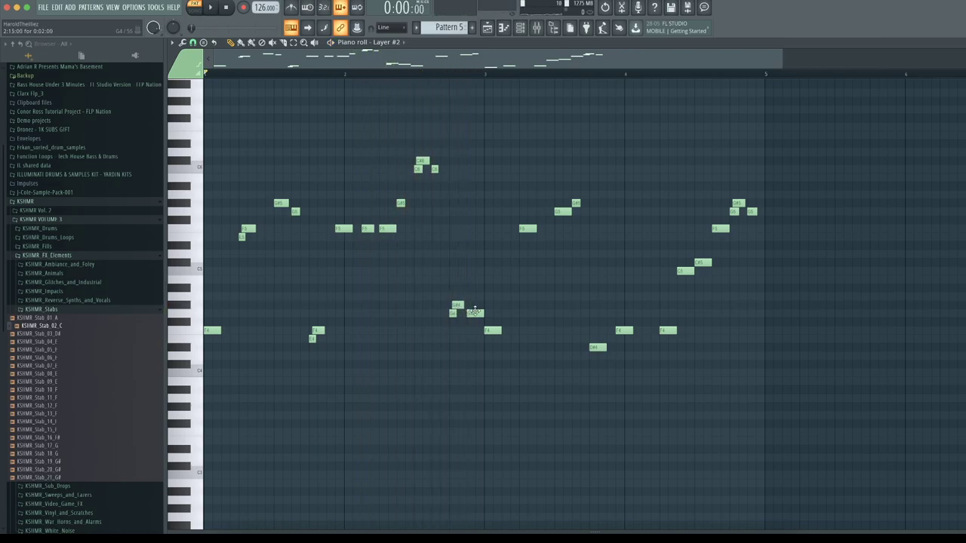
key("space")
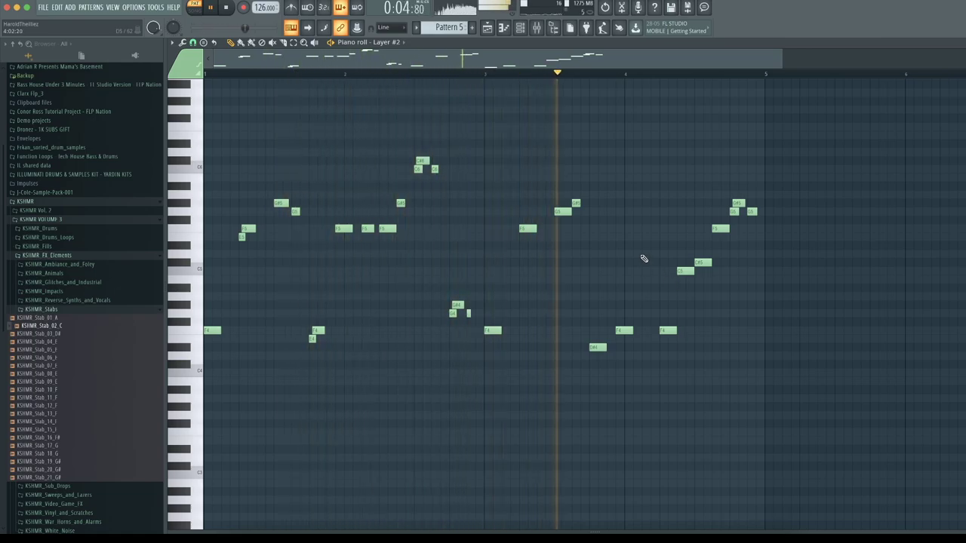
key("space")
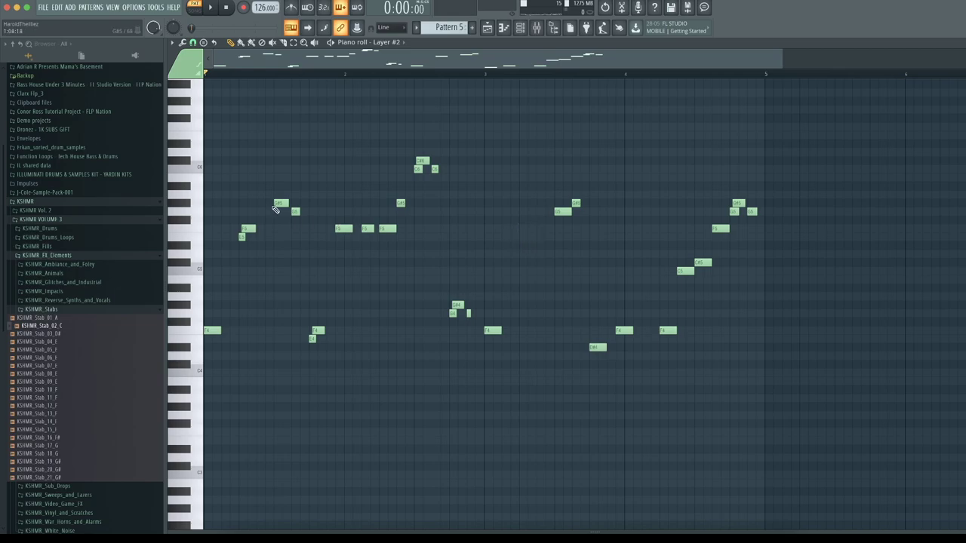
Step: Replace the F5 in bar 3 with a copy of bar 1's E5–F5 grace-note pair, and shorten the following G#5
key("space")
left_click_drag(298, 232, 526, 231)
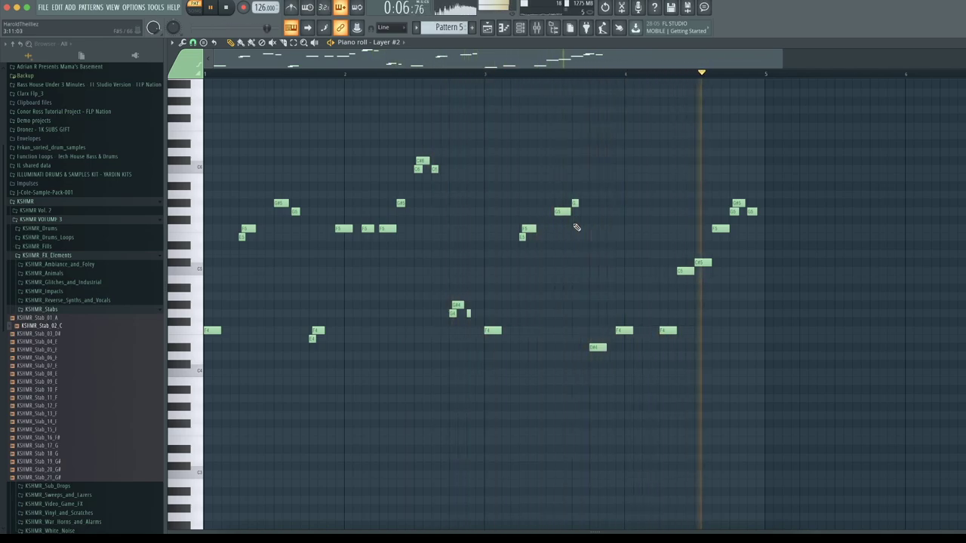
key("space")
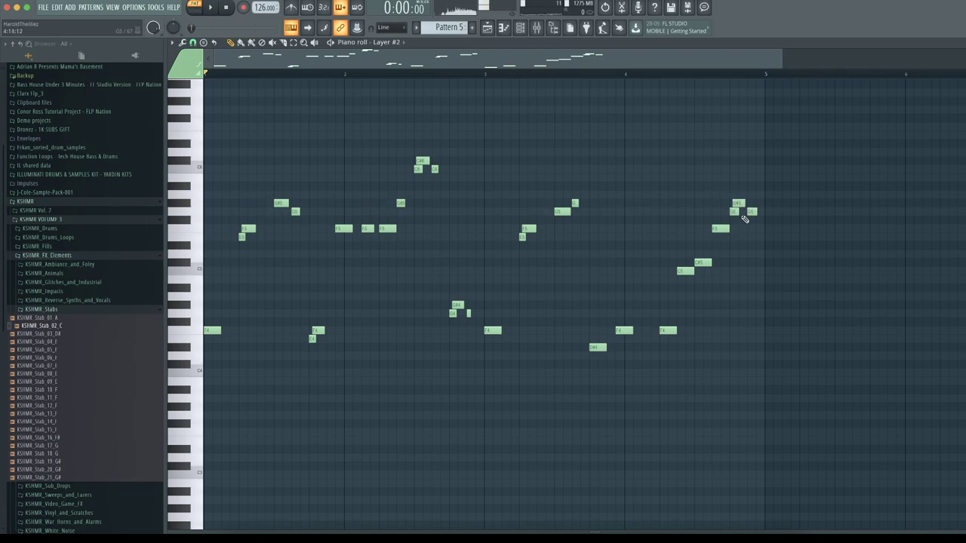
Step: Add a short C5 grace note before the C#5 in bar 4, and shorten the bar's earlier C5 and its F5
key("space")
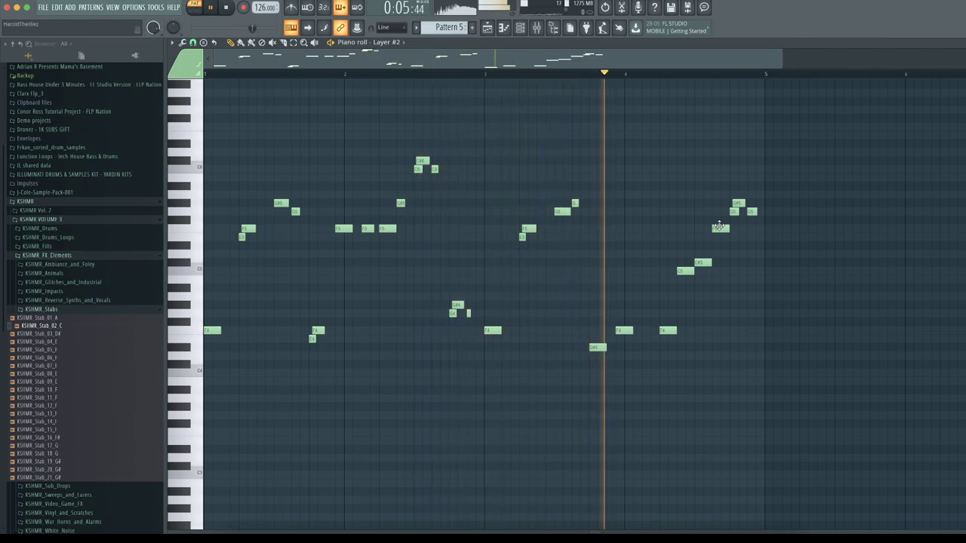
key("space")
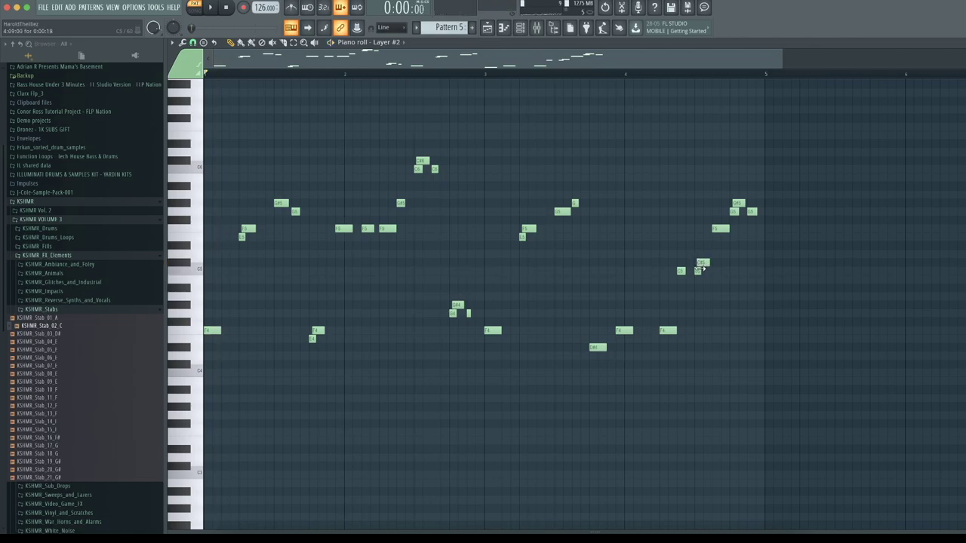
key("space")
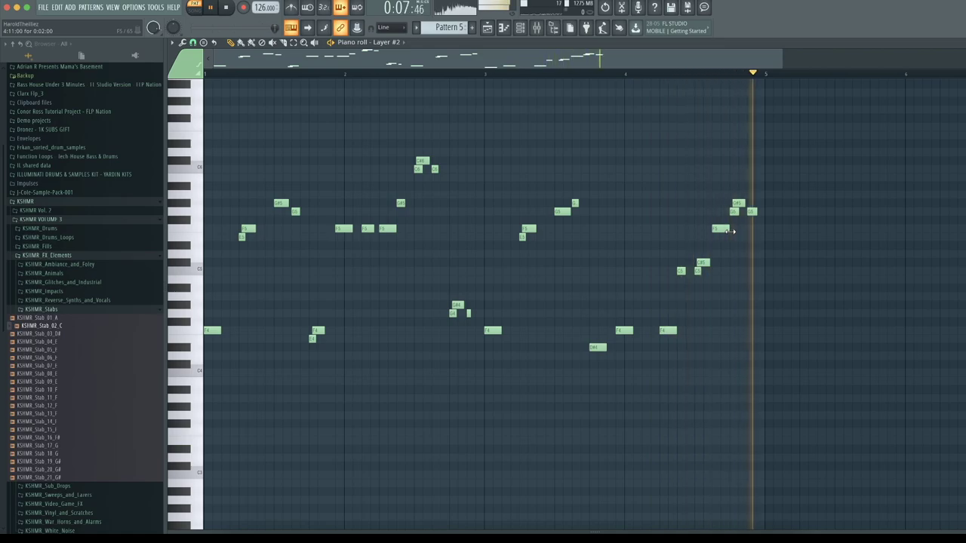
left_click_drag(732, 230, 717, 236)
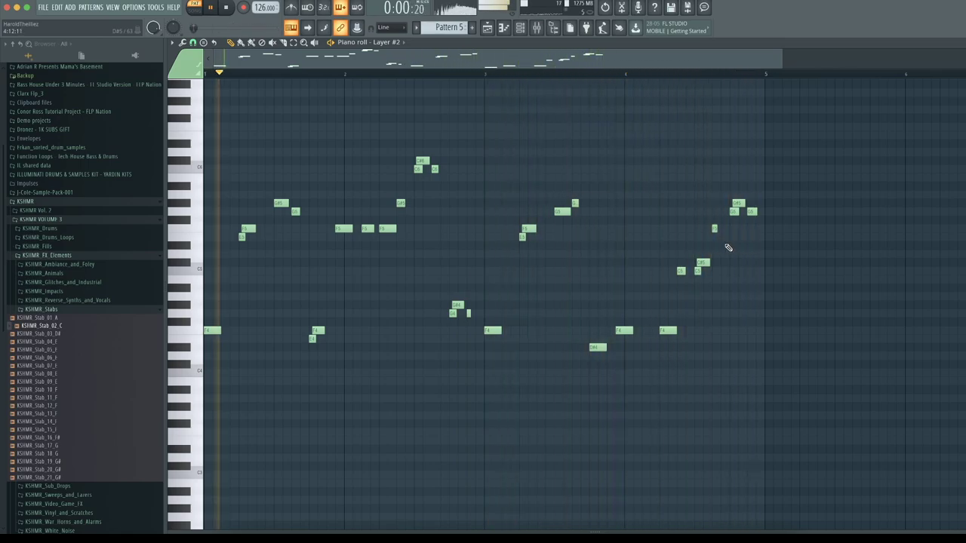
Step: Load OTT in the first effect slot of the LEADS mixer track and lower its Depth
left_click(536, 28)
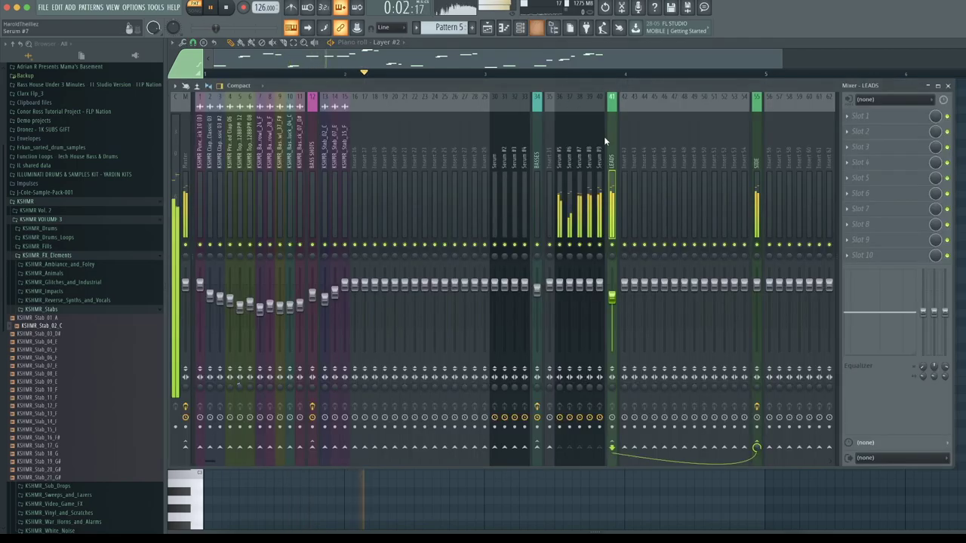
left_click(856, 117)
left_click(724, 454)
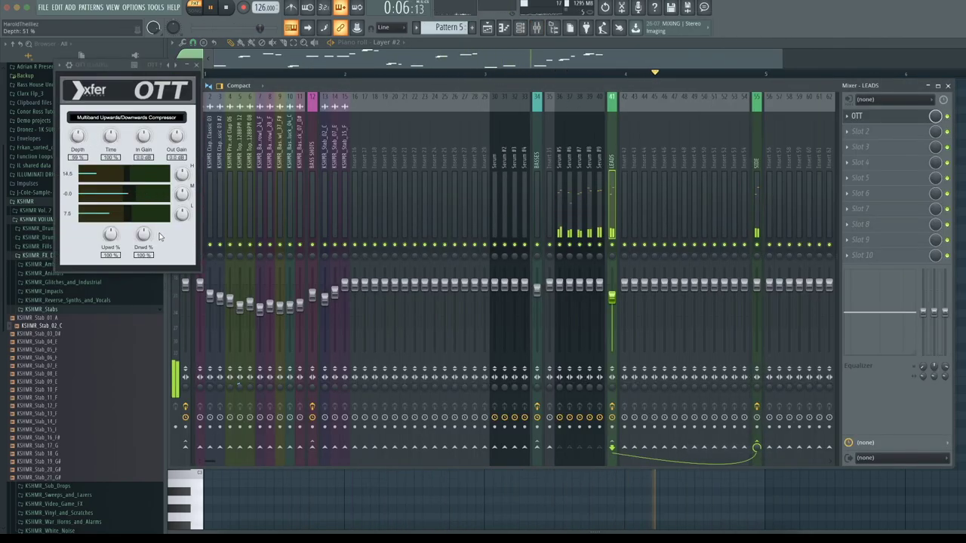
Step: Insert Fruity Parametric EQ 2 in slot 2 of LEADS, and apply a low cut plus a -1.9 dB dip at 1372 Hz
left_click(877, 134)
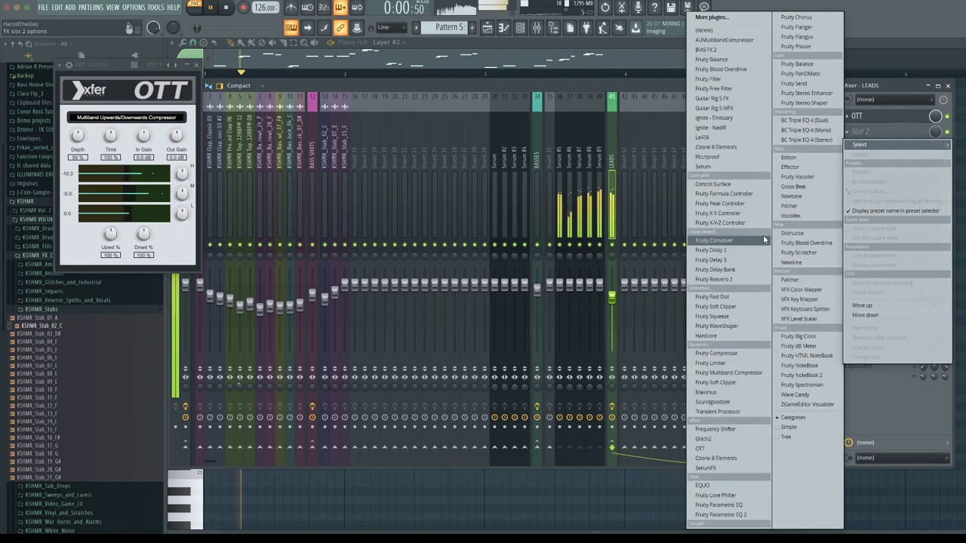
left_click(753, 519)
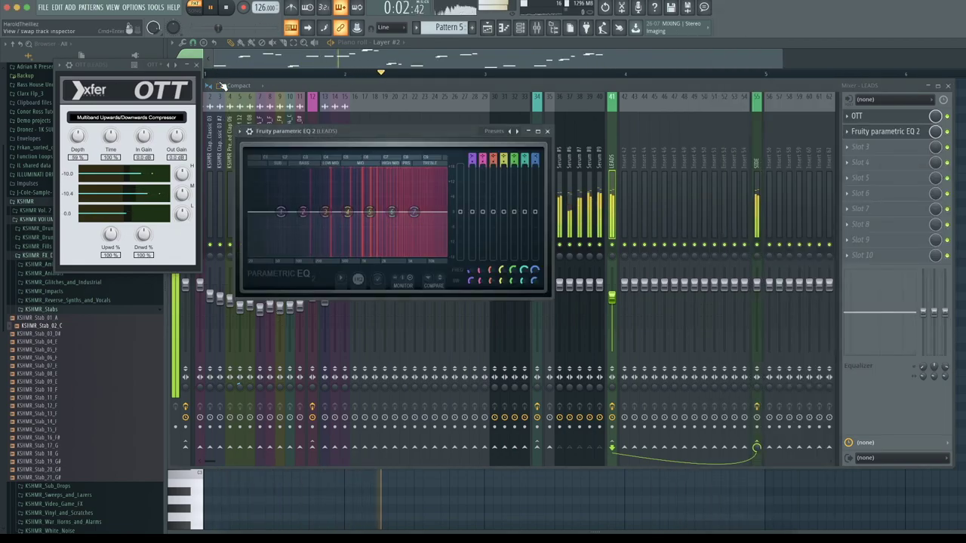
left_click(197, 65)
left_click(551, 134)
left_click(887, 133)
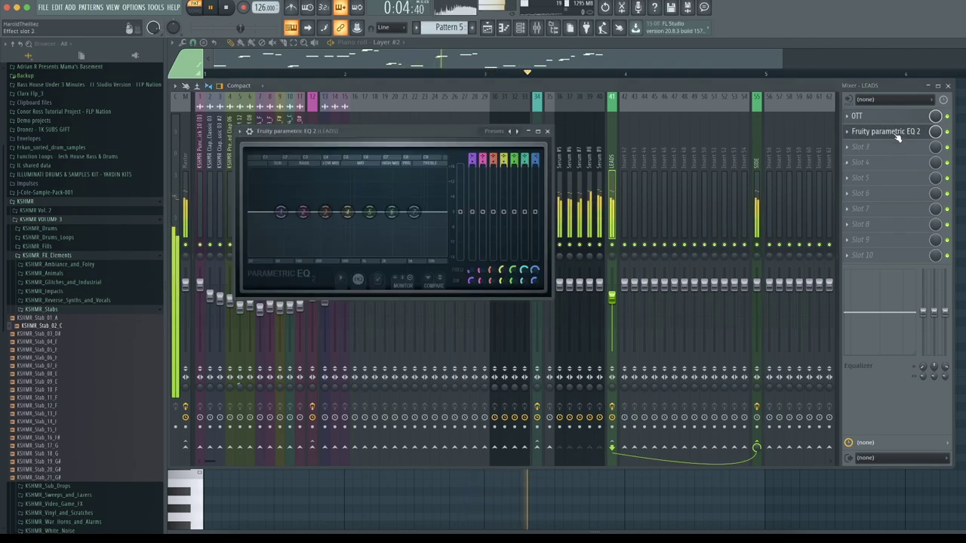
left_click_drag(281, 211, 369, 217)
scroll(372, 217, "down", 10)
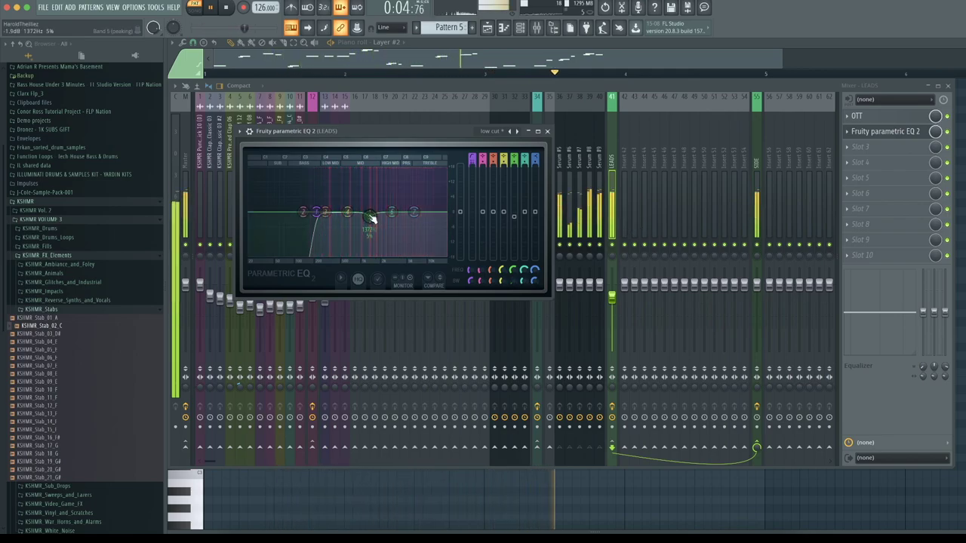
Step: Insert Fruity Reeverb 2 between Parametric EQ 2 and OTT on the LEADS track, and bypass the reverb
left_click(879, 146)
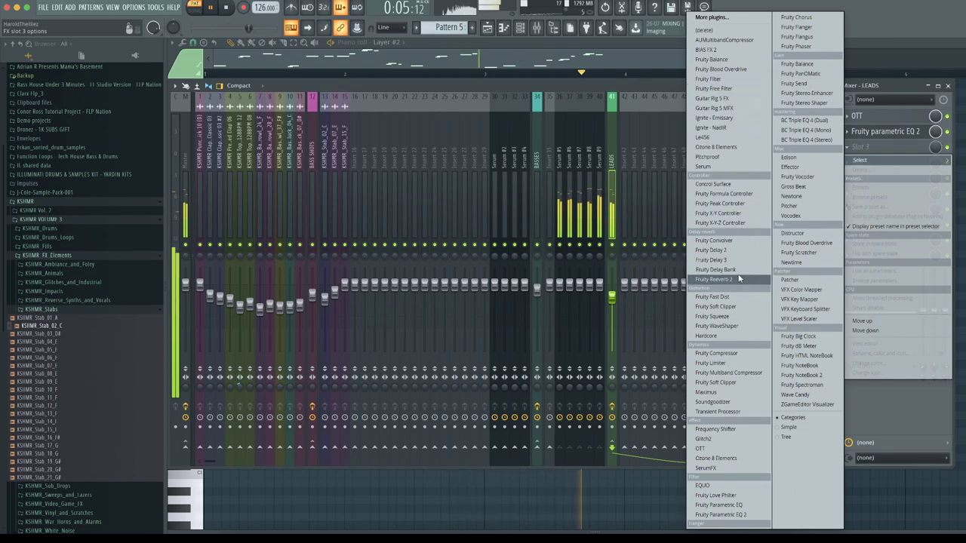
left_click(713, 279)
left_click_drag(885, 124, 883, 148)
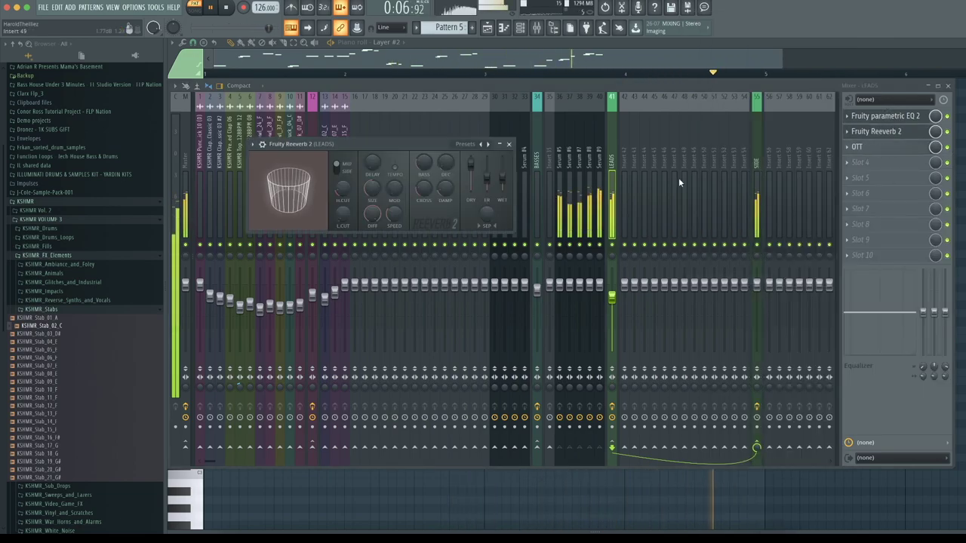
left_click(947, 131)
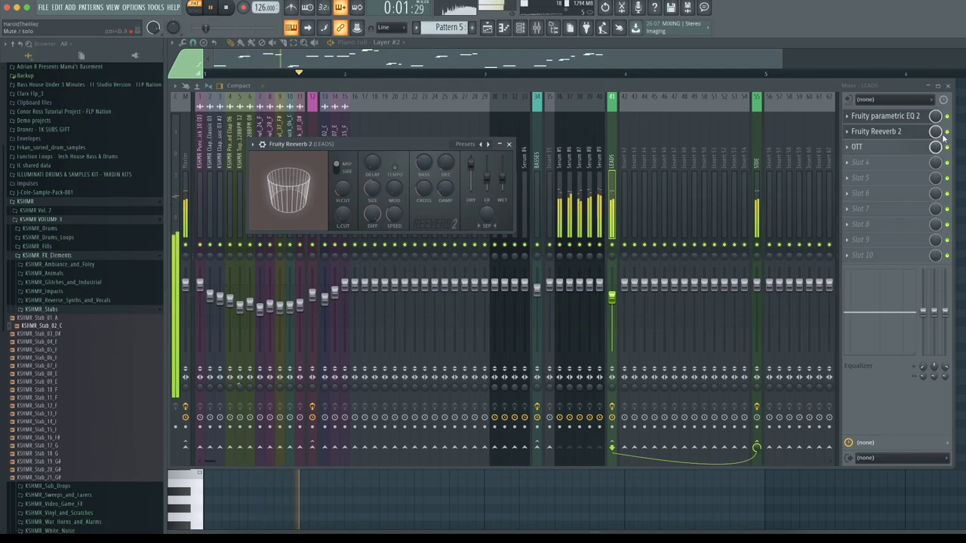
left_click(898, 132)
Step: Insert Fruity WaveShaper in slot 4 of LEADS and bend its curve moderately upward
left_click(866, 164)
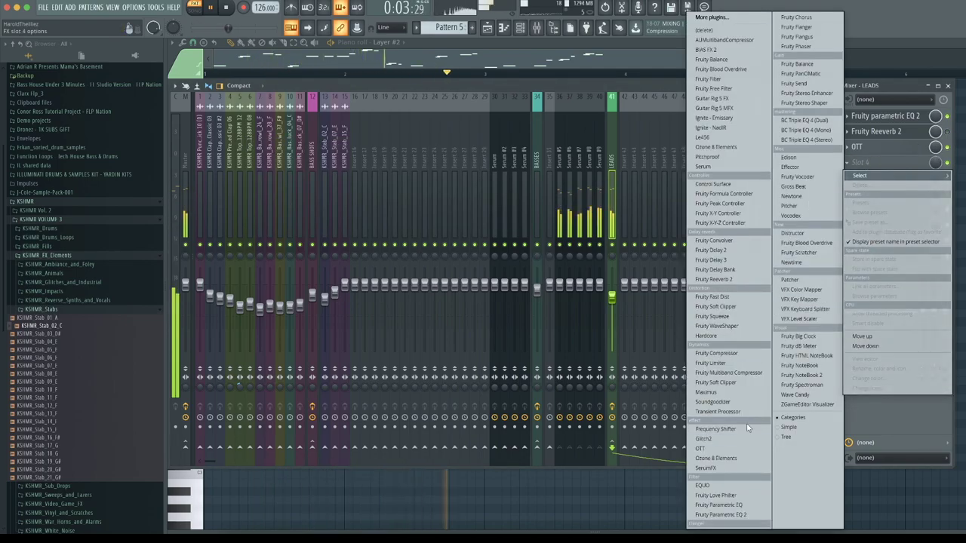
left_click(730, 326)
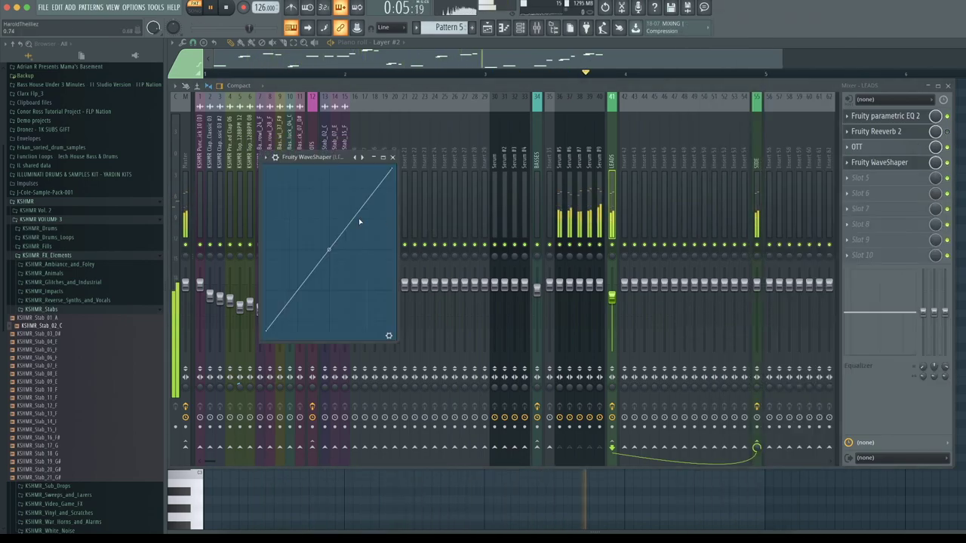
left_click_drag(335, 246, 335, 218)
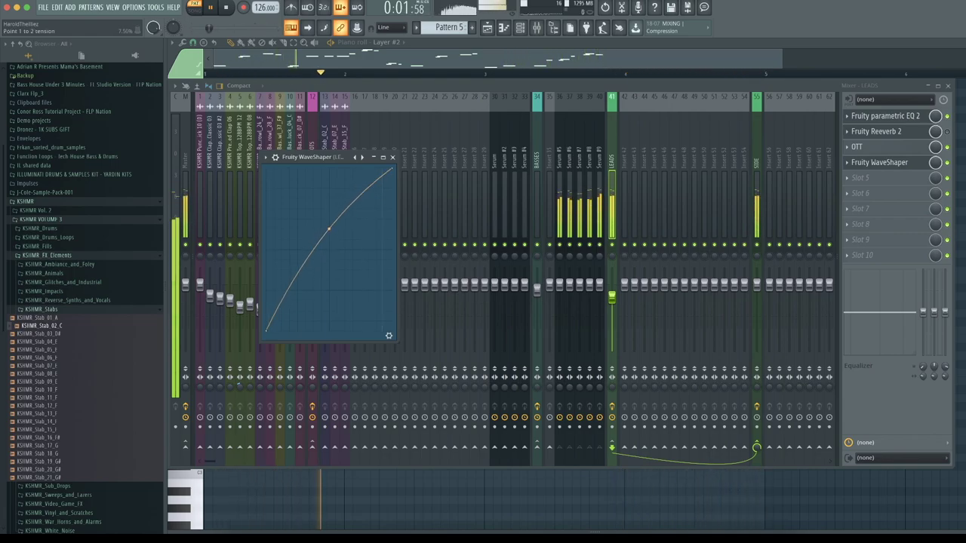
Step: Place Pattern 5 on playlist Track 18 at bar 9, duplicate it at bar 13, and solo the track
left_click(496, 33)
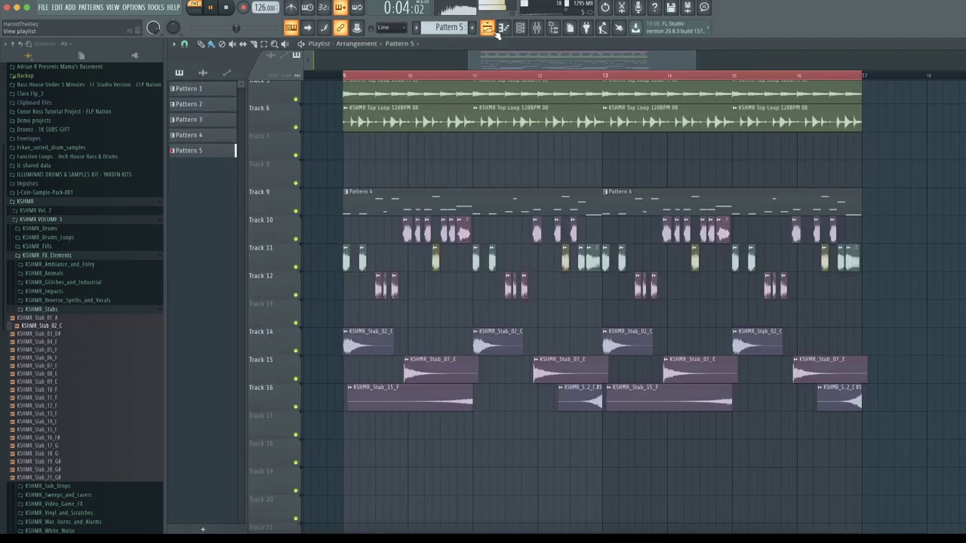
left_click(345, 464)
key("ctrl+b")
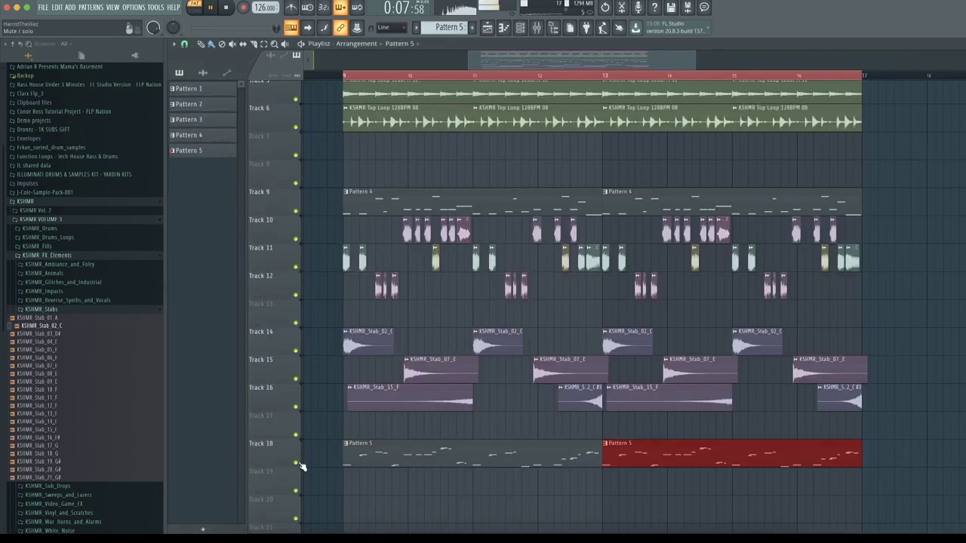
right_click(298, 464)
scroll(330, 446, "down", 5)
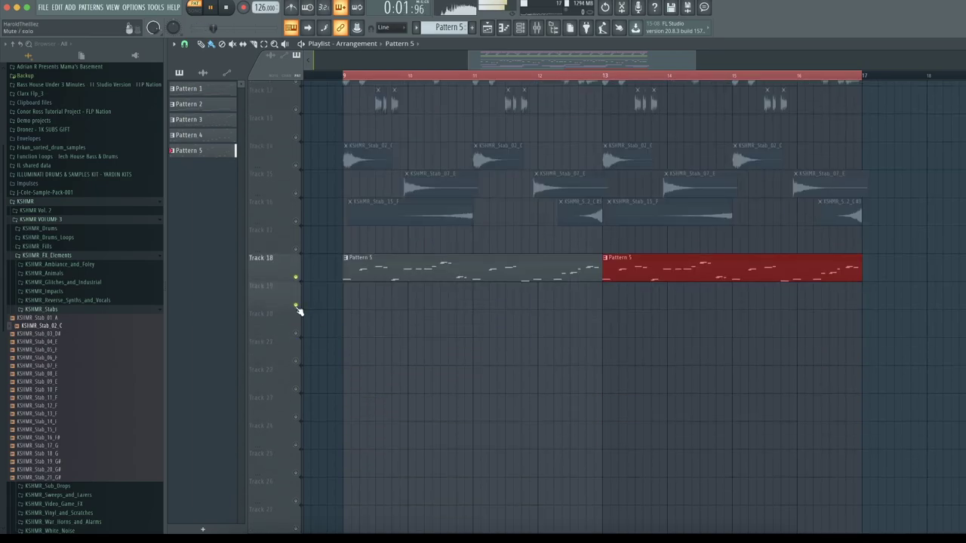
Step: Create an automation clip for the mix level of Reeverb 2 on LEADS and place it on Track 19 below Pattern 5
left_click(547, 28)
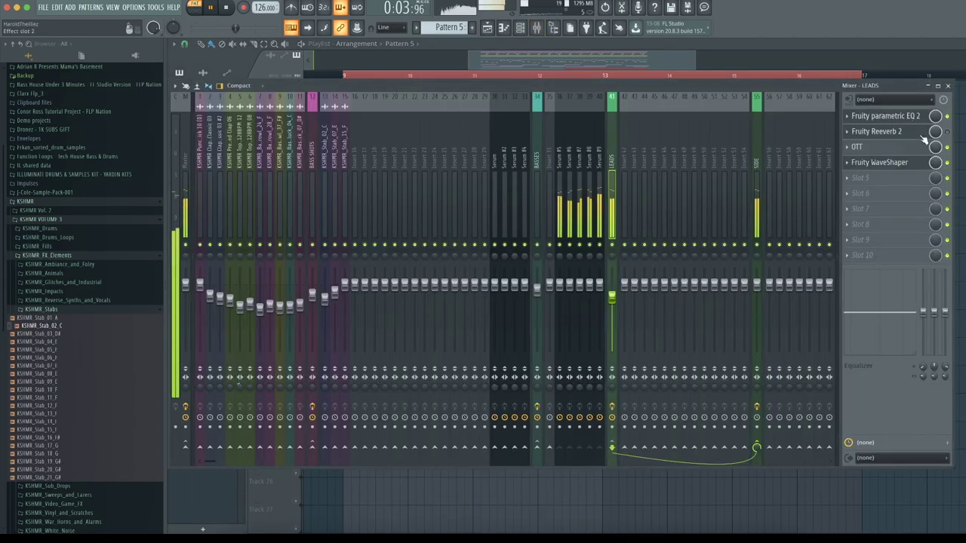
right_click(936, 133)
left_click(957, 200)
left_click_drag(496, 115, 497, 288)
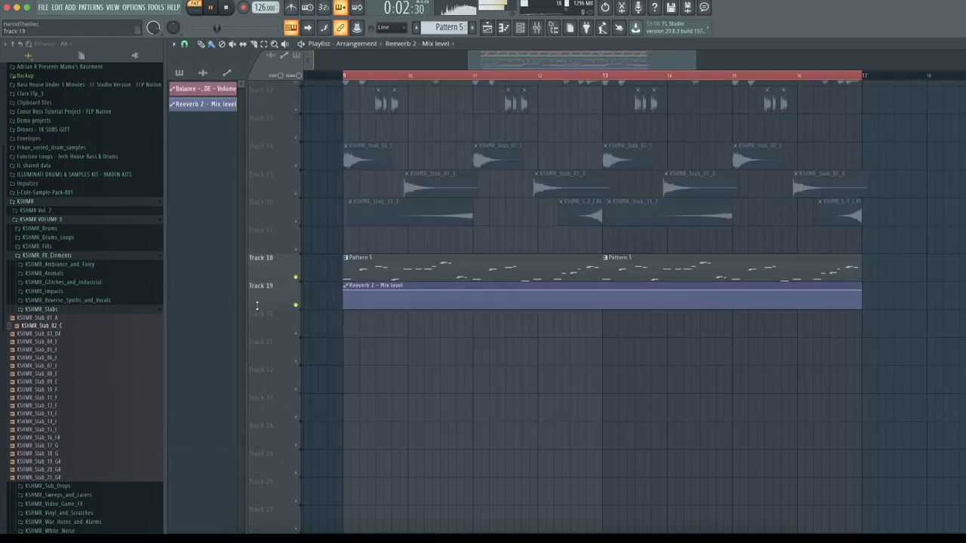
Step: Enlarge Track 19 and cut the Reeverb 2 mix level to zero for the last quarter of beat 1 in bar 9
left_click_drag(256, 305, 285, 458)
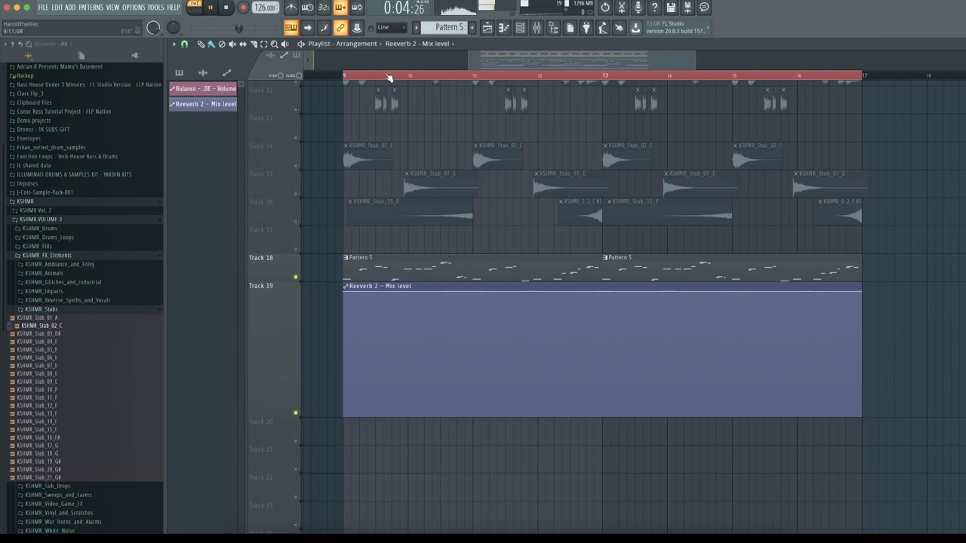
scroll(389, 78, "up", 2)
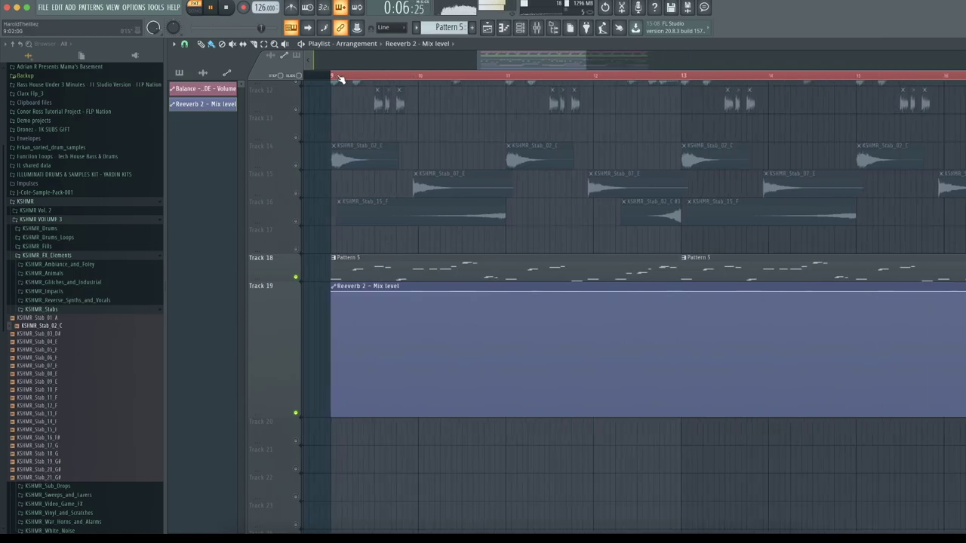
scroll(335, 75, "up", 3)
scroll(431, 77, "up", 2)
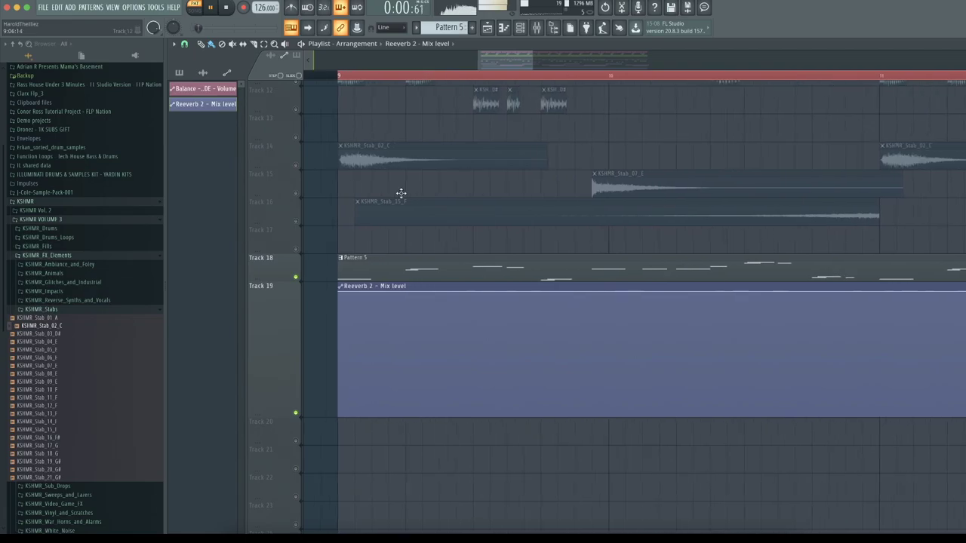
mouse_move(388, 291)
left_mouse_down()
mouse_move(383, 424)
mouse_move(403, 288)
left_mouse_up()
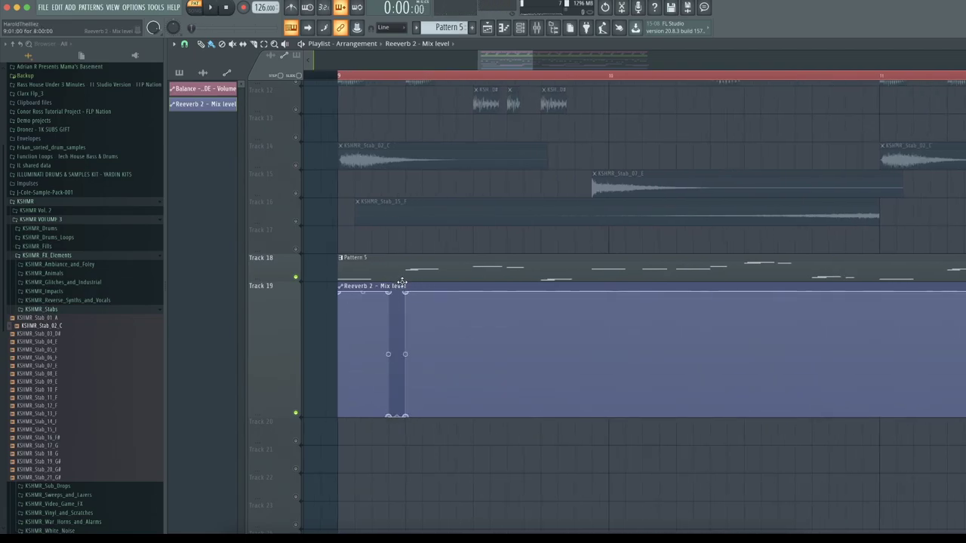
Step: Switch playback to song mode and audition the soloed lead with its first reverb dip
scroll(436, 332, "left", 1)
left_click(194, 10)
key("space")
scroll(345, 91, "up", 4)
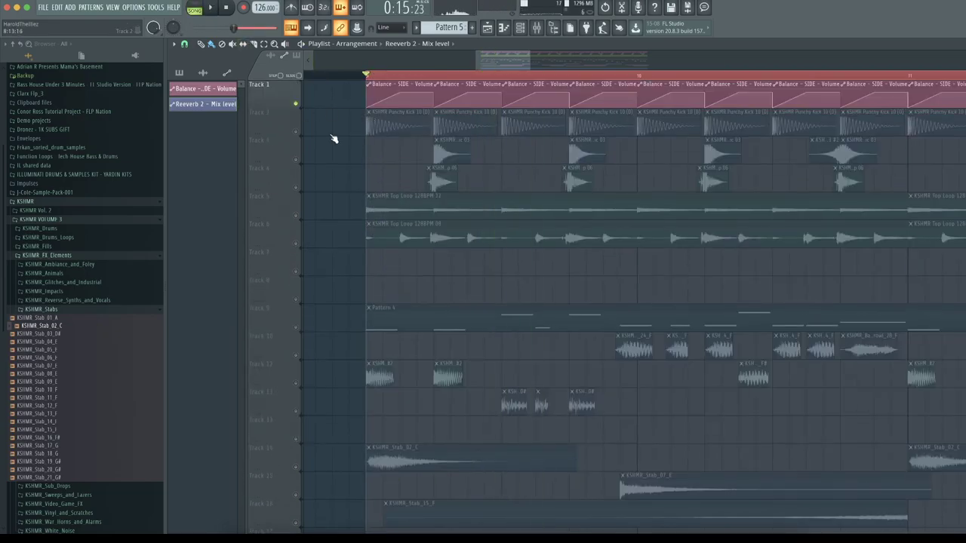
scroll(333, 139, "down", 5)
key("space")
key("space")
scroll(382, 190, "up", 1)
key("space")
key("space")
Step: Drop the reverb mix to zero midway through beat 2 of bar 9 and ramp it back up by beat 3
right_click(467, 395)
left_click_drag(450, 409, 454, 452)
right_click(504, 343)
left_click_drag(504, 343, 504, 253)
key("space")
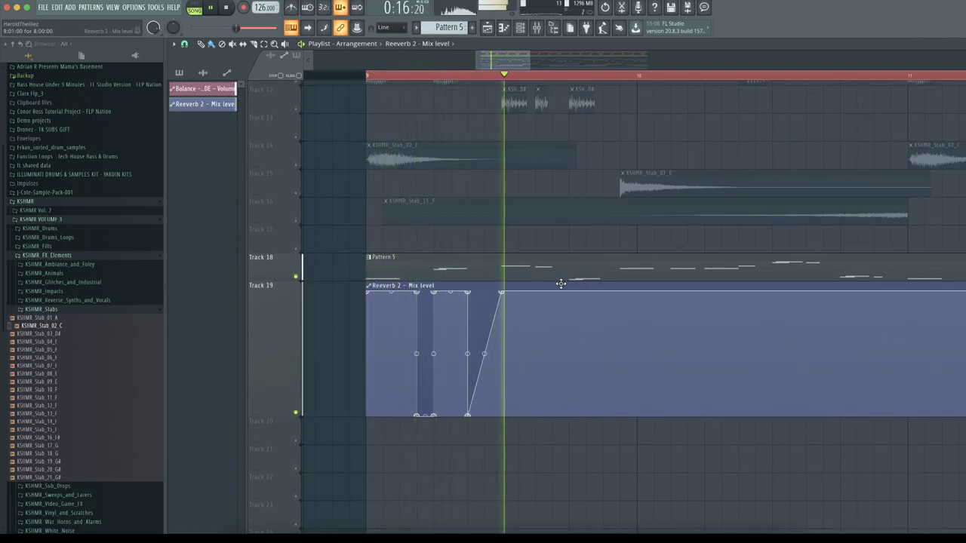
key("space")
Step: Add two short zero-level reverb dips in bar 9, at the last quarter of beat 3 and the third quarter of beat 4
right_click(570, 299)
left_click_drag(570, 300, 542, 440)
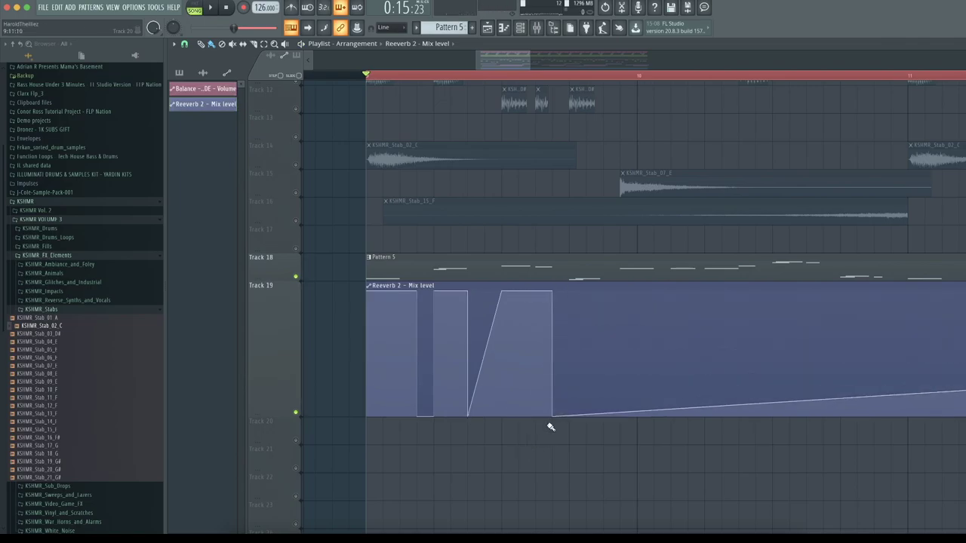
right_click(569, 290)
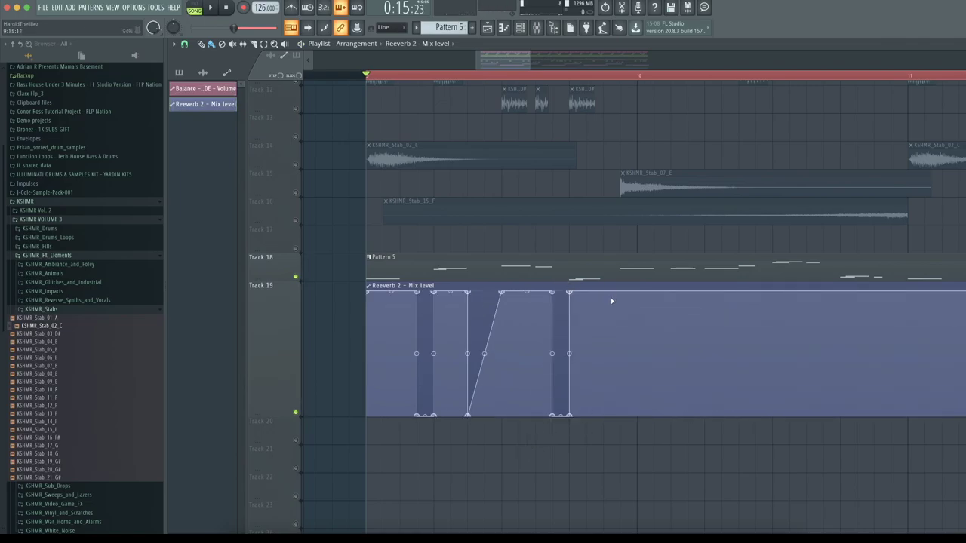
right_click(602, 285)
left_click_drag(602, 286, 575, 466)
left_click_drag(619, 413, 605, 267)
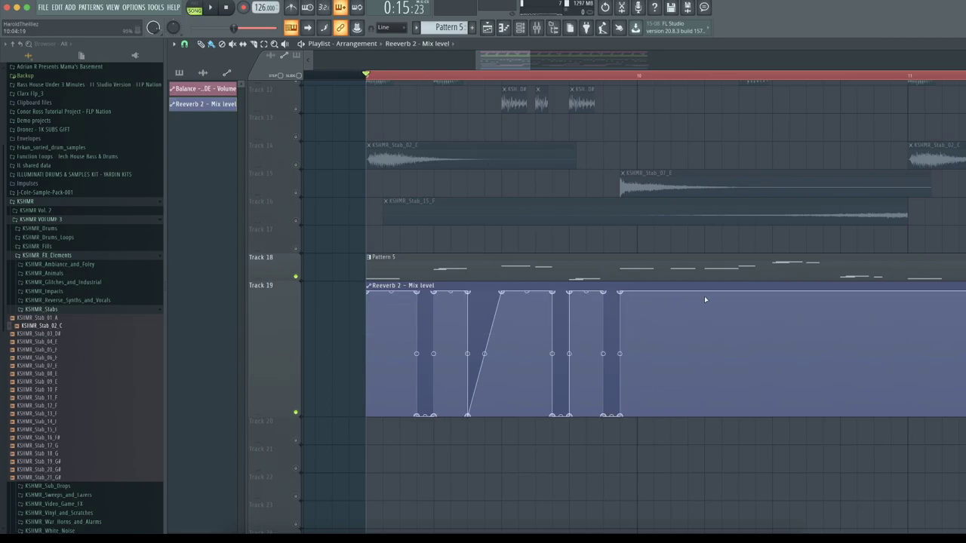
Step: Add short zero-level reverb dips in bar 10 at the last quarters of beats 2 and 3, and audition the automation
right_click(768, 290)
left_click_drag(767, 291, 754, 259)
key("space")
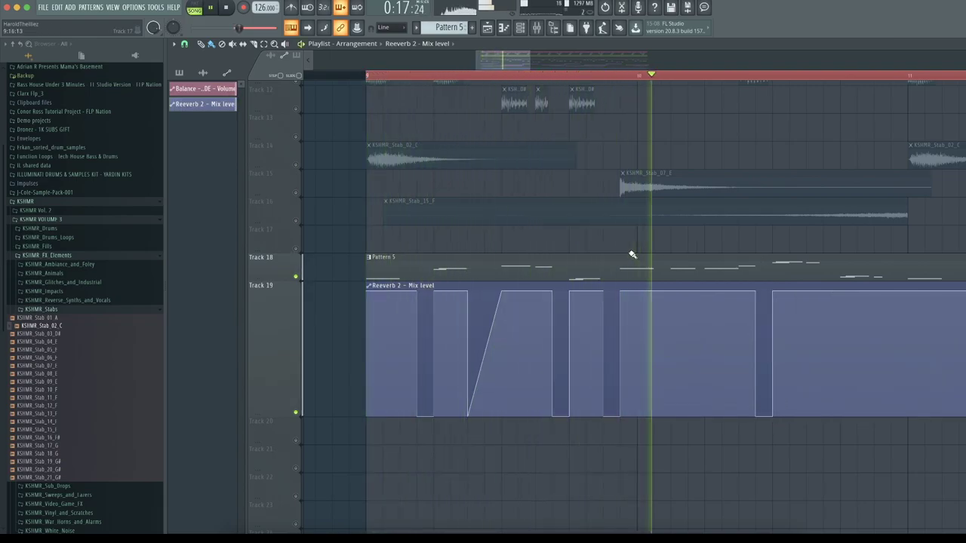
key("space")
left_click_drag(829, 289, 802, 450)
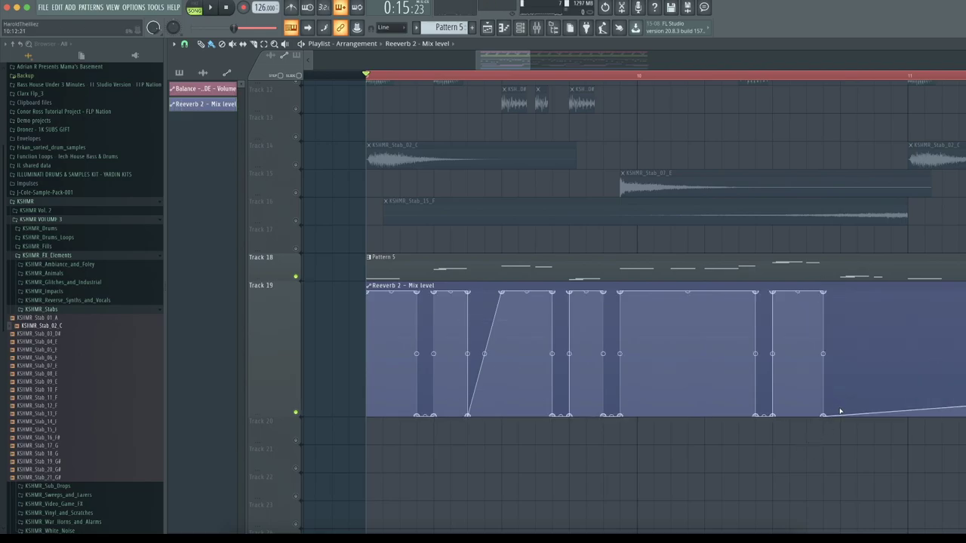
left_click_drag(840, 415, 837, 264)
key("space")
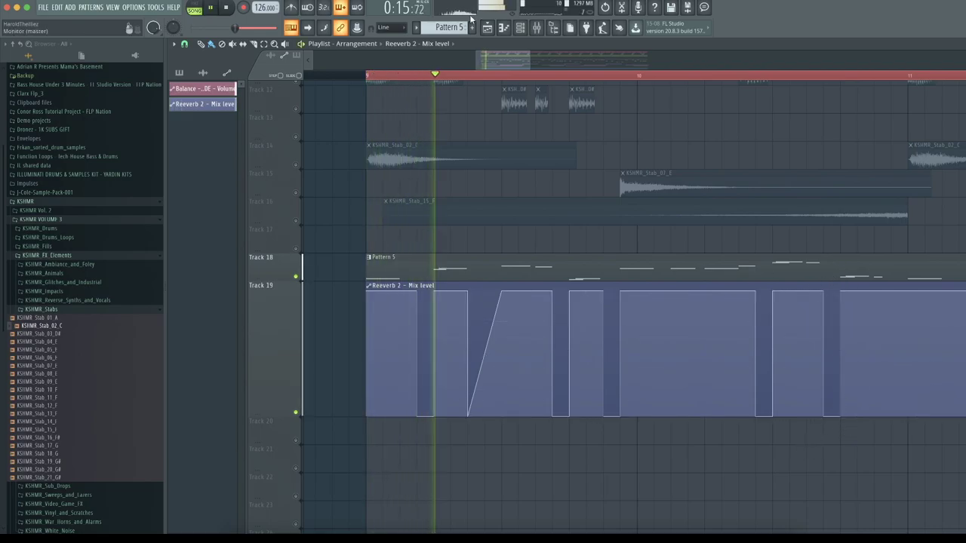
Step: Shorten the Reeverb 2 automation clip to two bars and repeat it from bar 11 up to bar 17
left_click_drag(507, 55, 512, 56)
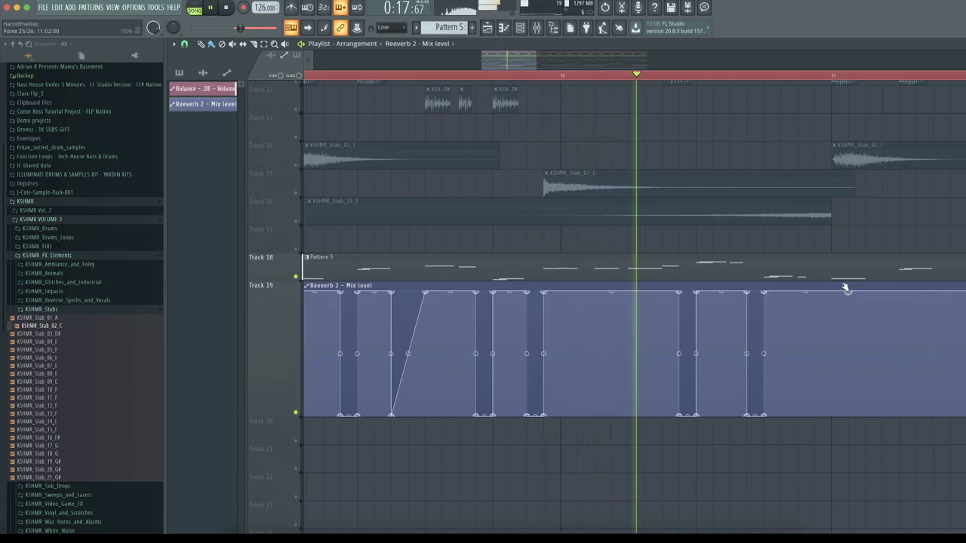
scroll(742, 76, "down", 2)
scroll(741, 76, "down", 3)
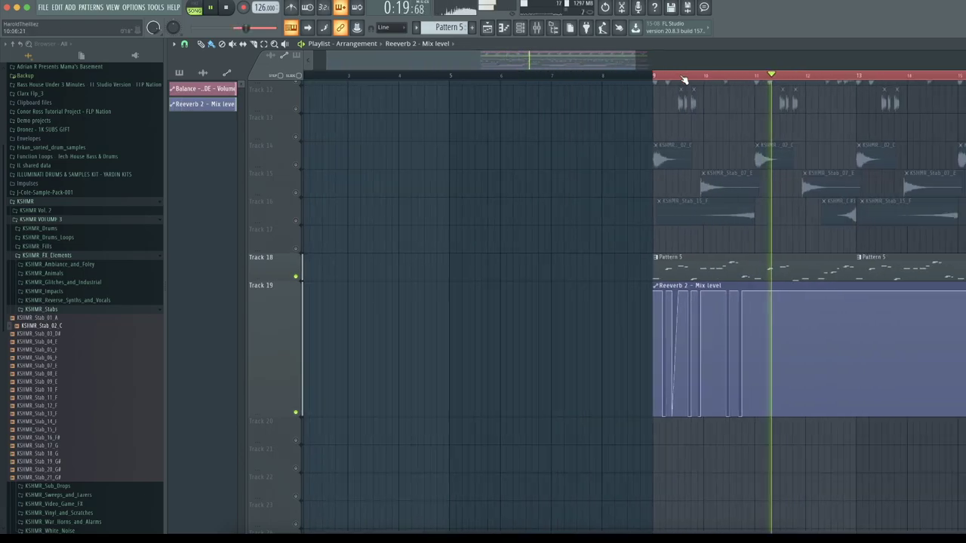
right_click(900, 291)
left_click(915, 306)
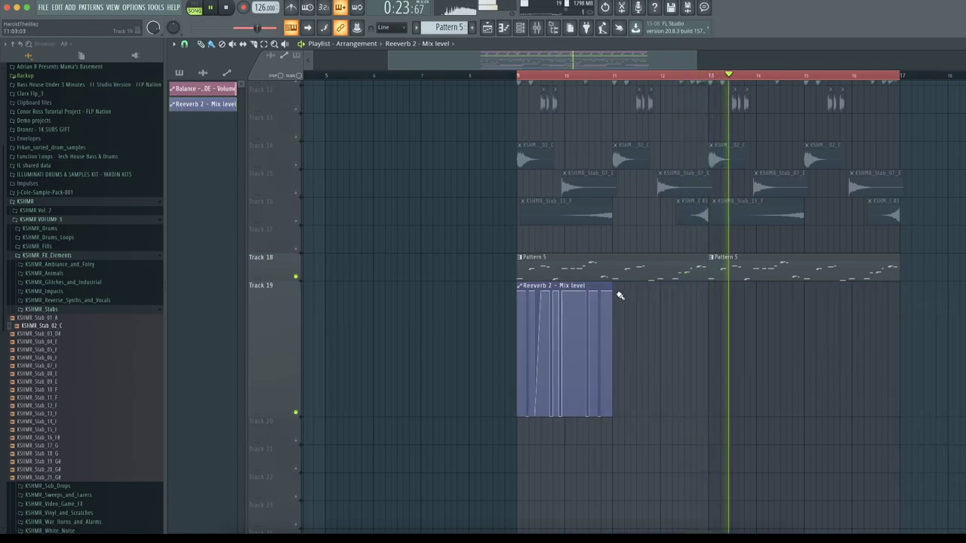
left_click_drag(616, 295, 883, 316)
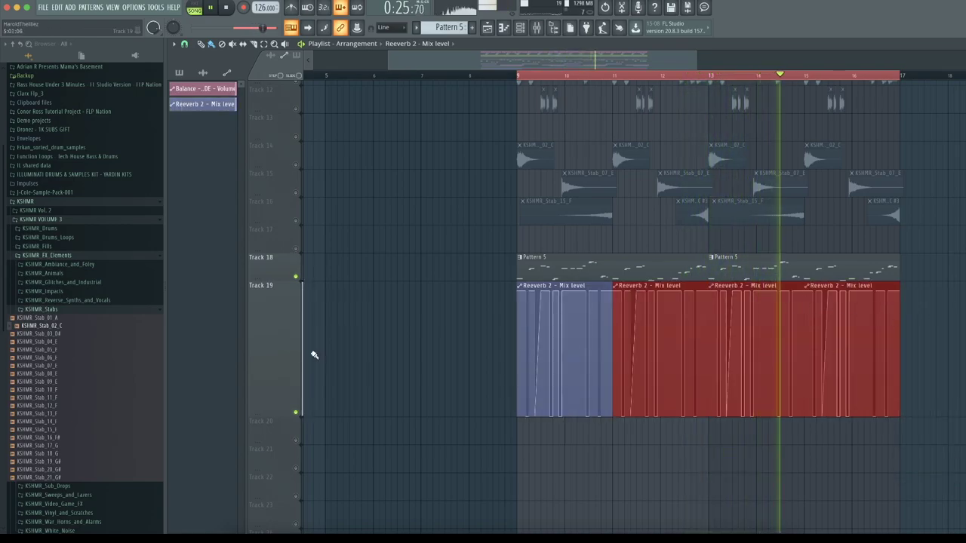
Step: Reset Track 19 to 100% height and unsolo so that all playlist tracks play
right_click(274, 282)
mouse_move(301, 361)
left_click(365, 380)
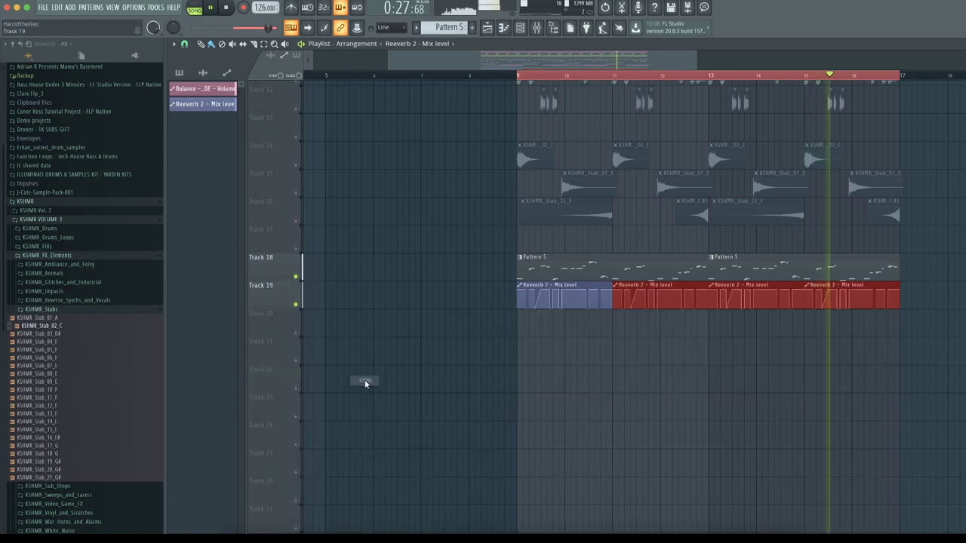
right_click(297, 305)
right_click(296, 304)
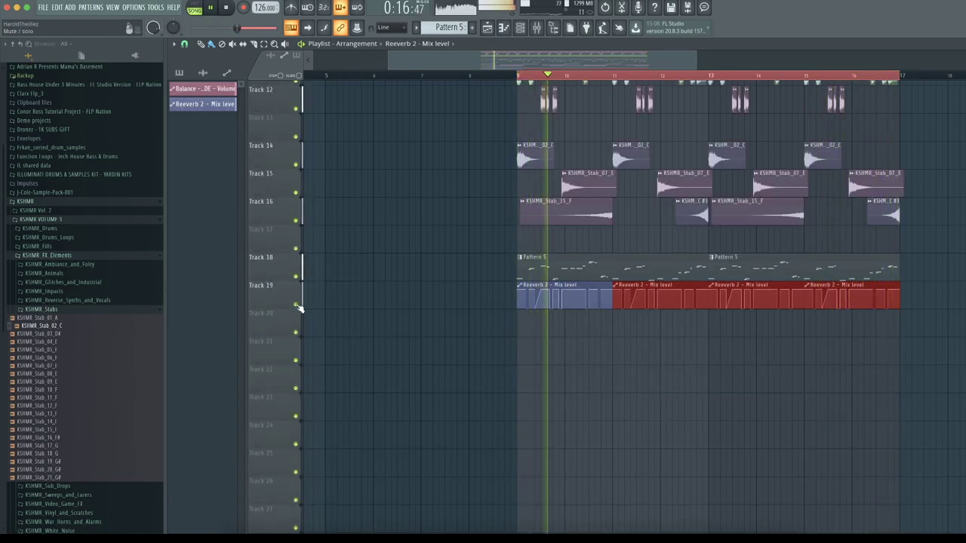
Step: Balance the bus levels in the mixer: lower BASS SHOTS slightly and set BASSES to about -2.3 dB
left_click(537, 28)
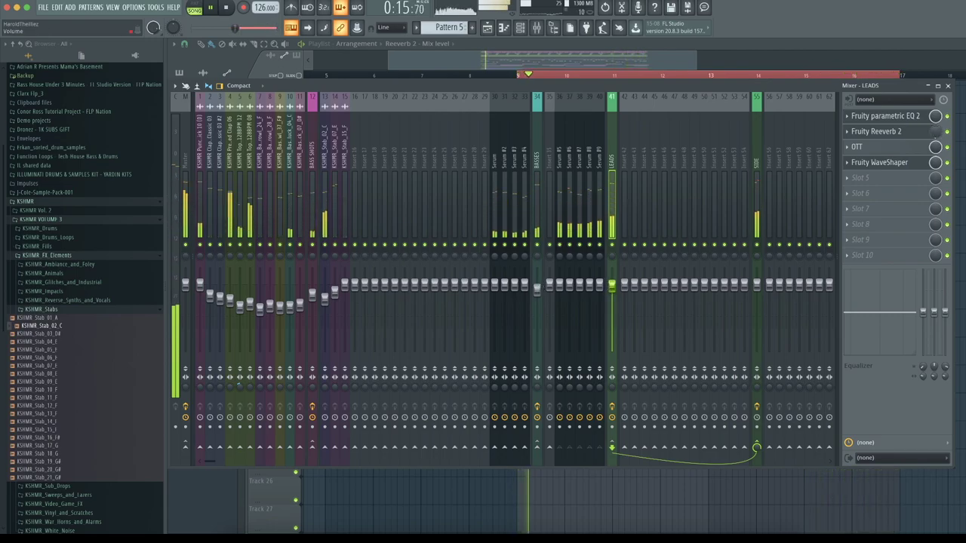
left_click(538, 291)
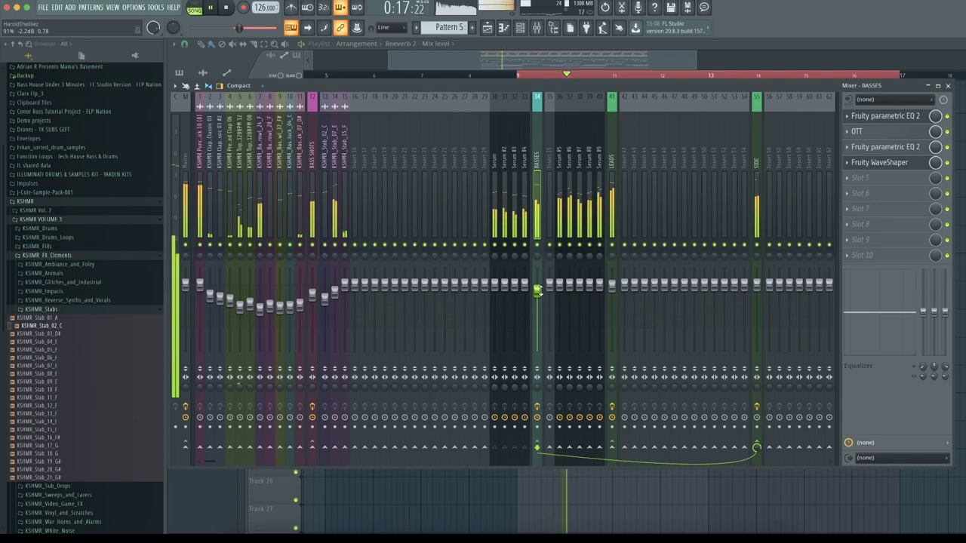
left_click(311, 296)
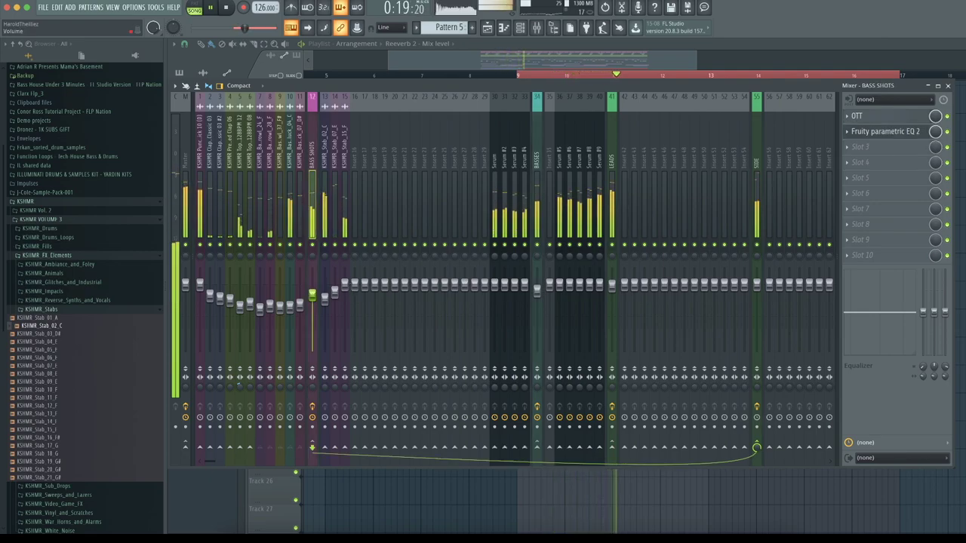
left_click(536, 293)
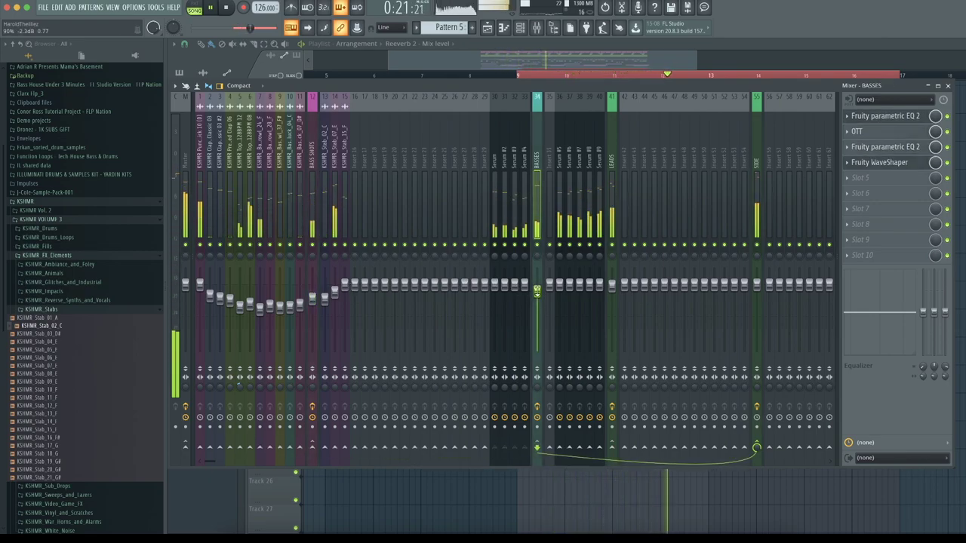
Step: Deselect the automation clips and make the second Pattern 5 clip at bar 13 unique
left_click_drag(619, 60, 645, 66)
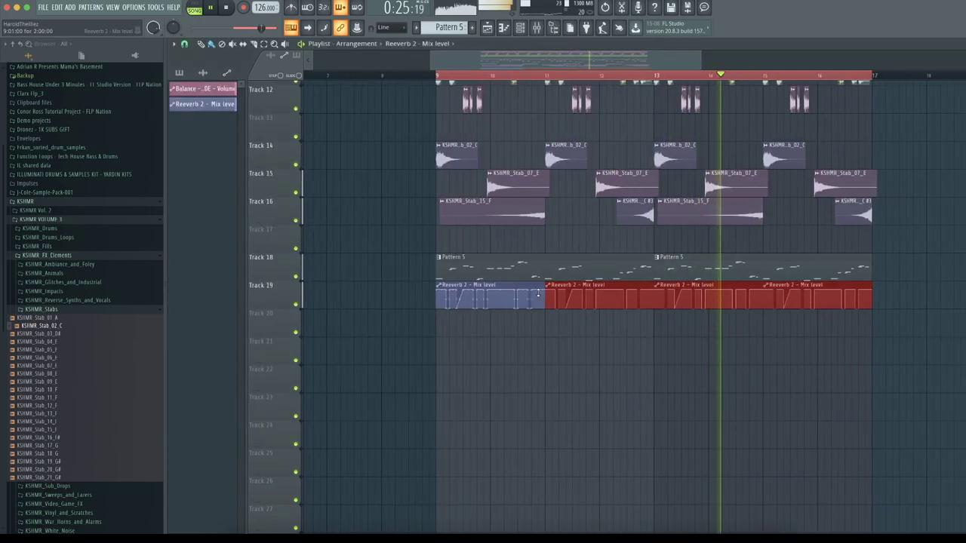
left_click(608, 387)
right_click(663, 273)
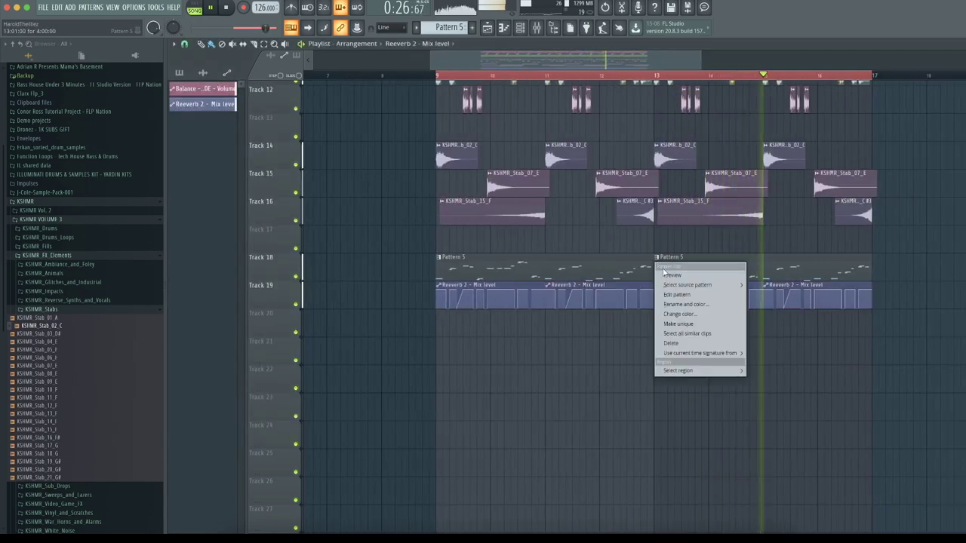
left_click(678, 324)
Step: Lower the KSHMR_Stab_15_F mixer fader and bring KSHMR_Stab_07_E down to about -5.7 dB
scroll(617, 358, "up", 1)
double_click(688, 227)
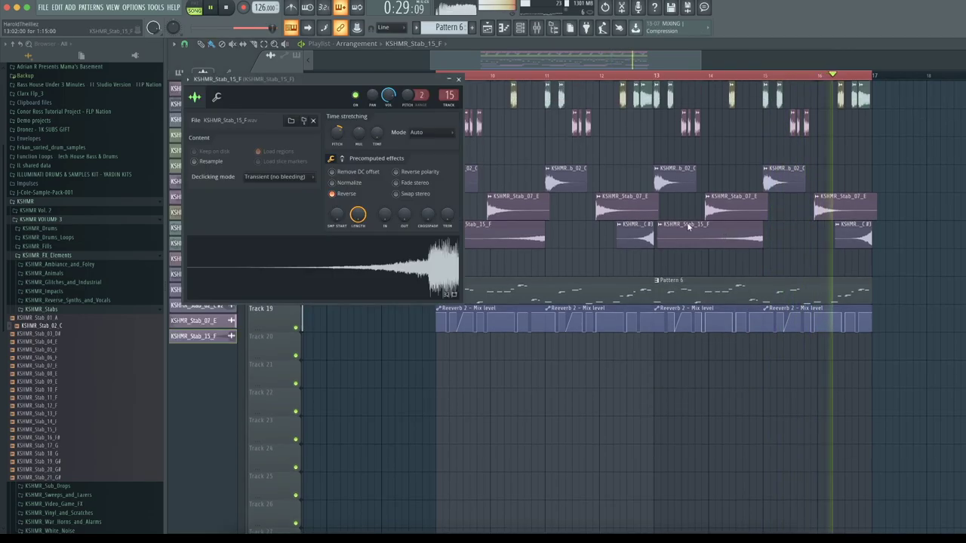
key("ctrl+l")
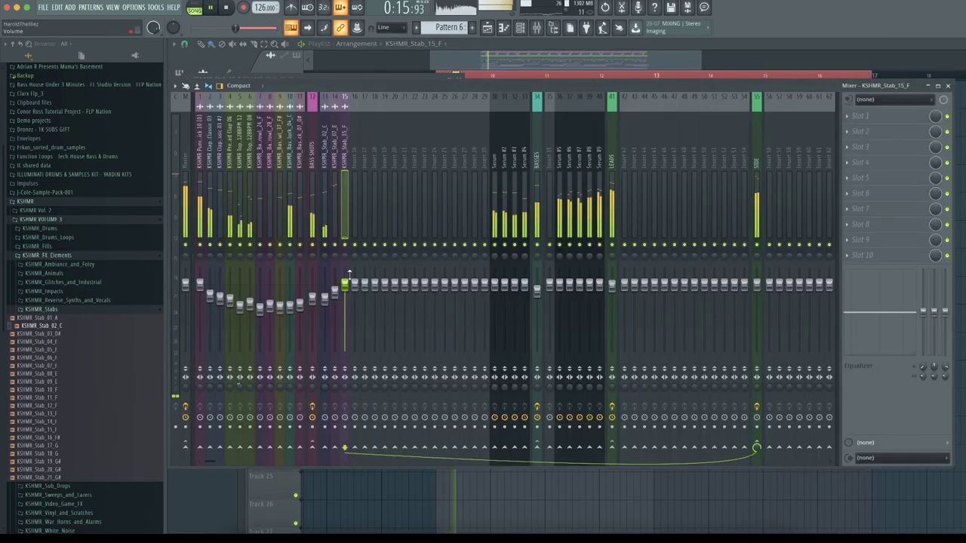
left_click_drag(345, 284, 345, 308)
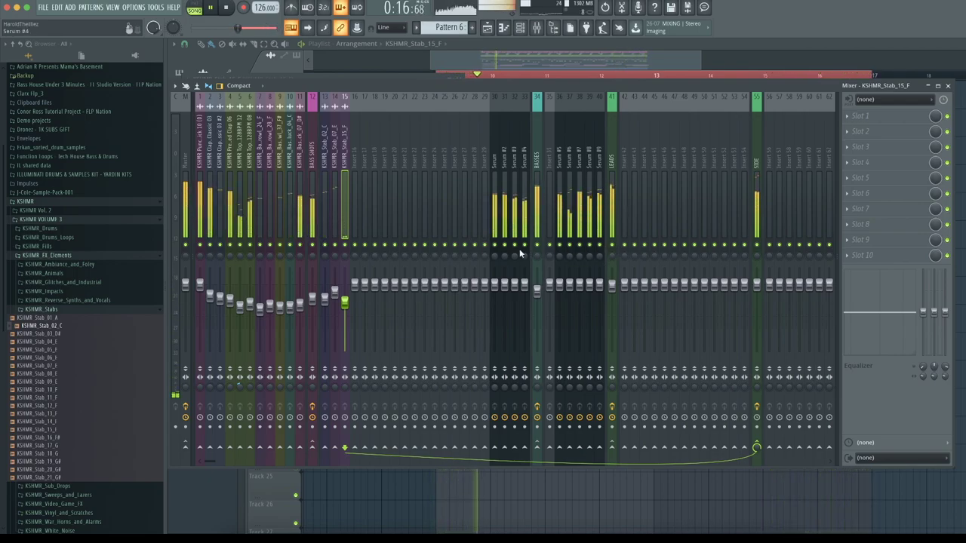
left_click(334, 295)
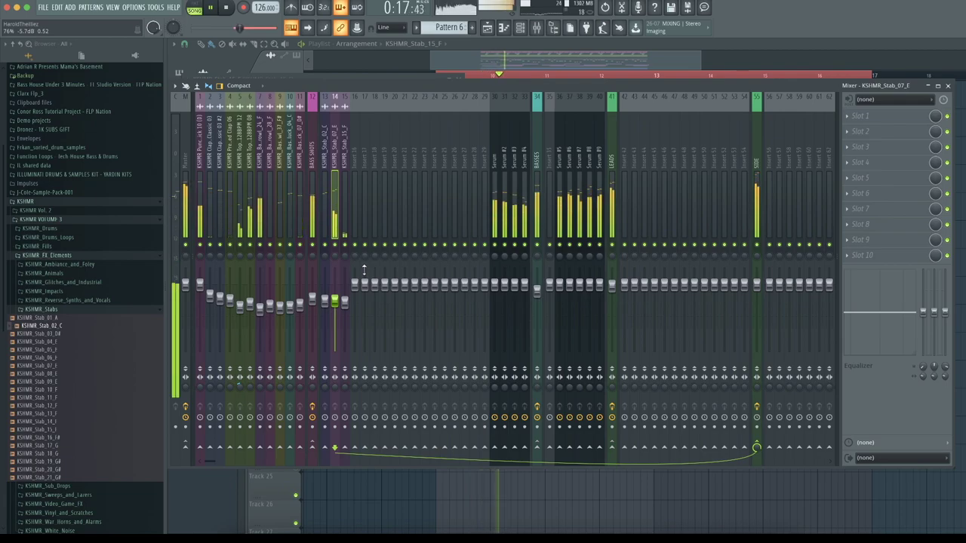
key("F9")
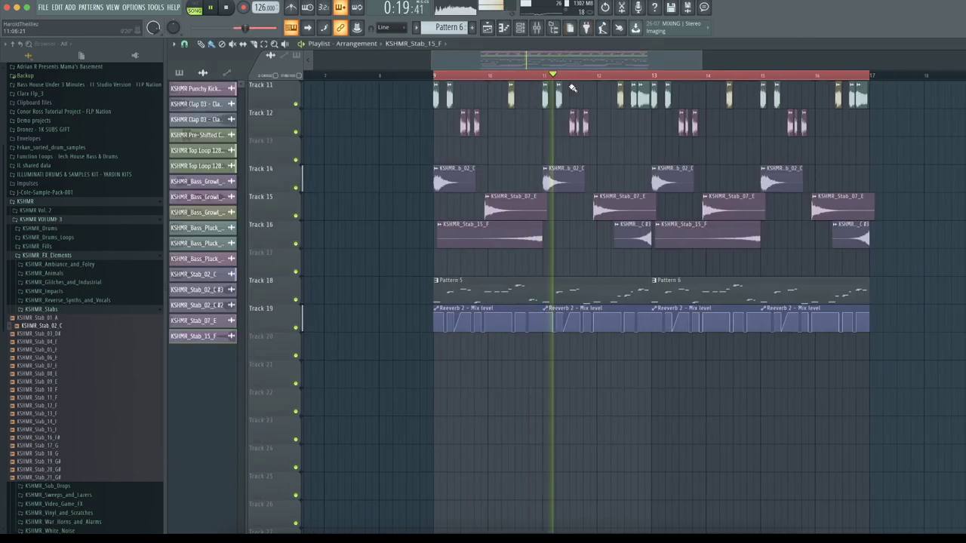
Step: Make the Pattern 6 clip at bar 13 unique again and open its notes in the piano roll
left_click_drag(612, 63, 627, 63)
left_click(616, 281)
left_click(650, 347)
left_click(594, 310)
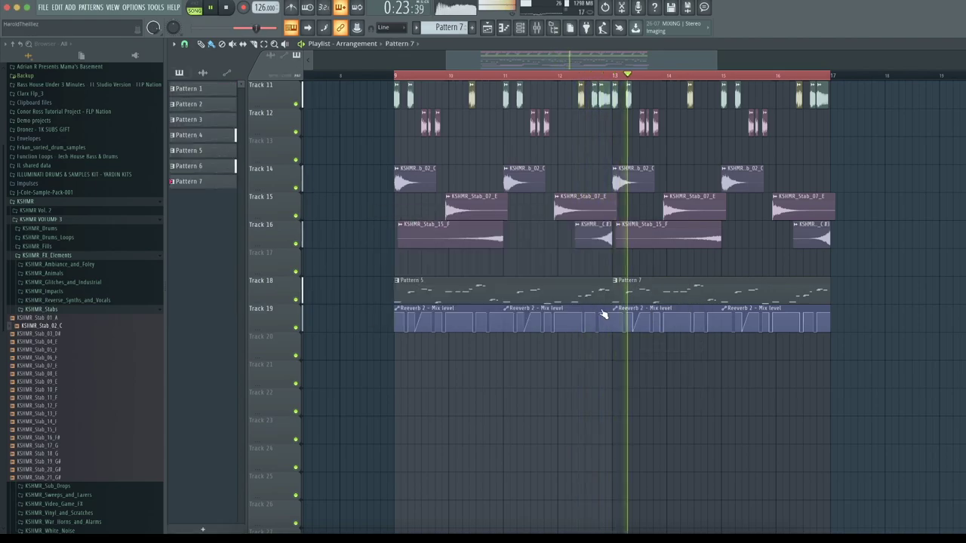
double_click(604, 318)
Step: Raise the short note pair near the end of bar 1 to G5 and G#5, and lower the F5 note just before bar 2 to F4
key("space")
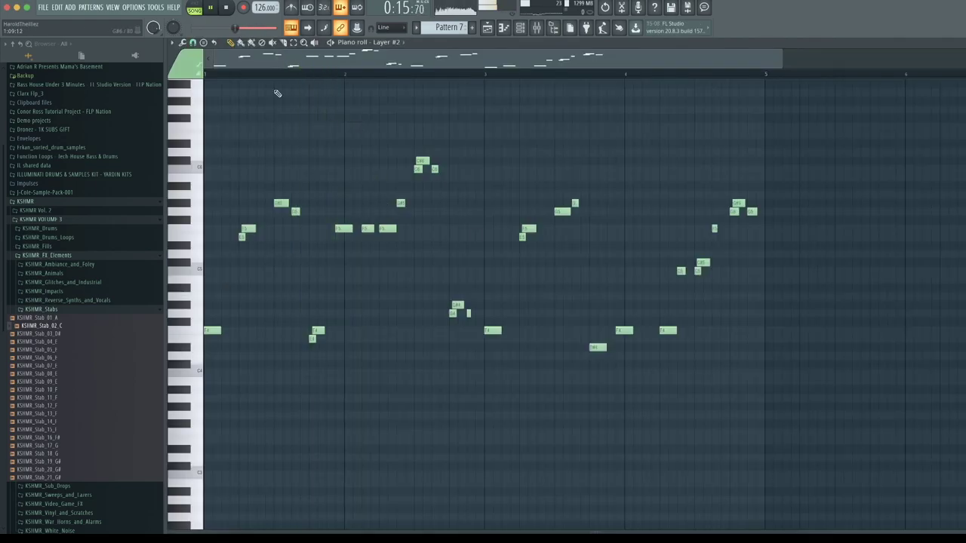
scroll(260, 117, "up", 4)
key("space")
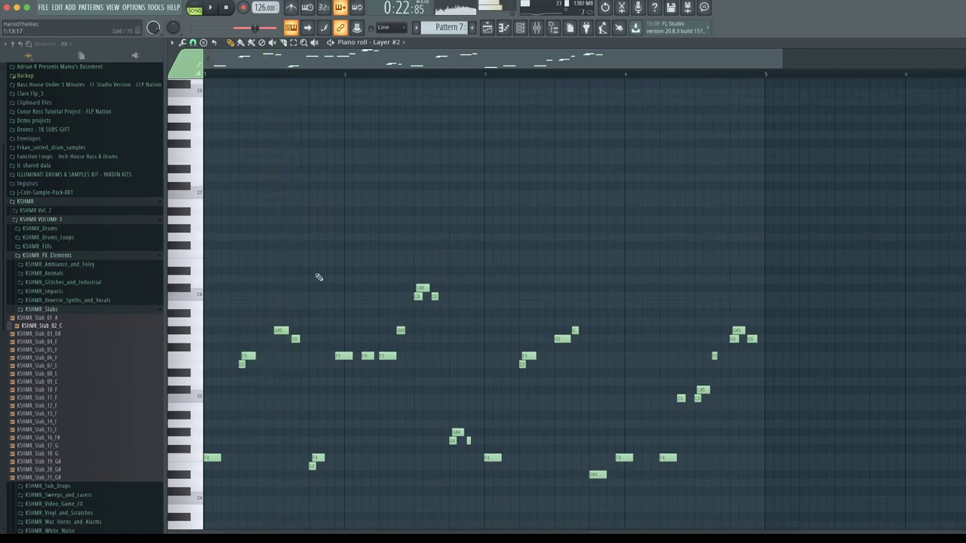
left_click_drag(320, 341, 321, 325)
key("space")
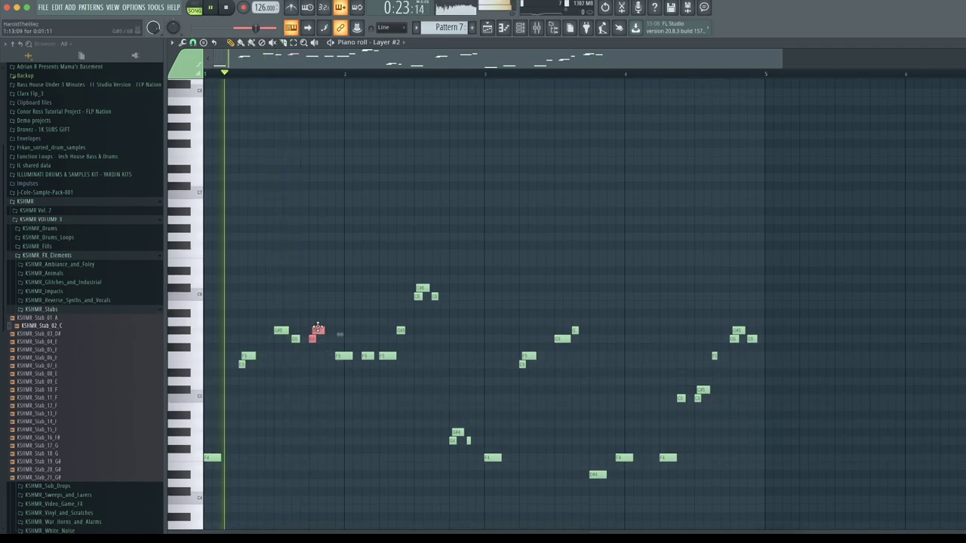
key("space")
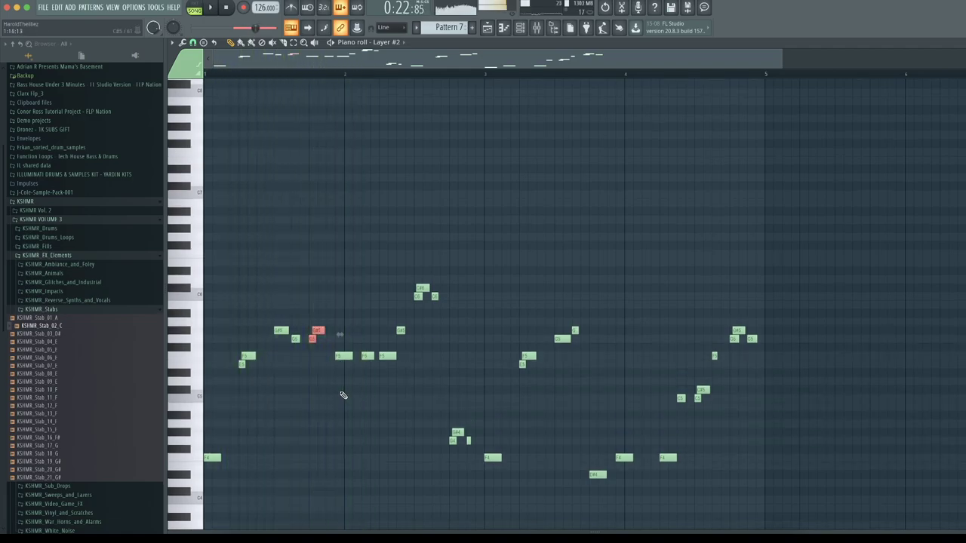
key("space")
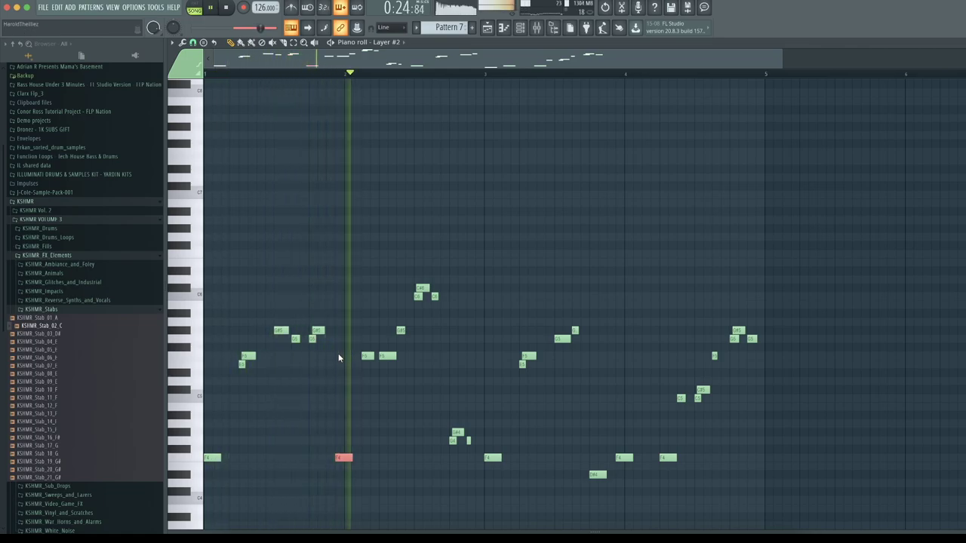
Step: Return the note just before bar 2 to F5 and lower the note following it to F4
key("space")
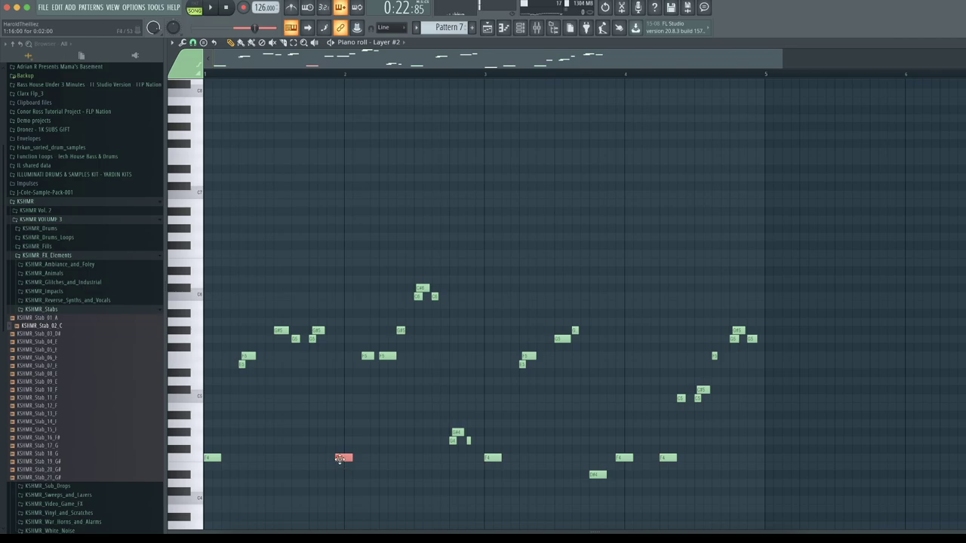
key("ctrl+Down")
key("space")
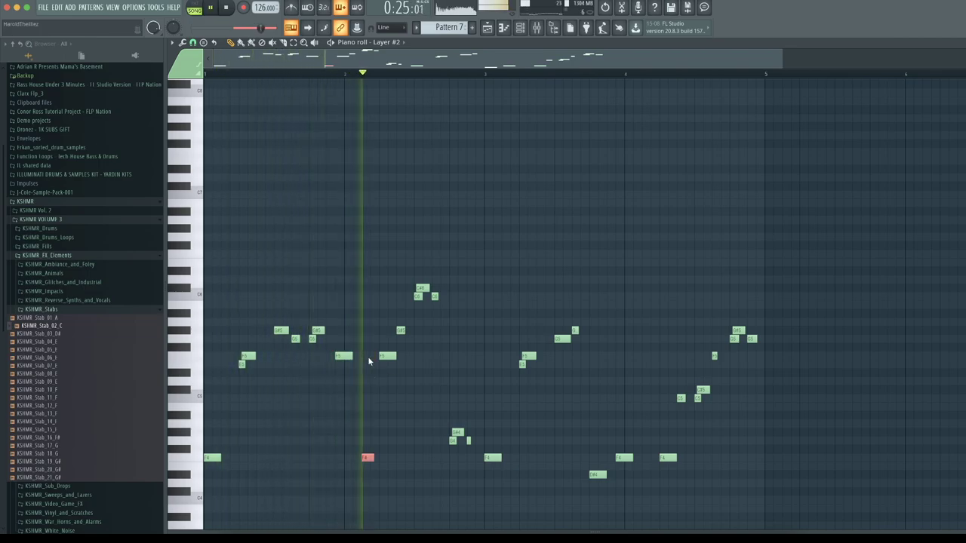
Step: Re-pitch the second half of bar 2 to G#4, a C5/C#5 group and a G5/G#5 group, and raise bar 3's first note to F5
key("space")
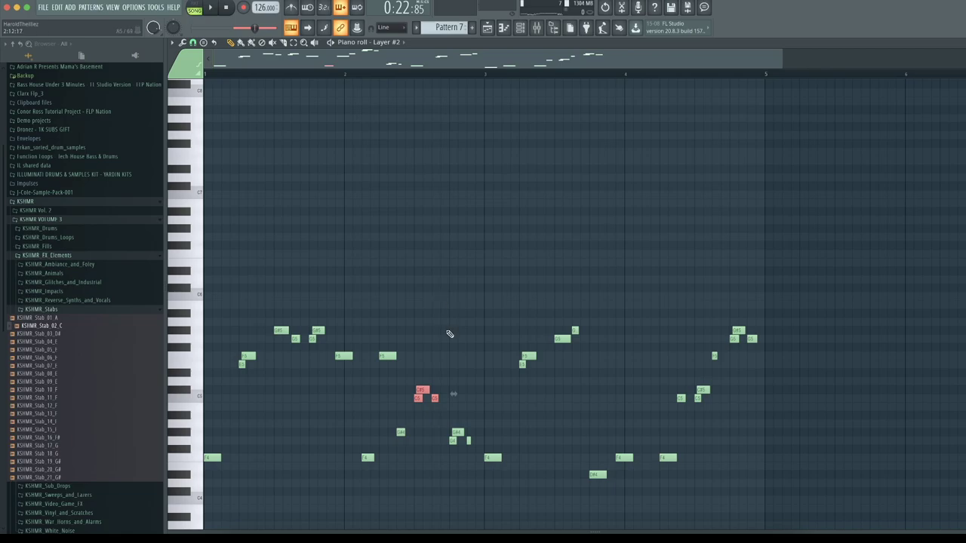
key("space")
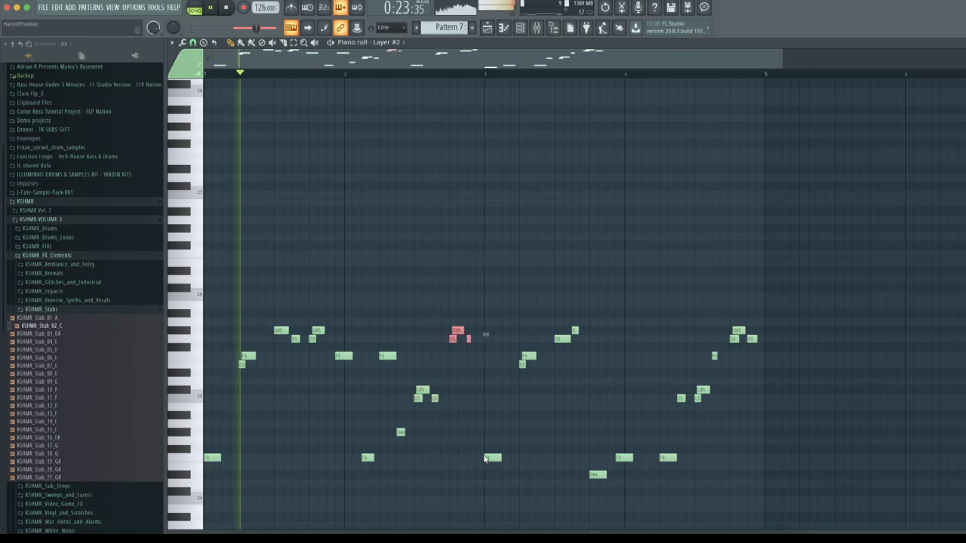
left_click(488, 458)
key("ctrl+Up")
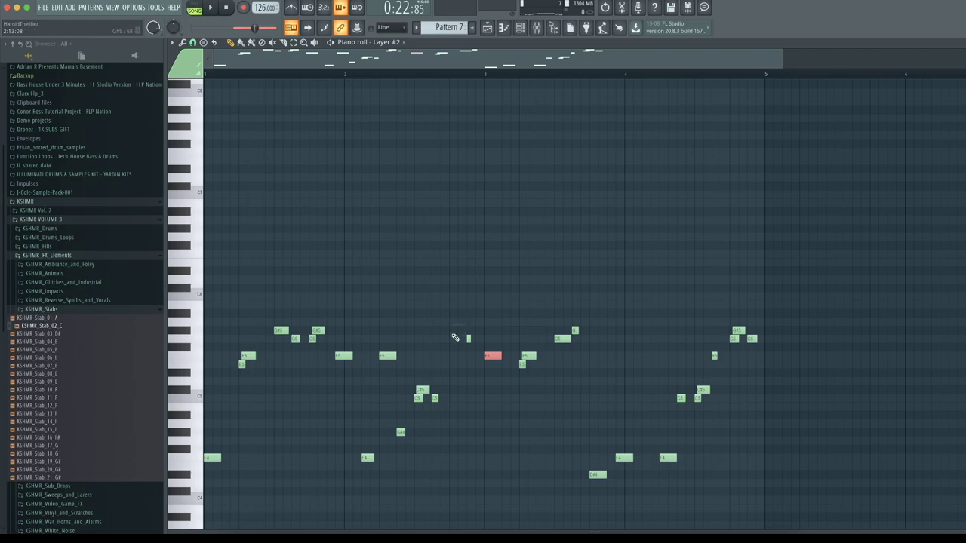
Step: Reduce the last two three-note groups of bar 2 to a longer note plus a short one: C5–C#5 and G5–G#5
key("space")
key("space")
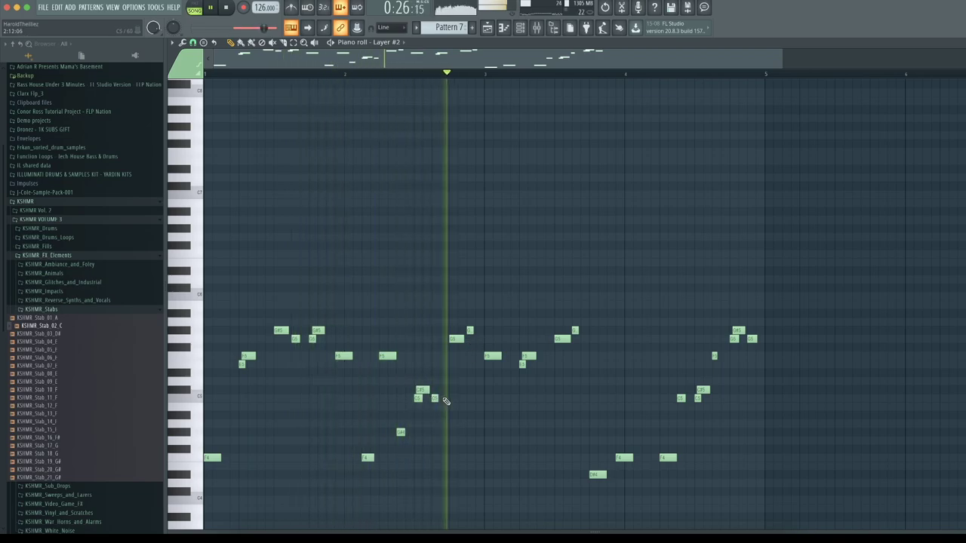
key("space")
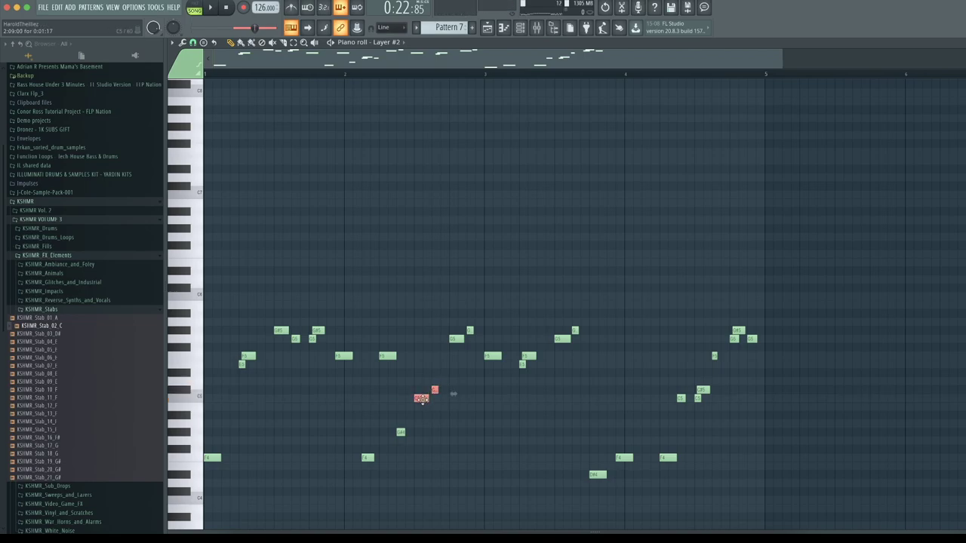
key("space")
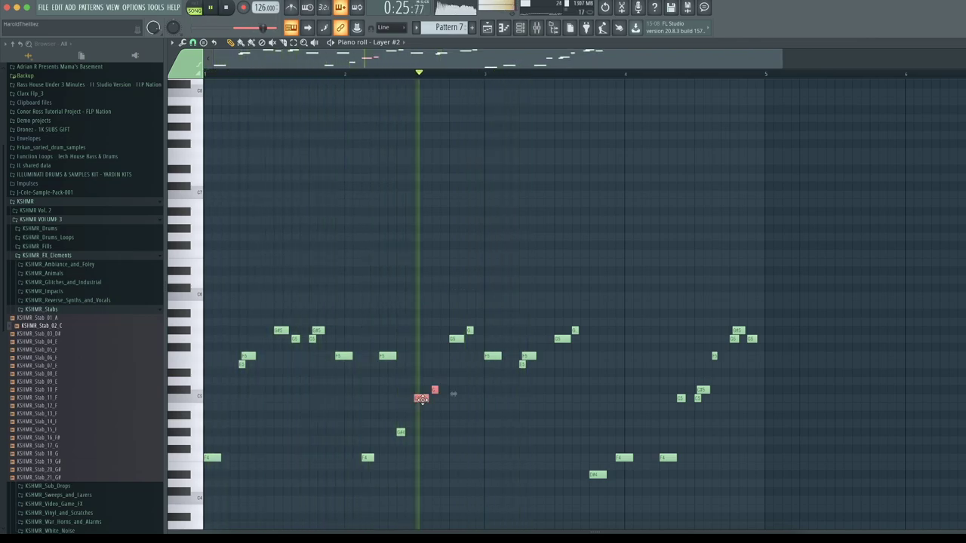
Step: Delete the D#4 note near the end of bar 3 and put a short E6–F6 pair in its place
key("space")
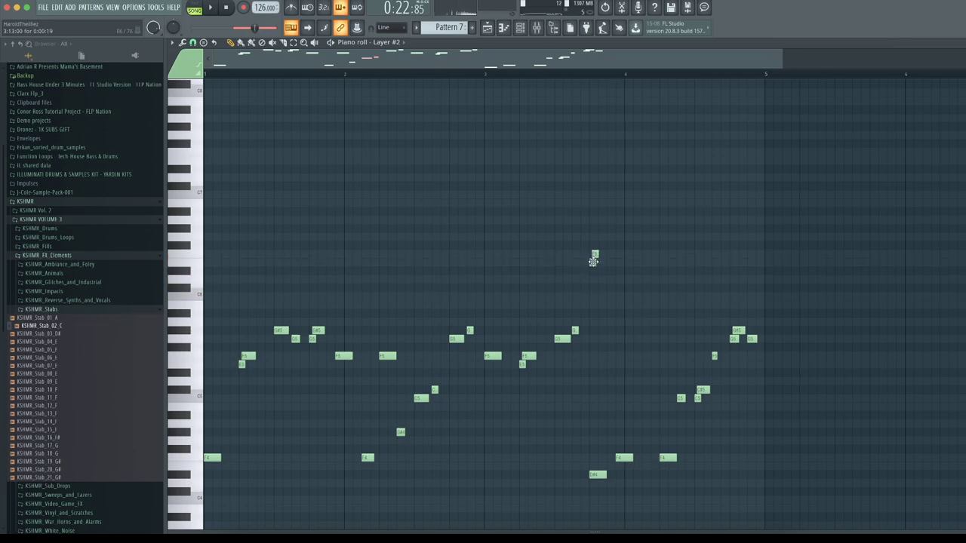
right_click(597, 473)
key("space")
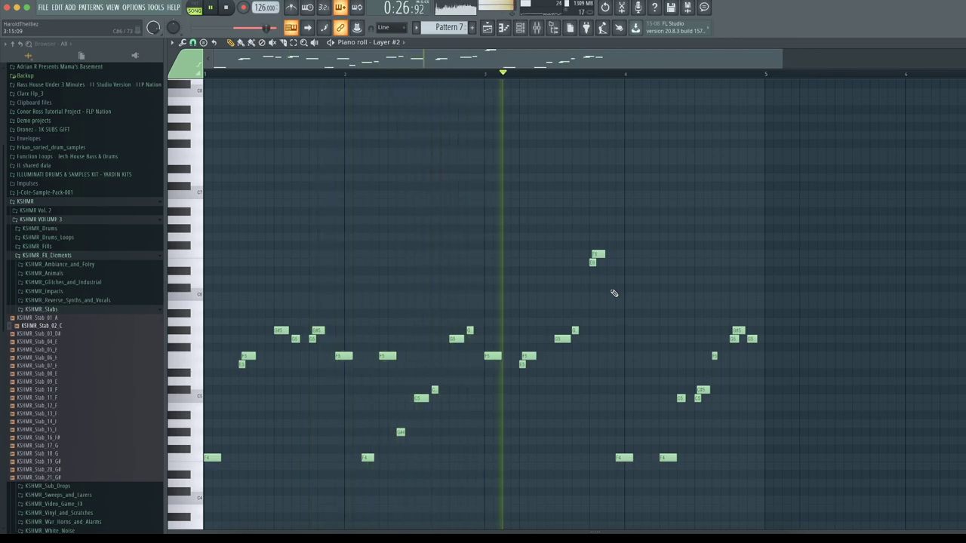
Step: Lower the pair near the end of bar 3 to C6 and C#6, and raise the F4 note just before bar 4 to G#5
key("space")
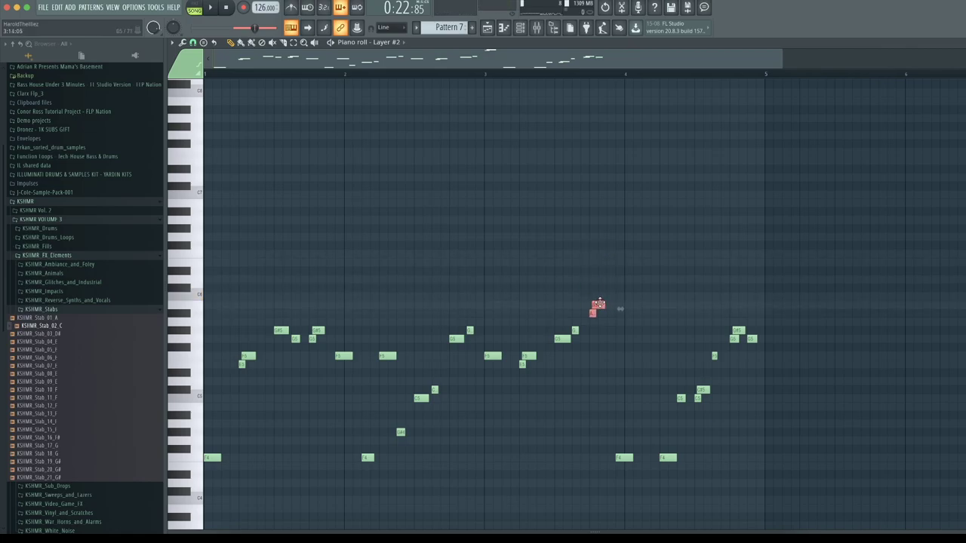
key("space")
left_click(592, 313)
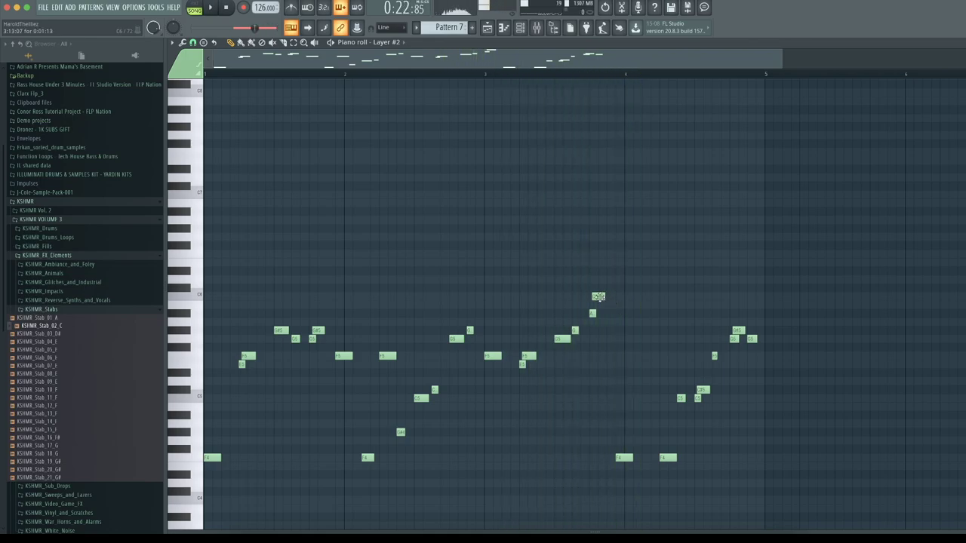
key("space")
left_click(593, 296)
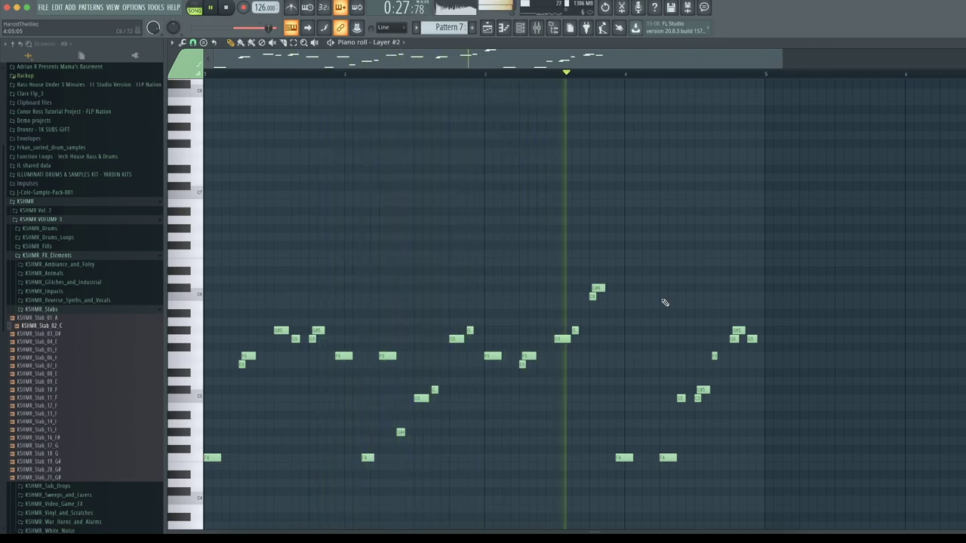
key("space")
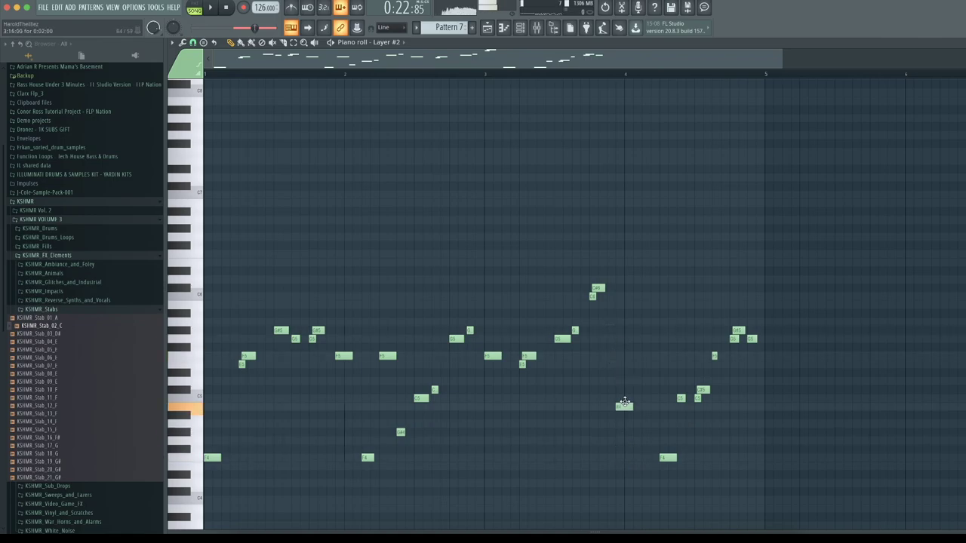
key("space")
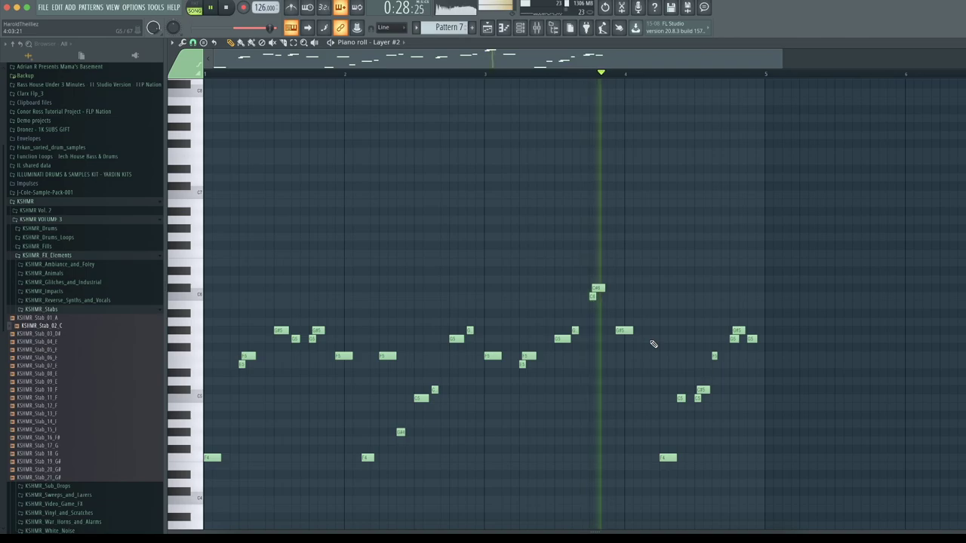
Step: Lower the F5 note in bar 4 to C5 and end the bar on G4 and a G#4 stretched to the bar's end, without the last short note
key("space")
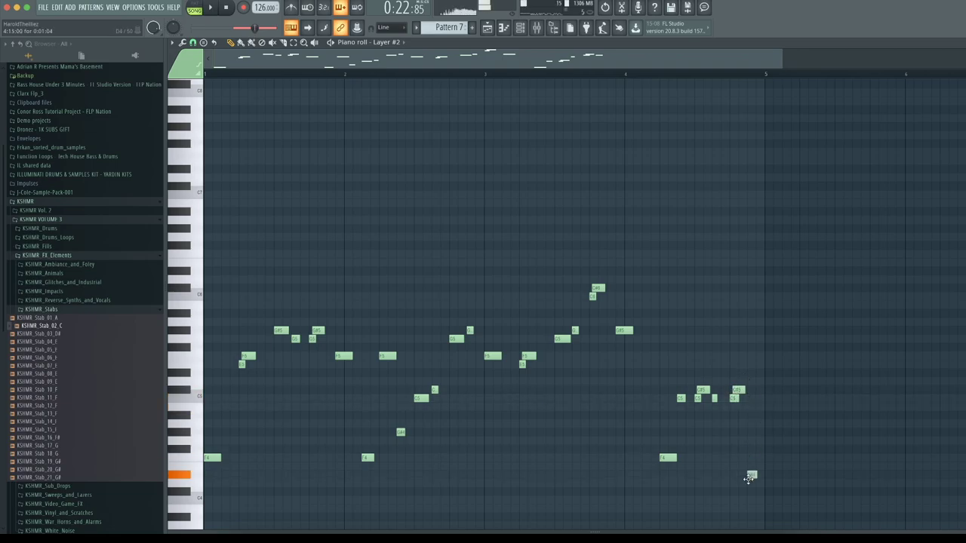
key("space")
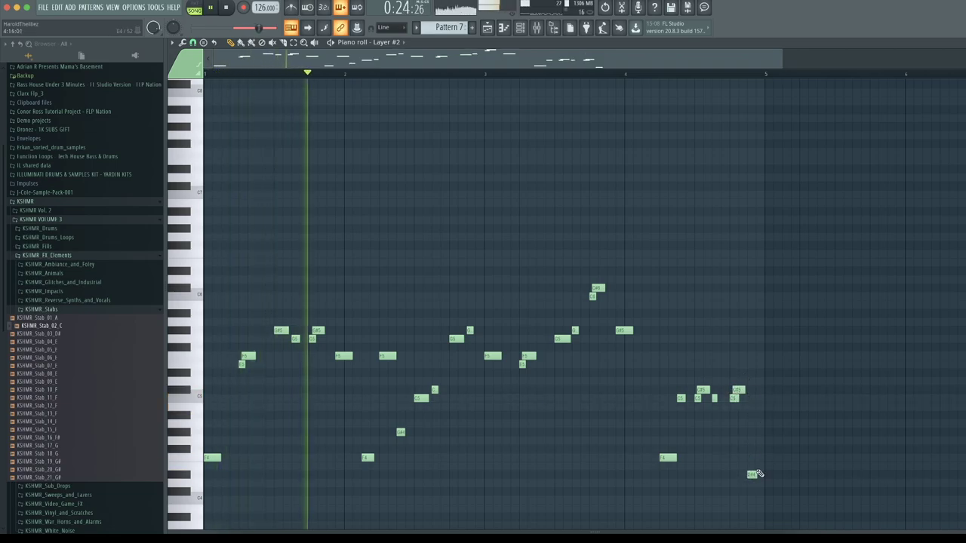
left_click_drag(758, 472, 751, 396)
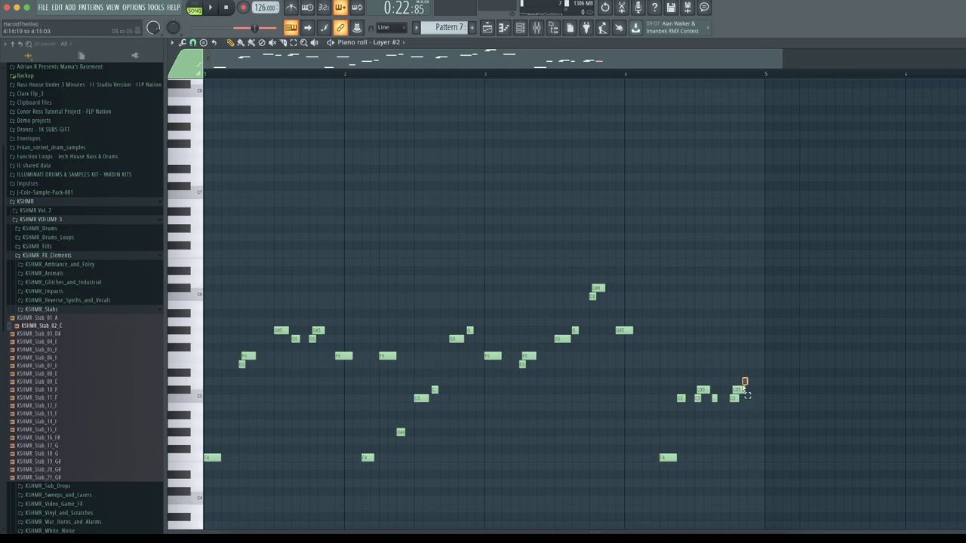
key("space")
left_click_drag(745, 433, 762, 433)
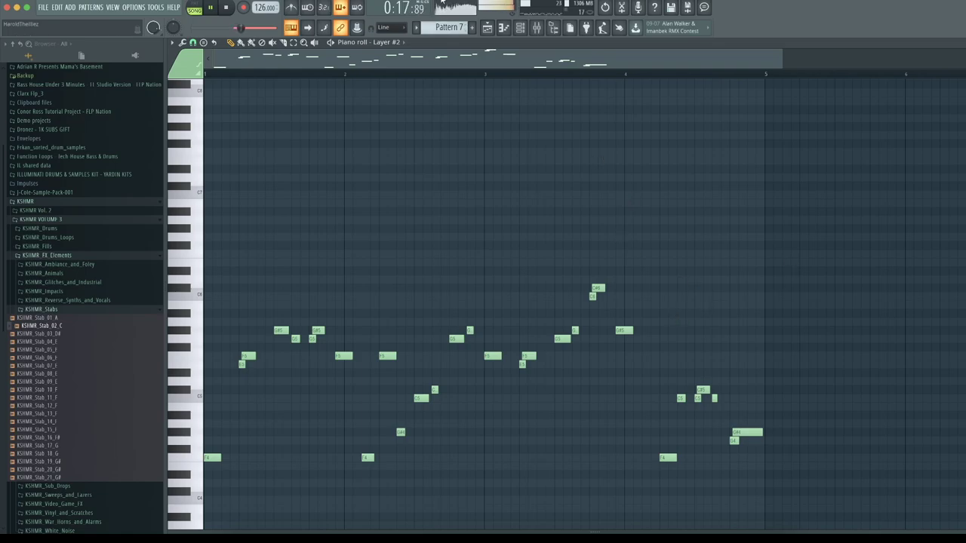
Step: Listen to the lead in the playlist arrangement and reopen the Pattern 7 notes in the piano roll
left_click(487, 29)
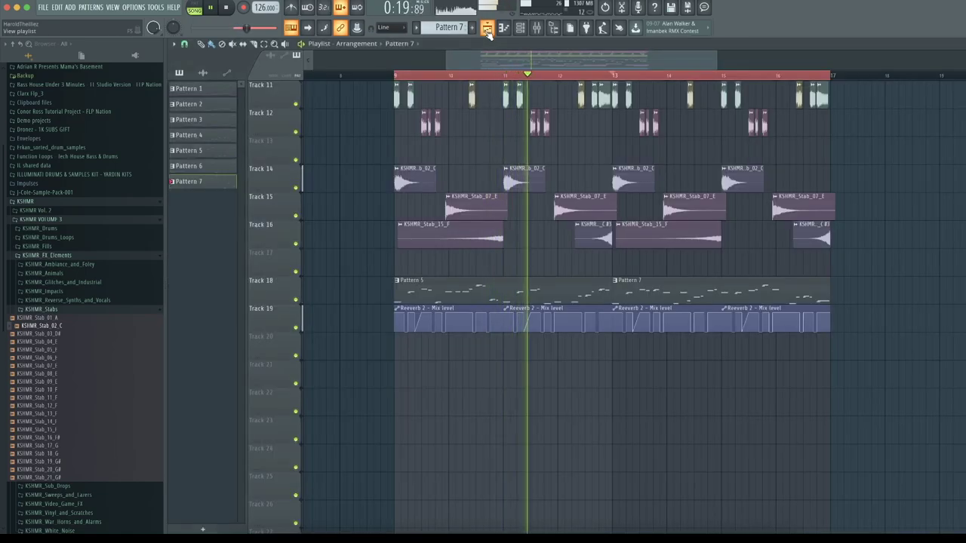
left_click_drag(498, 57, 516, 58)
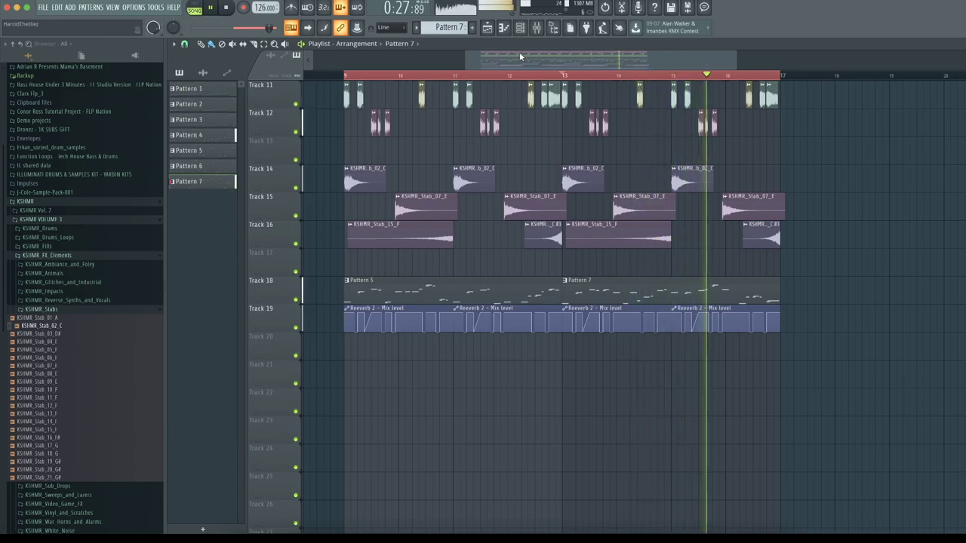
double_click(711, 298)
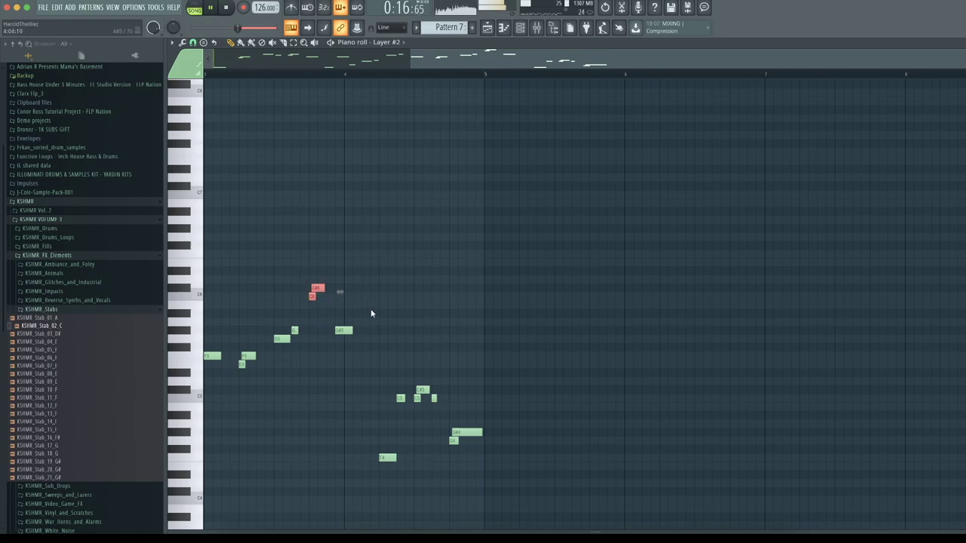
Step: Lower the note pair near the end of bar 3 to C5 and C#5, and the note just before bar 4 to F4
left_click_drag(311, 268, 370, 351)
left_click(379, 345)
left_click_drag(486, 56, 291, 65)
key("space")
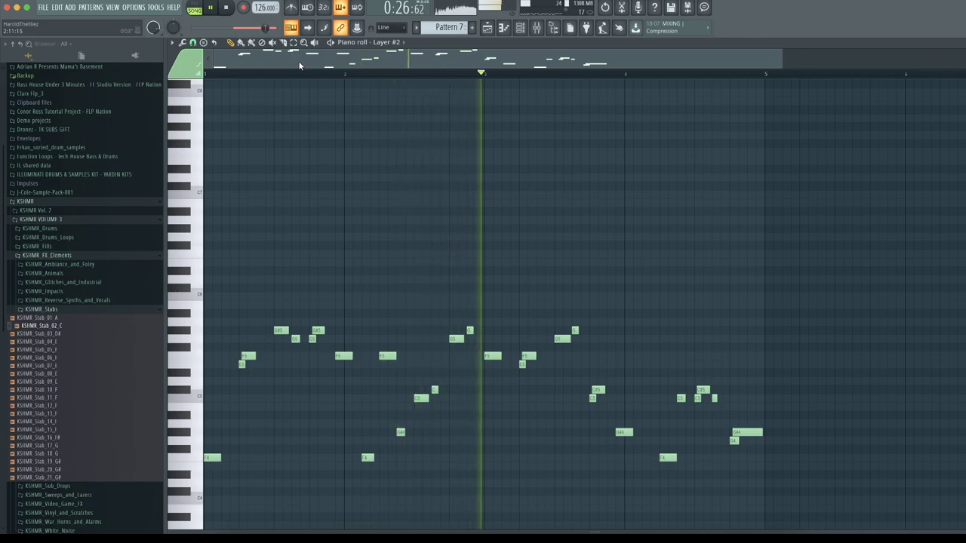
key("space")
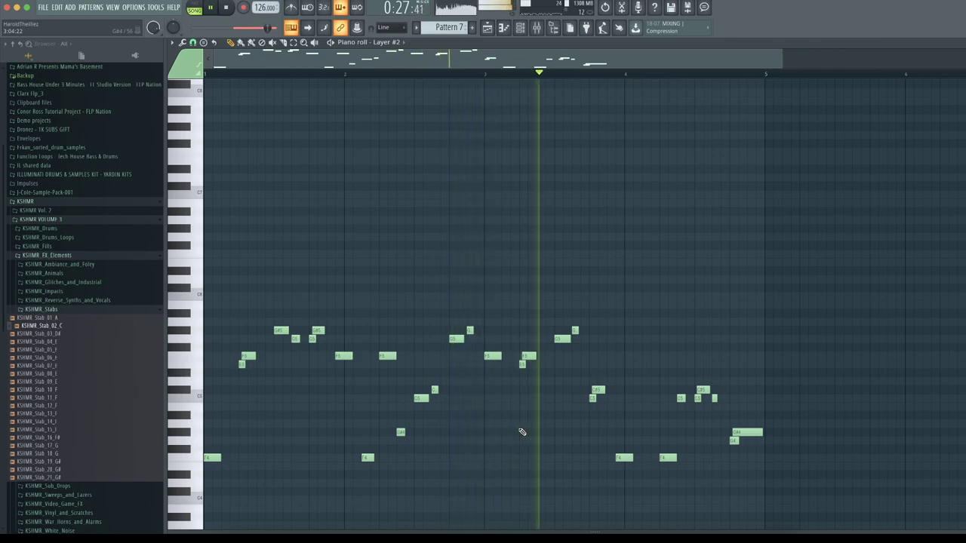
Step: Try other pitches for the note pair near the end of bar 3, including C#4–D4 and B3–C4
key("space")
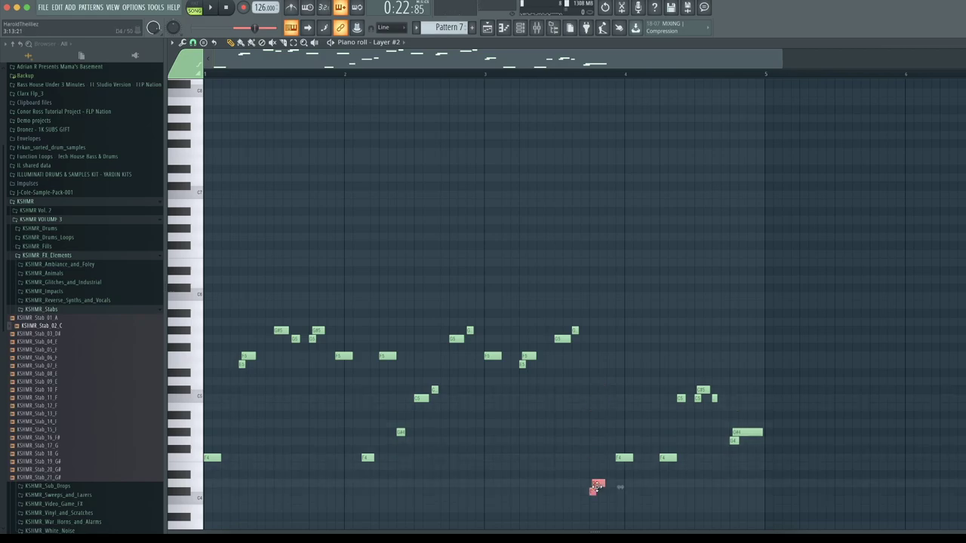
left_click(485, 72)
scroll(569, 211, "down", 5)
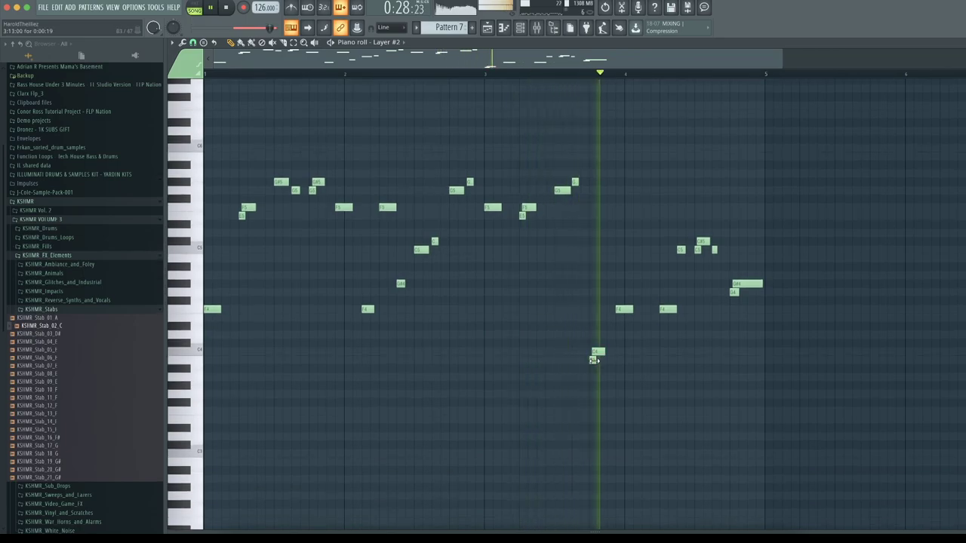
right_click(592, 368)
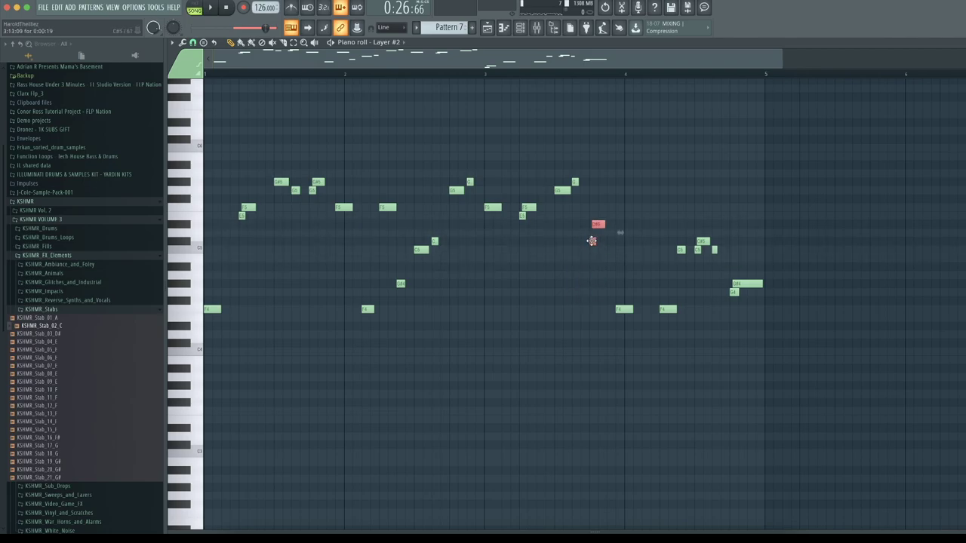
key("space")
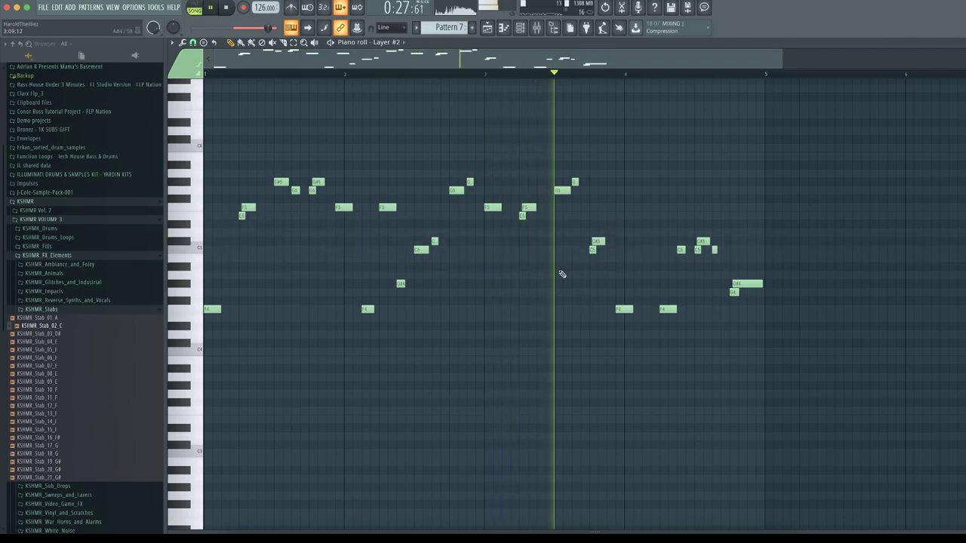
Step: Raise the pair near the end of bar 3 to G5 and G#5, and change the two notes before it to G#5 followed by G5
key("space")
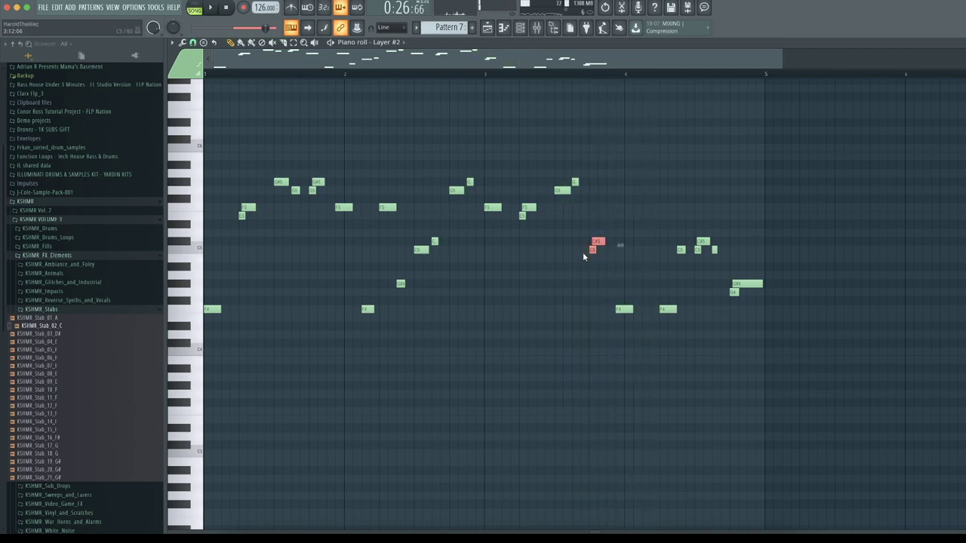
left_click_drag(596, 190, 596, 182)
key("space")
key("space")
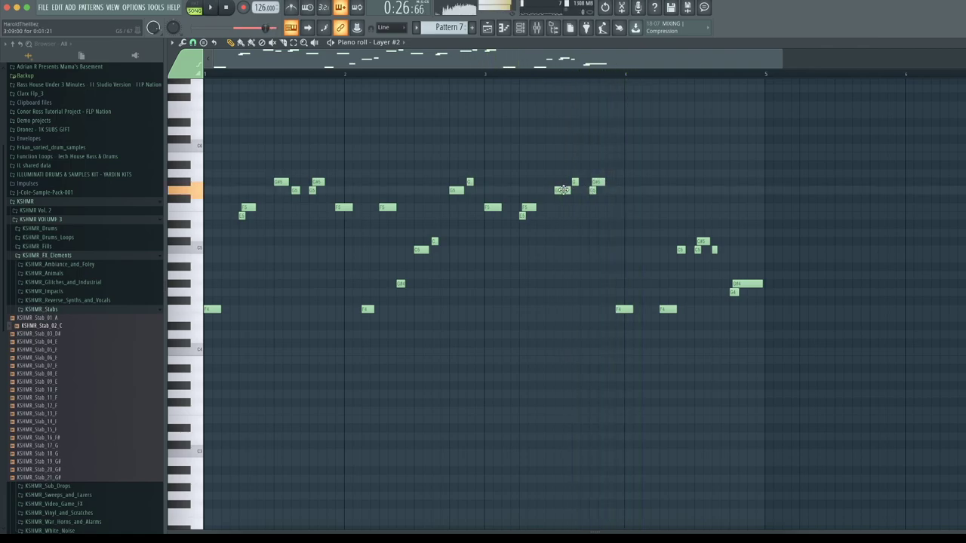
key("space")
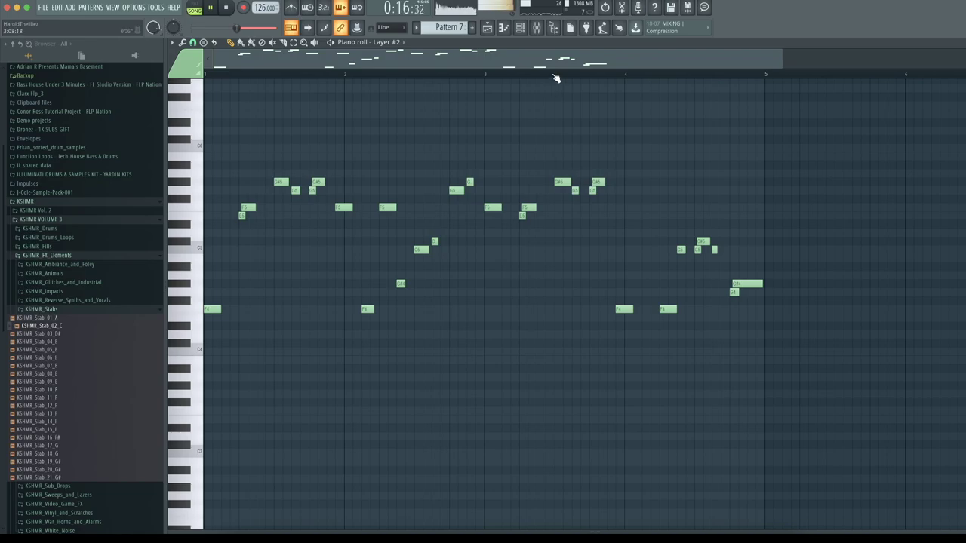
Step: Play the edited lead with the other tracks in the playlist and look over the arrangement from bar 9 to 17
scroll(554, 78, "down", 1)
scroll(557, 80, "up", 1)
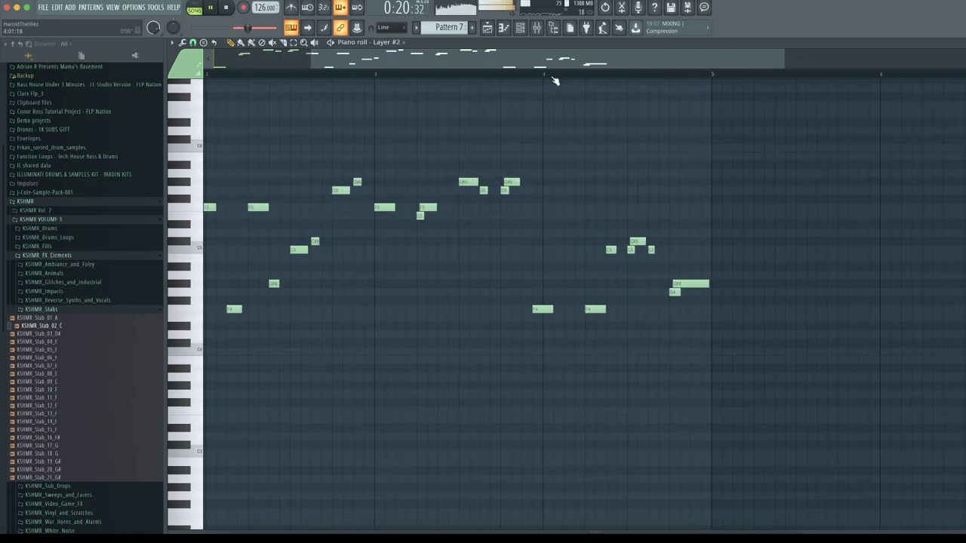
left_click(488, 27)
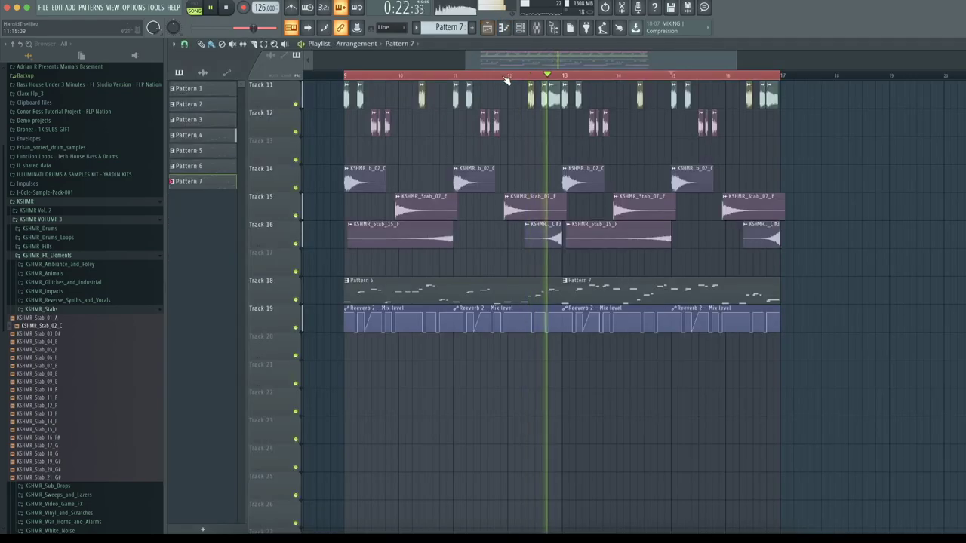
scroll(501, 117, "up", 2)
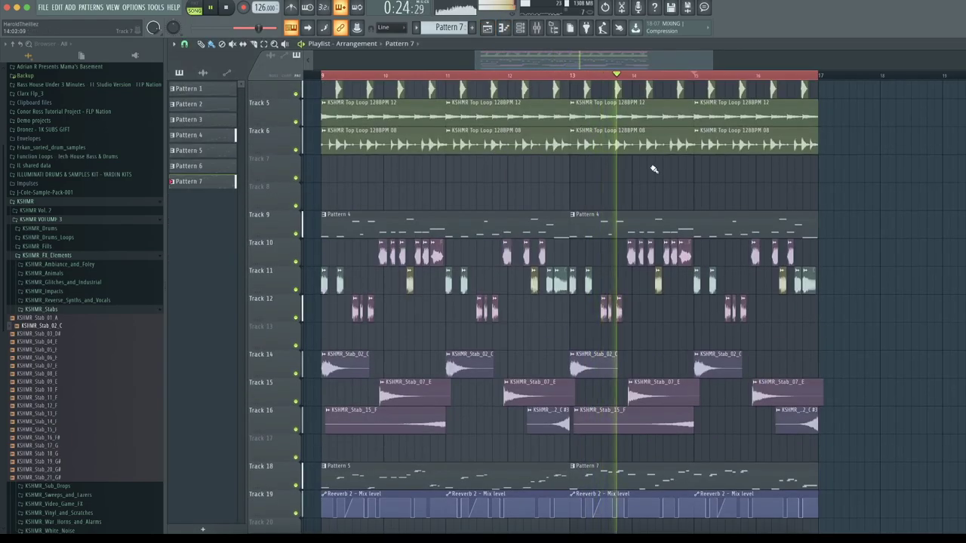
scroll(647, 168, "down", 1)
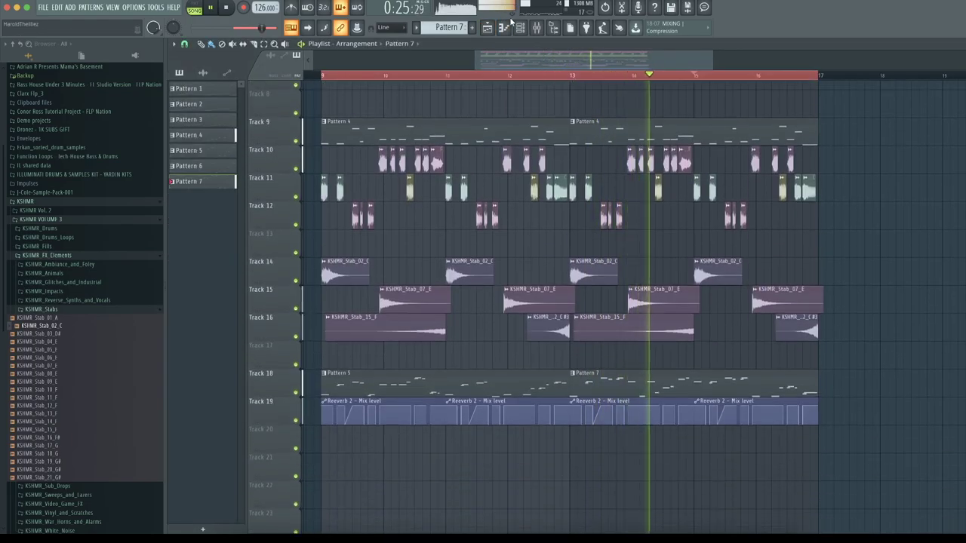
Step: Create a new empty pattern, Pattern 8, accepting its default name
double_click(455, 127)
left_click(473, 27)
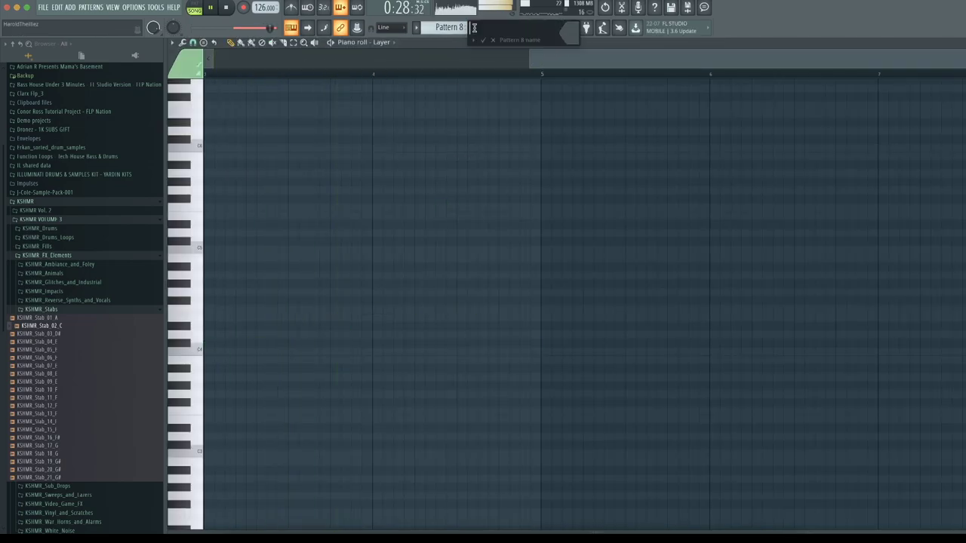
key("Return")
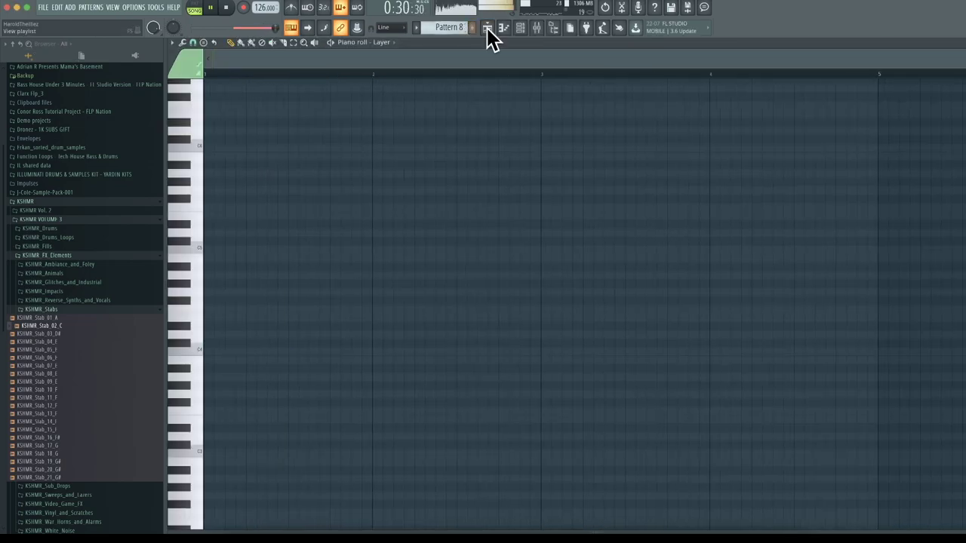
Step: Add a new Serum channel to the channel rack and load the User preset PLUCK - Plate (jonth)
left_click(519, 27)
left_click(344, 270)
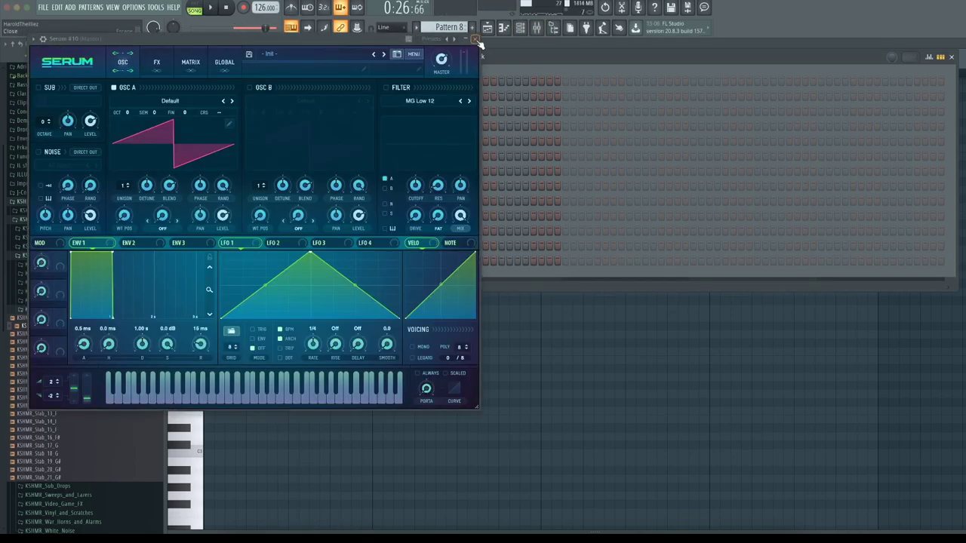
left_click(475, 38)
left_click(405, 261)
left_click(305, 51)
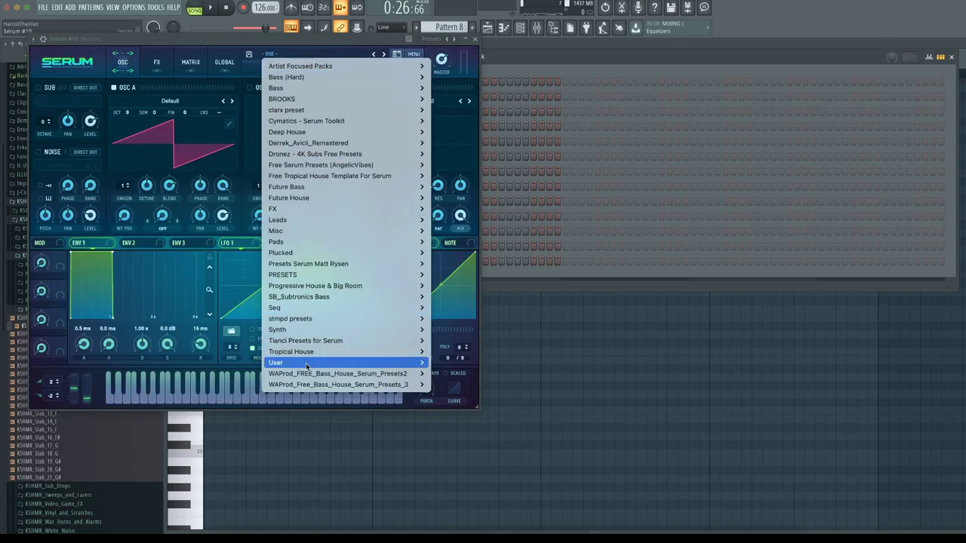
mouse_move(353, 363)
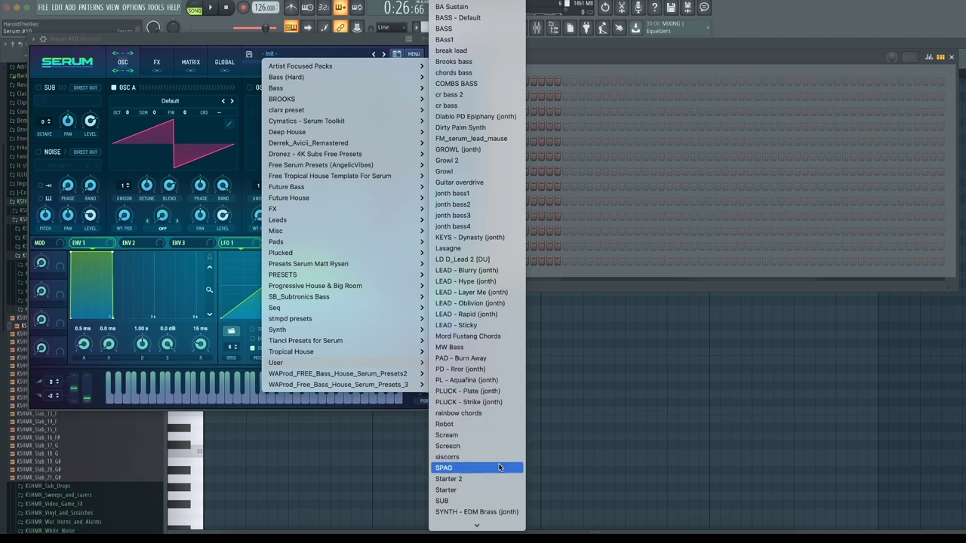
left_click(512, 392)
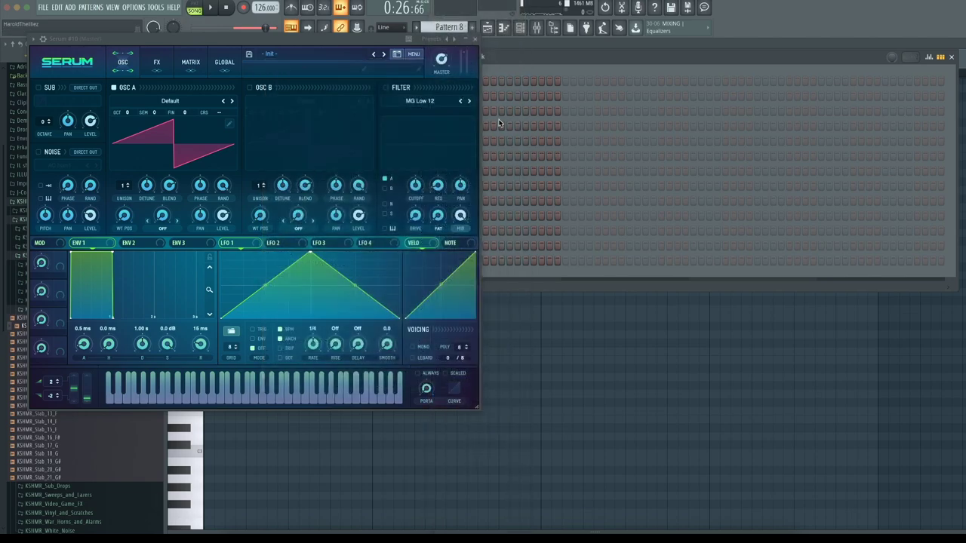
left_click(474, 39)
right_click(404, 263)
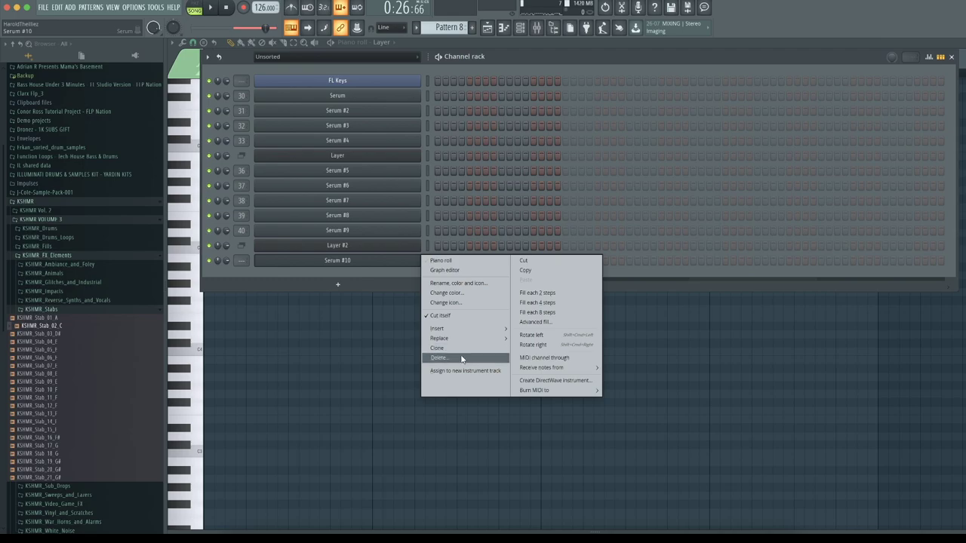
left_click(461, 357)
left_click(591, 305)
Step: Clone the Serum #10 channel and switch the copy to the PLUCK - Strike (jonth) preset
right_click(402, 265)
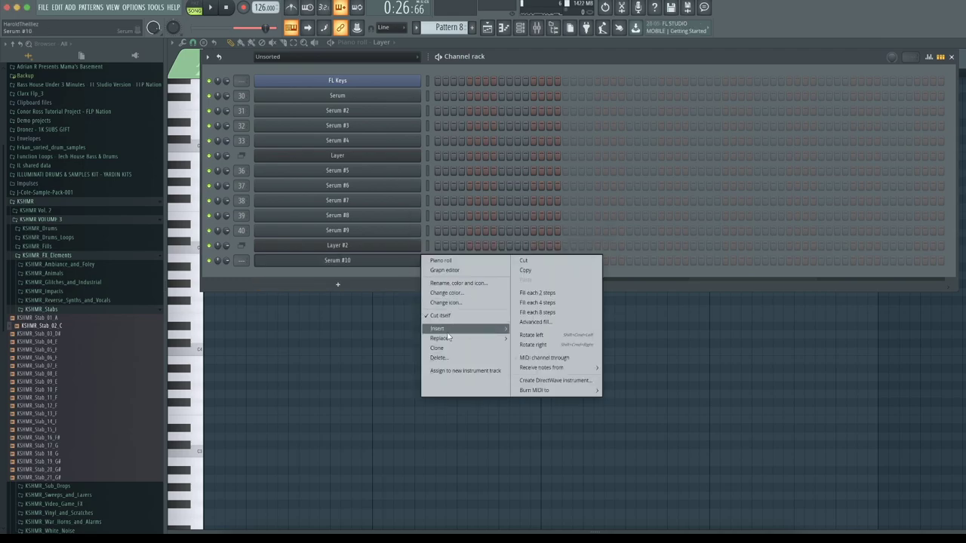
left_click(484, 349)
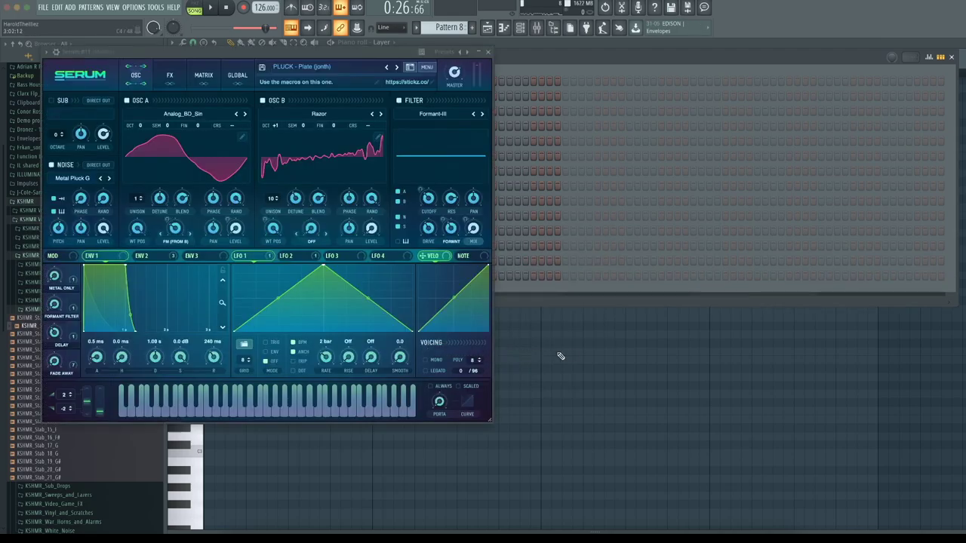
left_click(395, 67)
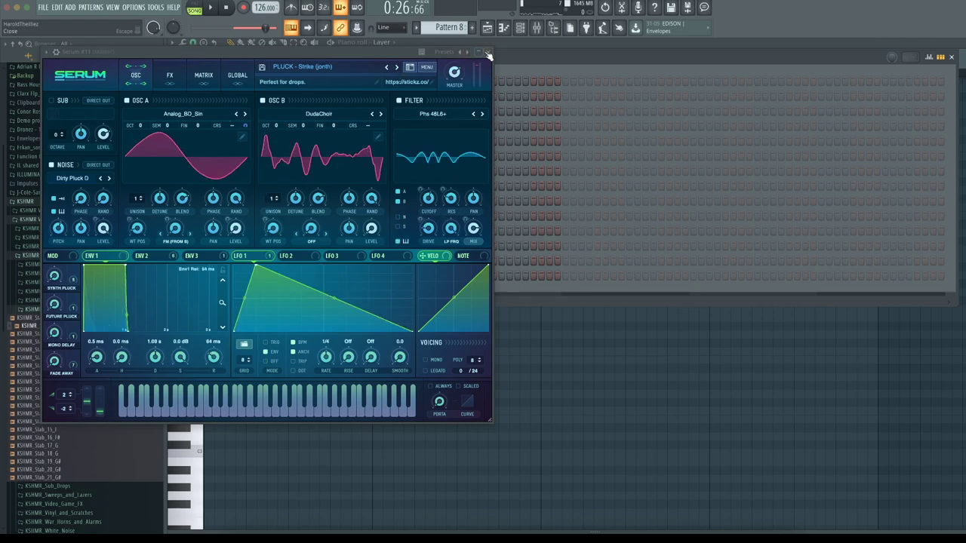
left_click(487, 52)
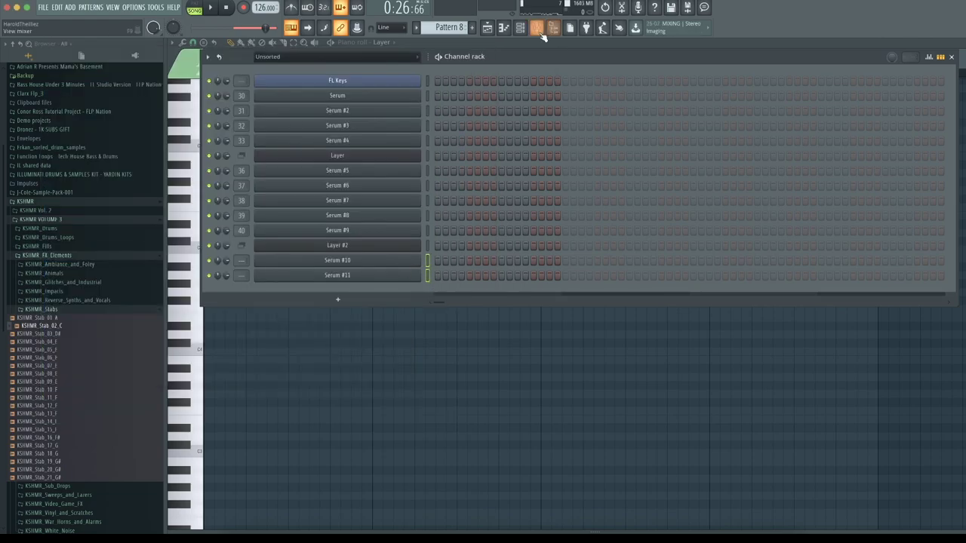
Step: Route the two selected Serum channels to consecutive mixer tracks starting from Insert 43
left_click(542, 33)
right_click(637, 154)
mouse_move(688, 197)
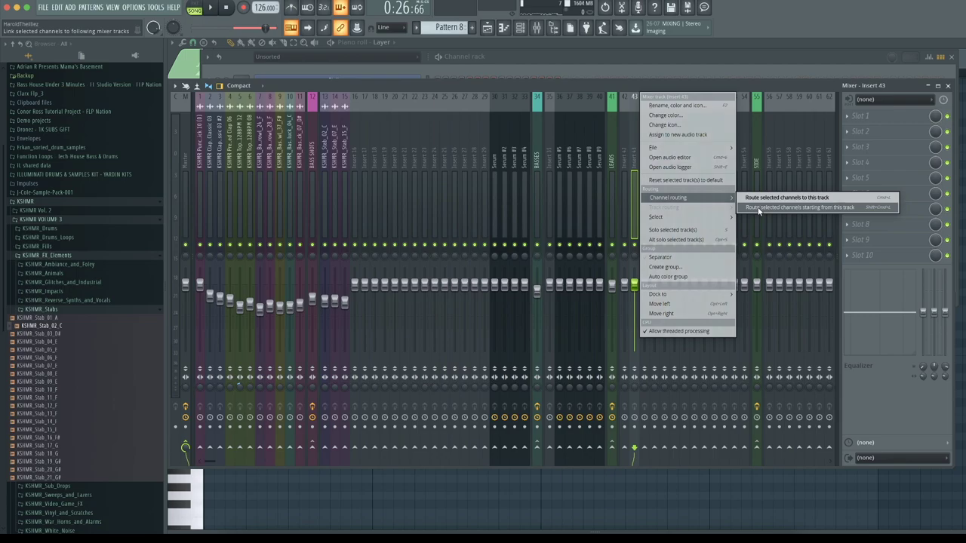
left_click(800, 201)
Step: Rename mixer Insert 45 to CHORDS, give it a dark blue colour, and send it to the SIDE track
right_click(656, 156)
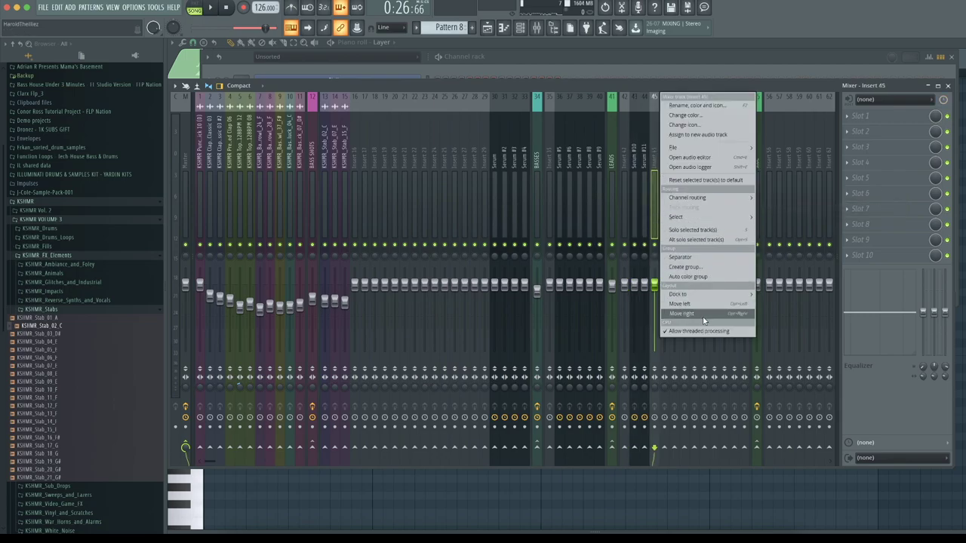
left_click(708, 270)
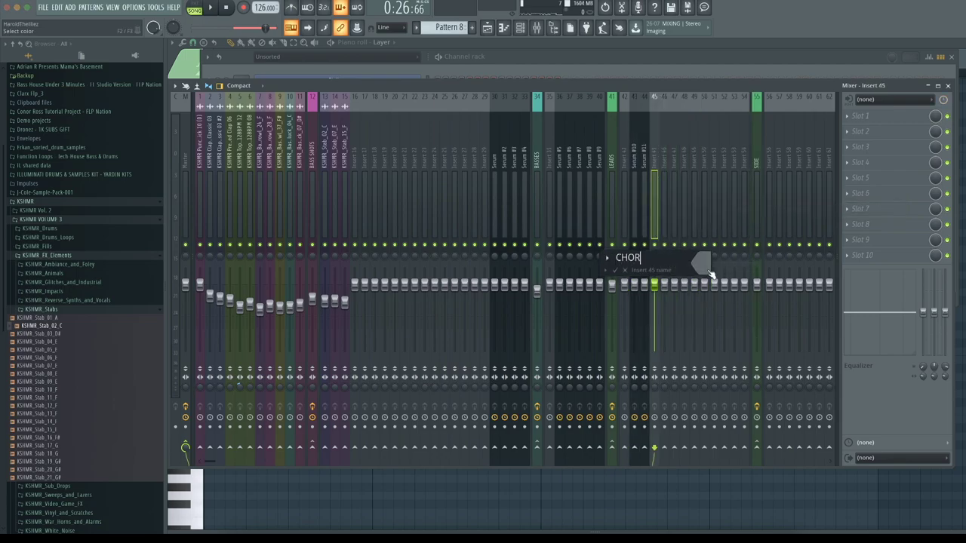
left_click(707, 269)
left_click(778, 373)
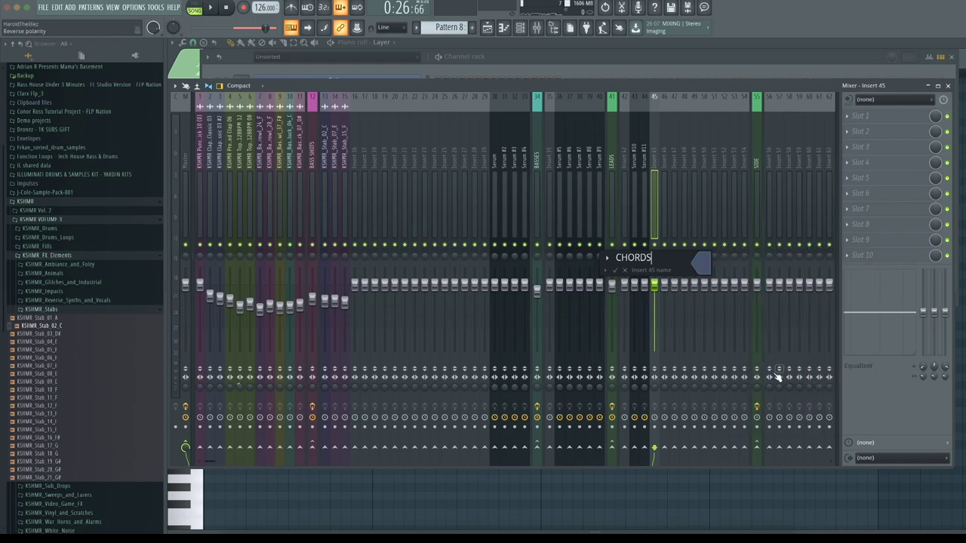
key("Return")
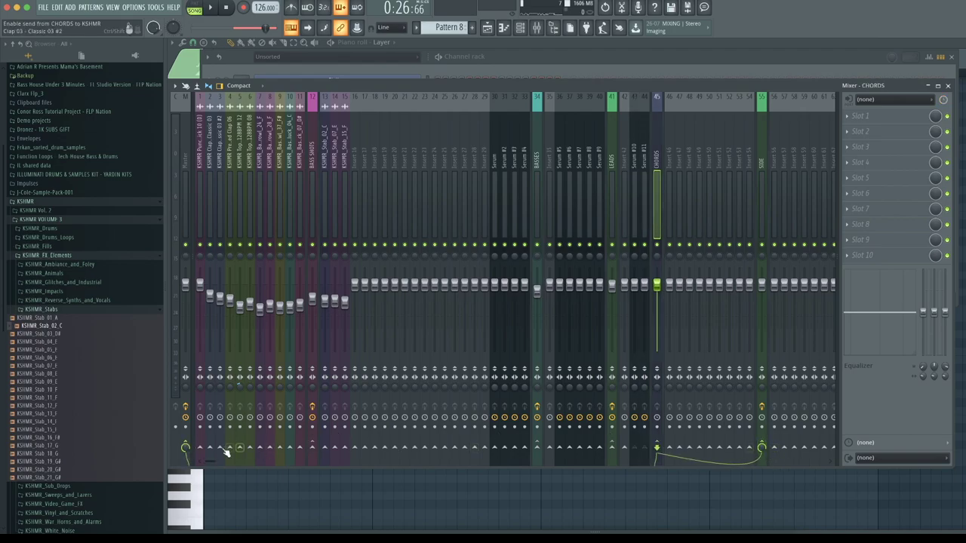
Step: In pattern playback mode, enter a four-bar part in Serum #10 on C#5, D#5, F5, G#5 and C5, and copy it a fifth higher
left_click(526, 30)
right_click(416, 262)
left_click(427, 260)
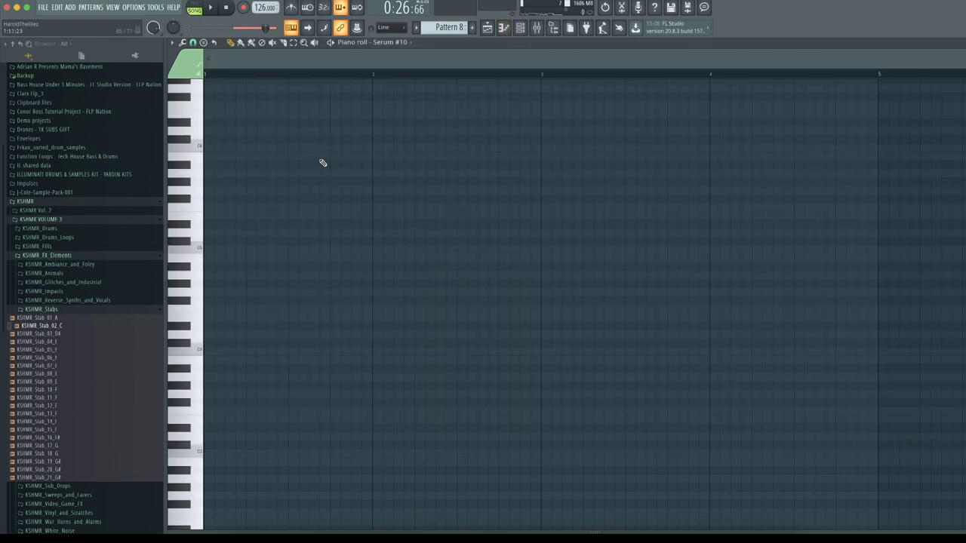
left_click(195, 9)
left_click_drag(270, 170, 867, 263)
key("ctrl+Down")
left_click_drag(893, 231, 1, 478)
key("ctrl+Up")
scroll(272, 435, "up", 5)
left_click_drag(211, 327, 229, 281)
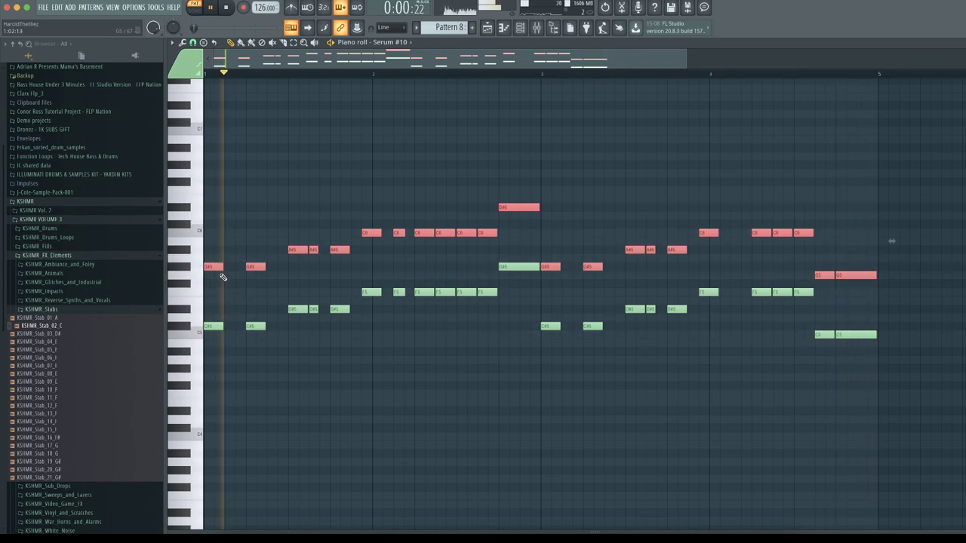
Step: Play the two-note chords and add a copy of the upper line starting on C#6, an octave above the roots
key("space")
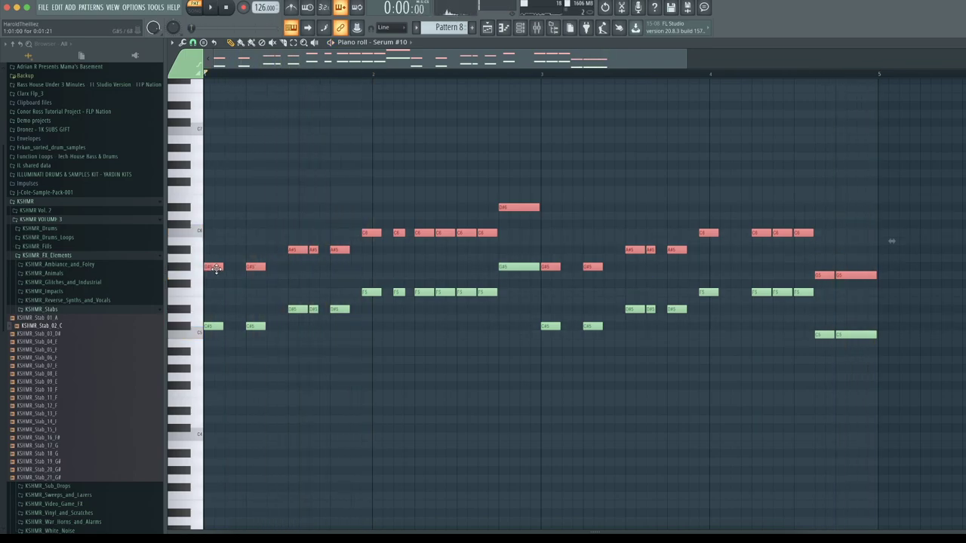
key("space")
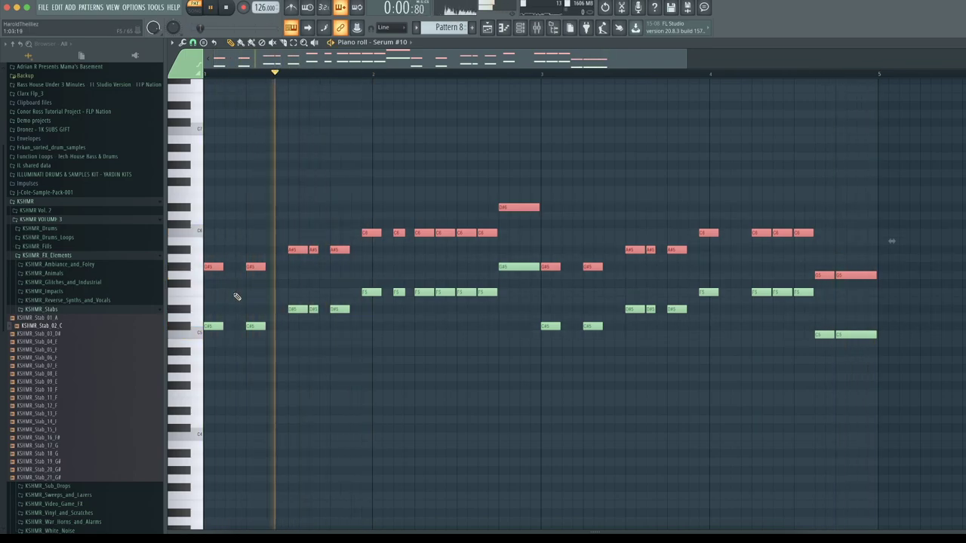
scroll(237, 296, "up", 5)
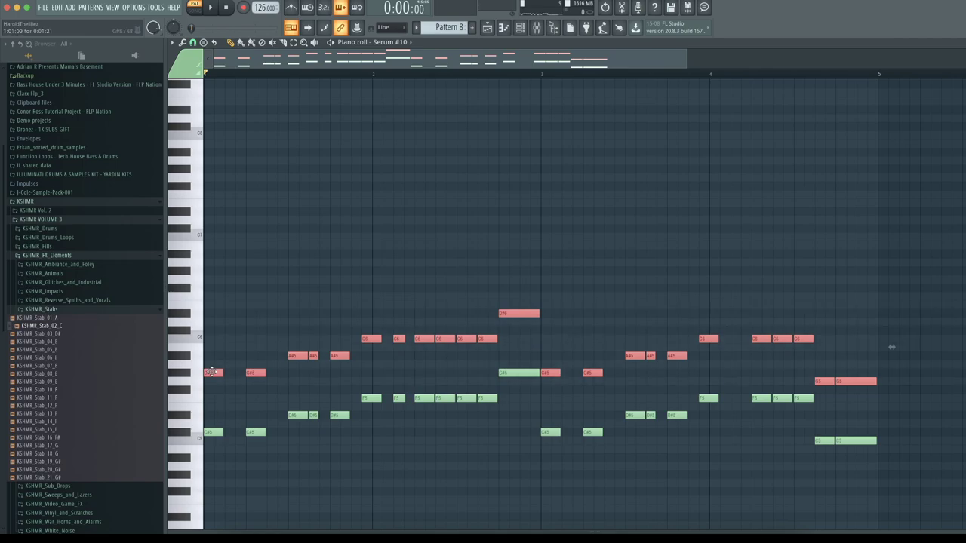
left_click_drag(212, 371, 185, 323)
key("space")
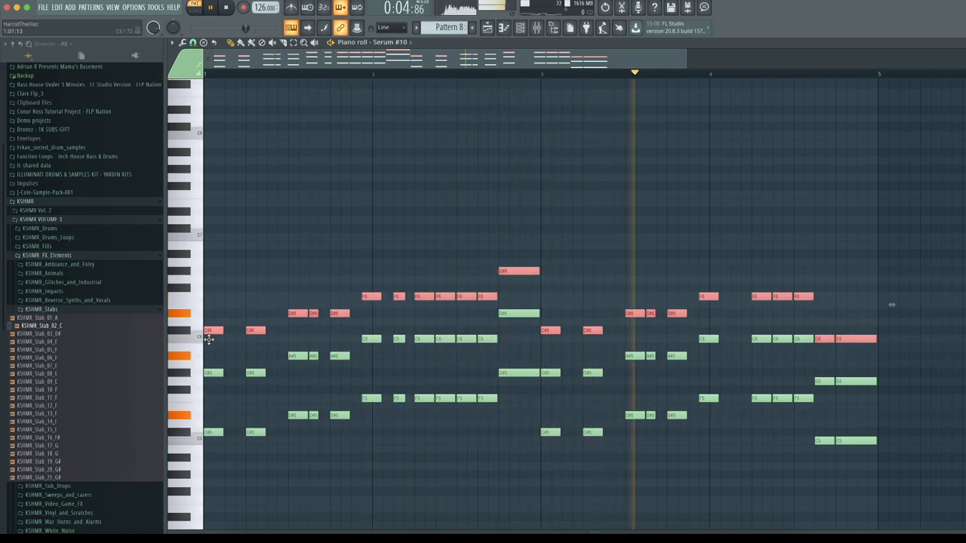
Step: Add another copied chord line starting on F5, lowering its A5 notes to G#5 and its final E5 notes to D#5
left_click_drag(210, 330, 215, 398)
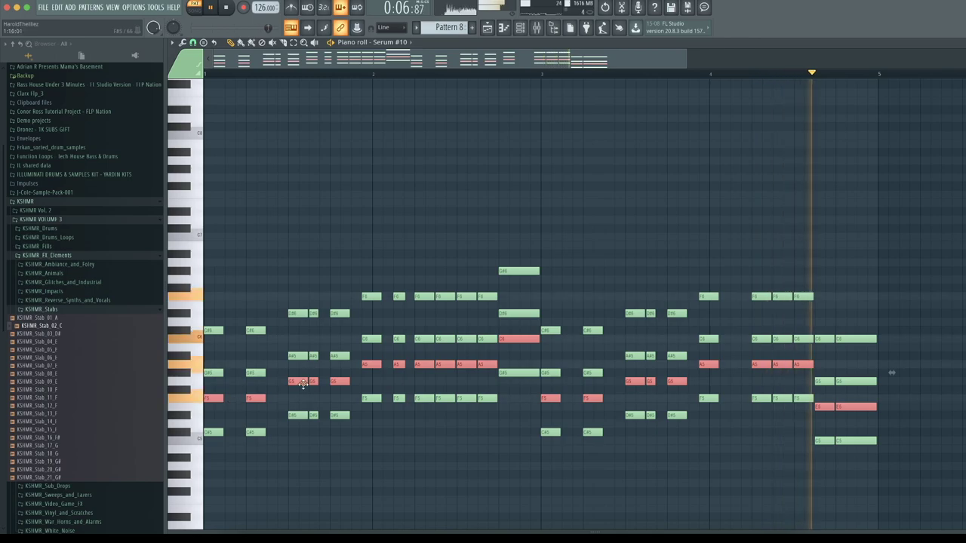
key("space")
left_click_drag(337, 375, 426, 367)
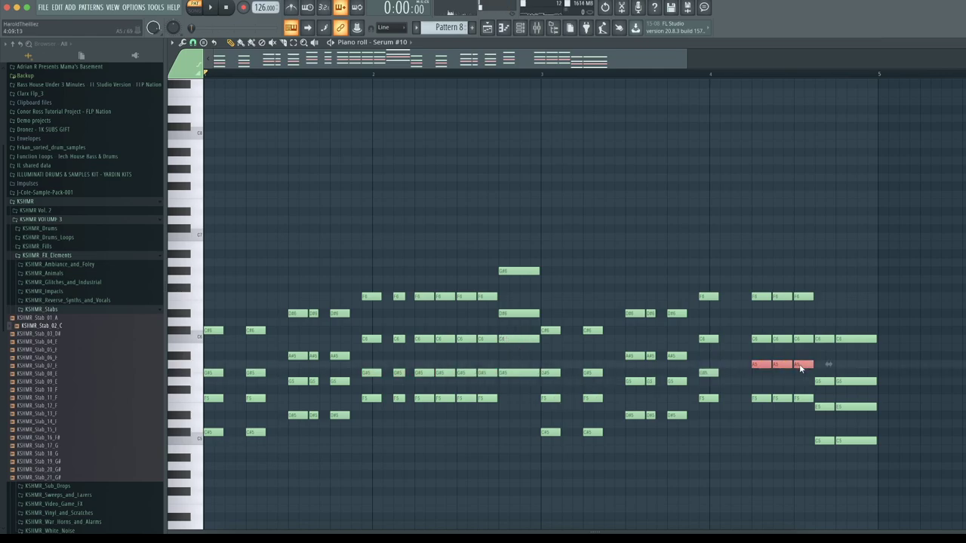
left_click_drag(857, 408, 857, 416)
key("space")
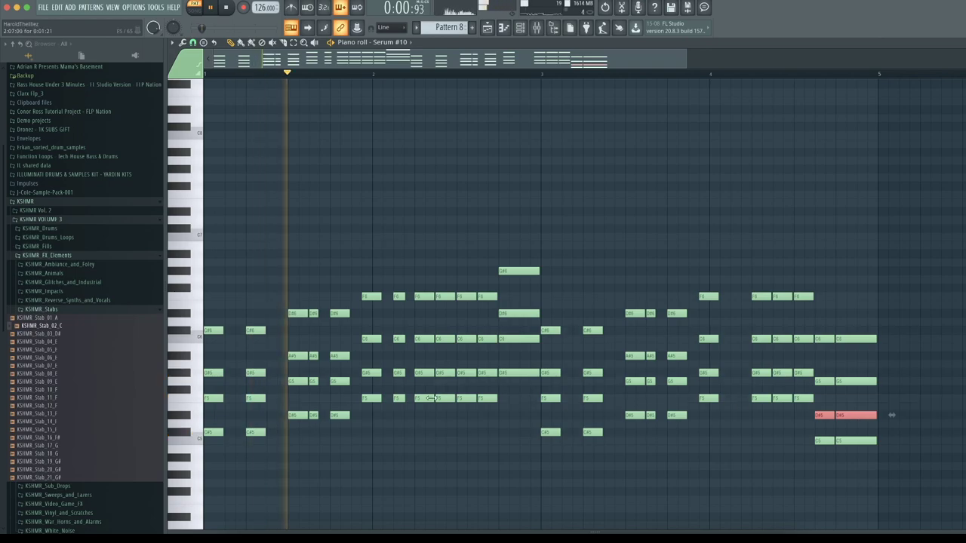
Step: Select the whole chord line that starts on F5 and raise it one octave, so that it starts on F6
left_click_drag(806, 388, 755, 380)
left_click(708, 374, "ctrl+shift")
left_click_drag(675, 392, 595, 384)
left_click_drag(593, 395, 521, 405)
left_click_drag(517, 342, 209, 400)
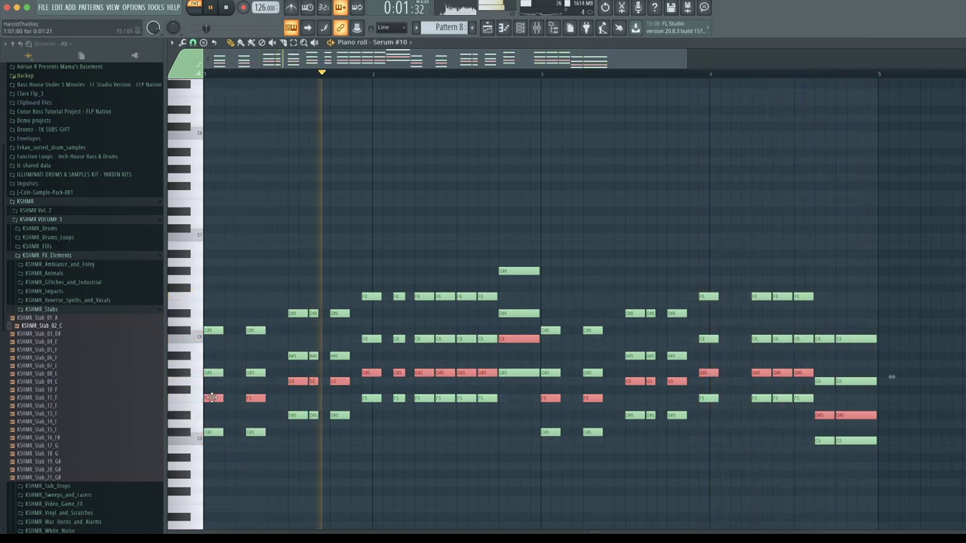
key("ctrl+Up")
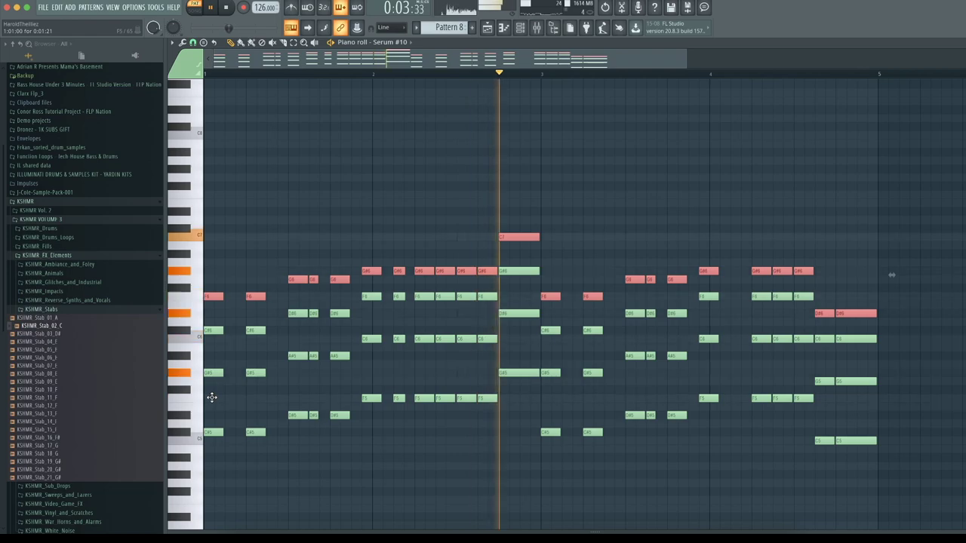
left_click(669, 231)
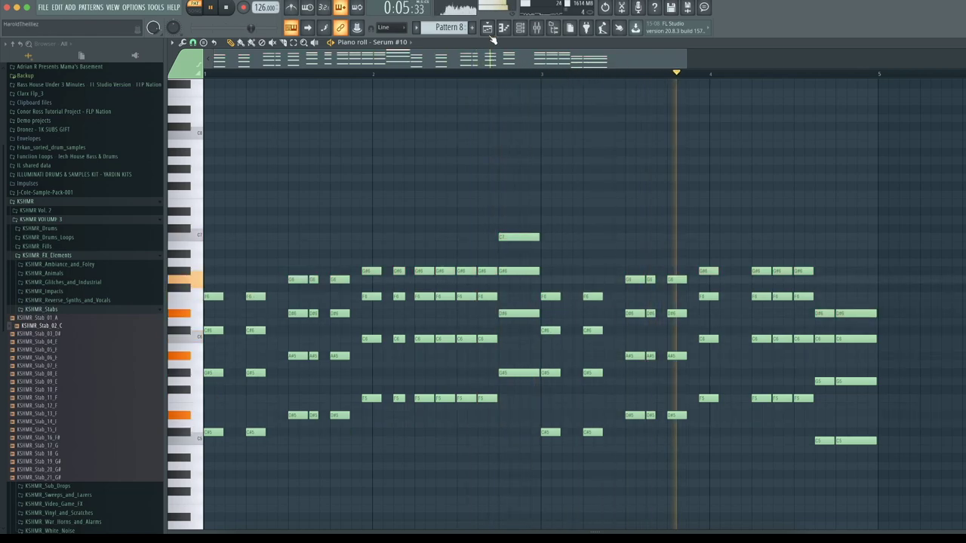
Step: Copy the finished Serum #10 chord notes into the Serum #11 piano roll
key("F6")
right_click(413, 278)
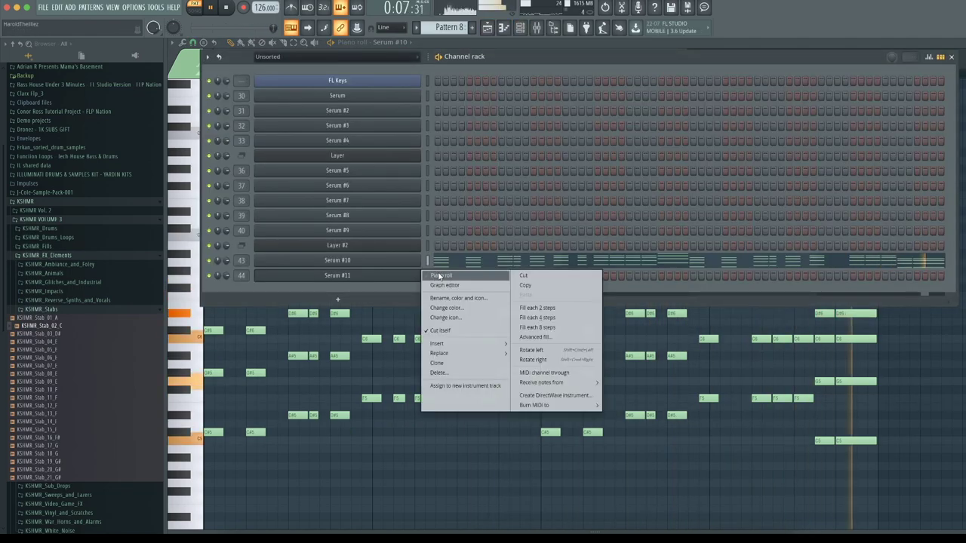
left_click(438, 276)
left_click(522, 31)
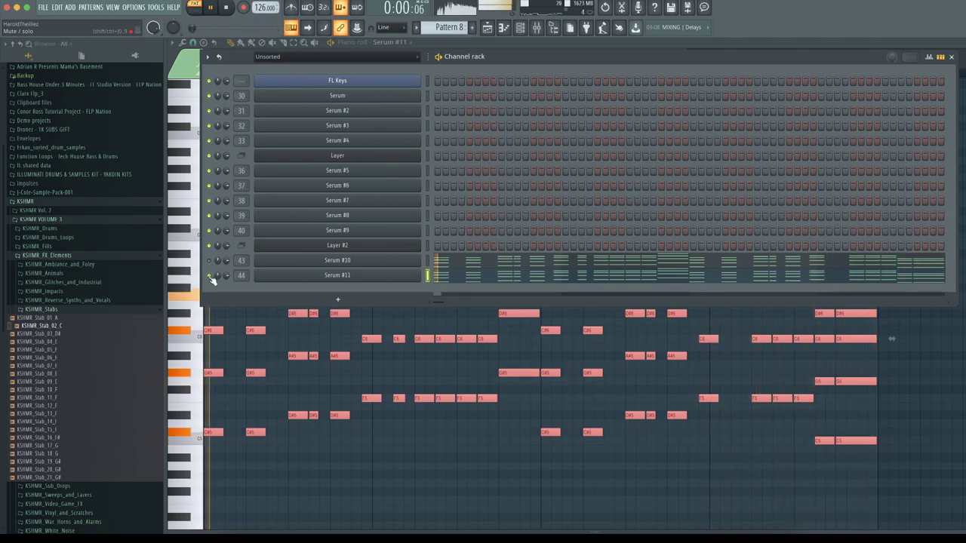
Step: Raise the two G#6 notes before the last chord of bar 2 to C7 in Serum #10, and raise the matching pair in Serum #11
left_click(441, 261)
left_click_drag(469, 278, 491, 266)
left_click_drag(492, 270, 492, 236)
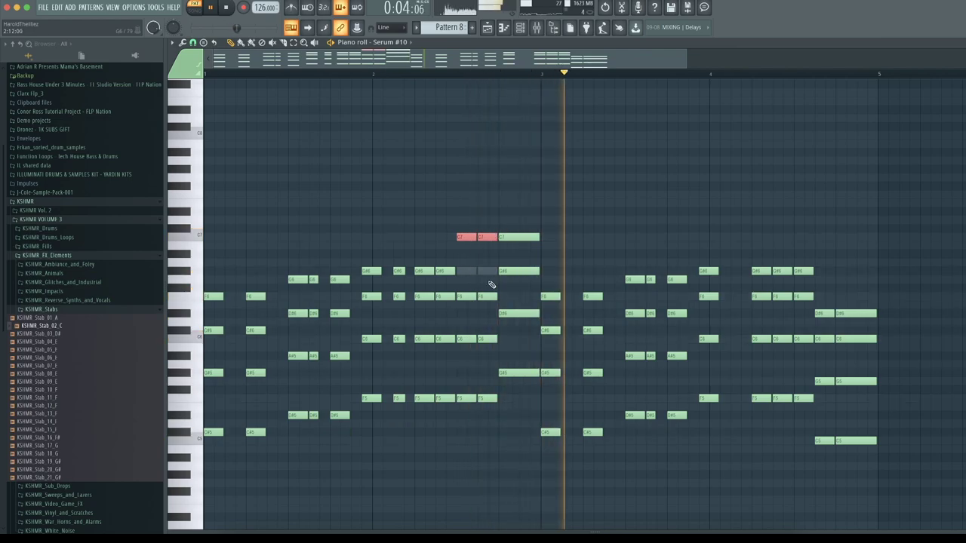
key("space")
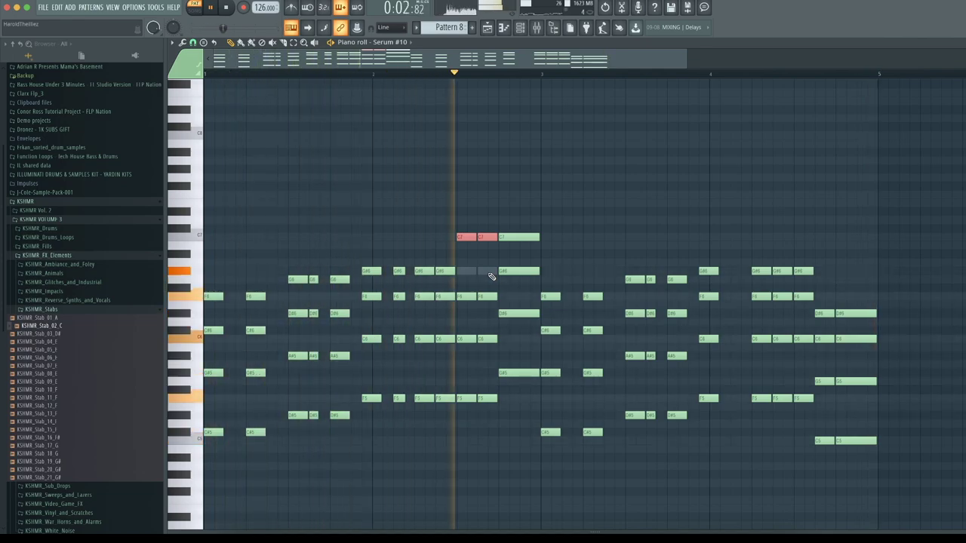
double_click(489, 272)
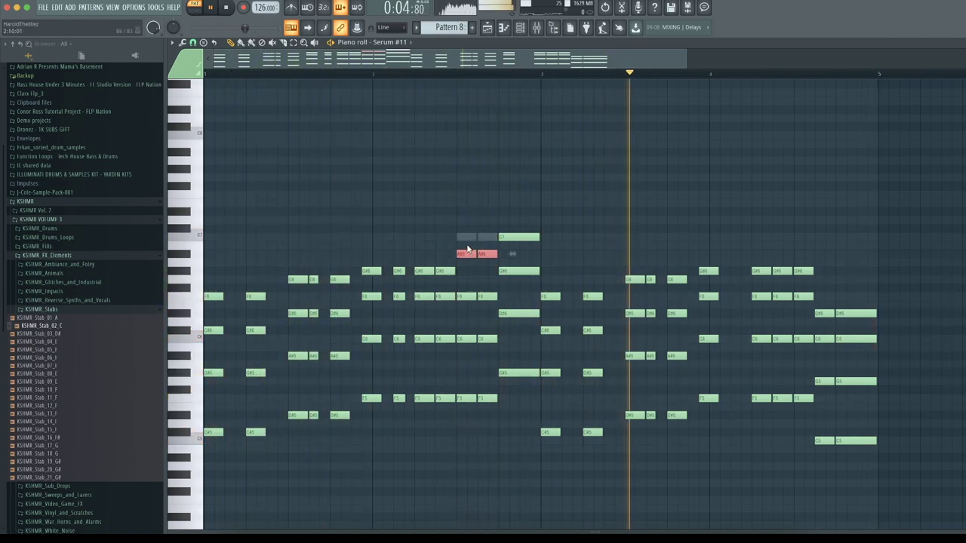
Step: Inspect the Serum #10 pluck preset's LFO 1 and LFO 2 shapes and its modulation matrix assignments
key("F6")
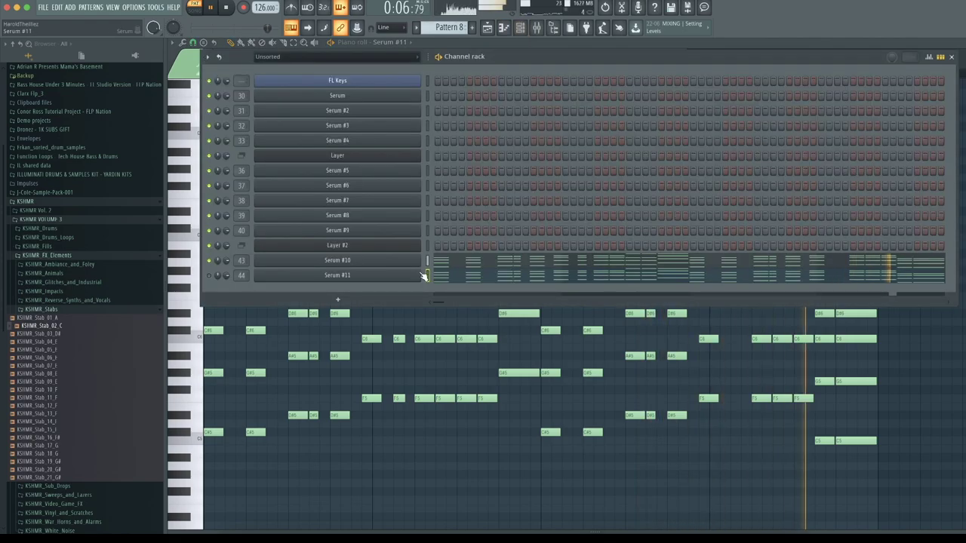
left_click(393, 261)
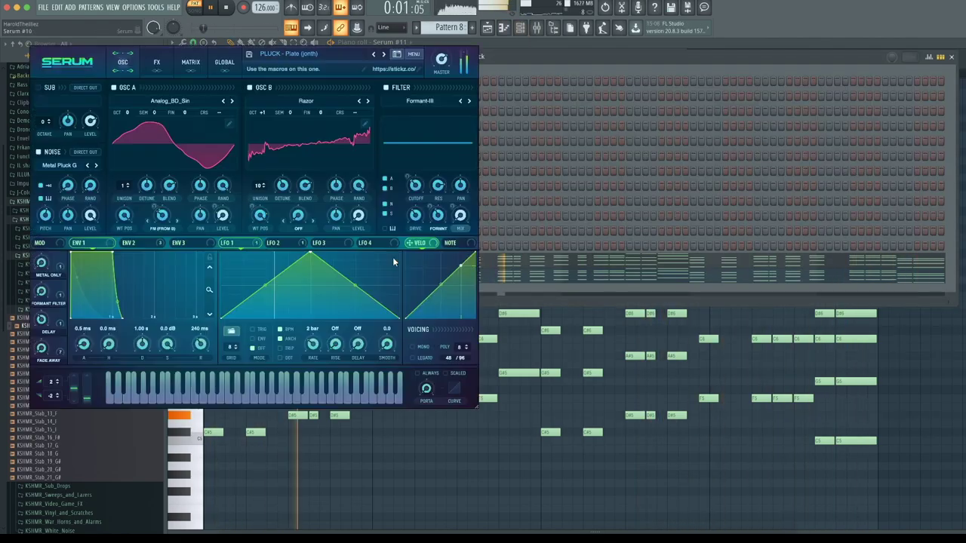
left_click(291, 246)
left_click(257, 243)
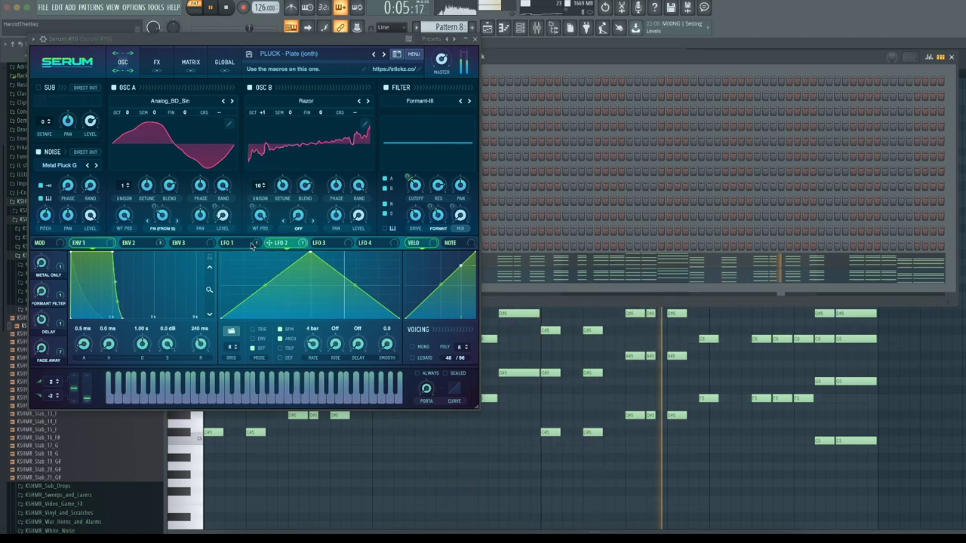
left_click(190, 62)
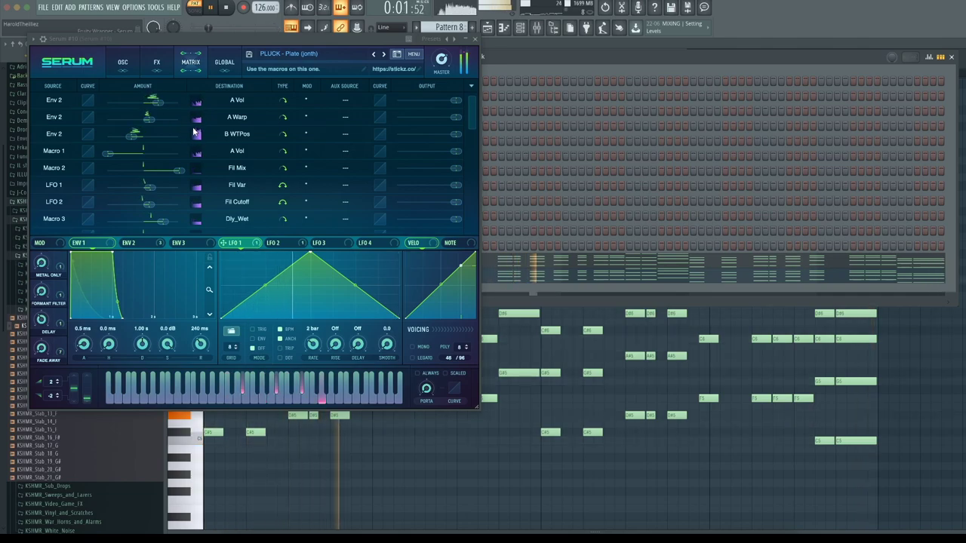
mouse_move(467, 106)
left_mouse_down()
mouse_move(472, 149)
mouse_move(472, 103)
left_mouse_up()
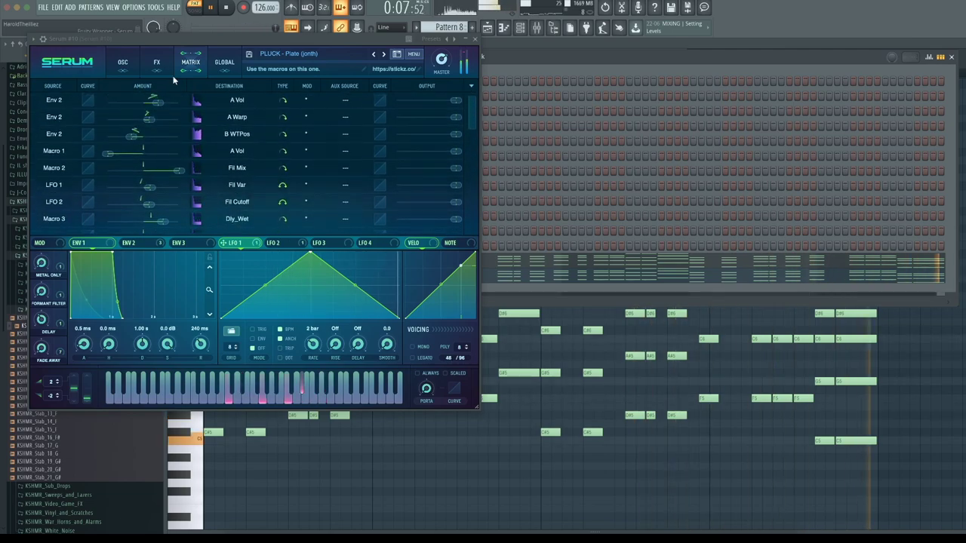
left_click(128, 65)
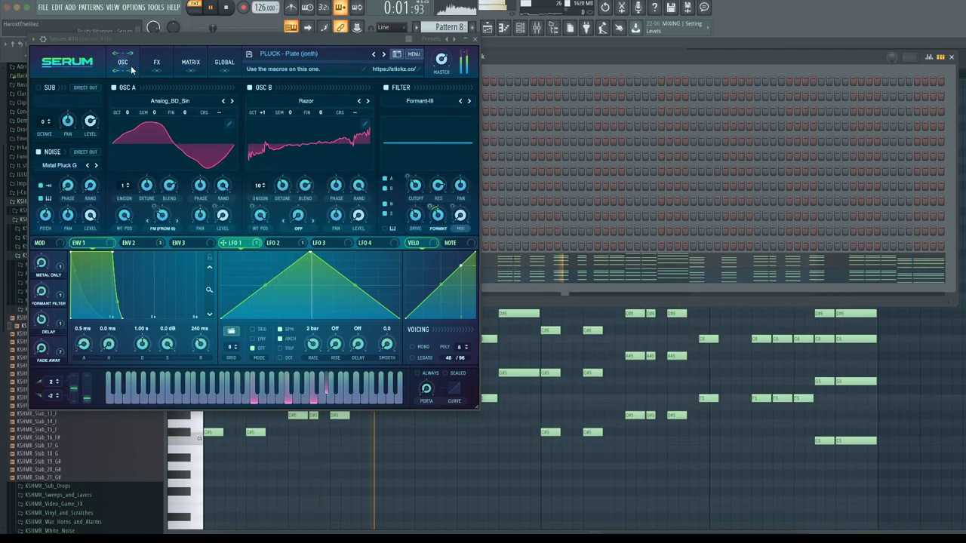
left_click(475, 39)
Step: Add Fruity Parametric EQ 2 to the CHORDS track with the low cut preset, raising its cutoff and dipping about 3.5 dB near 915 Hz
left_click(542, 28)
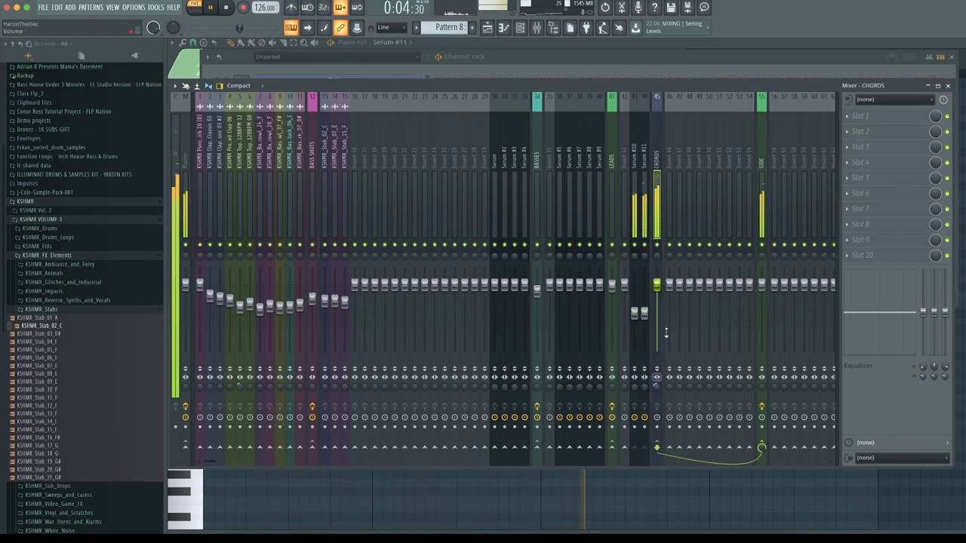
left_click(865, 118)
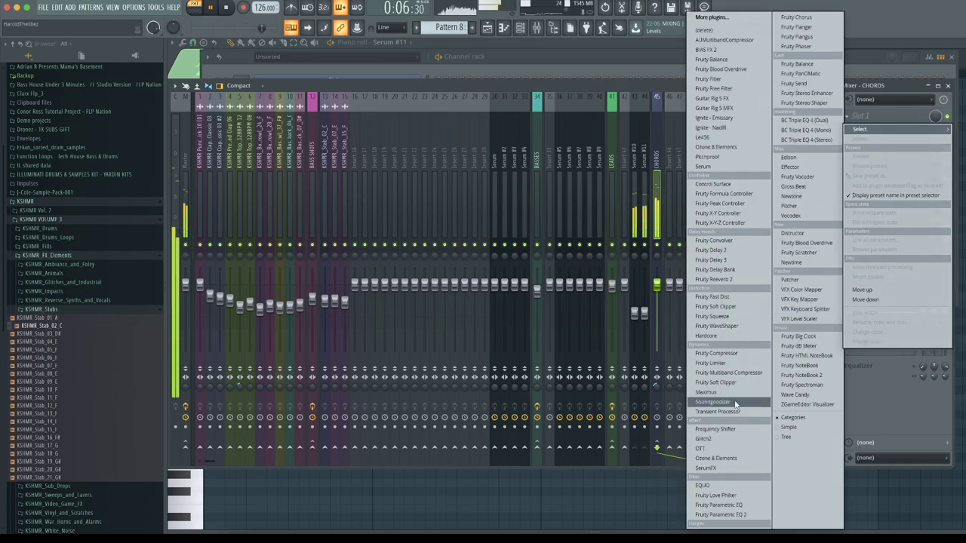
left_click(706, 513)
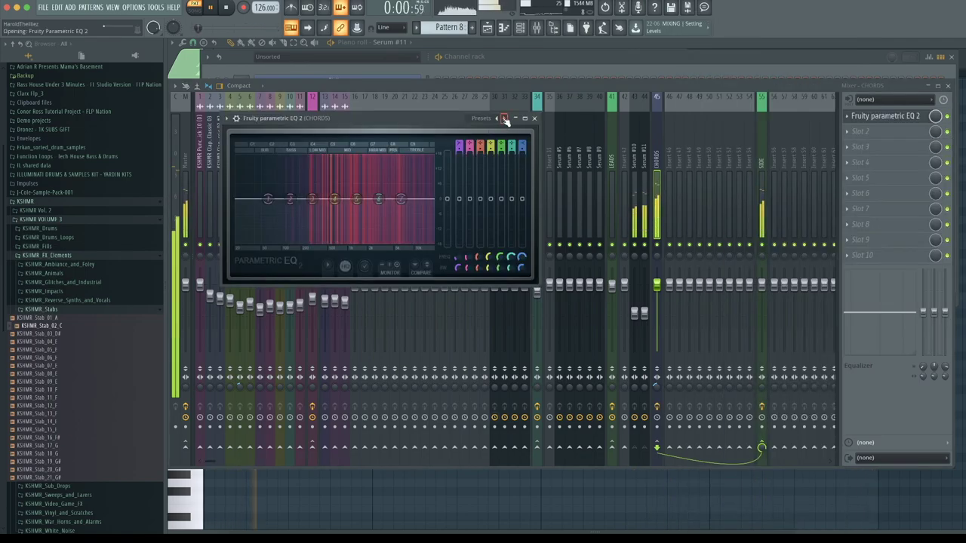
left_click_drag(302, 198, 345, 207)
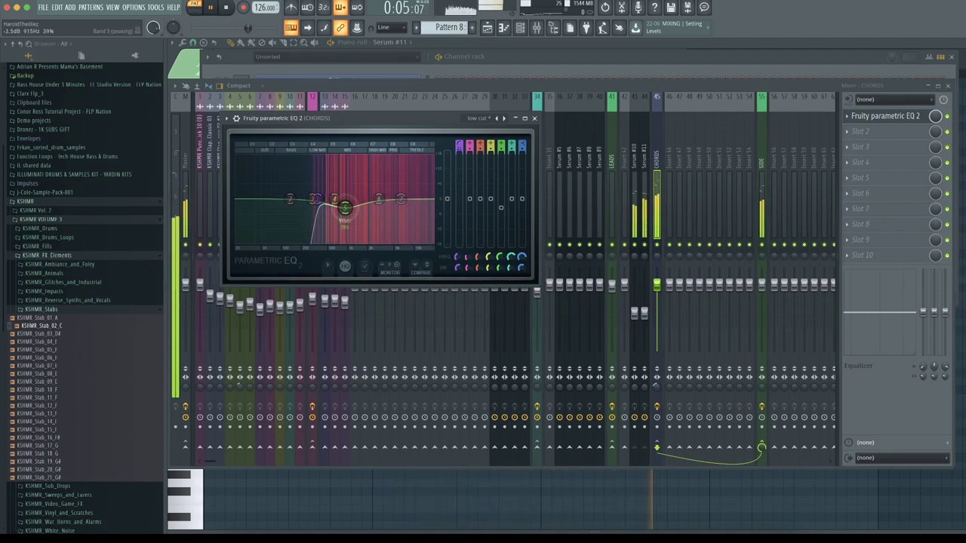
left_click(535, 118)
Step: Place two Pattern 8 clips back to back on playlist Track 21, filling bars 9 to 17
left_click(487, 28)
scroll(318, 358, "down", 5)
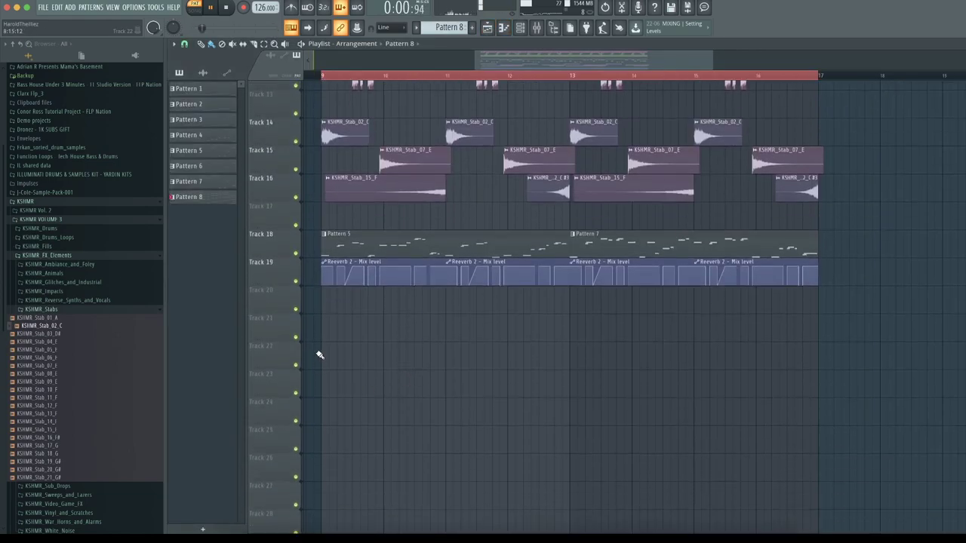
left_click_drag(326, 338, 682, 344)
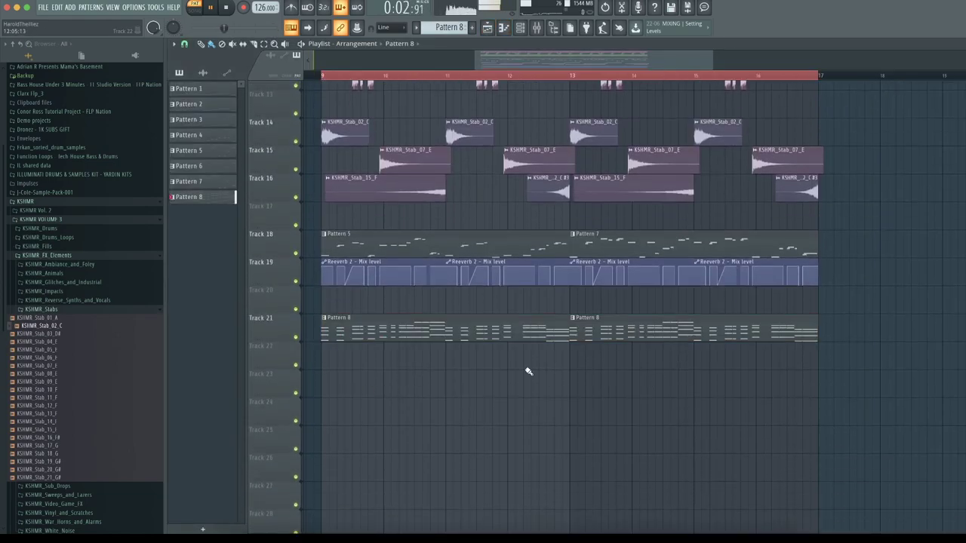
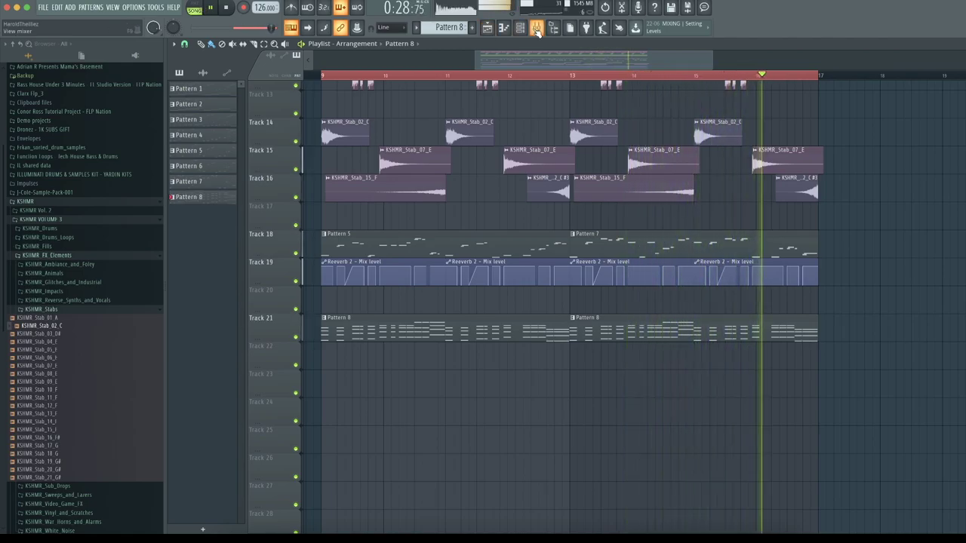
Step: Try raising the LEADS mixer track's volume by about 0.4 dB, and reset its fader
left_click(537, 28)
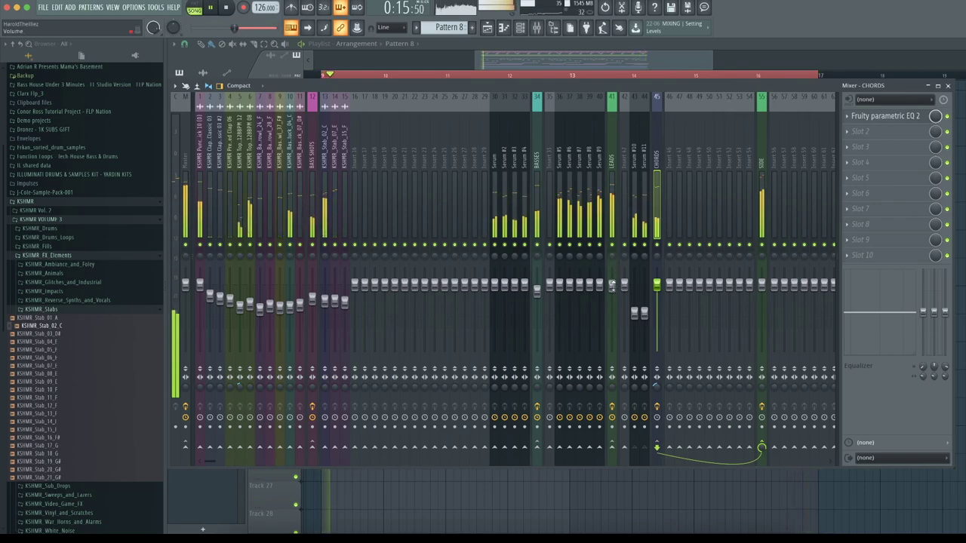
left_click(612, 285)
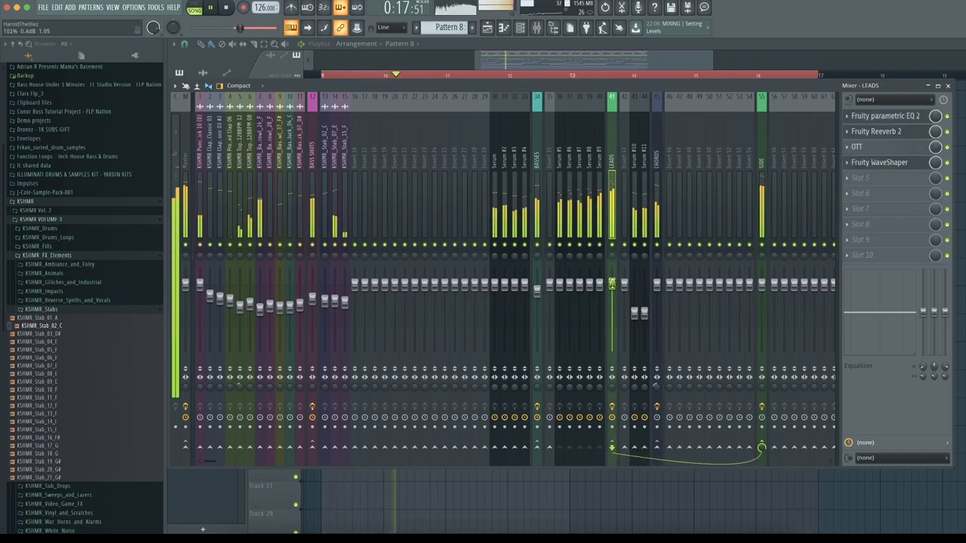
right_click(612, 284)
left_click(625, 292)
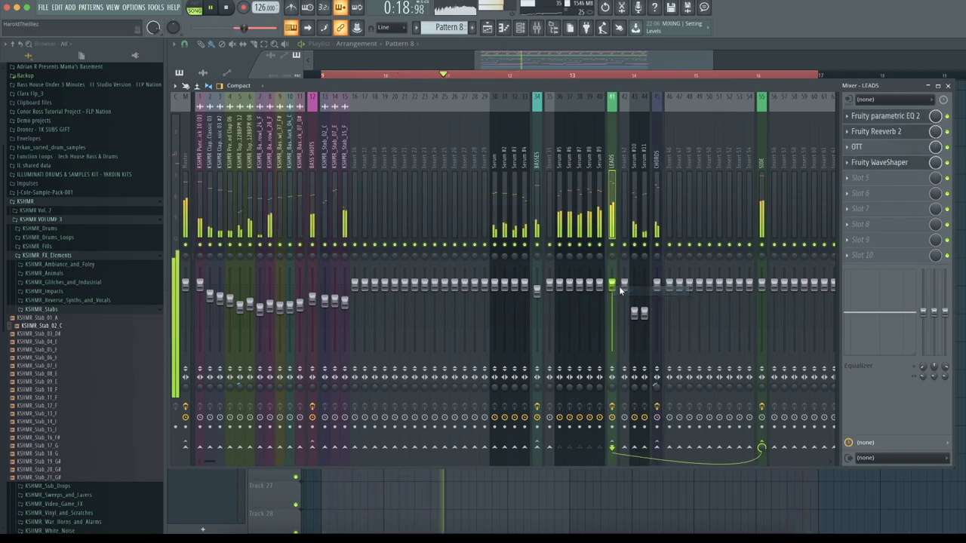
left_click(512, 55)
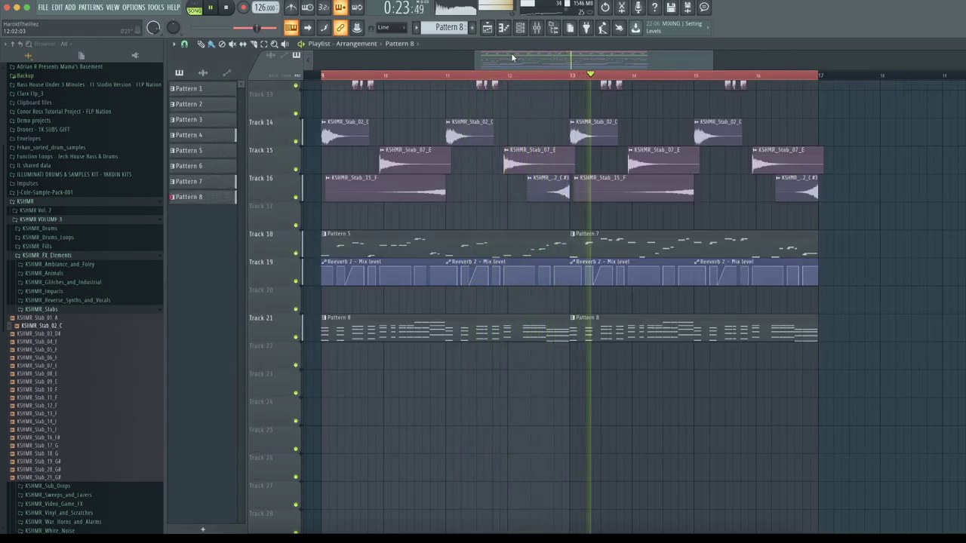
Step: Shorten the second Pattern 4 clip on Track 9 to end just before bar 16 and mute the bass shots below it from there on
scroll(429, 190, "up", 5)
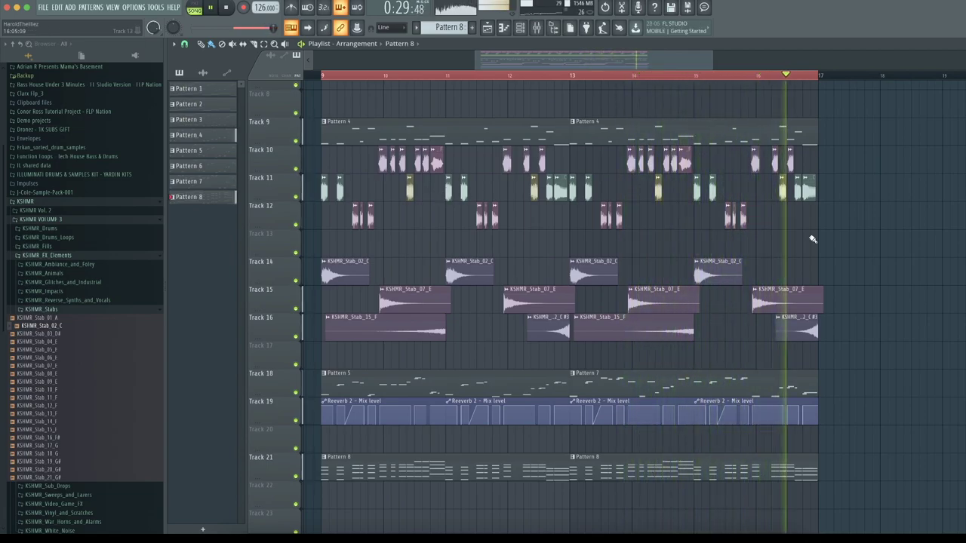
scroll(857, 221, "up", 2)
left_click_drag(819, 209, 768, 259)
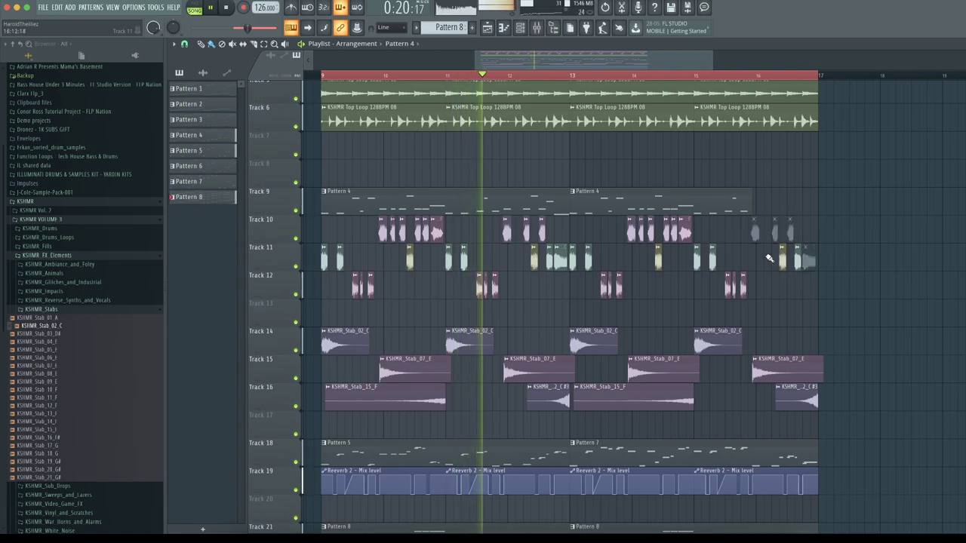
Step: Mute the last KSHMR_Stab_07_E clip on Track 15 and shorten the second Pattern 8 clip to end just before bar 16
scroll(779, 288, "down", 5)
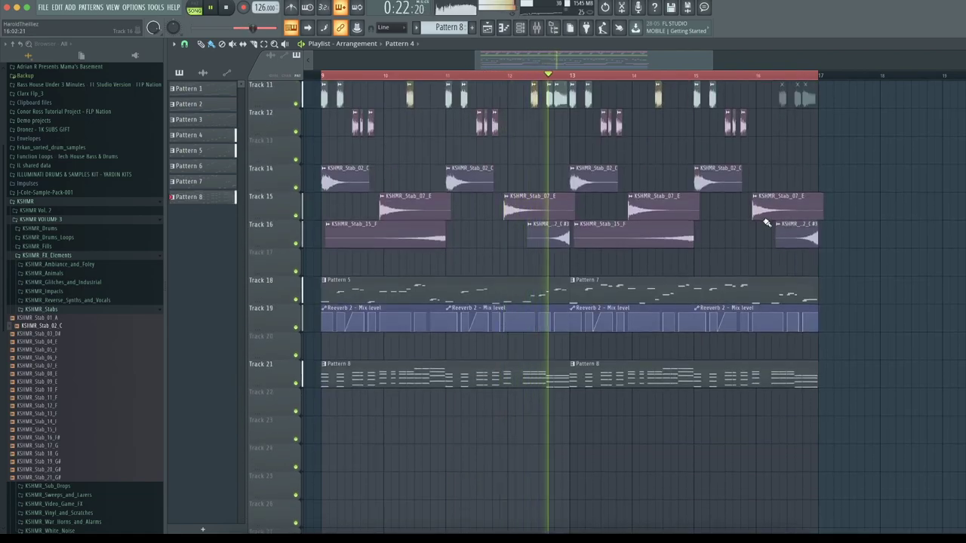
left_click(770, 200)
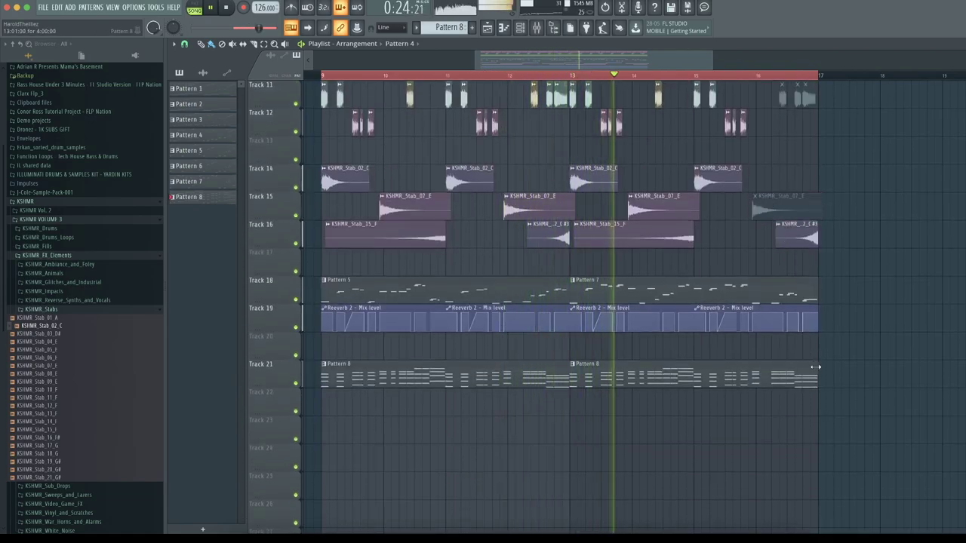
left_click_drag(817, 376, 743, 376)
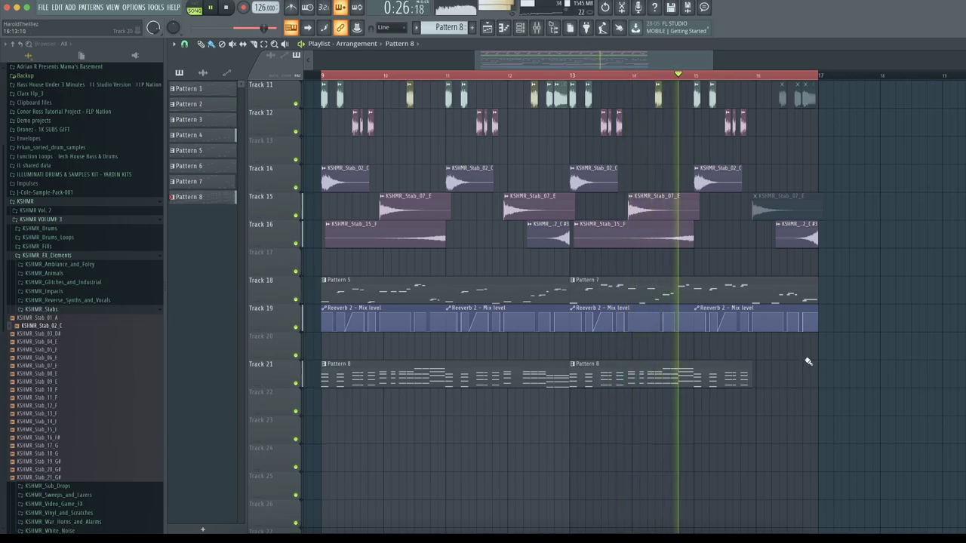
Step: Trim the last top loops on Tracks 5 and 6 to end at bar 16, and mute the bar 16 clips on Tracks 1 to 4
scroll(881, 309, "up", 6)
scroll(881, 310, "up", 3)
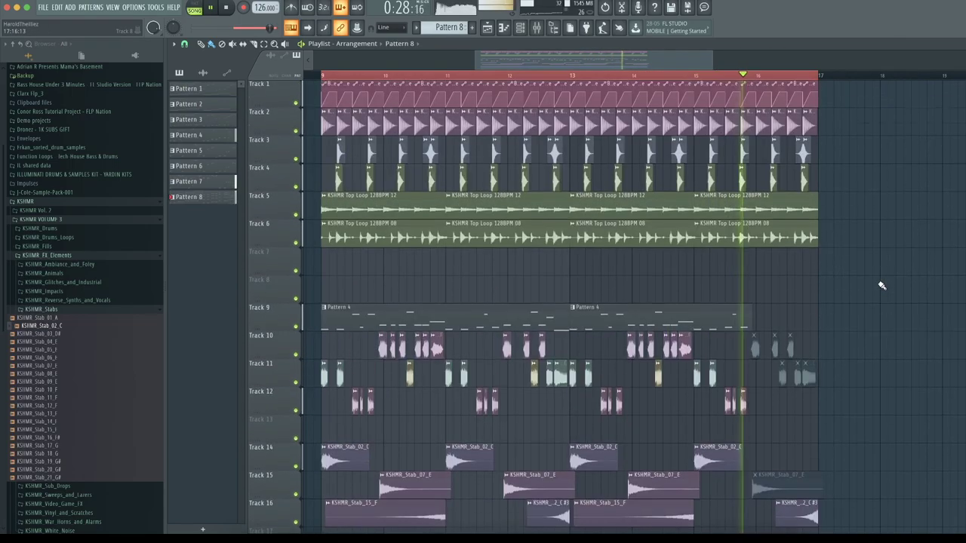
left_click_drag(809, 207, 756, 237)
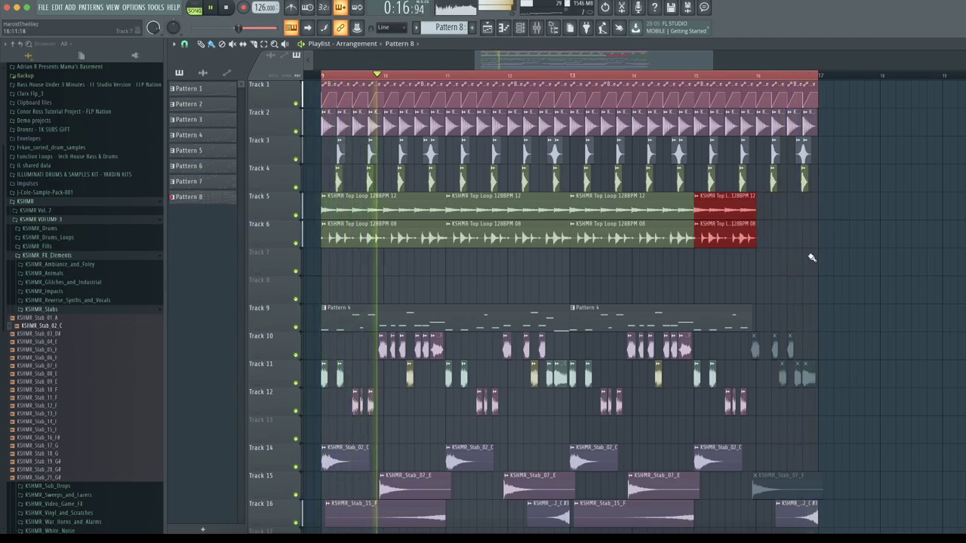
left_click(822, 236)
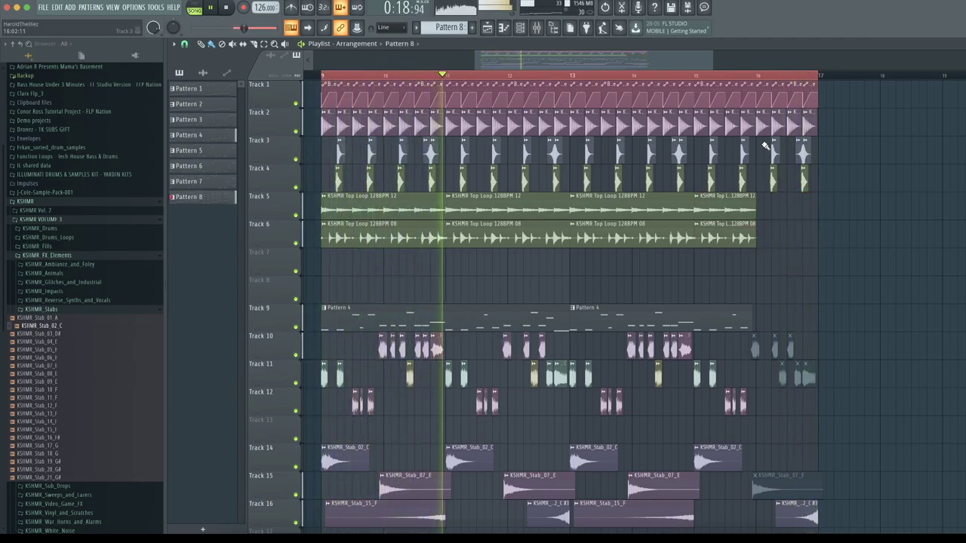
left_click_drag(764, 127, 783, 100)
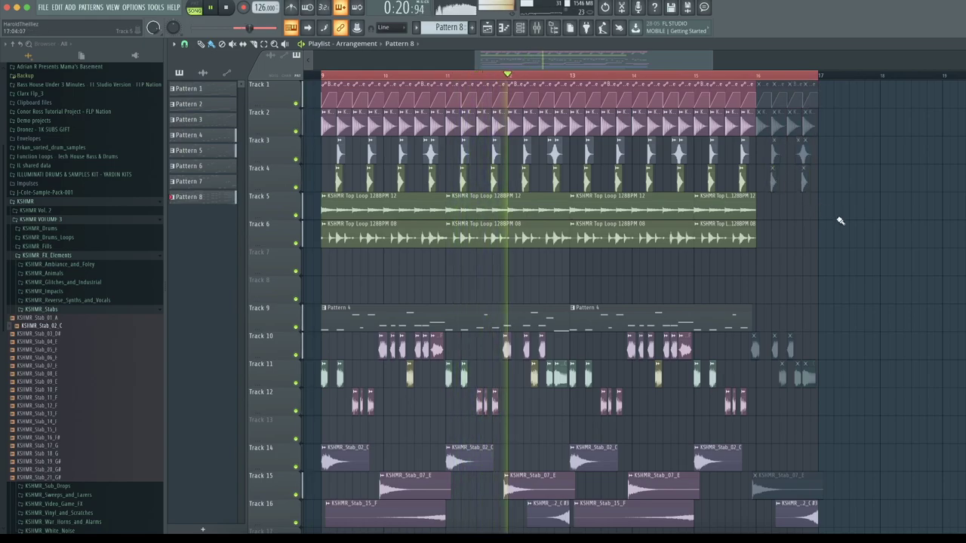
Step: Make the last Reeverb 2 - Mix level automation clip on Track 19, starting at bar 15, unique
scroll(839, 219, "down", 3)
scroll(839, 219, "down", 1)
scroll(836, 224, "down", 5)
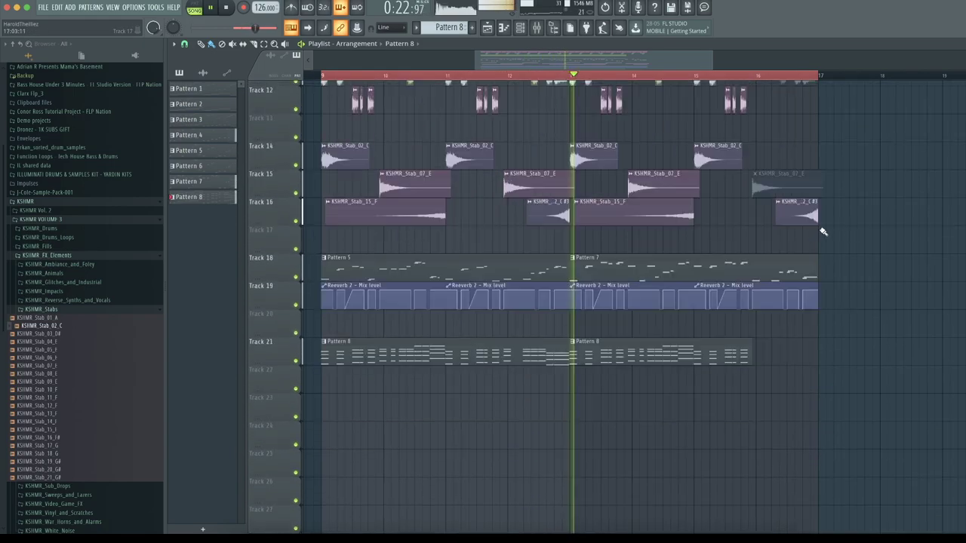
left_click(698, 286)
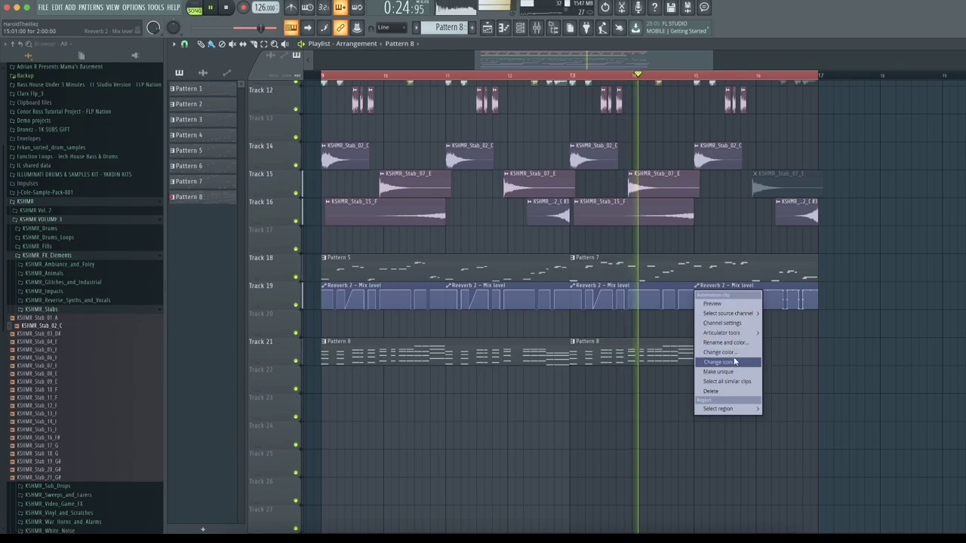
left_click(733, 371)
Step: Delete the automation points forming the dips in bar 16 of the unique reverb clip, leaving a flat maximum level
right_click(785, 309)
left_click(793, 325)
right_click(783, 294)
left_click(798, 308)
right_click(790, 309)
left_click(801, 323)
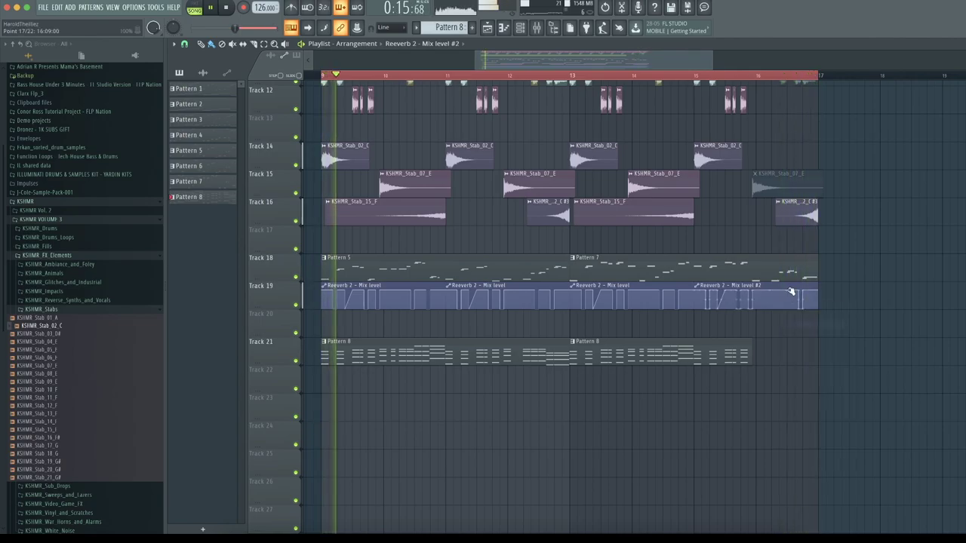
right_click(799, 291)
left_click(802, 305)
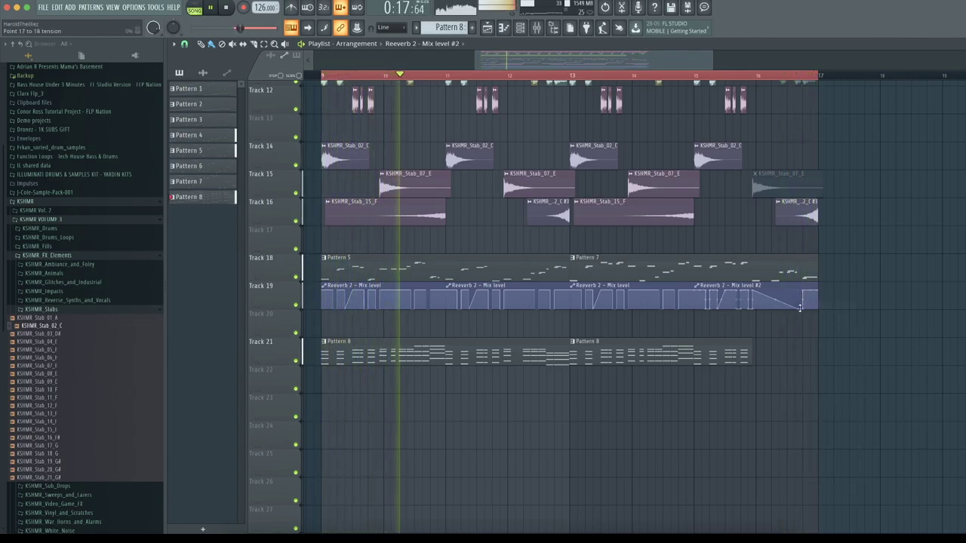
right_click(802, 309)
right_click(802, 309)
left_click(812, 324)
right_click(802, 292)
left_click(812, 305)
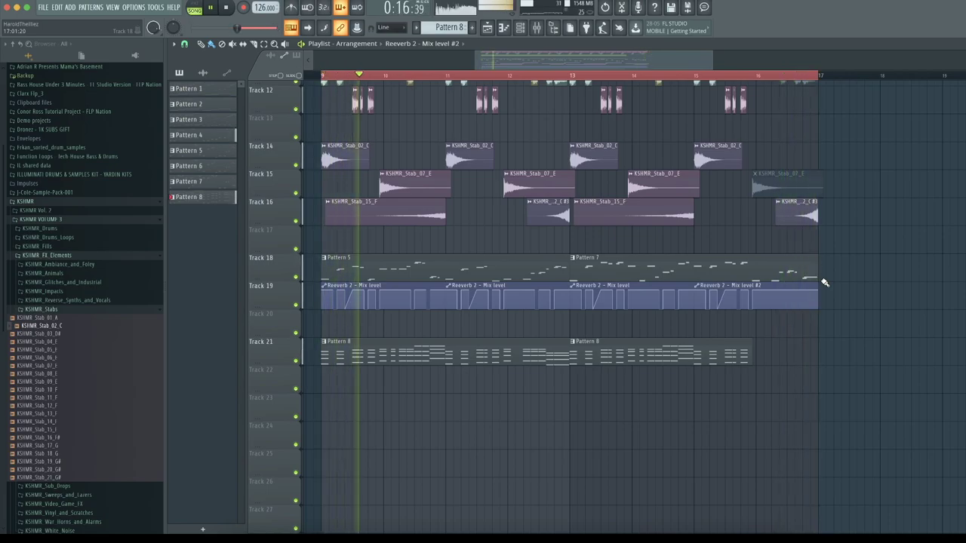
Step: Delete the muted clips around bar 16 on Tracks 10, 11 and 15
scroll(832, 192, "up", 5)
scroll(831, 192, "up", 1)
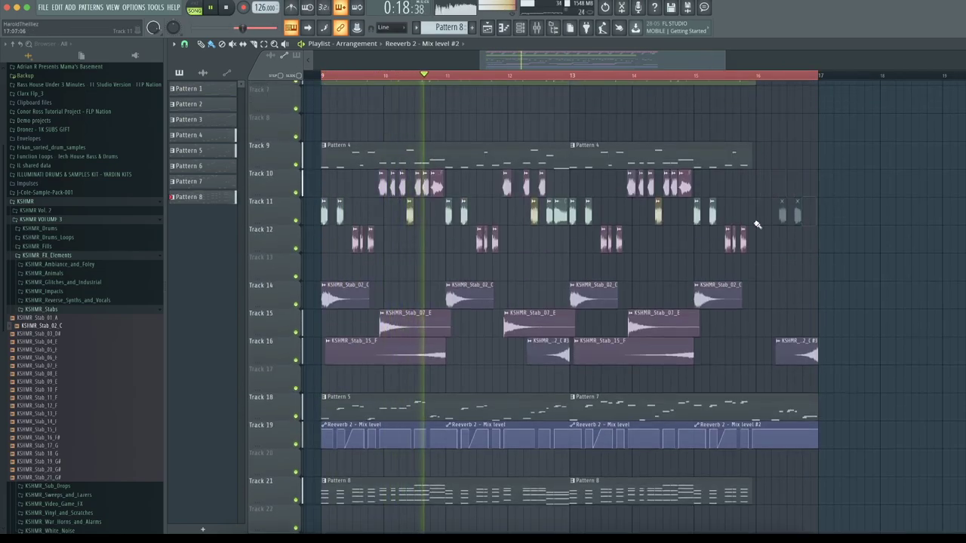
scroll(774, 242, "down", 4)
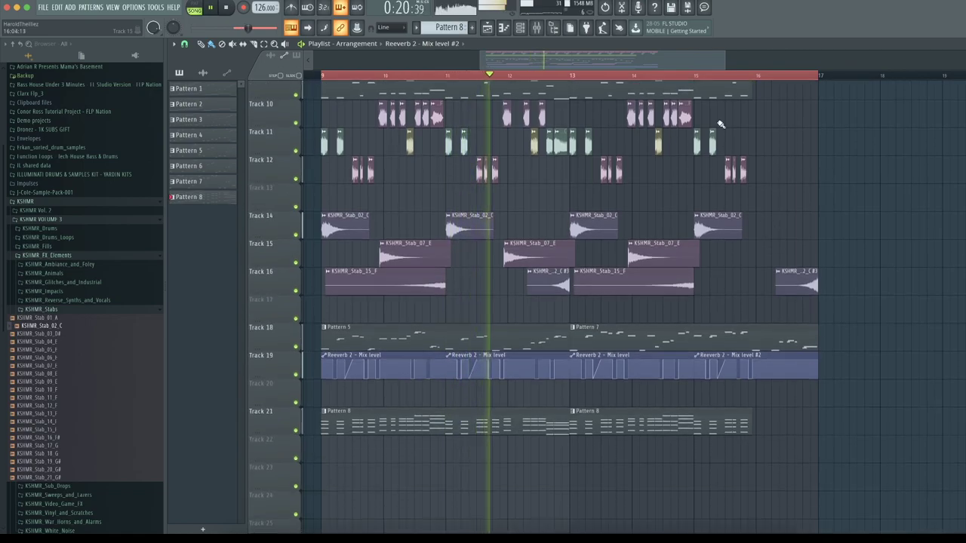
Step: Raise the mixer faders of the Serum #10 and Serum #11 tracks together to 65% (-8.6 dB)
scroll(687, 66, "left", 1)
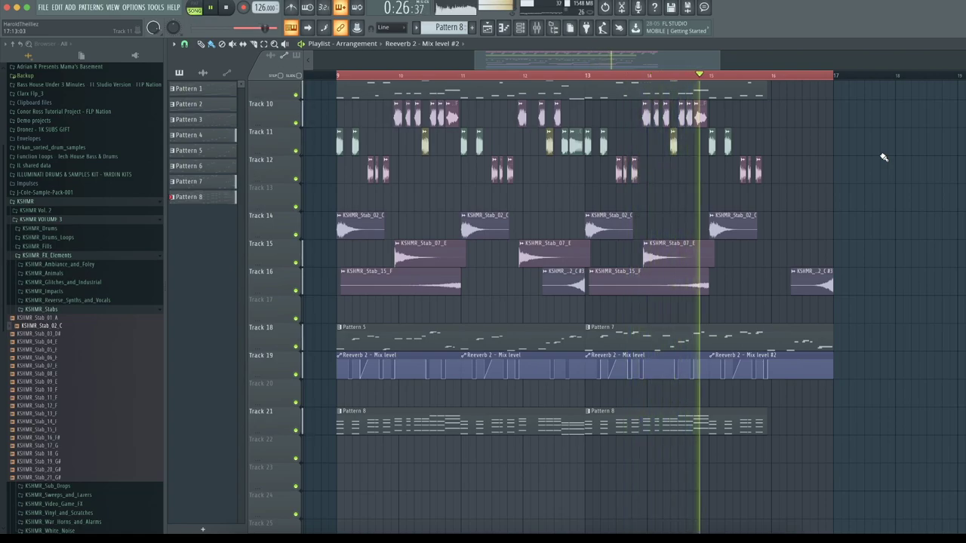
key("F9")
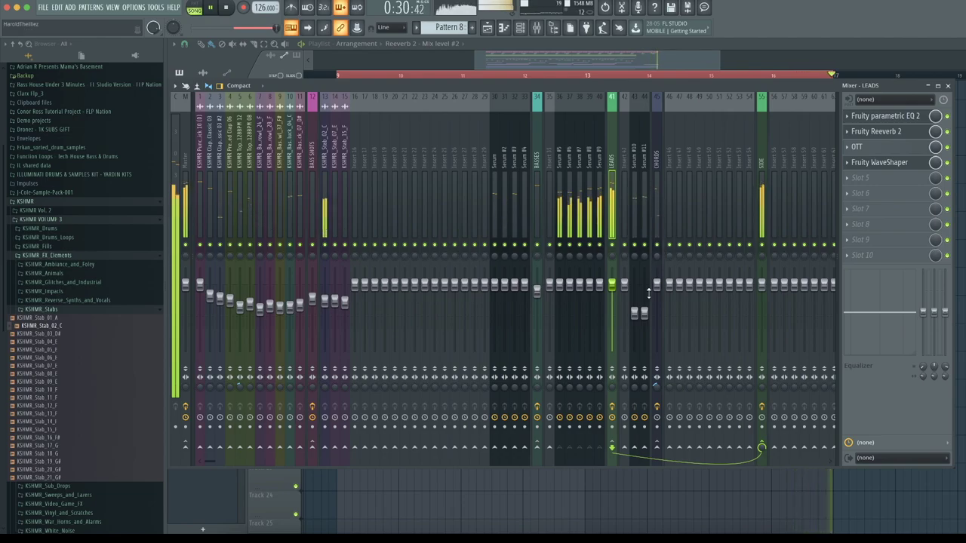
left_click_drag(644, 217, 640, 221)
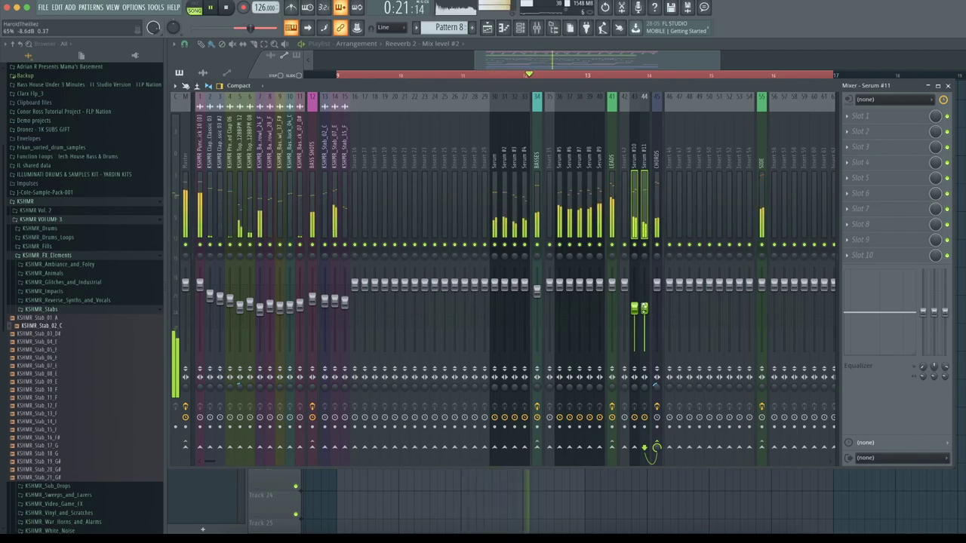
left_click(653, 62)
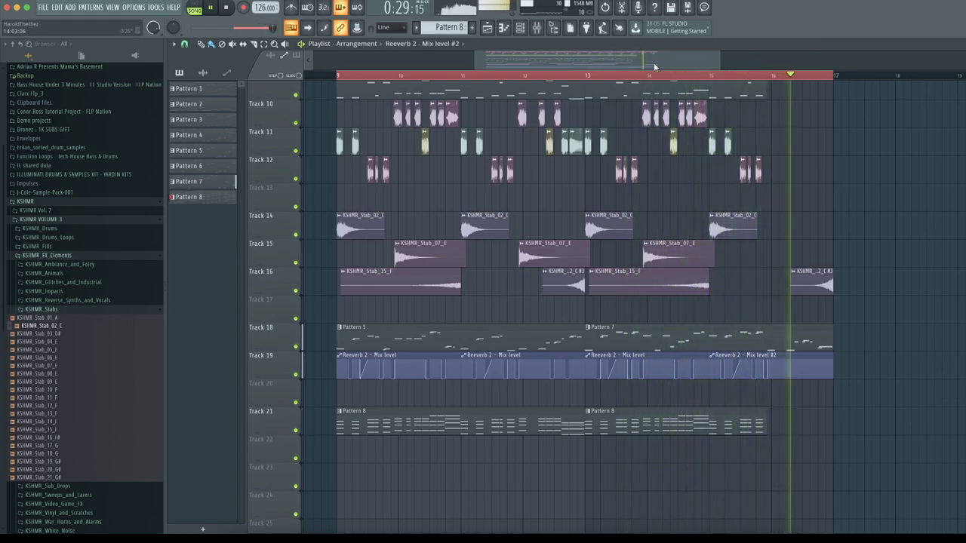
Step: Load Fruity Balance in slot 10 of the CHORDS mixer track and create an automation clip for its volume
left_click(537, 28)
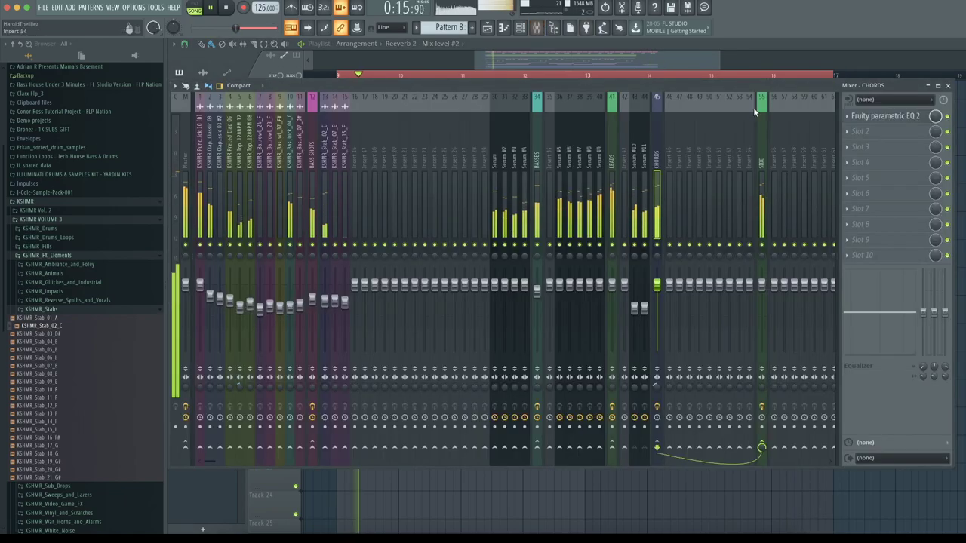
left_click(863, 259)
left_click(739, 61)
right_click(323, 175)
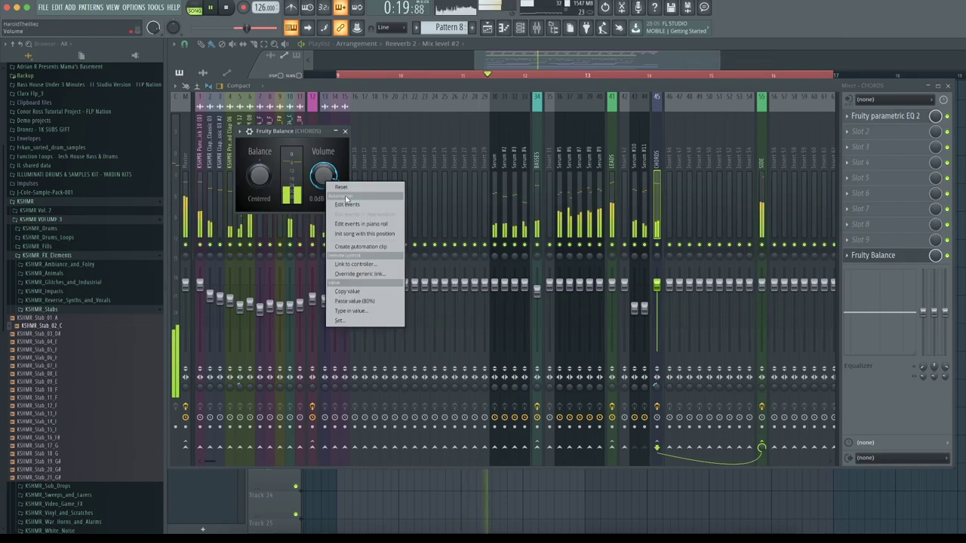
left_click(362, 248)
left_click(562, 58)
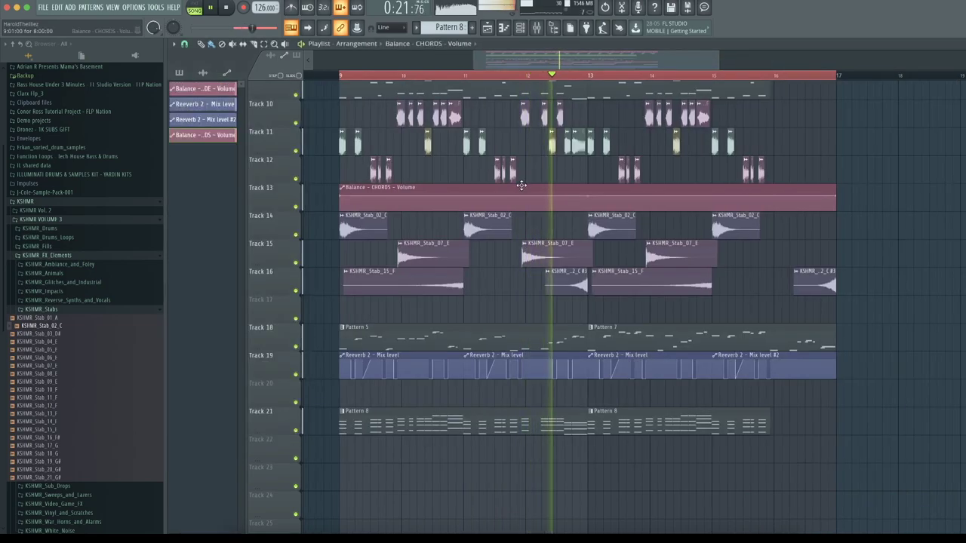
Step: Move the chord volume automation clip to Track 20, copy the value of its end point and enlarge the track's height
mouse_move(526, 390)
left_mouse_down()
mouse_move(558, 390)
mouse_move(520, 391)
left_mouse_up()
right_click(356, 189)
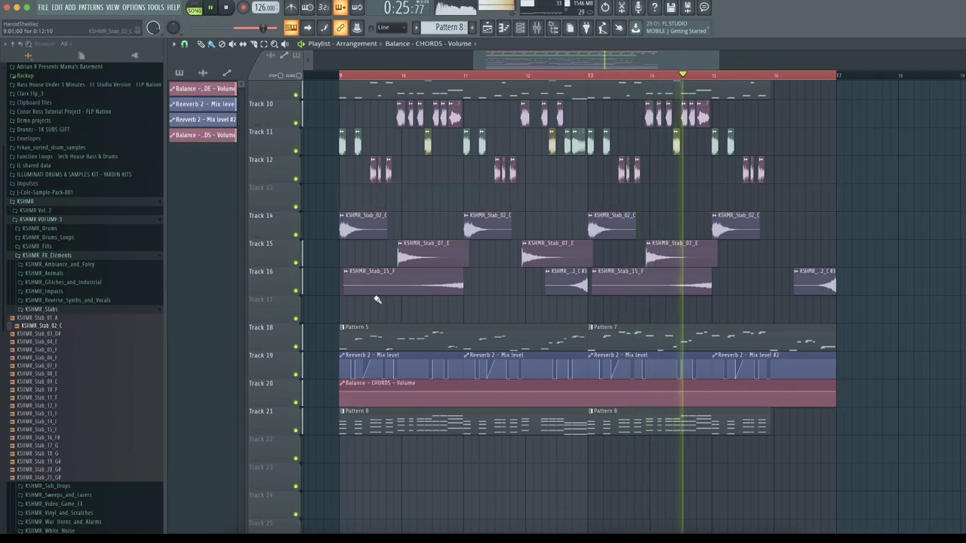
right_click(836, 393)
left_click(865, 504)
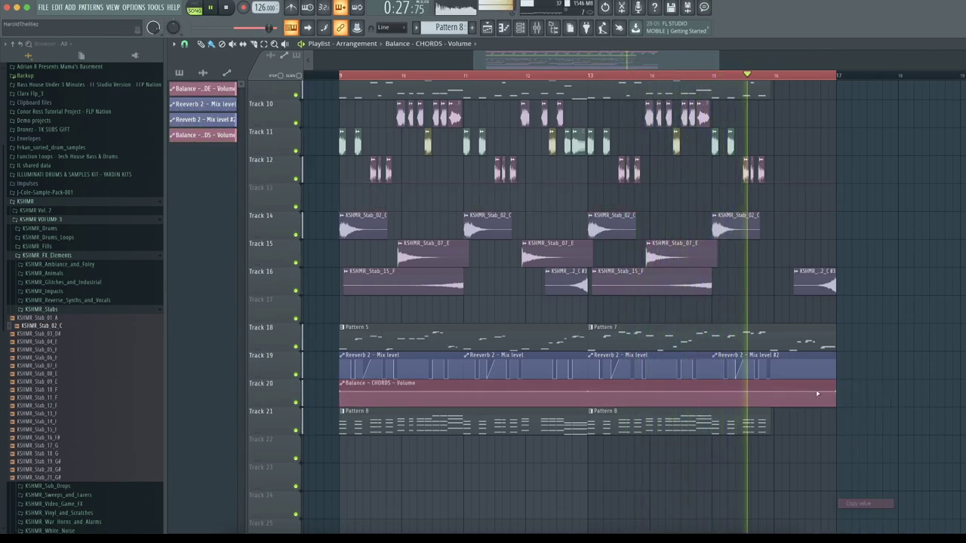
left_click_drag(272, 408, 272, 455)
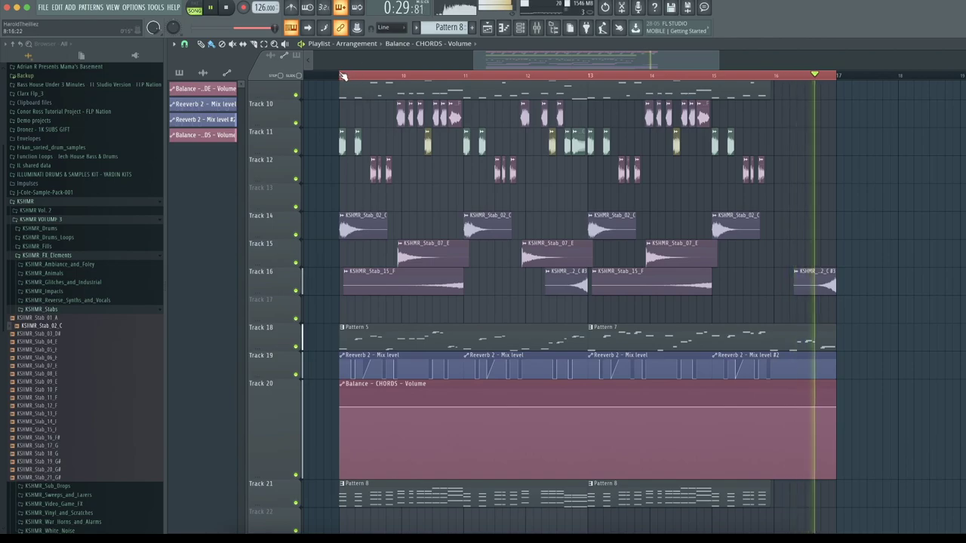
Step: Cut the chord volume automation to zero from 9:04:00 to 9:05:00 and paste the copied level on both sides of the dip
scroll(343, 78, "up", 5)
scroll(343, 78, "up", 4)
key("space")
right_click(456, 409)
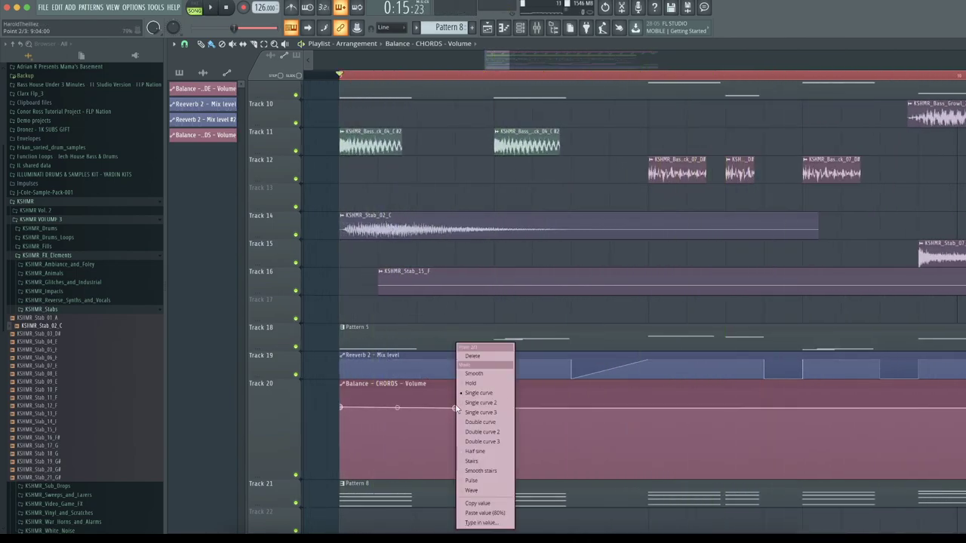
left_click(494, 513)
right_click(455, 476)
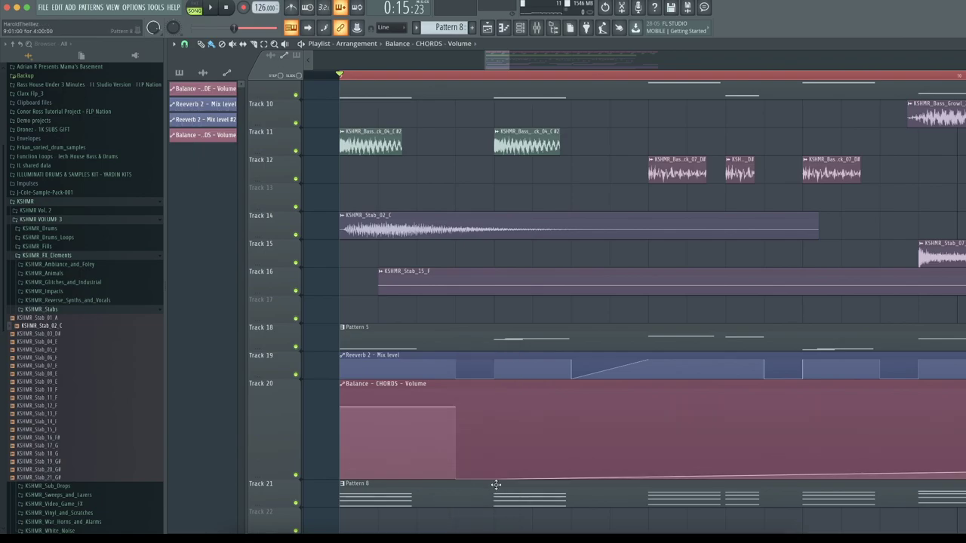
right_click(495, 447)
right_click(494, 415)
left_click(522, 514)
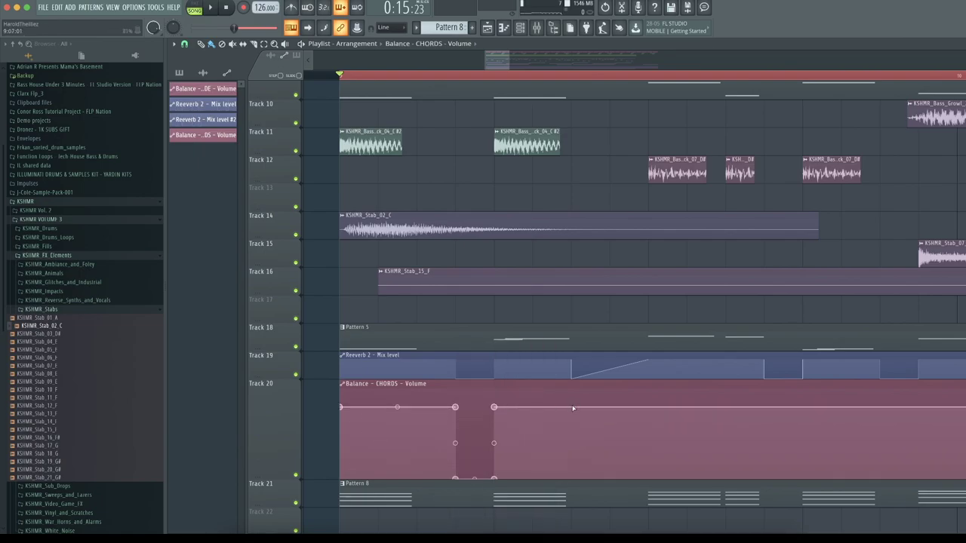
Step: Add zero-volume dips in bar 9 from step 7 to 9, step 12 to 13 and step 15 to 16, matching the reverb automation
right_click(573, 408)
left_click(601, 513)
right_click(573, 449)
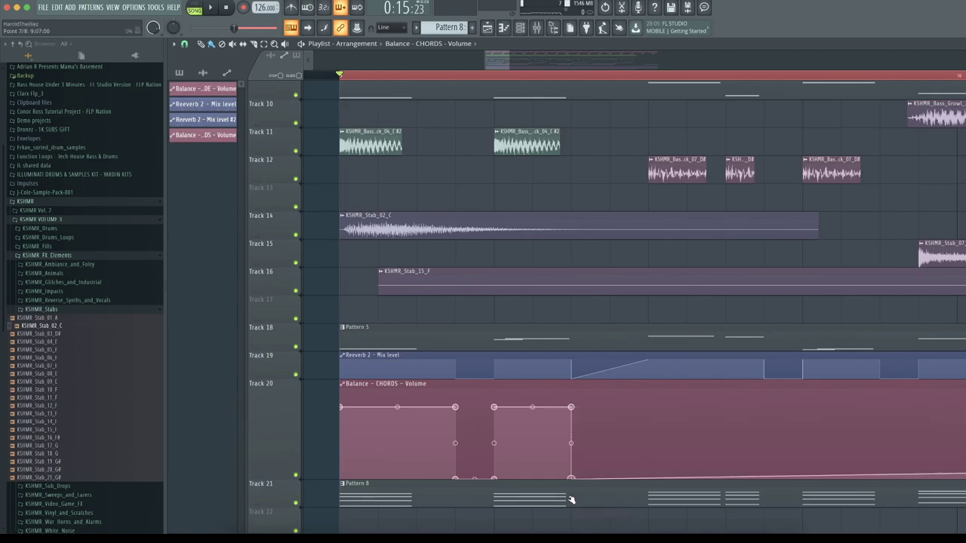
left_click_drag(649, 479, 649, 415)
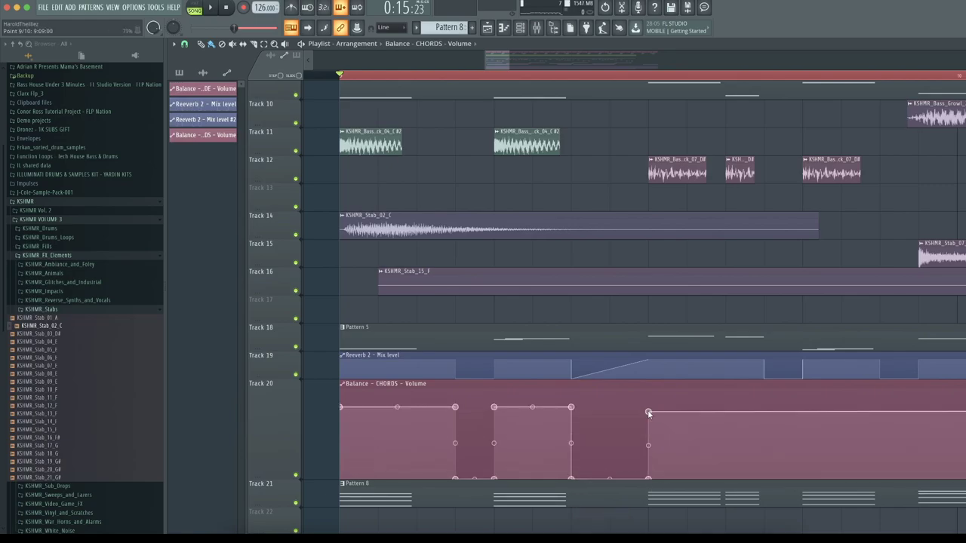
right_click(768, 409)
left_click_drag(768, 408, 777, 481)
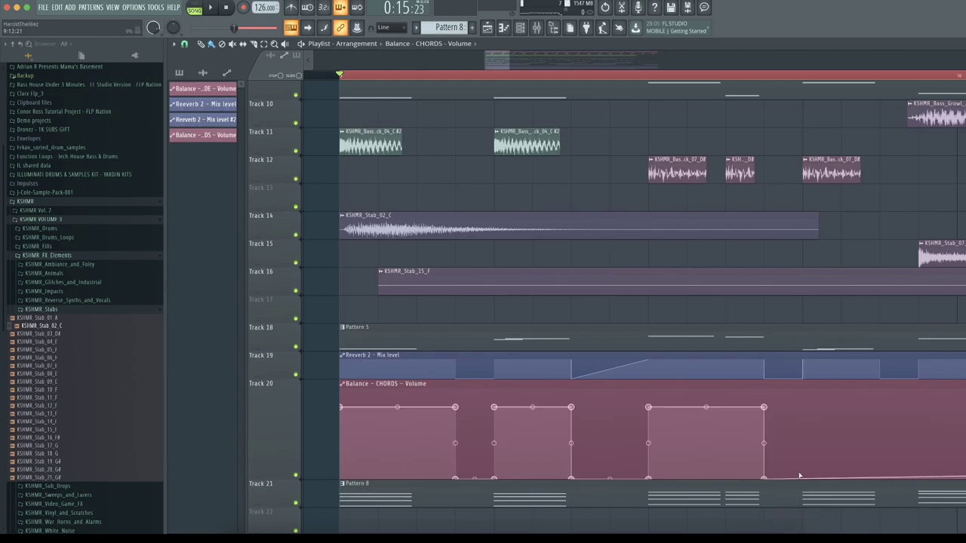
right_click(807, 415)
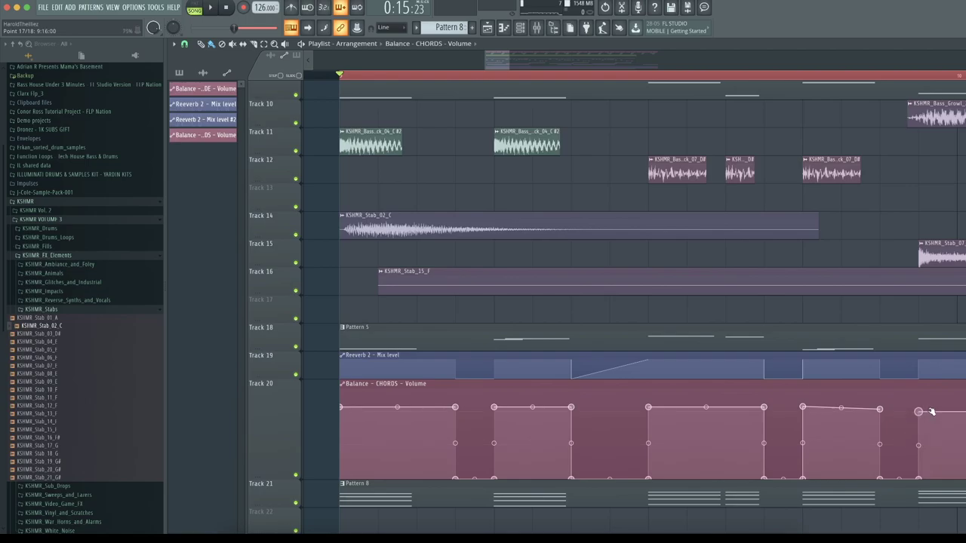
Step: Add zero-volume dips in bar 10 from step 8 to 9 and step 12 to 13, following the reverb automation on Track 19
left_click_drag(509, 66, 547, 69)
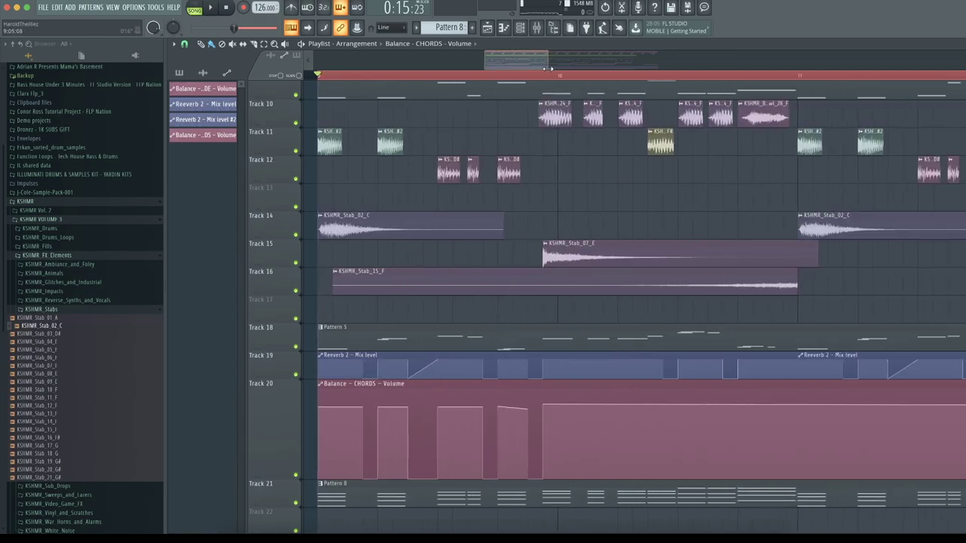
right_click(672, 413)
left_click_drag(672, 413, 650, 526)
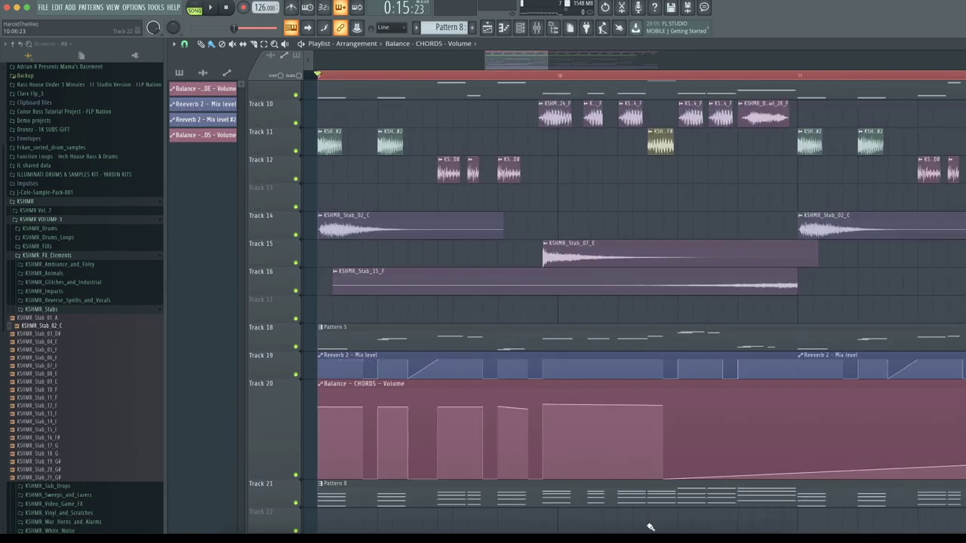
left_click_drag(678, 470, 677, 414)
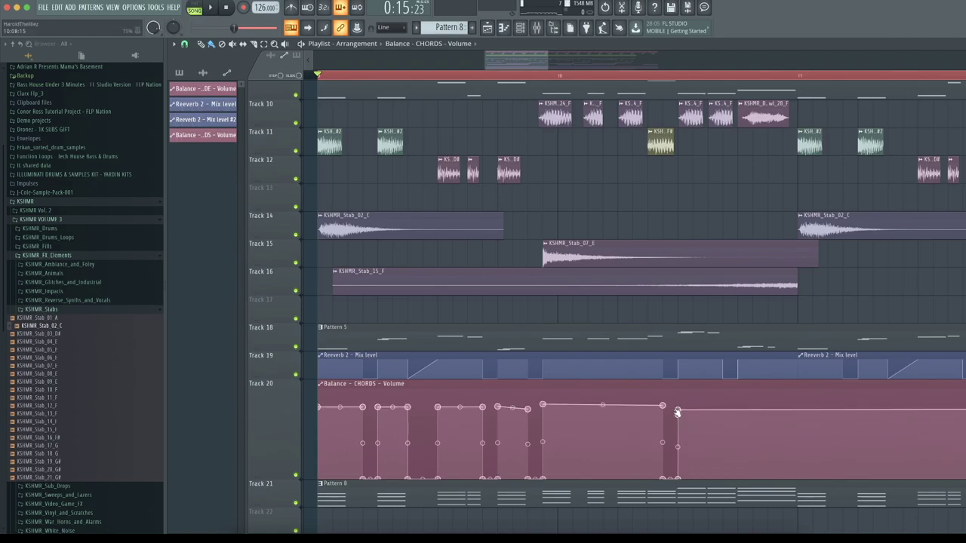
right_click(678, 412)
left_click(706, 362)
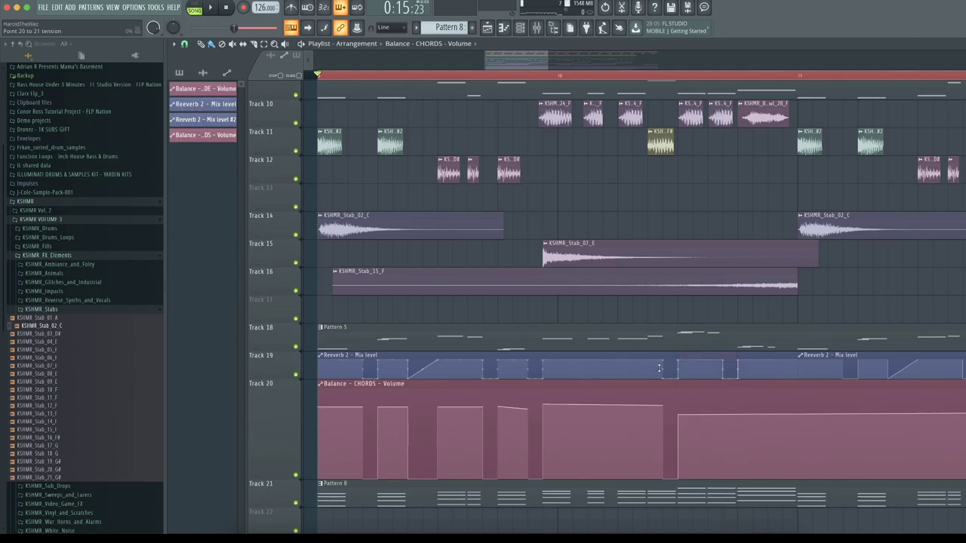
left_click_drag(725, 414, 698, 527)
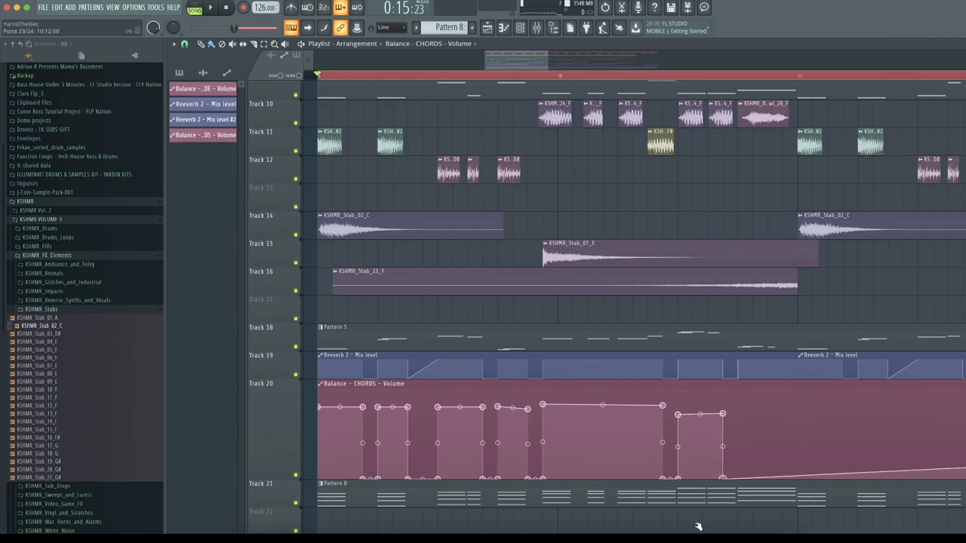
left_click_drag(757, 451, 738, 399)
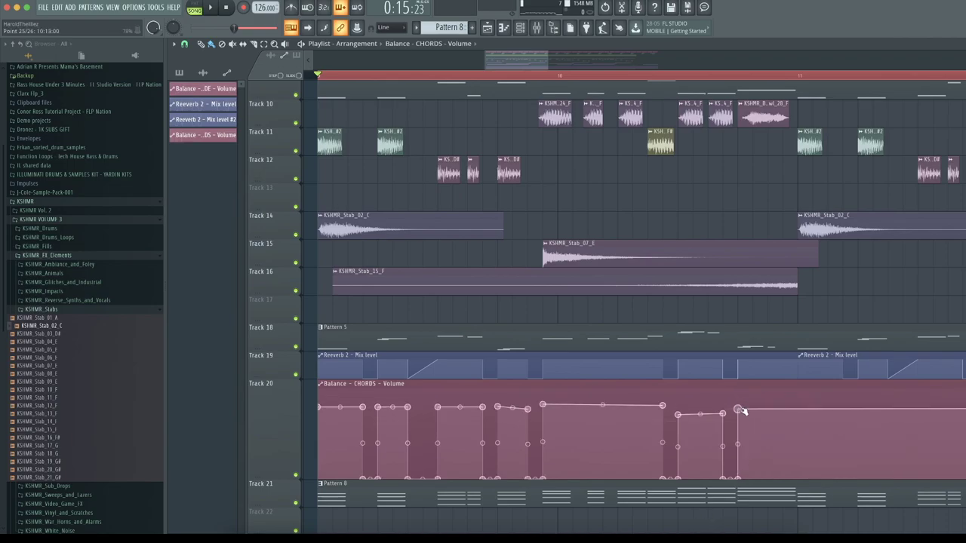
Step: Paste the copied 80% value onto the uneven upper points in bars 9 and 10 to level the automation plateaus
right_click(738, 410)
left_click(761, 514)
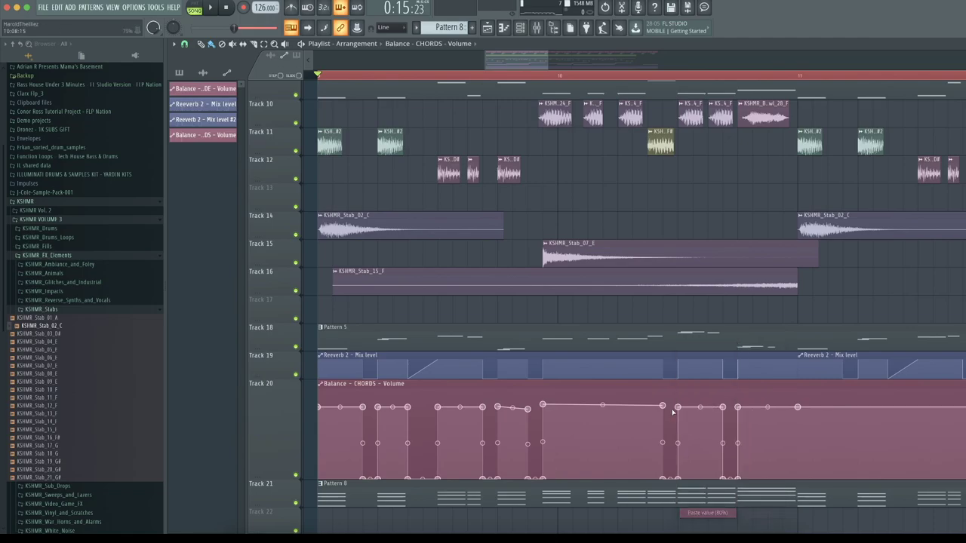
right_click(526, 410)
left_click(548, 515)
right_click(497, 410)
left_click(519, 515)
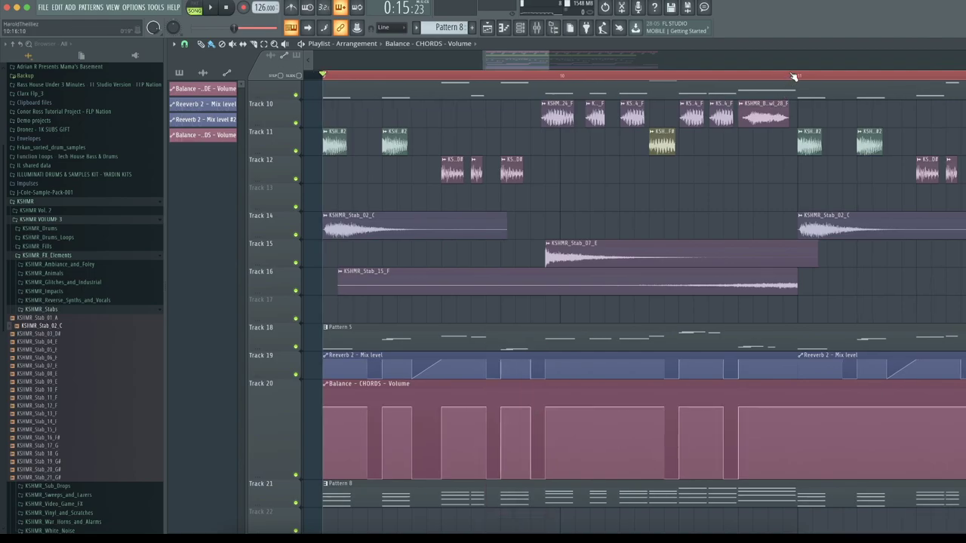
Step: Delete the end point at bar 17 of the chord volume automation so the clip ends at bar 11
scroll(793, 76, "down", 5)
left_click_drag(571, 57, 683, 71)
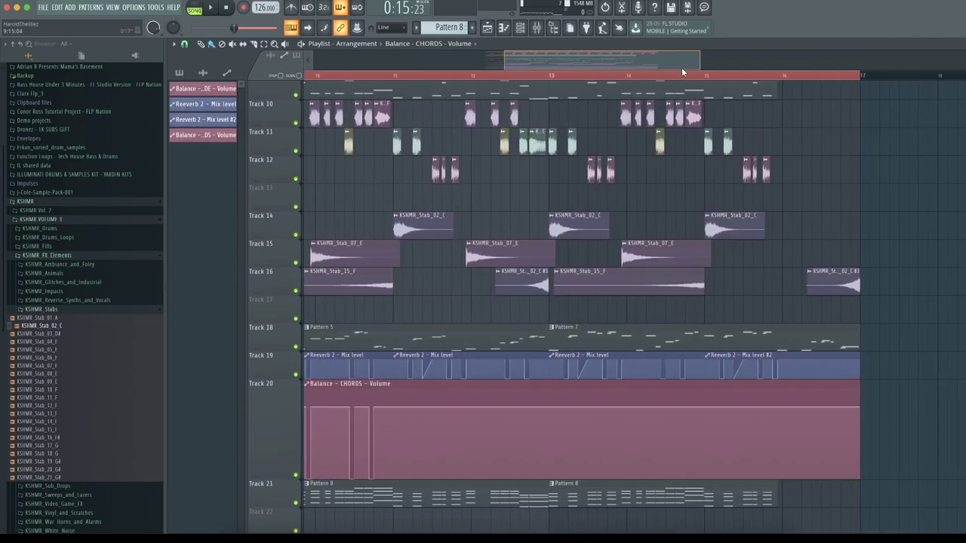
right_click(861, 407)
left_click(880, 357)
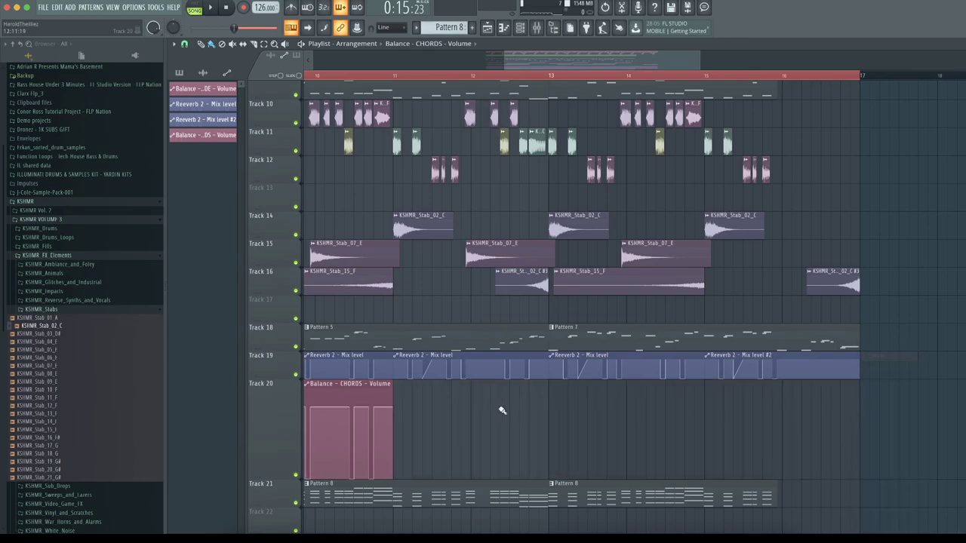
Step: Repeat the two-bar chord volume automation clip on Track 20 up to bar 17 and restore the track's normal height
left_click(408, 387)
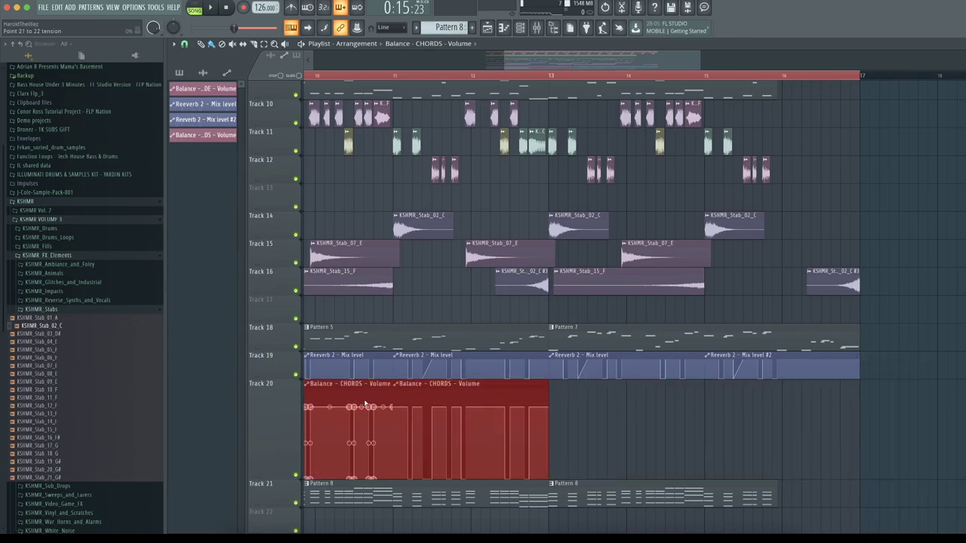
left_click_drag(362, 385, 653, 392)
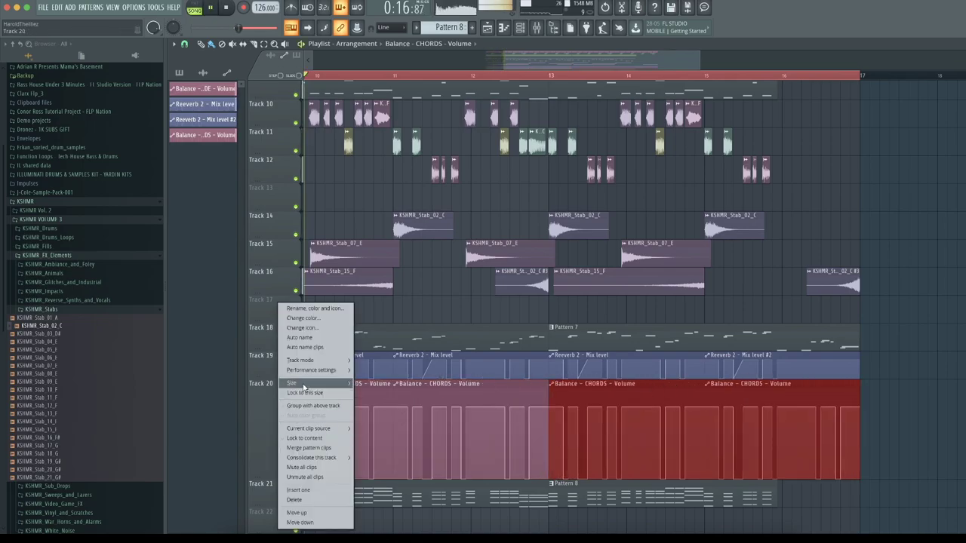
left_click(379, 424)
left_click(431, 469, "super")
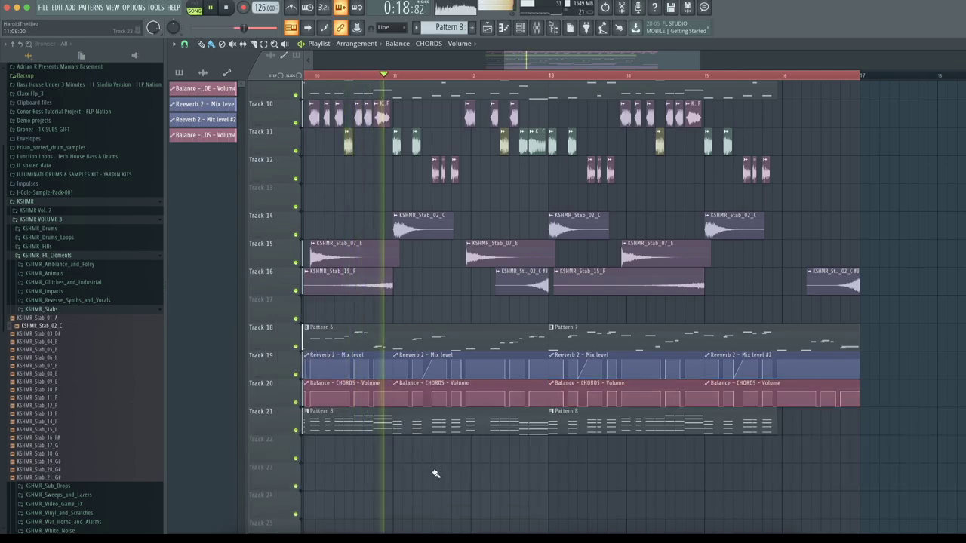
Step: Copy the Fruity Balance from the CHORDS mixer track to slot 5 of the BASSES track
left_click(537, 31)
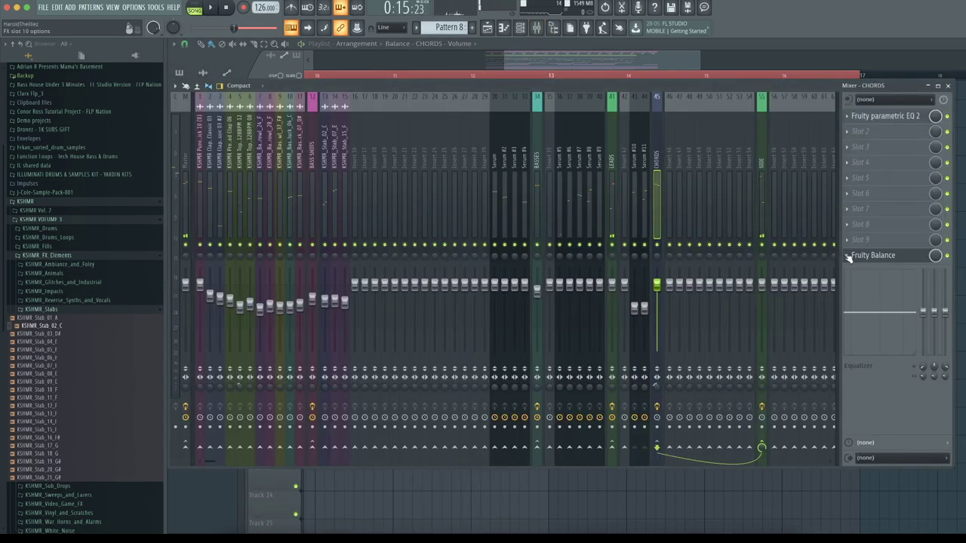
left_click(846, 256)
left_click_drag(875, 315, 538, 154)
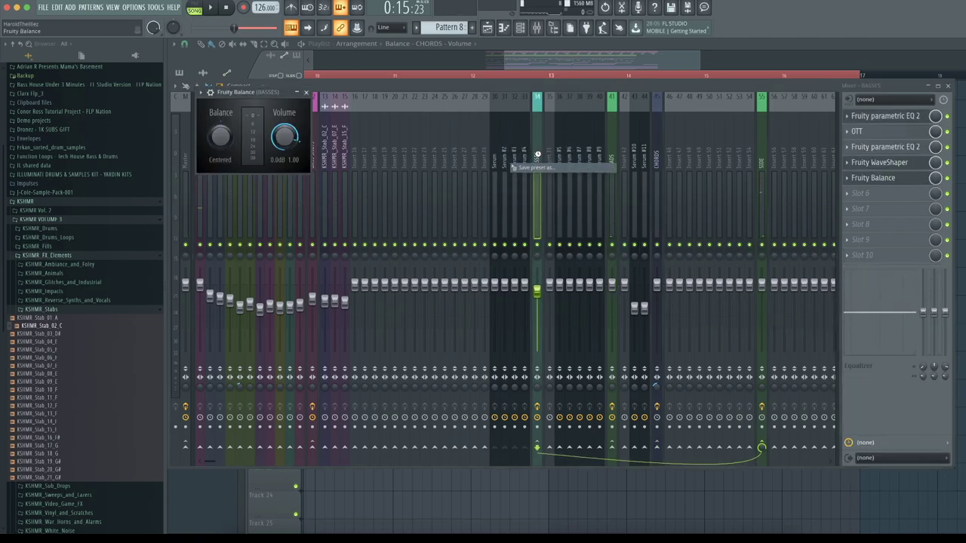
Step: Link the volume of the BASSES Fruity Balance to the Balance - CHORDS - Volume controller and start playback from the playlist
right_click(285, 140)
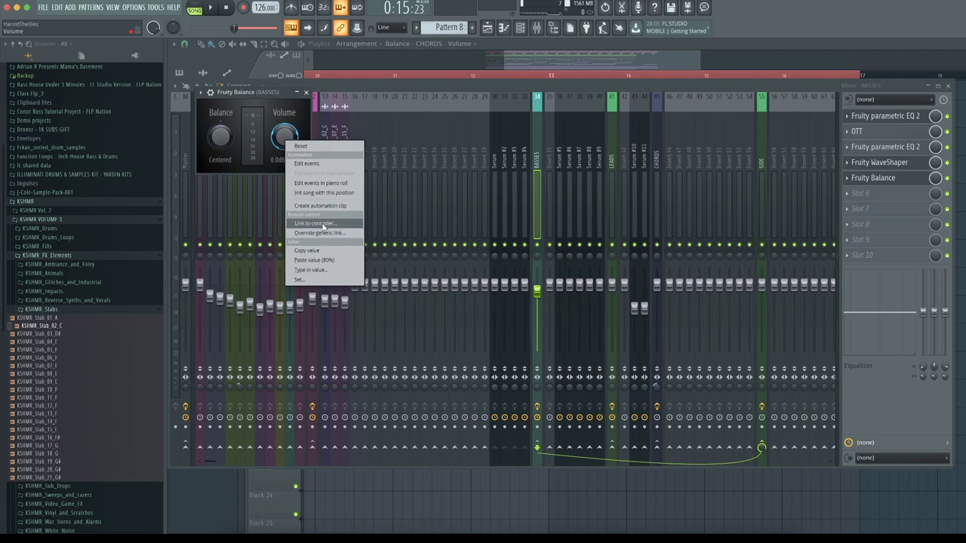
left_click(323, 224)
left_click(541, 247)
left_click(520, 304)
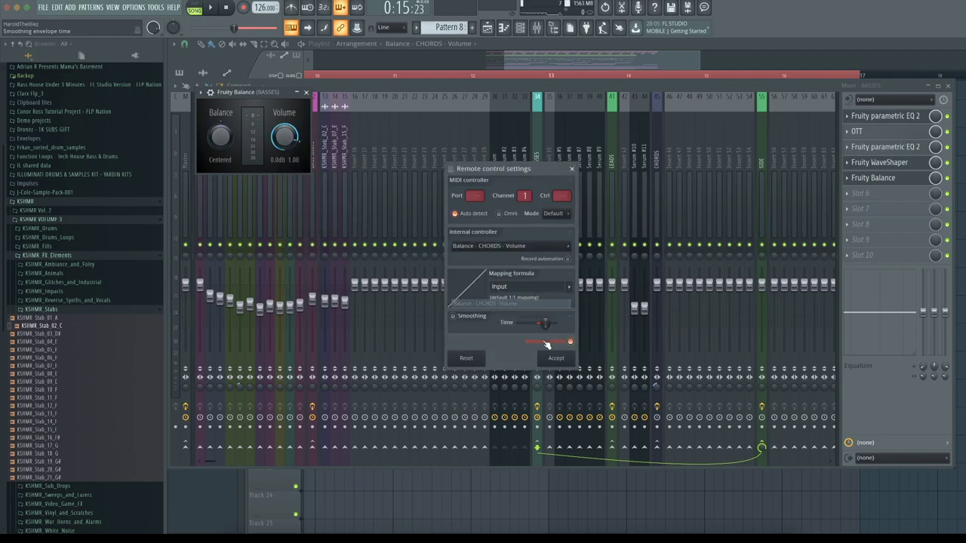
left_click(555, 359)
key("space")
left_click(306, 92)
left_click(543, 51)
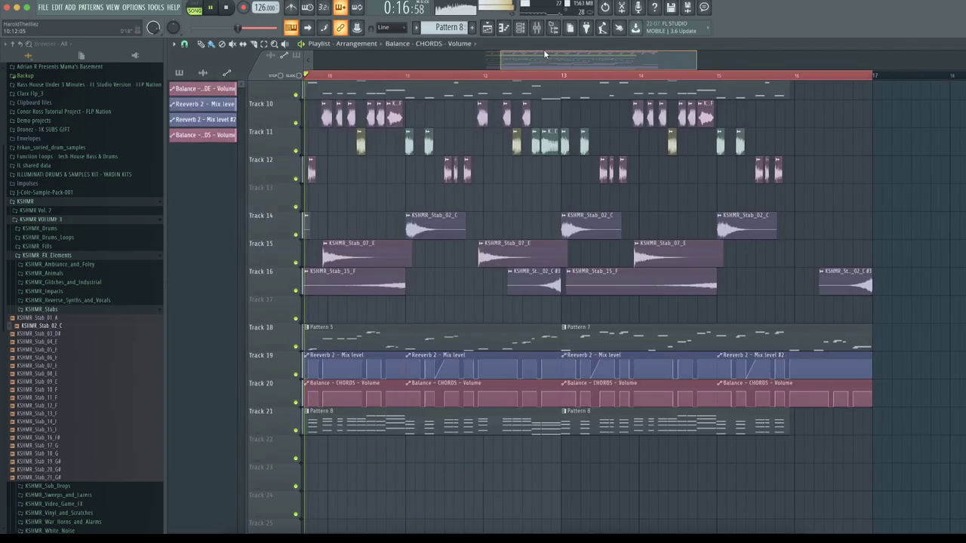
Step: Find KSHMR_Exhaust_01 in the KSHMR_White_Noise exhausts folder and place it on Track 22 at bar 9
scroll(526, 75, "down", 1)
scroll(526, 75, "down", 2)
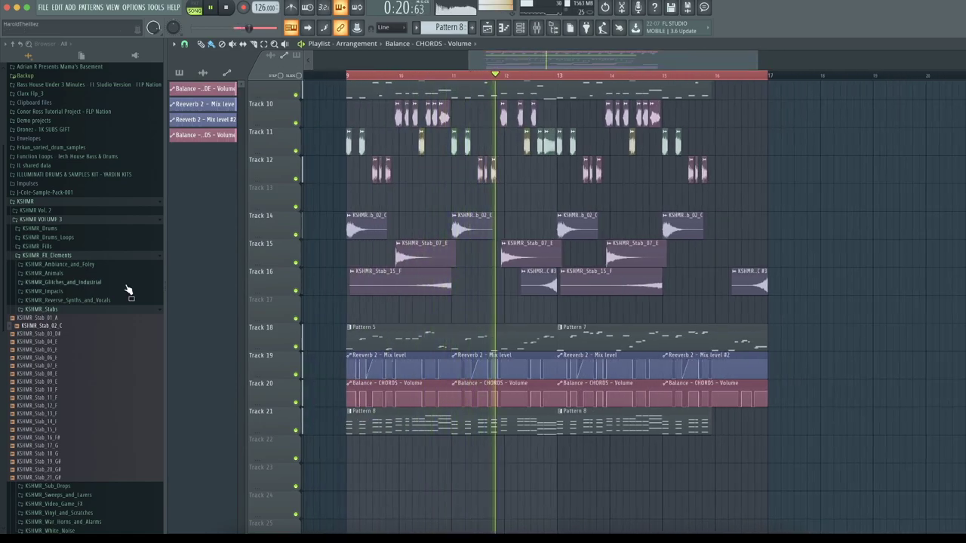
left_click(49, 256)
left_click(48, 325)
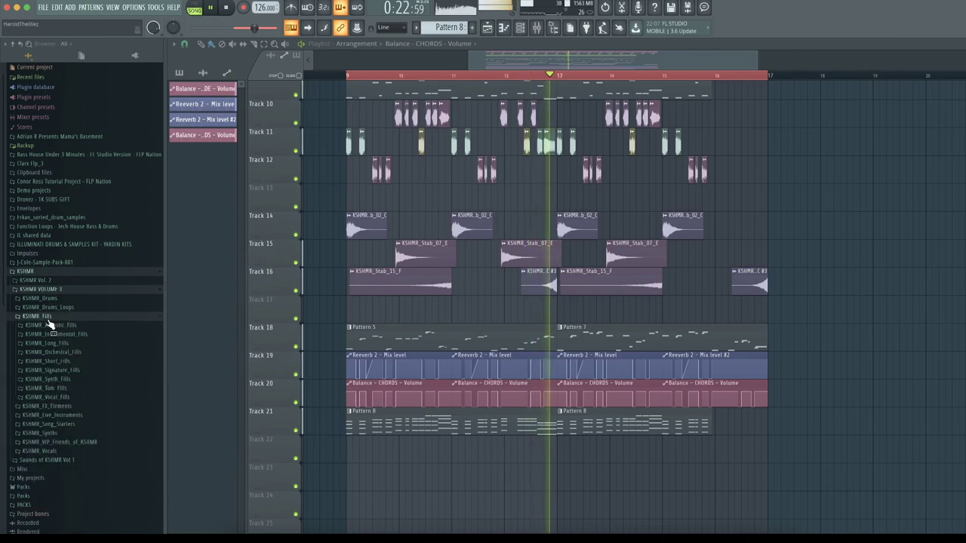
left_click(64, 380)
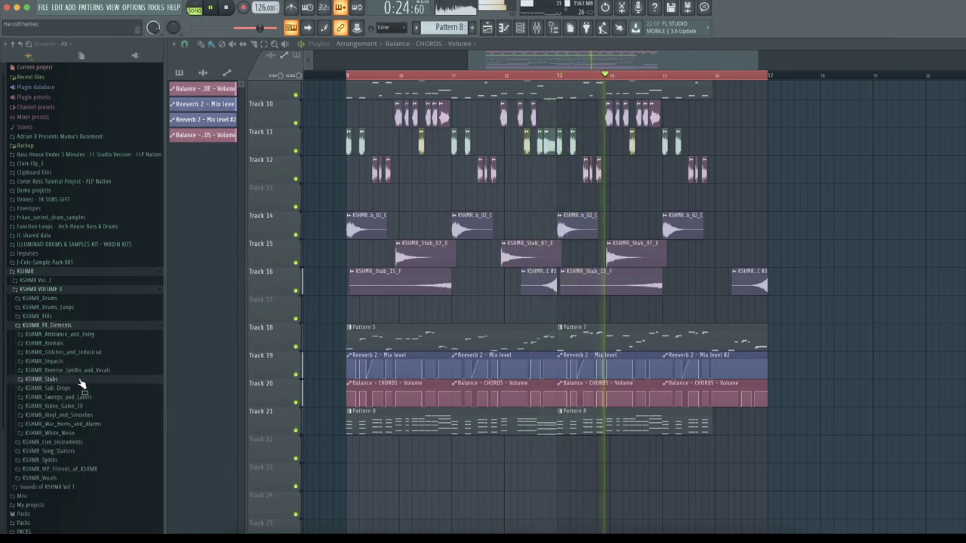
scroll(104, 388, "down", 2)
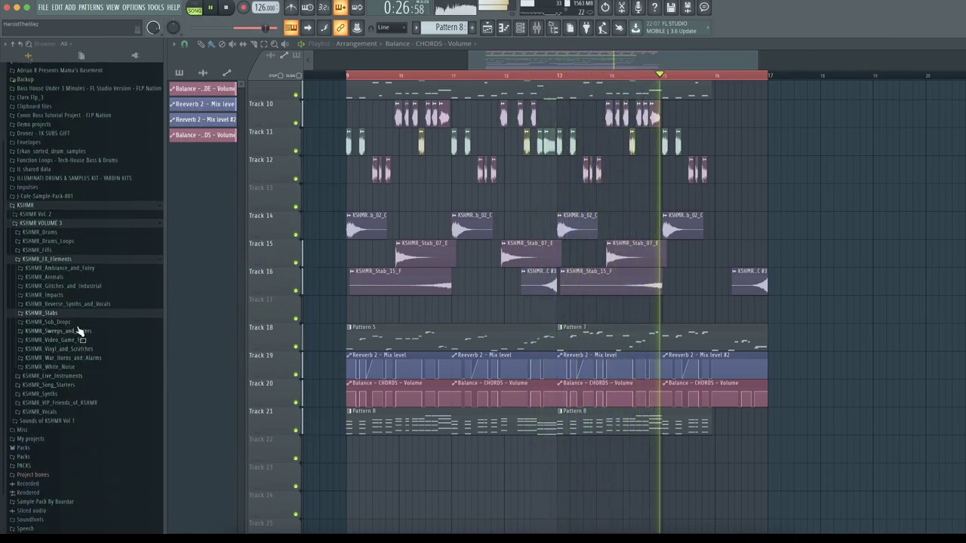
left_click(78, 370)
left_click(79, 393)
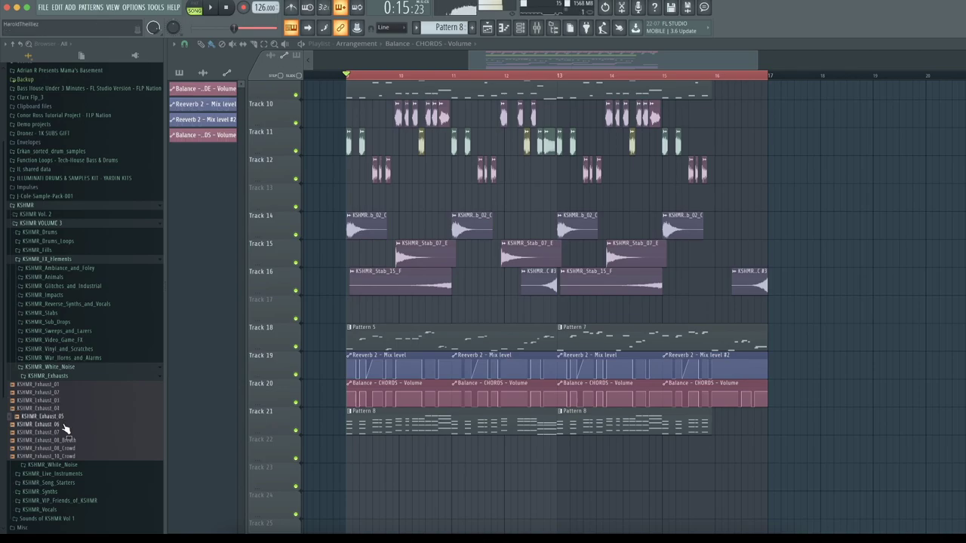
left_click_drag(60, 387, 361, 454)
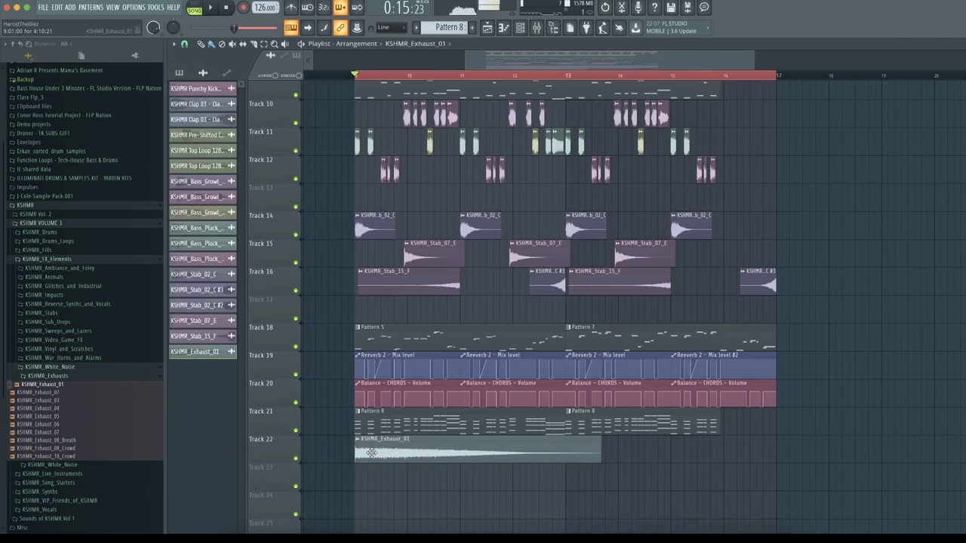
Step: Assign KSHMR_Exhaust_01 to mixer track 16, route it only to the SIDE bus instead of the master, and lower its volume
double_click(370, 453)
left_click(514, 172)
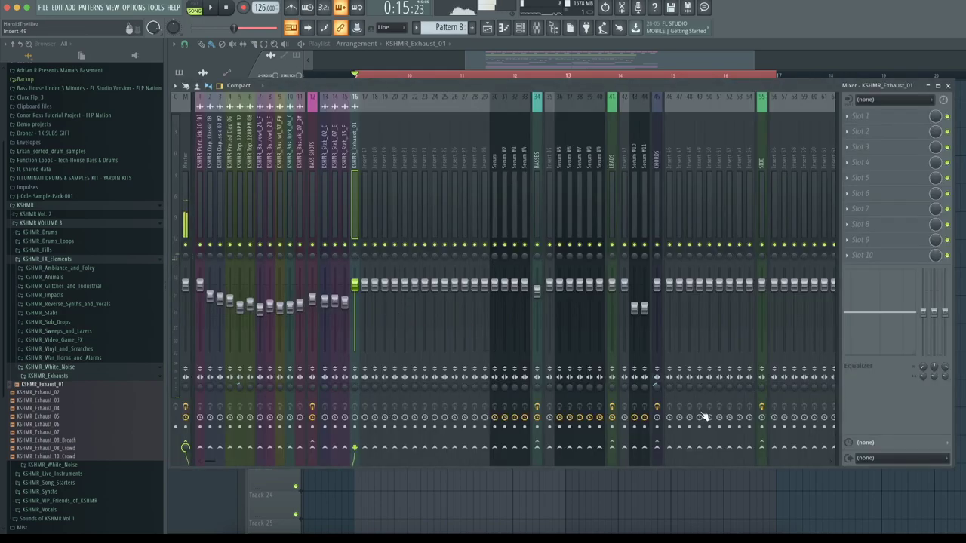
left_click(768, 451)
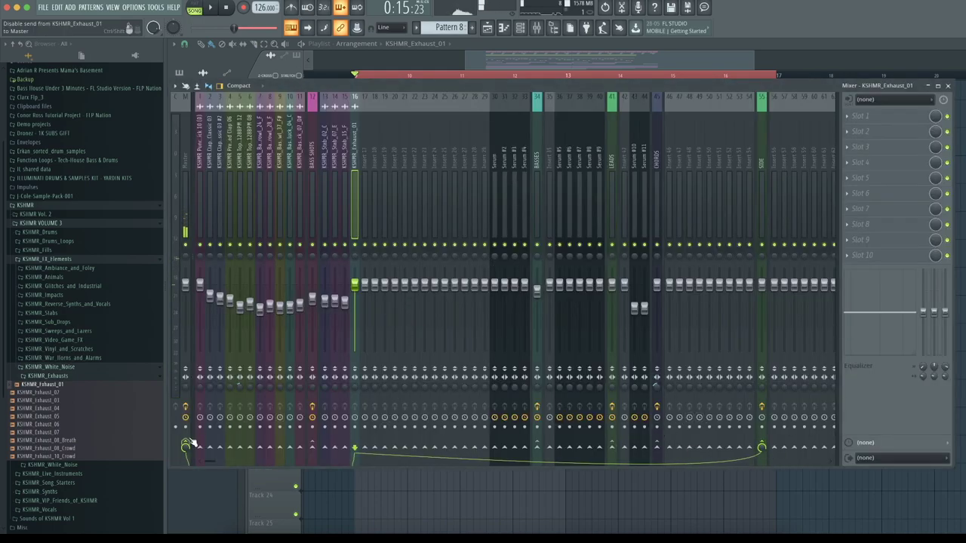
key("space")
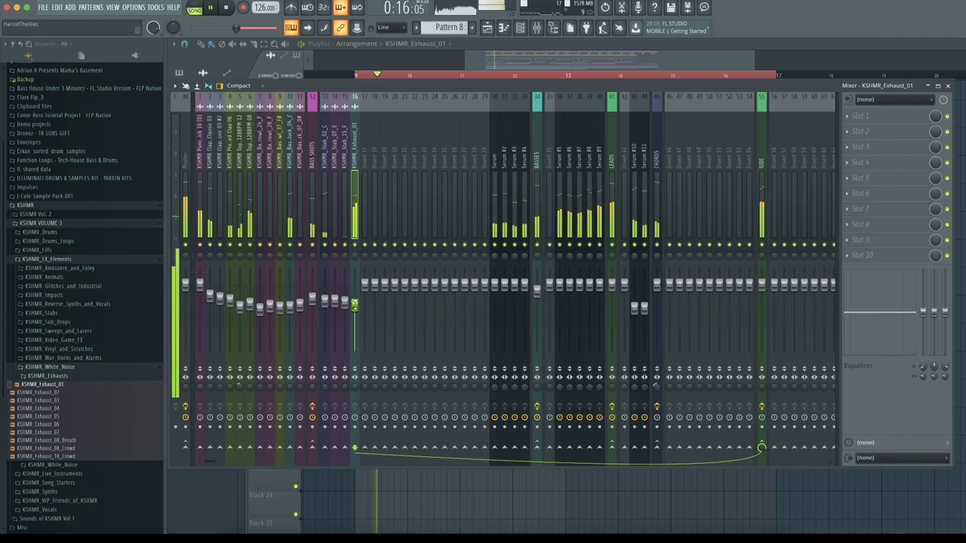
left_click(536, 28)
Step: Slice the KSHMR_Exhaust_01 clip on Track 22 and remove pieces so the noise follows the rhythm of the chords
left_click_drag(483, 59, 456, 65)
scroll(430, 76, "up", 5)
key("space")
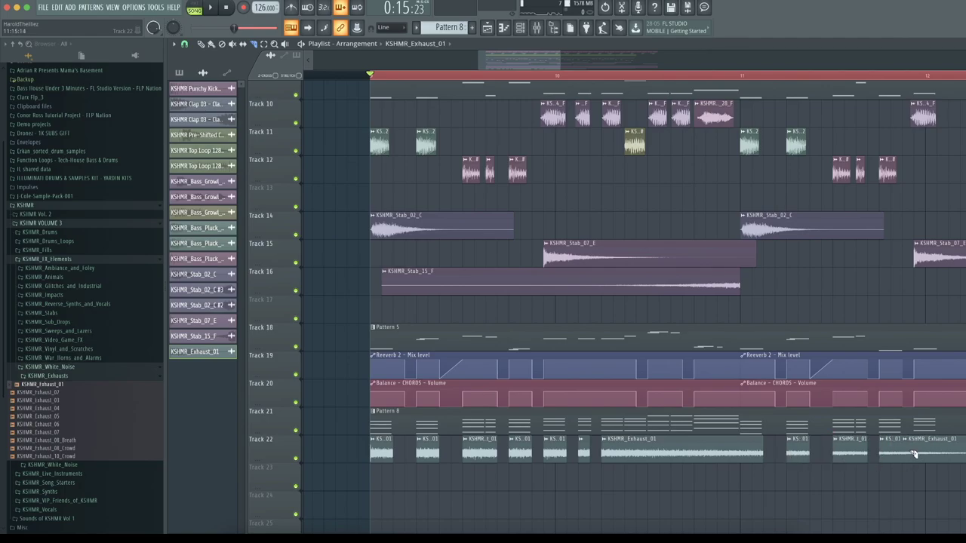
Step: Play the drop from bar 9 and check the sliced exhaust noise against the other tracks
key("space")
scroll(408, 78, "down", 2)
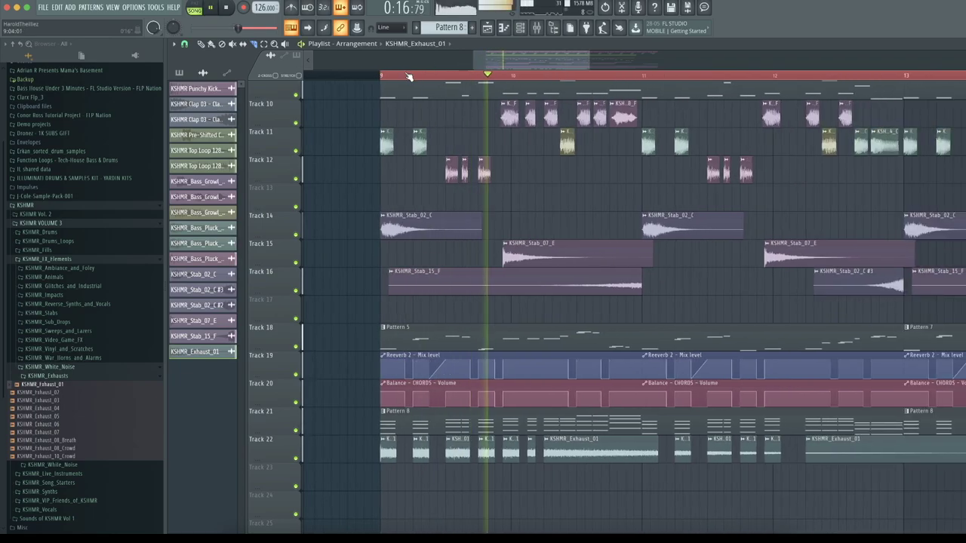
scroll(408, 77, "down", 4)
left_click_drag(506, 65, 518, 60)
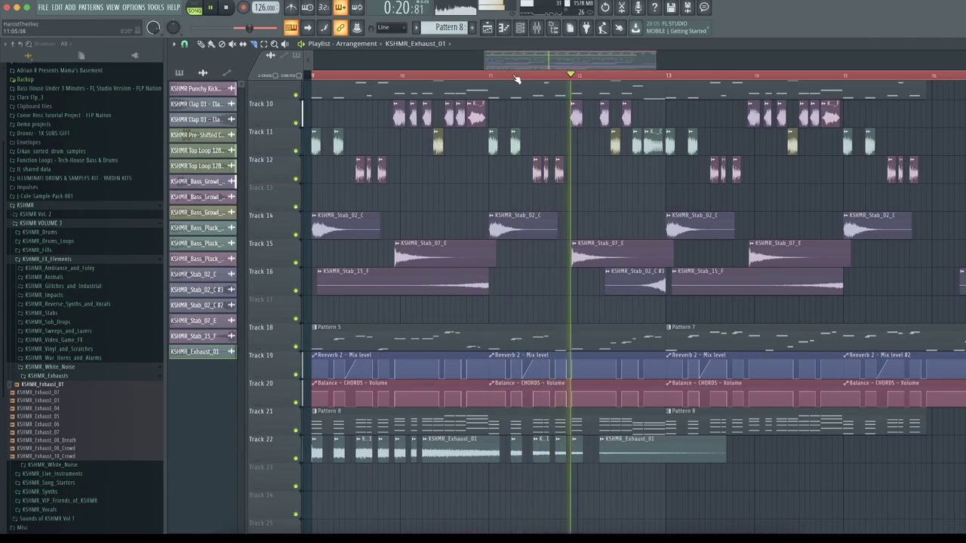
scroll(516, 78, "down", 2)
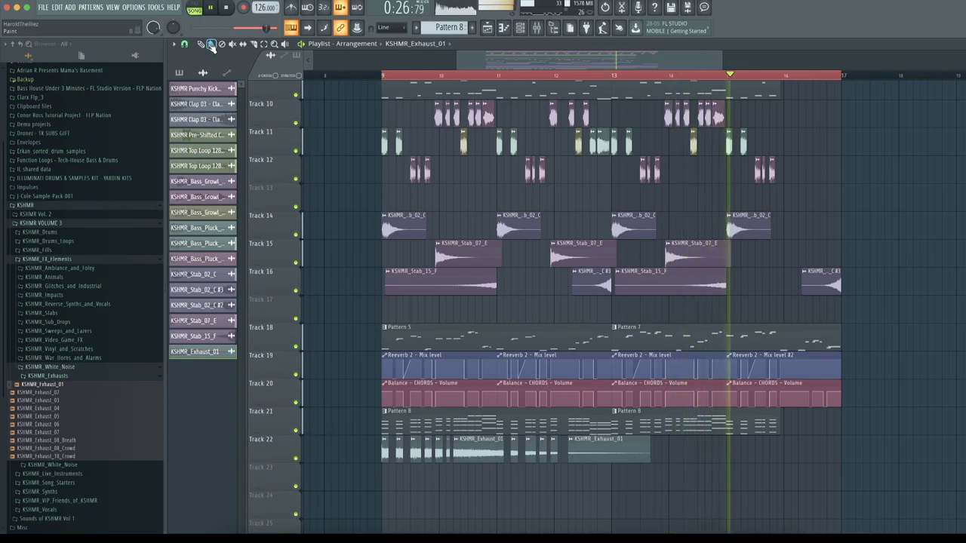
scroll(468, 183, "up", 3)
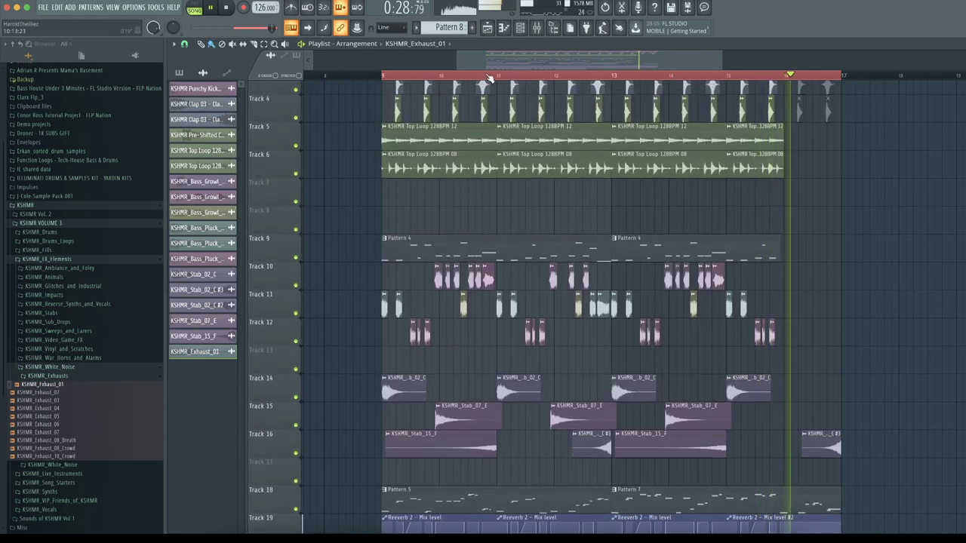
scroll(491, 78, "down", 3)
scroll(648, 185, "down", 4)
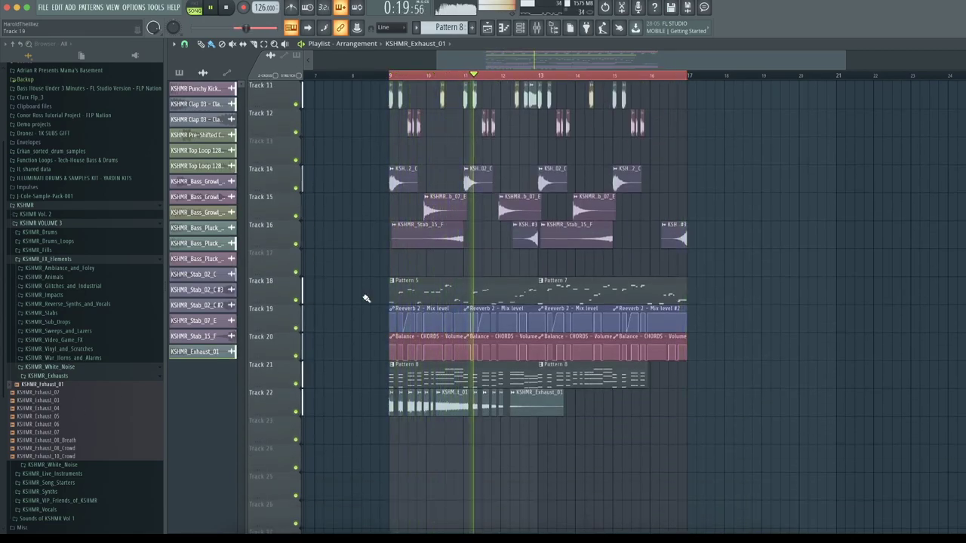
Step: Add another KSHMR_Stab_07_E clip on Track 15 just before bar 16 and play the drop through
left_click(657, 209)
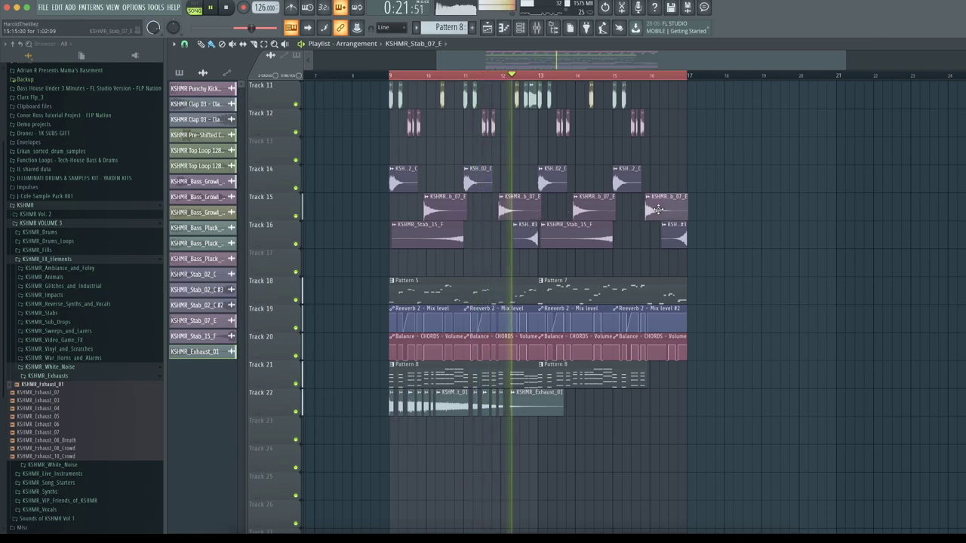
scroll(653, 78, "up", 3)
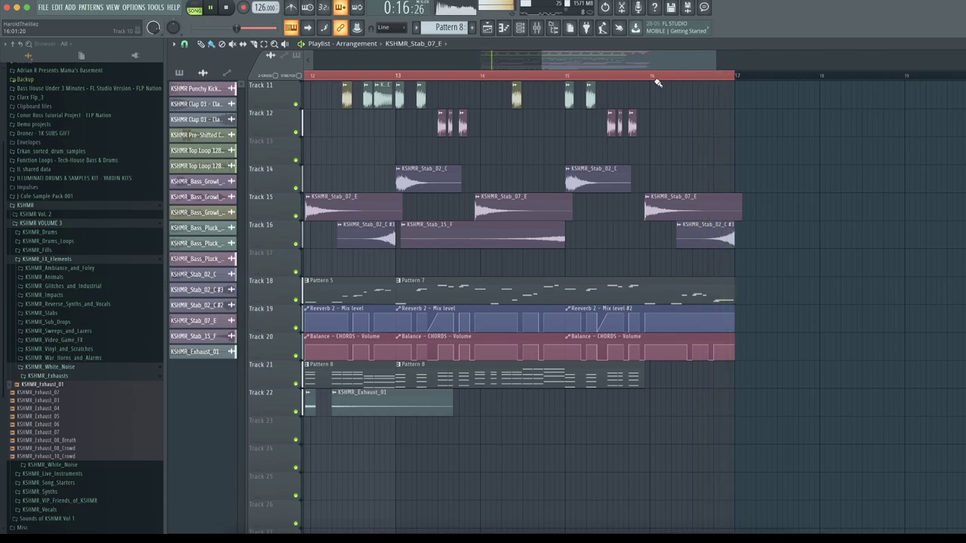
scroll(659, 76, "down", 5)
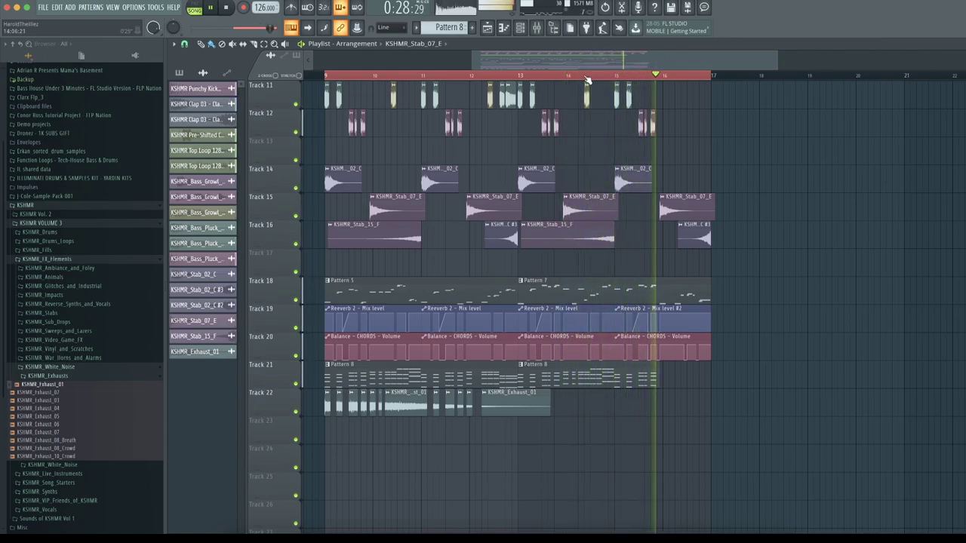
key("space")
Step: Duplicate the whole drop from bars 9 to 17 onto bars 17 to 25 and clear the selection
scroll(589, 79, "down", 1)
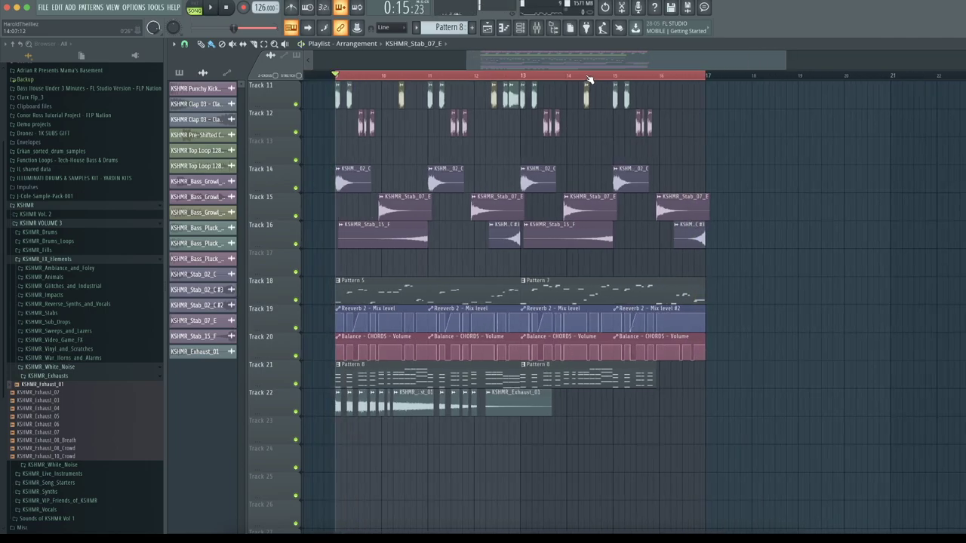
scroll(590, 79, "down", 1)
scroll(773, 190, "up", 5)
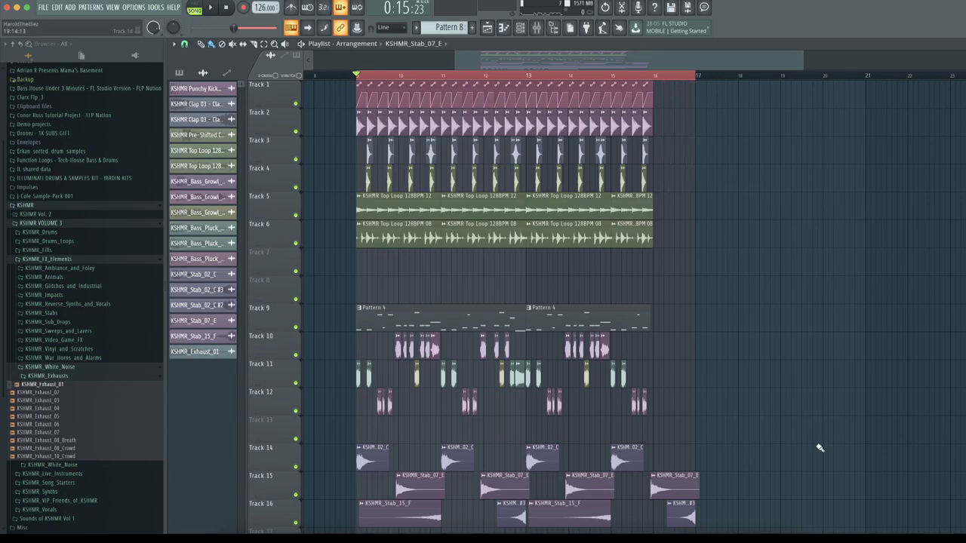
scroll(815, 442, "down", 3)
key("ctrl+b")
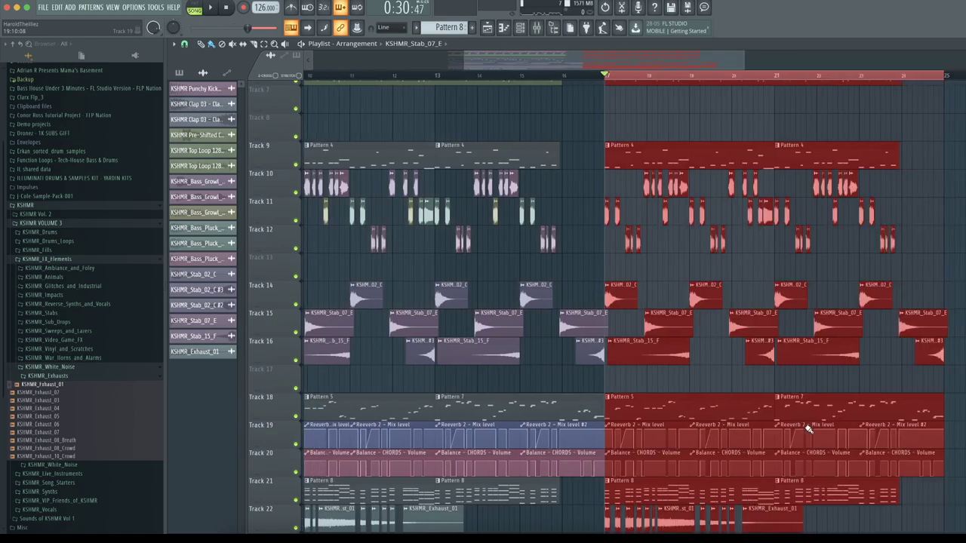
left_click_drag(632, 62, 654, 61)
left_click(619, 98, "ctrl")
Step: Trim the chord and bass patterns to start just before bar 18 and delete the earlier exhaust slices and bass shots from bar 17
scroll(604, 187, "down", 4)
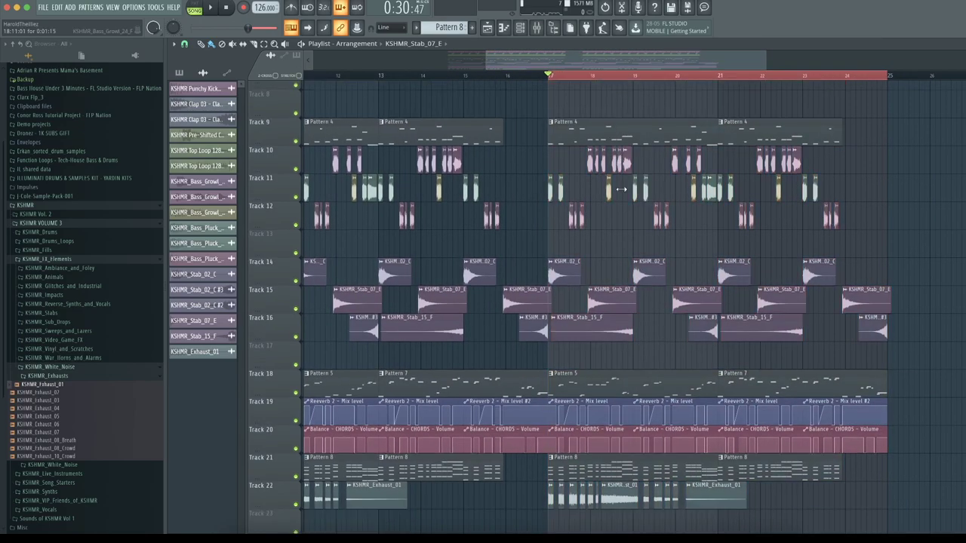
left_click_drag(549, 286, 581, 288)
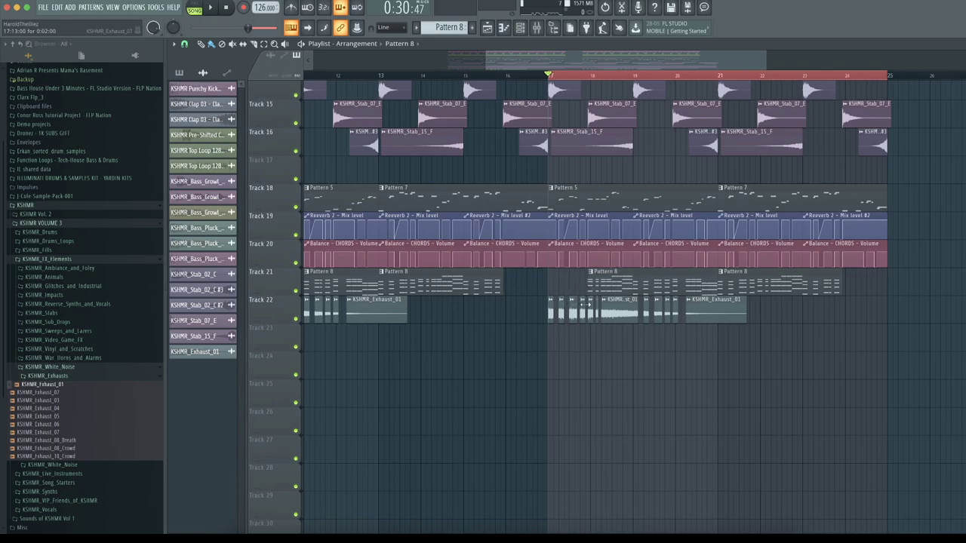
left_click(583, 304)
left_click(536, 311)
scroll(555, 198, "up", 3)
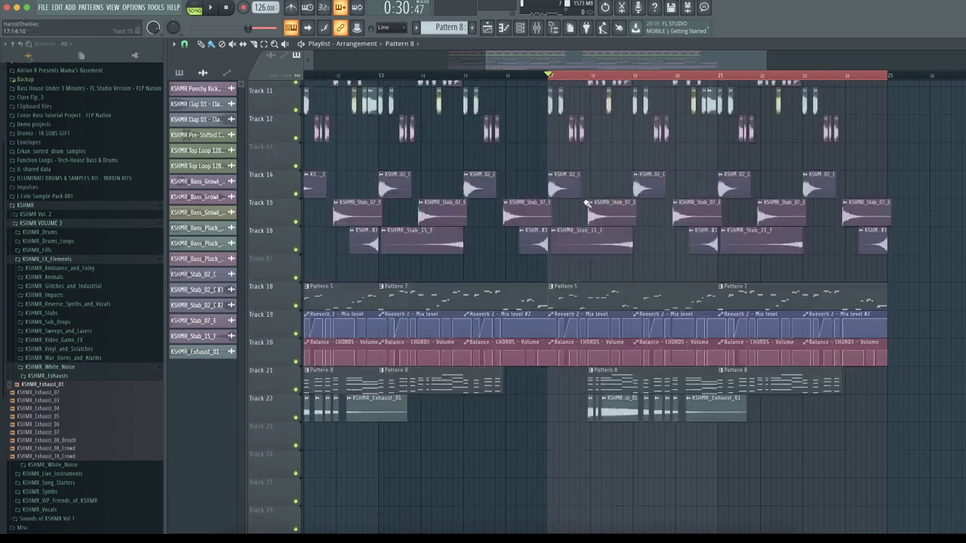
left_click_drag(550, 141, 587, 143)
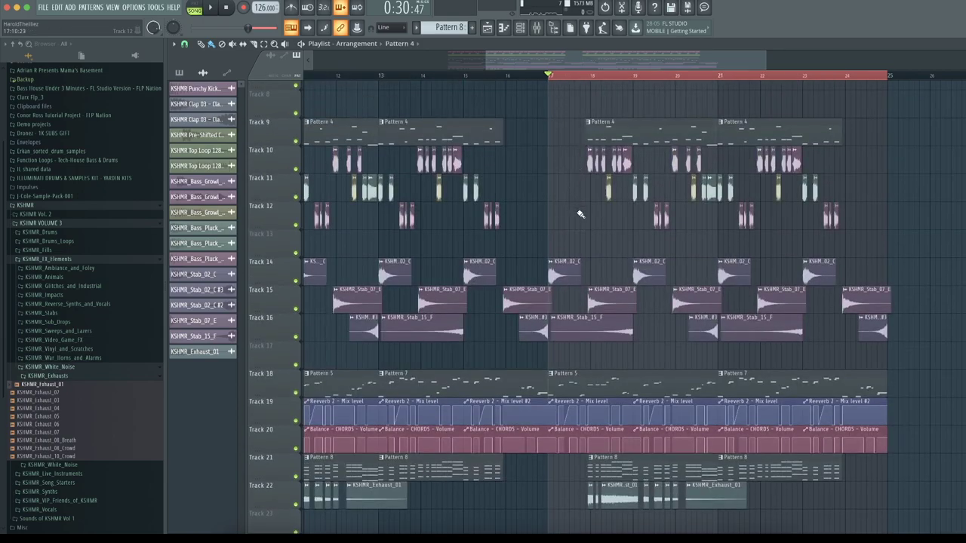
Step: Clear the drums after the first kick in bar 17, trim both top loops to start late in that bar, and play the result
scroll(585, 315, "up", 3)
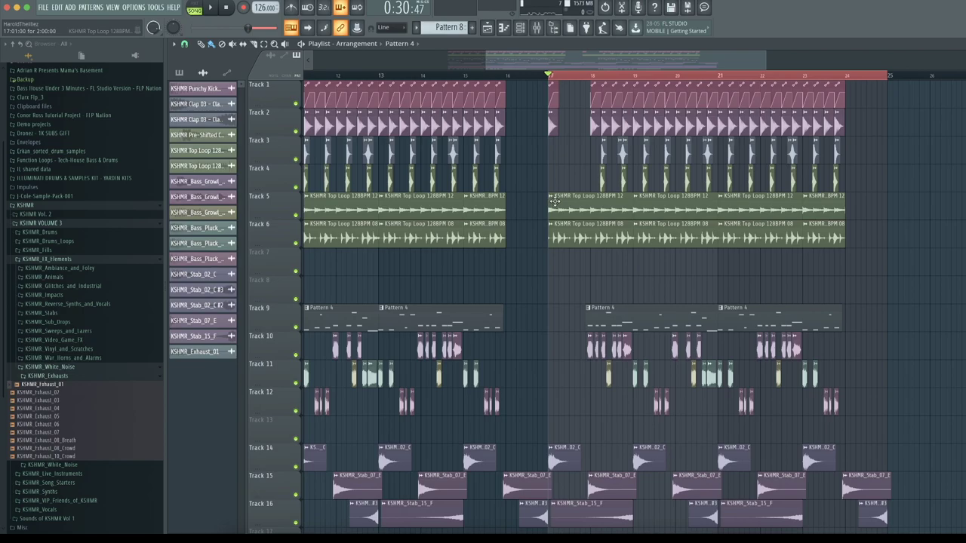
key("ctrl+z")
right_click(573, 99)
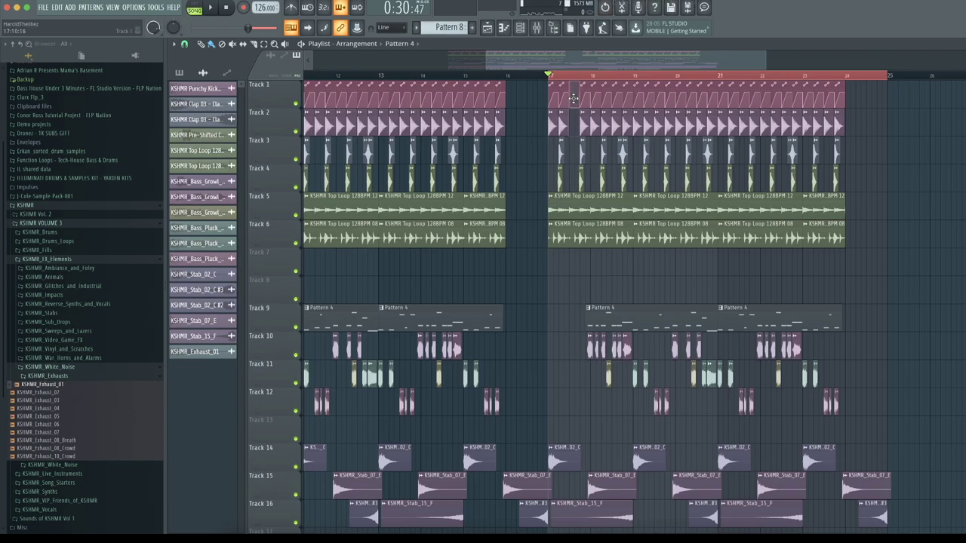
right_click(559, 178)
left_click_drag(550, 207, 579, 209)
left_click_drag(550, 239, 576, 238)
key("space")
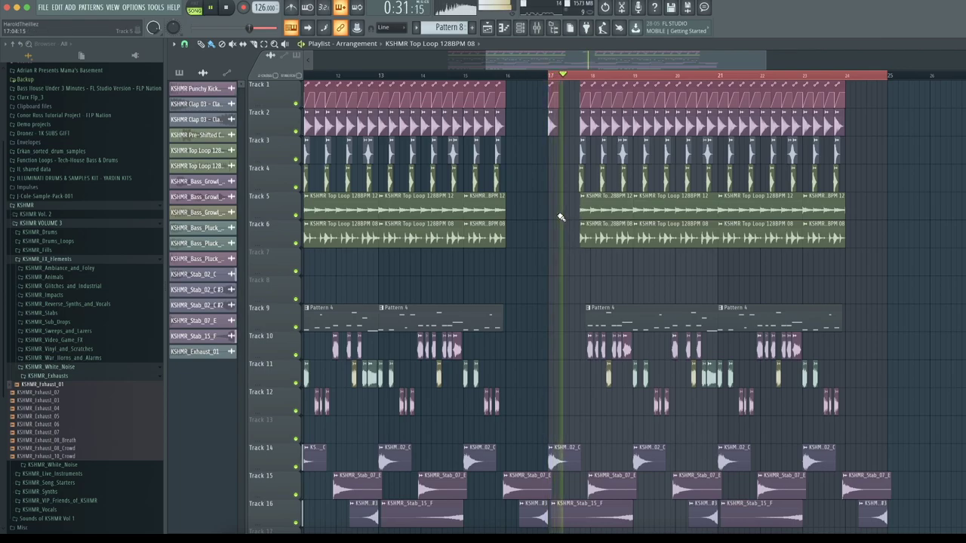
scroll(560, 215, "down", 3)
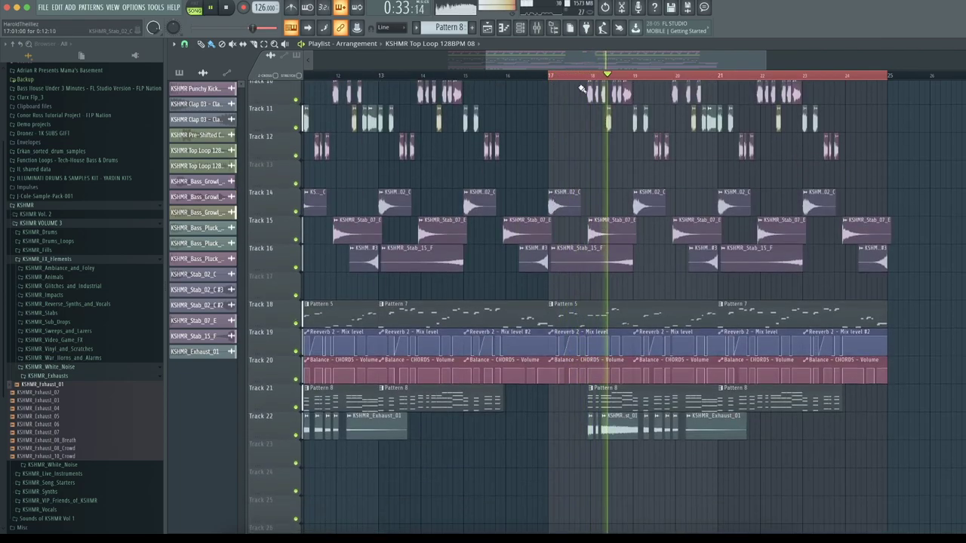
Step: Trim the start of the chord volume automation clip at bar 17 on Track 20 to where the chords enter
scroll(569, 78, "up", 3)
scroll(570, 78, "up", 2)
key("space")
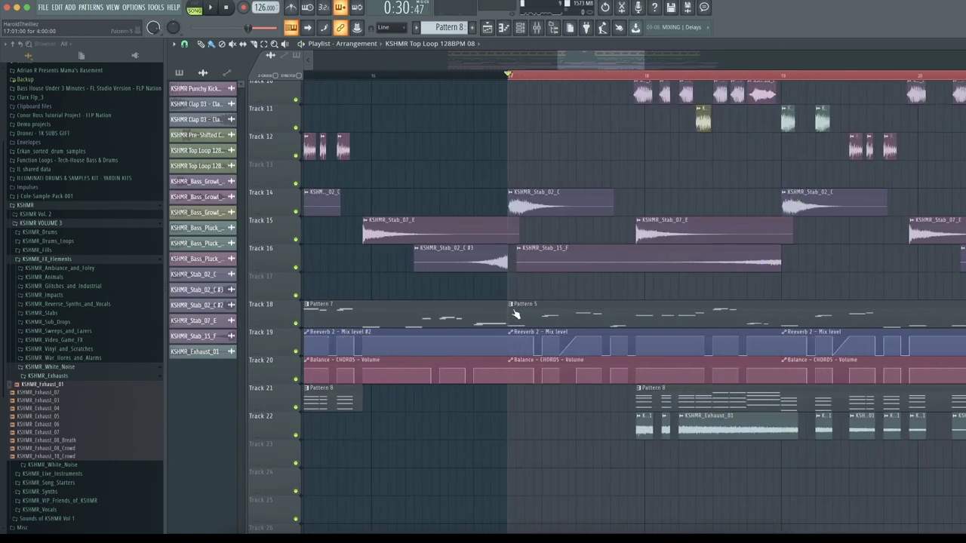
left_click(521, 361)
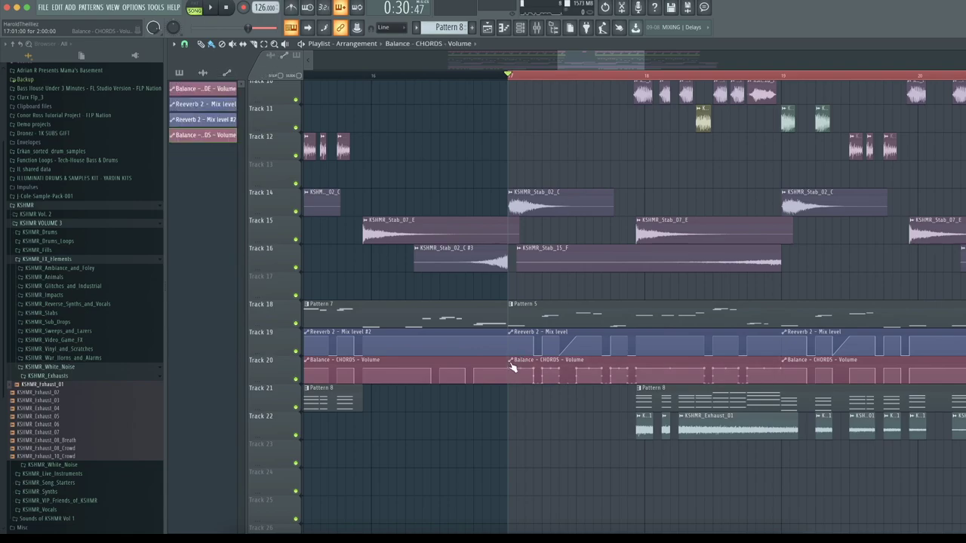
left_click_drag(550, 363, 629, 370)
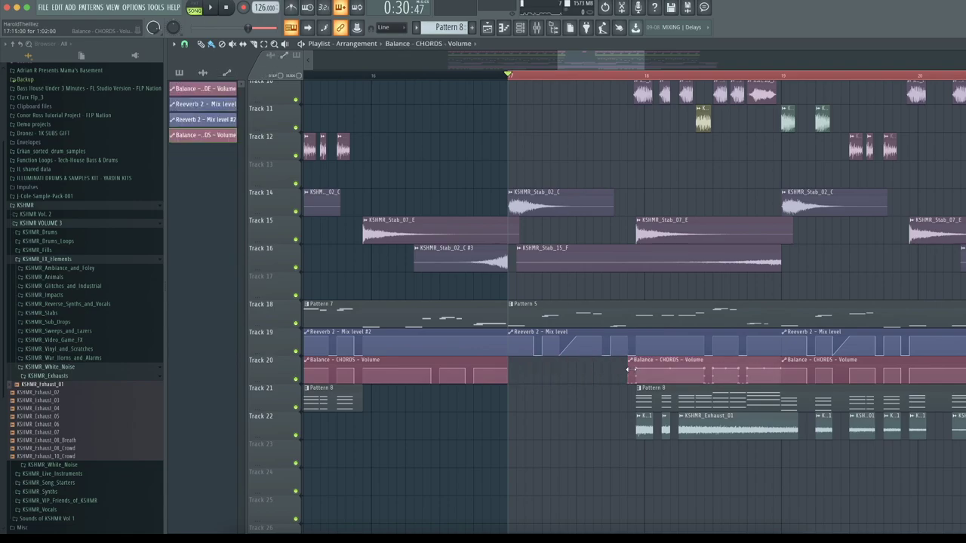
Step: Make the Reeverb 2 - Mix level clip at bar 17 unique and delete its points before the chords enter
left_click(510, 336)
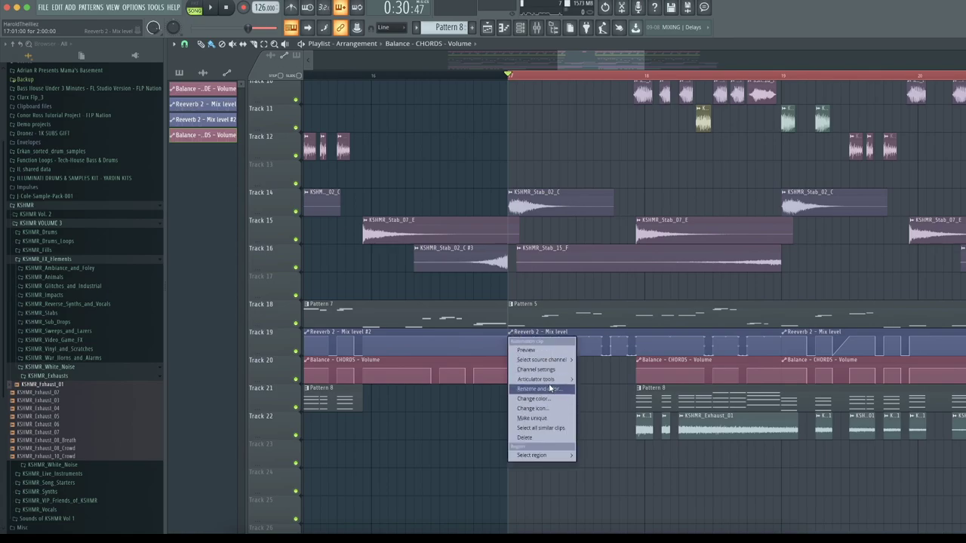
left_click(548, 418)
mouse_move(538, 339)
left_mouse_down()
mouse_move(532, 349)
mouse_move(545, 341)
left_mouse_up()
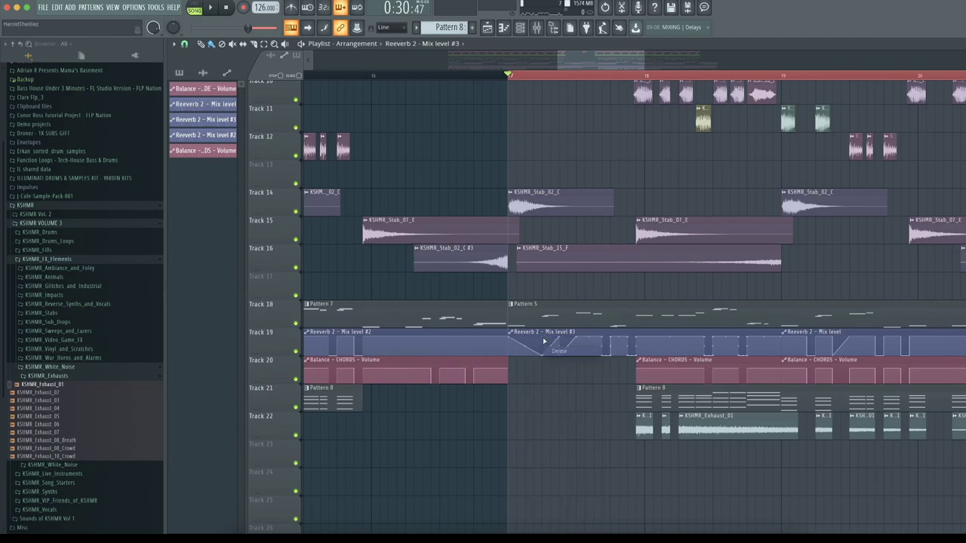
right_click(546, 355)
right_click(572, 347)
left_click(592, 348)
right_click(602, 354)
left_click(612, 353)
right_click(610, 354)
left_click(621, 352)
right_click(611, 338)
left_click(623, 349)
right_click(631, 341)
left_click(640, 348)
right_click(628, 348)
left_click(640, 354)
right_click(637, 349)
left_click(641, 356)
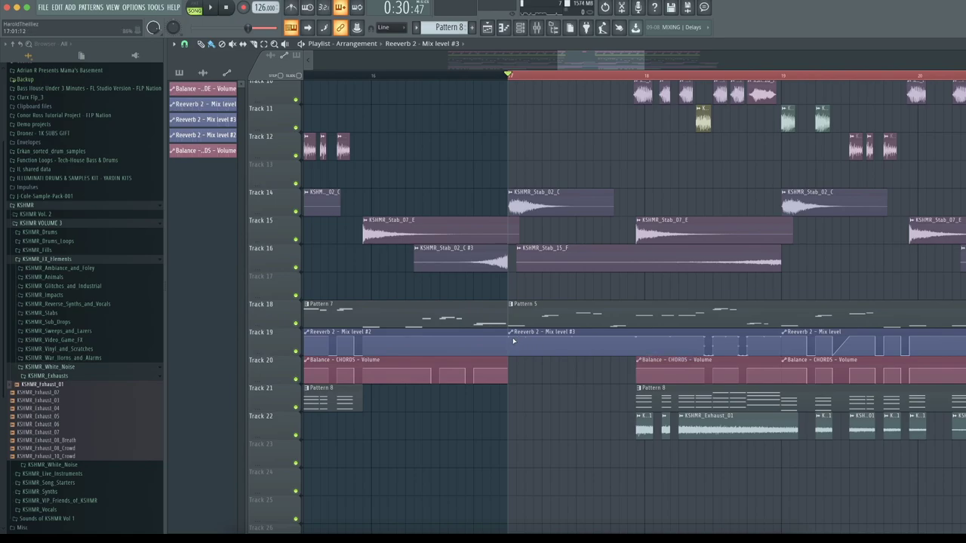
Step: Shape the start of the Reeverb 2 - Mix level #3 clip into a curved rising ramp across bar 17 and play it
key("space")
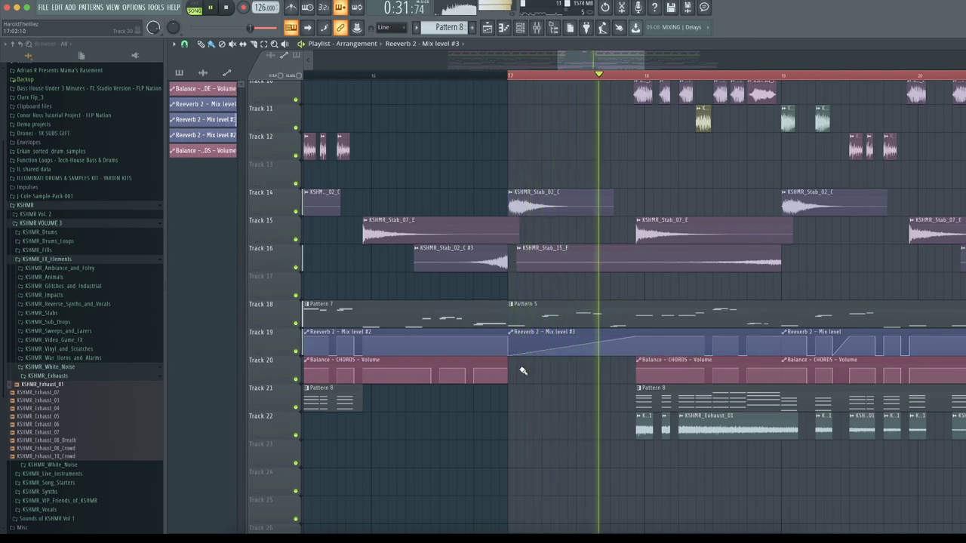
left_click_drag(570, 347, 572, 340)
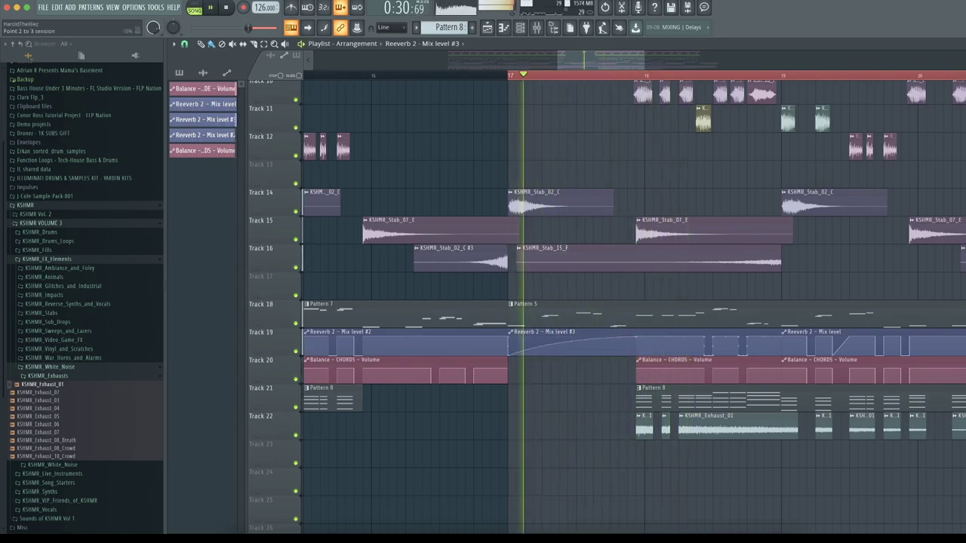
key("space")
Step: Make the Pattern 5 clip at bar 17 unique, open its lead notes in the piano roll and audition it in pattern mode
left_click(510, 304)
left_click(543, 319)
double_click(543, 319)
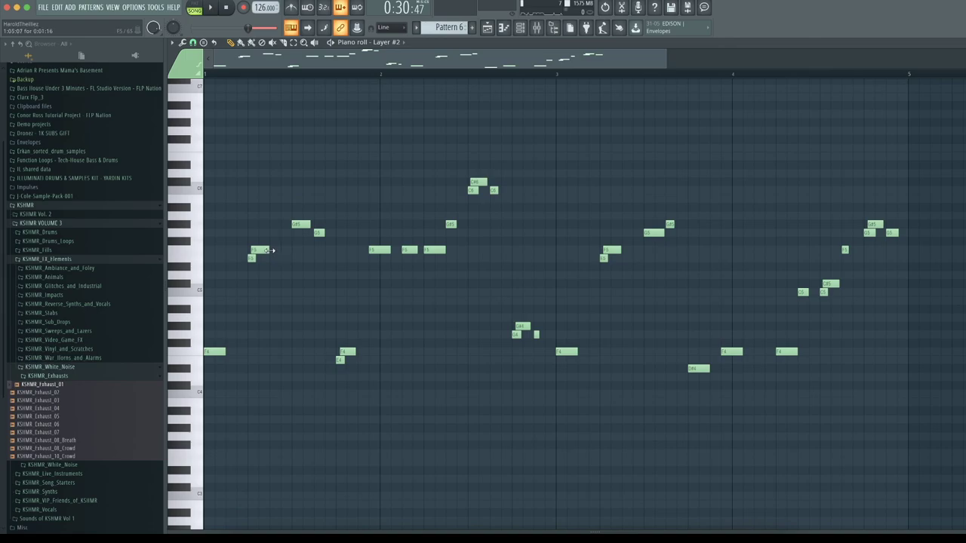
key("space")
left_click(195, 9)
key("space")
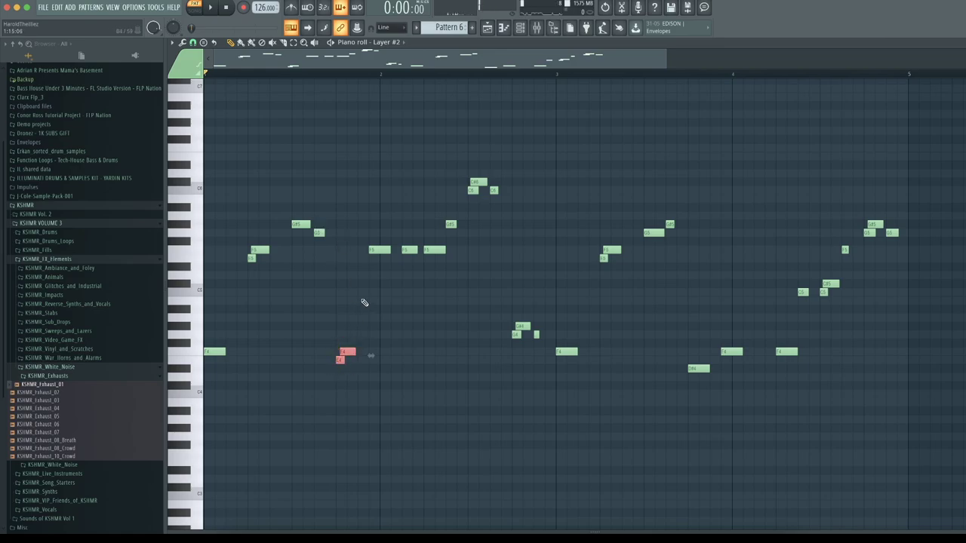
Step: Replace the low notes late in bar 1 with a copy of the preceding G#5–G5 notes, led by a short G5
left_click_drag(298, 203, 341, 258)
left_click_drag(300, 225, 332, 224)
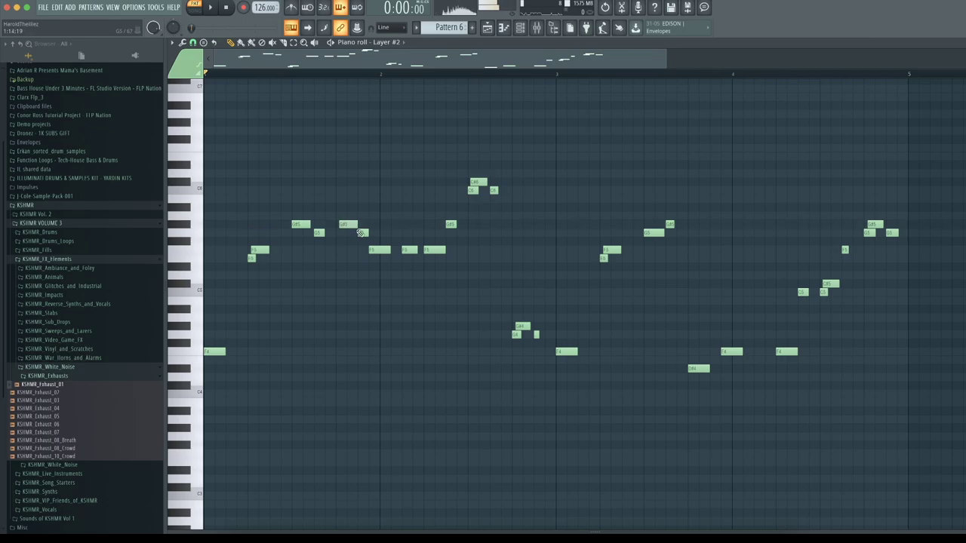
key("space")
key("space")
Step: Raise the F5 at the end of bar 1 to G#5 and turn the first F5 of bar 2 into a G5–G#5 pair
left_click_drag(377, 250, 381, 234)
key("space")
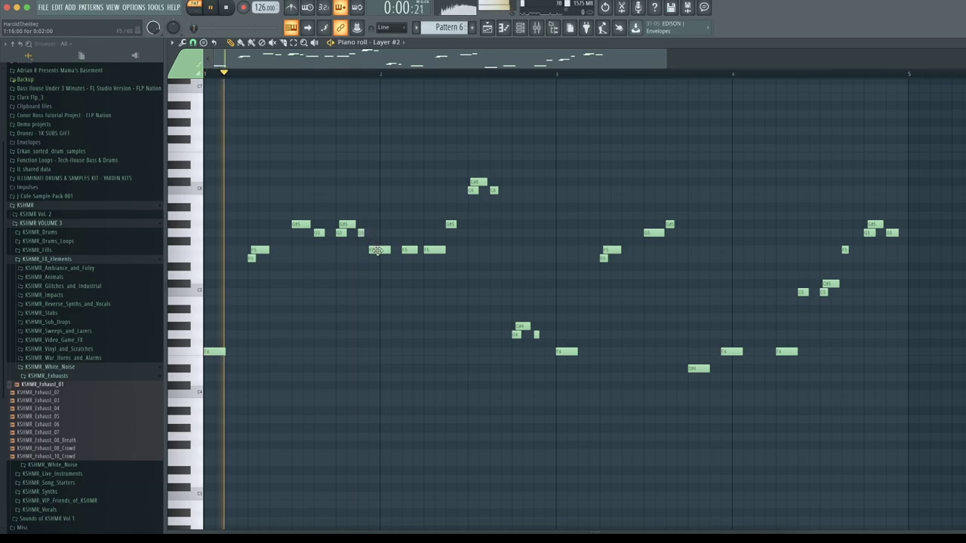
key("space")
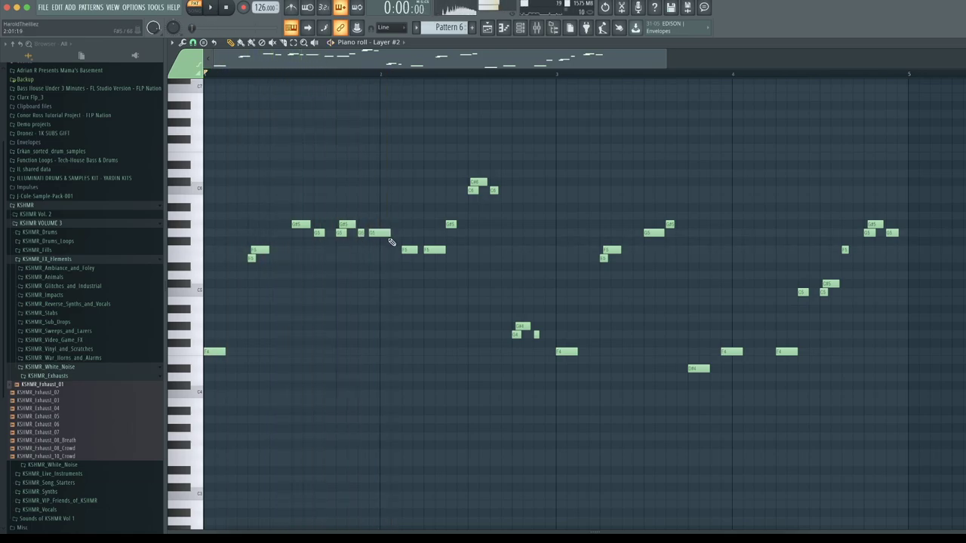
key("space")
left_click_drag(409, 249, 411, 226)
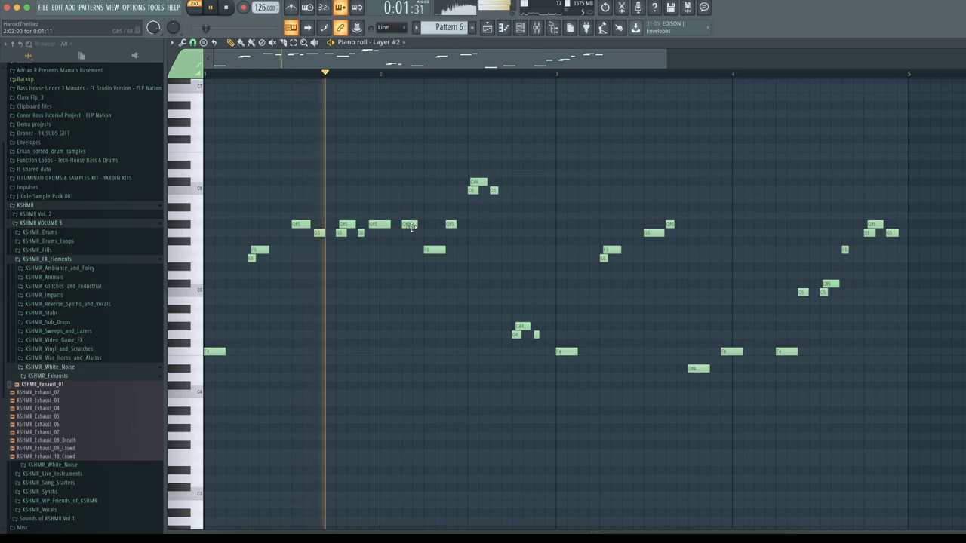
key("space")
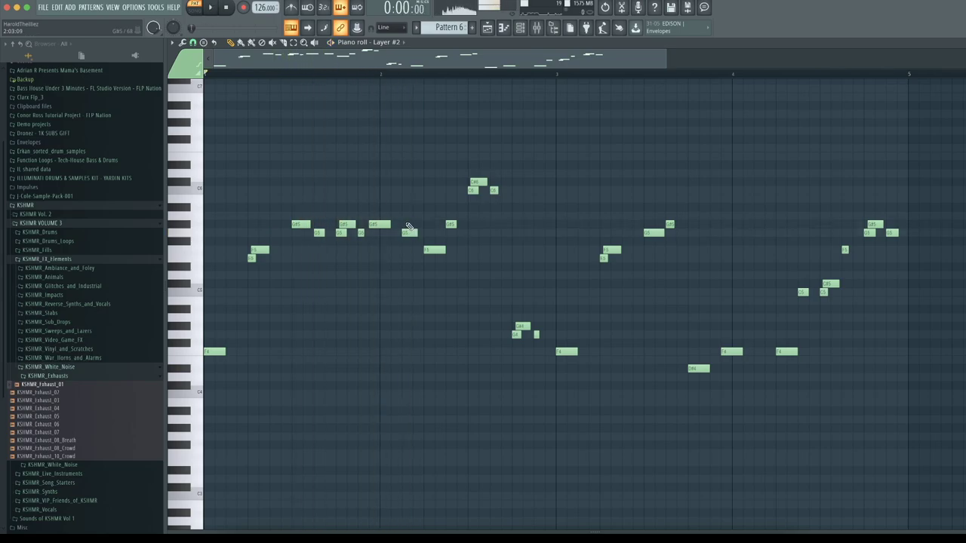
key("space")
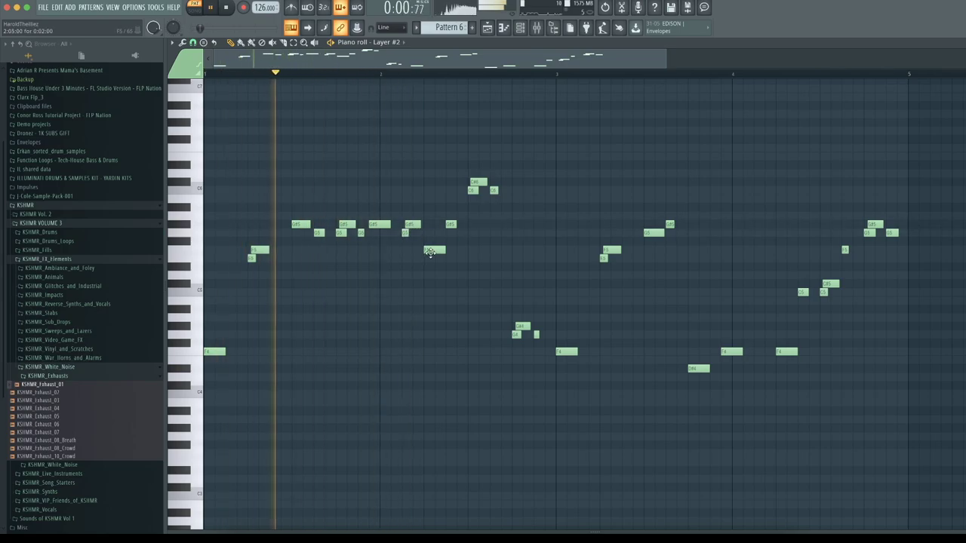
key("space")
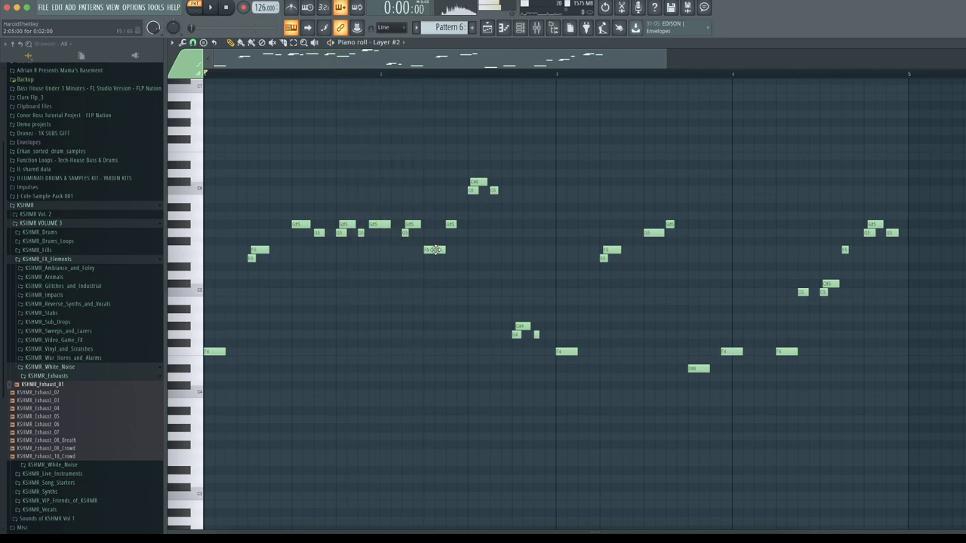
Step: Replace the remaining F5 in bar 2 with a copy of the C6–C#6 pair and raise the following G#5 to C6
left_click_drag(435, 231, 436, 173)
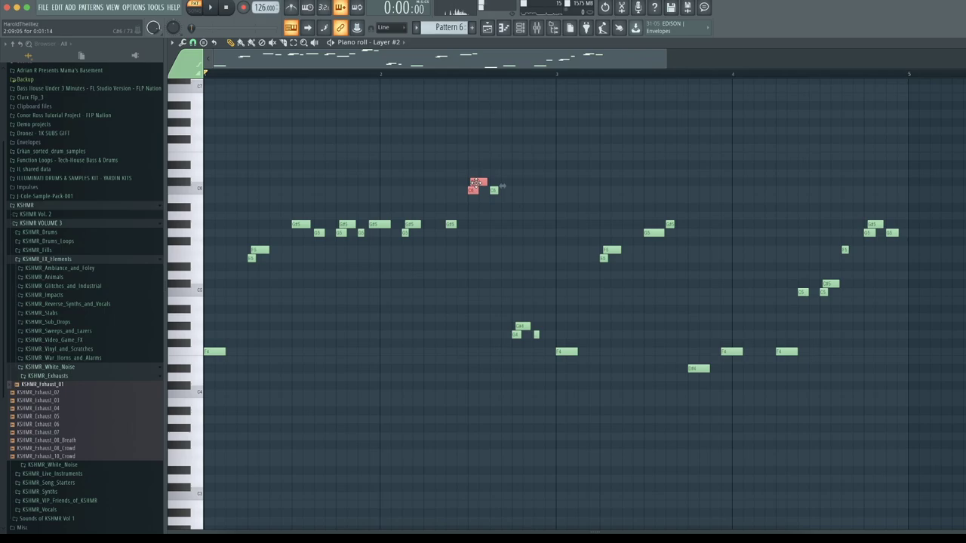
key("space")
left_click_drag(450, 225, 451, 191)
key("space")
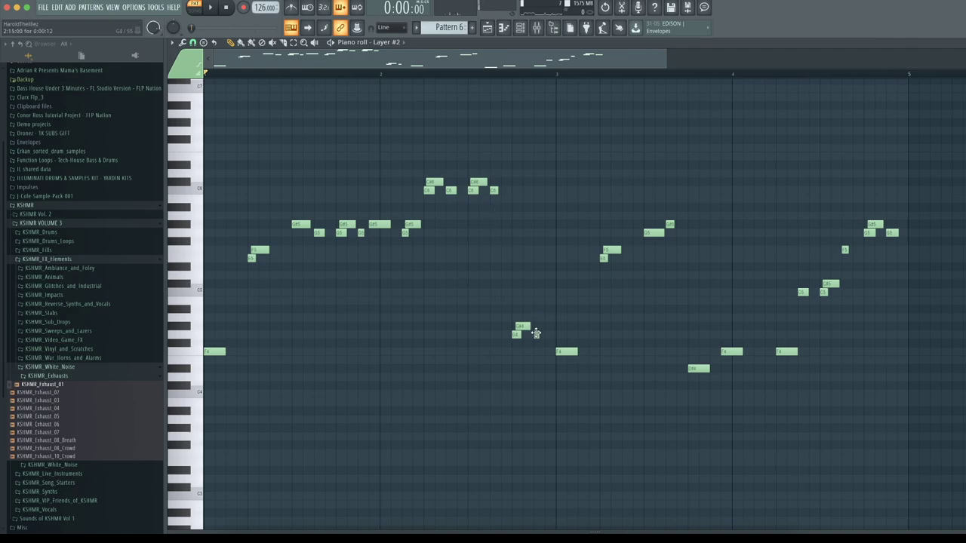
Step: Move the low note pair late in bar 2 up to E5–F5, lengthening its second note and removing the short note after it
key("space")
left_click_drag(509, 224, 552, 225)
left_click(528, 215, "ctrl")
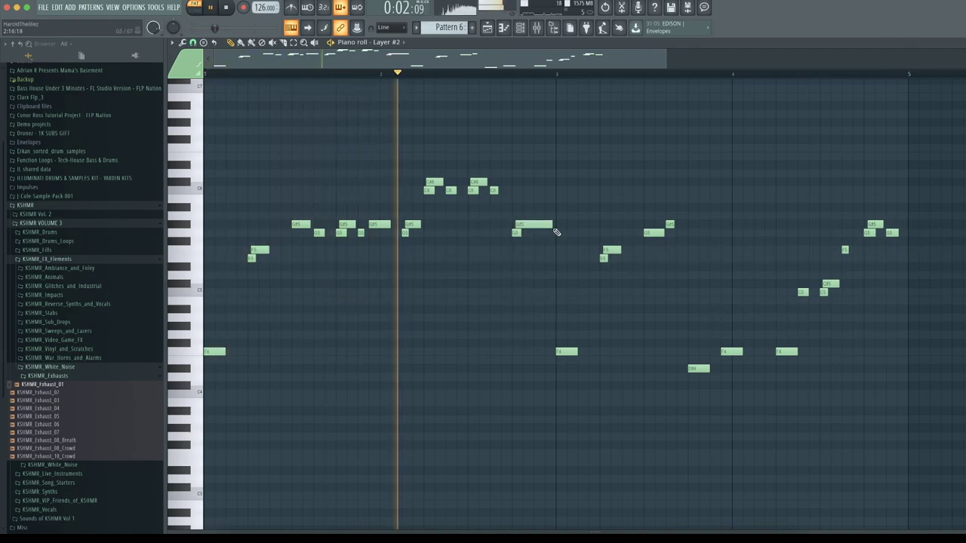
key("space")
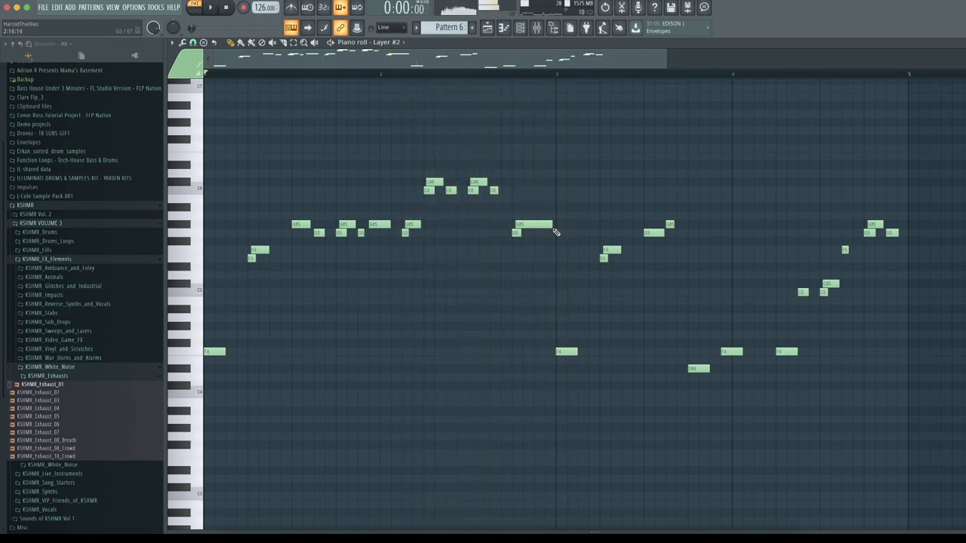
left_click_drag(535, 224, 536, 254)
key("space")
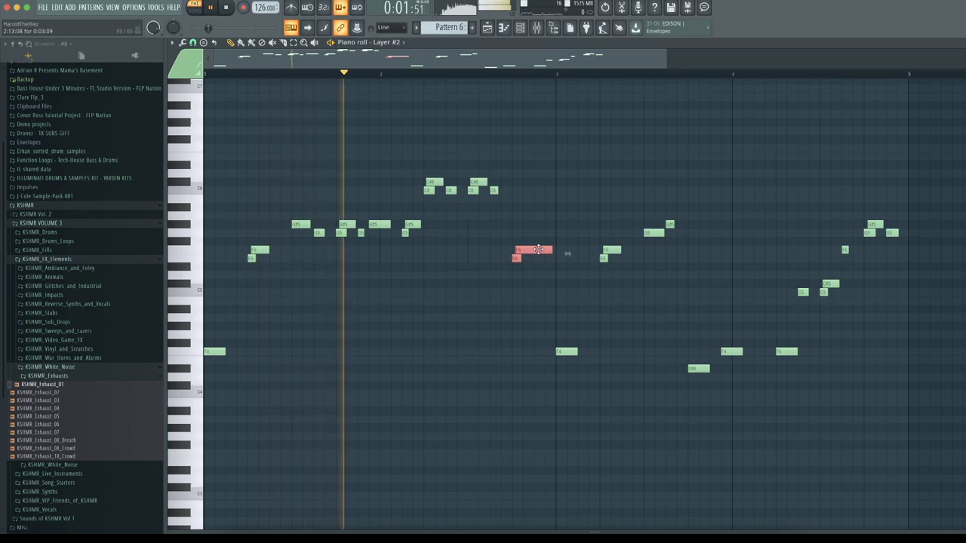
Step: Raise the pair late in bar 2 an octave to E6–F6 and shorten its second note
key("space")
left_click_drag(538, 249, 539, 148)
key("space")
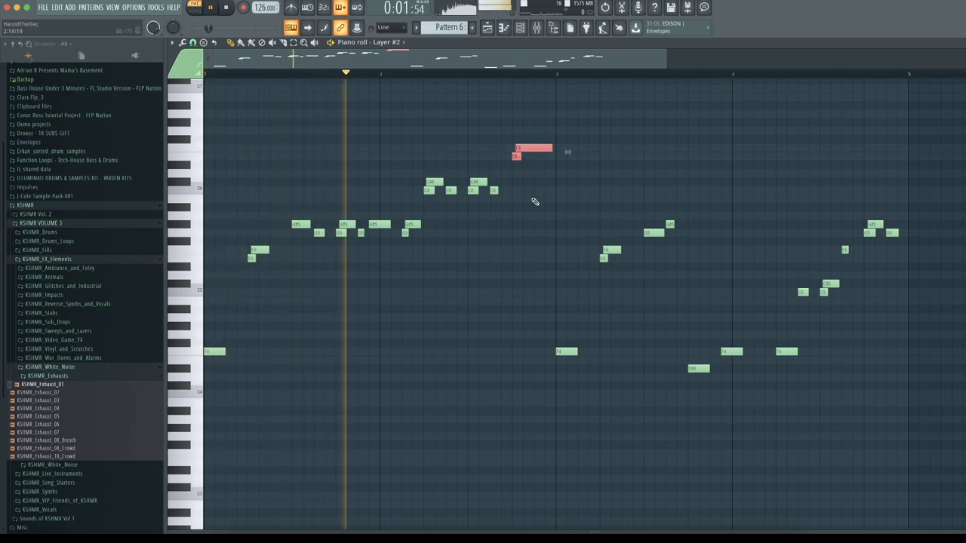
key("space")
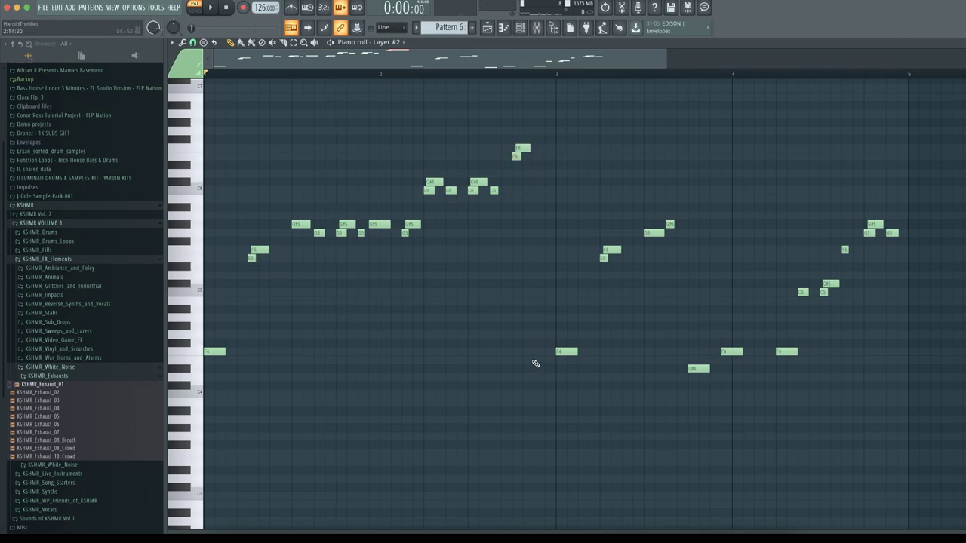
Step: Add a low E4 note just before bar 3 and play the pattern
left_click(535, 361)
key("space")
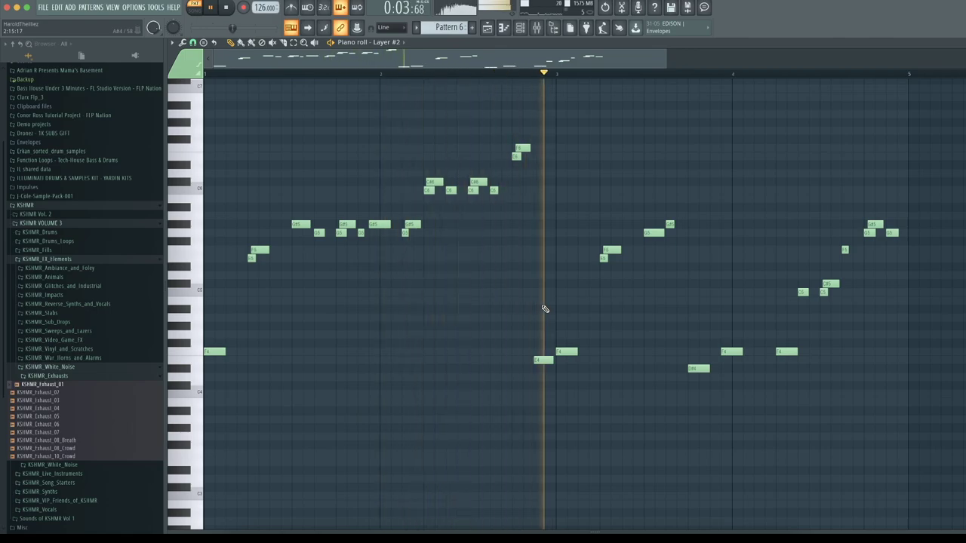
key("space")
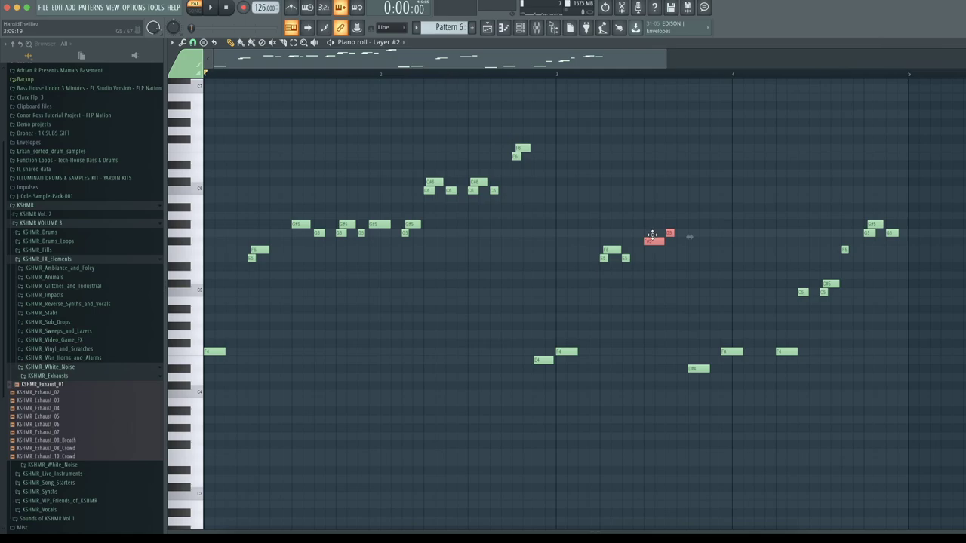
Step: Set the two high notes late in bar 3 to B5 and C6, and replace the low note after them with a B5–C6 pair
scroll(664, 201, "down", 2)
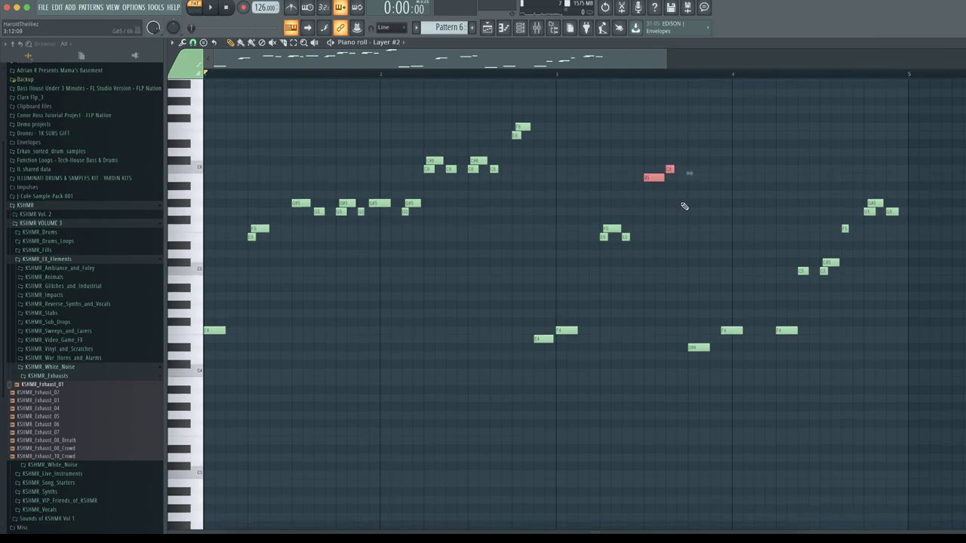
left_click_drag(695, 347, 694, 176)
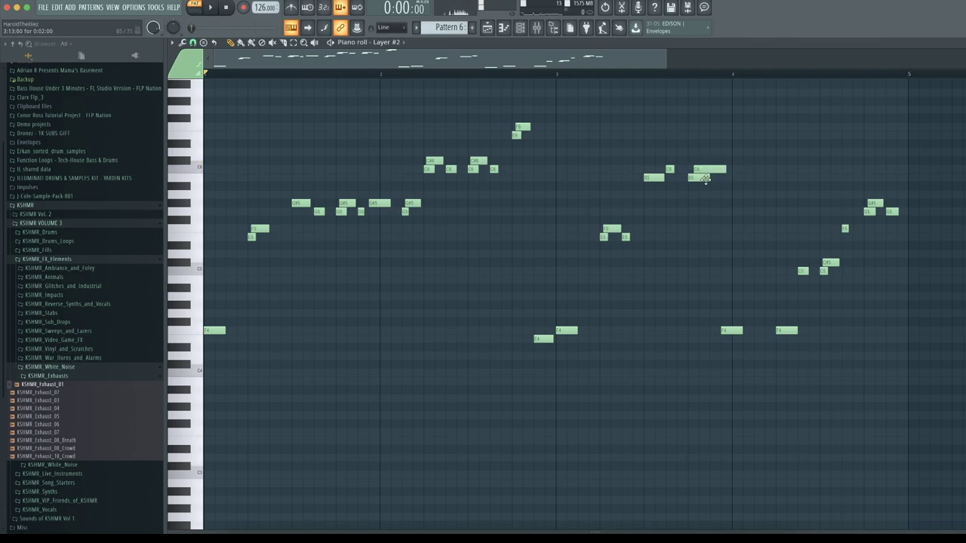
key("space")
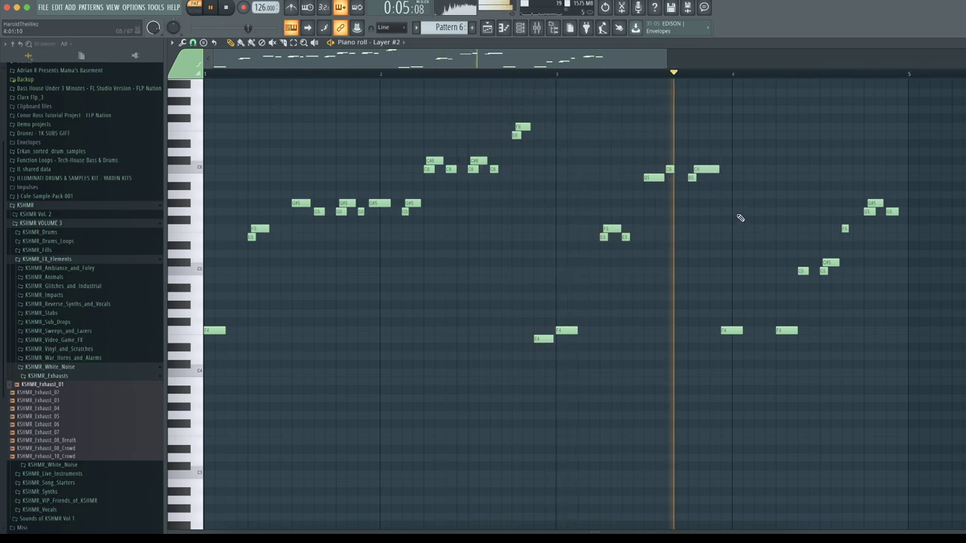
key("space")
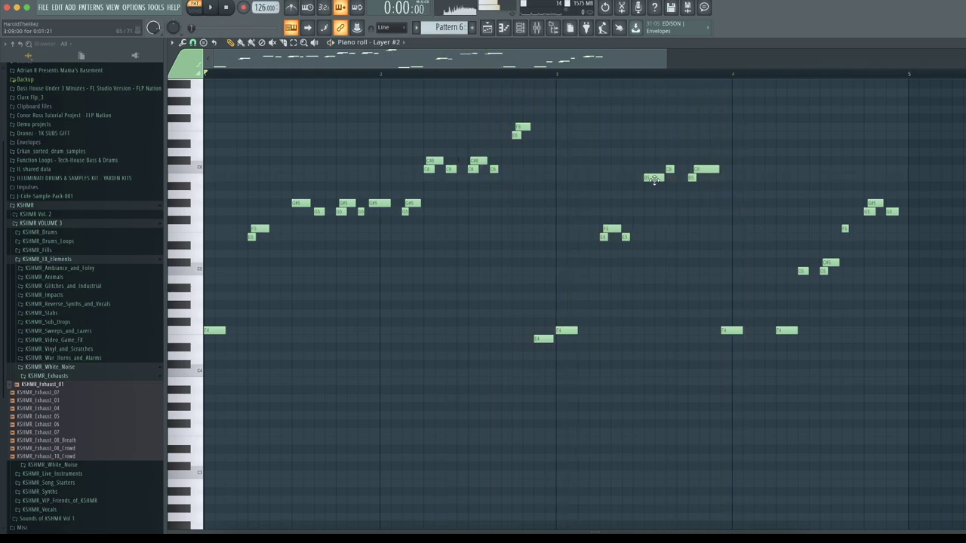
Step: Transpose the four high notes late in bar 3 up one semitone to C6 and C#6, and play them back
left_click_drag(708, 165, 712, 159)
key("space")
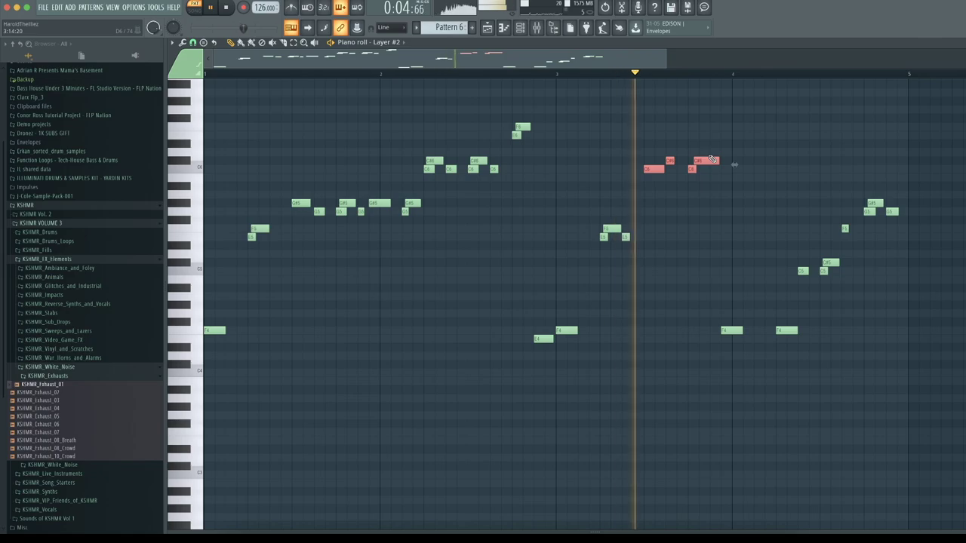
key("space")
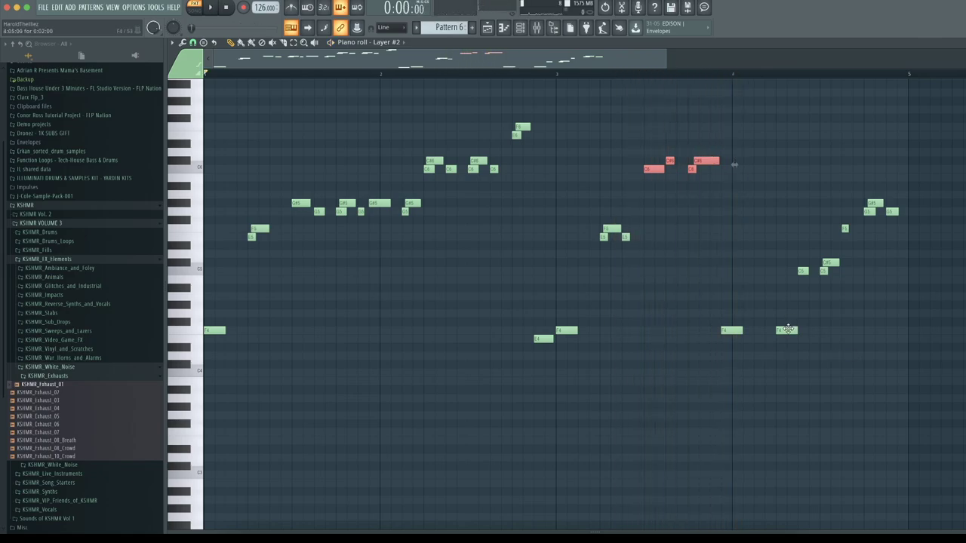
Step: Rewrite the bar 4 phrase as two E6–F6 pairs, a C6–C#6 pair and a C6, ending on a long E4
left_click_drag(788, 329, 785, 176)
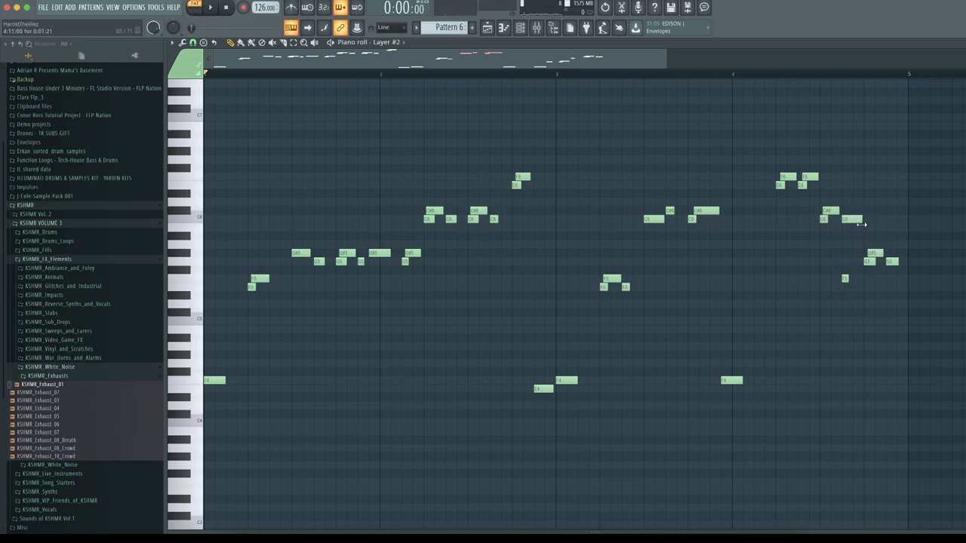
key("space")
left_click_drag(883, 388, 906, 388)
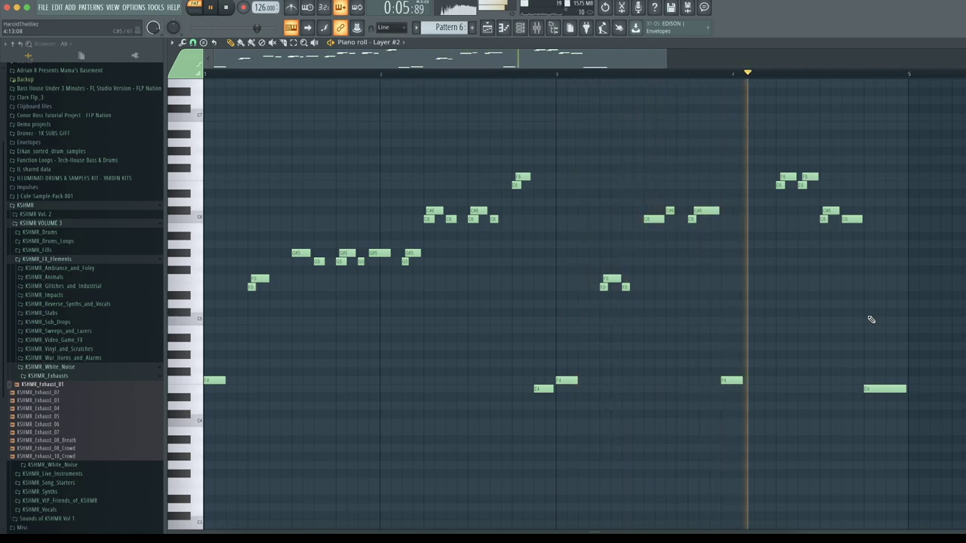
key("space")
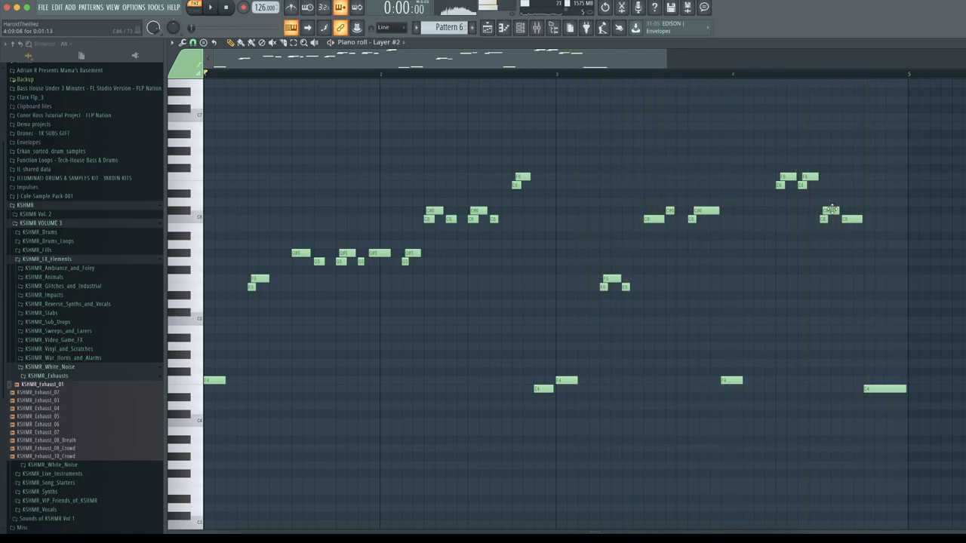
Step: Replace the second E6–F6 pair in bar 4 with a single F6 and play from the start of bar 4
left_click(803, 179)
key("space")
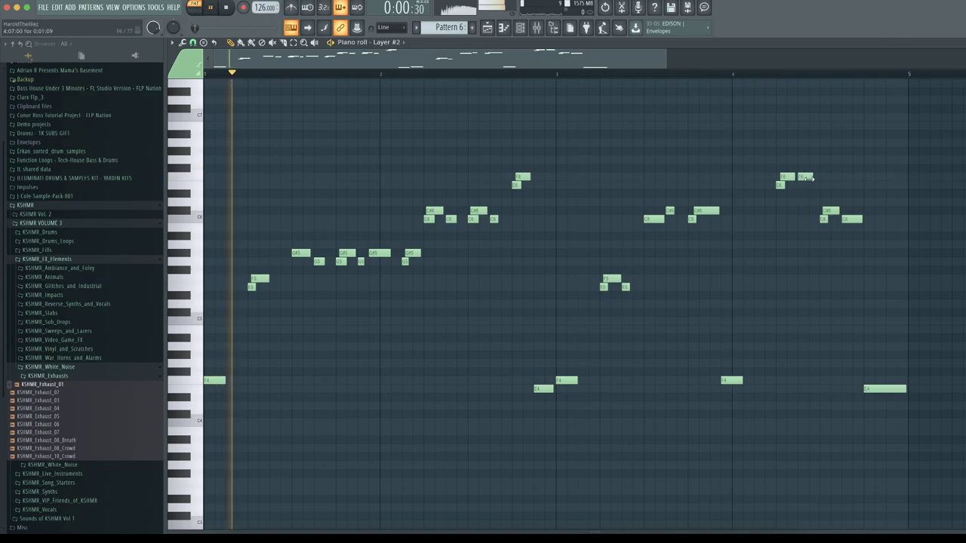
left_click(735, 75)
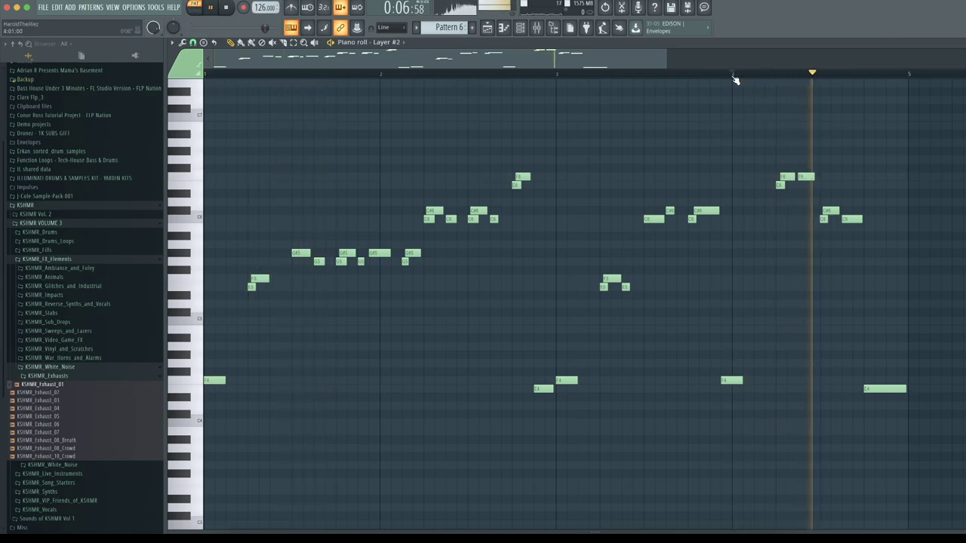
key("space")
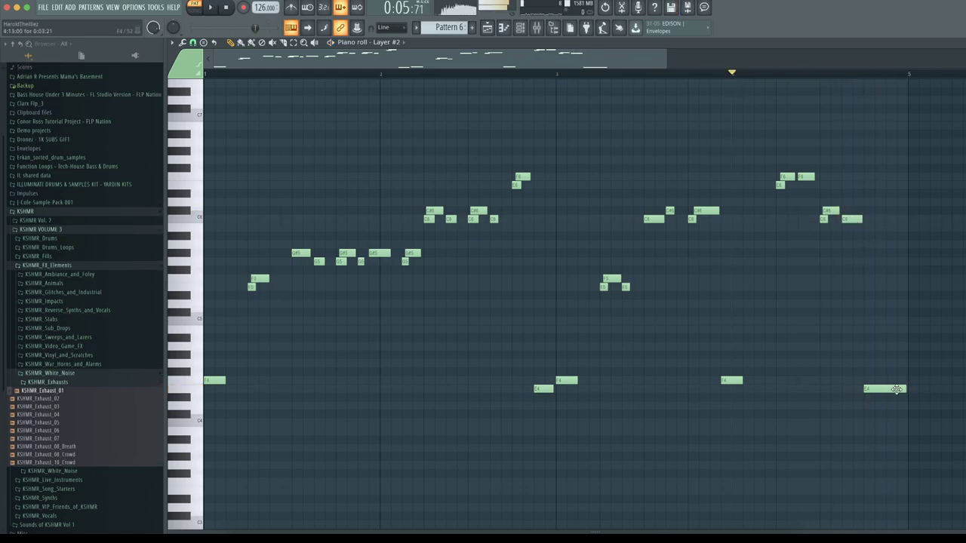
Step: Raise the closing E4 of bar 4 to a shorter E5, delete the G#5 at the end of bar 1, and audition the pattern
left_click_drag(896, 390, 899, 296)
key("space")
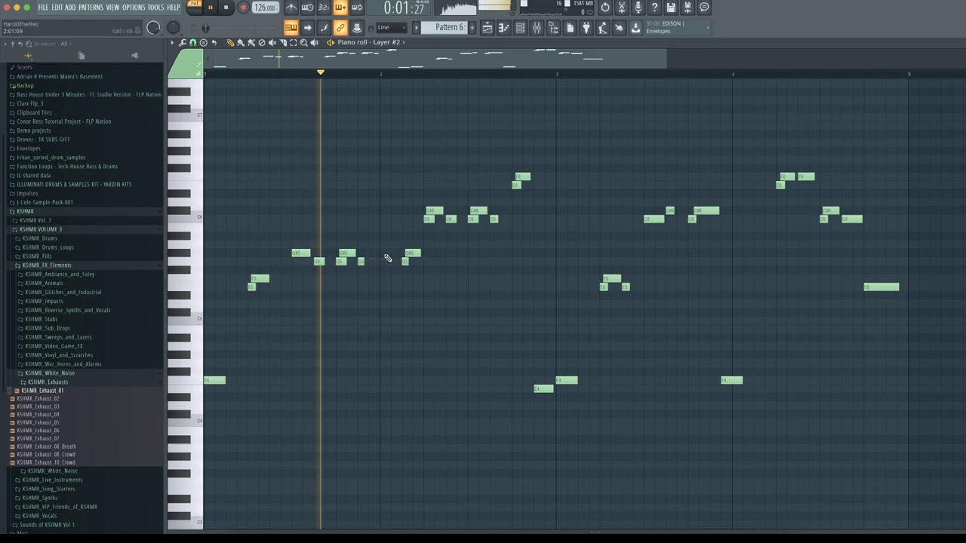
key("space")
key("space")
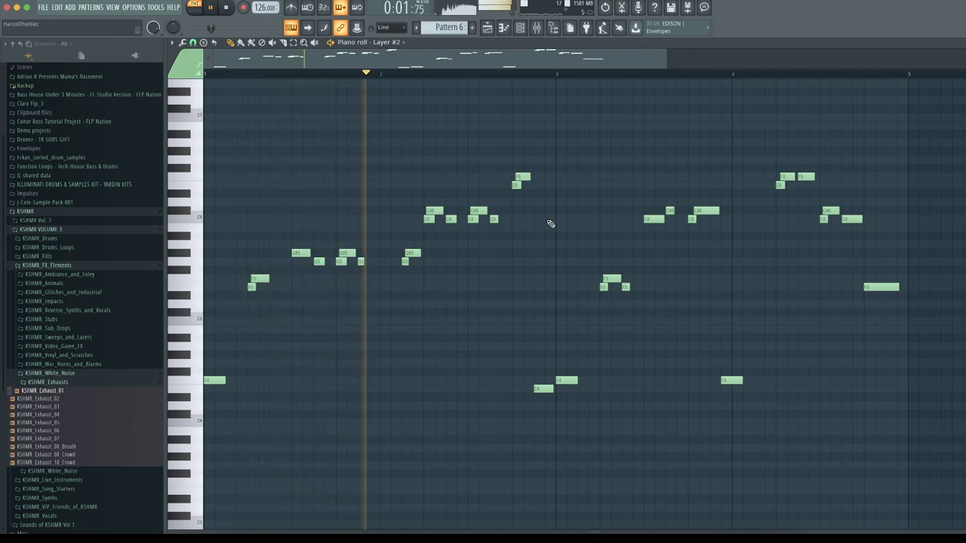
key("space")
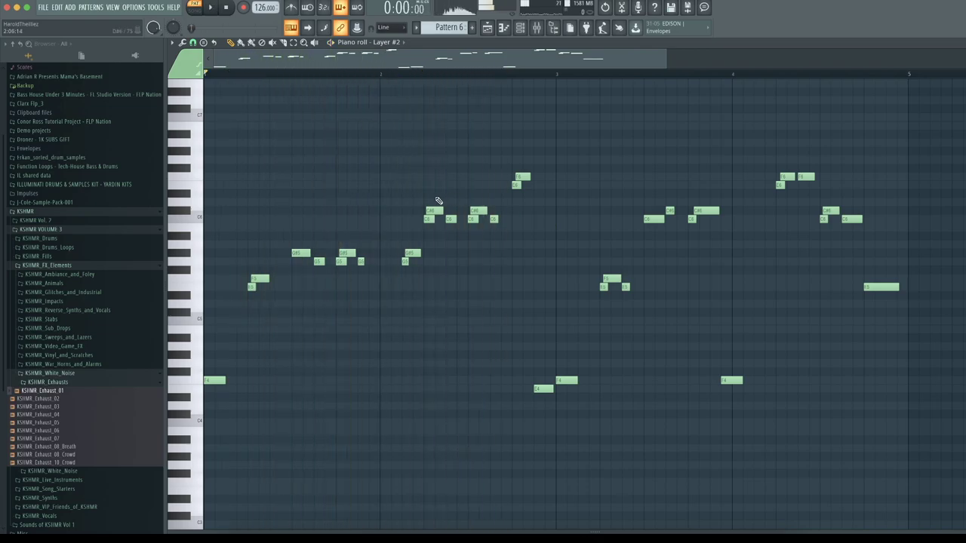
Step: Lower the second C6–C#6–C6 group in bar 2 by one octave and play the pattern back
left_click_drag(477, 210, 513, 242)
key("ctrl+Down")
key("space")
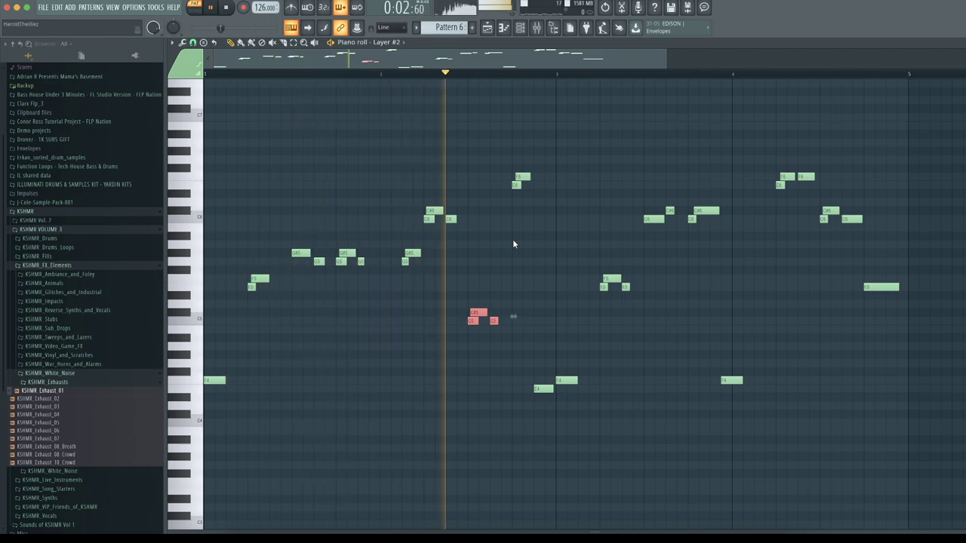
key("space")
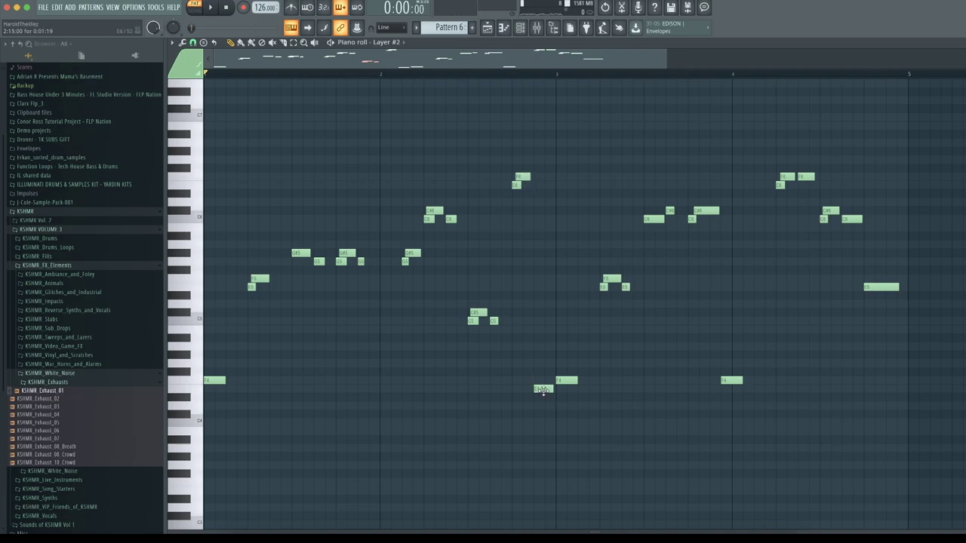
Step: Raise the E4 ending bar 2 and the F4 starting bar 3 by two octaves, auditioning each octave
left_click_drag(537, 392, 578, 370)
key("ctrl+Up")
key("space")
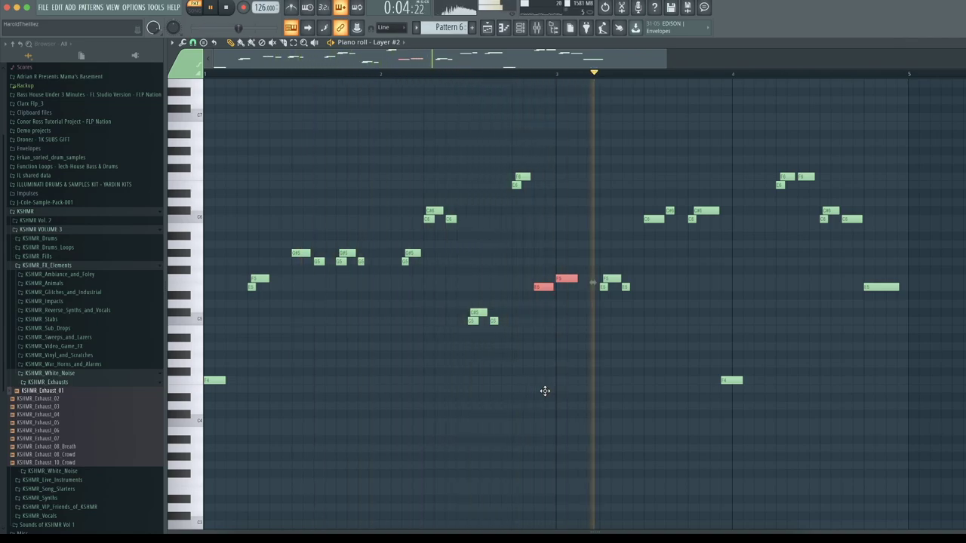
key("ctrl+Up")
key("ctrl+f")
key("Escape")
key("space")
key("space")
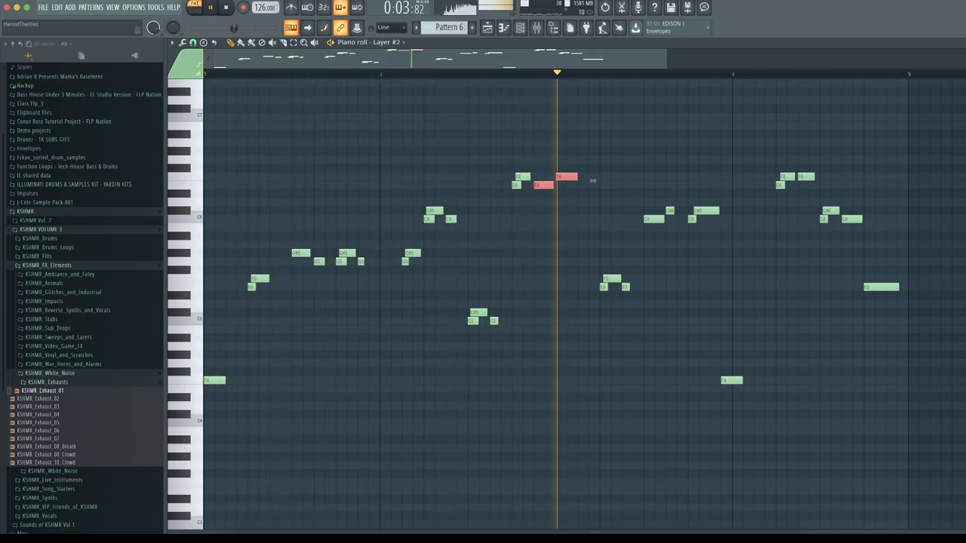
key("space")
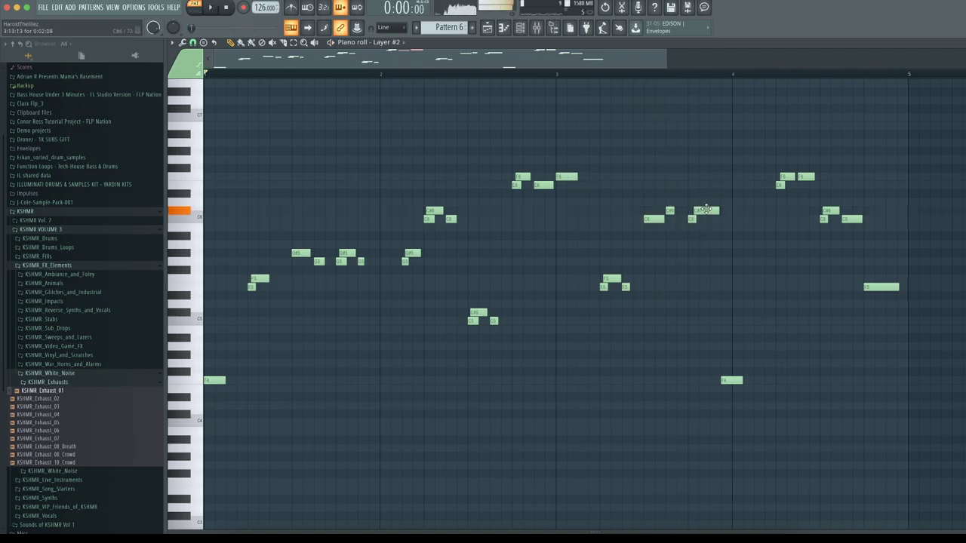
Step: Replace the C6–C#6 pair late in bar 3 with one long C6, raise bar 4's closing E5 to C6, and audition
key("space")
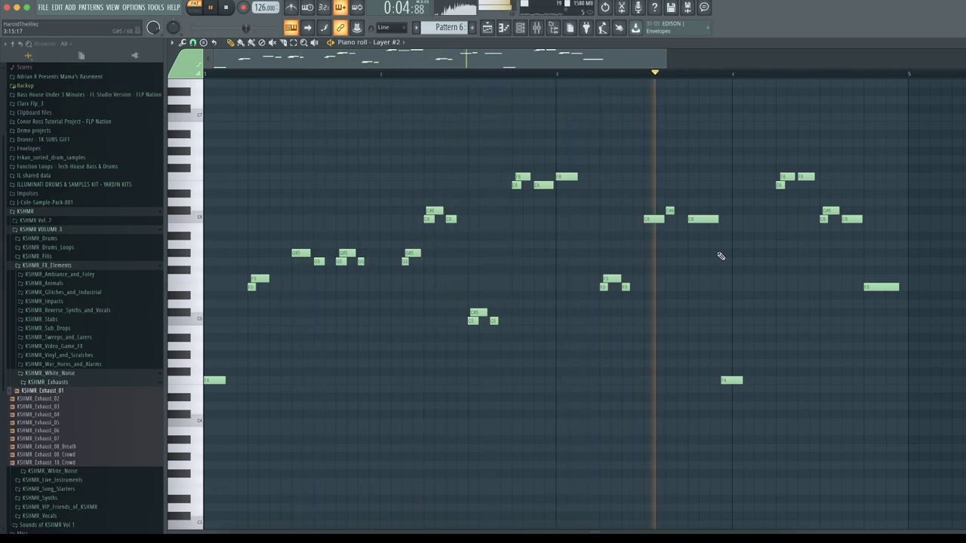
key("space")
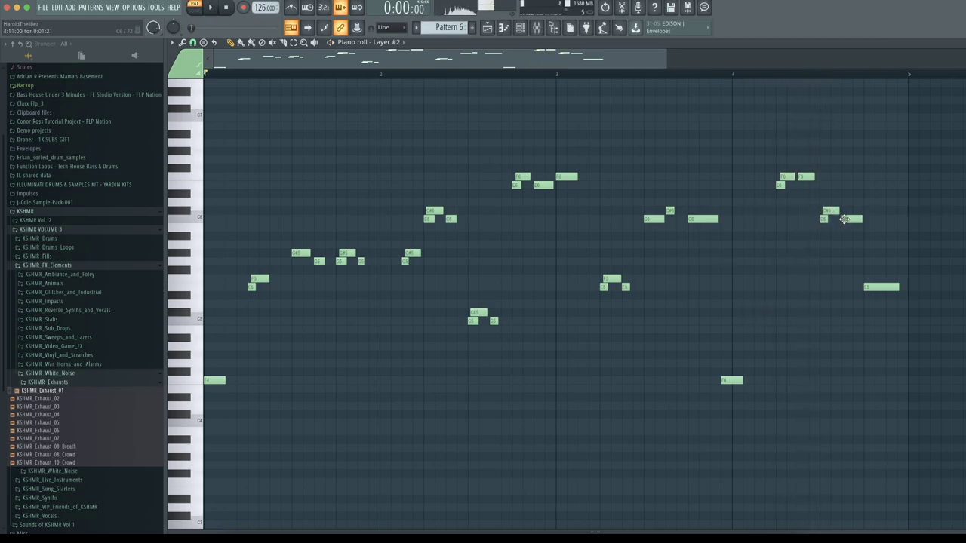
left_click_drag(874, 287, 872, 219)
key("space")
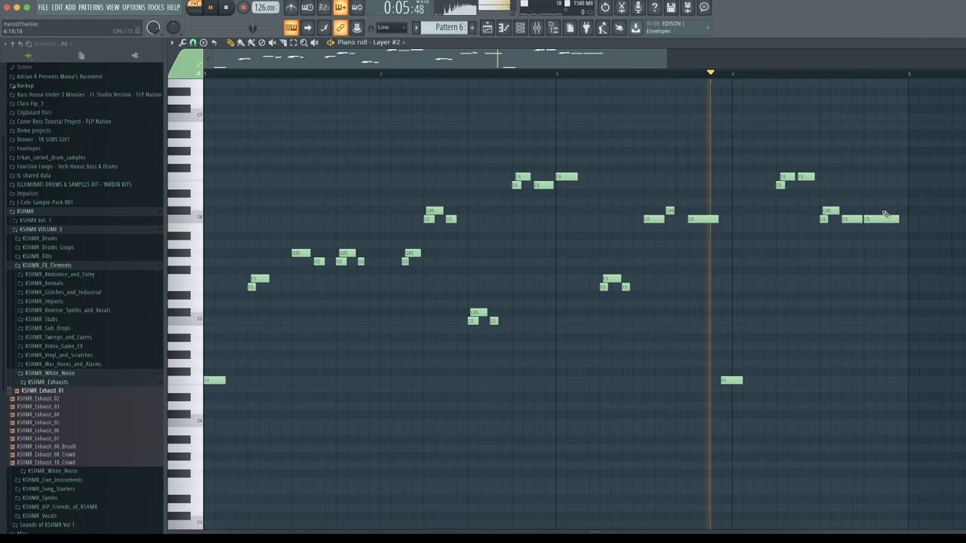
key("space")
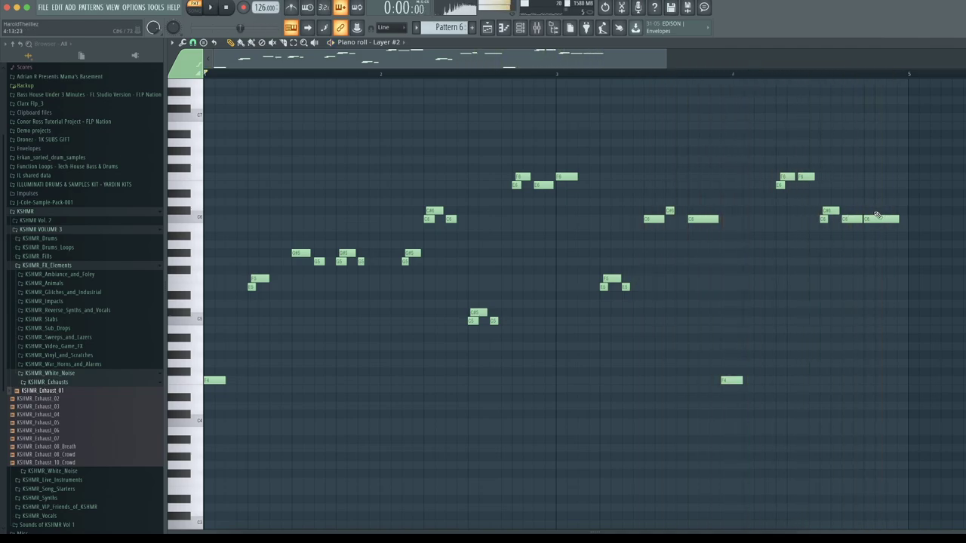
Step: Try short notes above bar 4's closing C6, remove them, lower the closing note to C5, and play from bar 4
left_click(880, 211)
left_click_drag(901, 212, 897, 211)
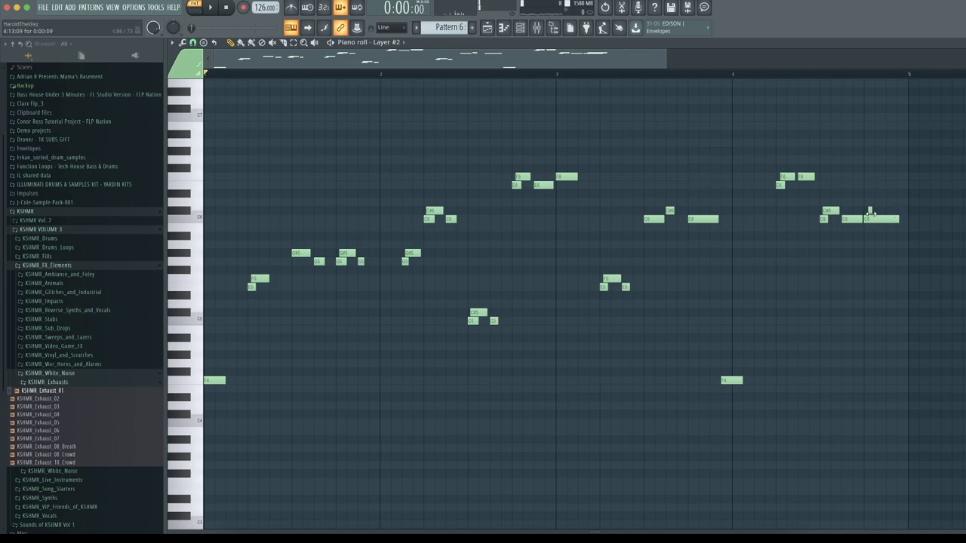
right_click(874, 211)
left_click(736, 73)
left_click_drag(642, 60, 698, 67)
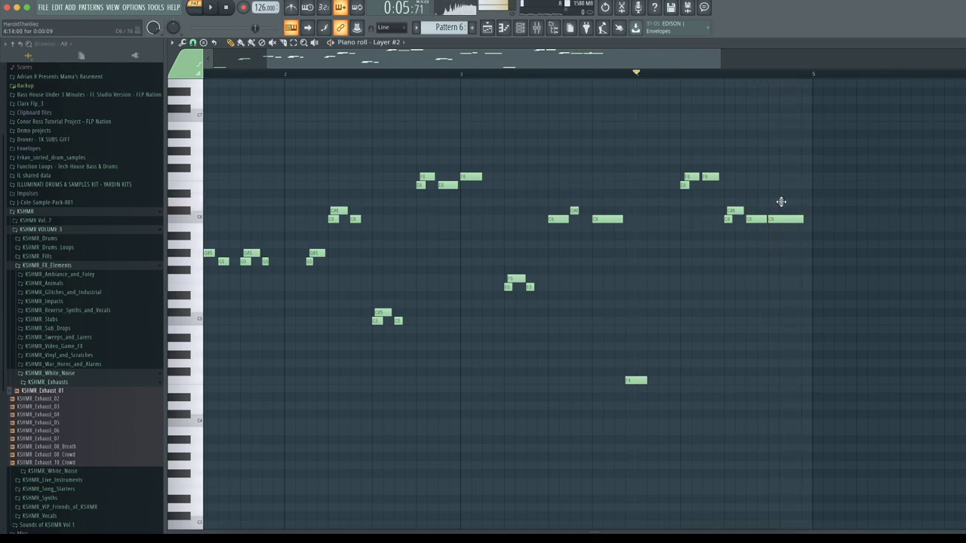
key("space")
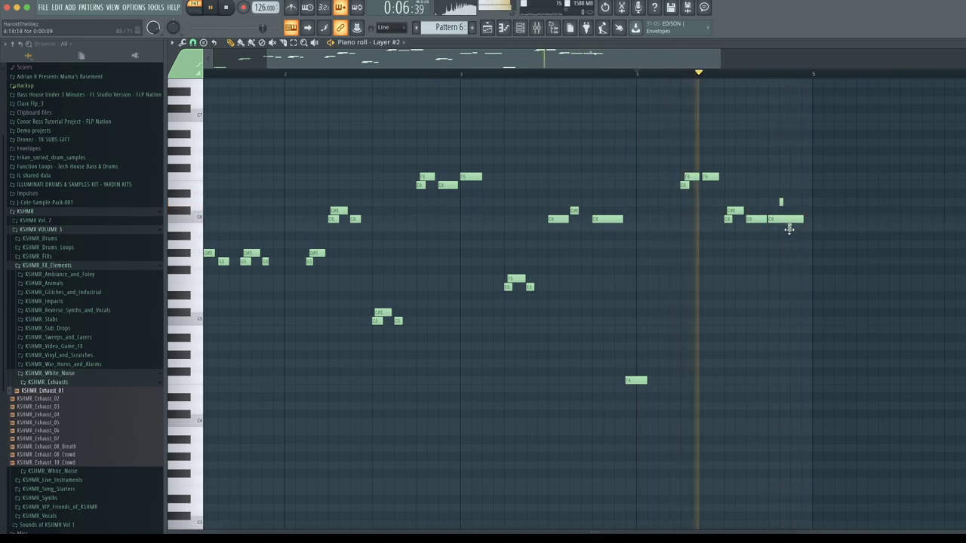
key("space")
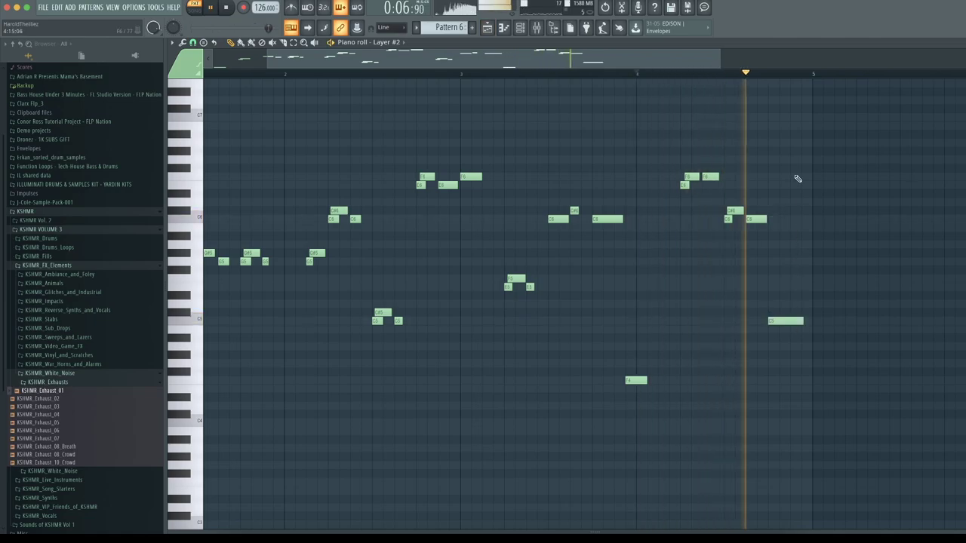
Step: Return to the playlist and play the arrangement in song mode with bars 17 to 25 in view
left_click(489, 28)
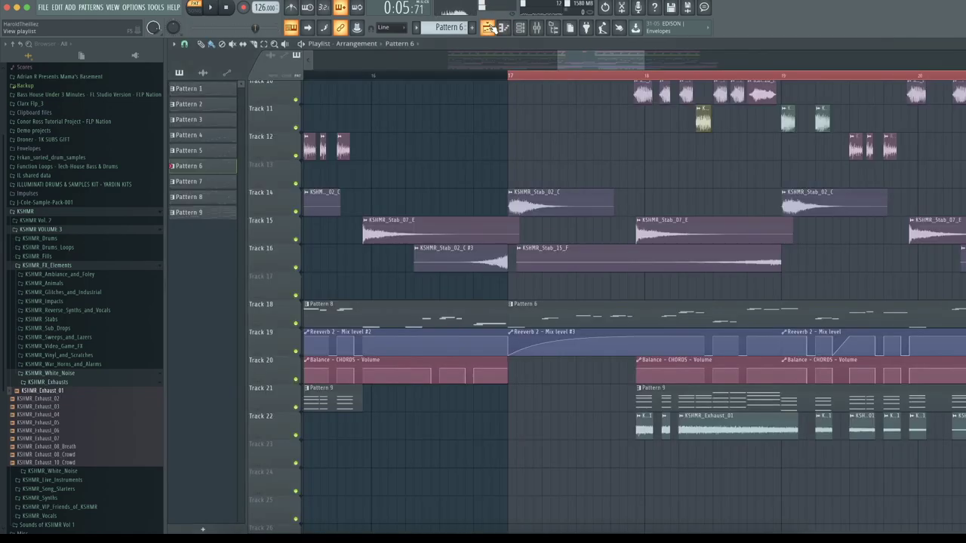
key("l")
key("space")
scroll(514, 78, "down", 1)
left_click_drag(573, 63, 588, 66)
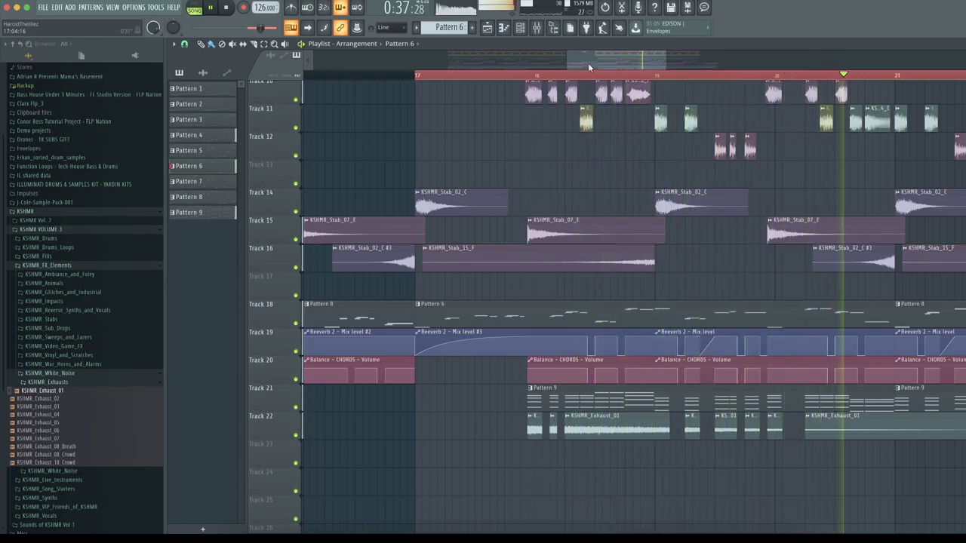
left_click_drag(587, 63, 620, 60)
key("space")
scroll(598, 78, "down", 3)
key("space")
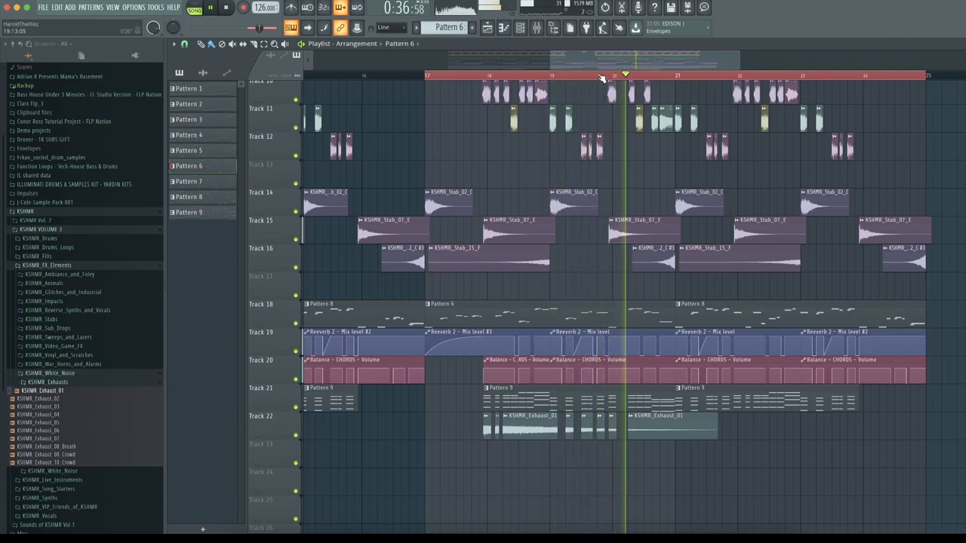
Step: Set the LEADS mixer track's level to -1.7 dB, close the mixer and stop playback
left_click(537, 29)
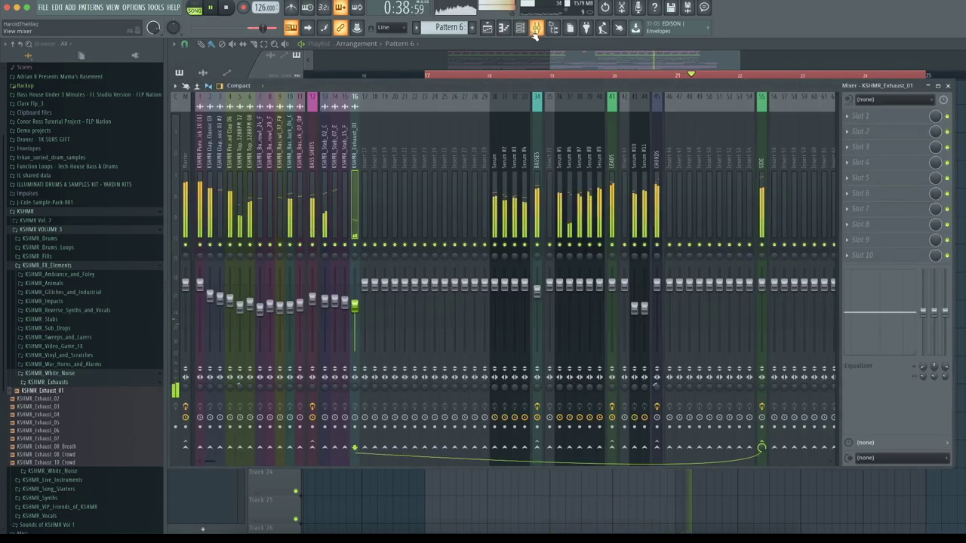
left_click(616, 272)
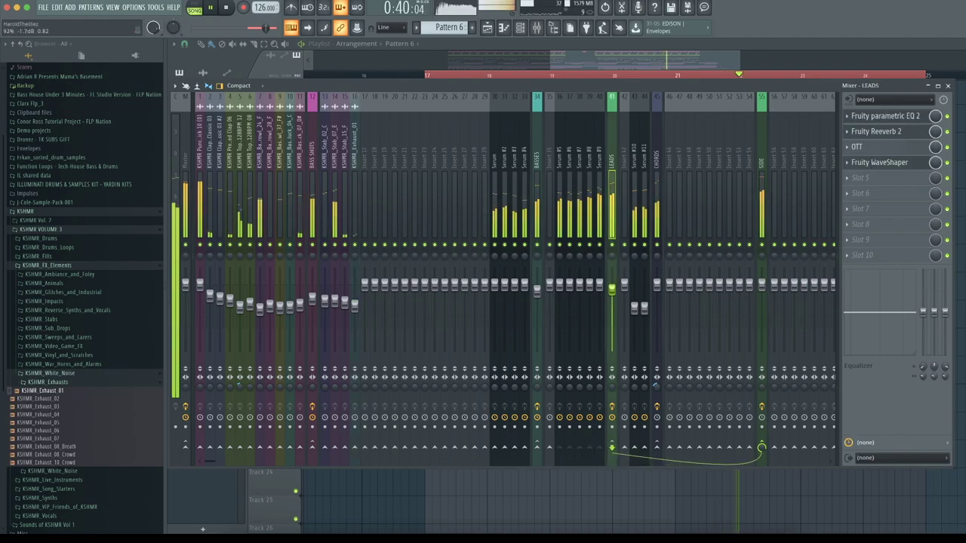
left_click(584, 61)
key("space")
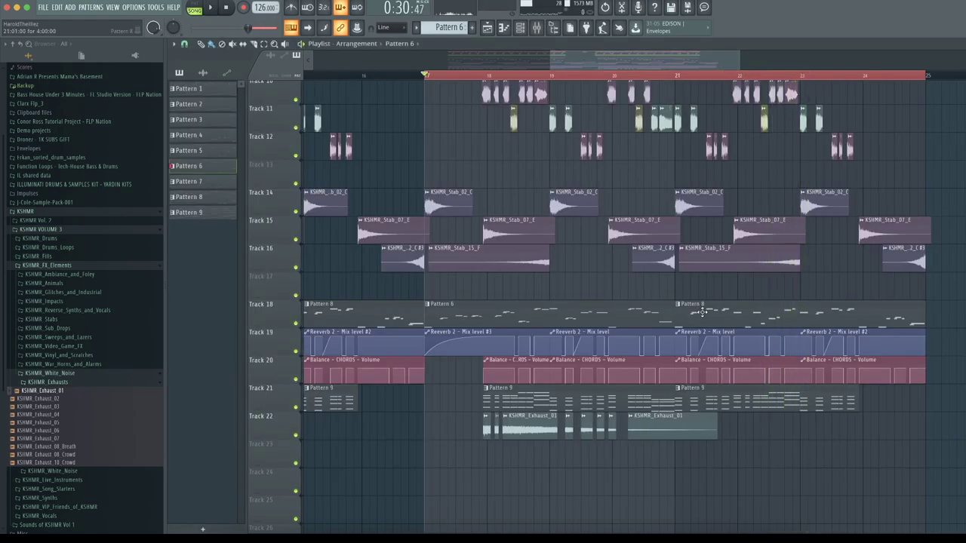
Step: Replace the Pattern 8 clip at bar 21 with Pattern 6, make it unique, and check its notes
right_click(703, 312)
left_click_drag(594, 307, 843, 306)
key("space")
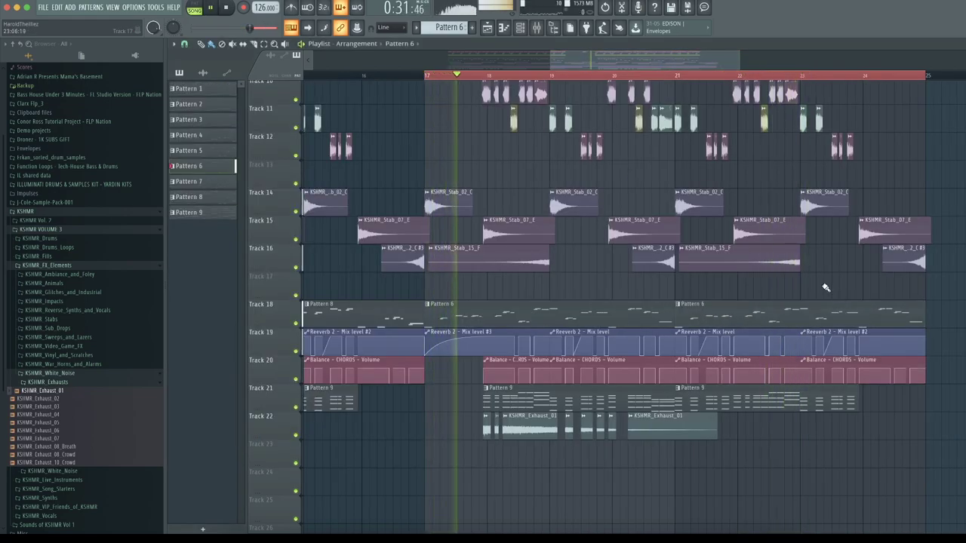
right_click(678, 308)
left_click(707, 366)
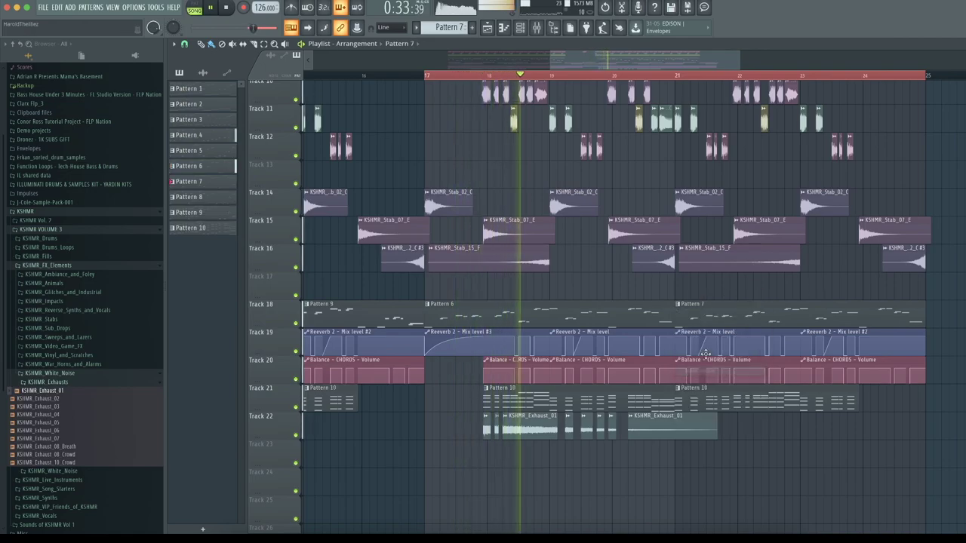
double_click(708, 317)
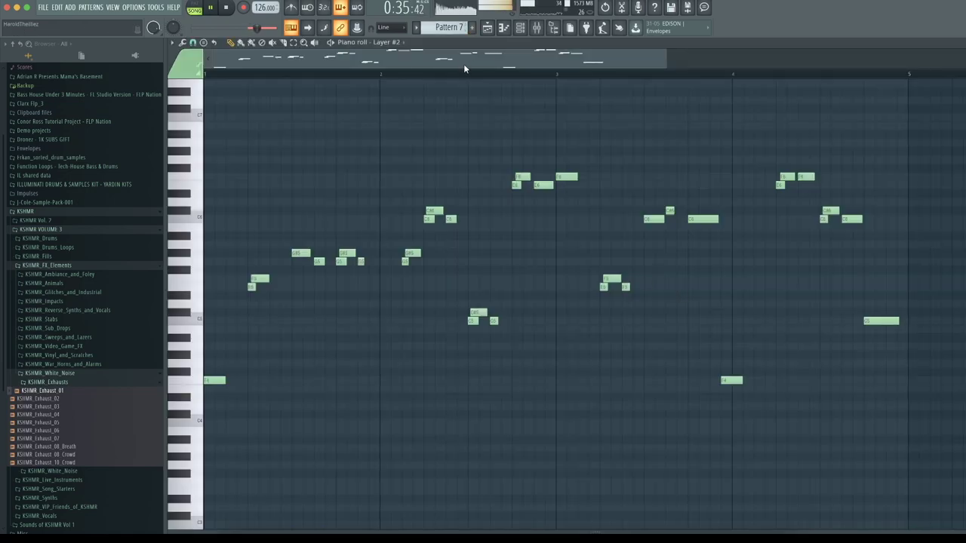
left_click(488, 30)
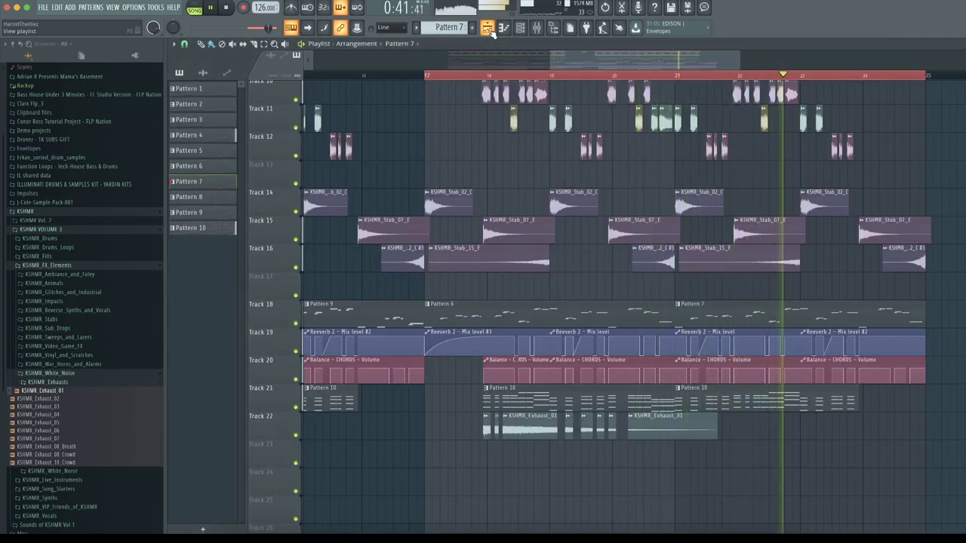
Step: In Pattern 6, lower the E6–F6 phrase across bars 2–3 an octave and raise the E5–F5–E5 group in bar 3 an octave
key("space")
double_click(533, 309)
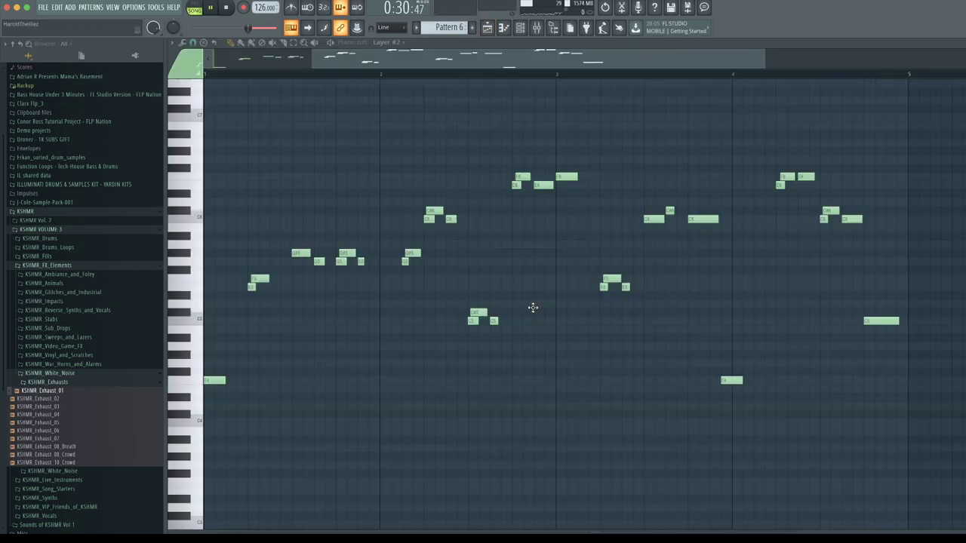
key("space")
key("ctrl+Down")
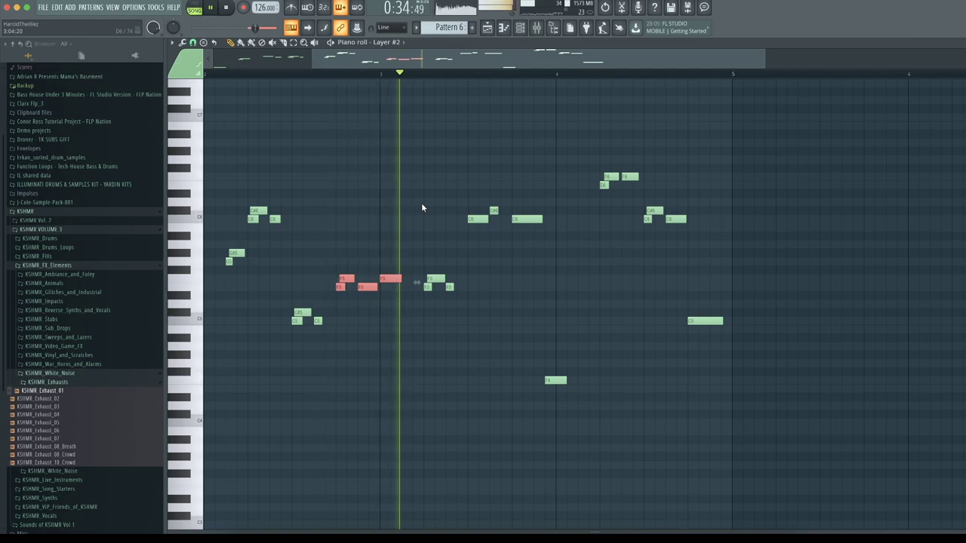
key("space")
left_click_drag(415, 267, 473, 312)
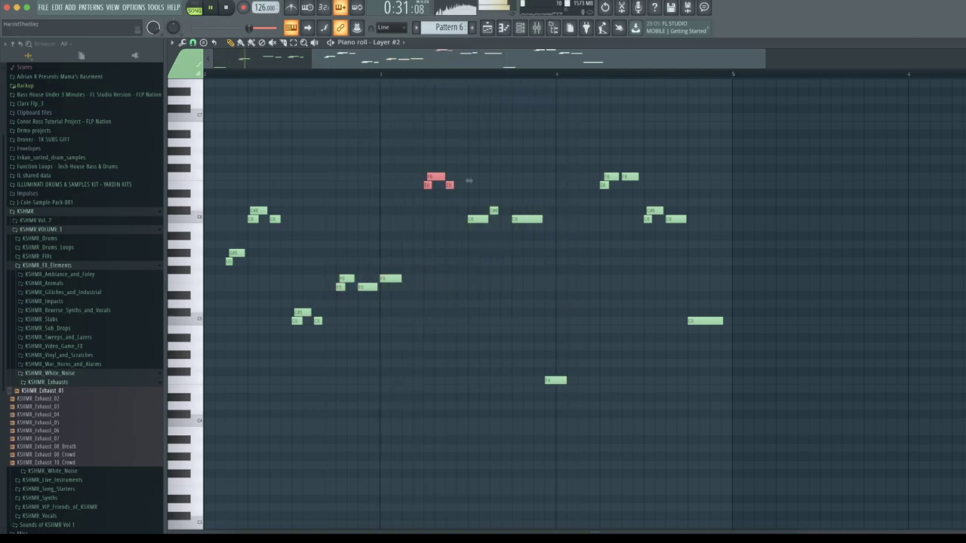
Step: End bar 4 of Pattern 6 with a short E5 and a long F5, and shorten the C6 before them
left_click_drag(464, 65, 233, 56)
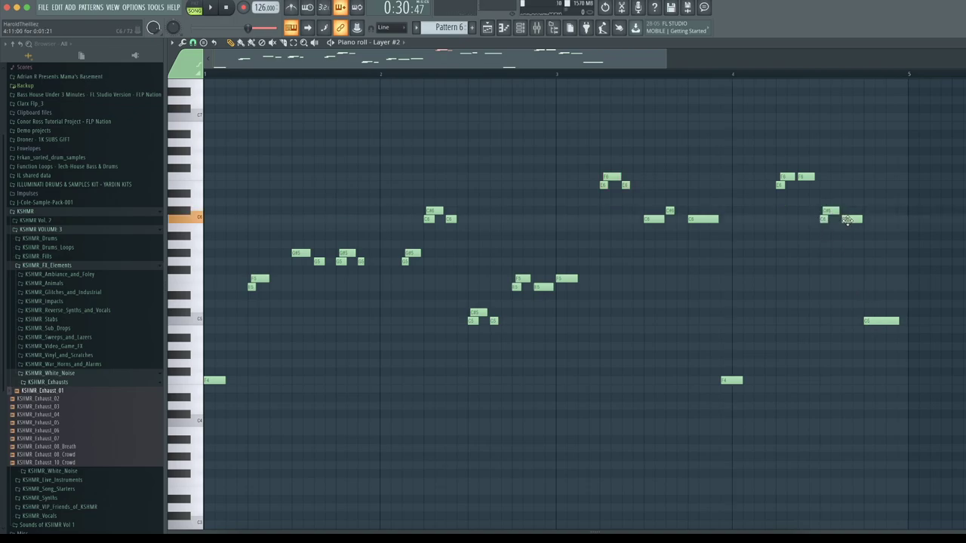
left_click_drag(870, 301, 872, 289)
left_click(867, 279)
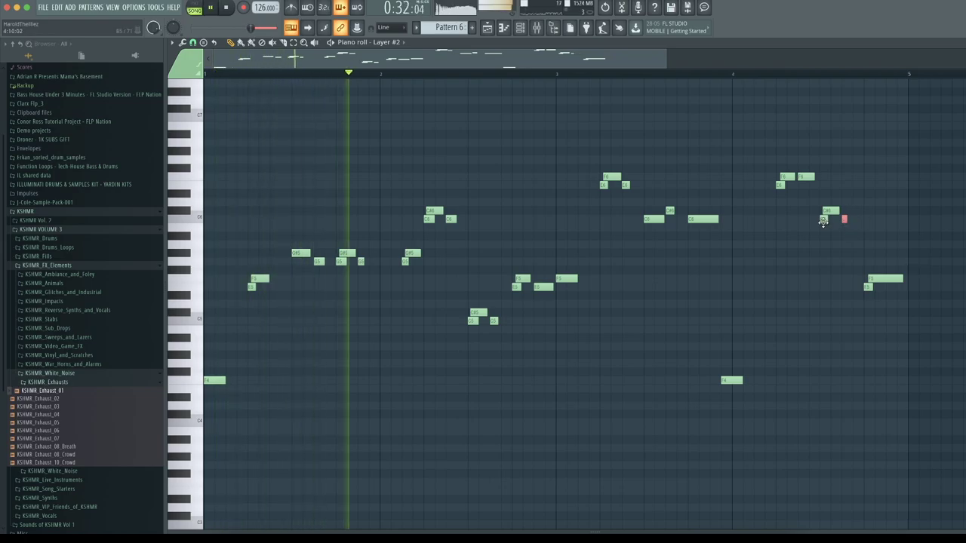
Step: Raise bar 3's E6–F6–E6 group to G6–G#6–G6 and bar 4's closing pair to G5–G#5, with playback between
mouse_move(600, 181)
left_mouse_down()
mouse_move(632, 164)
mouse_move(614, 146)
mouse_move(586, 172)
left_mouse_up()
key("space")
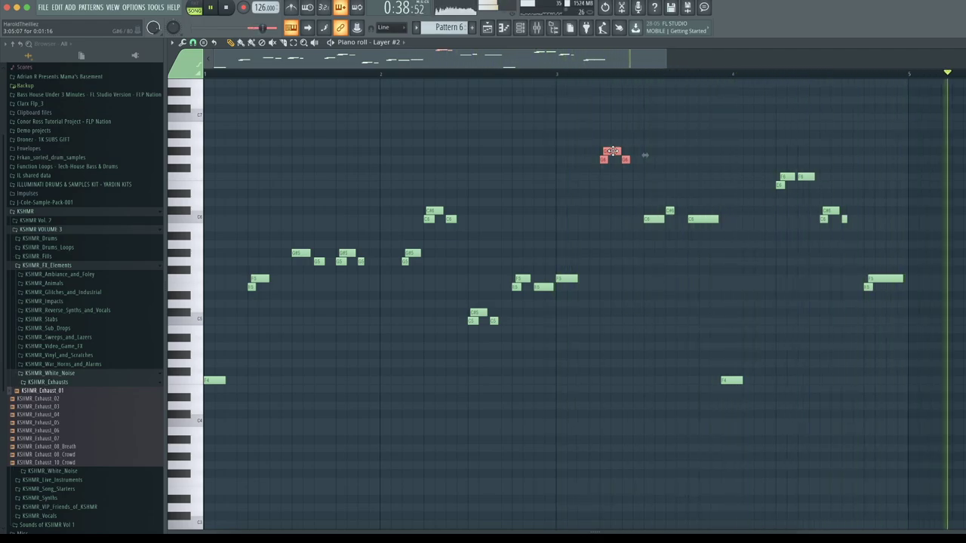
key("space")
left_click_drag(884, 281, 881, 256)
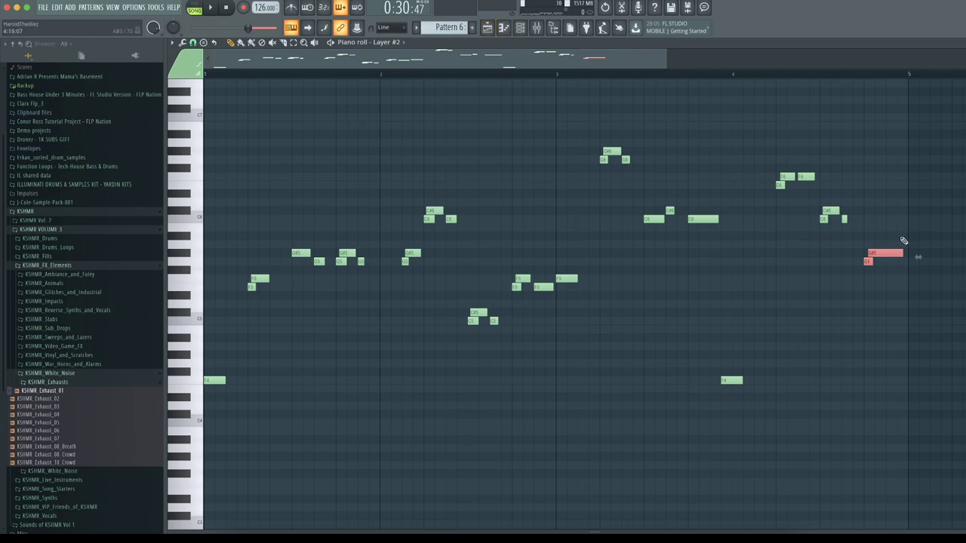
Step: Replace the lead clip at bar 21 with a copy of Pattern 6, make it unique, and open it in the piano roll
left_click(504, 32)
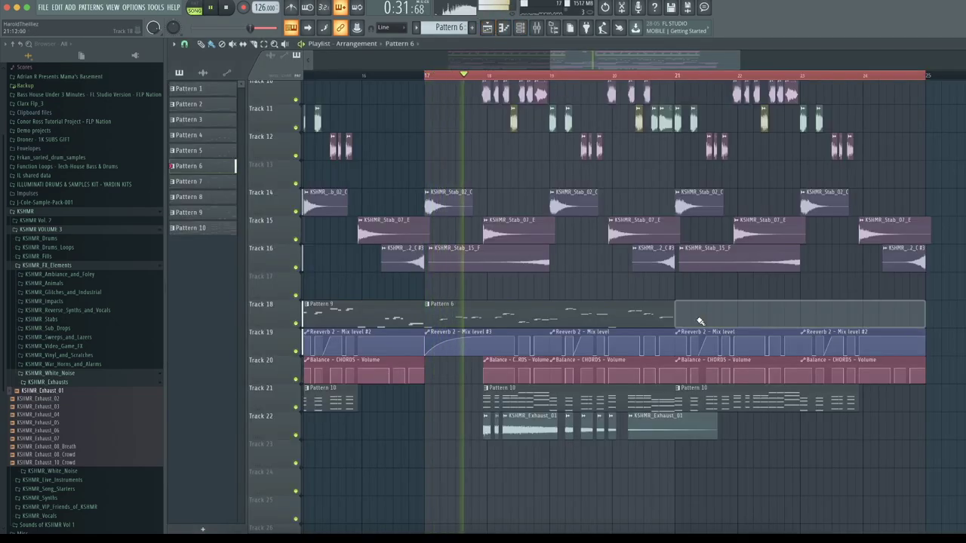
left_click_drag(867, 313, 845, 313)
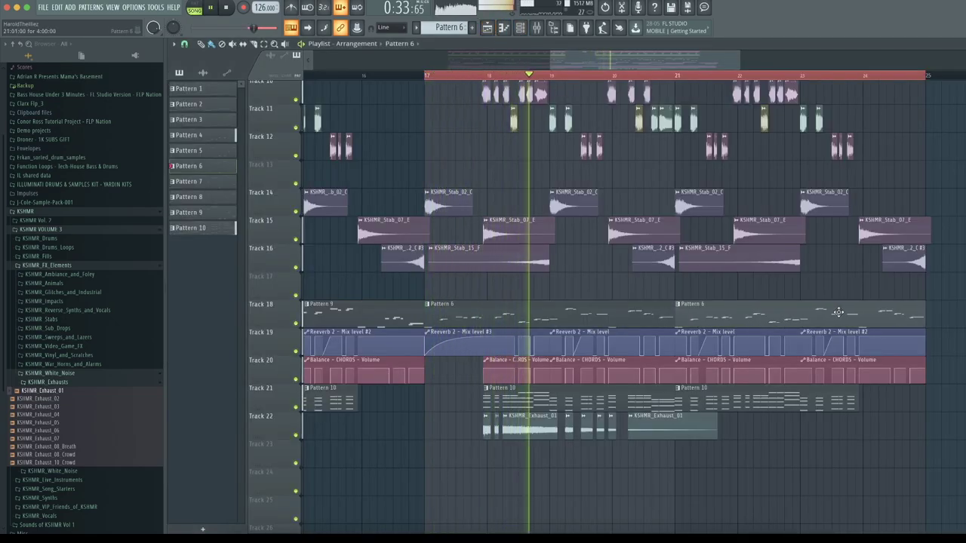
left_click(677, 303)
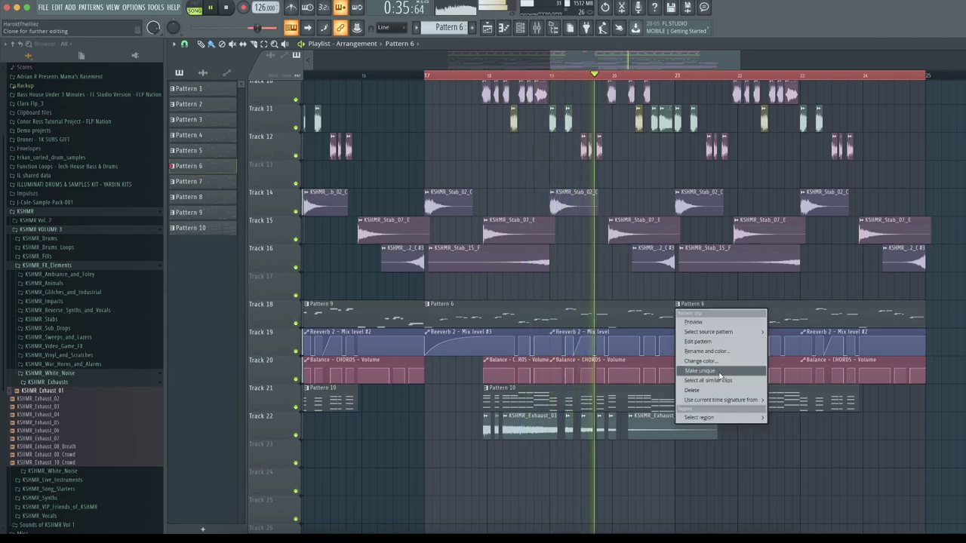
left_click(768, 341)
double_click(779, 322)
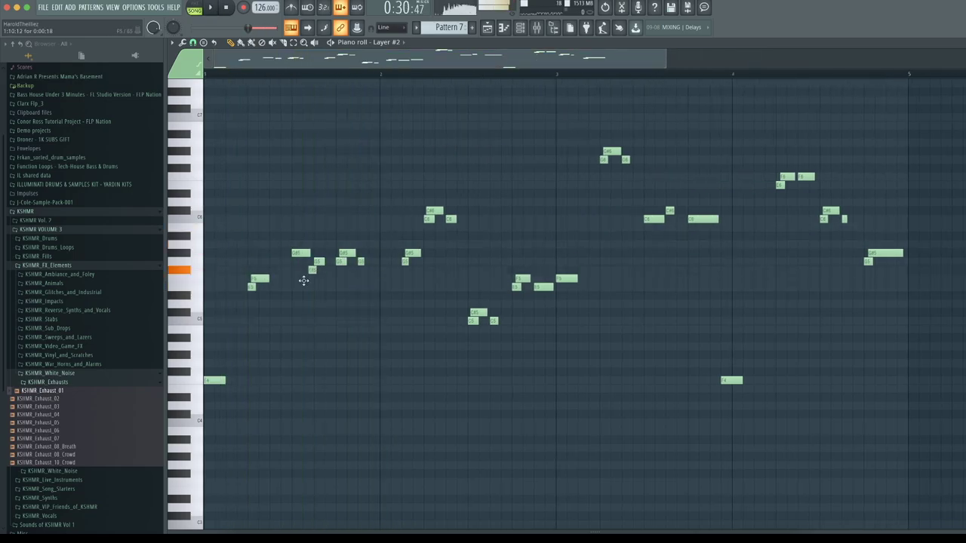
Step: Lower the G#5 and G5 notes in the second half of bar 1 by one octave and play the variation
left_click_drag(289, 223, 377, 278)
key("super+Down")
key("super+space")
type("`")
key("Escape")
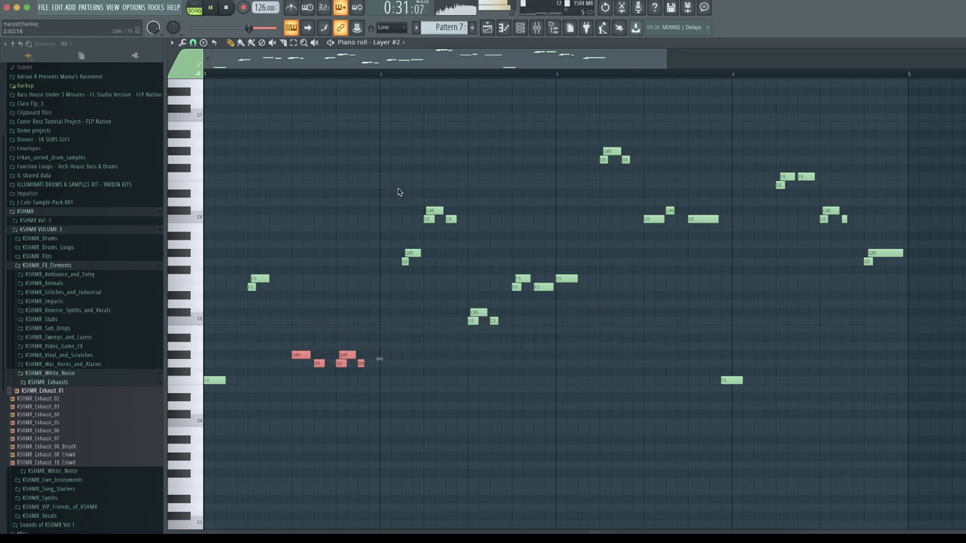
Step: Lower bar 2's G5–G#5 pair and first C6–C#6–C6 group by one octave, and end the bar on D#4–E4–F4
left_click_drag(506, 263, 627, 310)
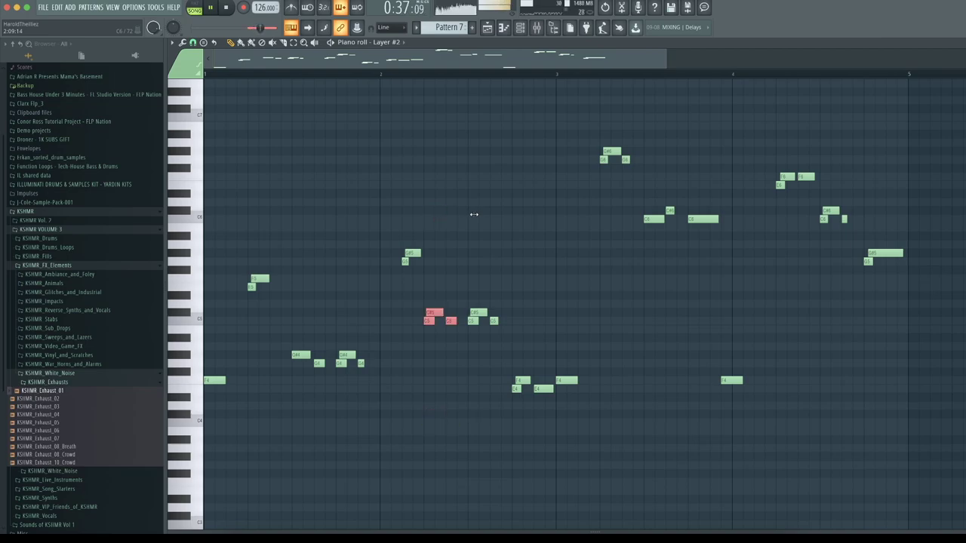
key("ctrl+Down")
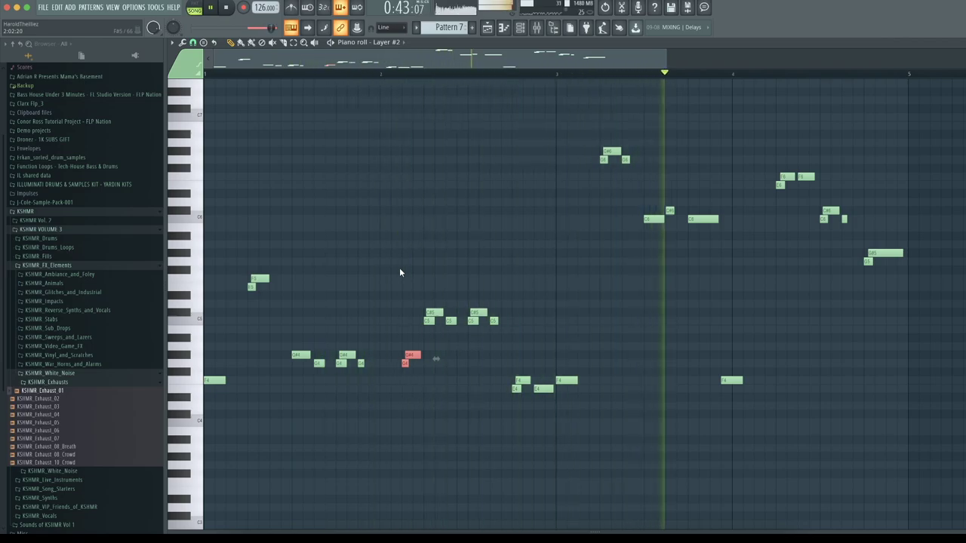
key("super+space")
key("Escape")
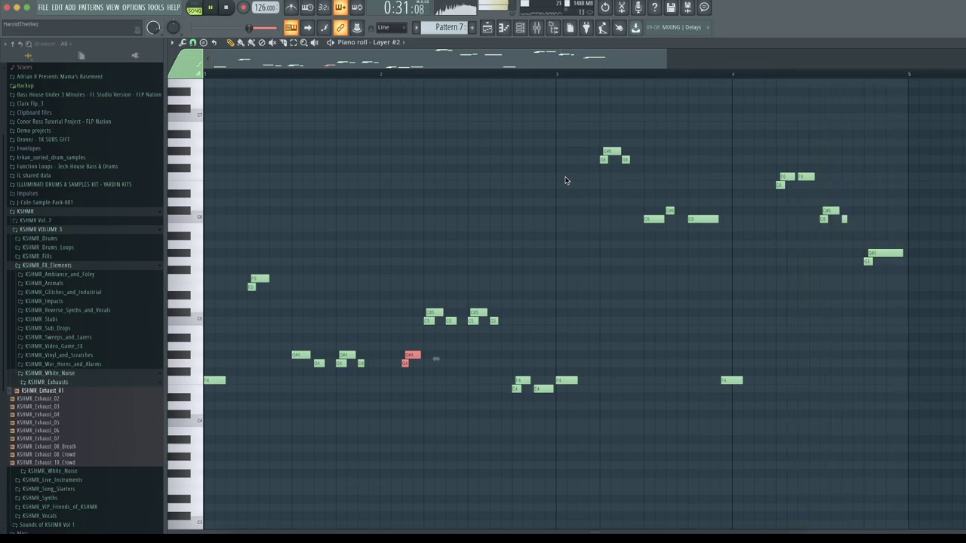
left_click(488, 27)
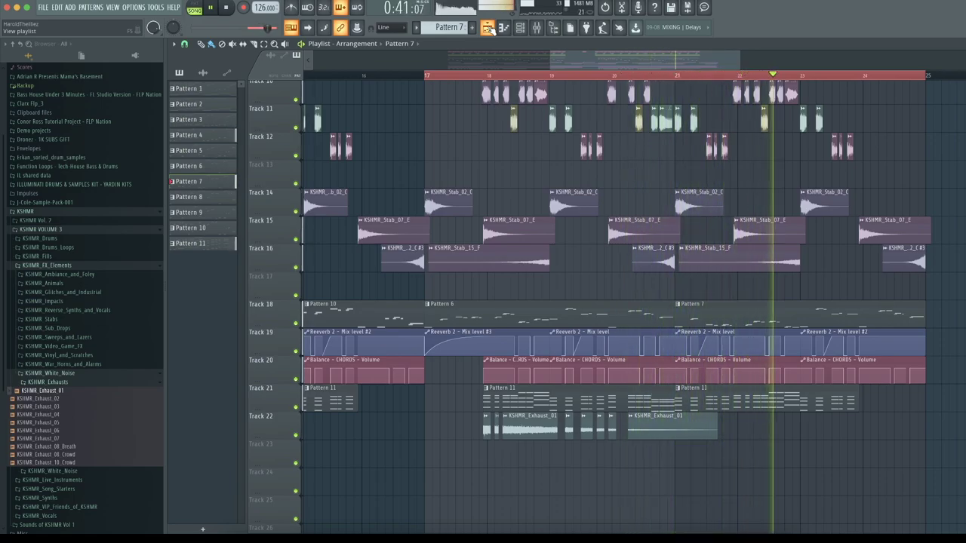
left_click(491, 29)
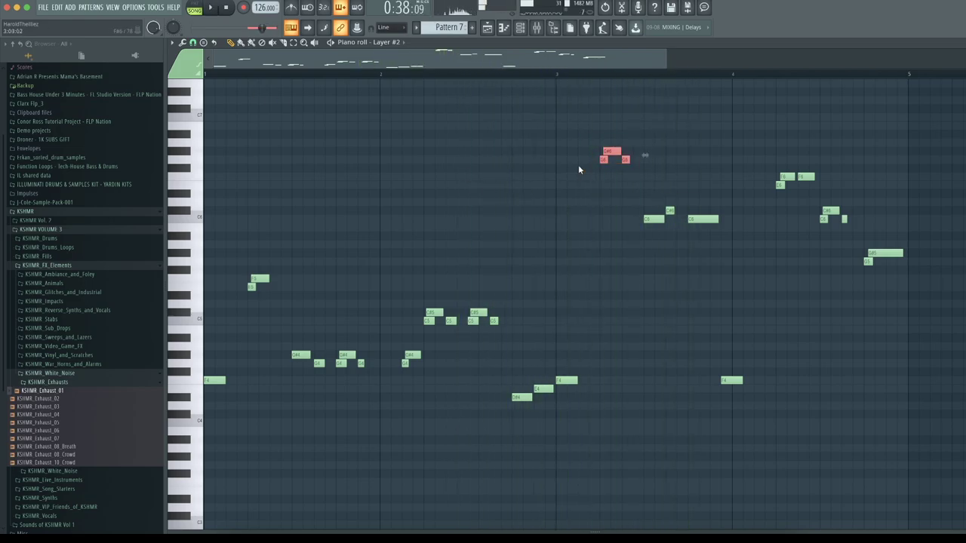
Step: Lower bar 3's G6–G#6–G6 group by one octave, with playback to check it
key("ctrl+Down")
key("space")
key("space")
left_click(591, 193, "ctrl")
key("space")
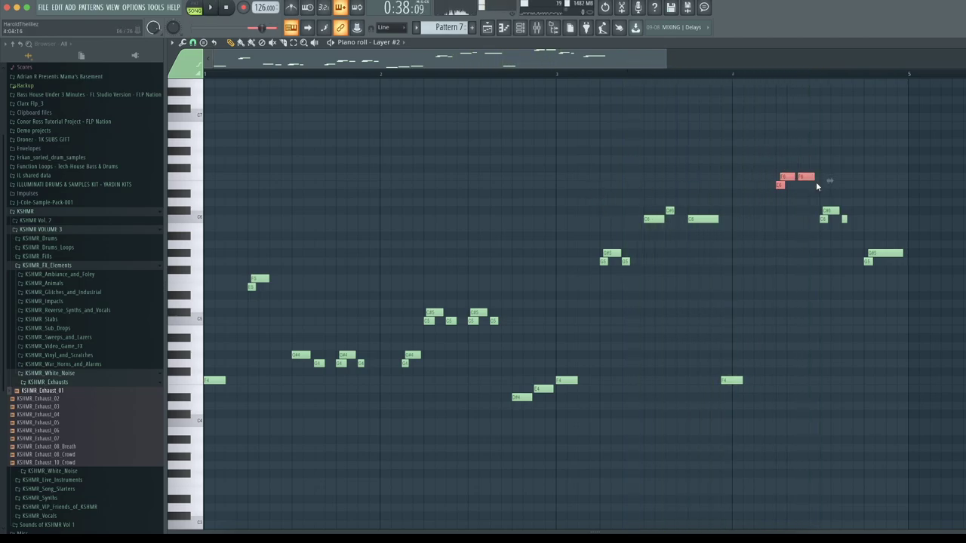
Step: Lower bar 4's E6–F6–F6, C6–C#6–C6 and G5–G#5 groups by one octave
key("ctrl+Down")
key("space")
left_click_drag(802, 190, 913, 289)
key("ctrl+Down")
key("ctrl+Down")
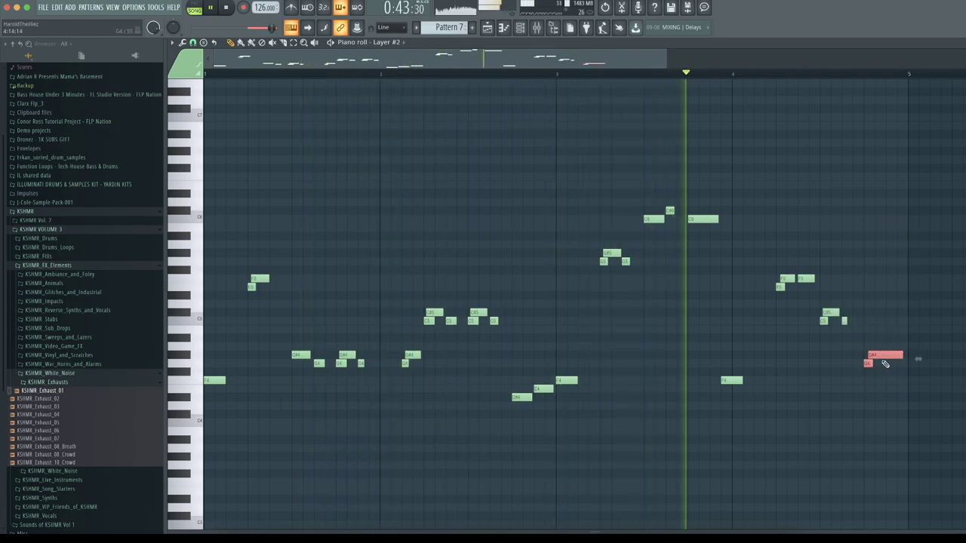
Step: Rework the last two groups of bar 4 into G5–G#5–G5 and E5–F5, with playback between
key("super+space")
key("Escape")
key("space")
left_click_drag(807, 299, 897, 380)
key("space")
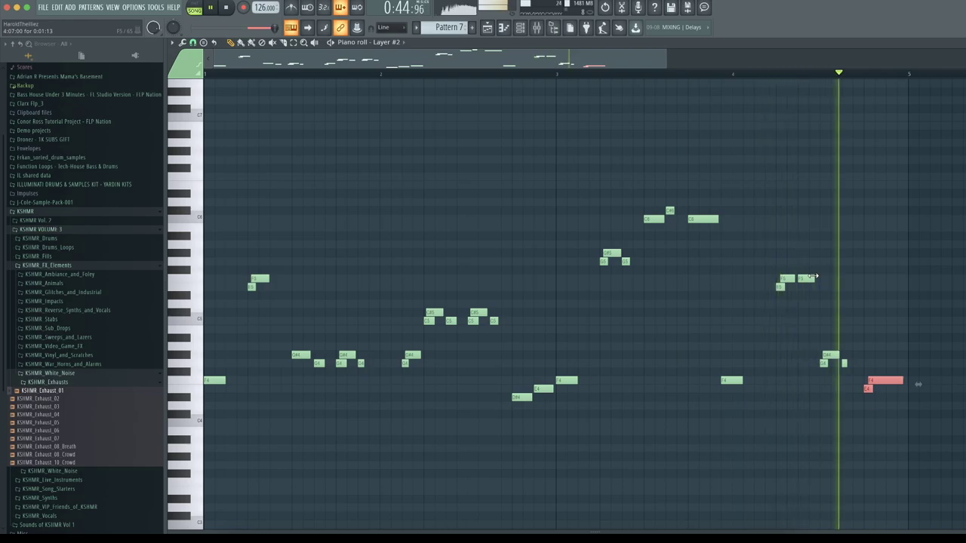
key("space")
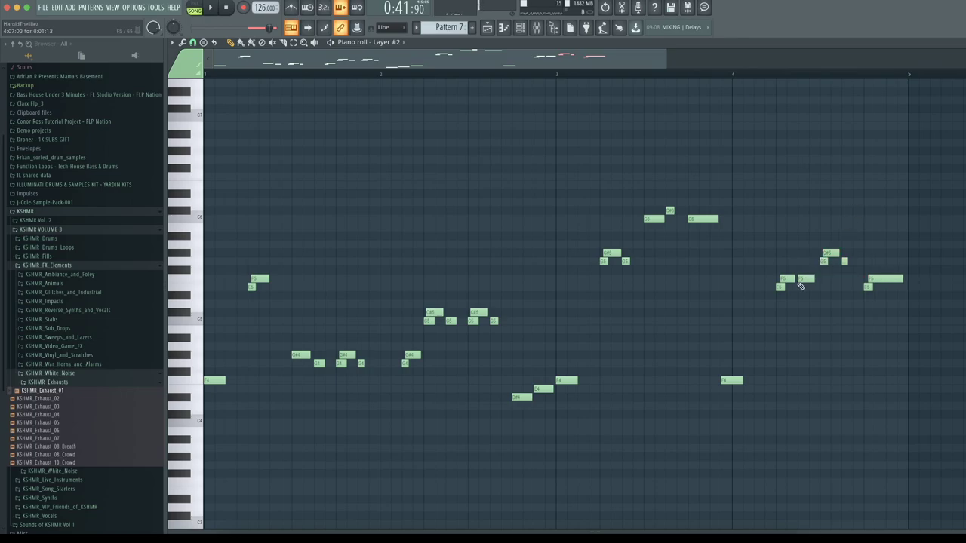
Step: Change bar 4's E5–F5–F5 group to G5–G#5–G5 and chop the closing long F5 into short repeated notes
left_click_drag(806, 277, 807, 253)
key("space")
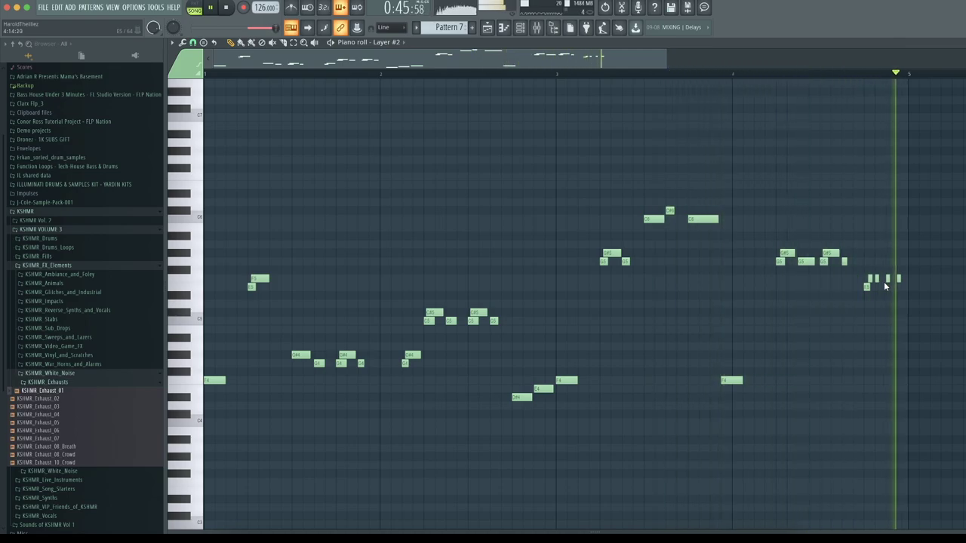
key("space")
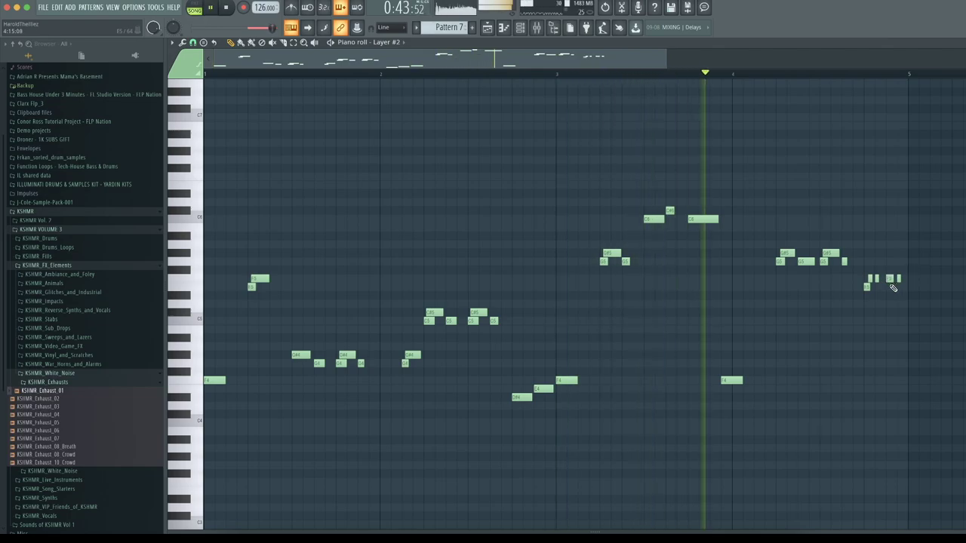
Step: Add another short F5 to the closing stutter of bar 4 and lengthen the last F5 almost to bar 5
scroll(898, 81, "up", 4)
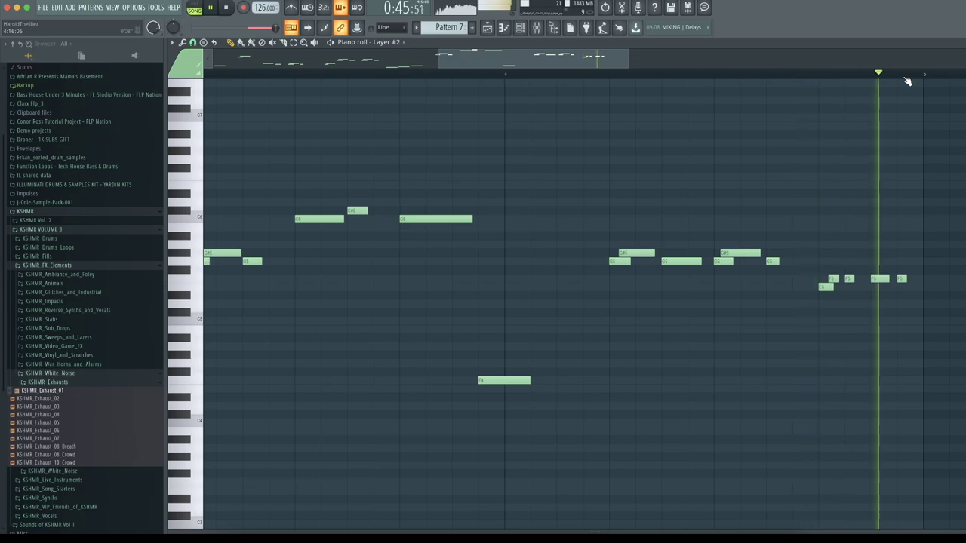
left_click_drag(607, 66, 624, 67)
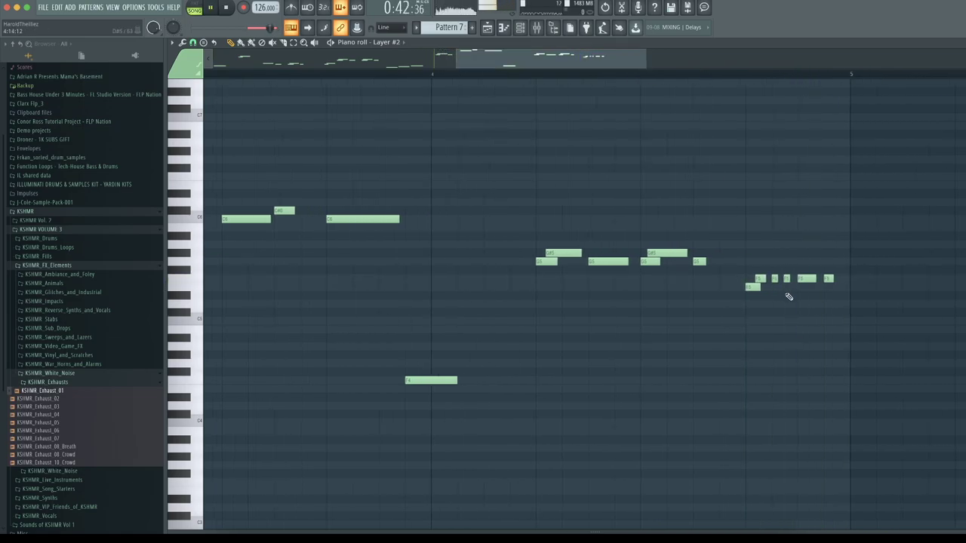
left_click_drag(832, 278, 844, 280)
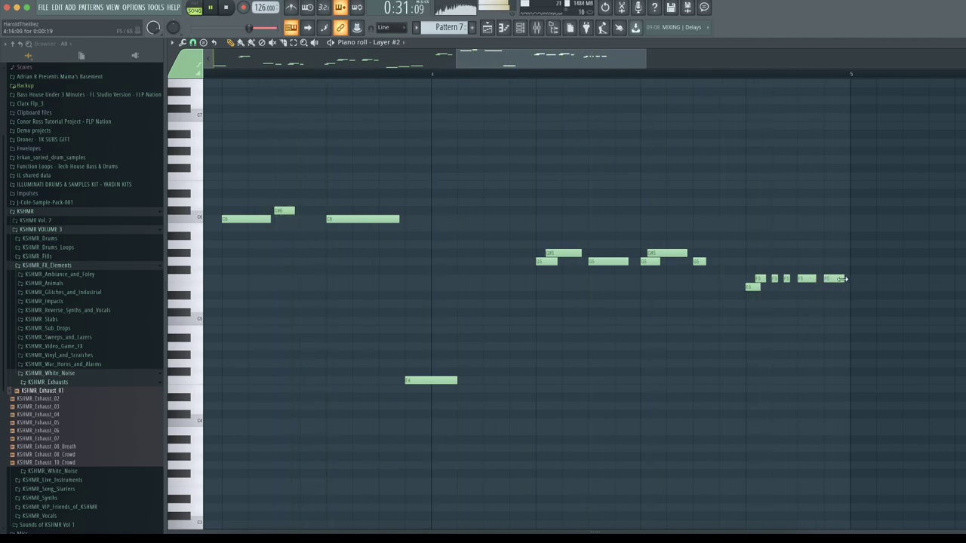
scroll(630, 76, "down", 5)
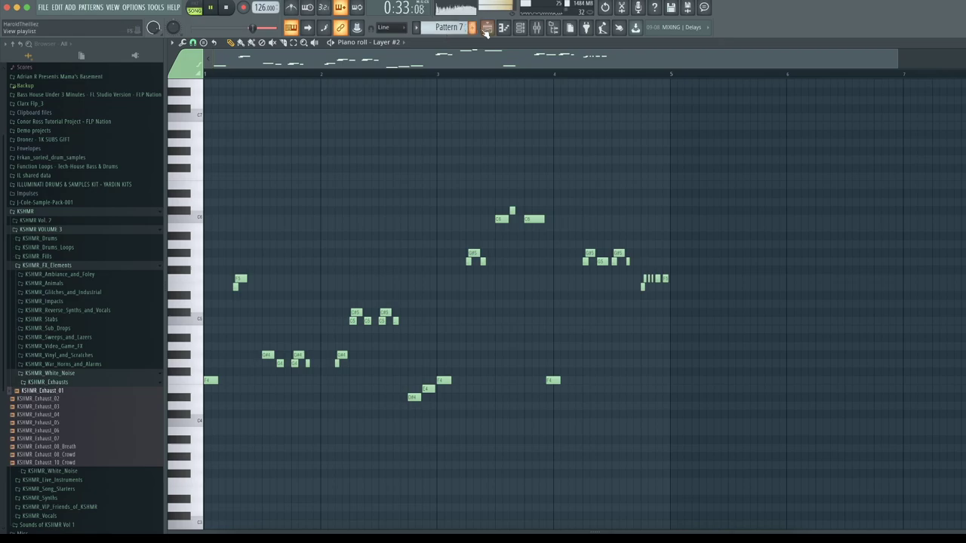
Step: Add Fruity Filter to slot 10 of the LEADS mixer track
left_click(487, 27)
left_click(504, 27)
left_click(536, 27)
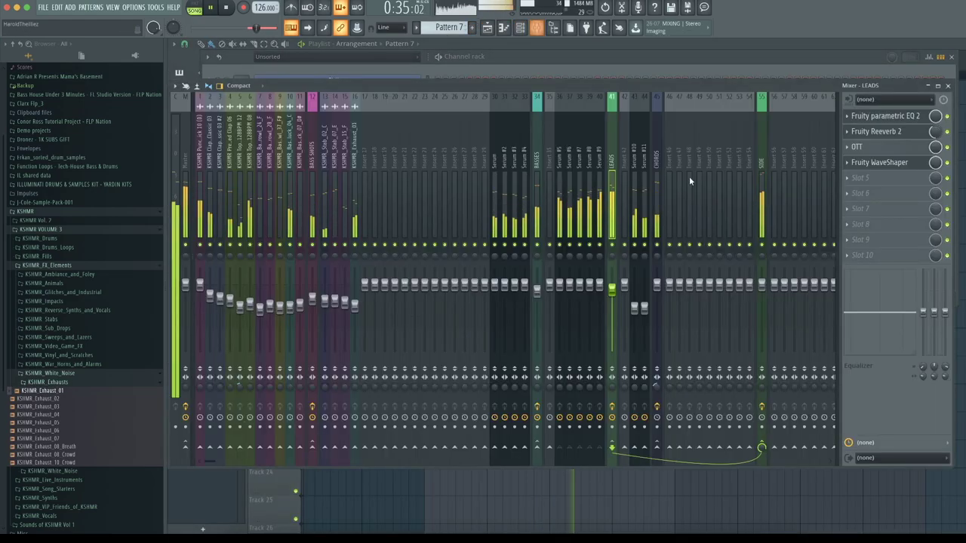
left_click(860, 255)
mouse_move(861, 269)
left_click(730, 79)
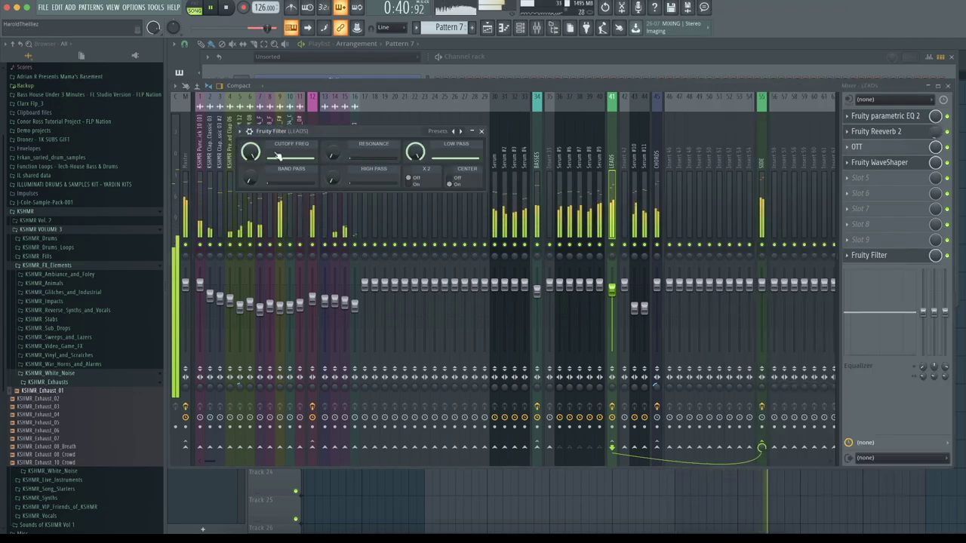
Step: Automate the LEADS filter's cutoff frequency with a clip on Track 23, rising through bar 17 and dipping midway through bar 24
right_click(252, 153)
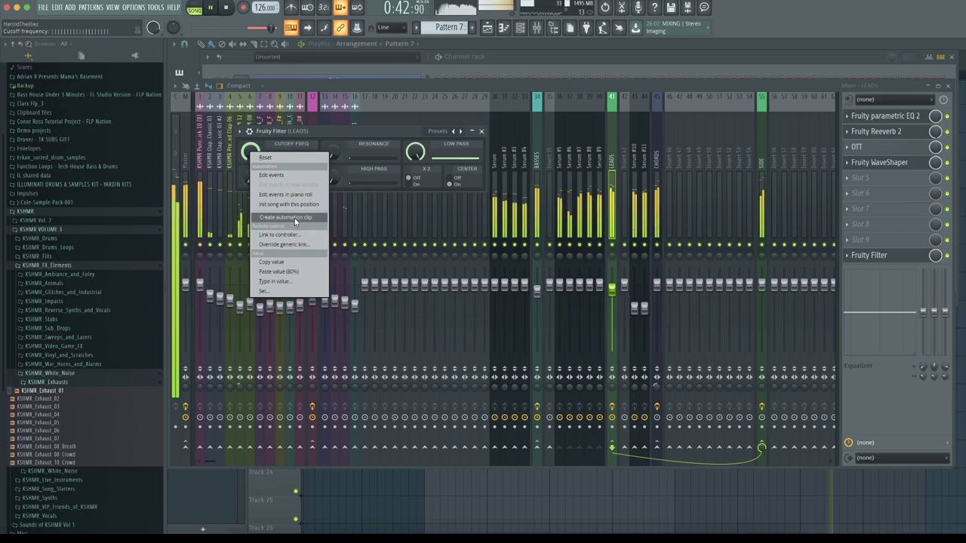
left_click(295, 218)
left_click(555, 42)
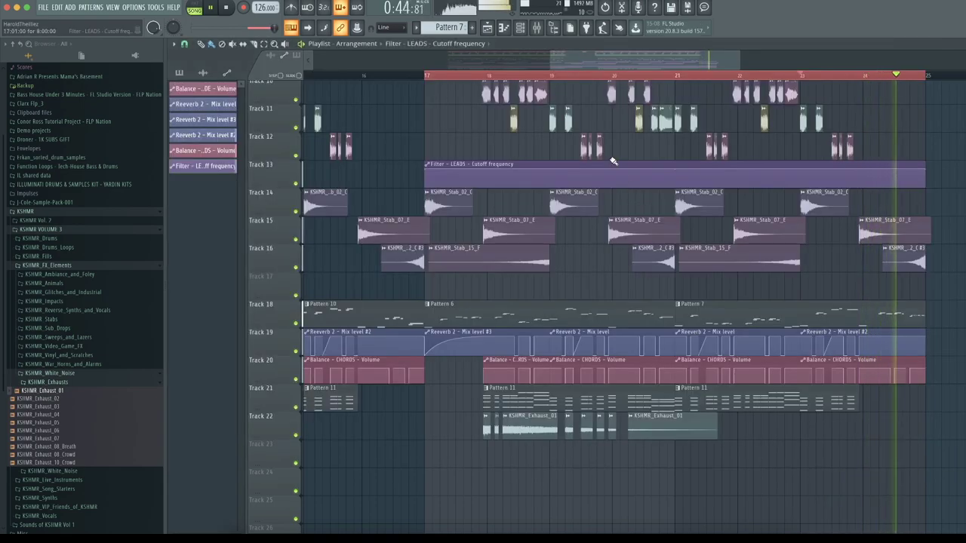
left_click_drag(613, 162, 599, 445)
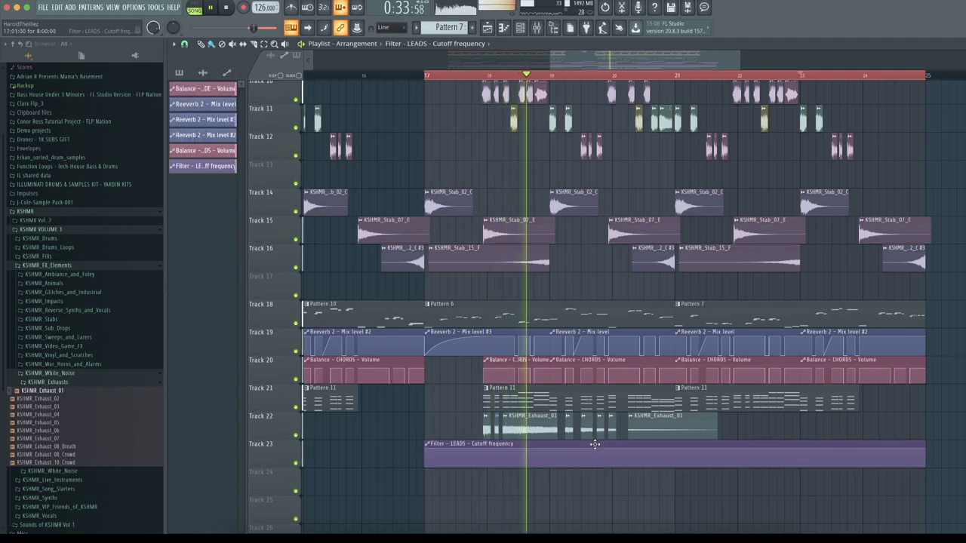
left_click_drag(425, 449, 481, 445)
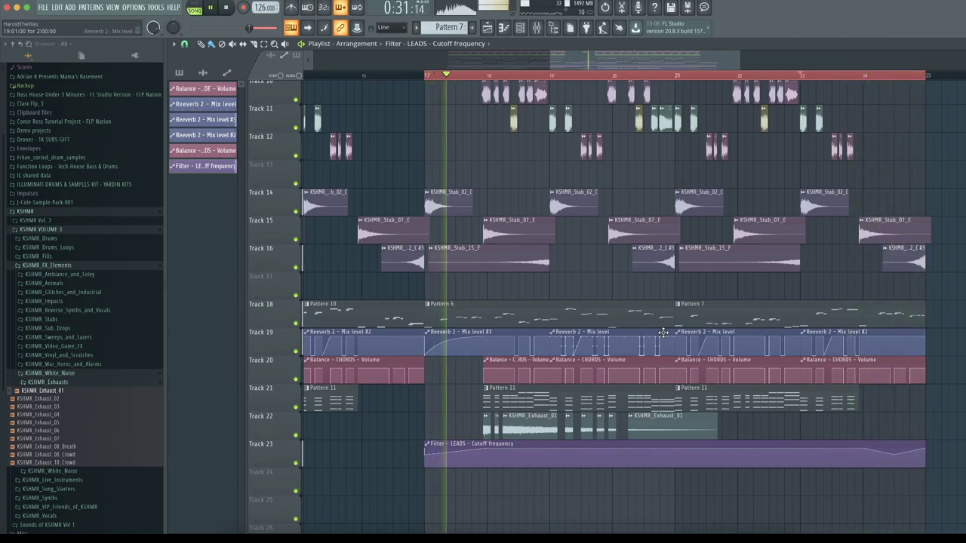
Step: Reshape the Reeverb 2 mix level automation in bar 17 to start high and curve down to its minimum just before bar 18
key("space")
right_click(431, 364)
left_click(438, 356)
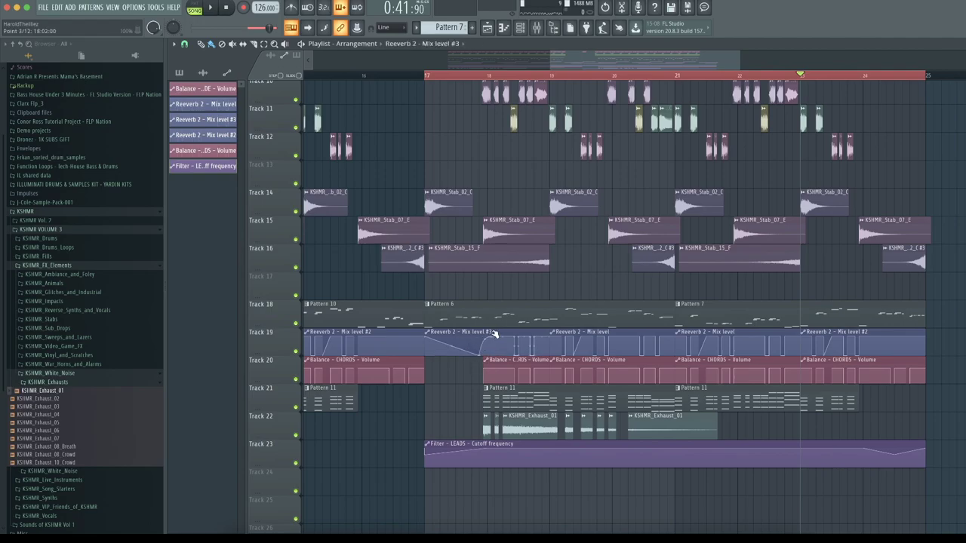
key("space")
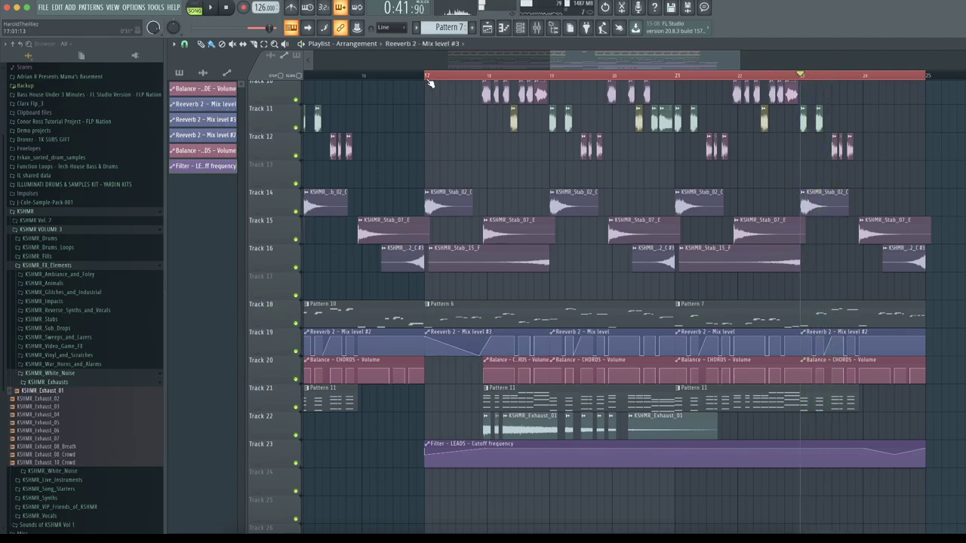
key("space")
scroll(430, 79, "up", 4)
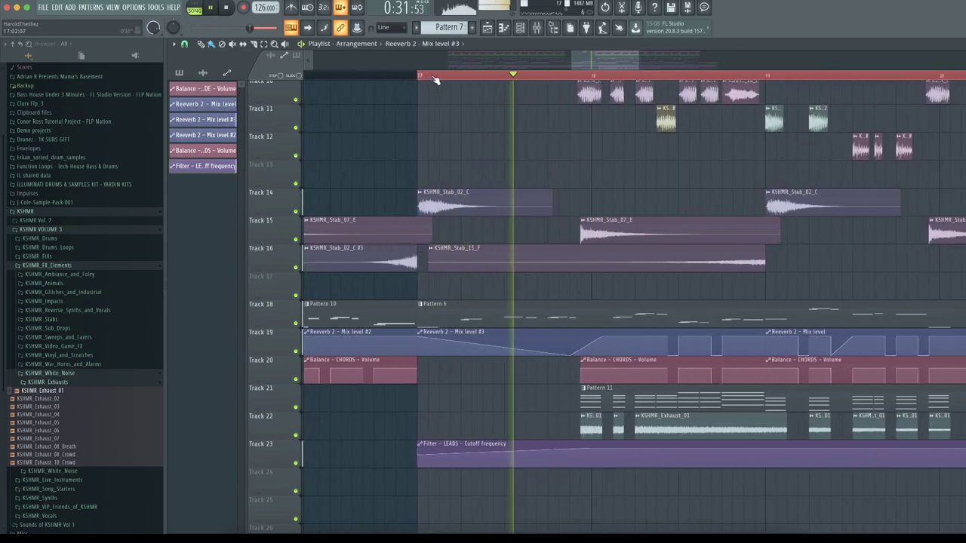
key("space")
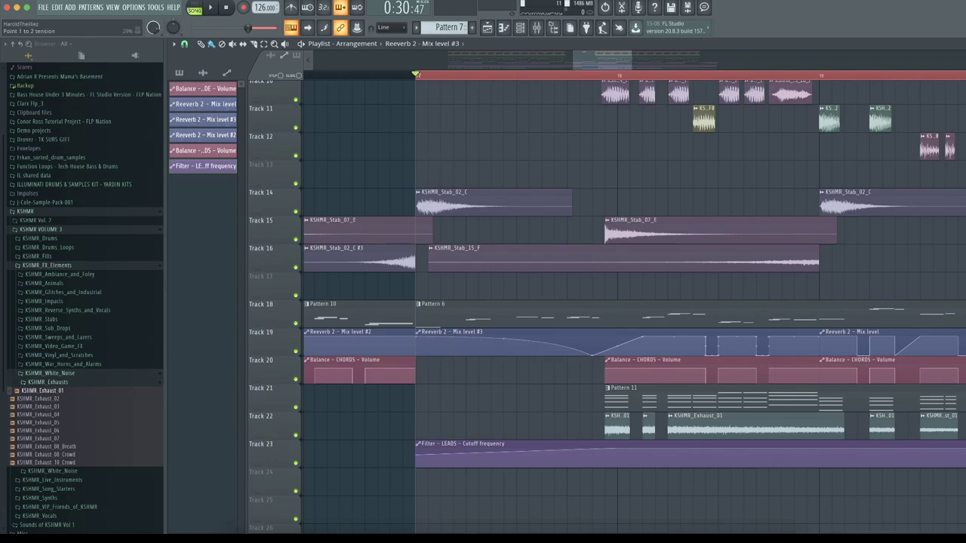
key("space")
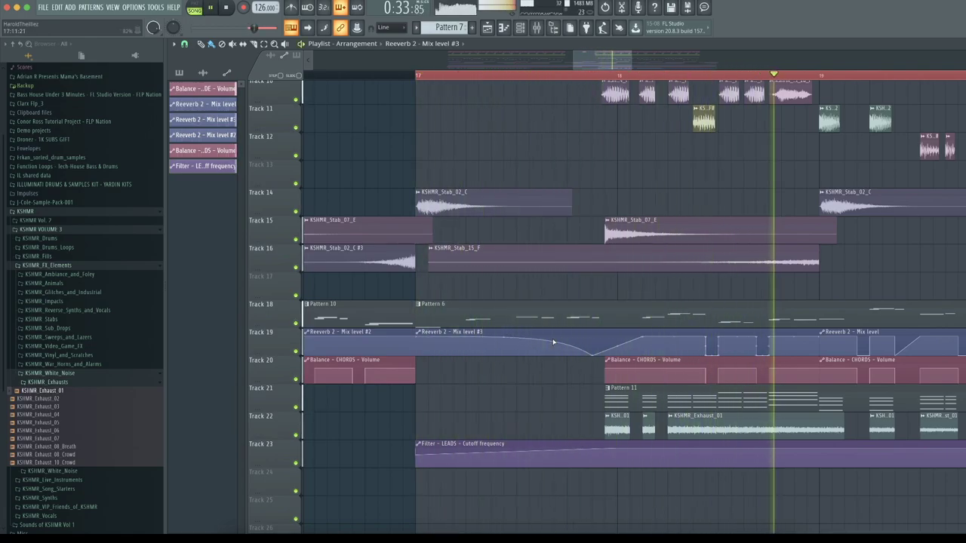
Step: Trim the two top loop clips on Tracks 5 and 6 to start at bar 18 and play the section
scroll(604, 301, "up", 4)
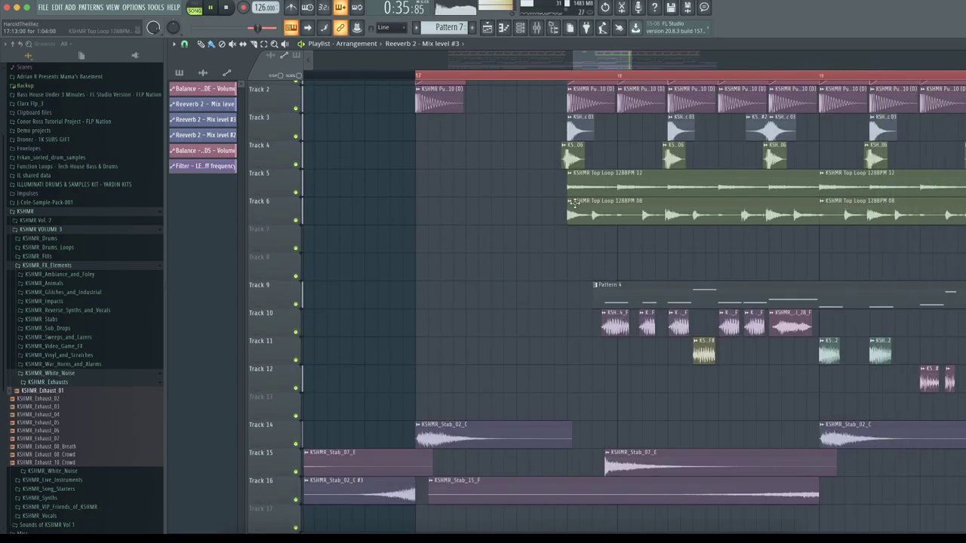
left_click(569, 209)
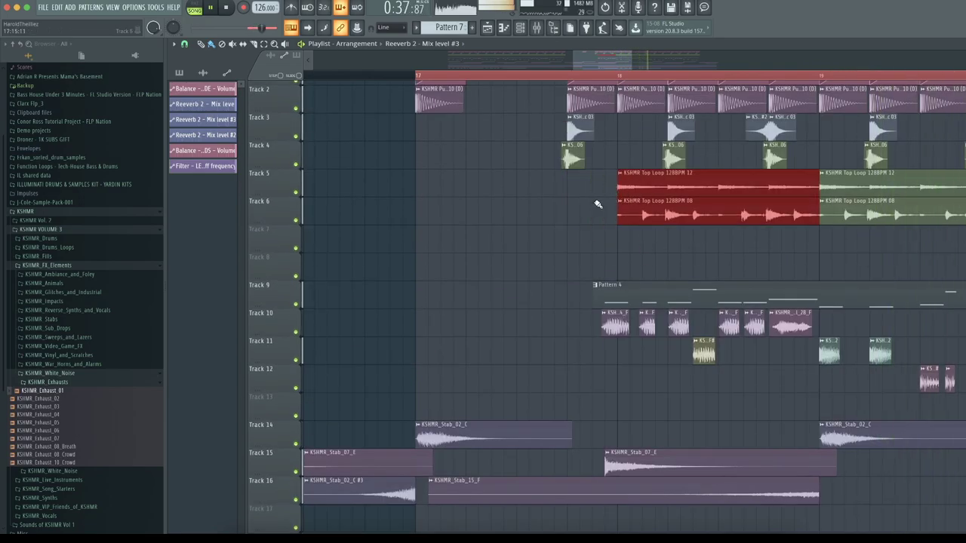
key("space")
scroll(578, 225, "up", 1)
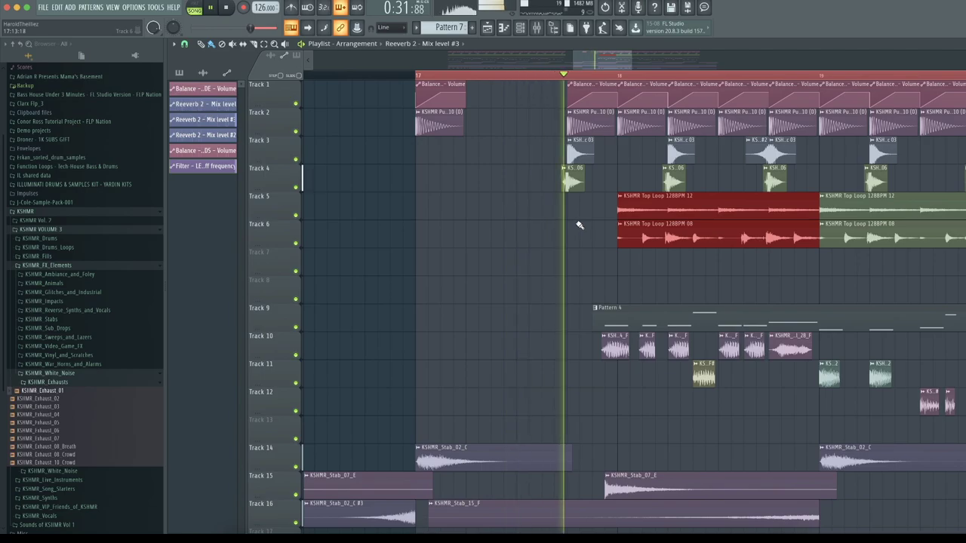
Step: Remove the sidechain, kick and percussion clips on Tracks 1 to 4 in the last beat of bar 17, with playback between
key("space")
right_click(581, 171)
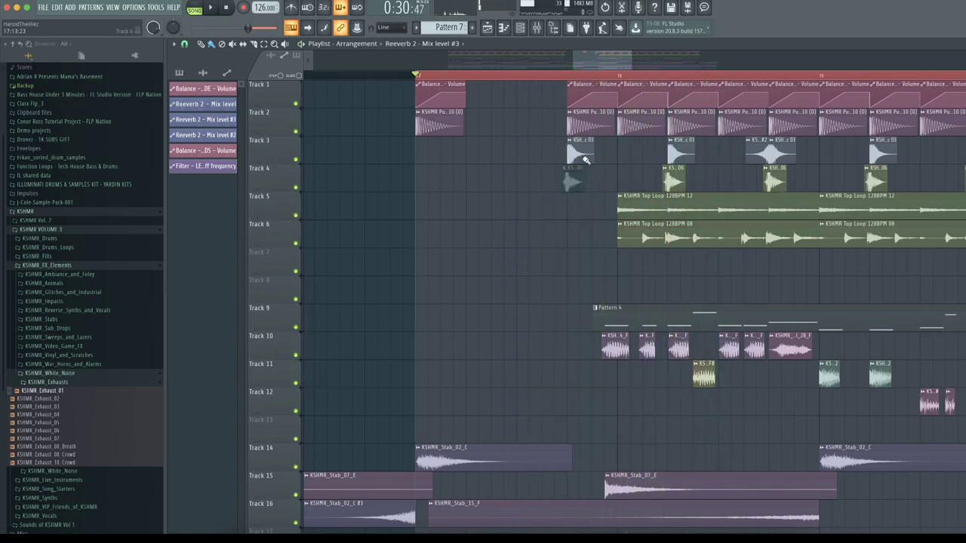
key("space")
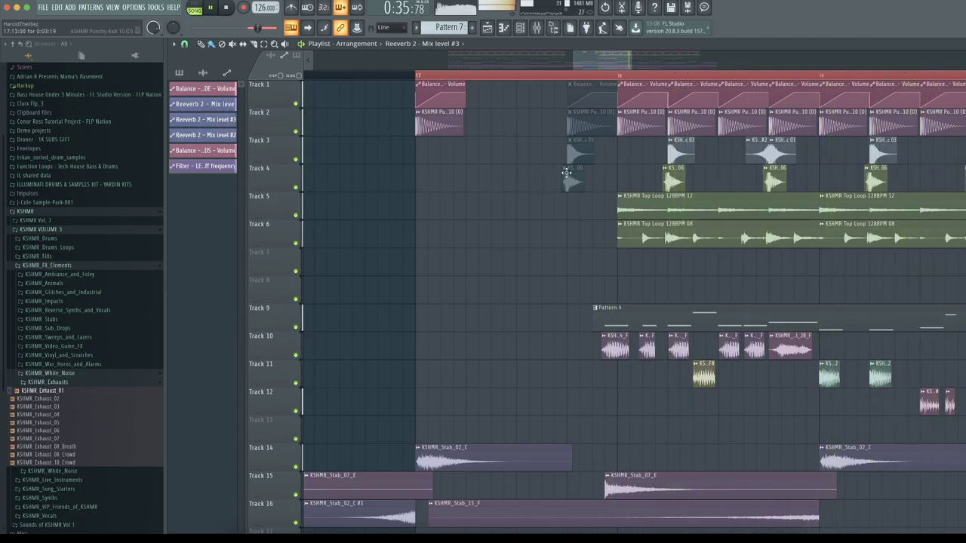
key("space")
Step: Play the drop from bar 17 and open the Pattern 6 lead clip in the piano roll
scroll(532, 76, "down", 3)
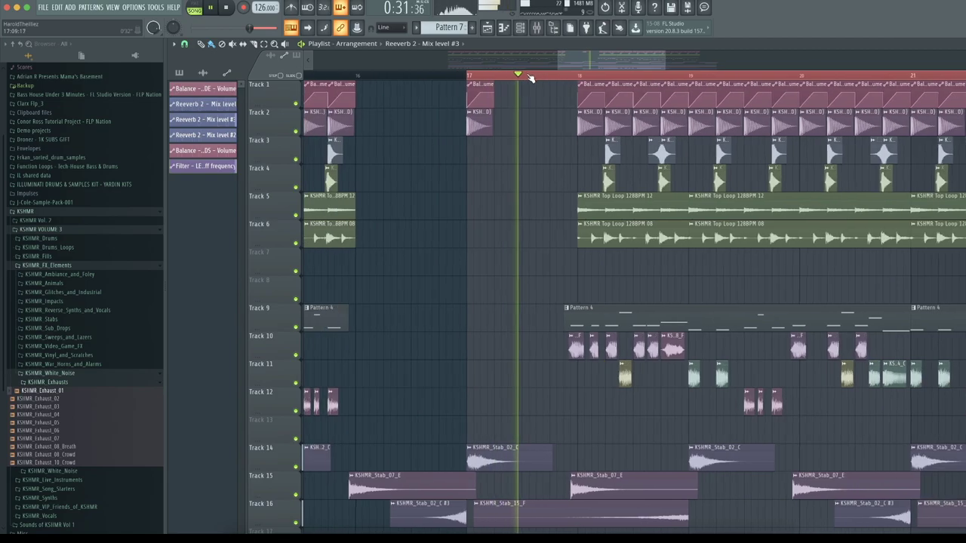
scroll(529, 141, "down", 4)
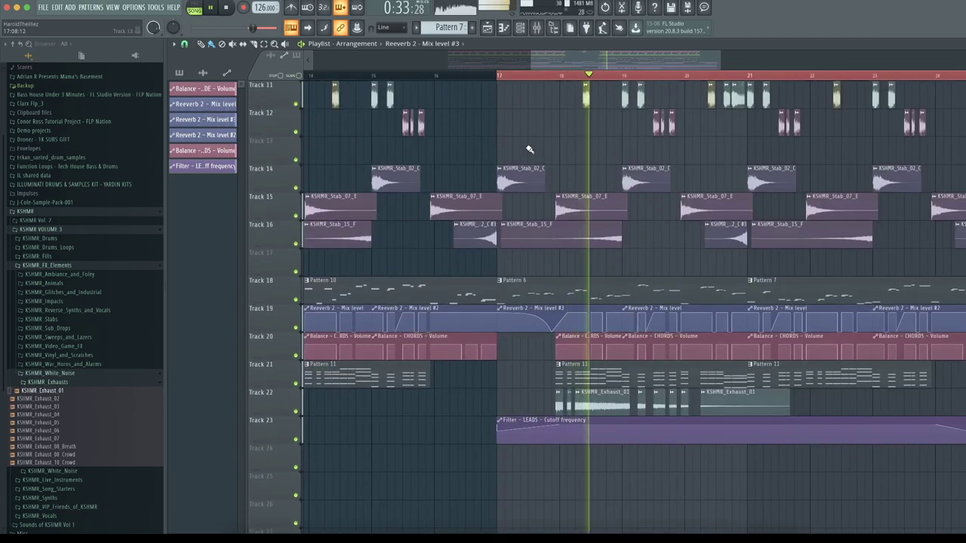
scroll(529, 144, "down", 1)
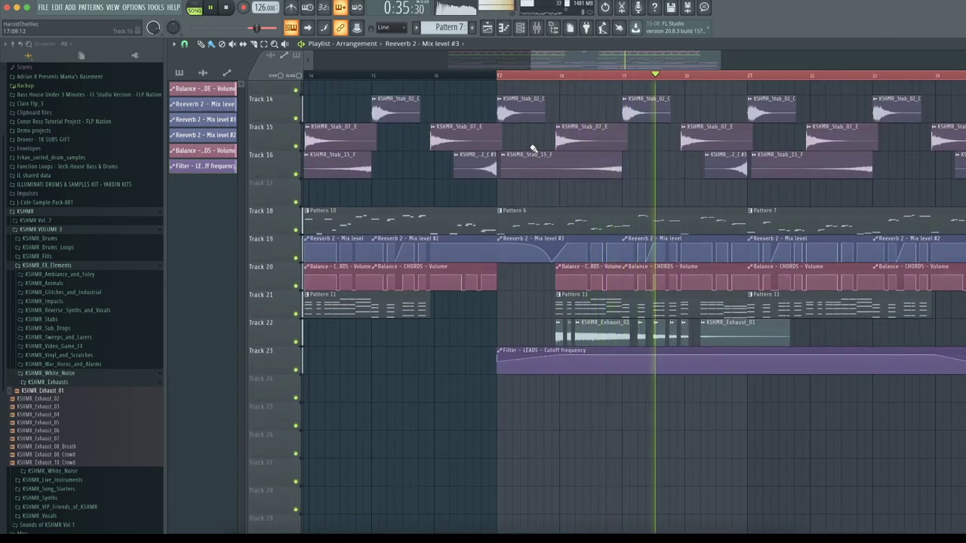
double_click(591, 222)
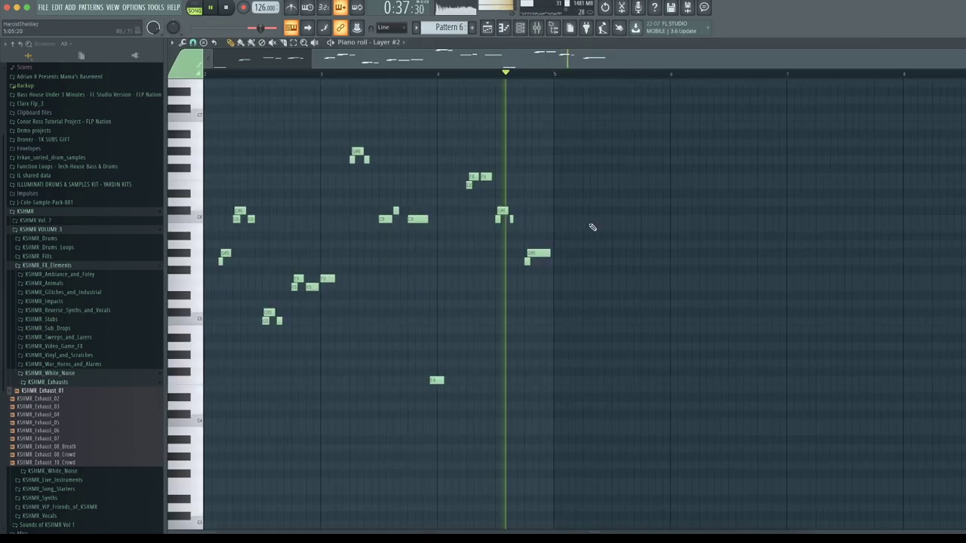
Step: Transpose the whole Pattern 6 lead melody down one octave and return to the playlist
key("space")
scroll(593, 226, "up", 3)
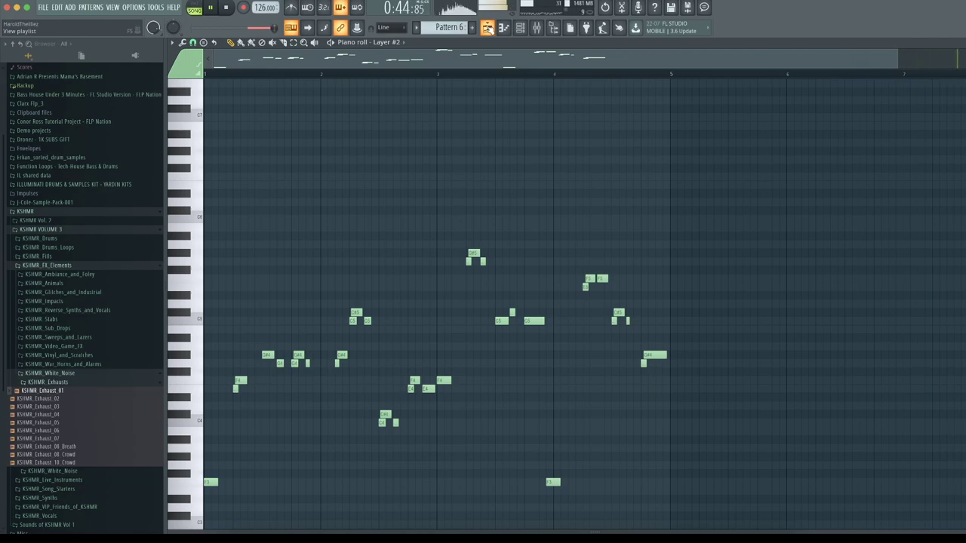
key("ctrl+Up")
left_click(487, 28)
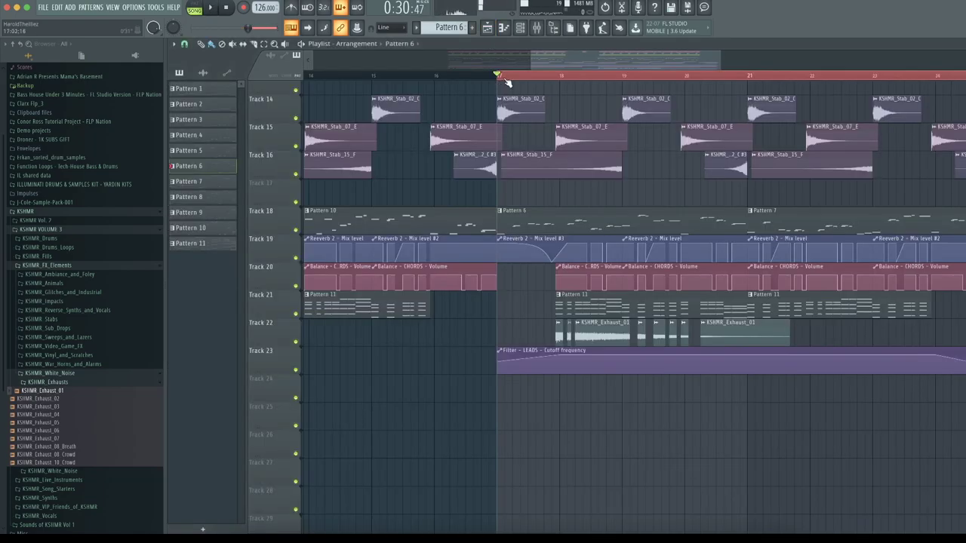
Step: Copy the Filter - LEADS cutoff frequency clip on Track 23 to bar 9 and play from there
scroll(508, 83, "down", 5)
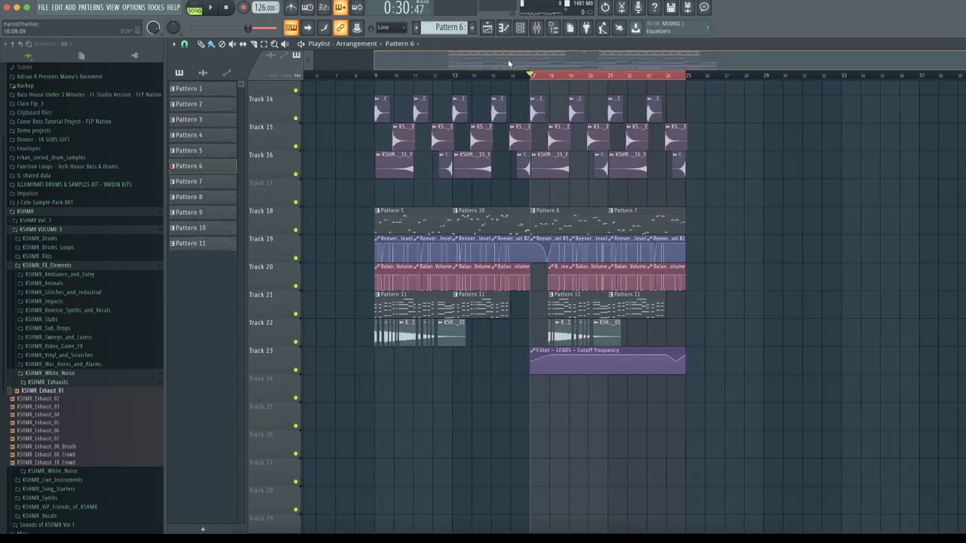
left_click_drag(512, 63, 494, 63)
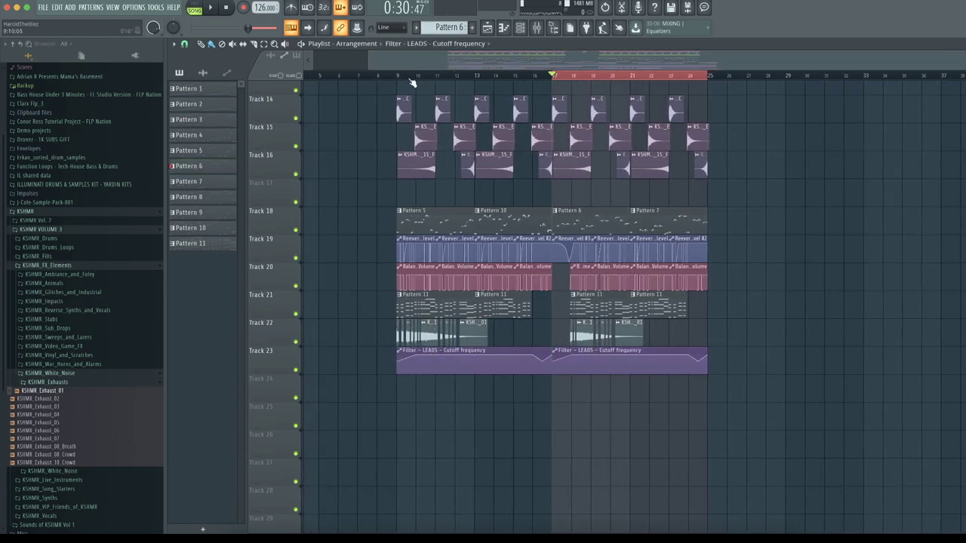
left_click_drag(549, 77, 404, 83)
key("space")
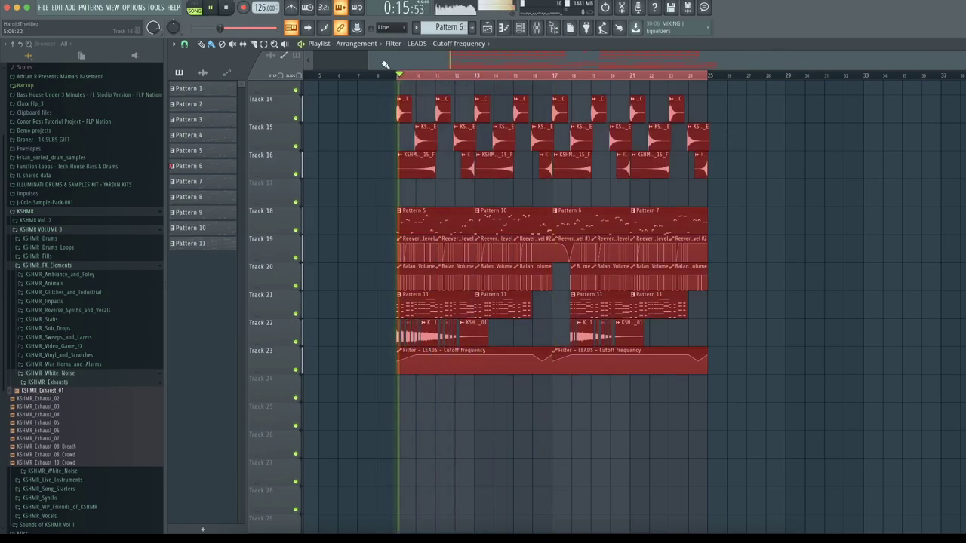
Step: Make the bar 9 filter cutoff clip unique and raise its starting point to remove the opening ramp
scroll(391, 77, "up", 3)
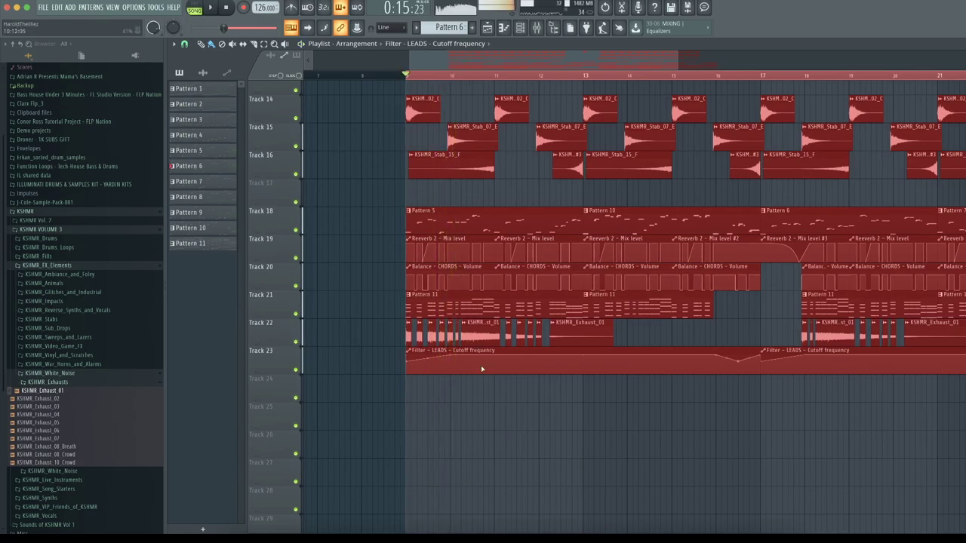
left_click(416, 351)
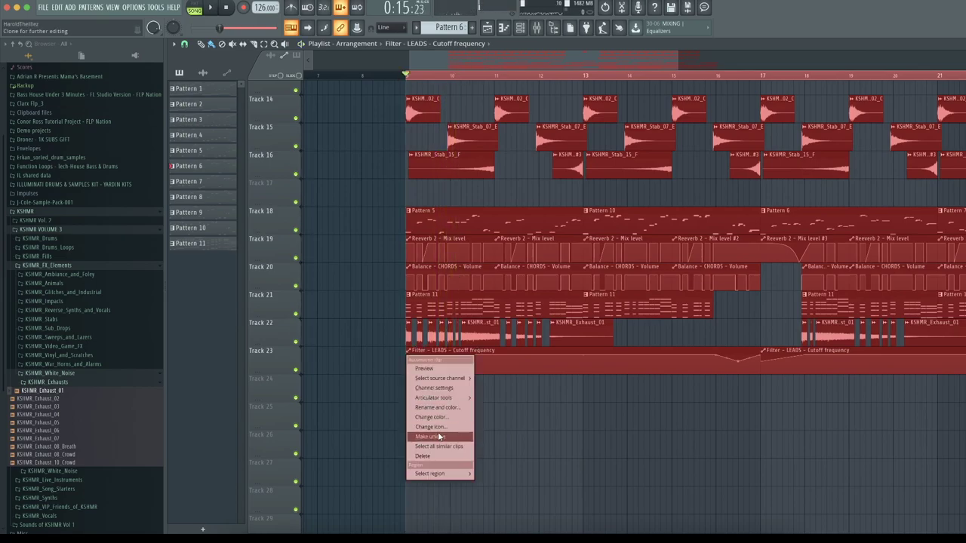
left_click(440, 437)
left_click_drag(408, 363, 406, 350)
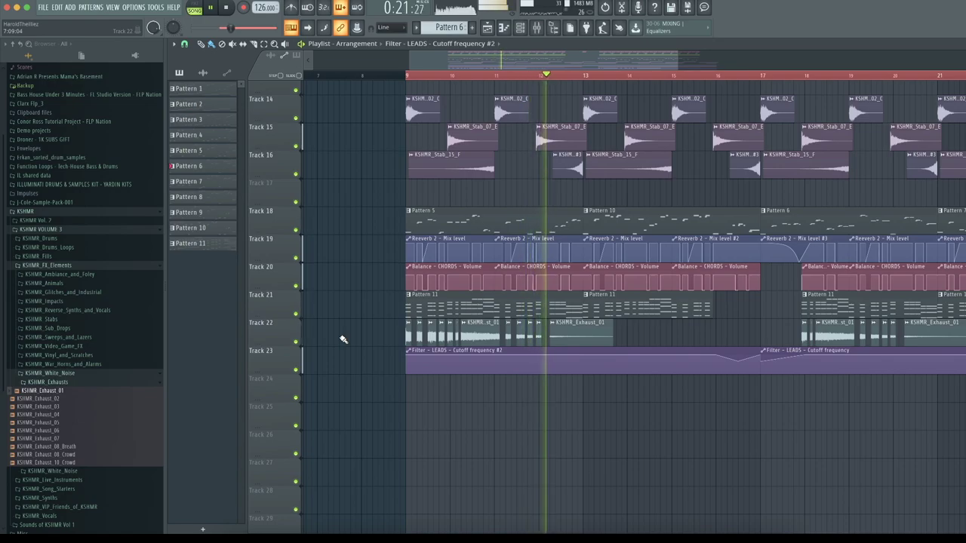
Step: Duplicate the bar 9 to 16 clips on Tracks 1 to 16 and Tracks 20 to 22 to start at bar 25
scroll(344, 341, "up", 4)
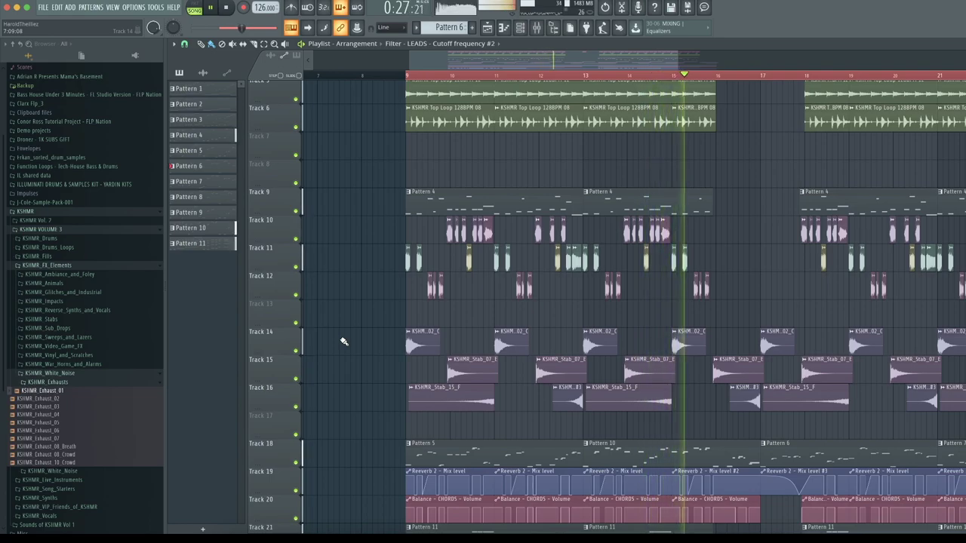
scroll(369, 332, "down", 1)
scroll(369, 332, "down", 1)
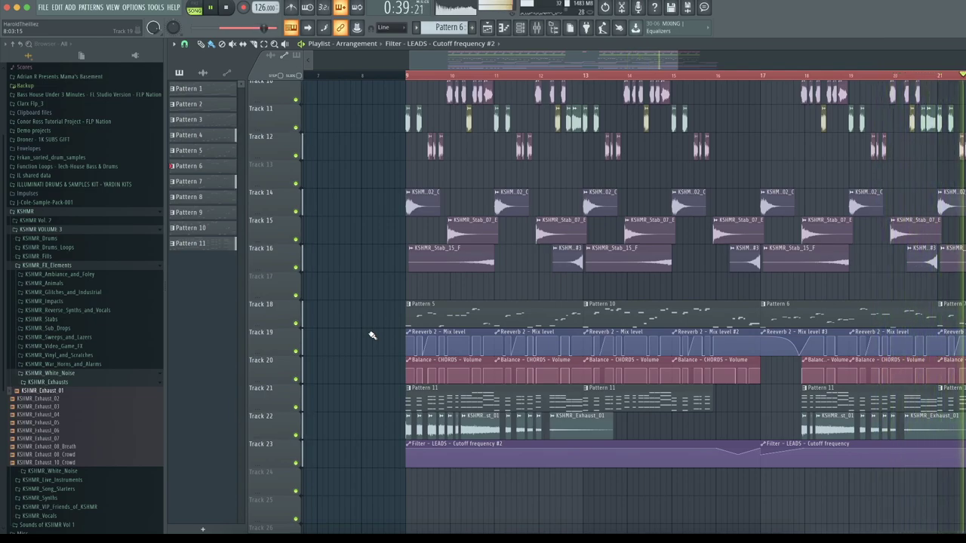
scroll(699, 69, "down", 4)
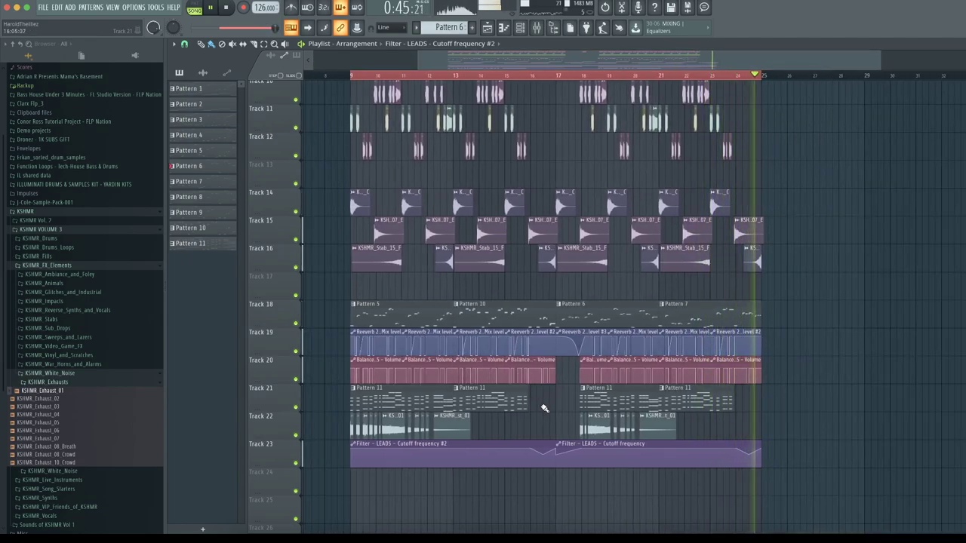
left_click_drag(562, 404, 339, 421)
left_click_drag(362, 388, 576, 438)
mouse_move(377, 301)
left_mouse_down()
mouse_move(584, 346)
mouse_move(370, 300)
left_mouse_up()
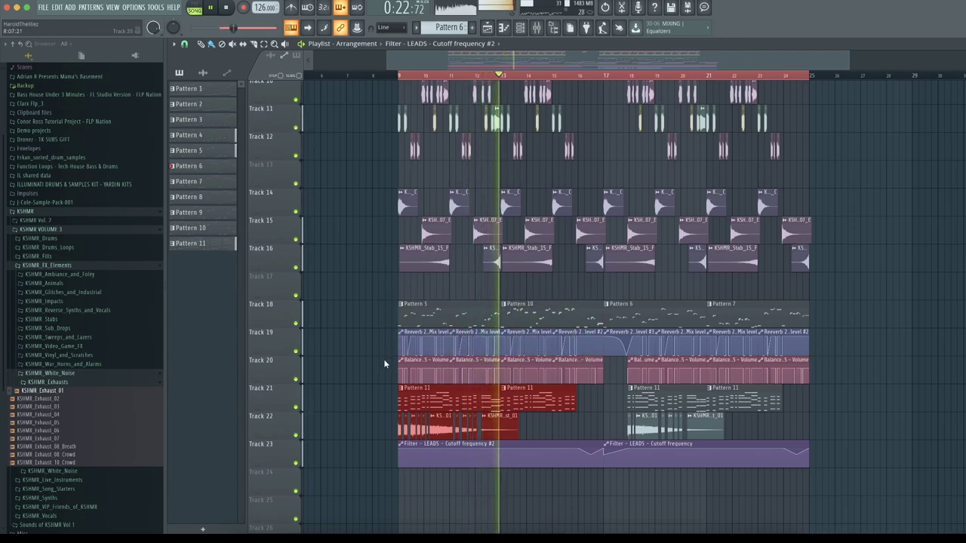
left_click_drag(600, 270, 386, 78)
left_click_drag(411, 314, 809, 315)
key("ctrl+a")
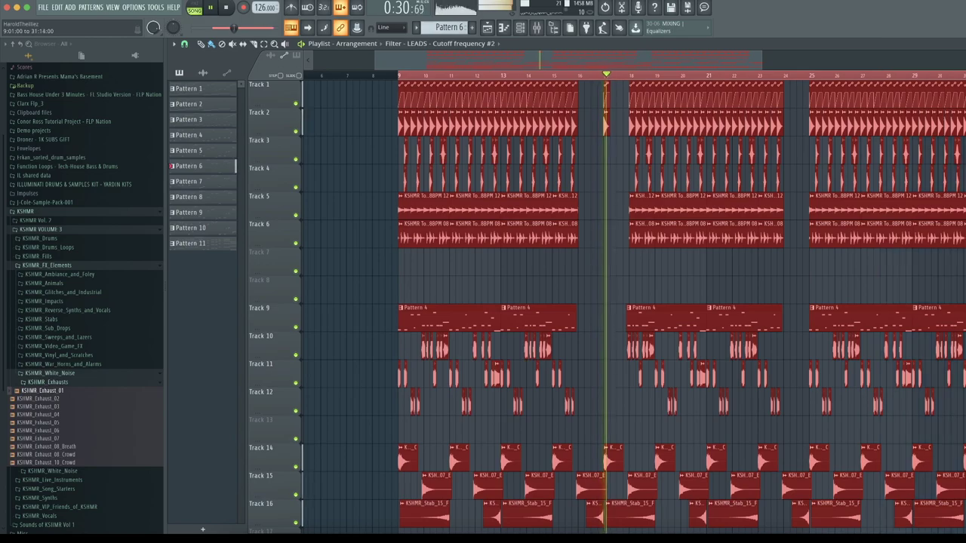
key("ctrl+d")
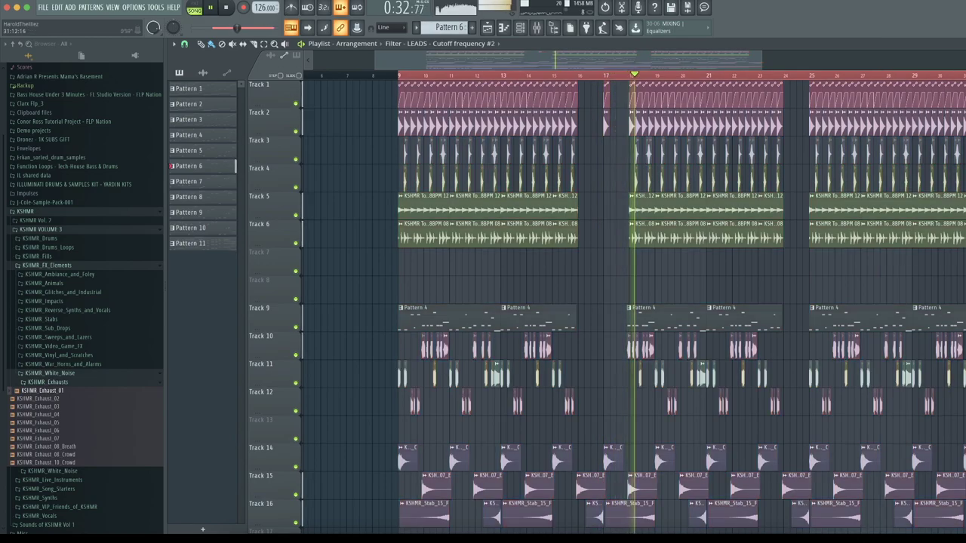
Step: Extend the playlist time selection to bar 34 and add a KSHMR_Stab_02_C clip at bar 33 on Track 14
scroll(962, 307, "down", 2)
left_click_drag(696, 59, 754, 59)
left_click_drag(893, 77, 951, 78)
scroll(934, 196, "down", 6)
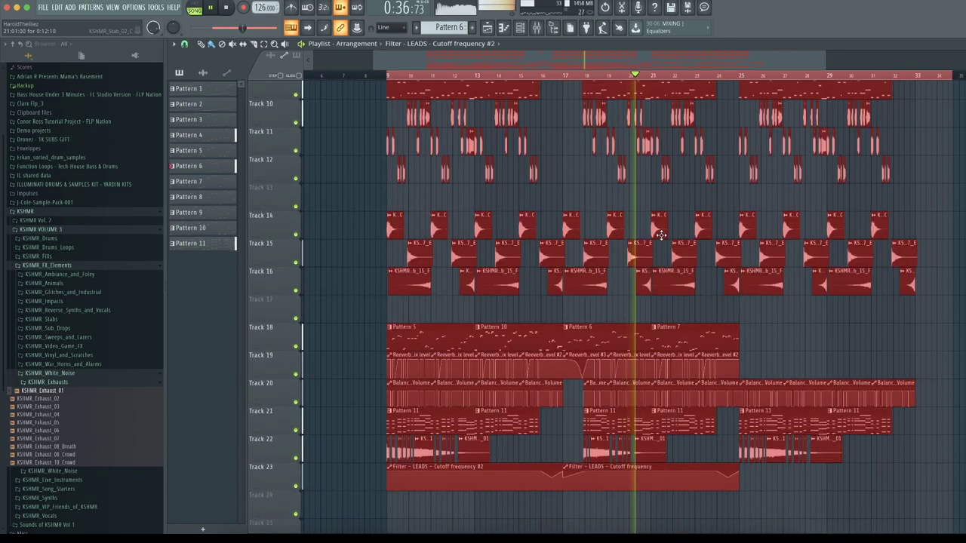
left_click_drag(818, 236, 963, 237)
key("ctrl+z")
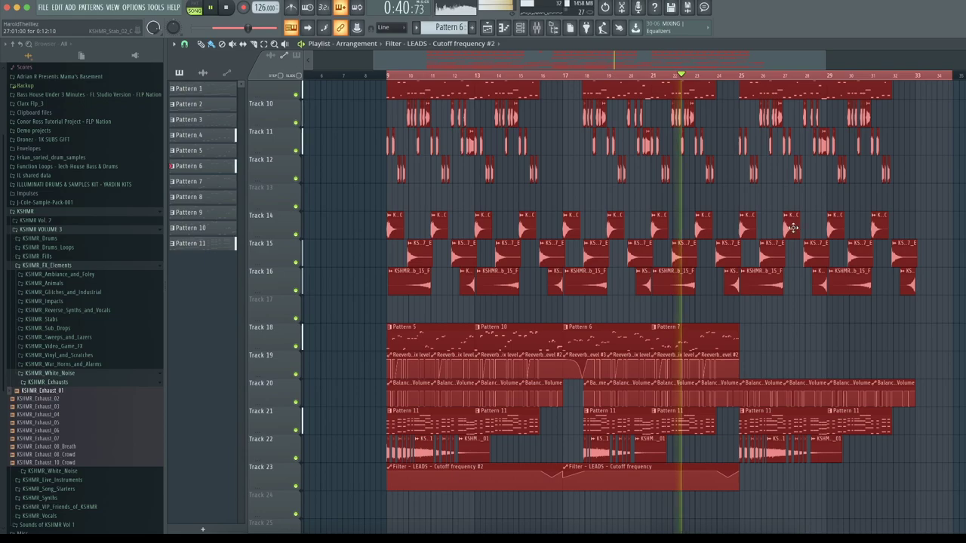
key("ctrl+d")
right_click(750, 224)
left_click(750, 224)
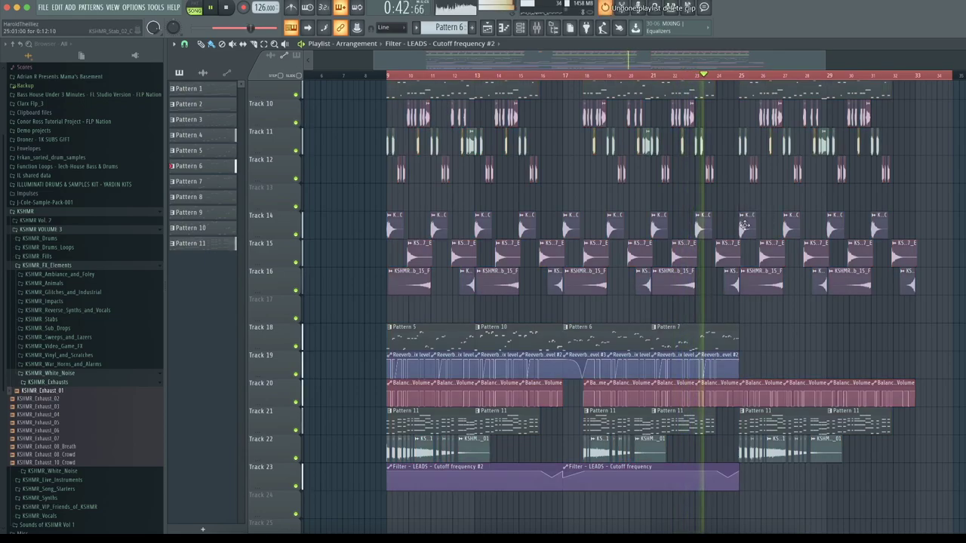
left_click(921, 230)
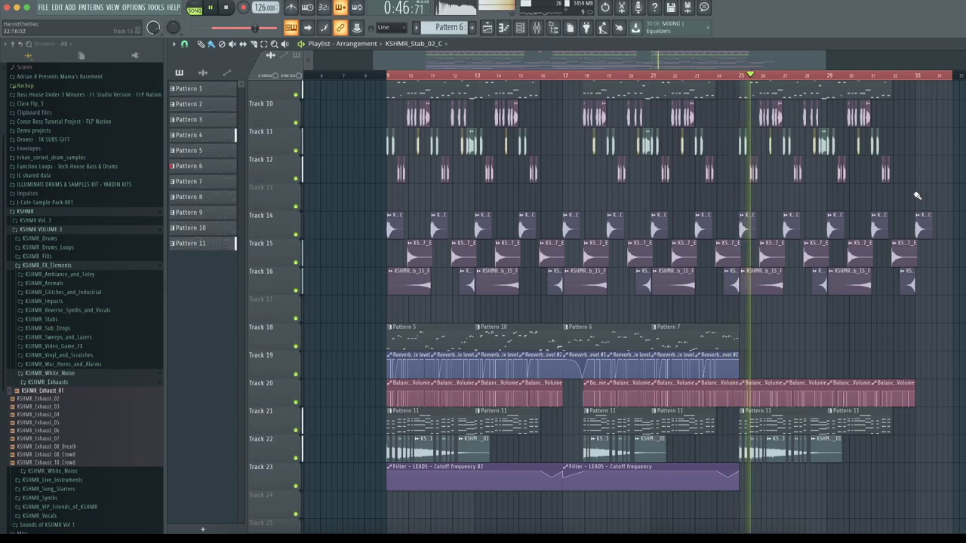
key("ctrl+a")
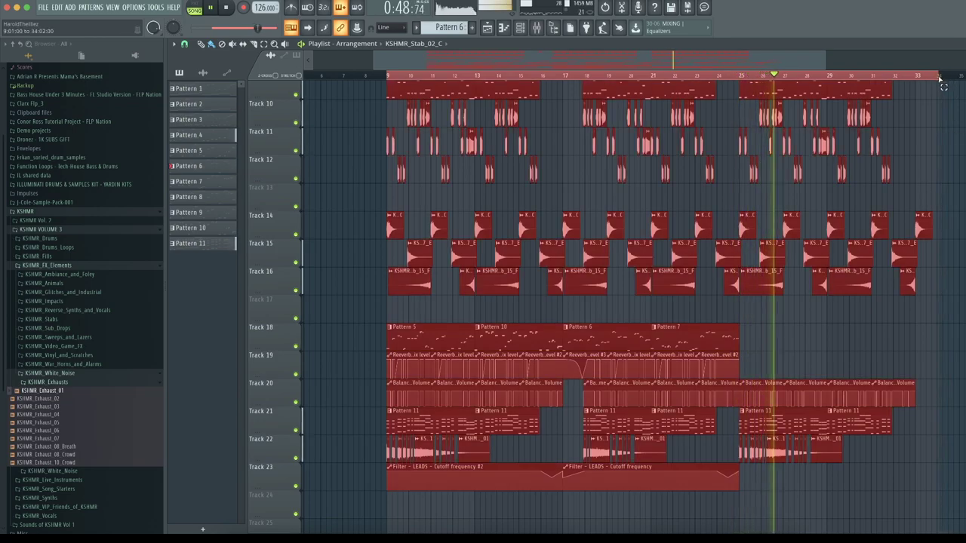
Step: Replace the chopped exhaust clips from bar 25 on Track 22 with one KSHMR_Exhaust_01 clip about seven bars long
scroll(851, 367, "down", 4)
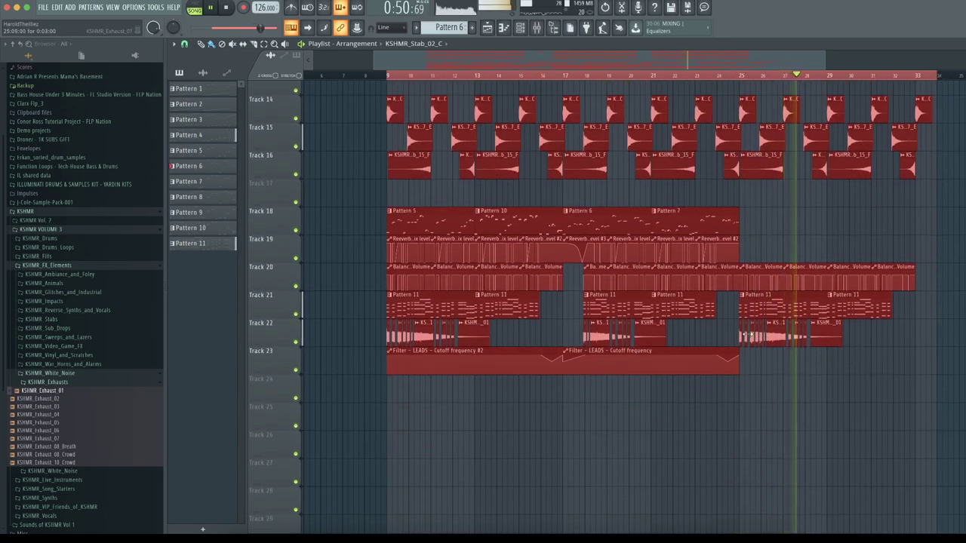
right_click(757, 337)
key("ctrl+d")
left_click(743, 337)
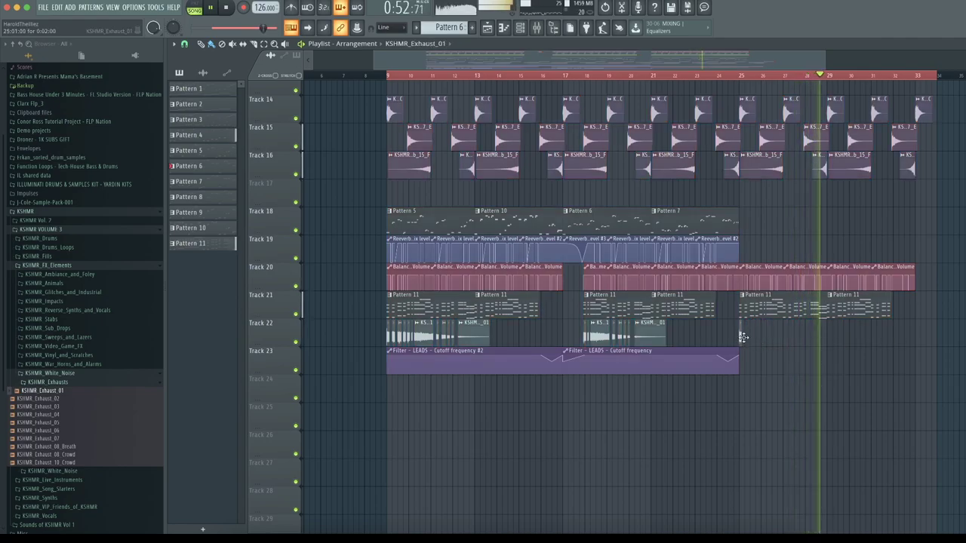
left_click_drag(749, 339, 901, 350)
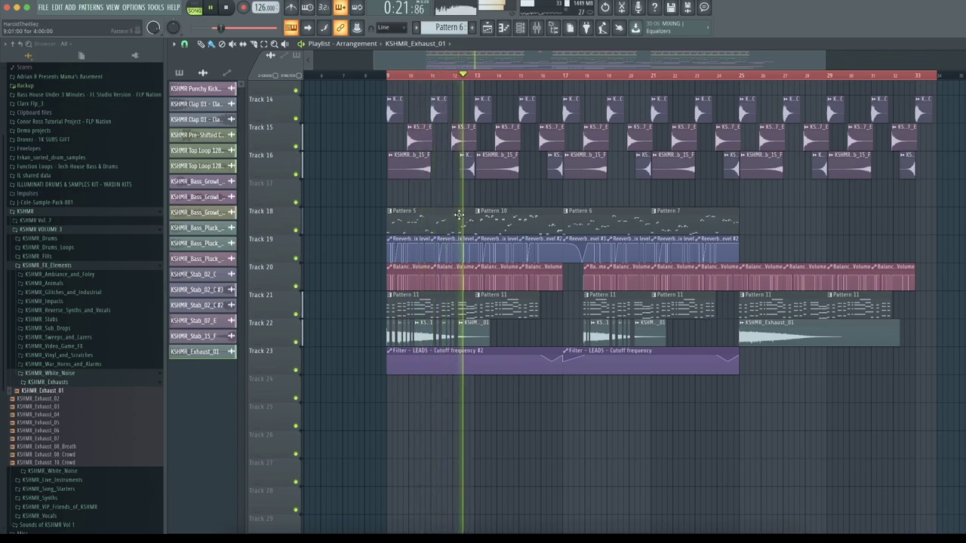
Step: Copy the Filter - LEADS cutoff frequency clip from bar 17 to bar 25 and make the copy unique
left_click_drag(615, 352, 765, 353)
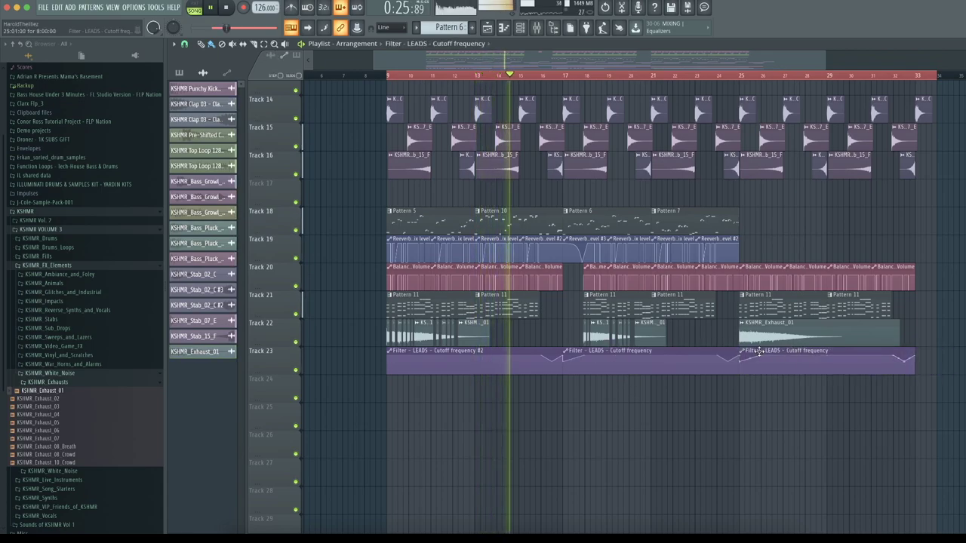
left_click(743, 352)
left_click(765, 434)
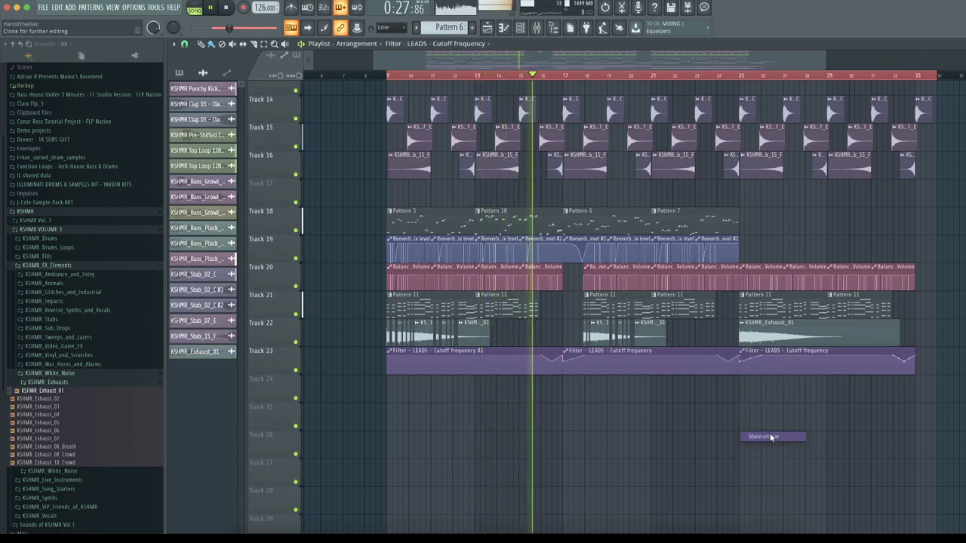
Step: Flatten the bar 25 filter cutoff automation by deleting its ramp point at bar 26 and its points near bar 32
scroll(871, 79, "up", 5)
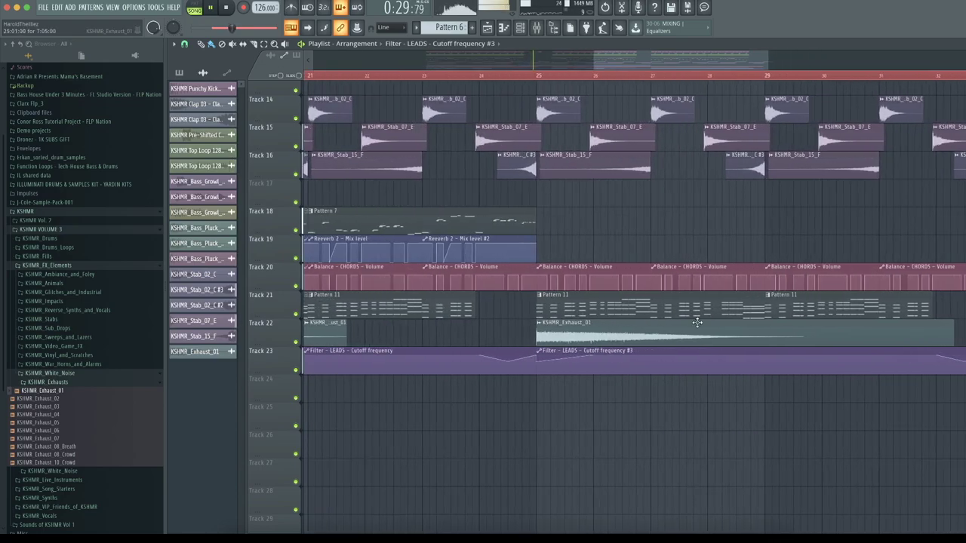
right_click(593, 359)
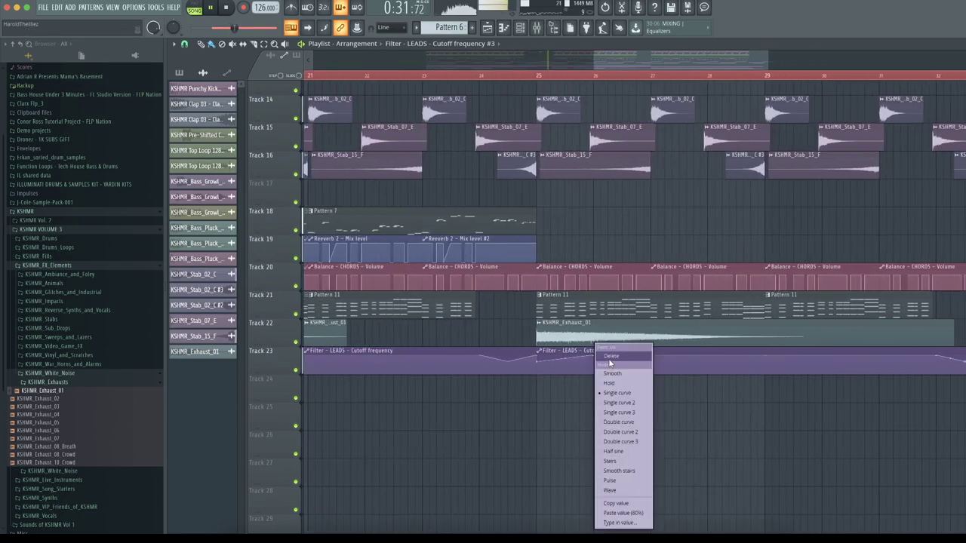
left_click(610, 357)
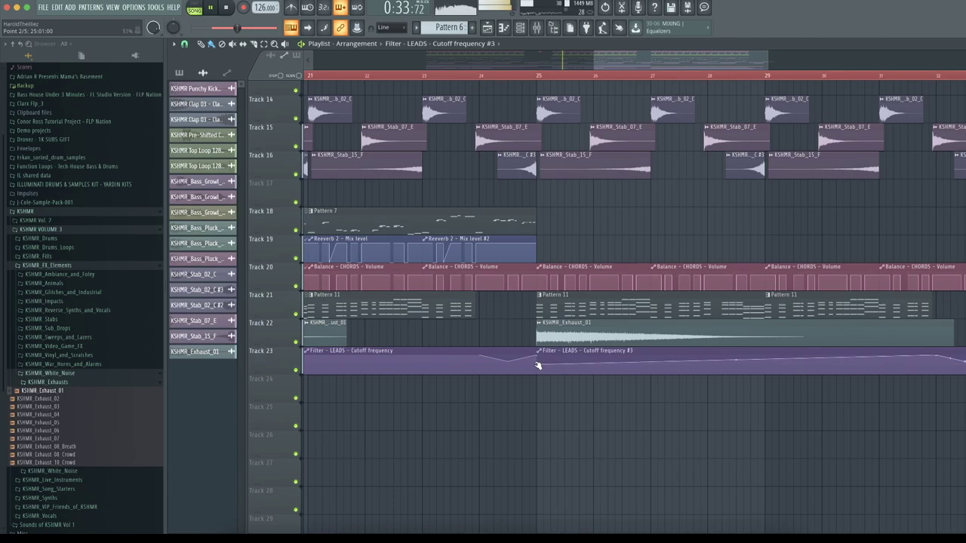
right_click(936, 358)
left_click(951, 357)
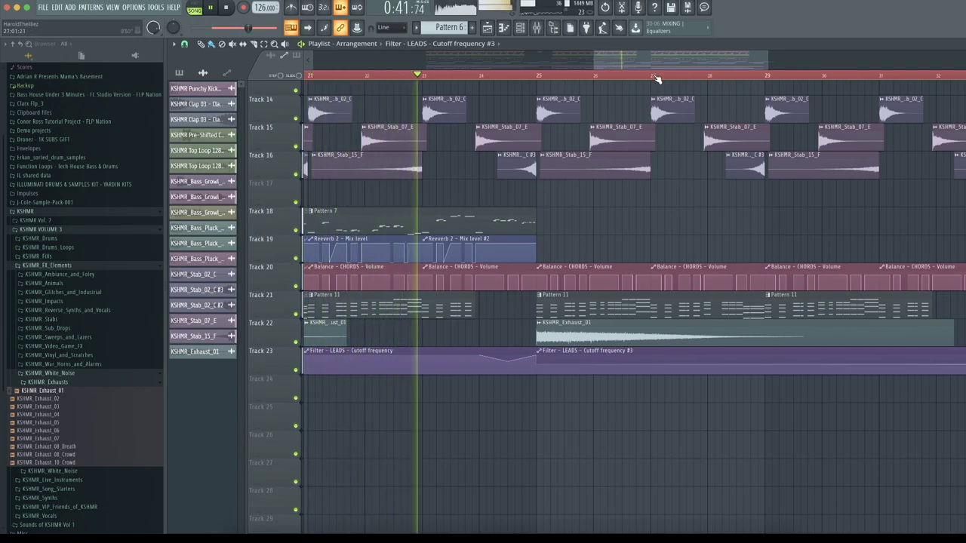
Step: Copy the Pattern 5 and Pattern 10 lead clips on Track 18 to bars 25 through 32
scroll(656, 77, "down", 2)
scroll(656, 79, "down", 2)
left_click_drag(357, 210, 267, 212)
left_click_drag(507, 225, 744, 241)
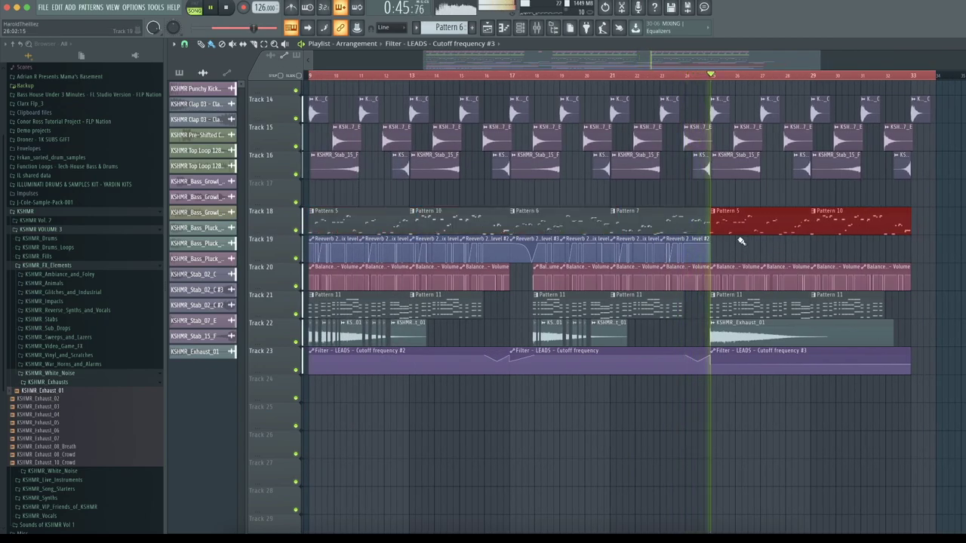
Step: Slice the copied Pattern 5 lead clip just after bar 26 begins and remove the notes through most of that bar
scroll(760, 81, "up", 3)
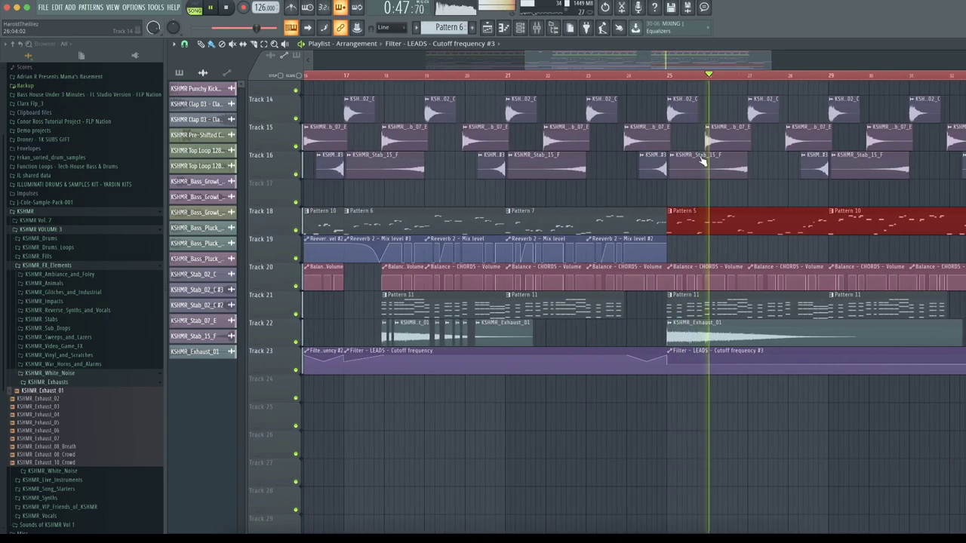
left_click(731, 196)
scroll(729, 76, "up", 2)
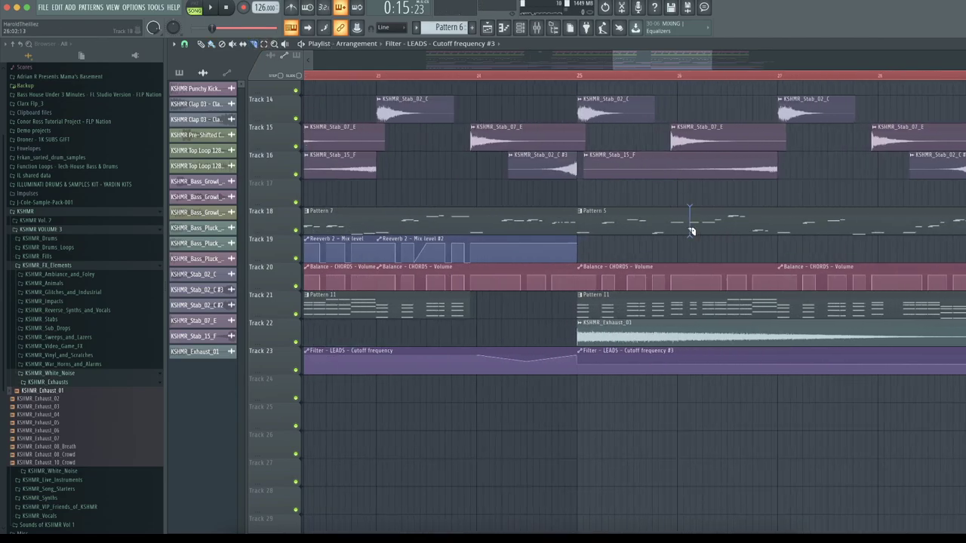
key("space")
right_click(746, 229)
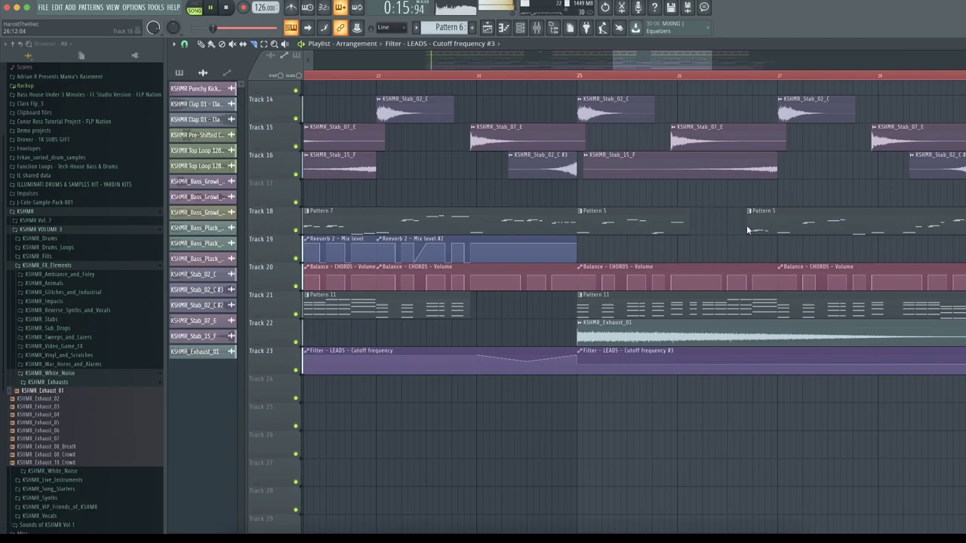
Step: Cut the Pattern 5 clip off just after bar 28 begins and remove the bar 30 portion of Pattern 10
left_click_drag(648, 59, 682, 60)
left_click(697, 221)
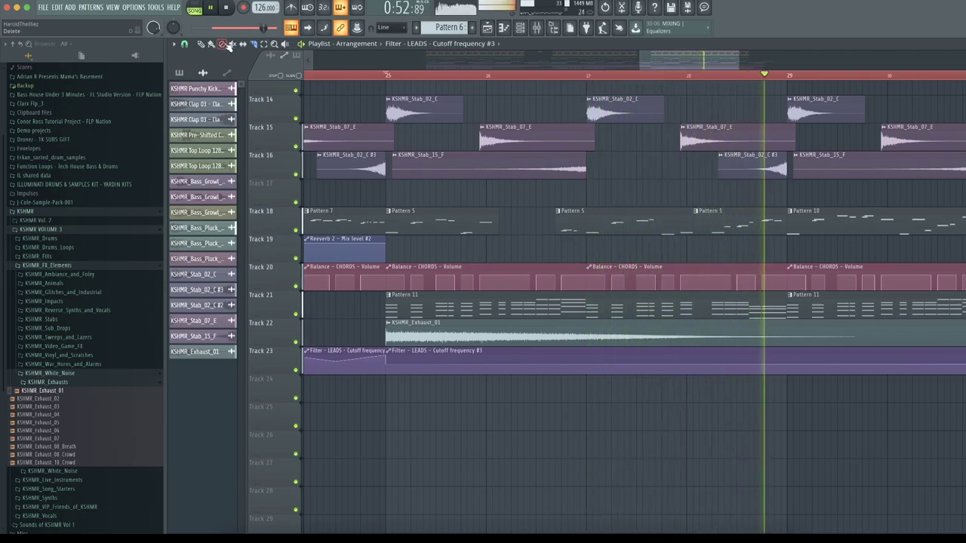
key("space")
key("space")
left_click_drag(720, 62, 771, 64)
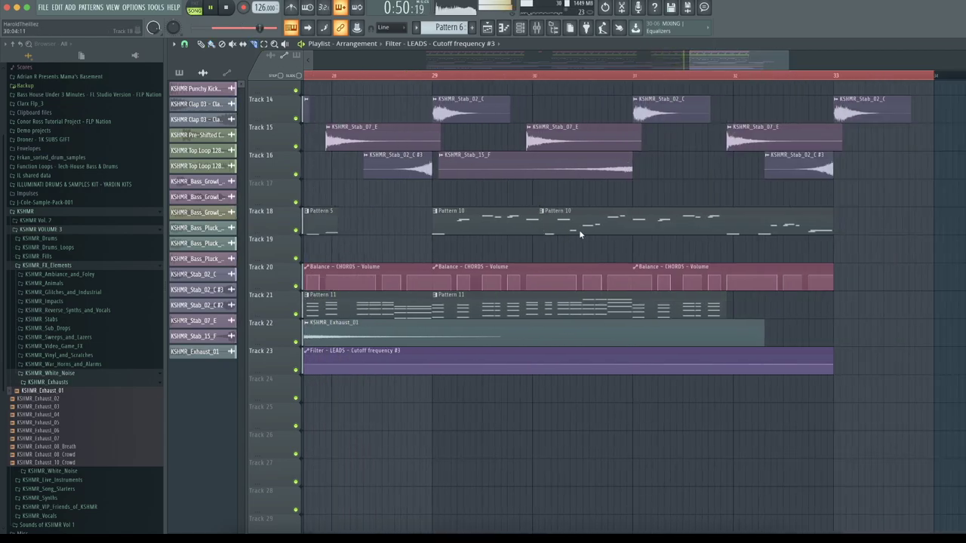
left_click_drag(619, 225, 708, 234)
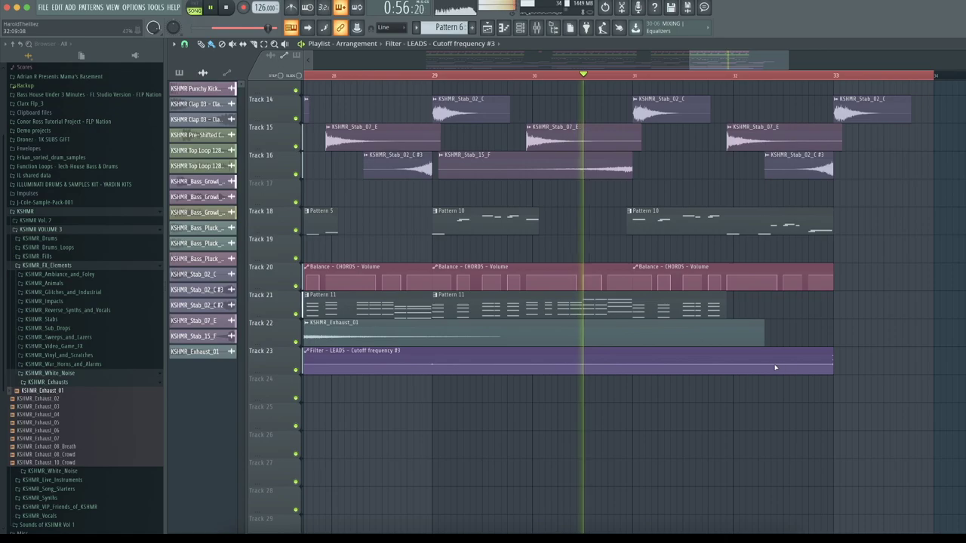
Step: Add points to the bar 25 filter cutoff automation so it ramps upward from about bar 32 to its end at bar 33
right_click(834, 353)
left_click(851, 356)
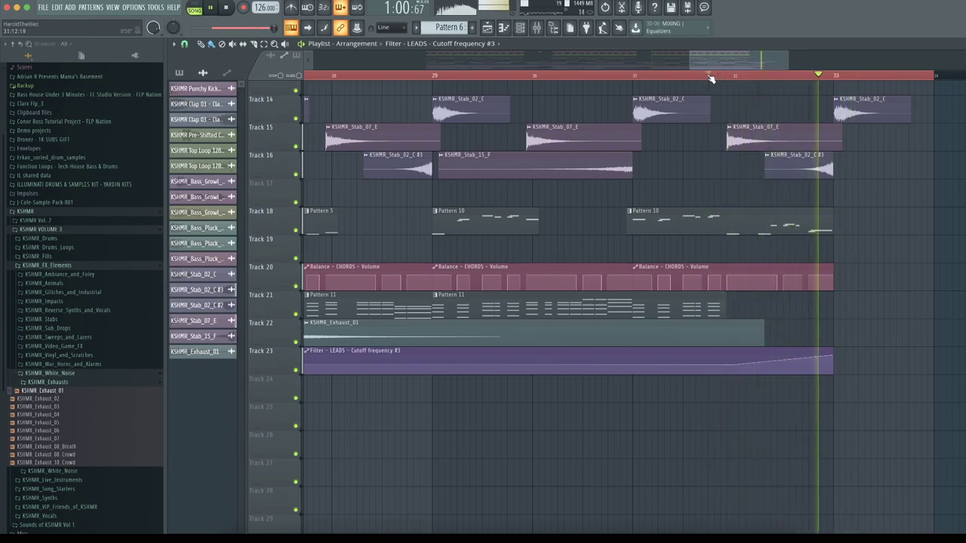
Step: Mute the first section's top loop clips on Track 6 from bar 9 to bar 16 and take them out of the arrangement
scroll(710, 78, "down", 1)
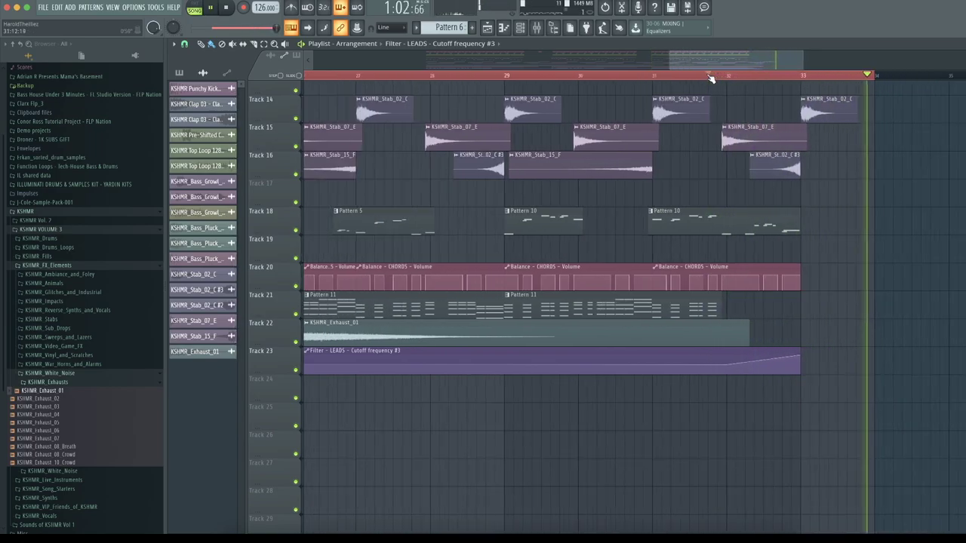
scroll(711, 78, "down", 6)
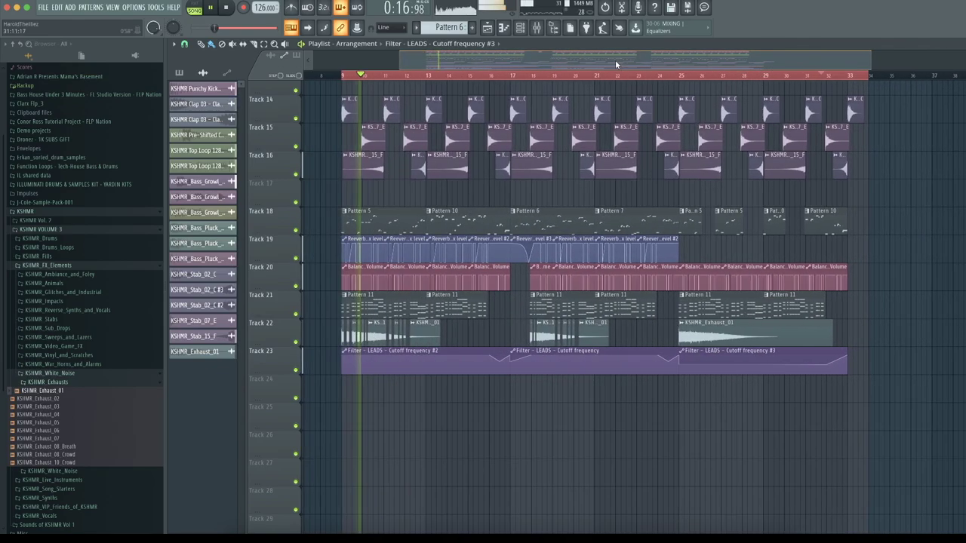
left_click_drag(619, 64, 604, 69)
scroll(860, 204, "up", 8)
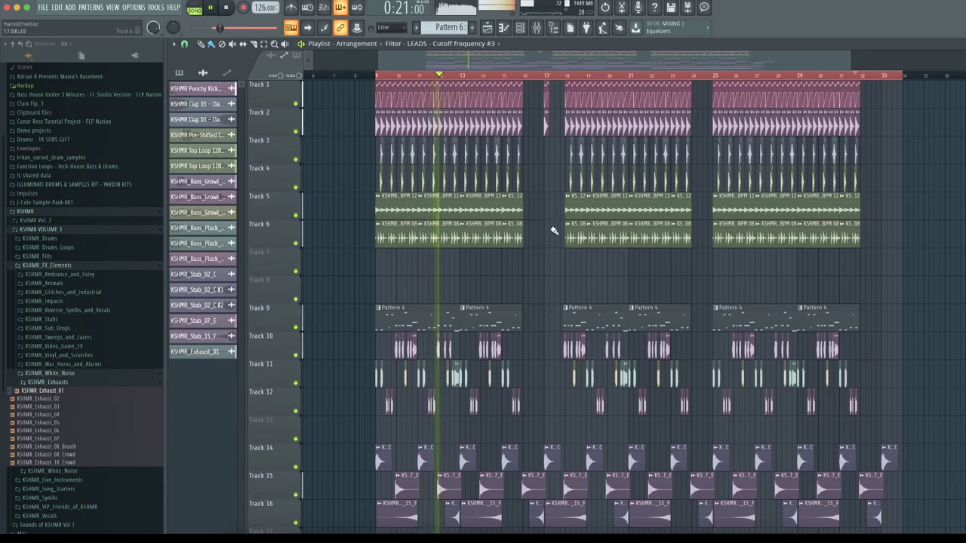
left_click_drag(524, 234, 357, 232)
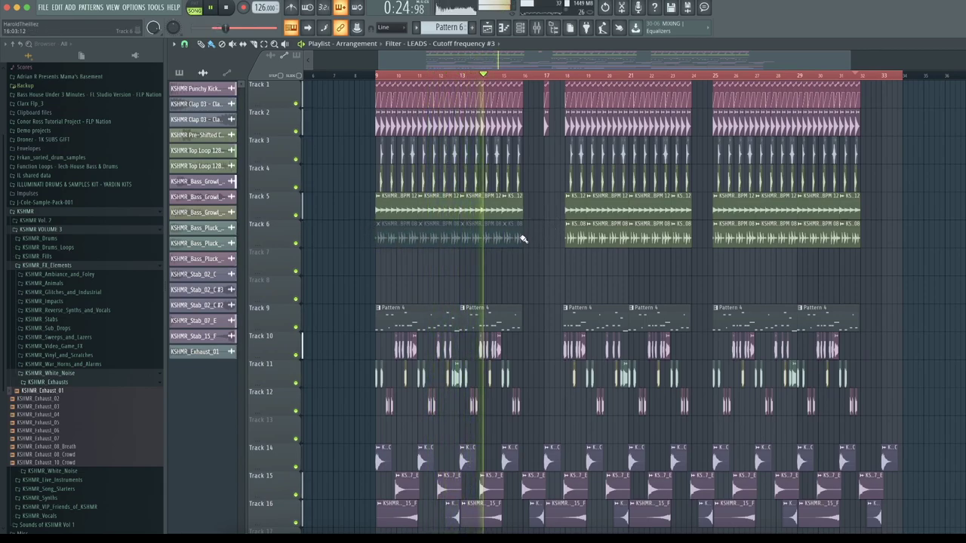
scroll(339, 242, "down", 5)
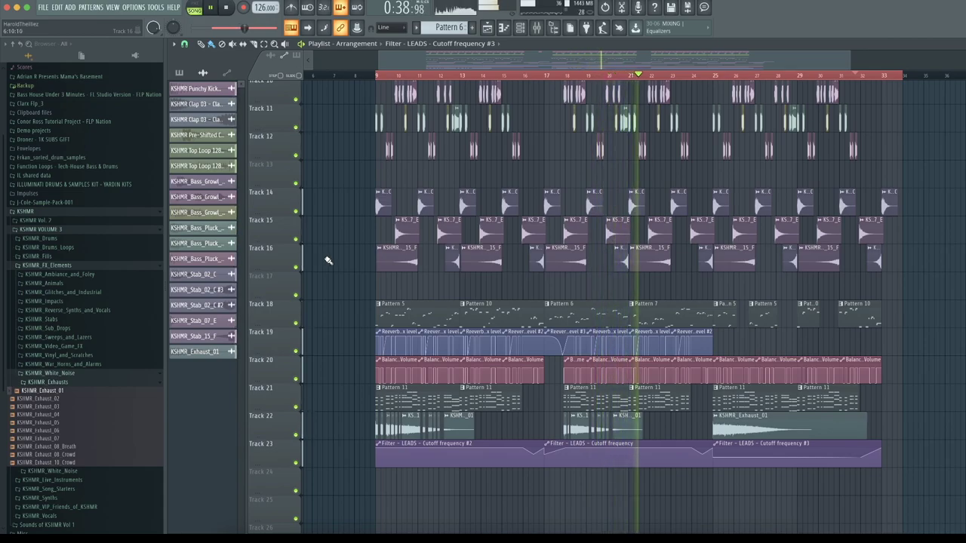
scroll(329, 260, "up", 6)
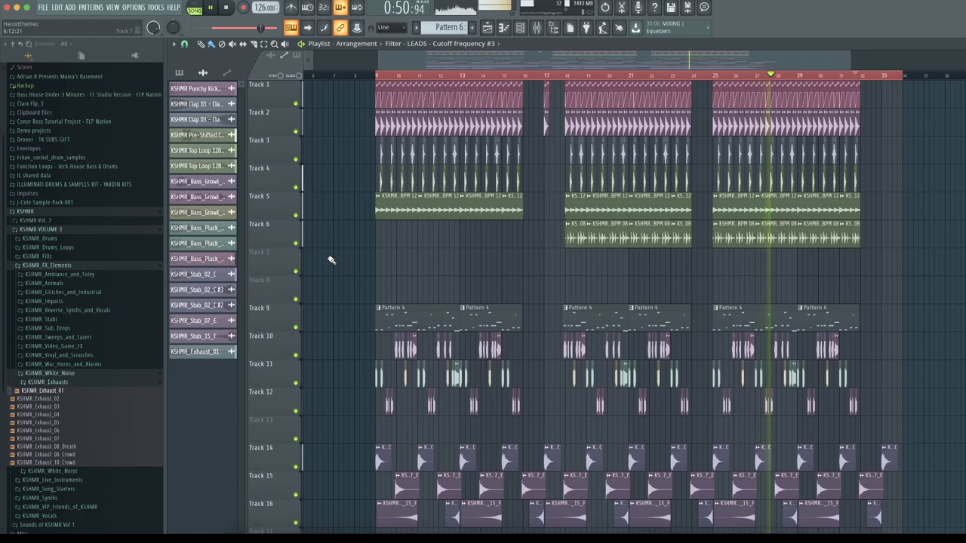
scroll(330, 260, "down", 5)
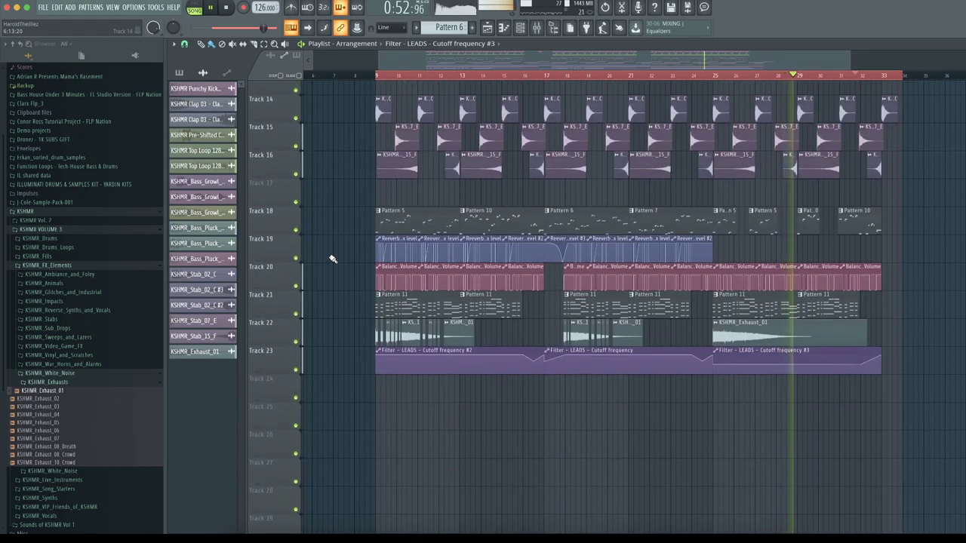